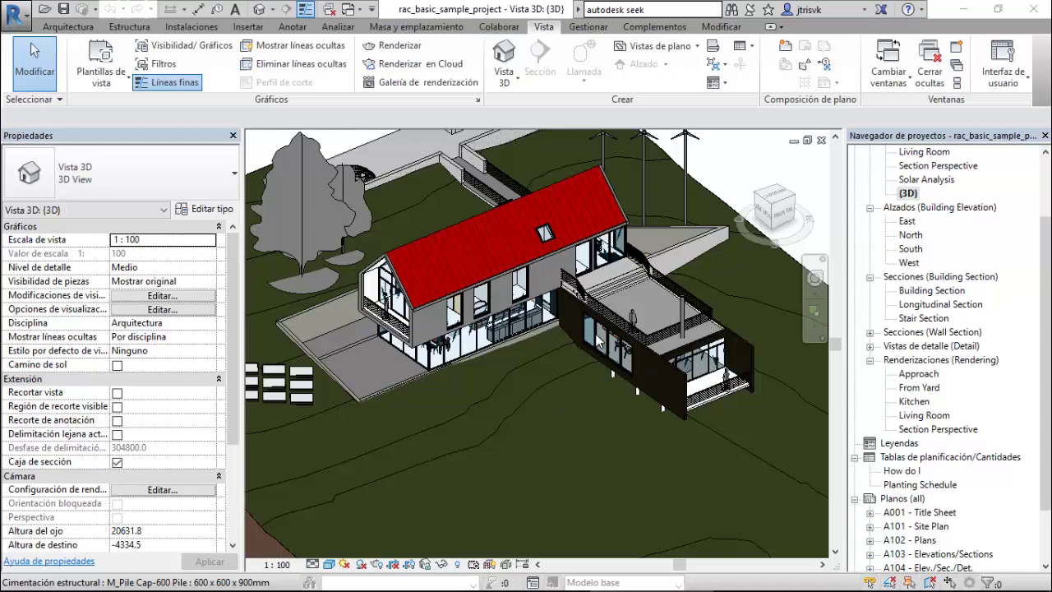
# Open the Section Perspective view from the project's 3D views.
pyautogui.scroll(-3, 625, 247)
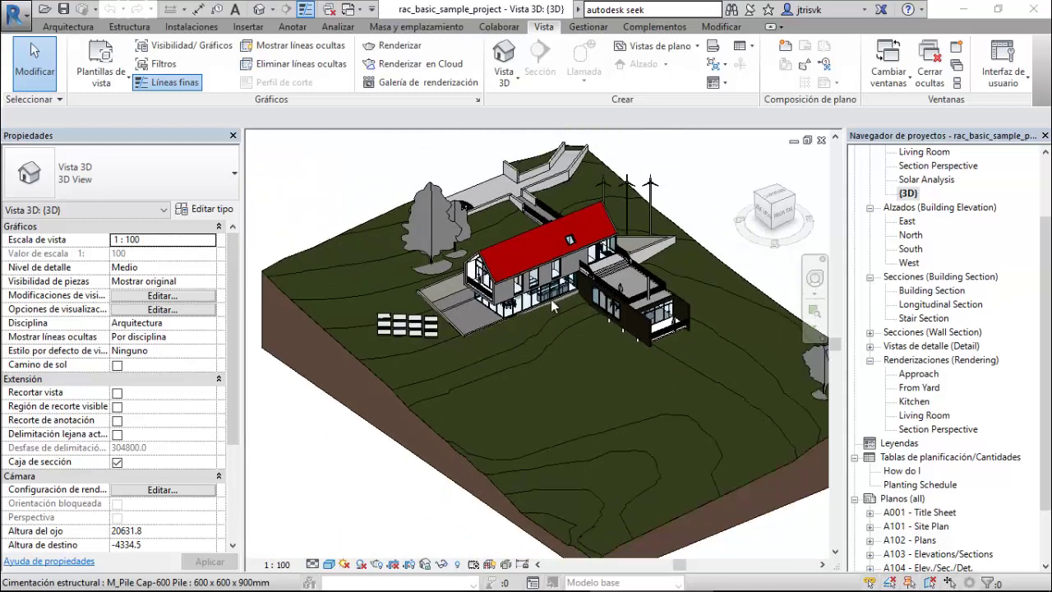
pyautogui.scroll(-2, 551, 299)
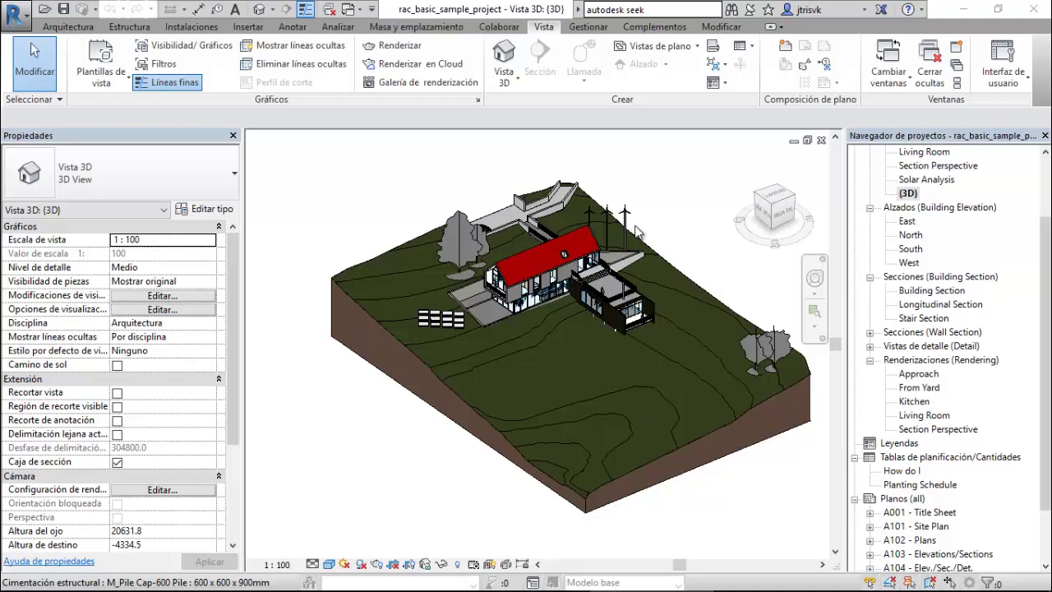
pyautogui.scroll(2, 637, 233)
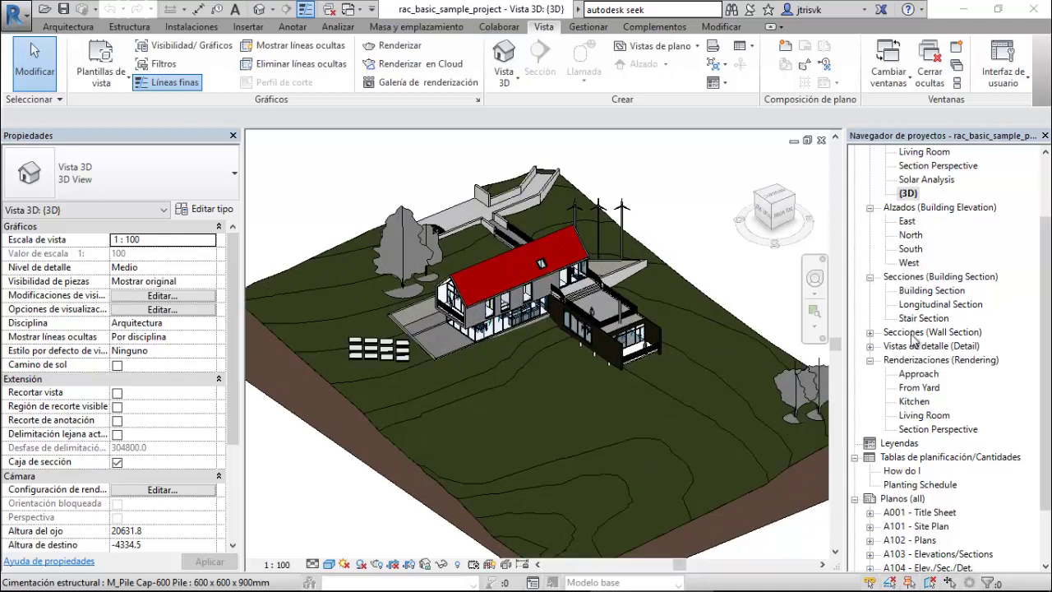
pyautogui.scroll(1, 918, 302)
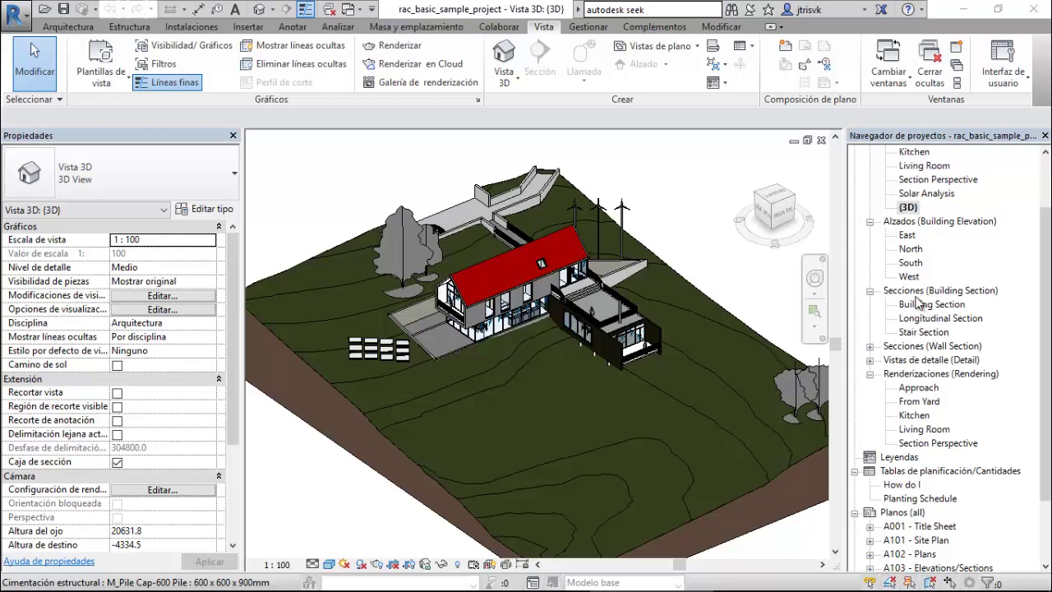
pyautogui.scroll(5, 919, 303)
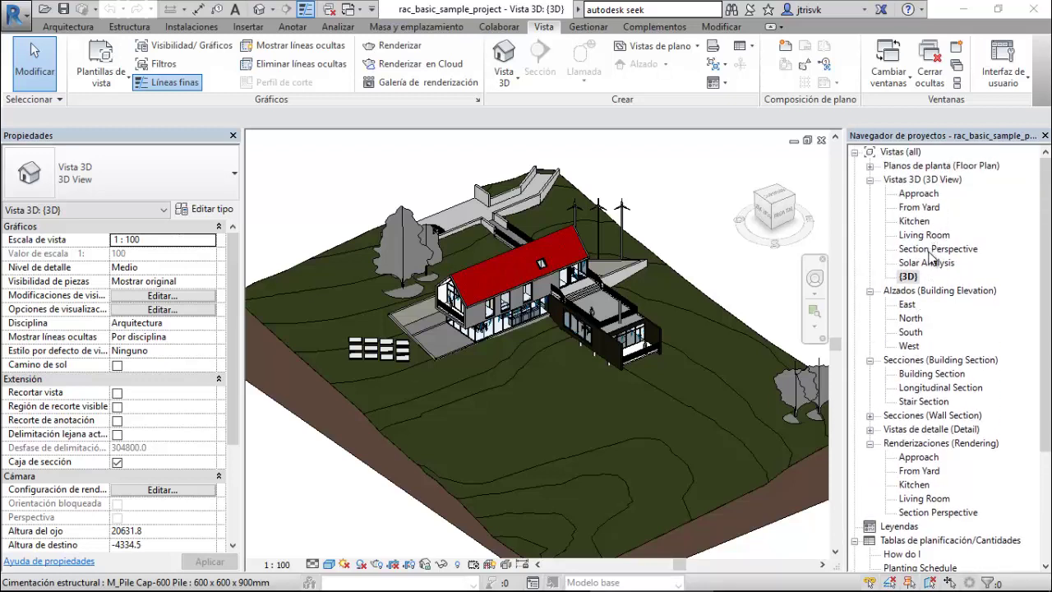
pyautogui.doubleClick(931, 250)
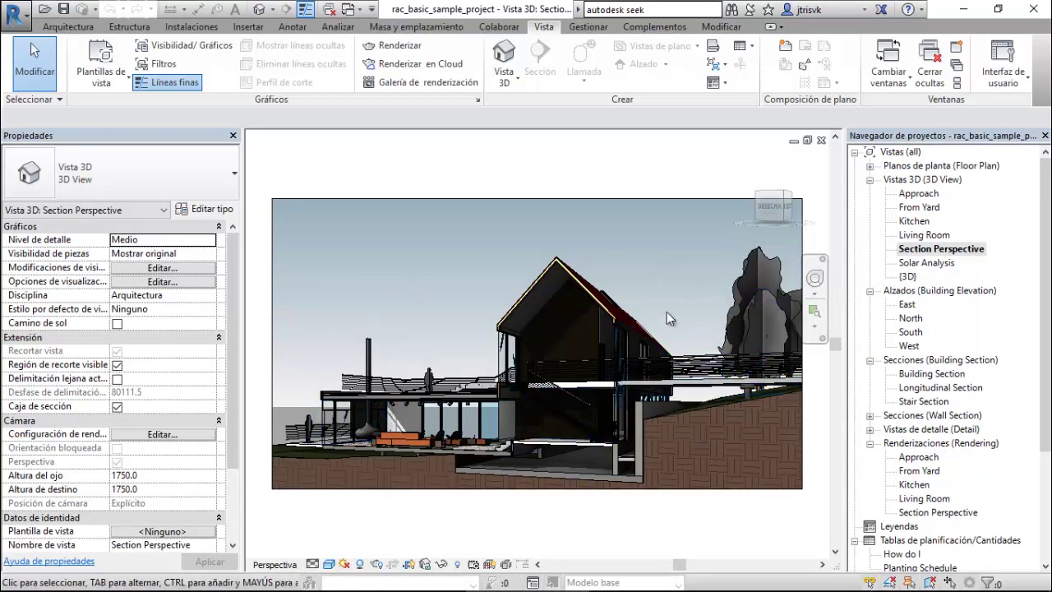
# Set the visual style of the Section Perspective view to Realista.
pyautogui.click(329, 565)
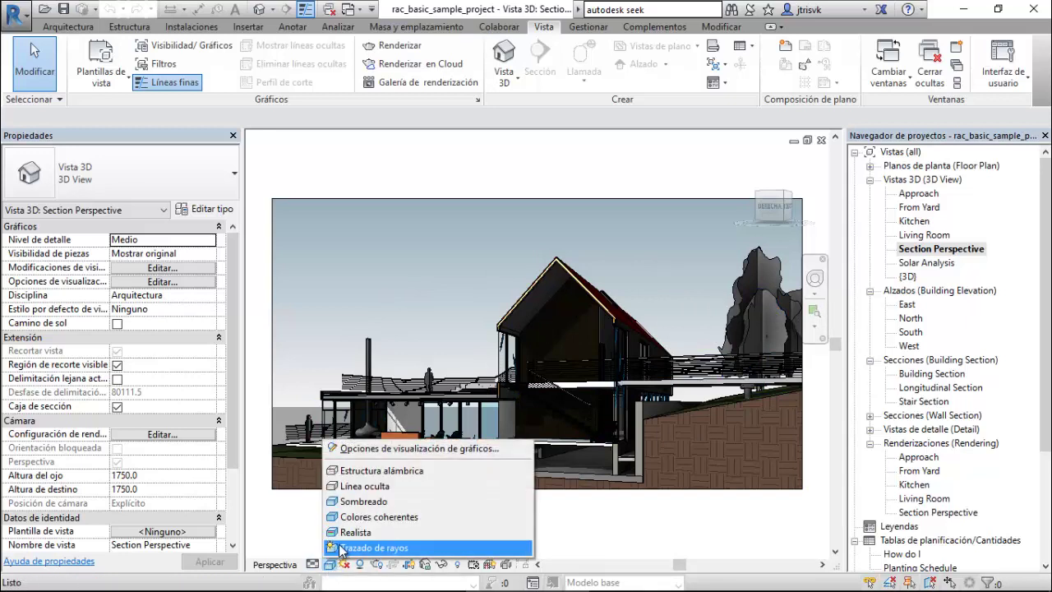
pyautogui.click(344, 532)
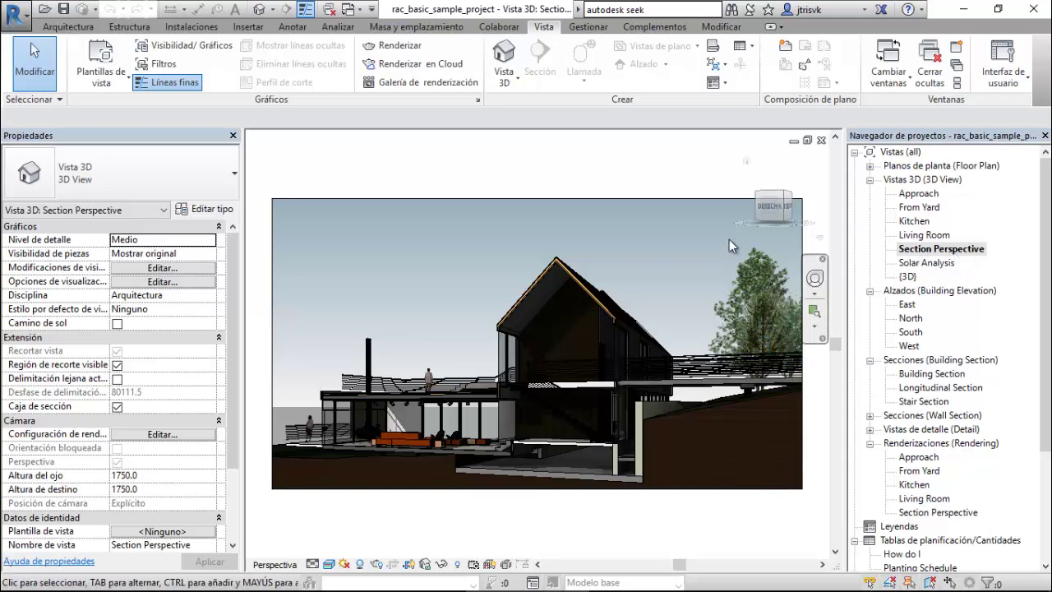
pyautogui.click(329, 565)
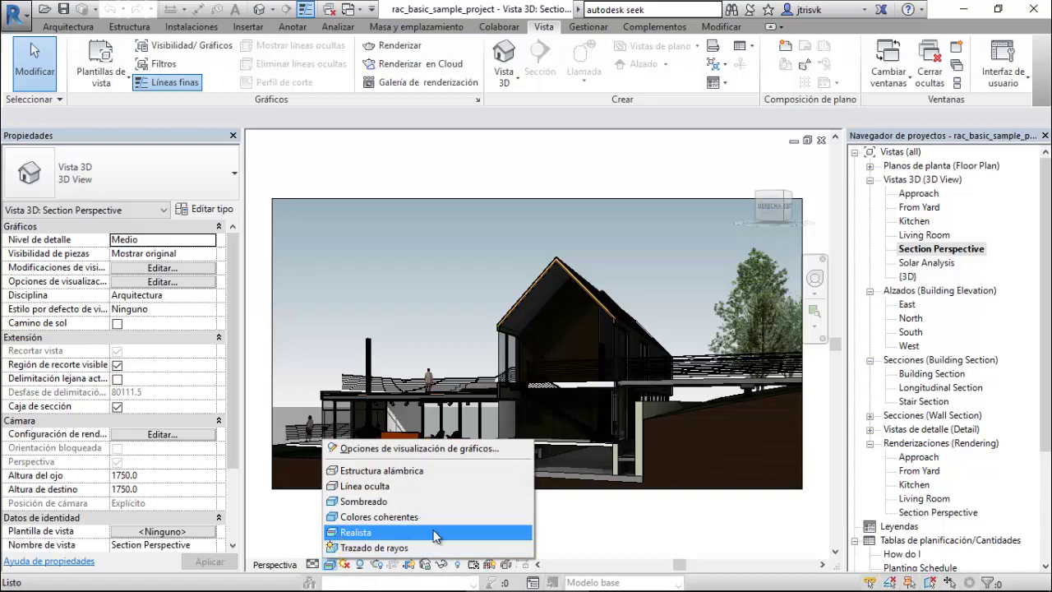
# Compare against the saved Section Perspective rendering and set the Section Perspective 3D view's visual style to Colores coherentes.
pyautogui.doubleClick(932, 512)
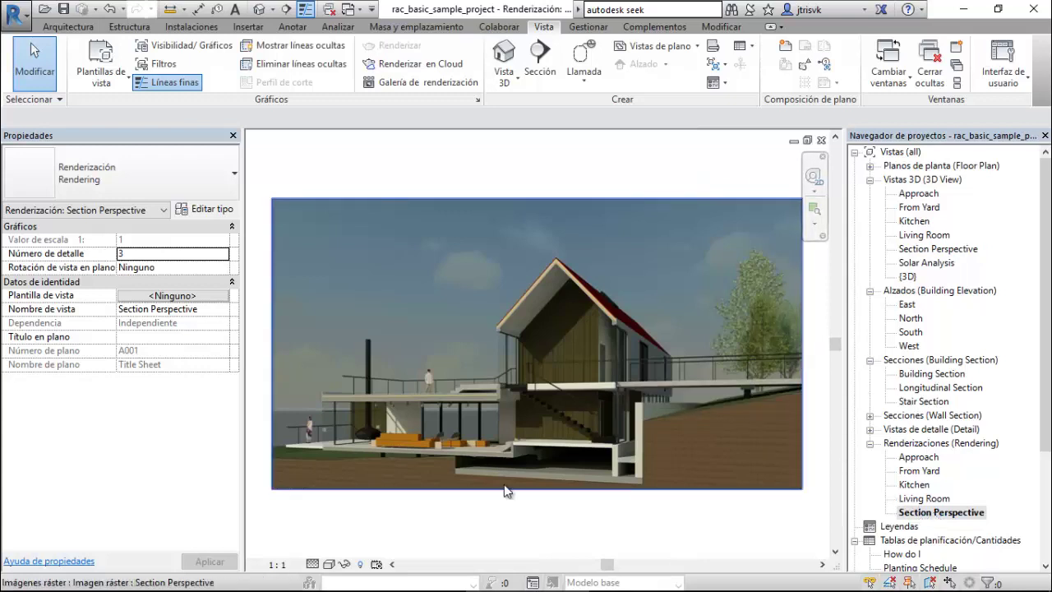
pyautogui.doubleClick(924, 250)
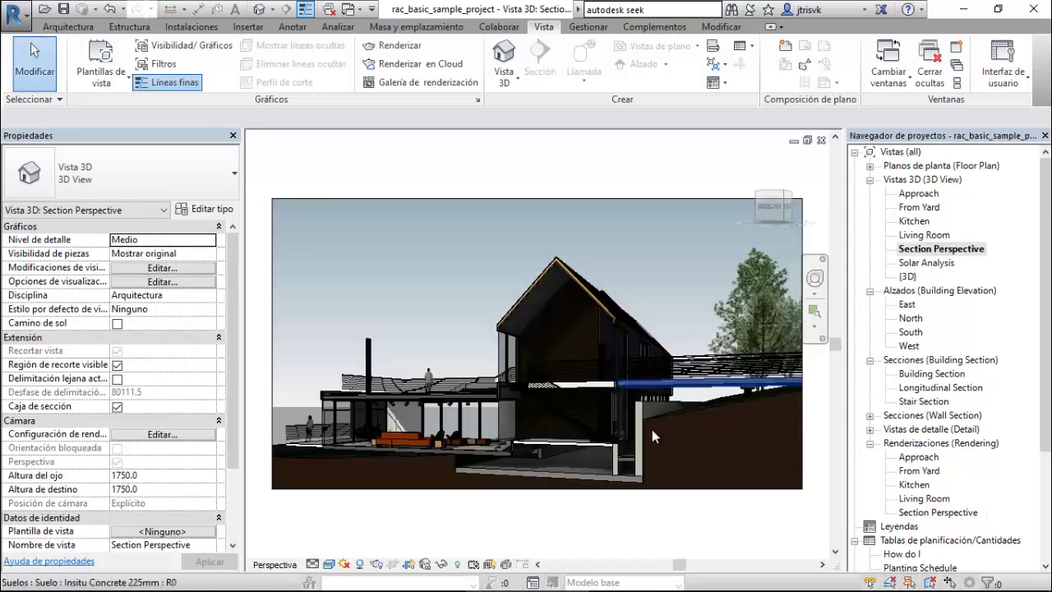
pyautogui.click(328, 564)
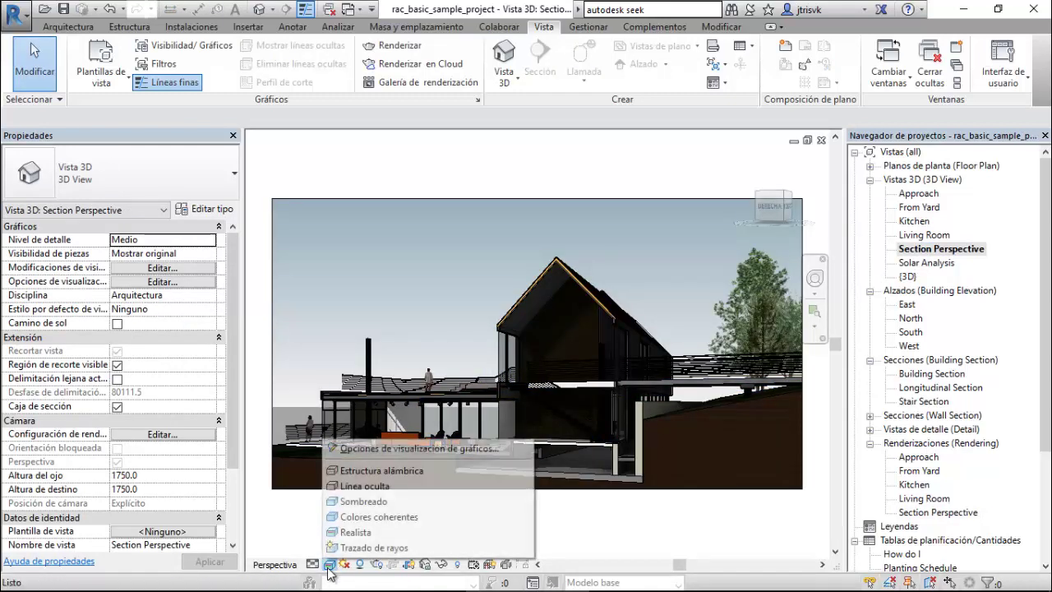
pyautogui.click(359, 516)
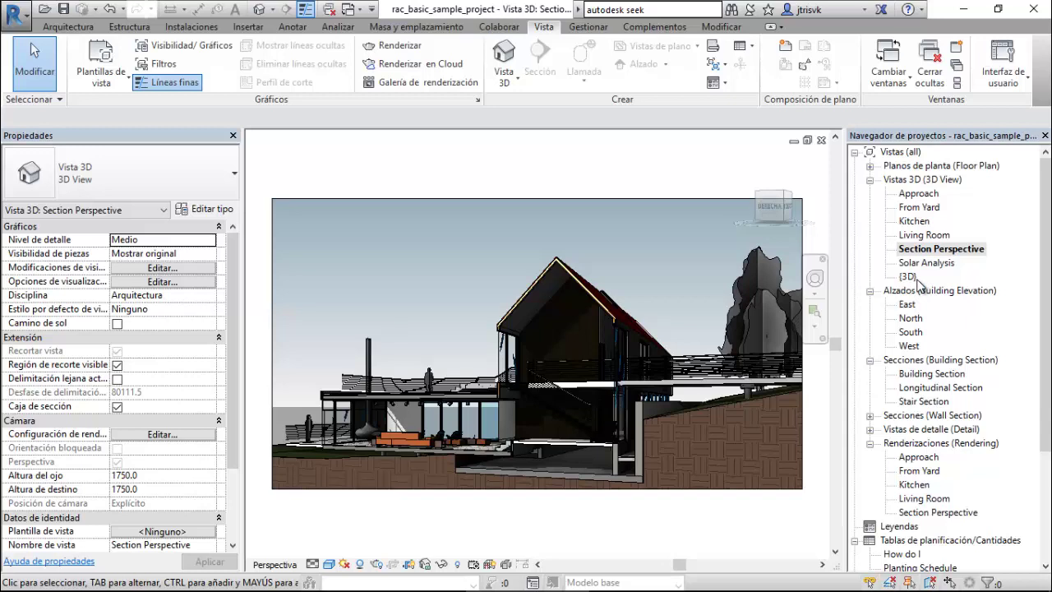
pyautogui.click(508, 78)
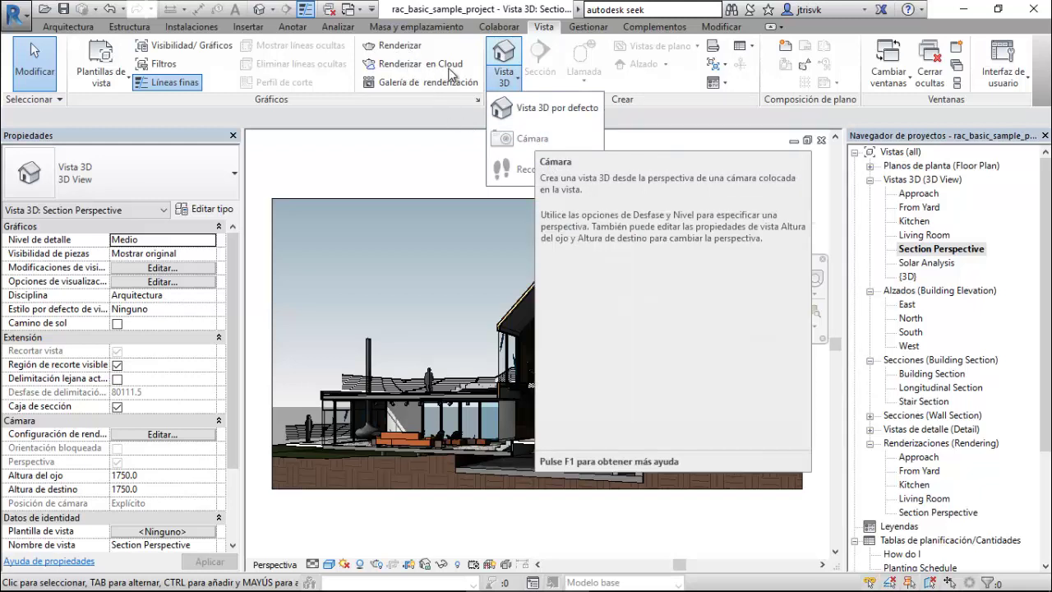
pyautogui.click(405, 176)
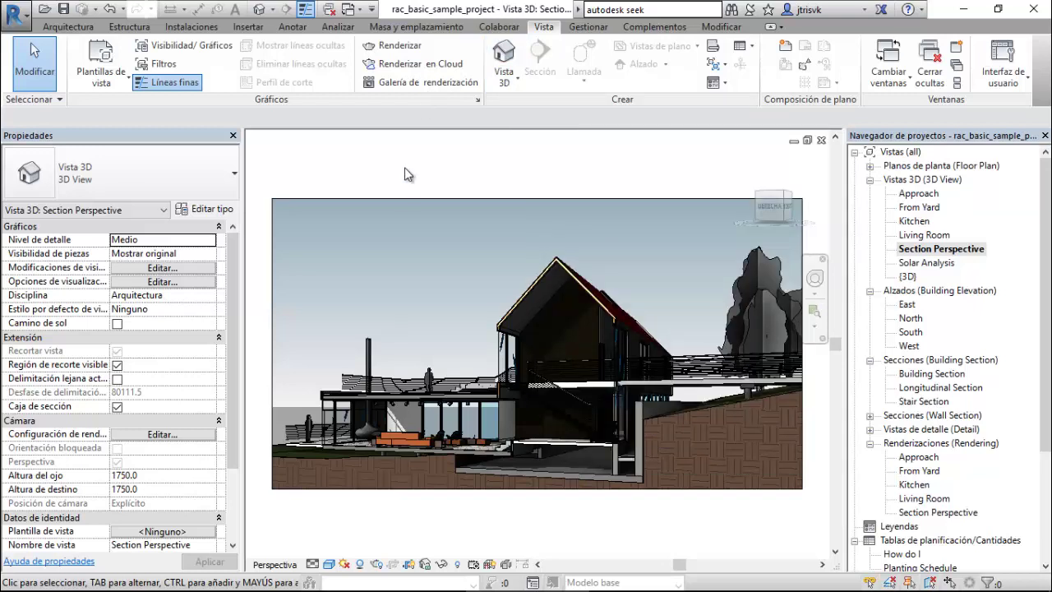
# Open the Solar Analysis 3D view and examine the sun path and the human figure on the terrace.
pyautogui.doubleClick(928, 263)
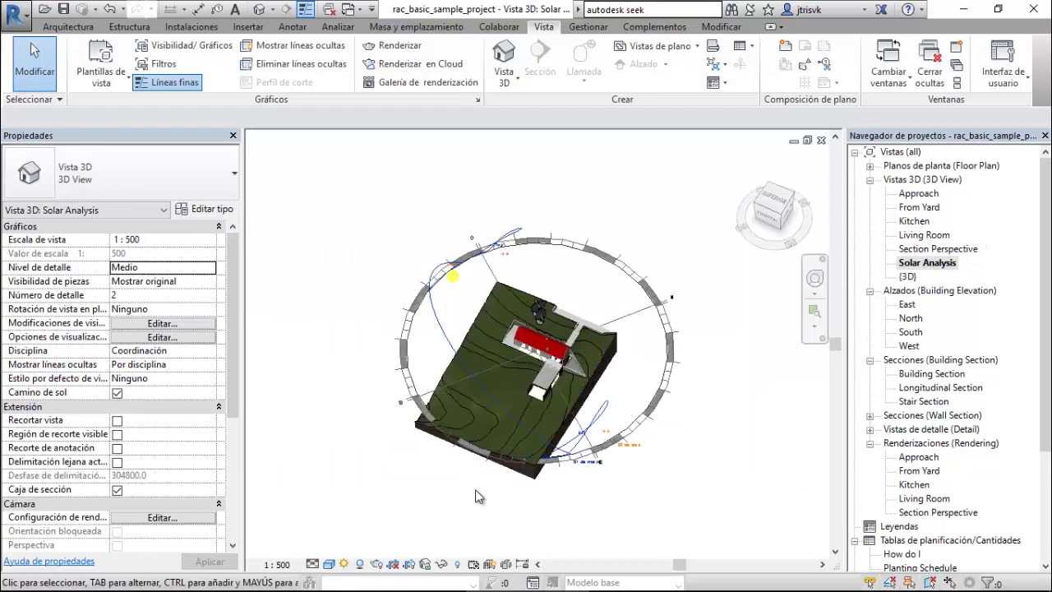
pyautogui.scroll(2, 475, 489)
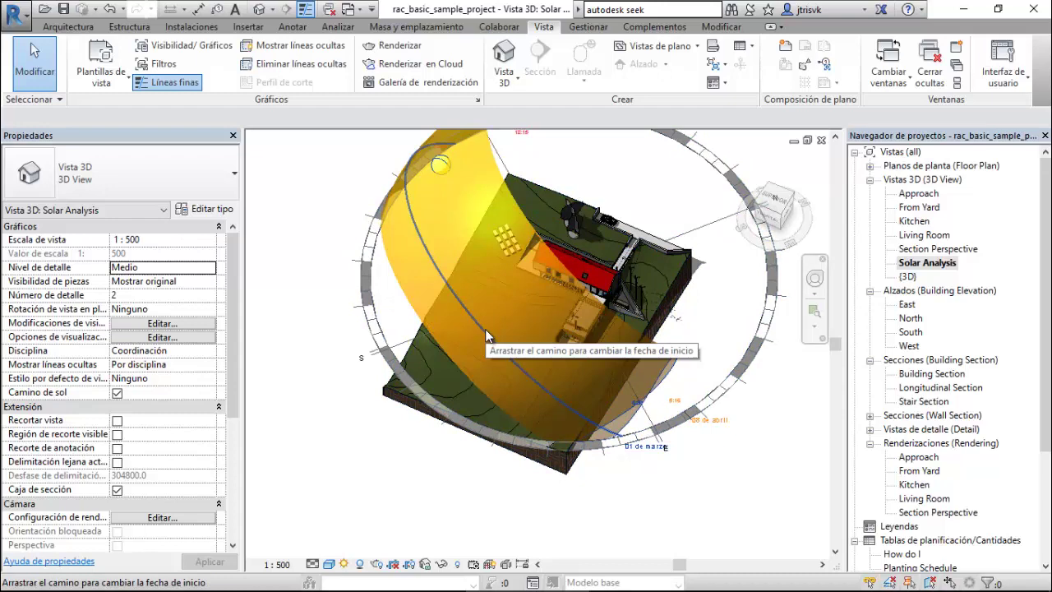
pyautogui.scroll(4, 526, 319)
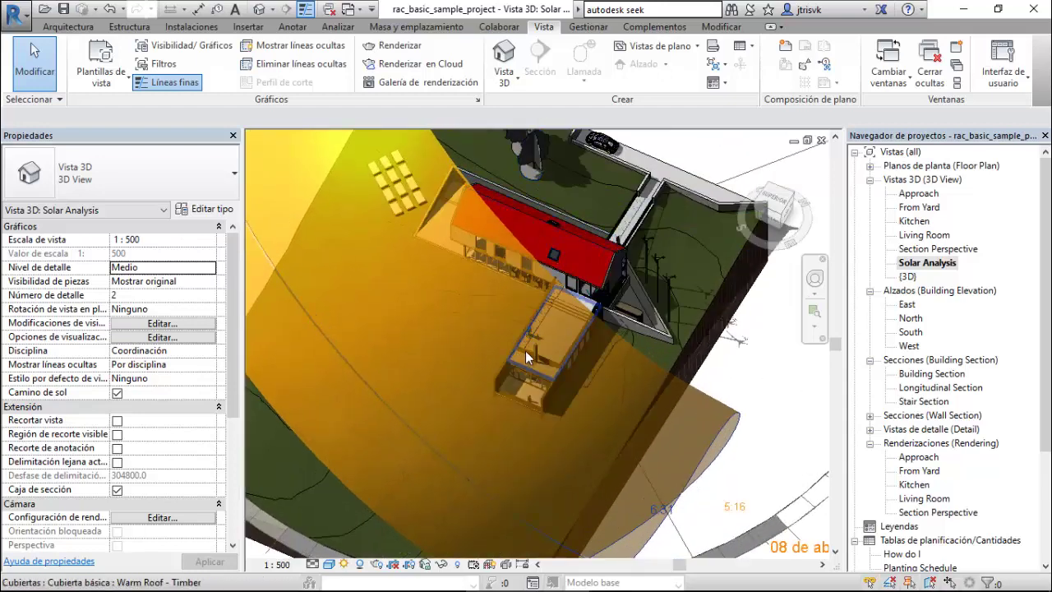
pyautogui.scroll(3, 531, 341)
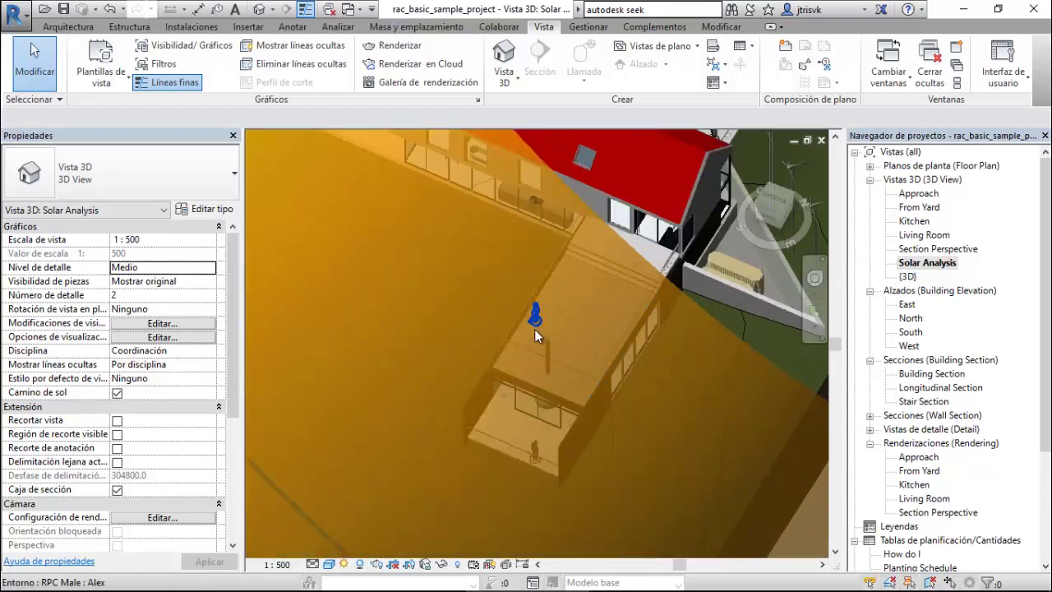
# Return to the Section Perspective view and examine the terrace figure and the living room furniture up close.
pyautogui.doubleClick(927, 249)
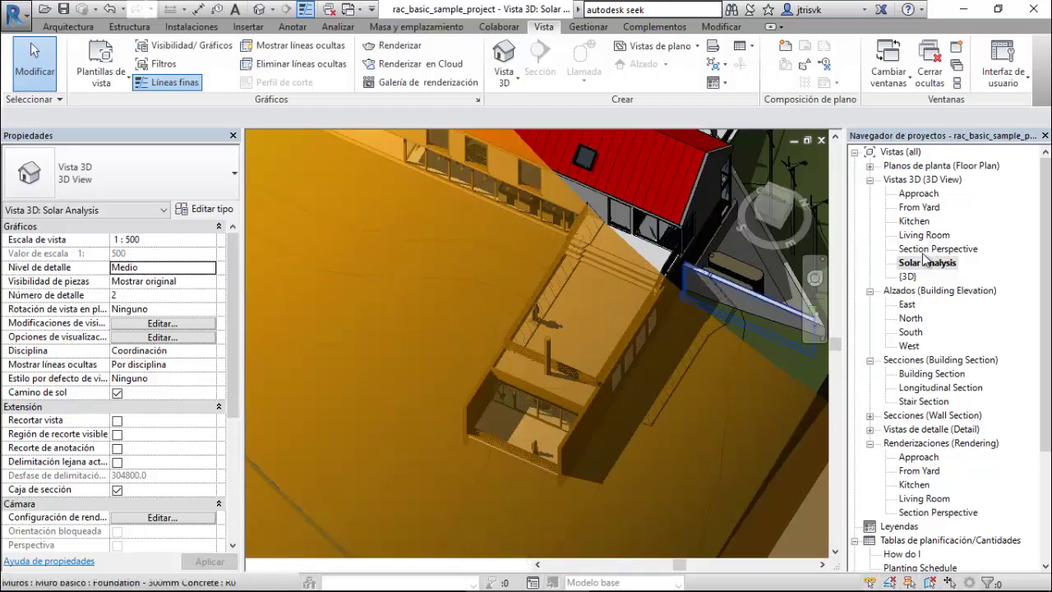
pyautogui.scroll(5, 440, 375)
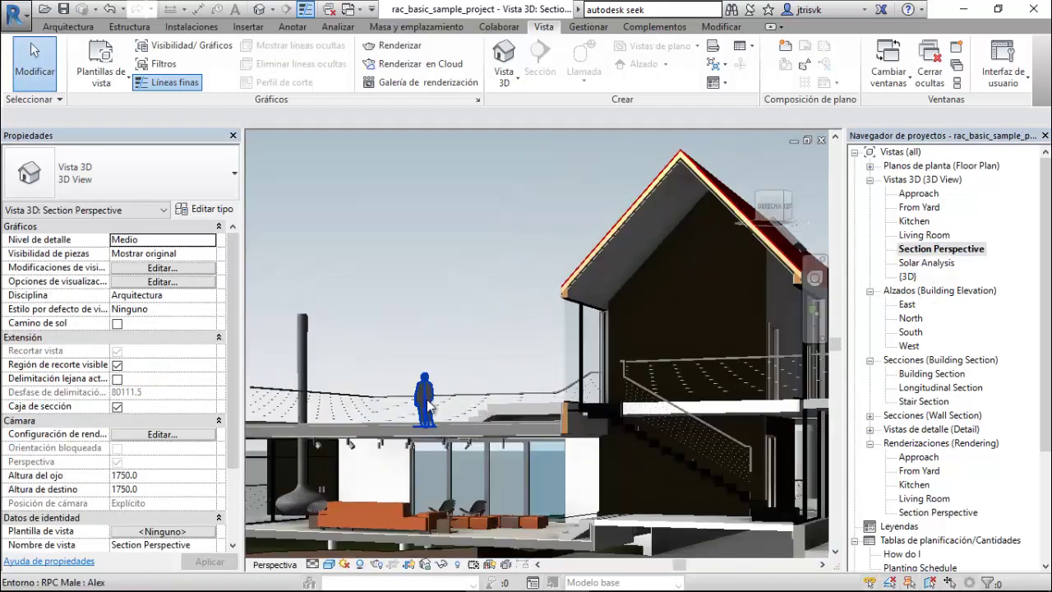
pyautogui.scroll(-3, 439, 375)
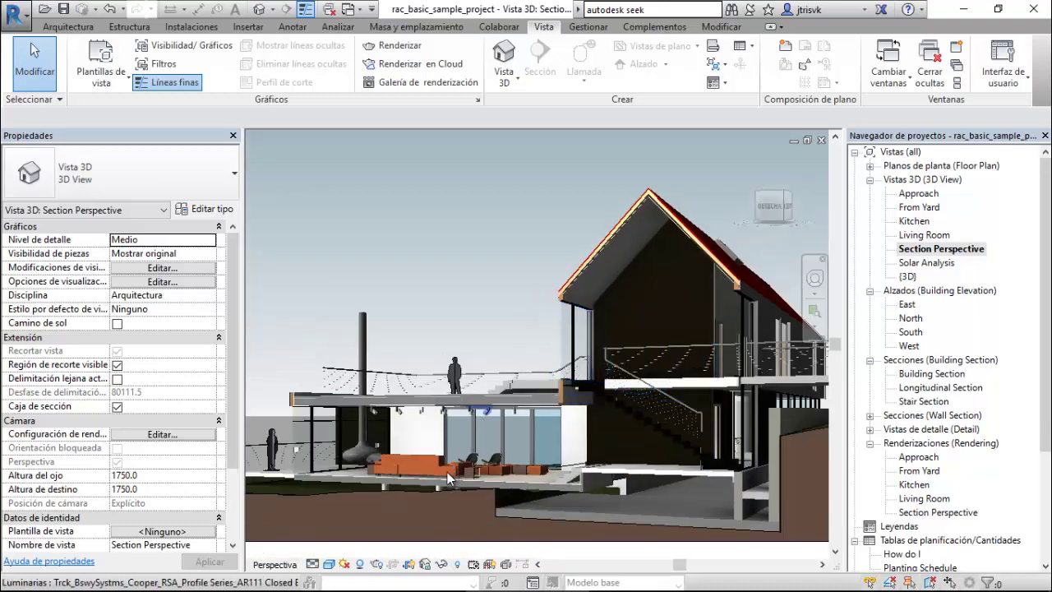
pyautogui.scroll(5, 369, 477)
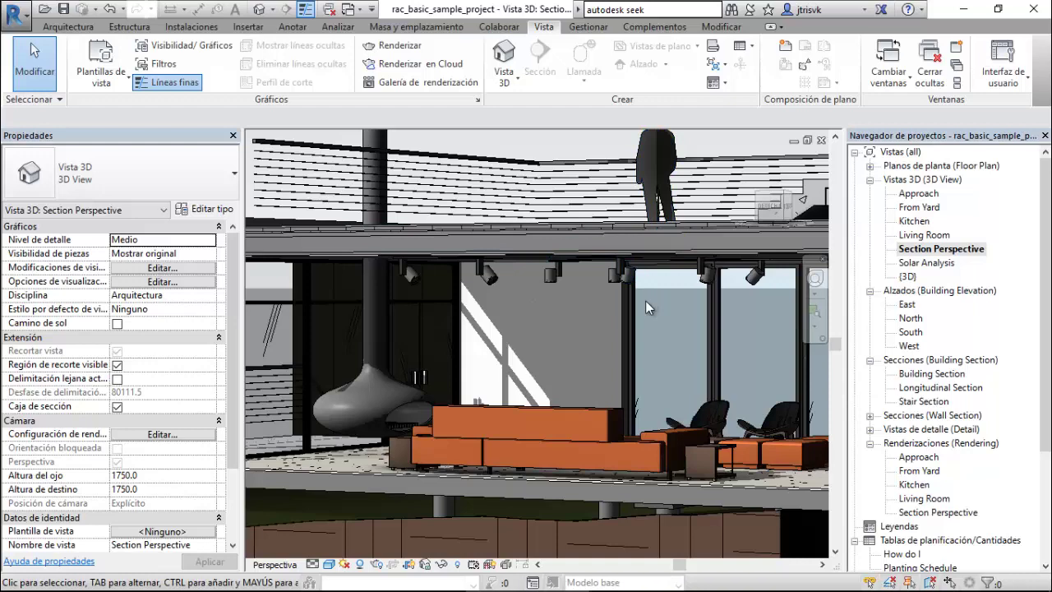
pyautogui.scroll(-5, 645, 298)
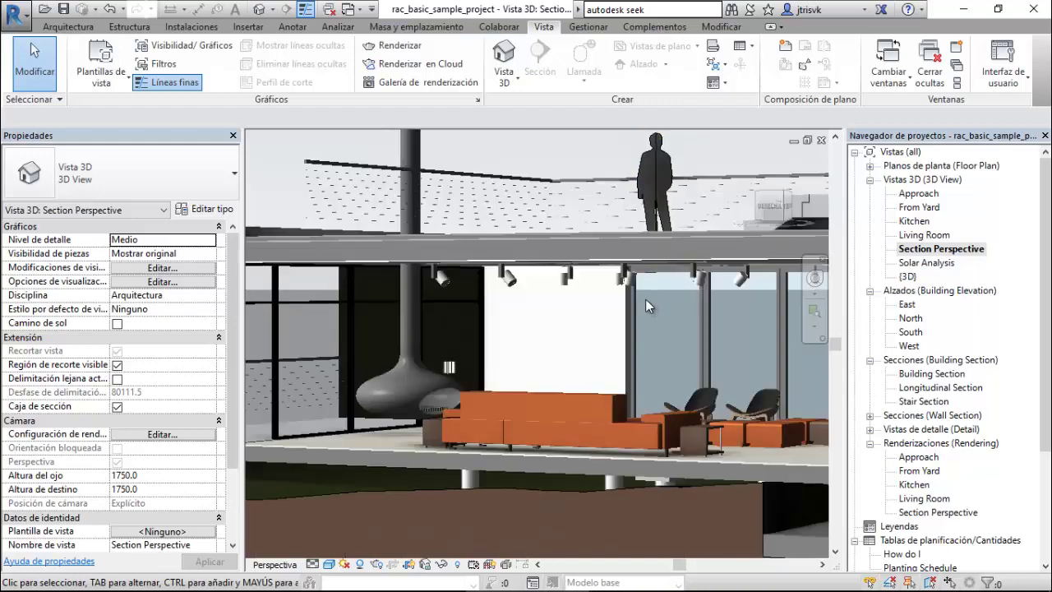
pyautogui.scroll(-3, 467, 382)
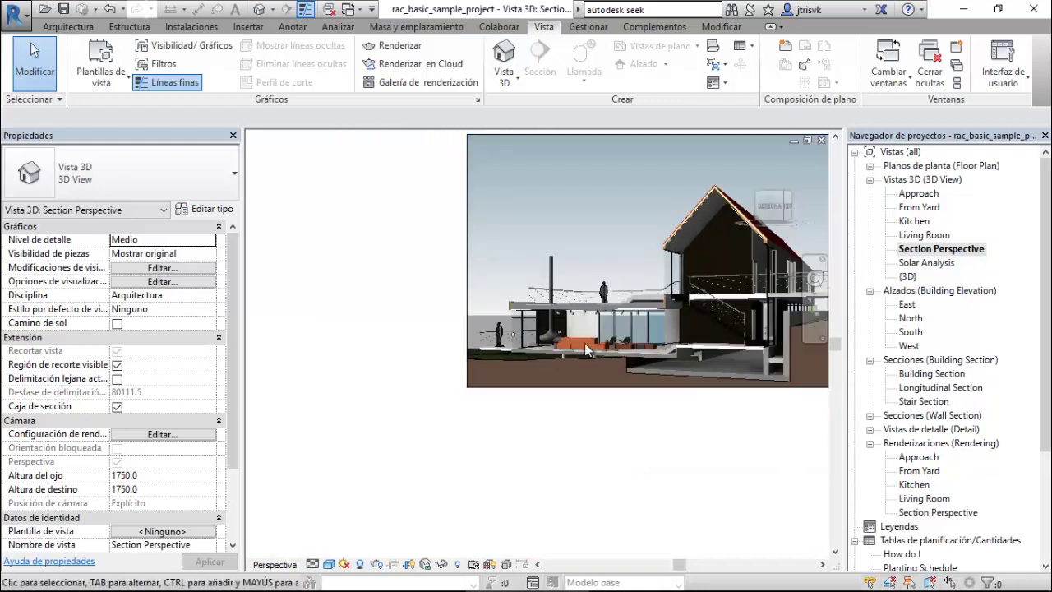
# Open the {3D} view and turn on its sun path using the project location, date and time.
pyautogui.doubleClick(908, 277)
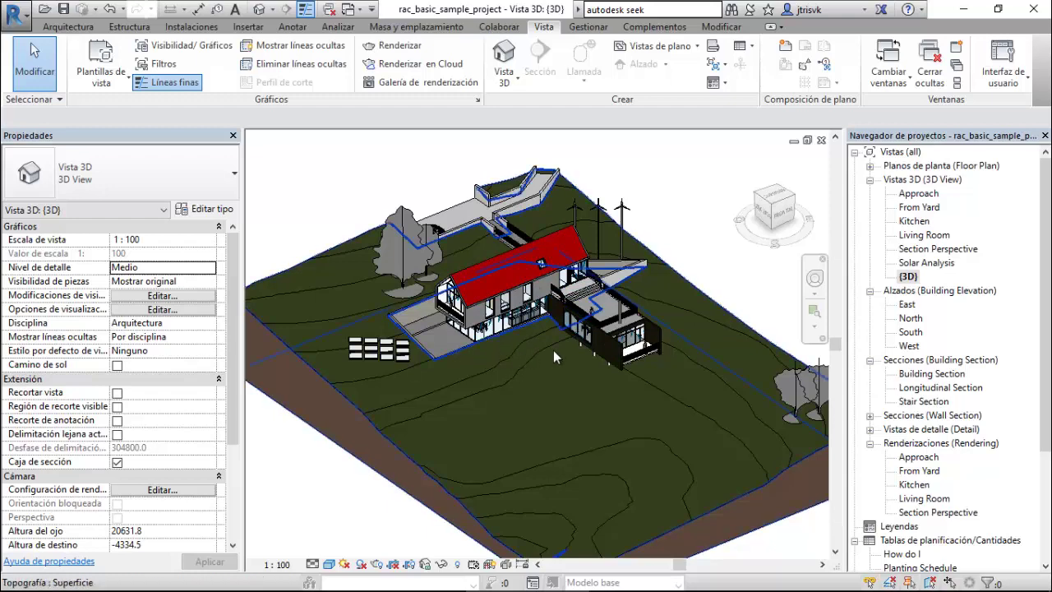
pyautogui.scroll(-1, 649, 211)
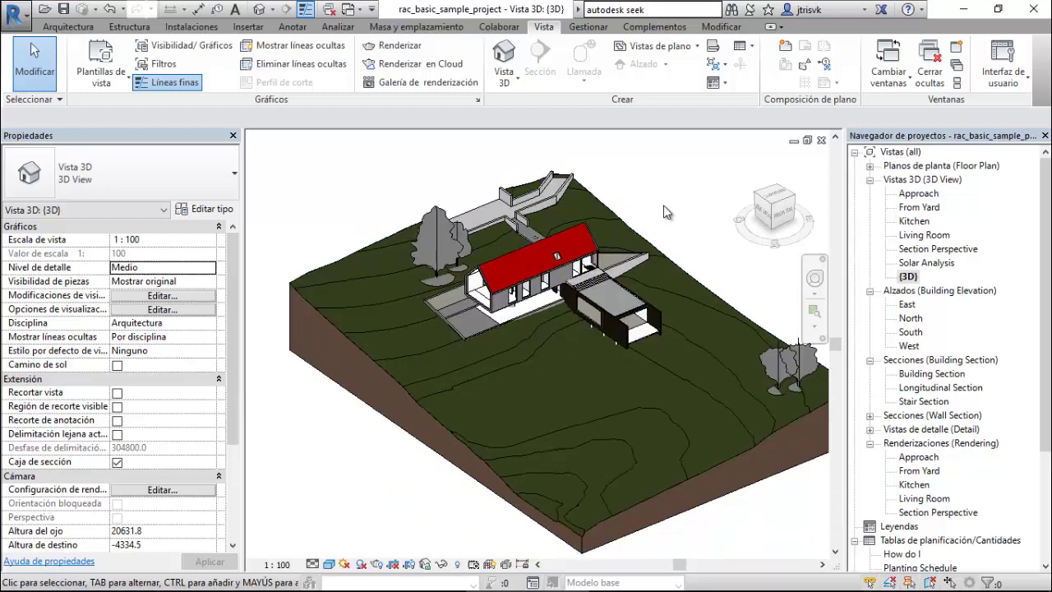
pyautogui.click(908, 278)
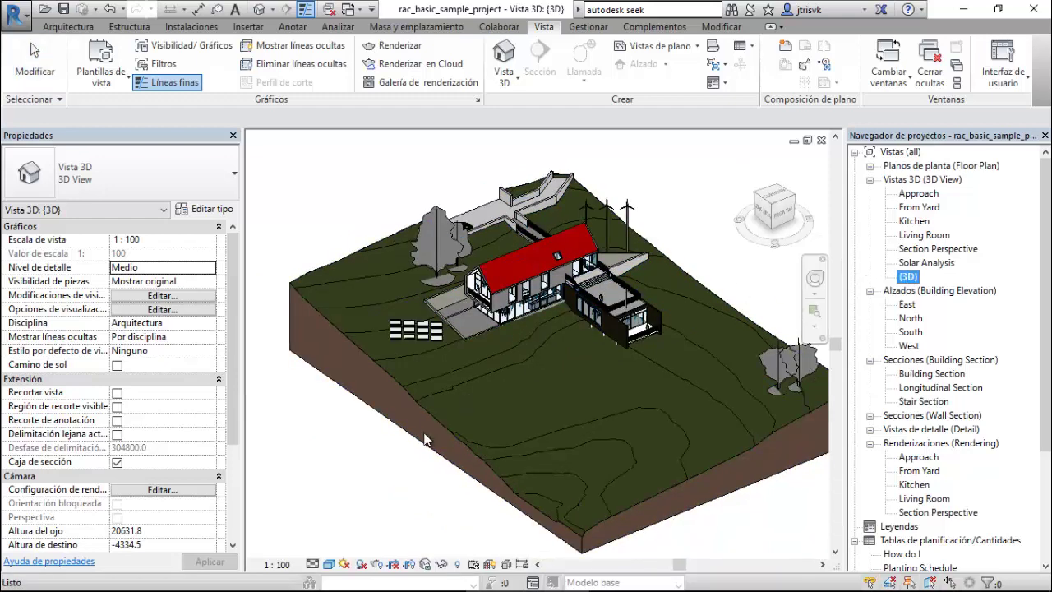
pyautogui.click(346, 569)
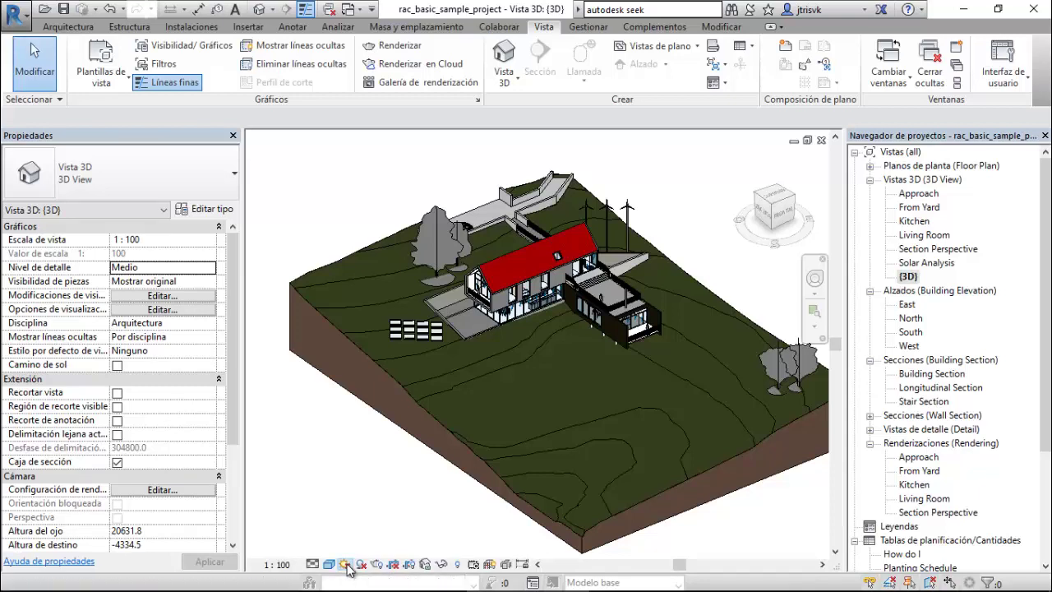
pyautogui.click(346, 565)
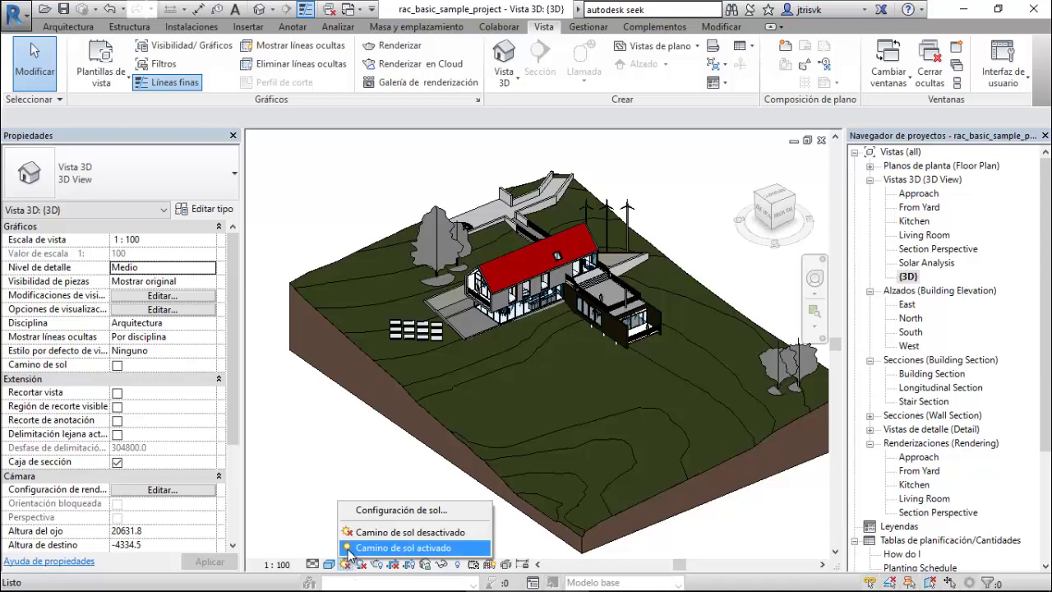
pyautogui.click(348, 549)
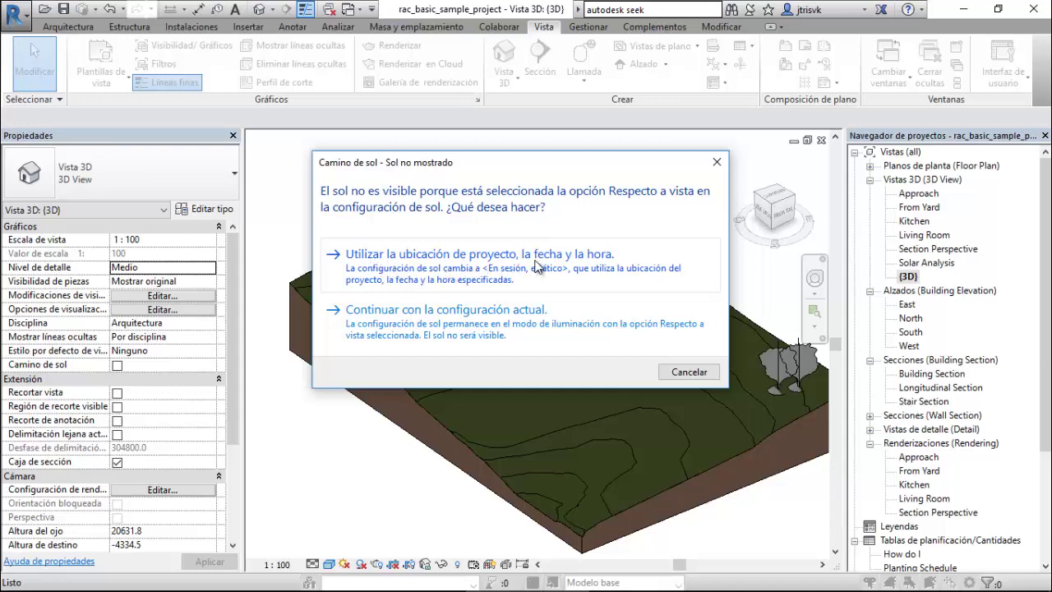
pyautogui.click(570, 264)
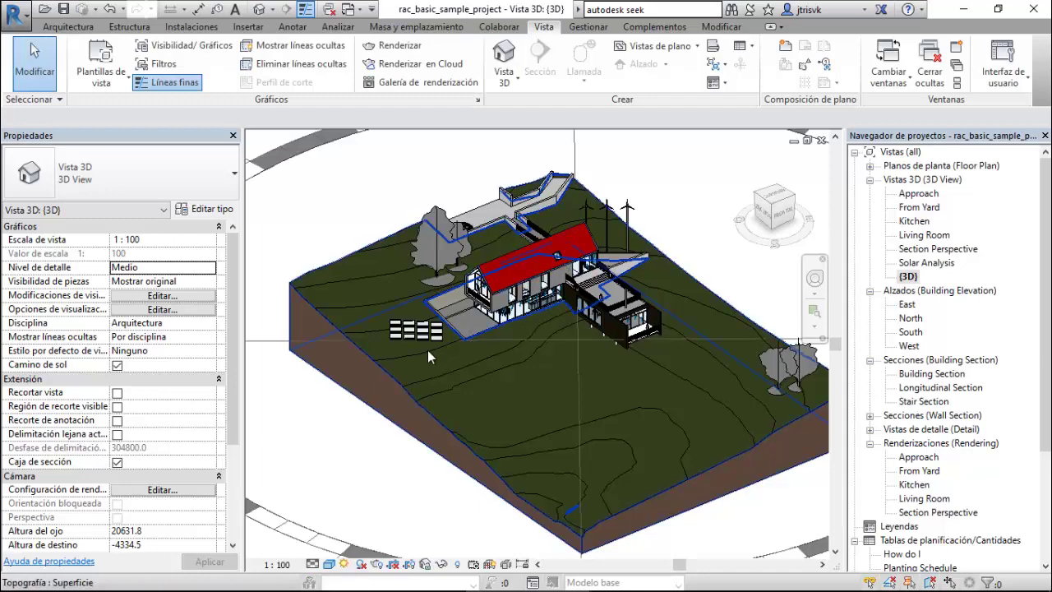
# Set the size of the sun path in the {3D} view to 500.
pyautogui.scroll(-5, 429, 357)
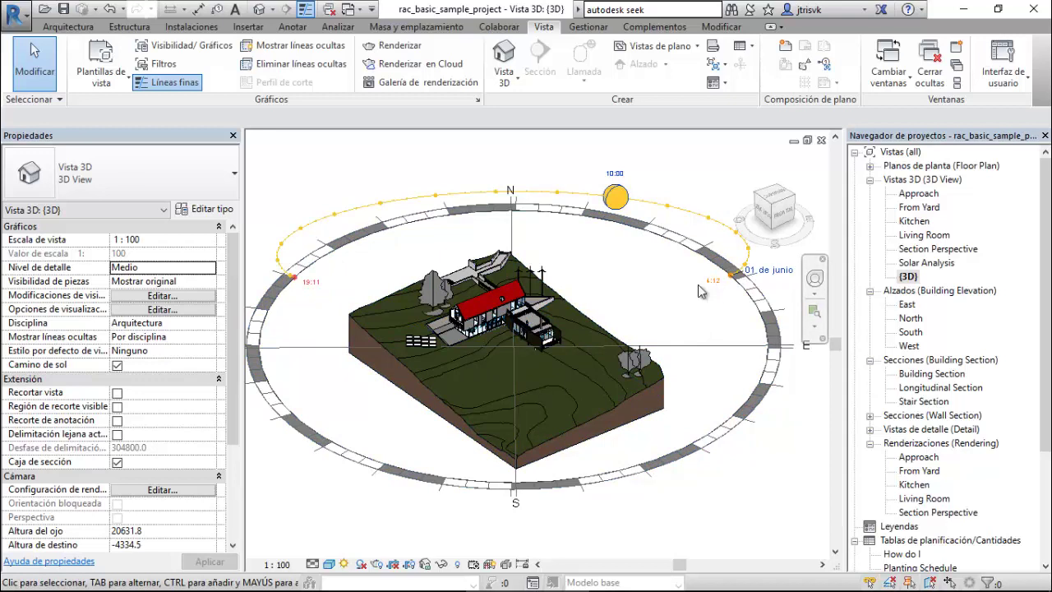
pyautogui.click(764, 320)
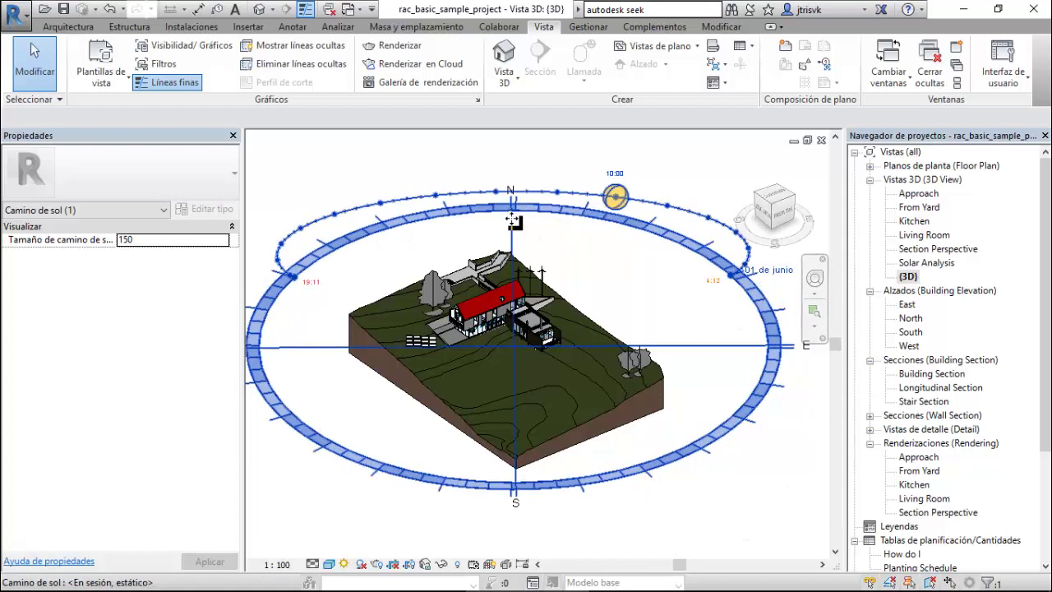
pyautogui.click(145, 240)
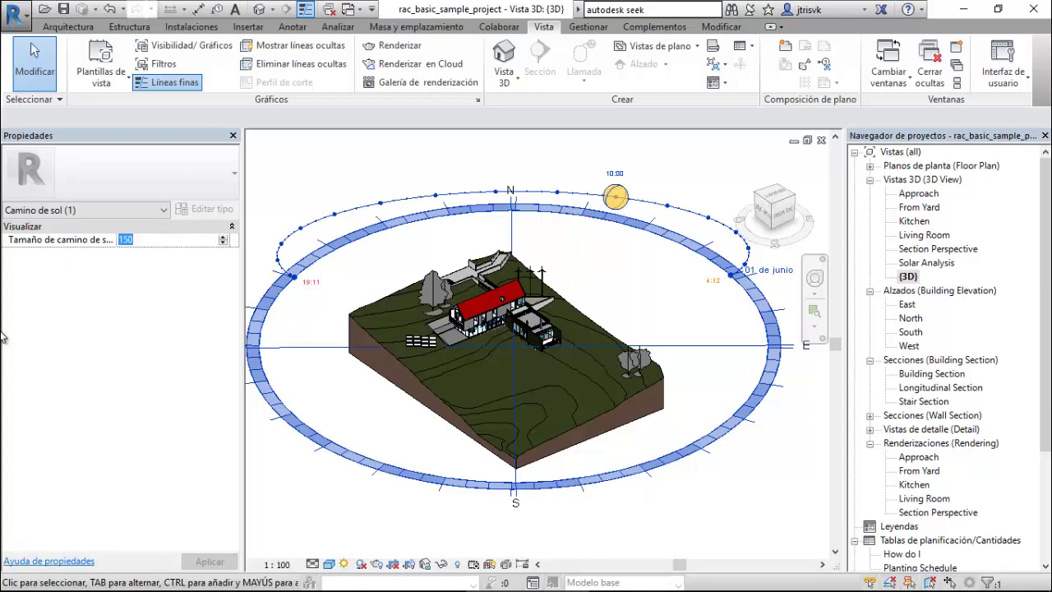
pyautogui.write('500')
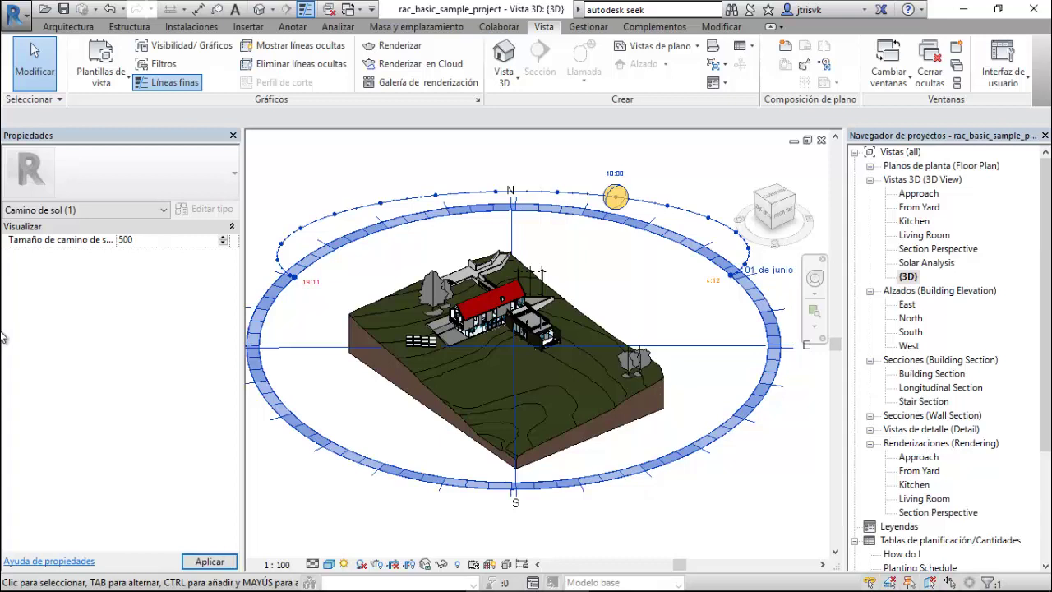
pyautogui.click(212, 566)
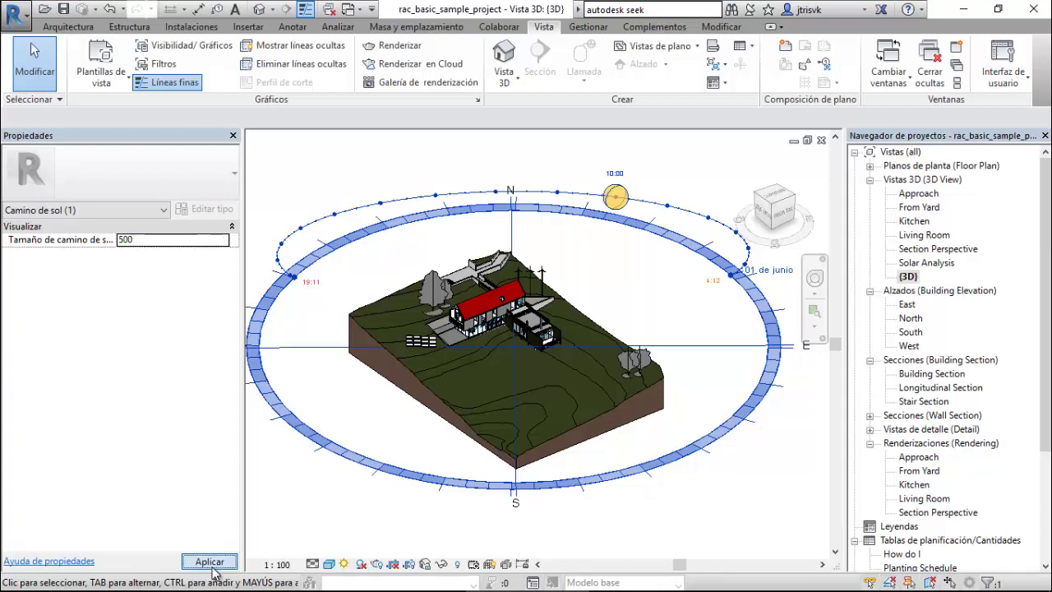
pyautogui.scroll(-3, 424, 406)
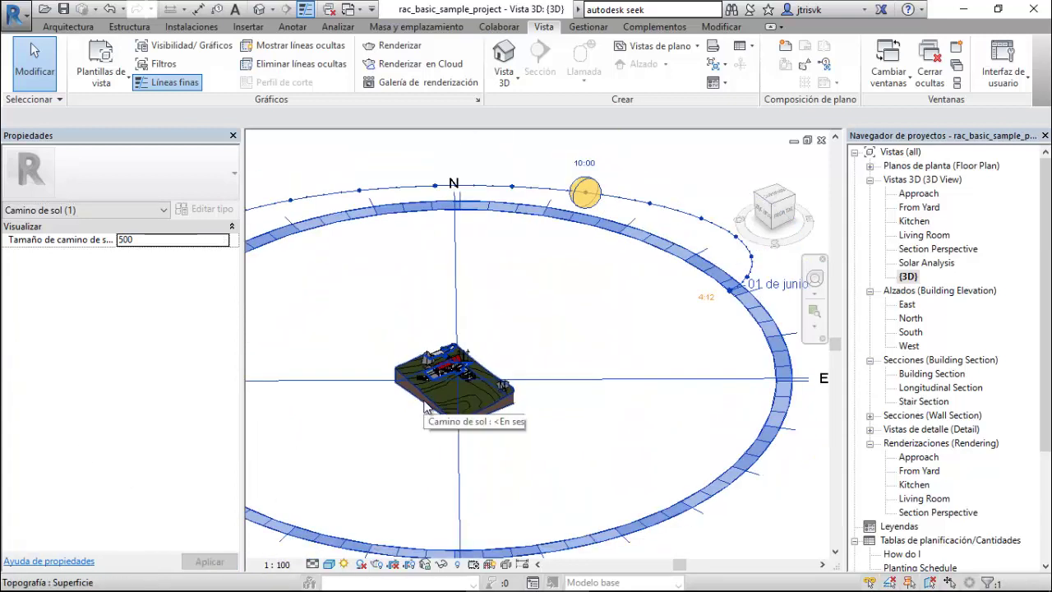
# Set the sun path's size to 100 and deselect the sun path.
pyautogui.click(175, 241)
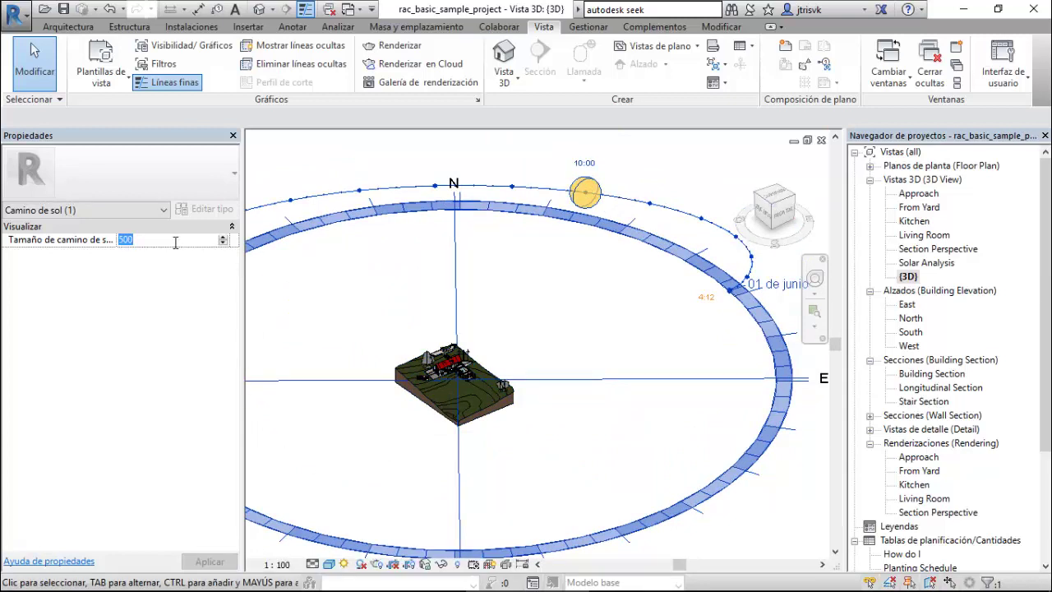
pyautogui.write('100')
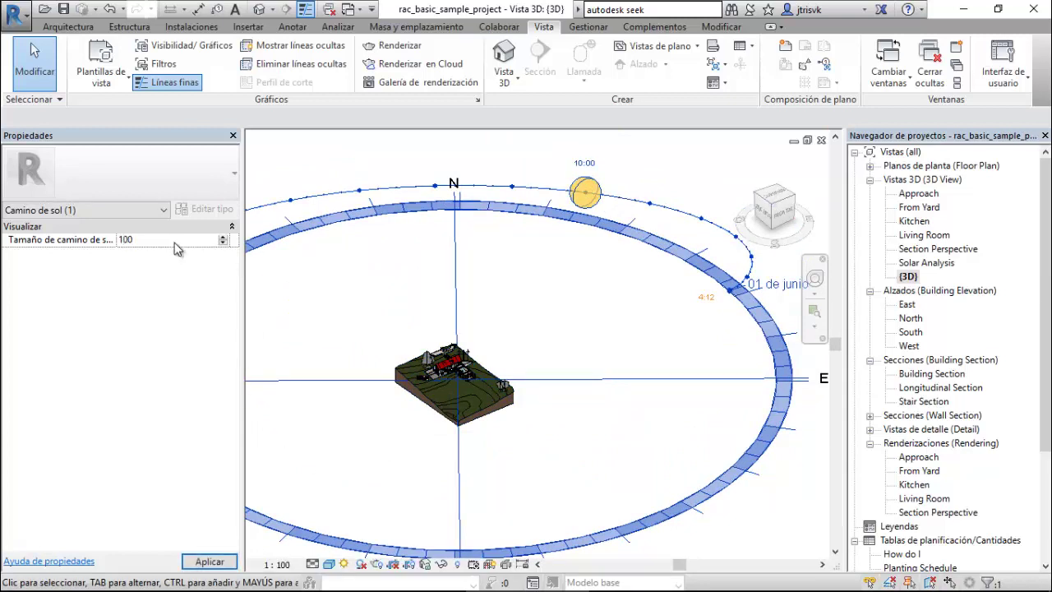
pyautogui.click(209, 561)
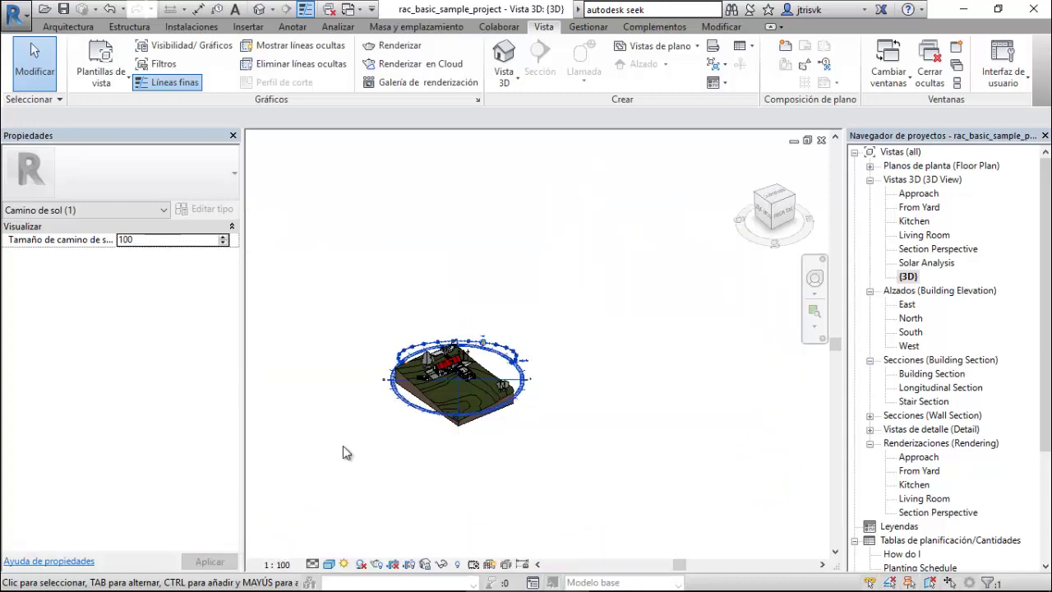
pyautogui.scroll(5, 461, 378)
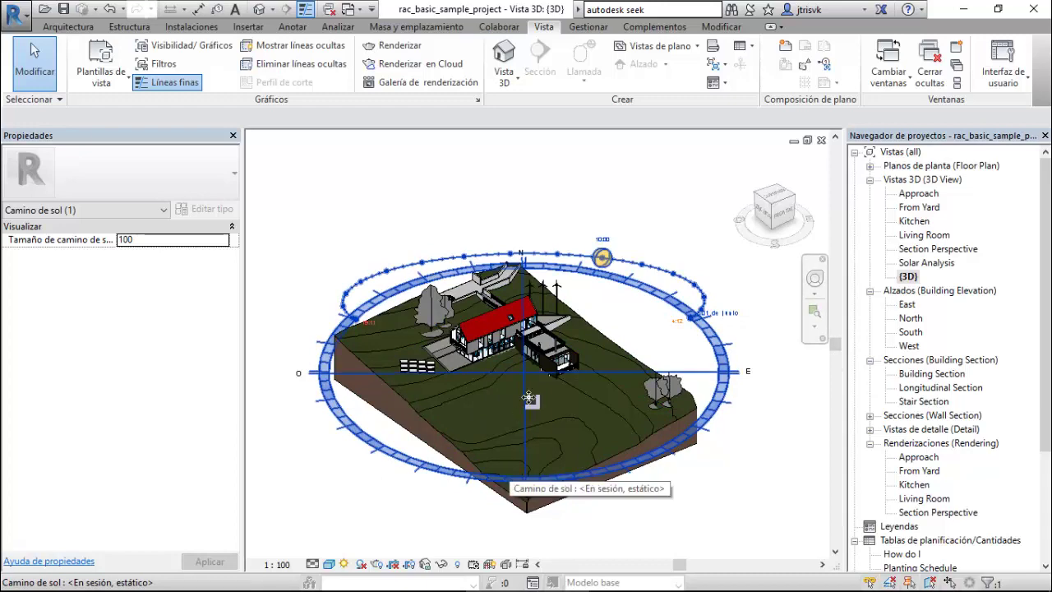
pyautogui.click(561, 192)
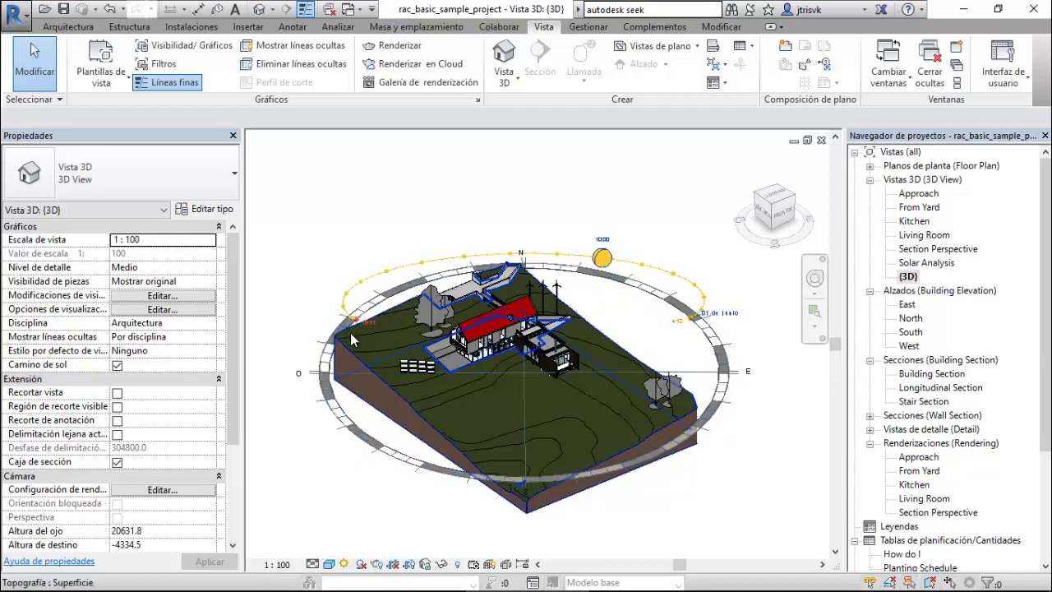
# Open the project location settings from the {3D} view's sun settings.
pyautogui.click(343, 564)
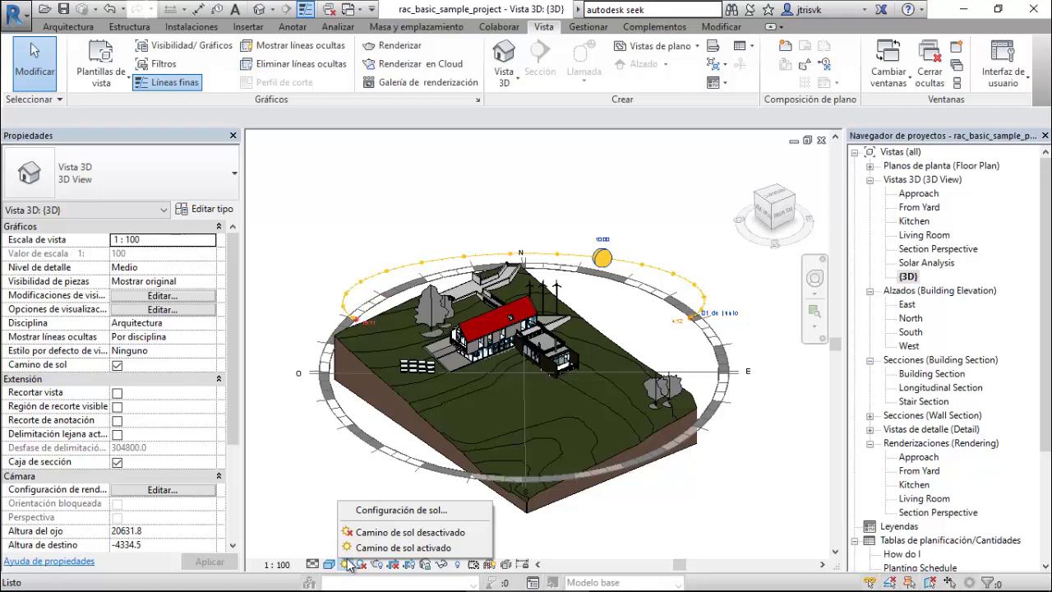
pyautogui.click(381, 512)
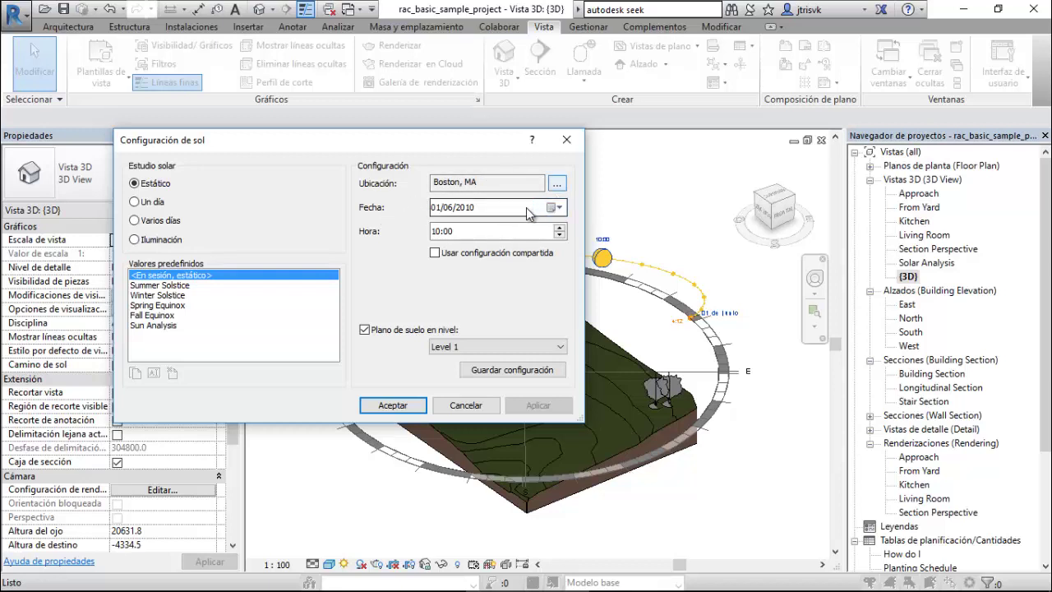
pyautogui.click(558, 184)
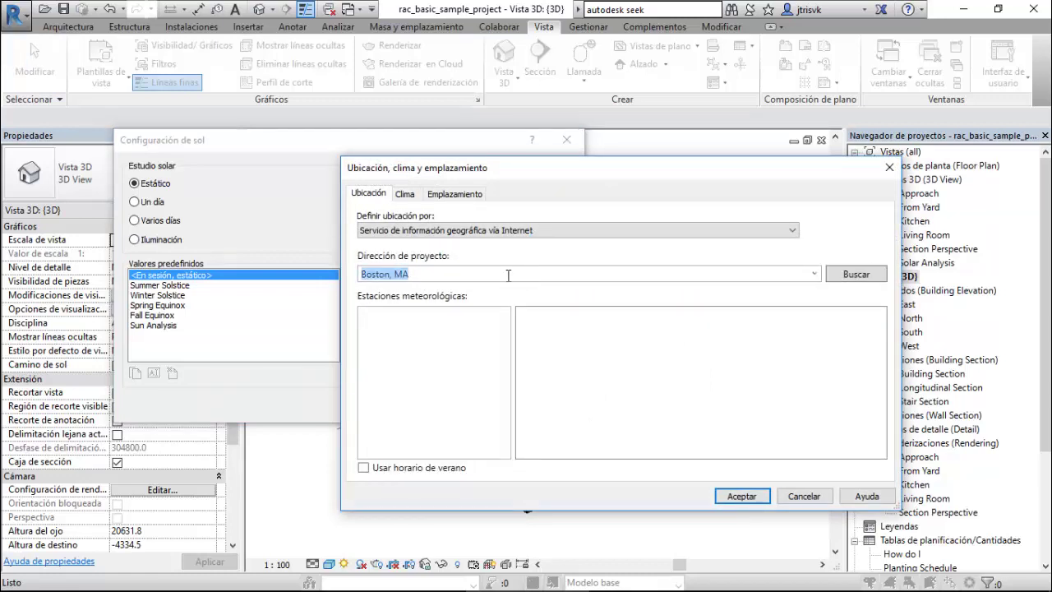
# Define the location by Lista de ciudades por defecto and look through the available cities.
pyautogui.write('Va')
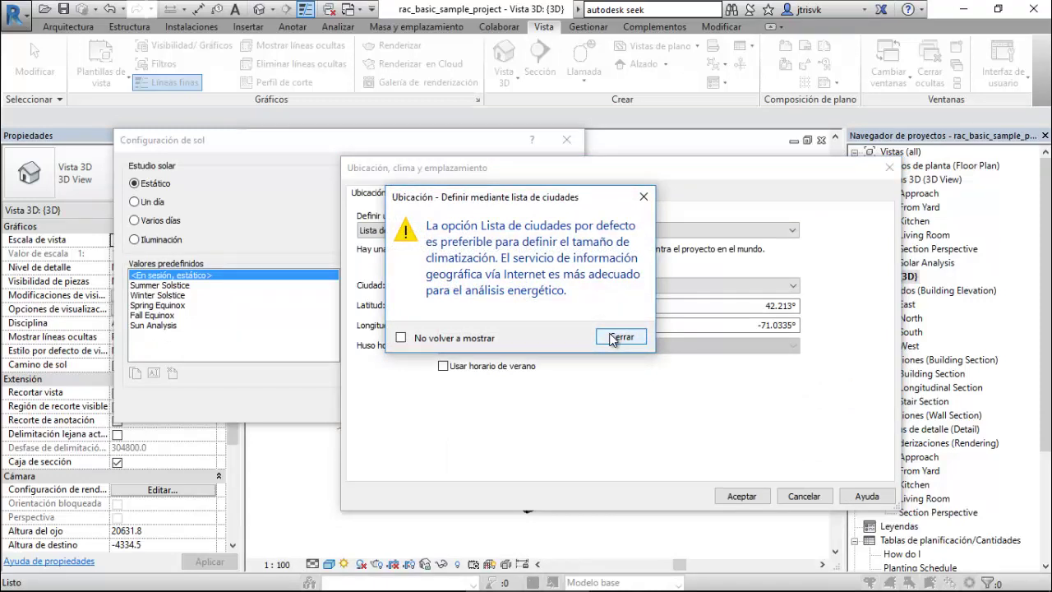
pyautogui.click(621, 337)
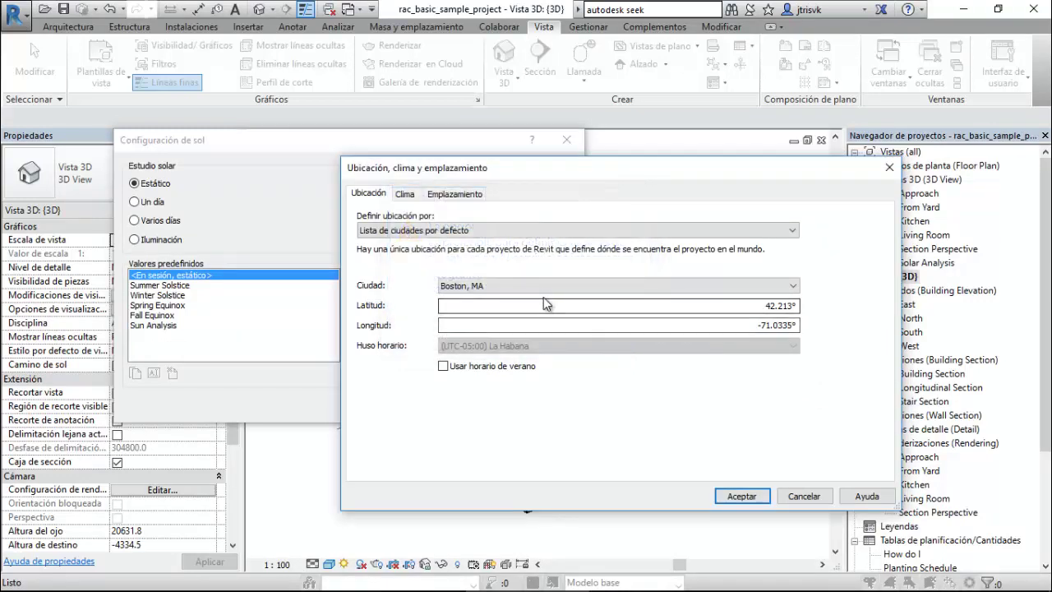
pyautogui.click(545, 286)
pyautogui.scroll(-10, 545, 234)
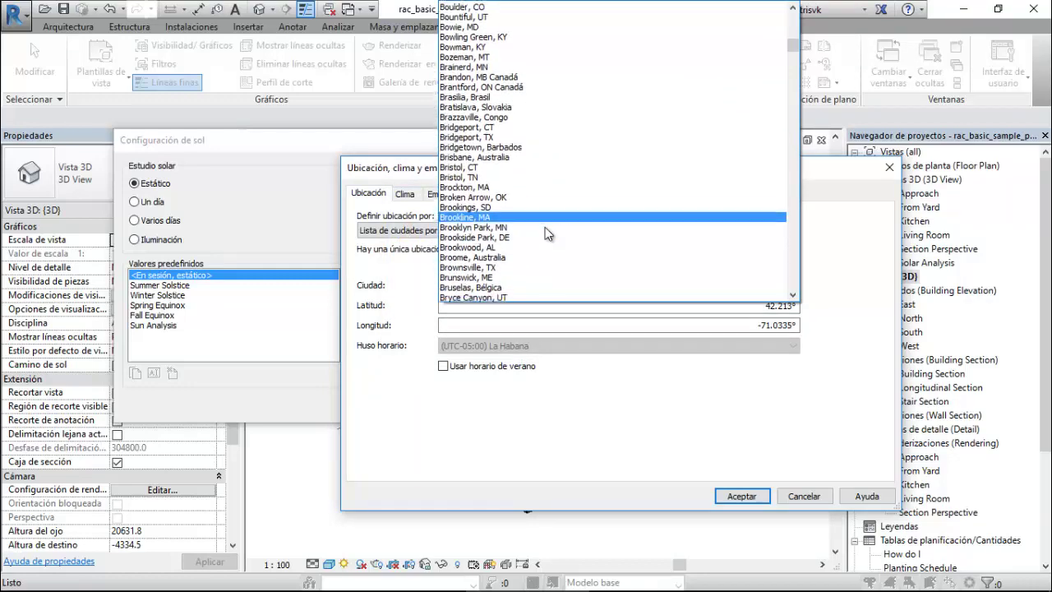
pyautogui.scroll(-20, 545, 227)
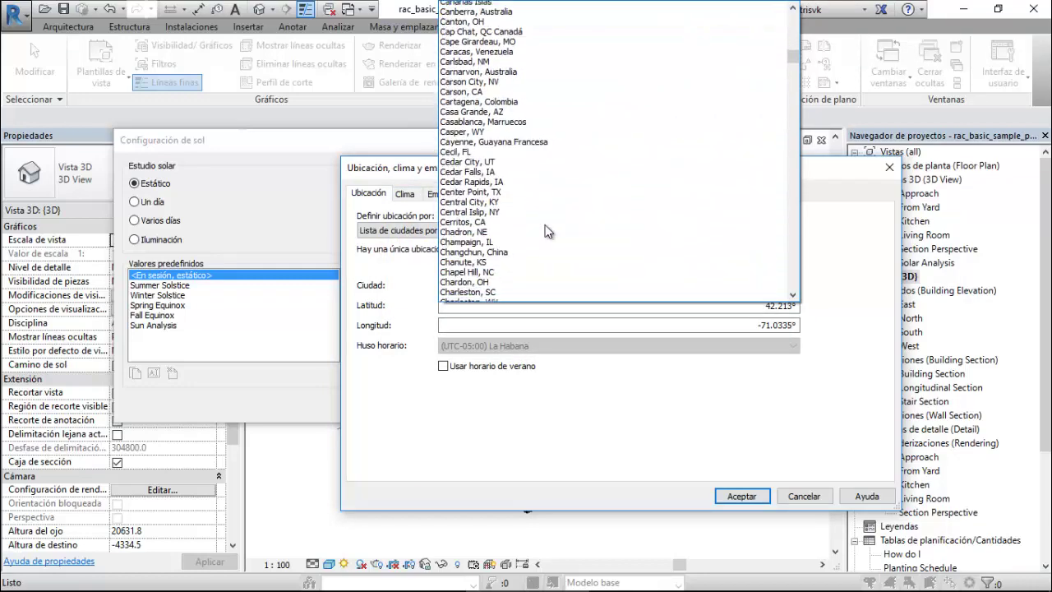
pyautogui.scroll(-15, 547, 232)
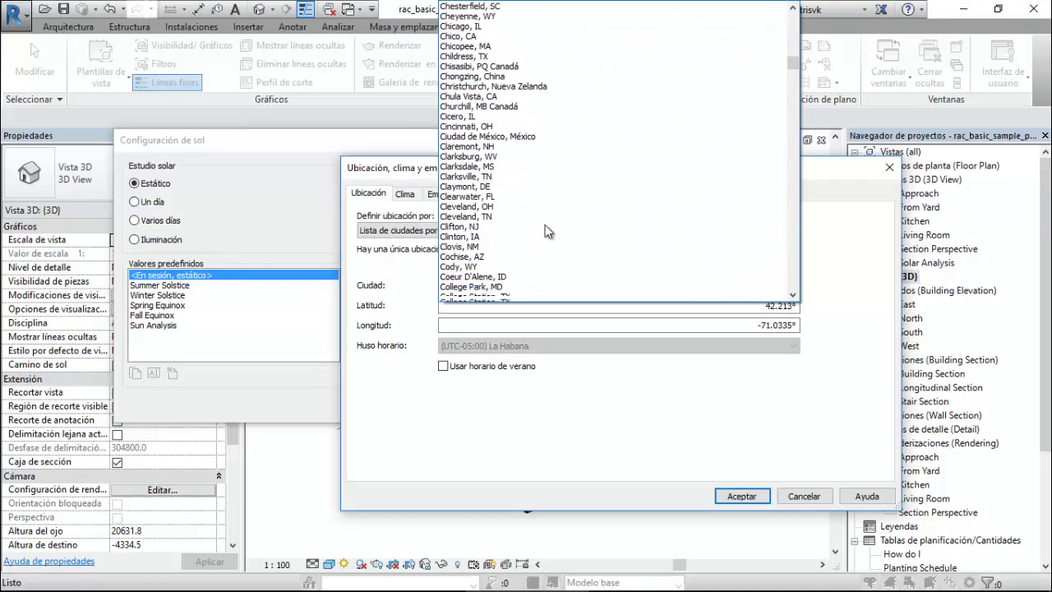
pyautogui.scroll(-18, 545, 227)
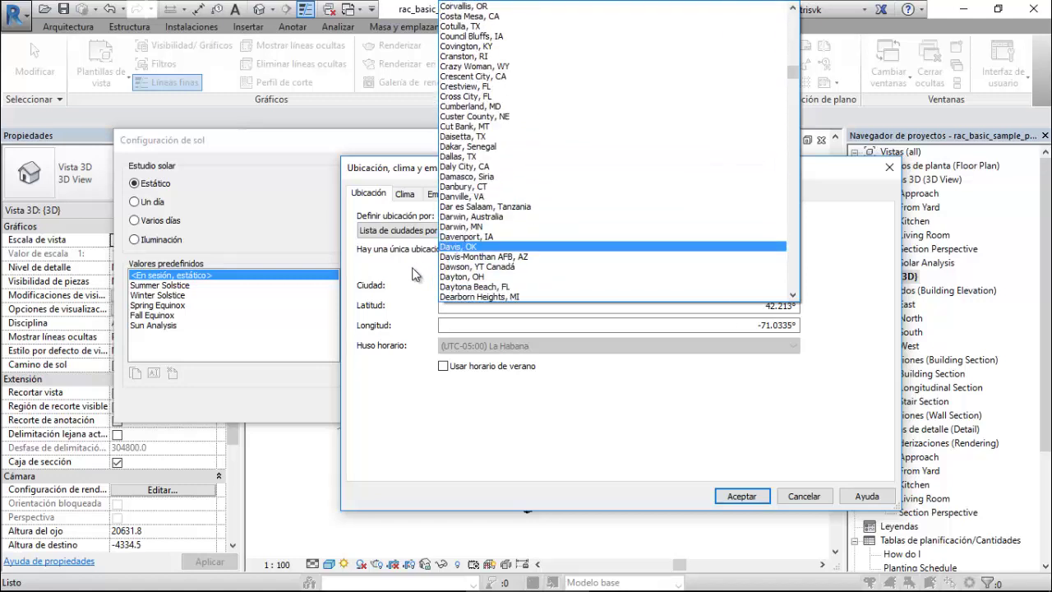
pyautogui.click(415, 275)
pyautogui.click(451, 231)
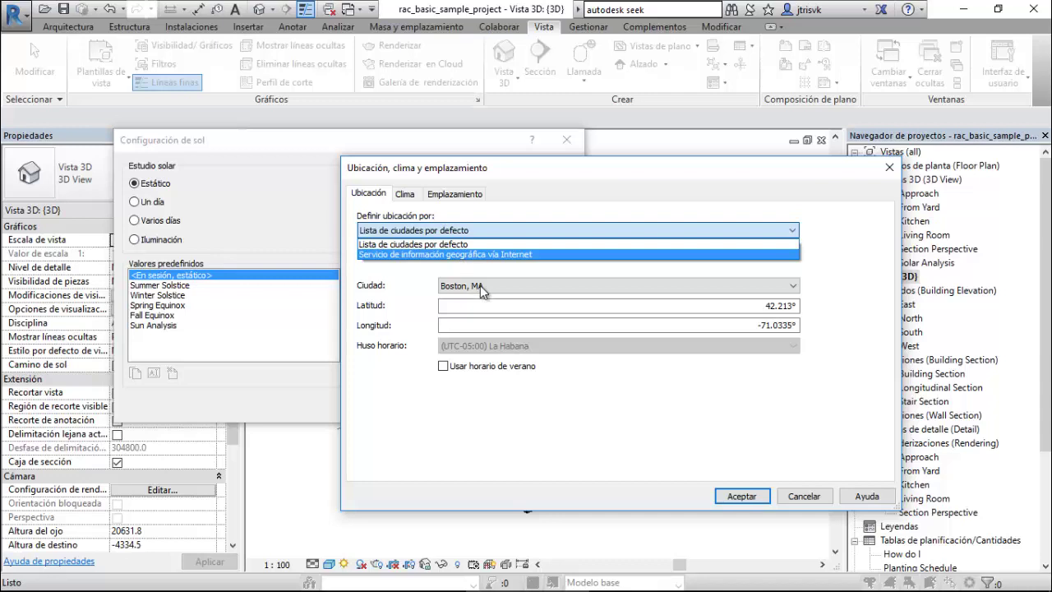
pyautogui.click(450, 244)
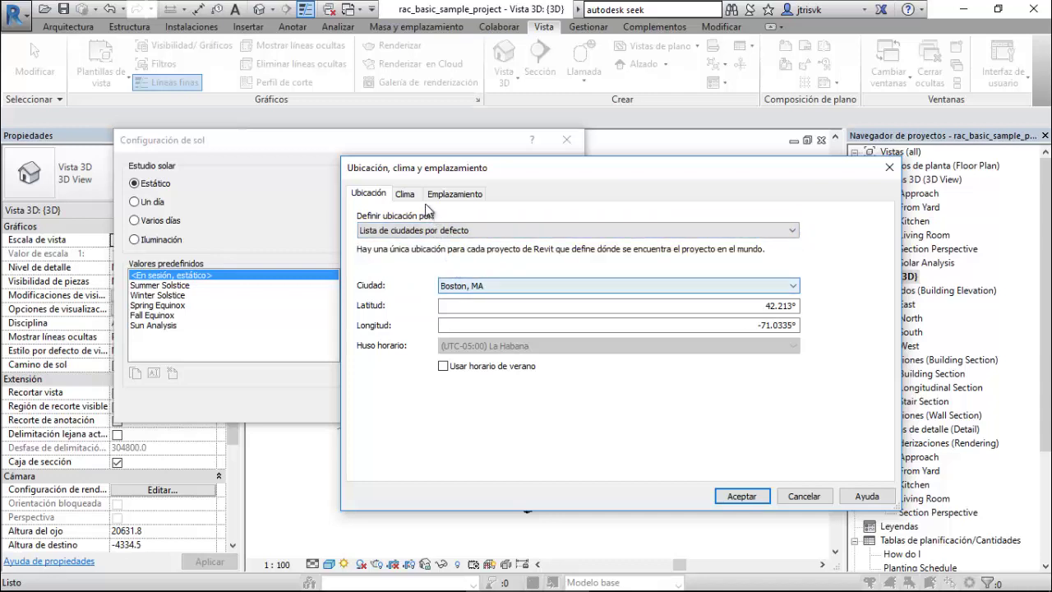
# Turn off the use of the nearest weather station for the project's climate data.
pyautogui.click(419, 197)
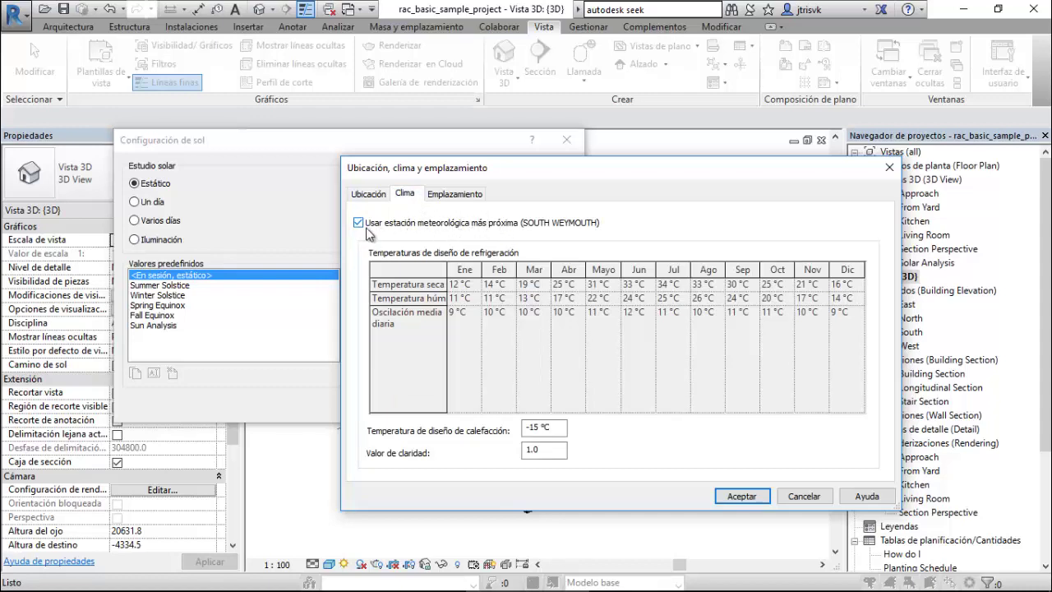
pyautogui.click(359, 223)
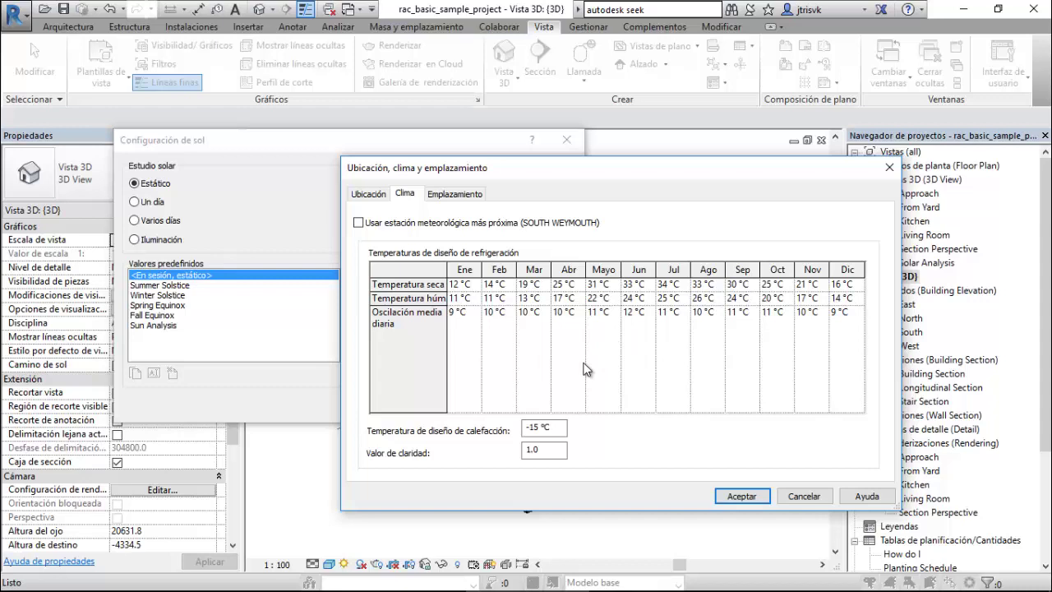
pyautogui.click(379, 197)
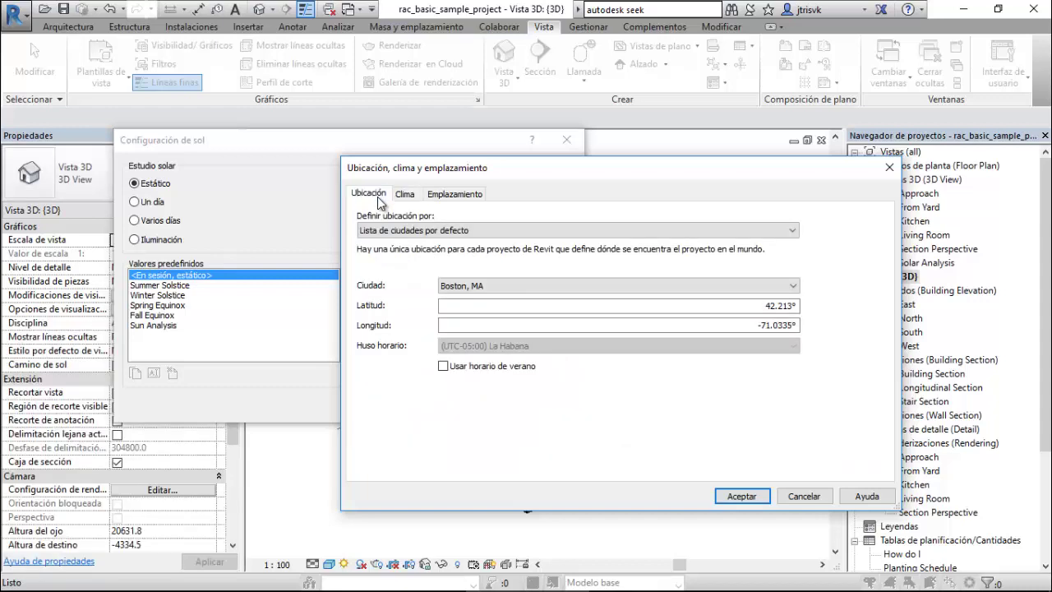
# Define the location by Servicio de información geográfica vía Internet and set the project address to Madrid, Community of Madrid, Spain.
pyautogui.click(570, 230)
pyautogui.click(576, 254)
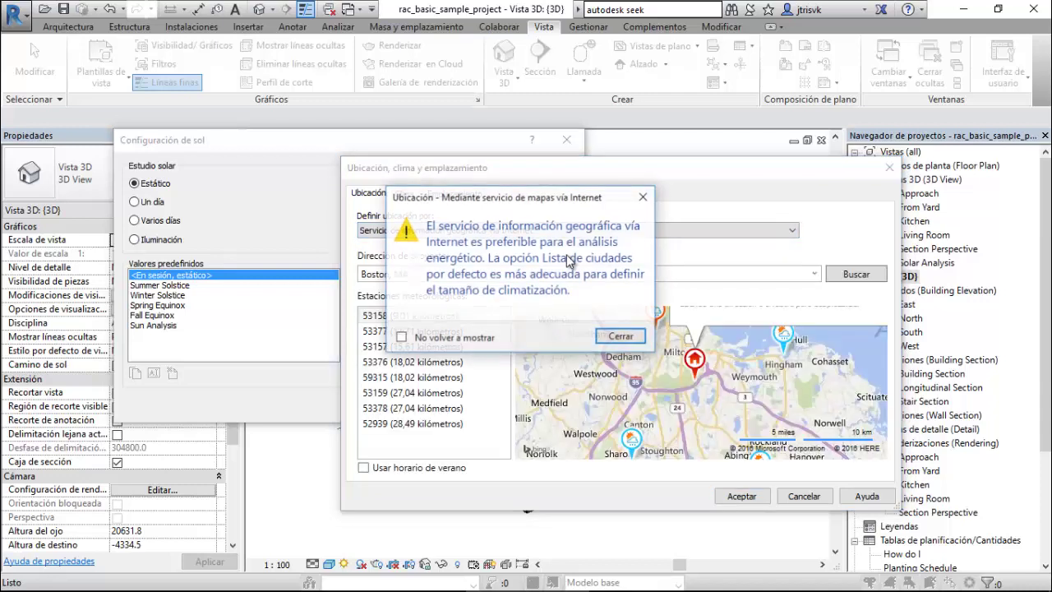
pyautogui.click(619, 338)
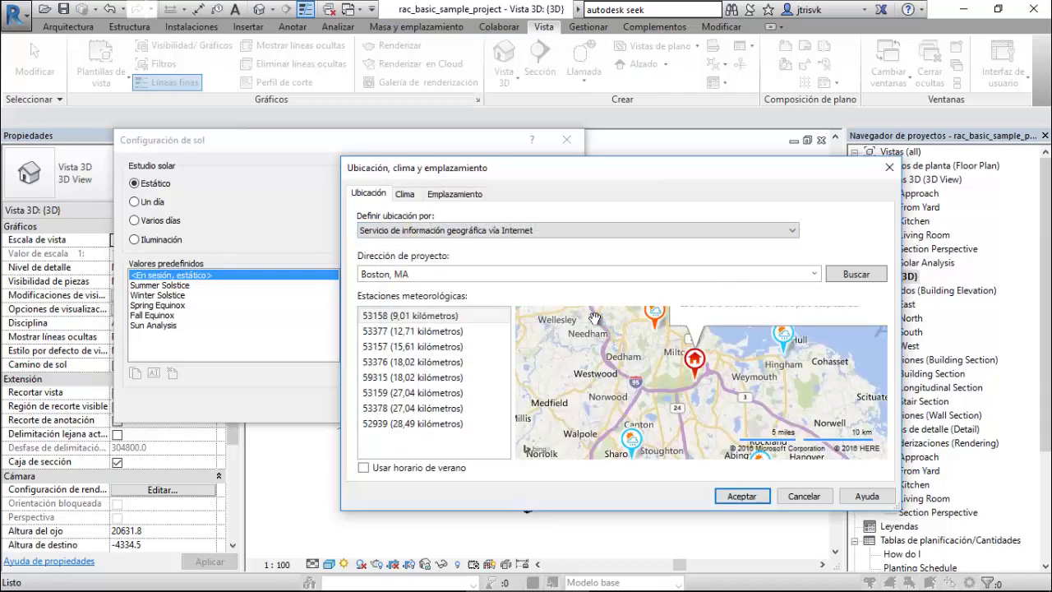
pyautogui.click(552, 277)
pyautogui.write('Madrid, España')
pyautogui.click(843, 275)
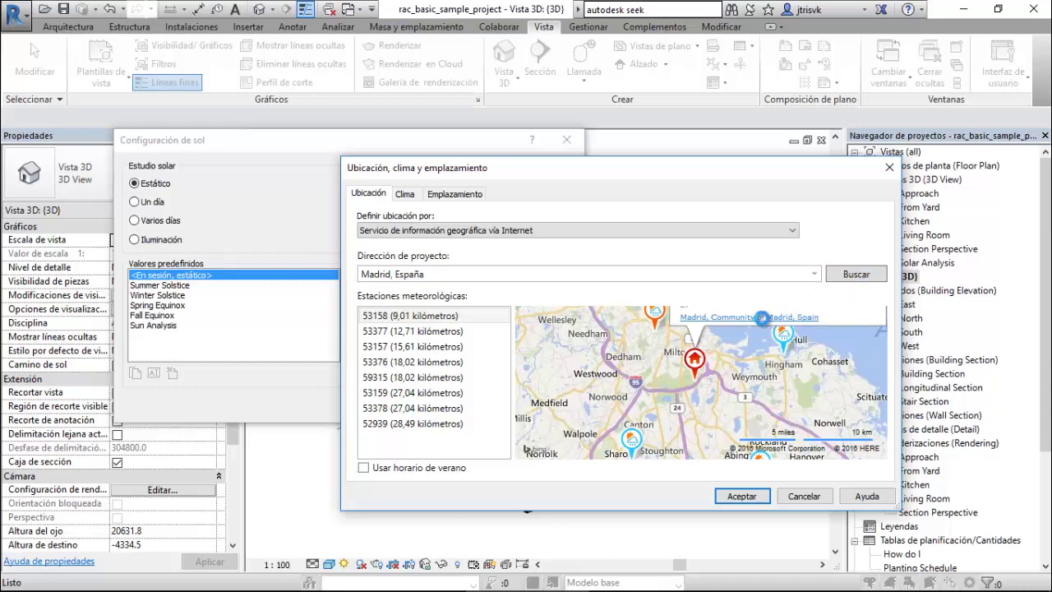
pyautogui.click(762, 319)
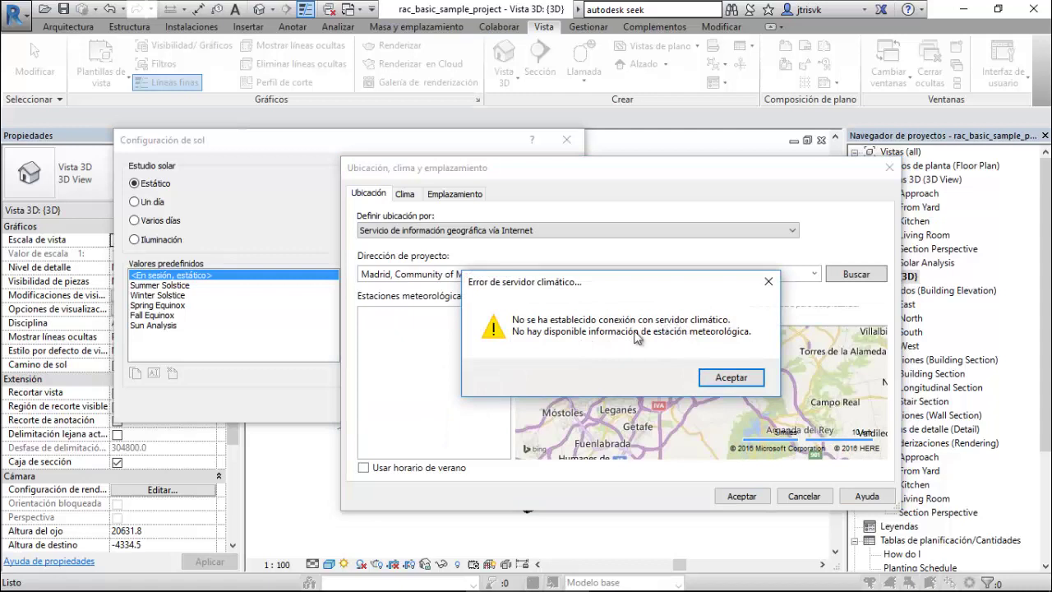
pyautogui.click(723, 376)
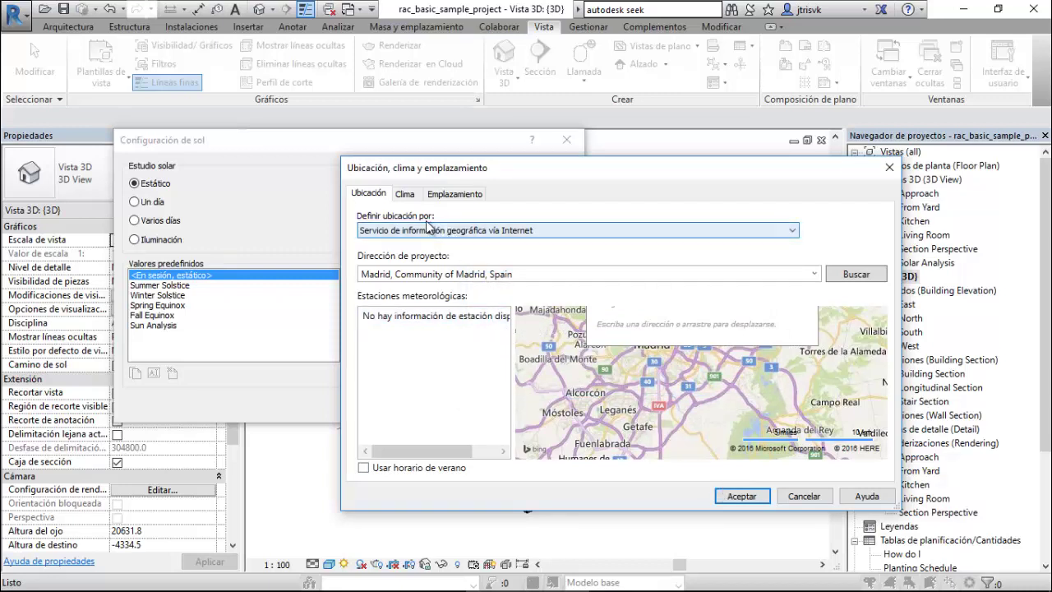
# Turn on the weather station's climatization design data (53158_2004) and apply the location settings.
pyautogui.click(407, 196)
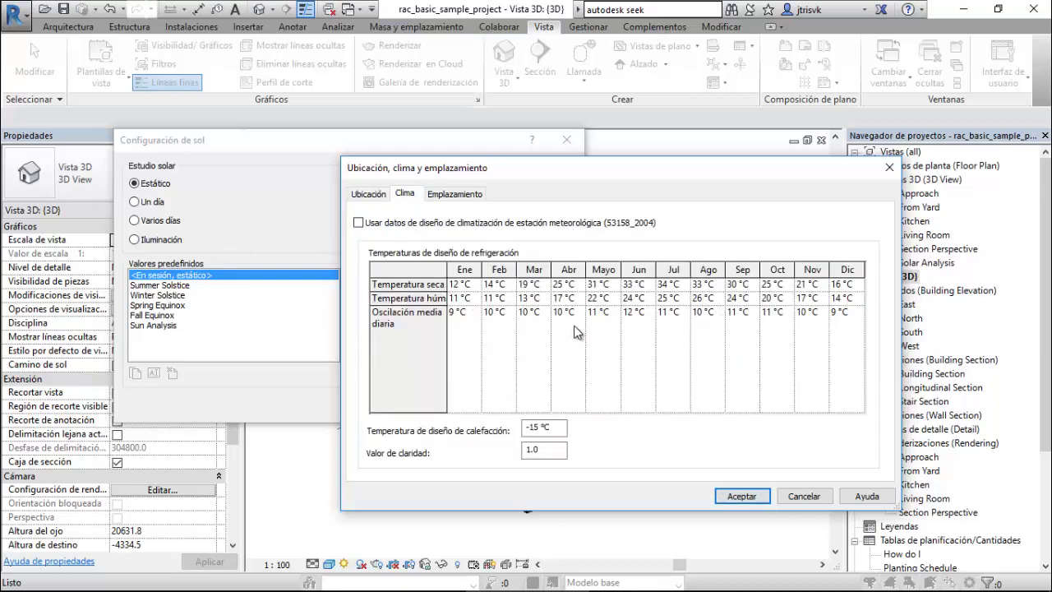
pyautogui.click(359, 222)
pyautogui.click(368, 194)
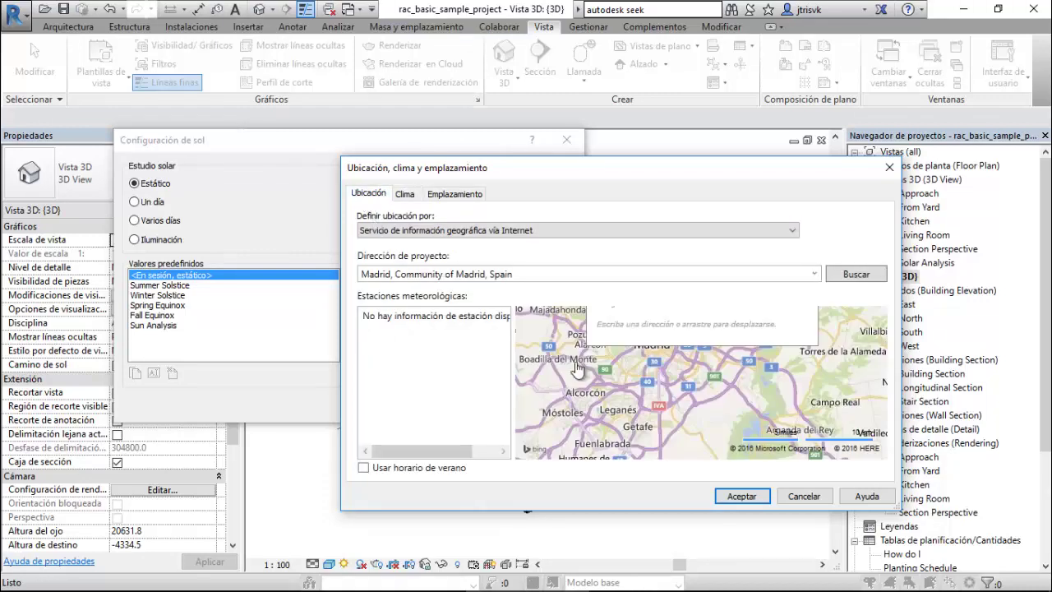
pyautogui.click(740, 496)
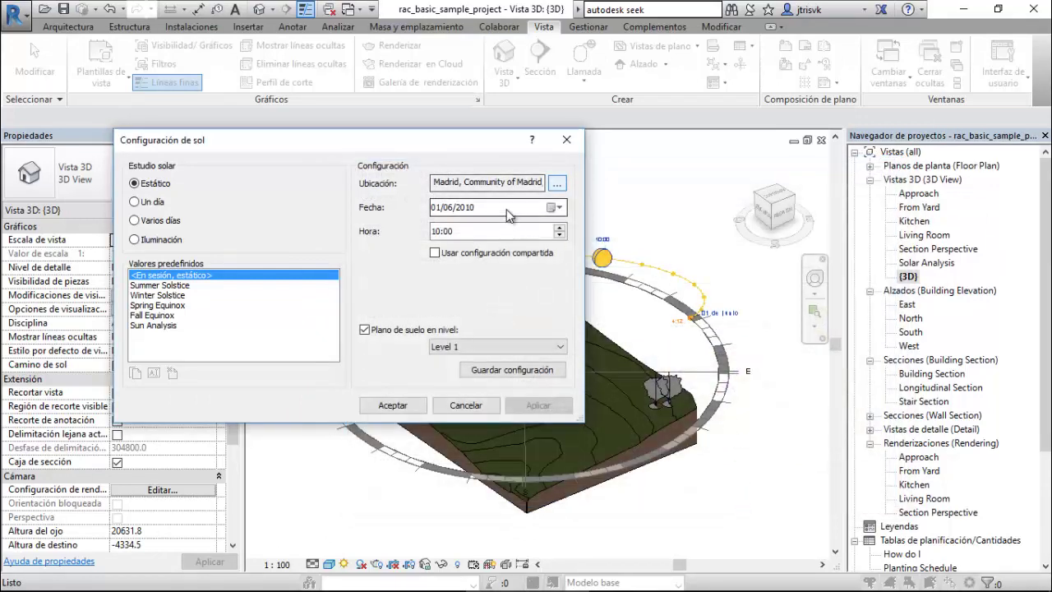
# Review the climate, site and location settings of the project location and close them with Madrid kept.
pyautogui.click(557, 183)
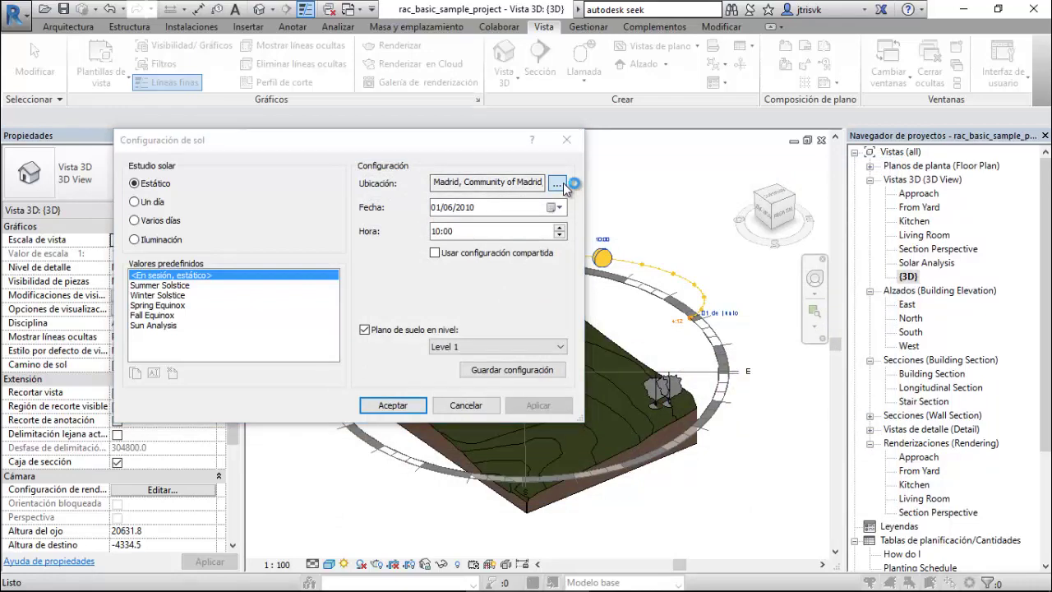
pyautogui.click(405, 194)
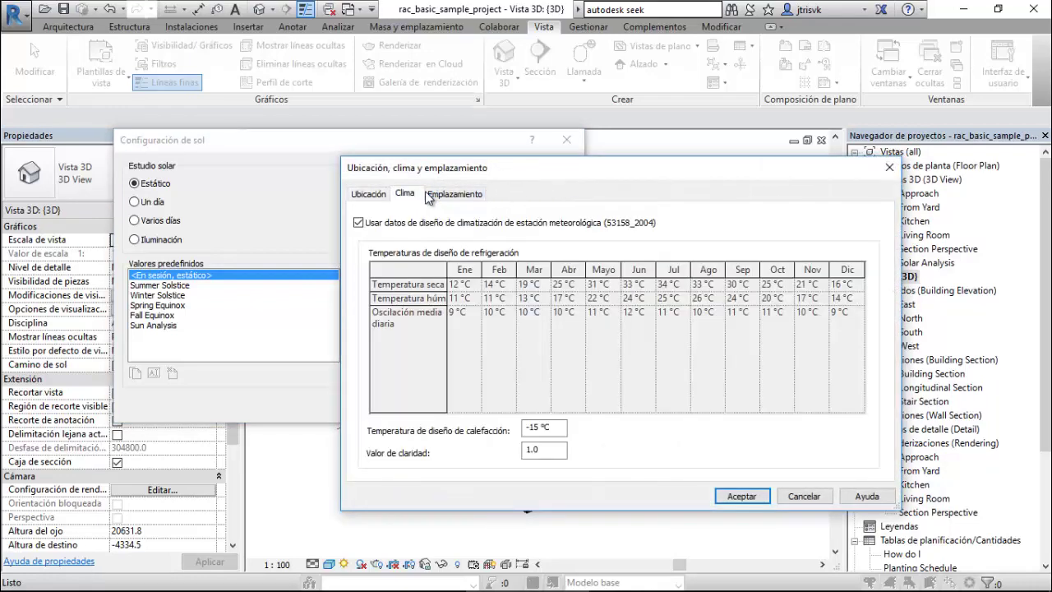
pyautogui.click(431, 193)
pyautogui.click(438, 197)
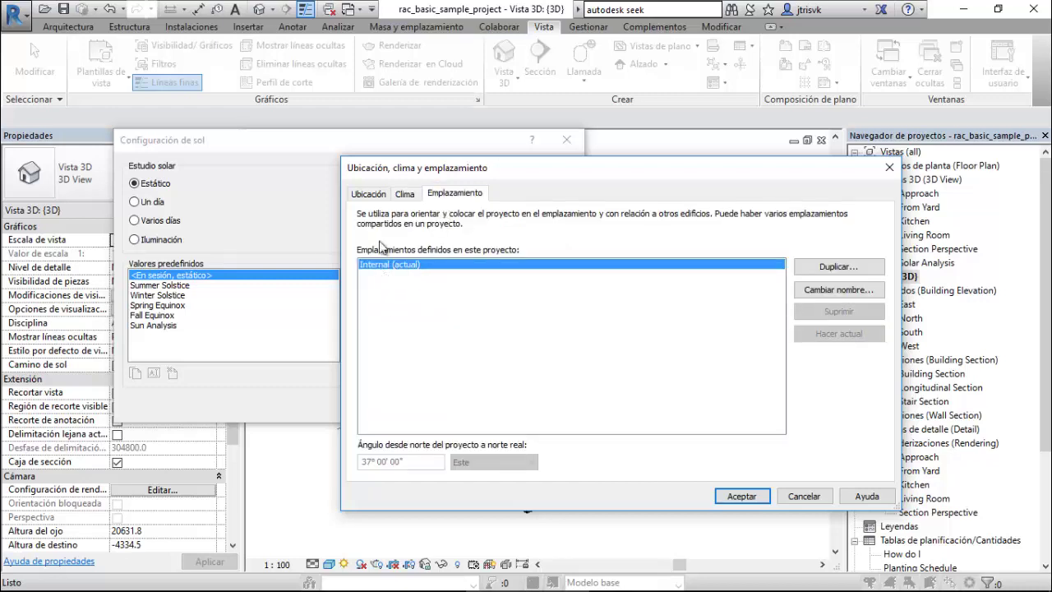
pyautogui.click(370, 194)
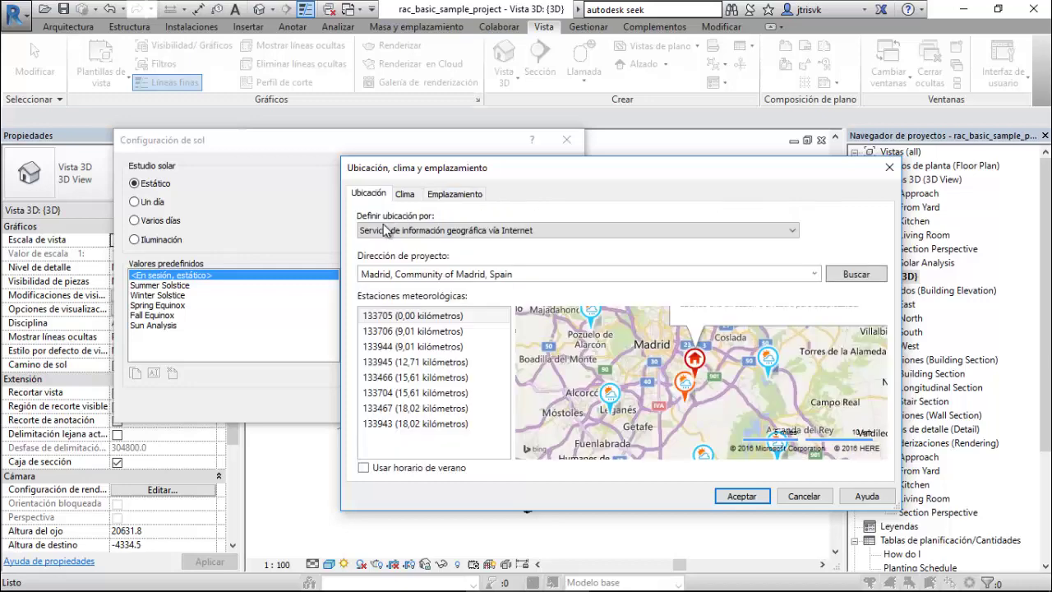
pyautogui.click(737, 496)
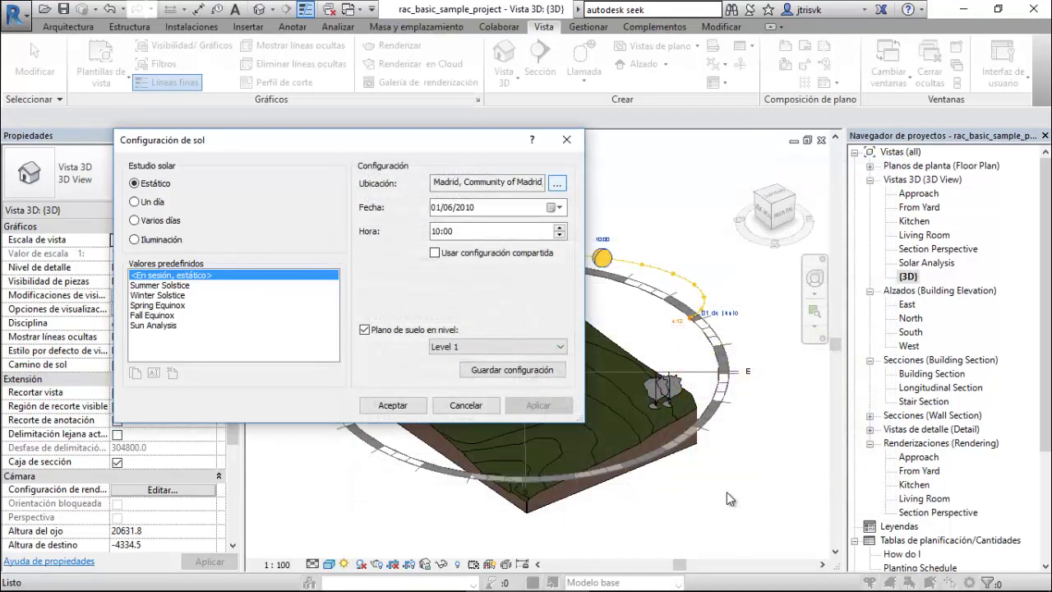
# Set the static solar study's date to 18/03/2011 and accept the sun settings.
pyautogui.click(531, 210)
pyautogui.click(556, 207)
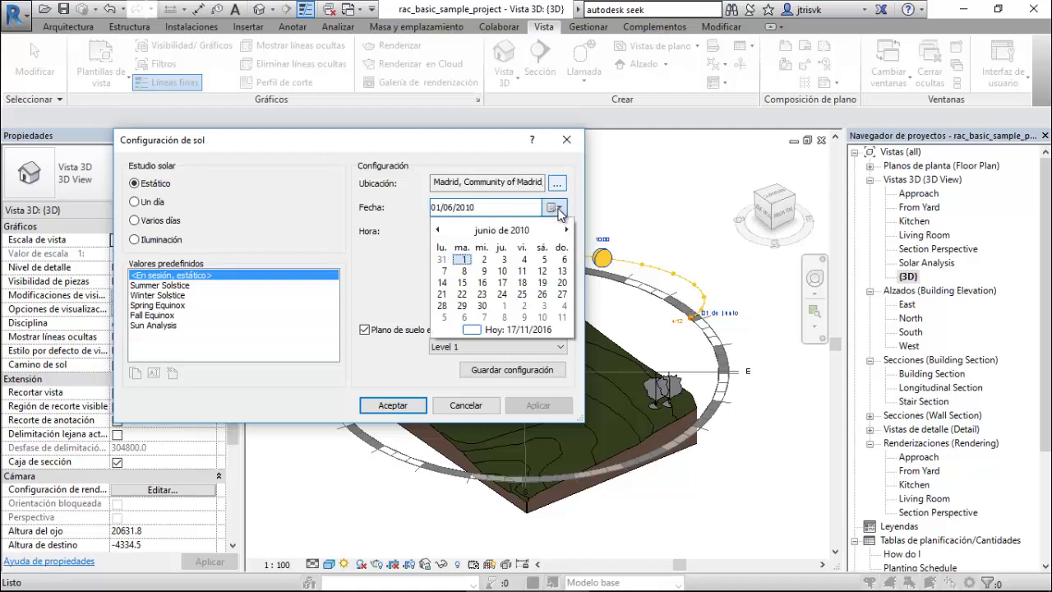
pyautogui.click(567, 230)
pyautogui.click(567, 230)
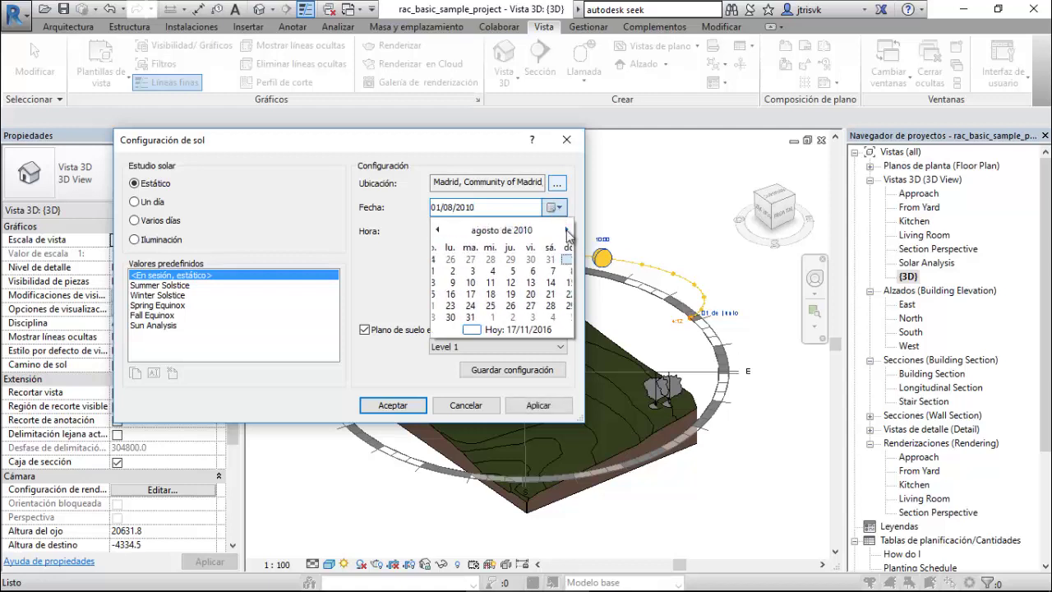
pyautogui.click(567, 230)
pyautogui.click(567, 230)
pyautogui.click(567, 230)
pyautogui.click(567, 230)
pyautogui.click(567, 231)
pyautogui.click(567, 230)
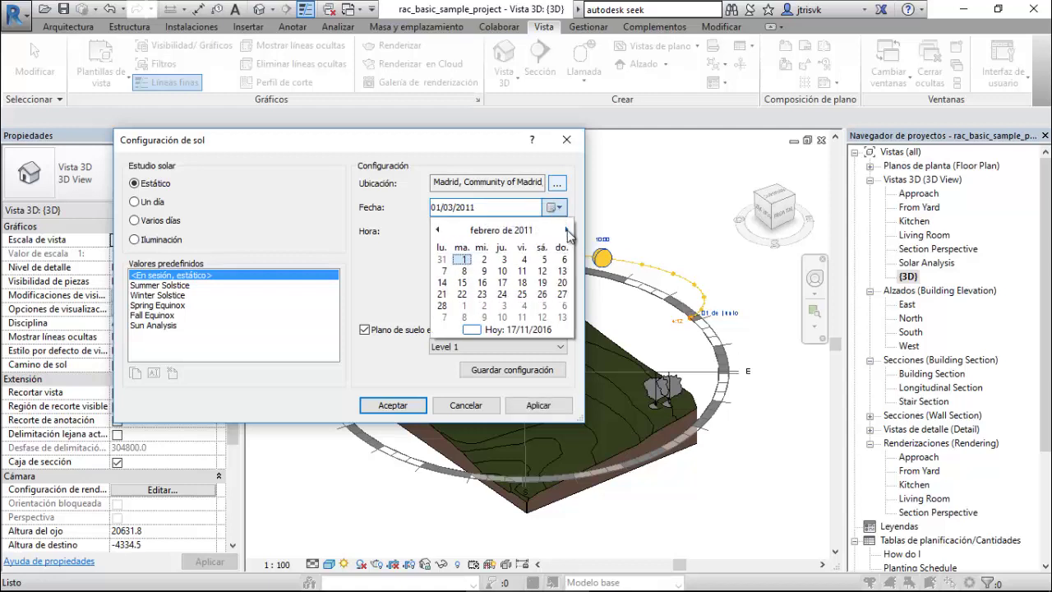
pyautogui.click(567, 230)
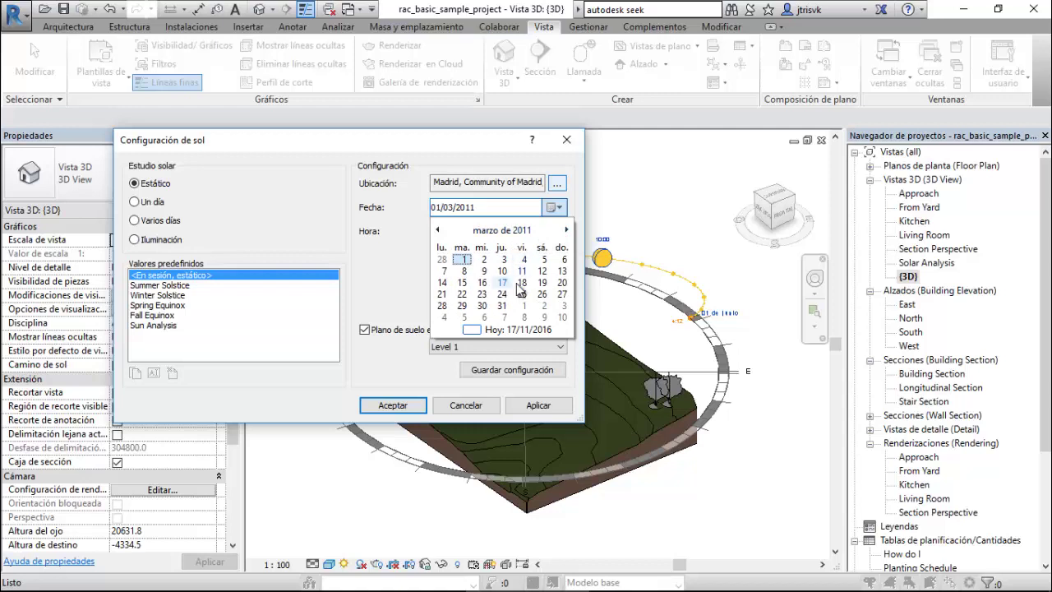
pyautogui.click(522, 283)
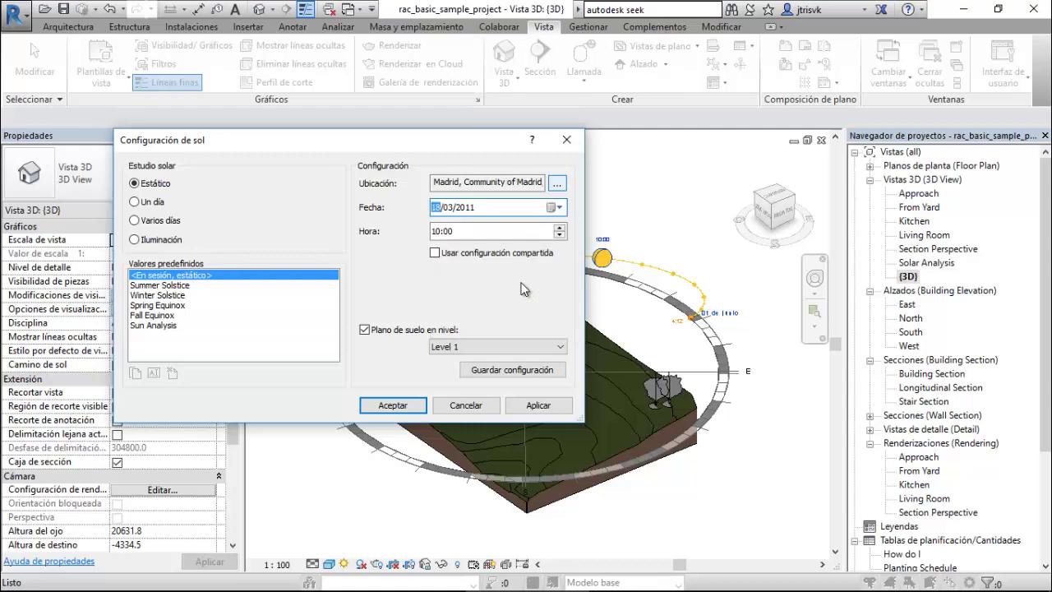
pyautogui.click(503, 234)
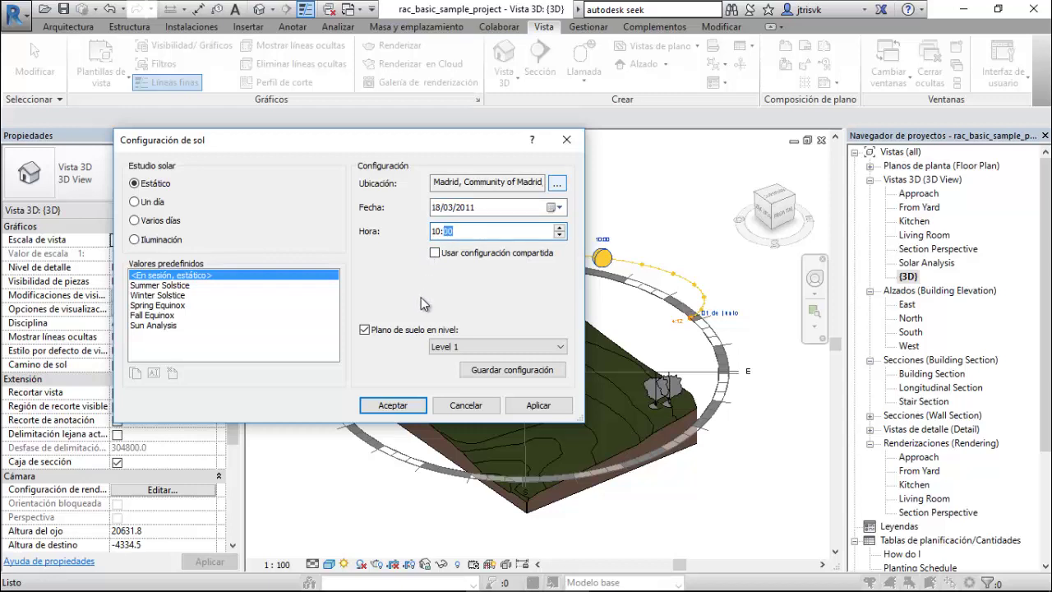
pyautogui.click(396, 405)
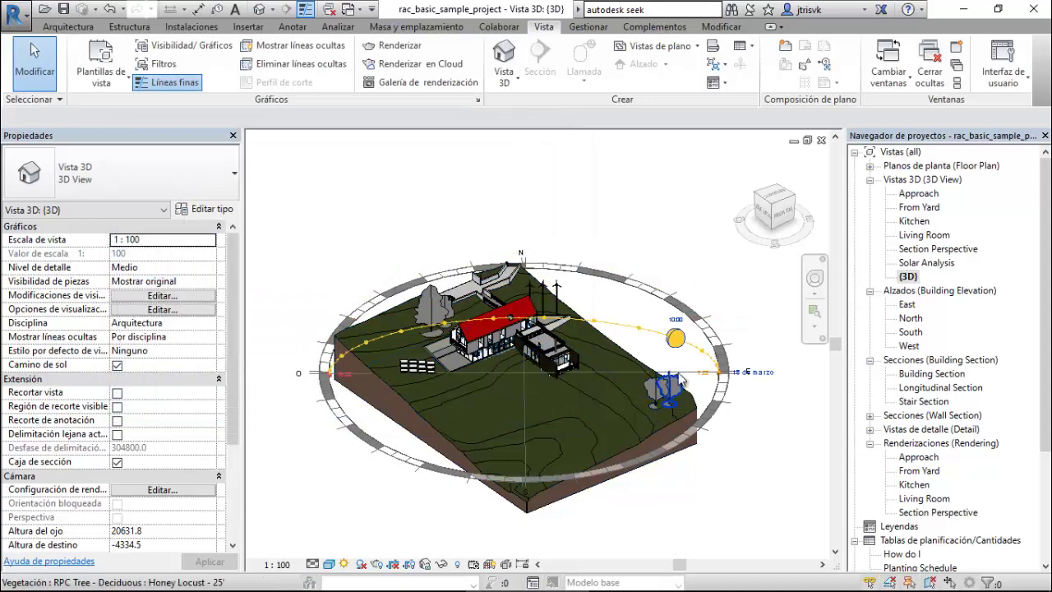
# Reopen the sun settings, compare the Un día and Varios días solar studies, and choose Varios días.
pyautogui.click(676, 337)
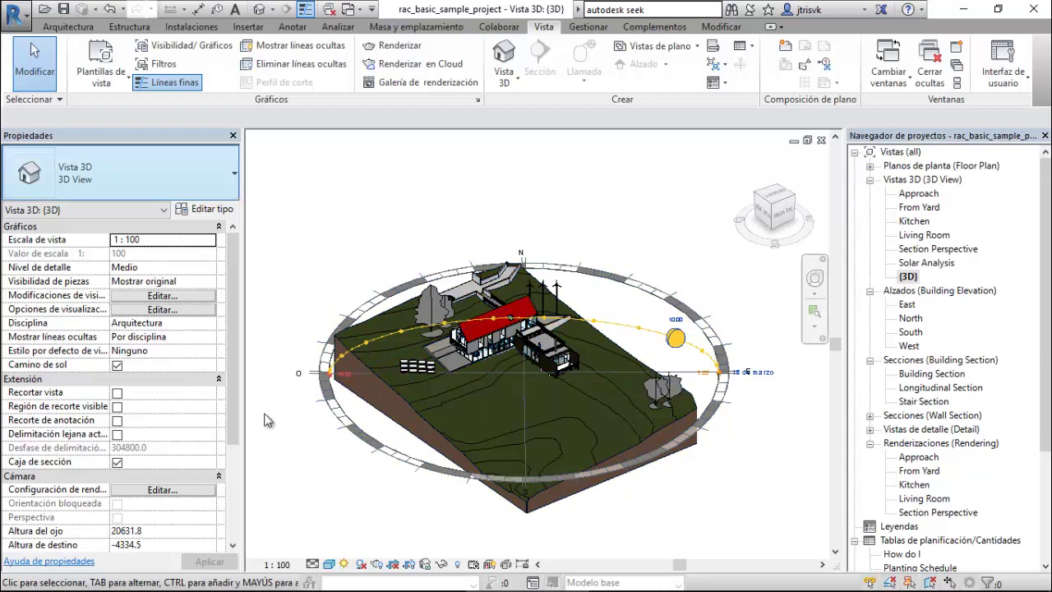
pyautogui.click(345, 564)
pyautogui.click(401, 509)
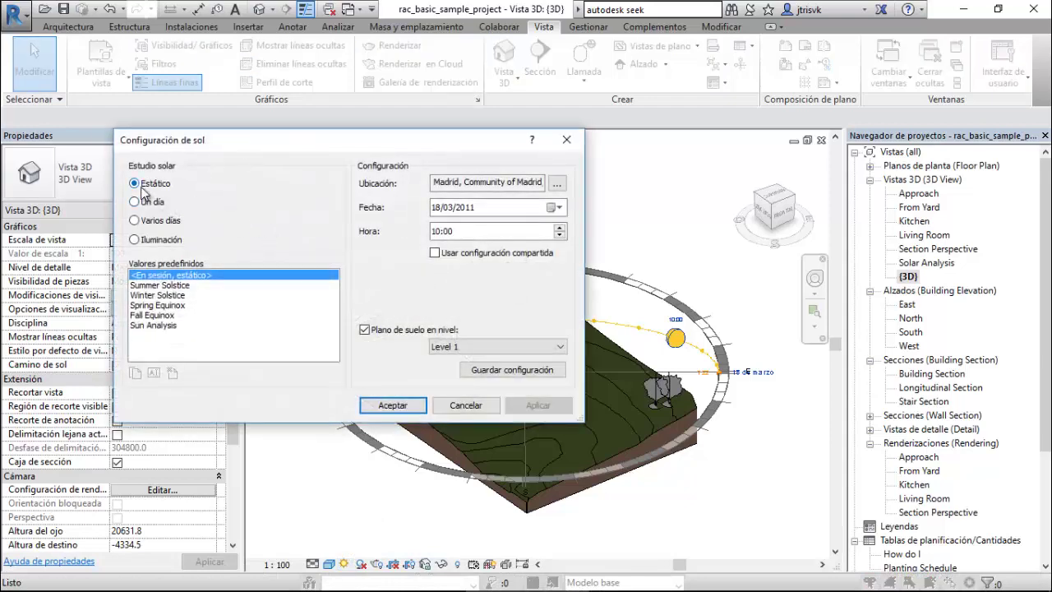
pyautogui.click(136, 203)
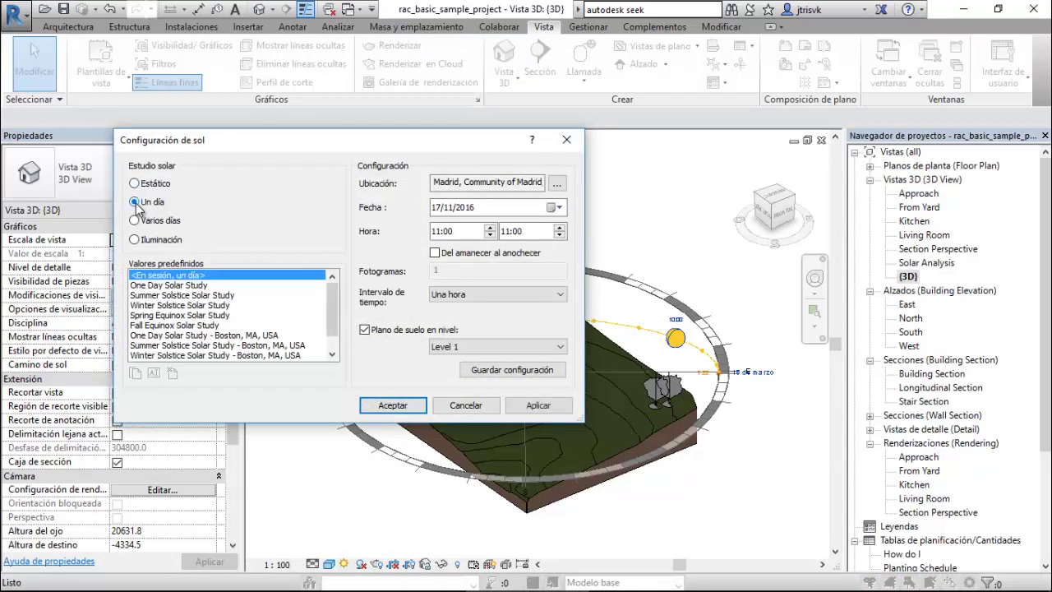
pyautogui.click(135, 221)
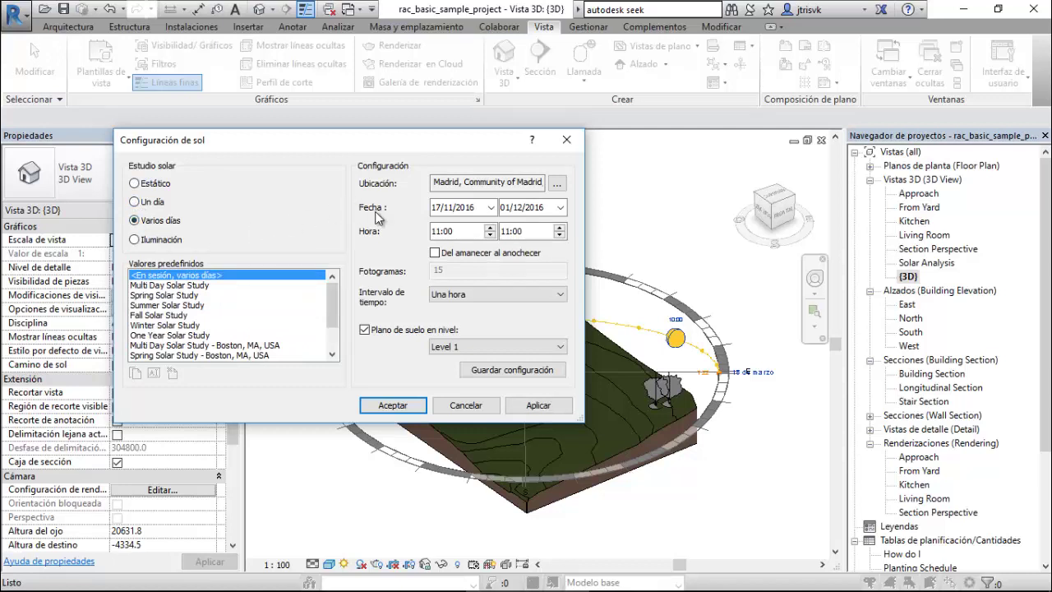
pyautogui.click(134, 202)
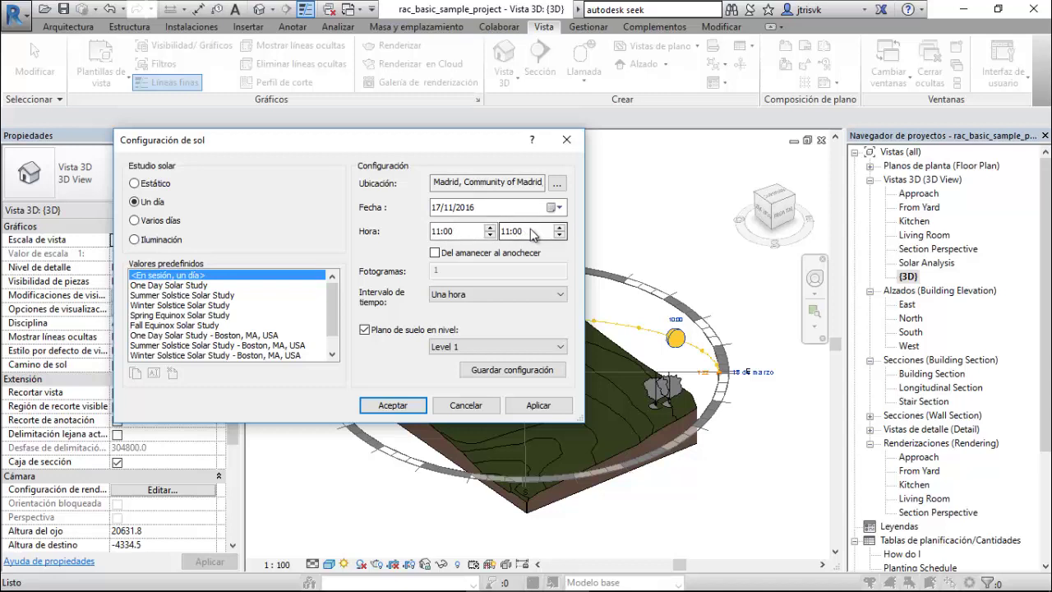
pyautogui.click(190, 222)
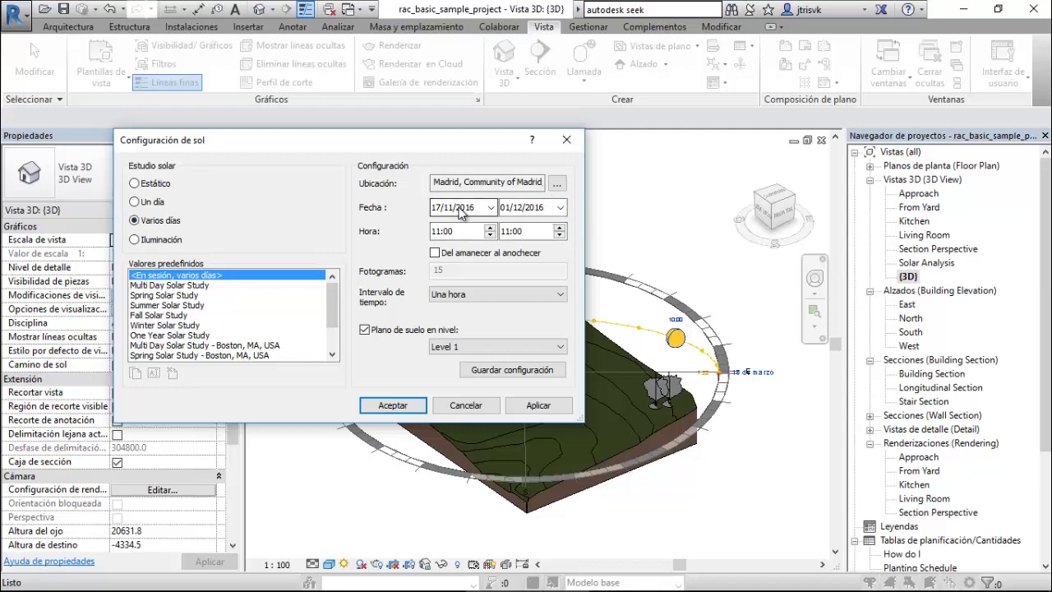
# Set the end date of the multi-day solar study to 16/03/2017.
pyautogui.click(559, 207)
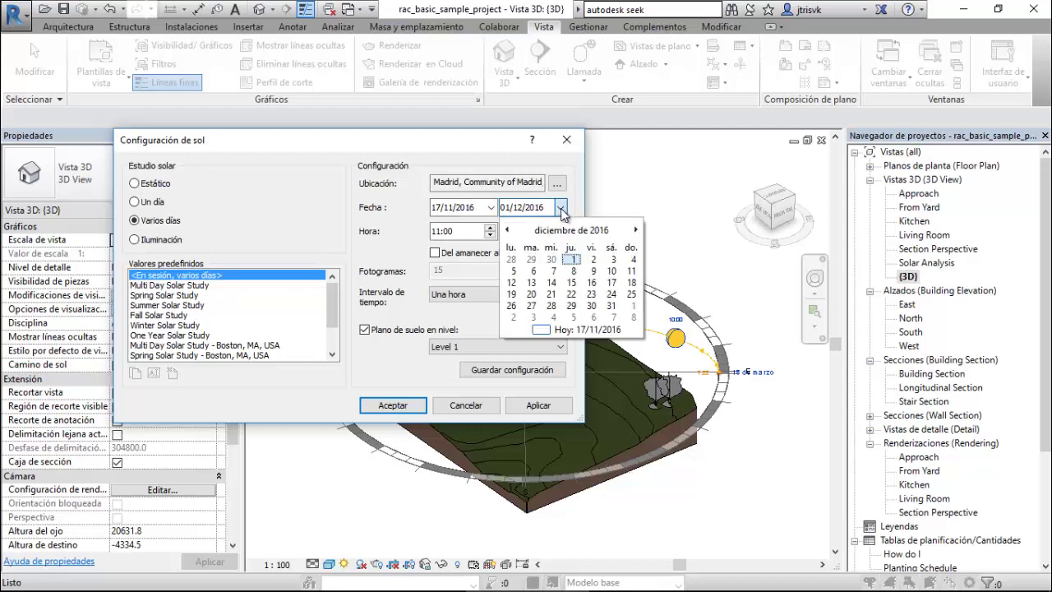
pyautogui.click(635, 230)
pyautogui.click(636, 230)
pyautogui.click(636, 230)
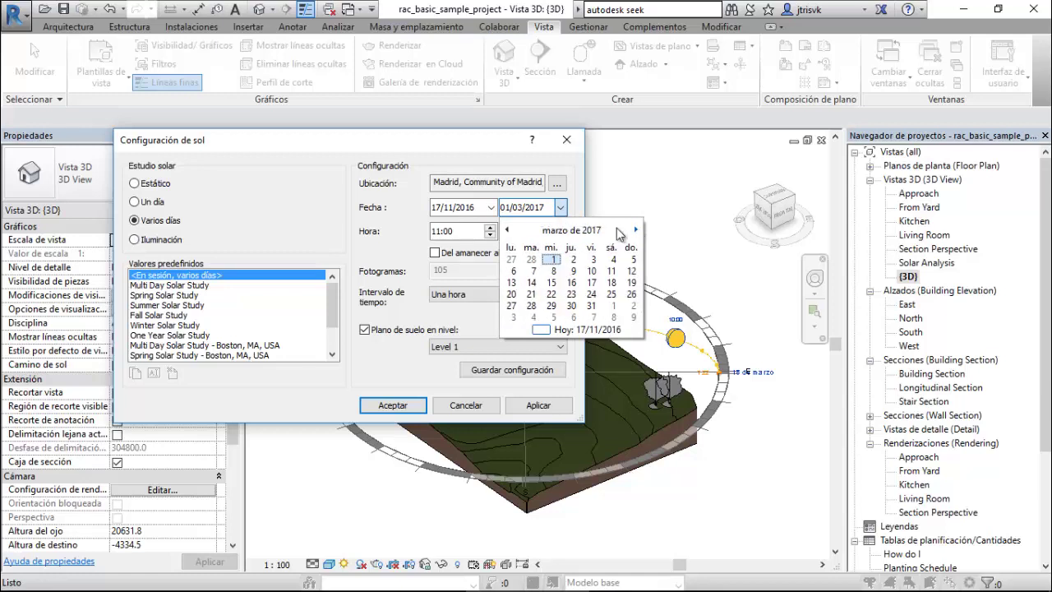
pyautogui.click(570, 283)
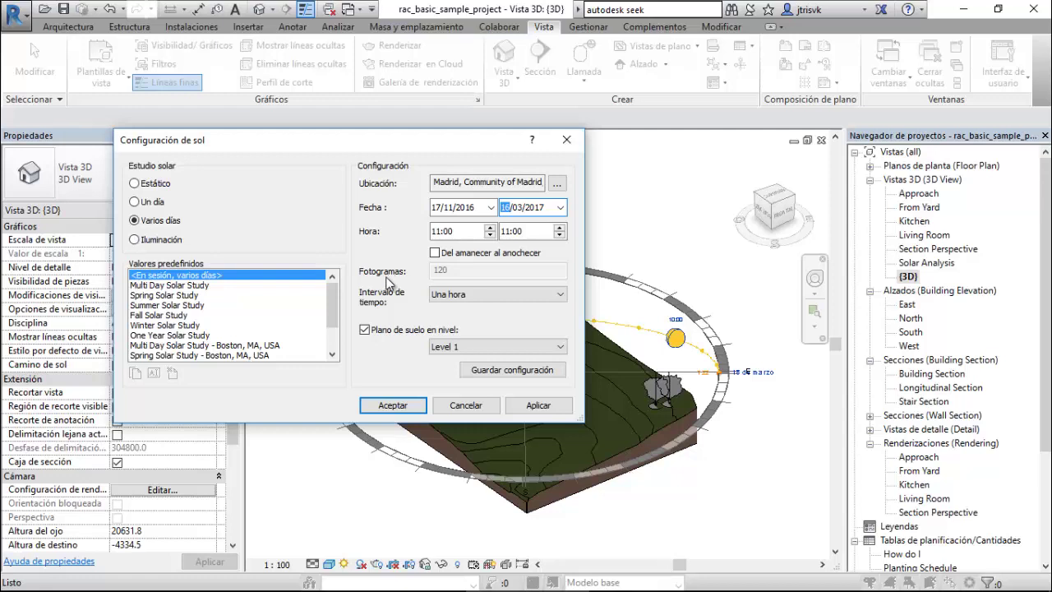
# Try the time intervals Un día, Una semana and Un mes for the multi-day study, and return to Una hora.
pyautogui.click(486, 303)
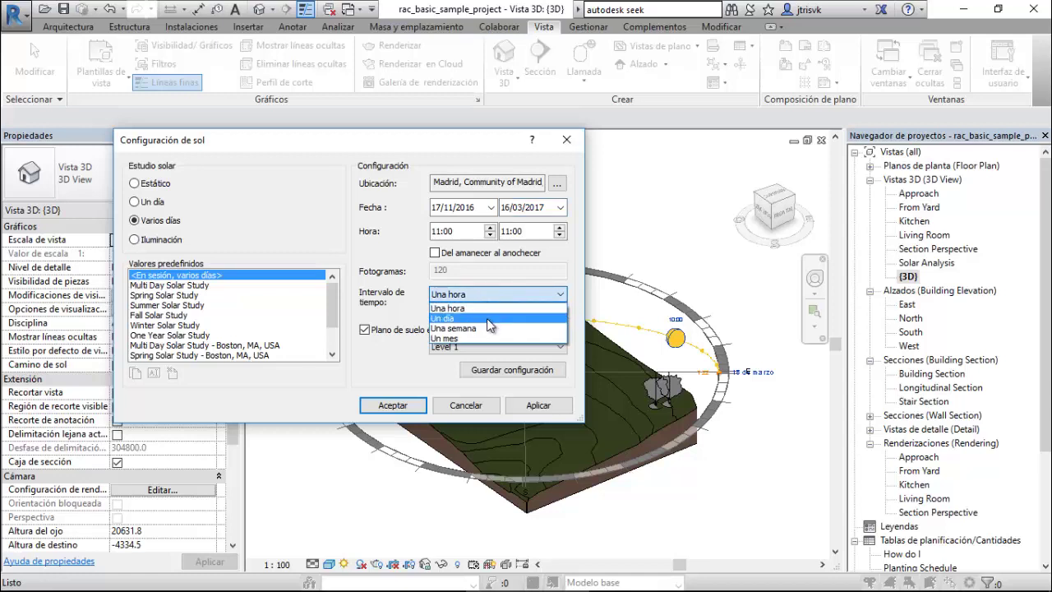
pyautogui.click(487, 320)
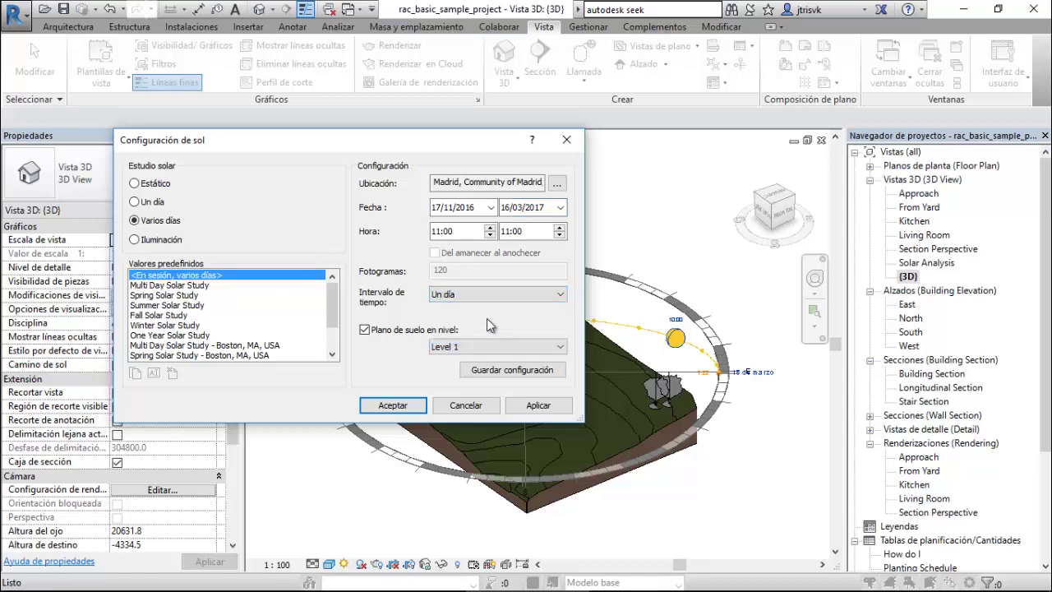
pyautogui.click(486, 296)
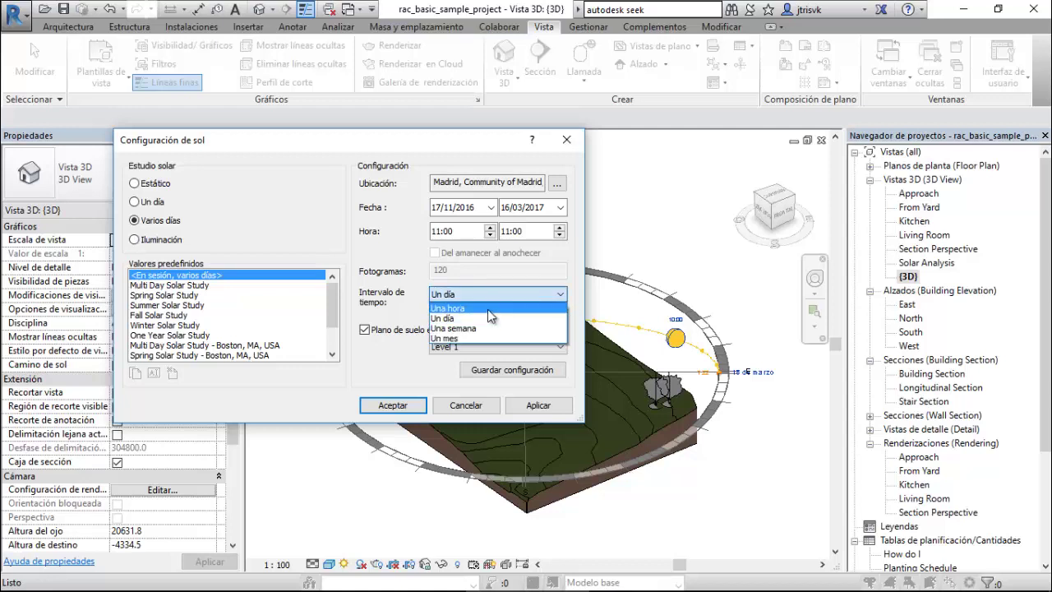
pyautogui.click(493, 327)
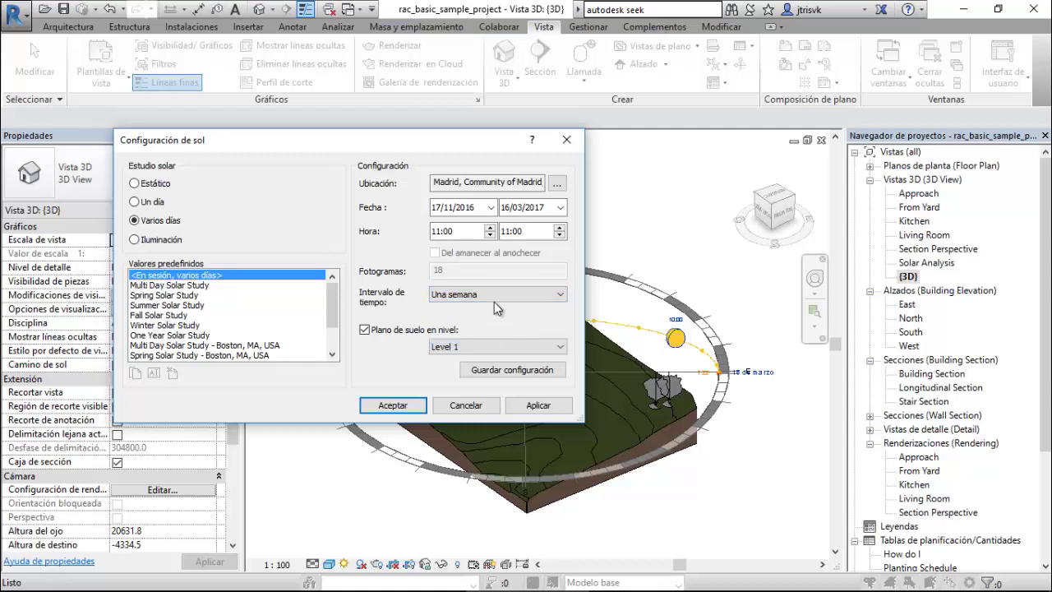
pyautogui.click(494, 297)
pyautogui.click(490, 333)
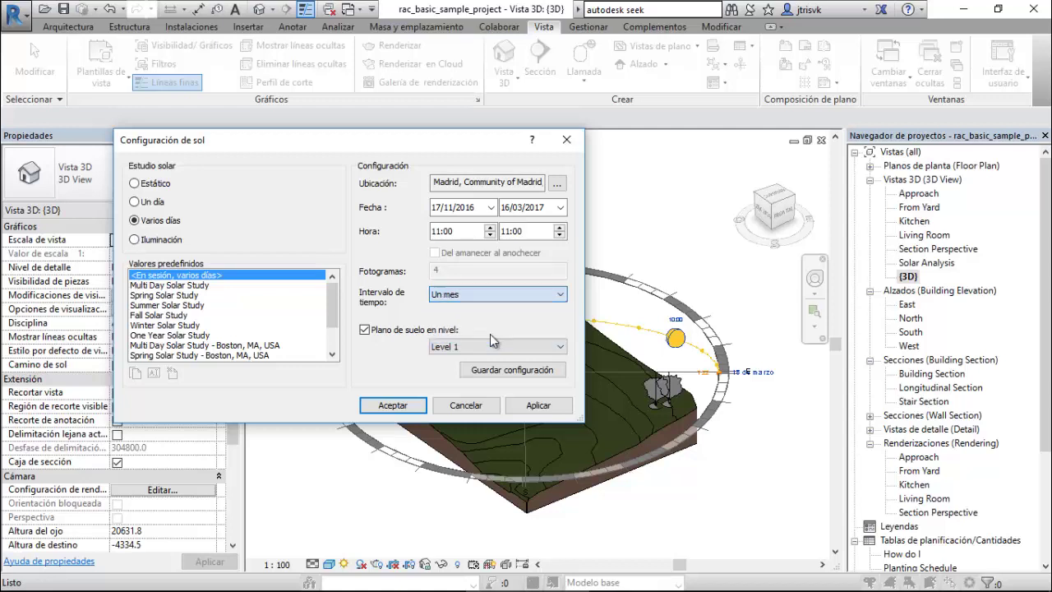
pyautogui.click(490, 296)
pyautogui.click(492, 312)
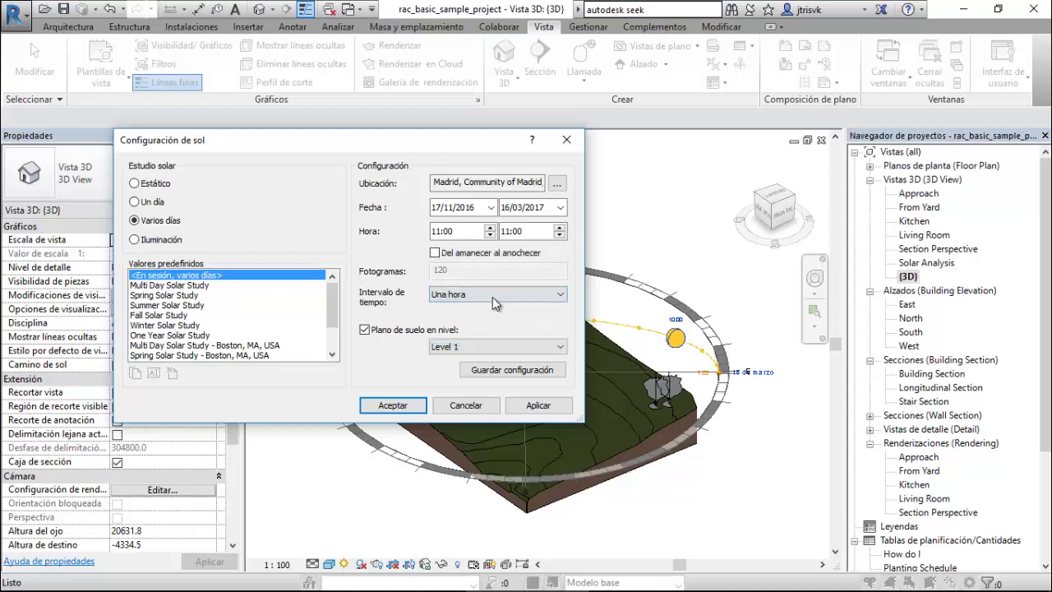
# Set the multi-day study's end time to 18:00 and its time interval to Un día.
pyautogui.click(561, 228)
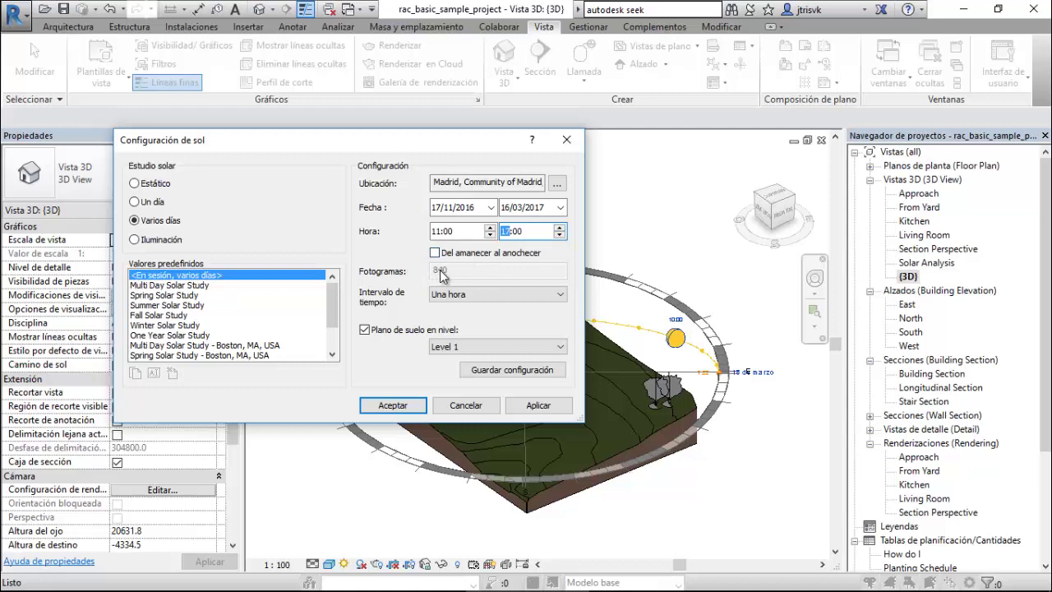
pyautogui.click(561, 228)
pyautogui.click(560, 235)
pyautogui.click(450, 294)
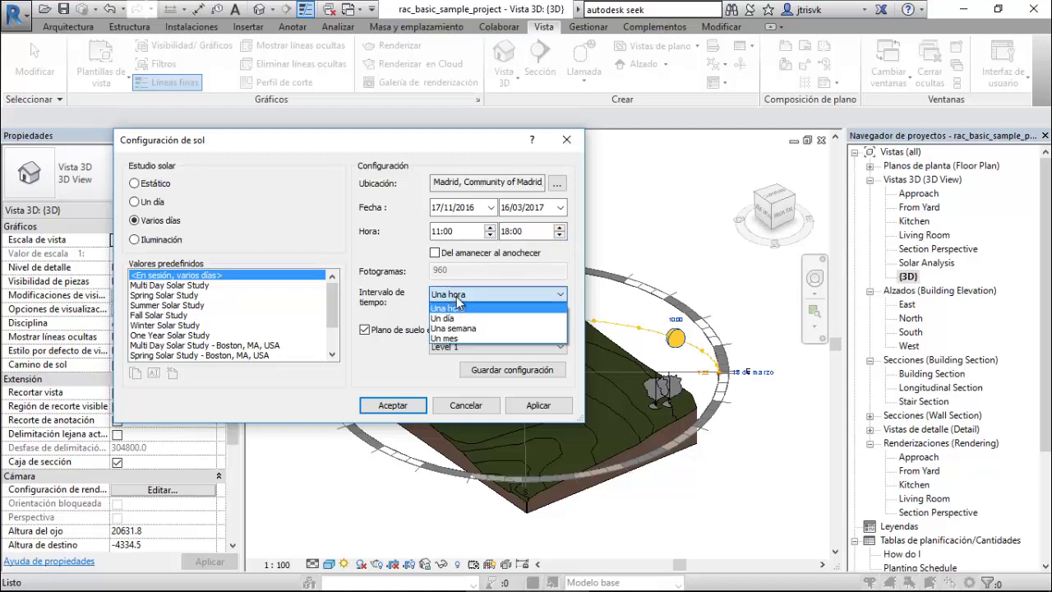
pyautogui.click(457, 306)
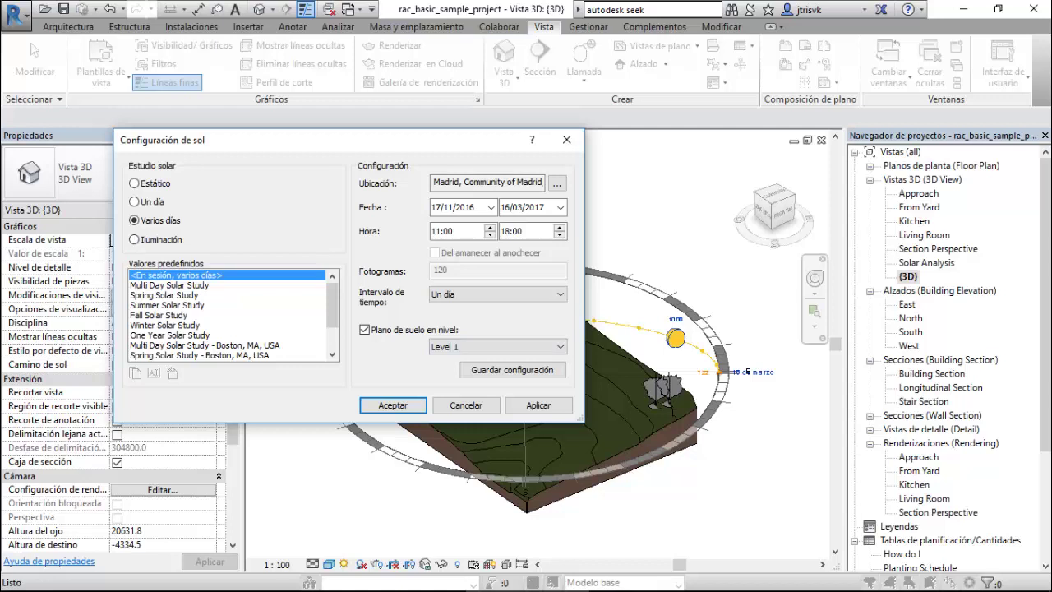
# Turn off the ground plane at level, apply and accept the sun settings, and view the multi-day sun path around the house.
pyautogui.click(365, 329)
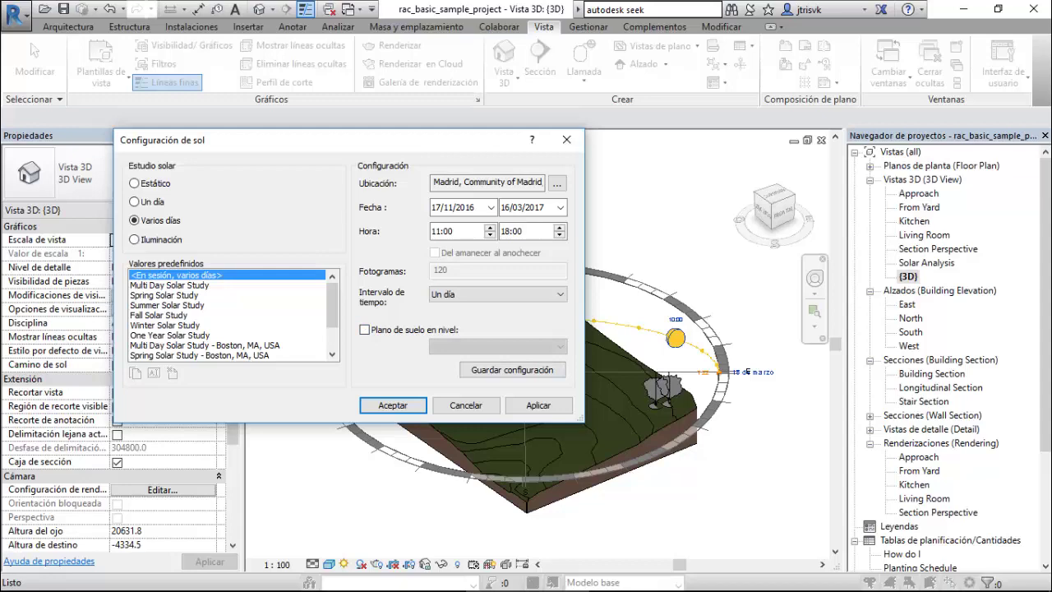
pyautogui.click(538, 405)
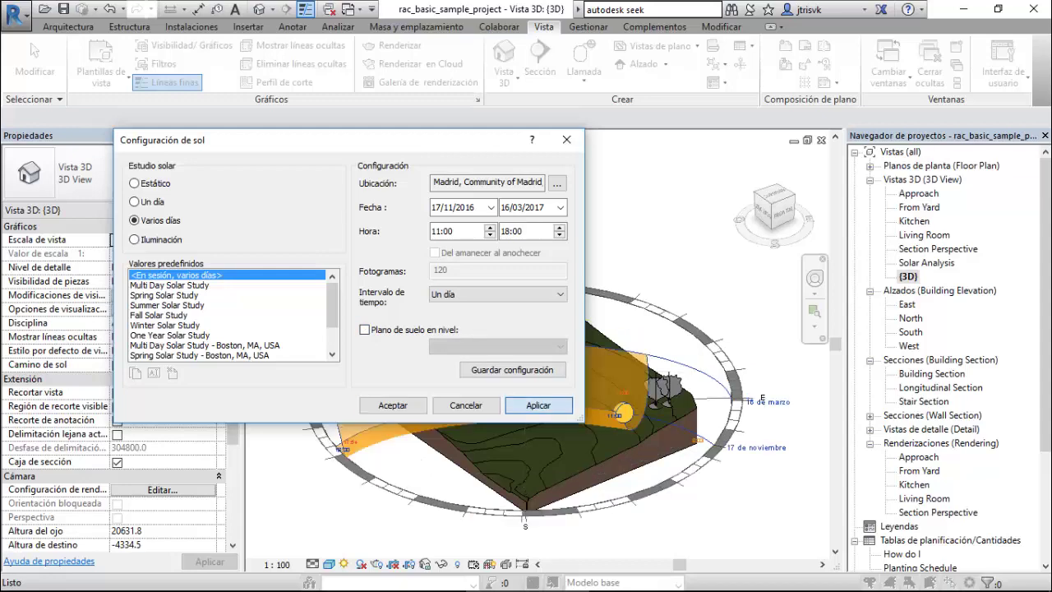
pyautogui.click(393, 405)
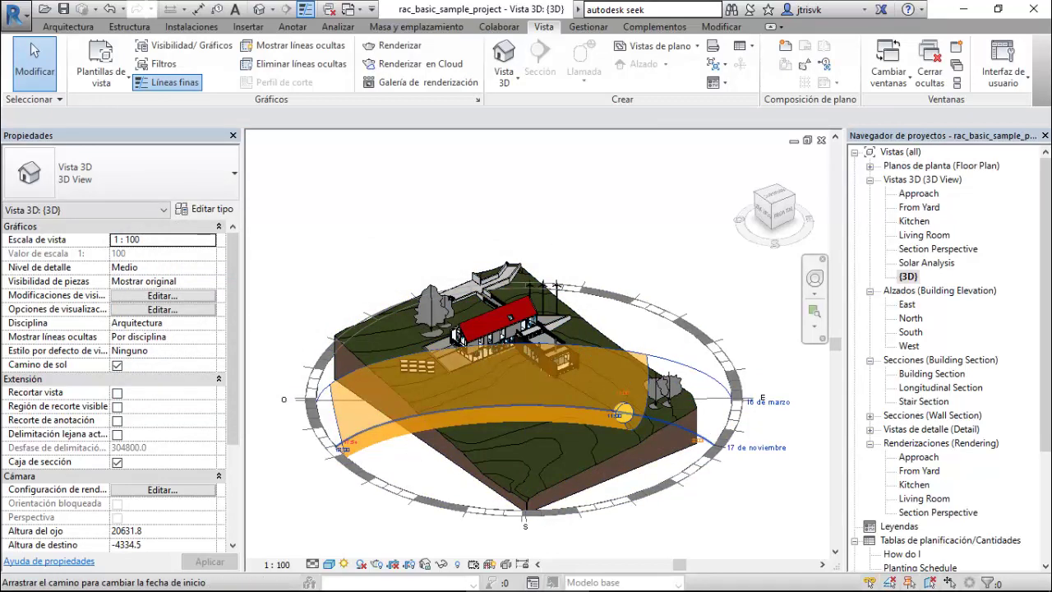
pyautogui.scroll(4, 732, 454)
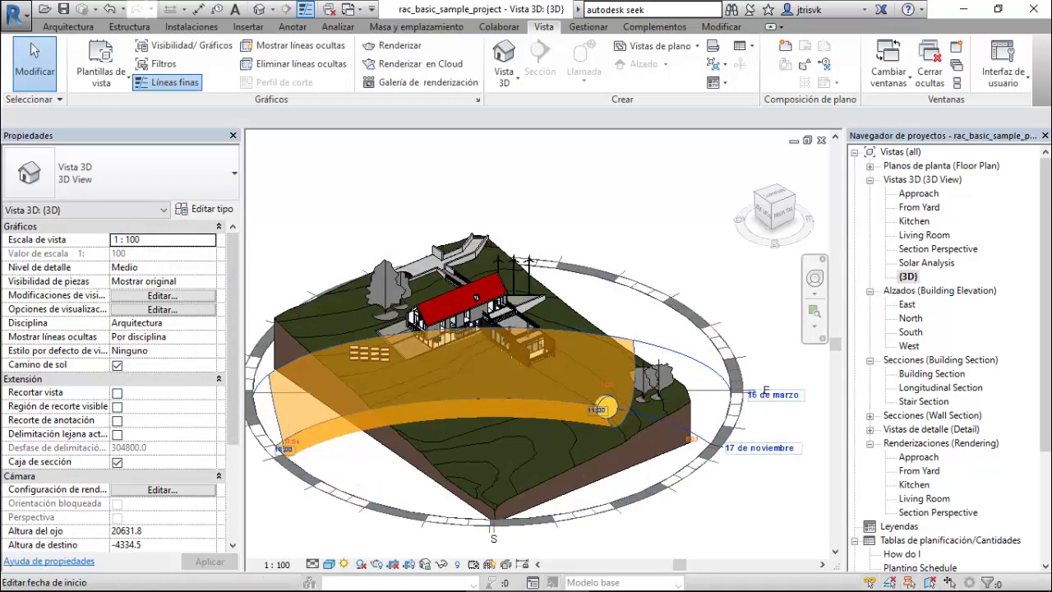
pyautogui.scroll(-2, 574, 411)
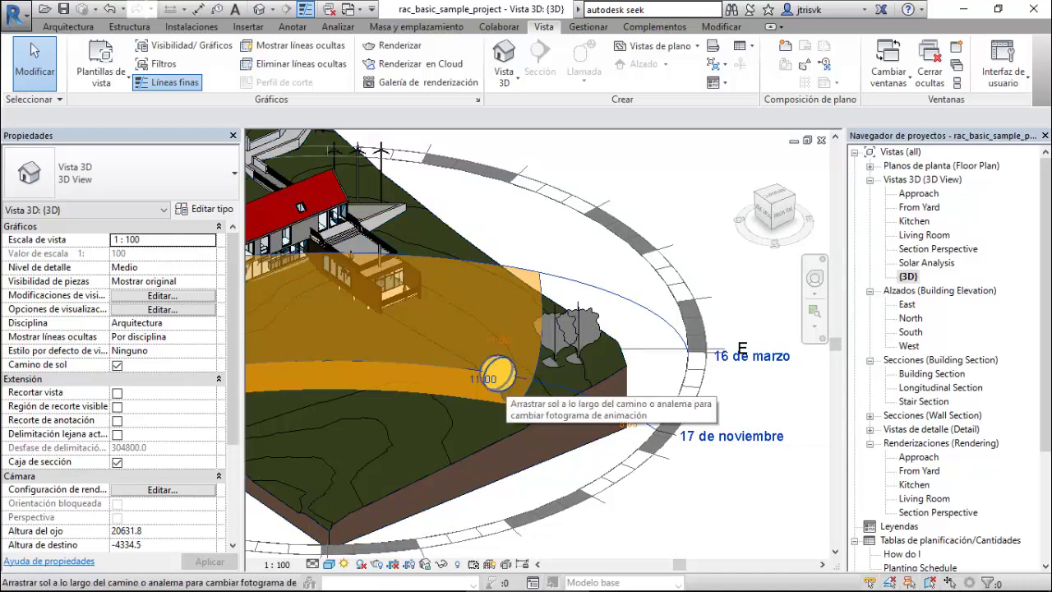
# Examine the start and end times and dates marked along the multi-day sun path around the house.
pyautogui.scroll(-1, 559, 320)
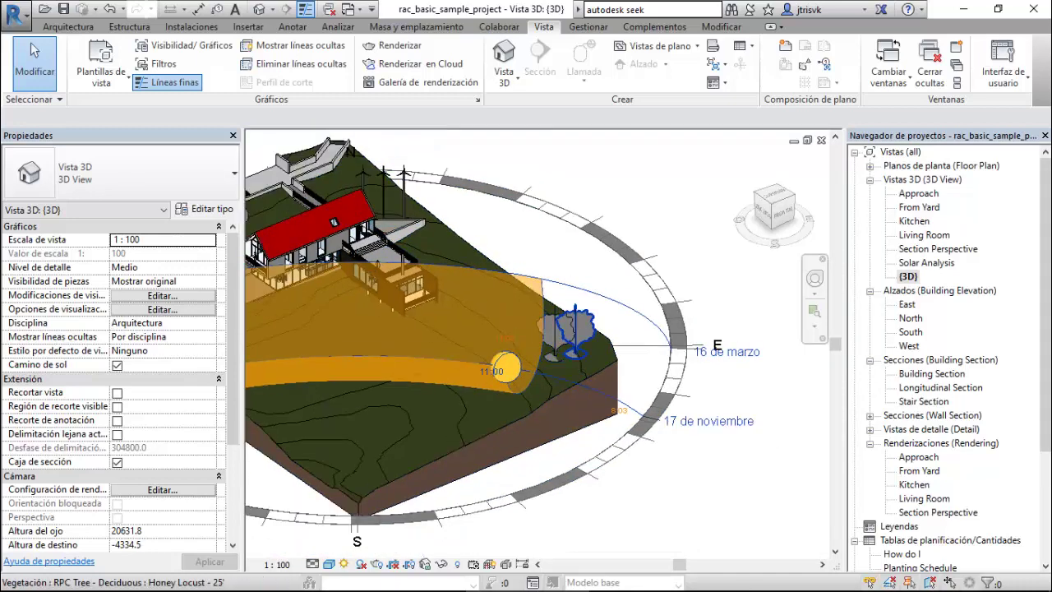
pyautogui.scroll(-4, 571, 327)
pyautogui.scroll(5, 380, 375)
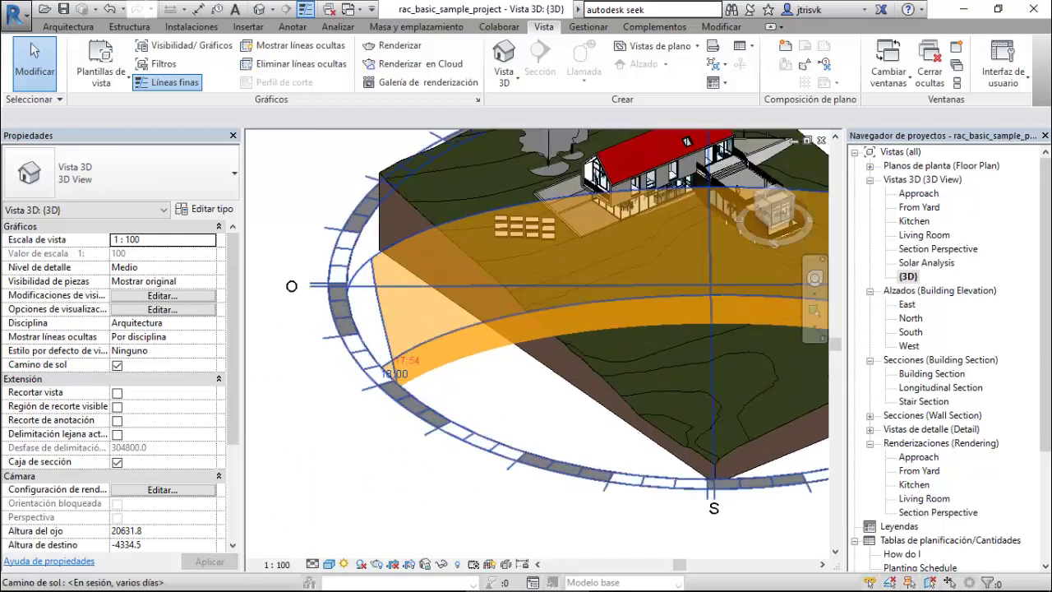
pyautogui.scroll(2, 363, 370)
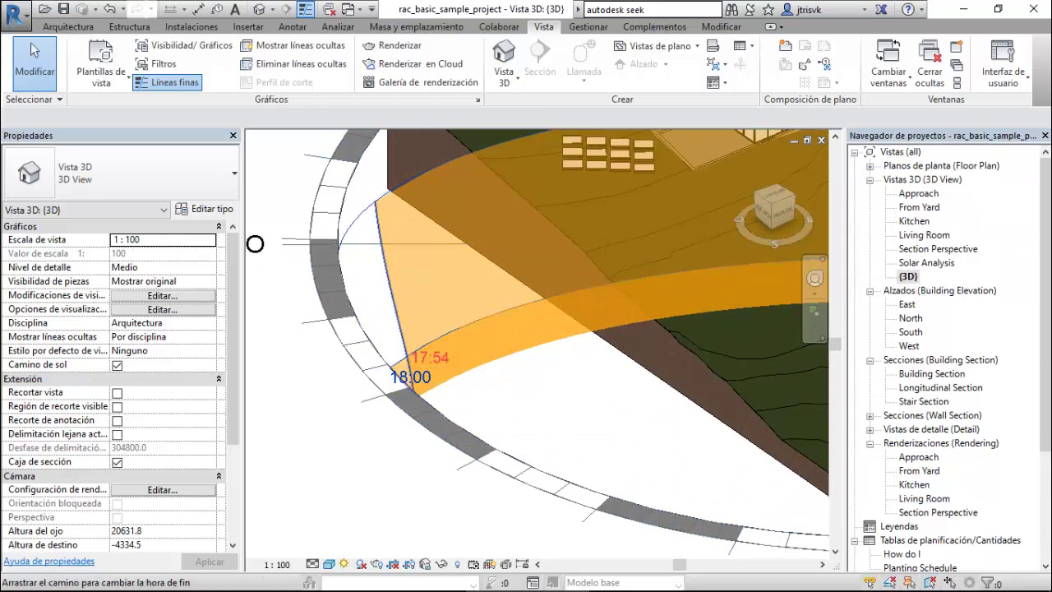
pyautogui.scroll(-6, 255, 243)
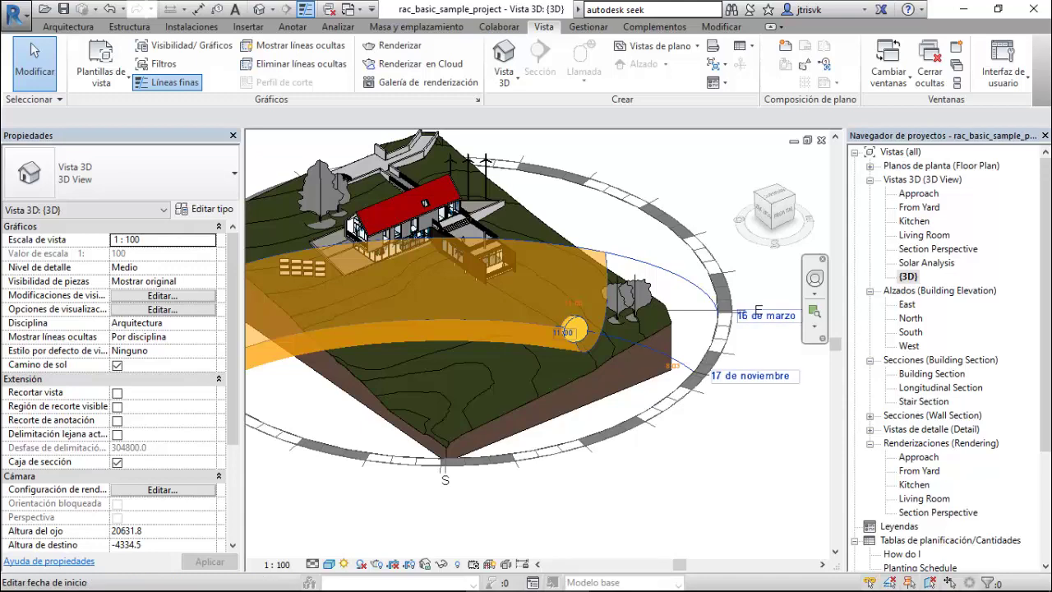
pyautogui.scroll(2, 750, 376)
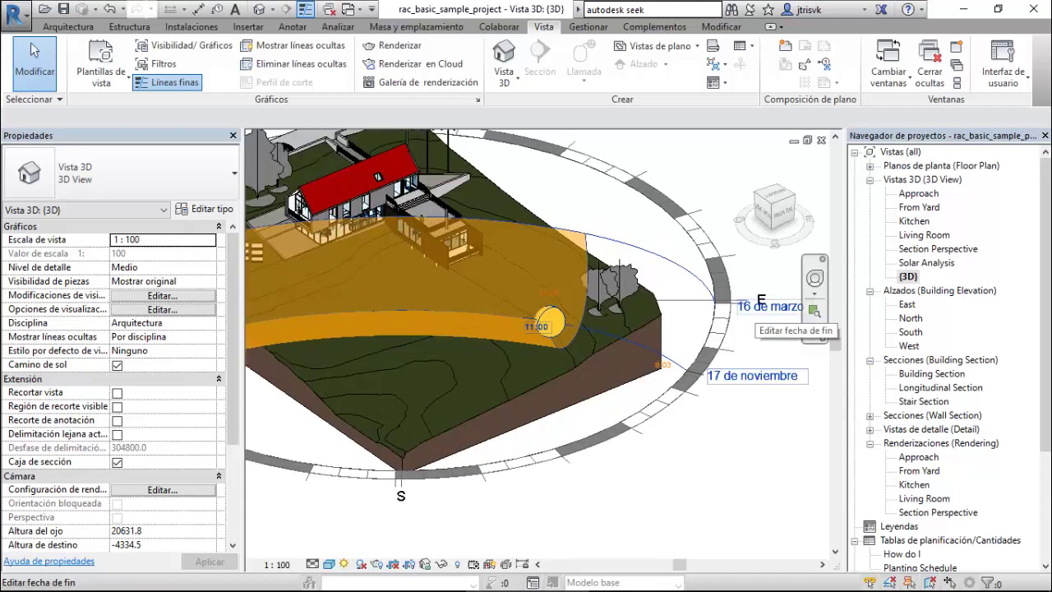
pyautogui.scroll(2, 761, 304)
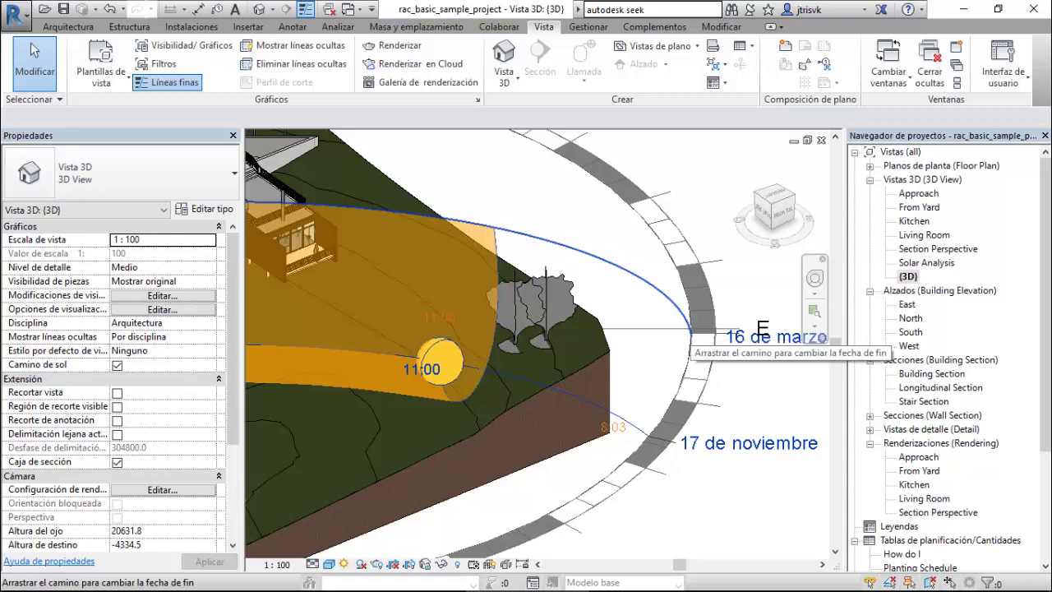
# Move the sun along the 11:00 analemma to 12 de marzo, and inspect the sun path's end-time side.
pyautogui.click(441, 364)
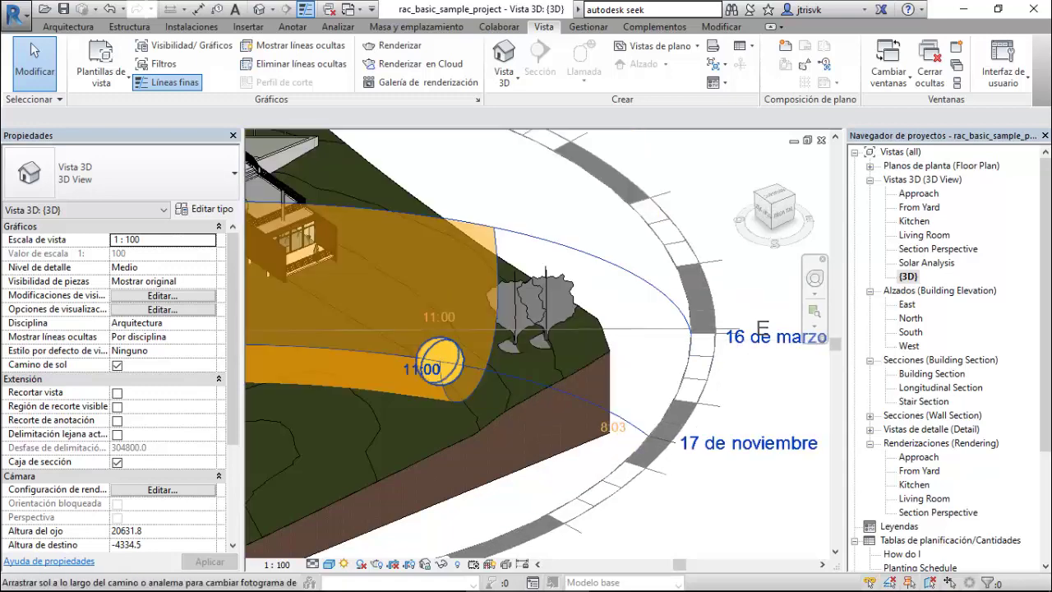
pyautogui.click(442, 362)
pyautogui.moveTo(442, 361); pyautogui.dragTo(493, 235)
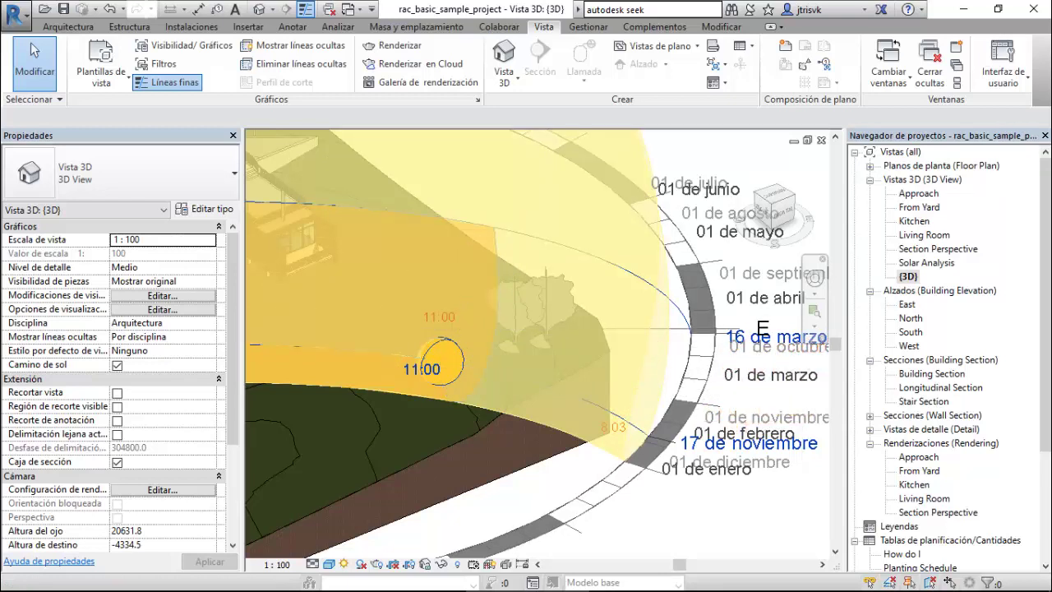
pyautogui.moveTo(442, 361); pyautogui.dragTo(495, 240)
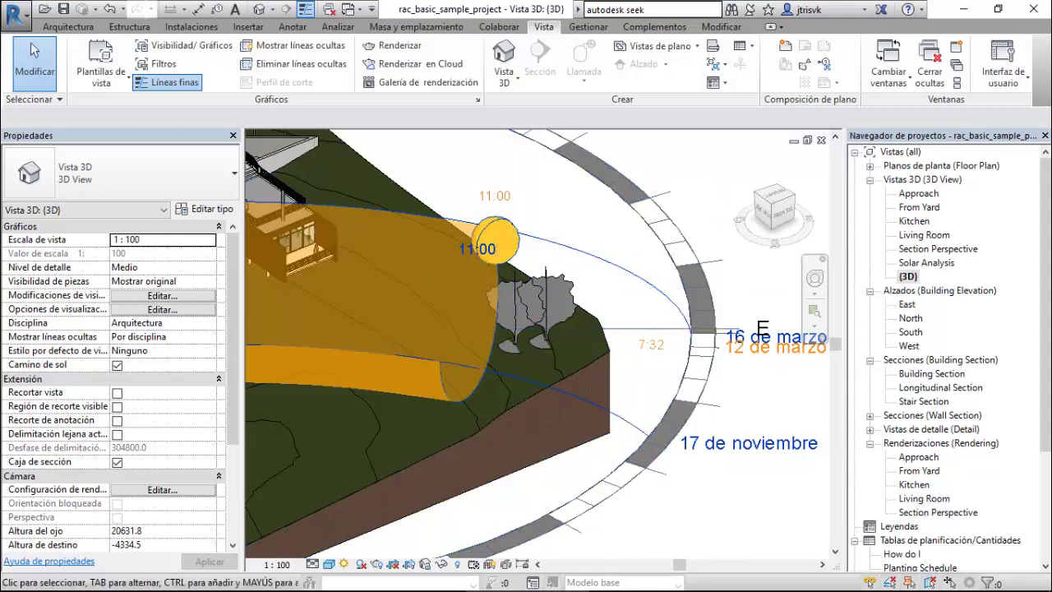
pyautogui.scroll(1, 536, 344)
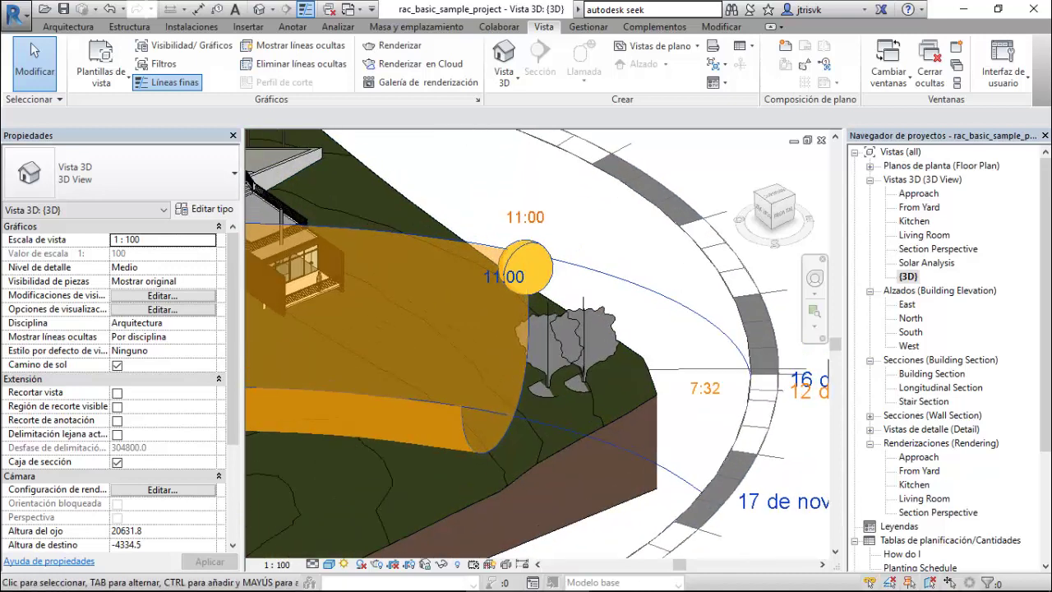
pyautogui.scroll(-1, 621, 265)
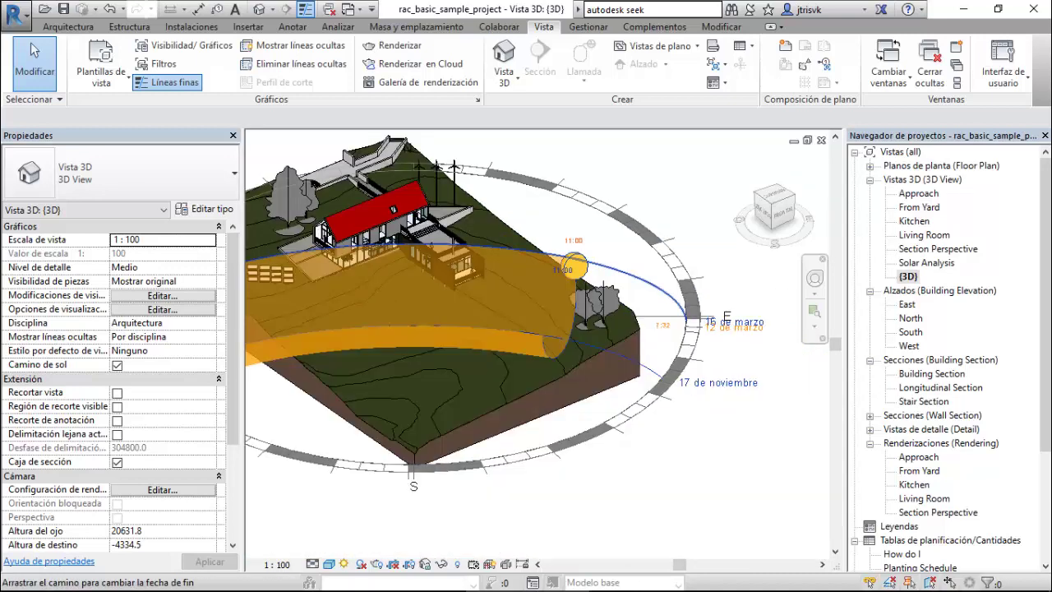
pyautogui.scroll(-2, 513, 304)
pyautogui.scroll(4, 514, 304)
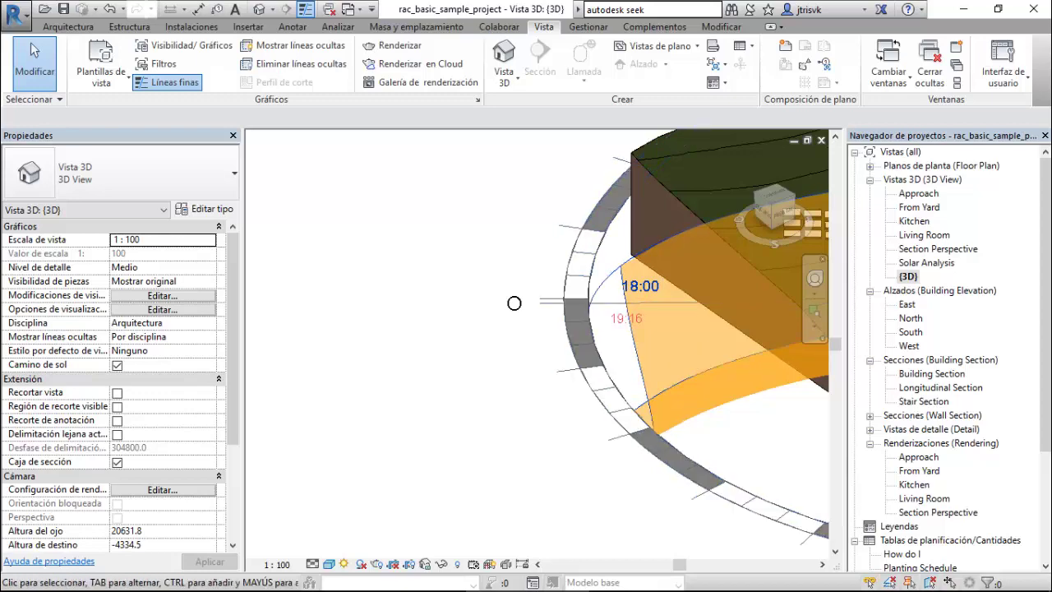
pyautogui.scroll(-5, 514, 303)
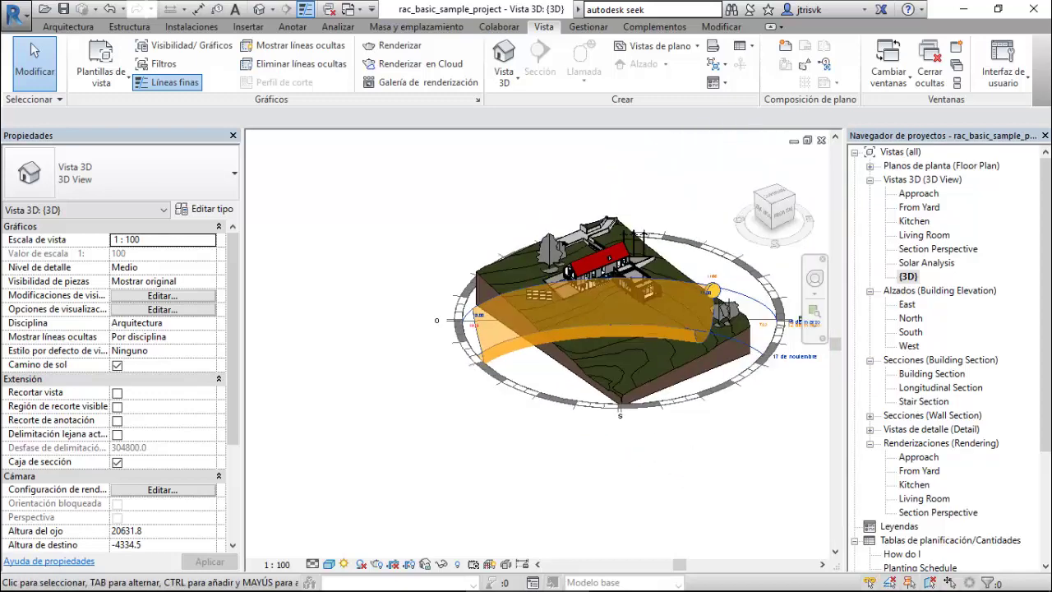
pyautogui.scroll(5, 641, 298)
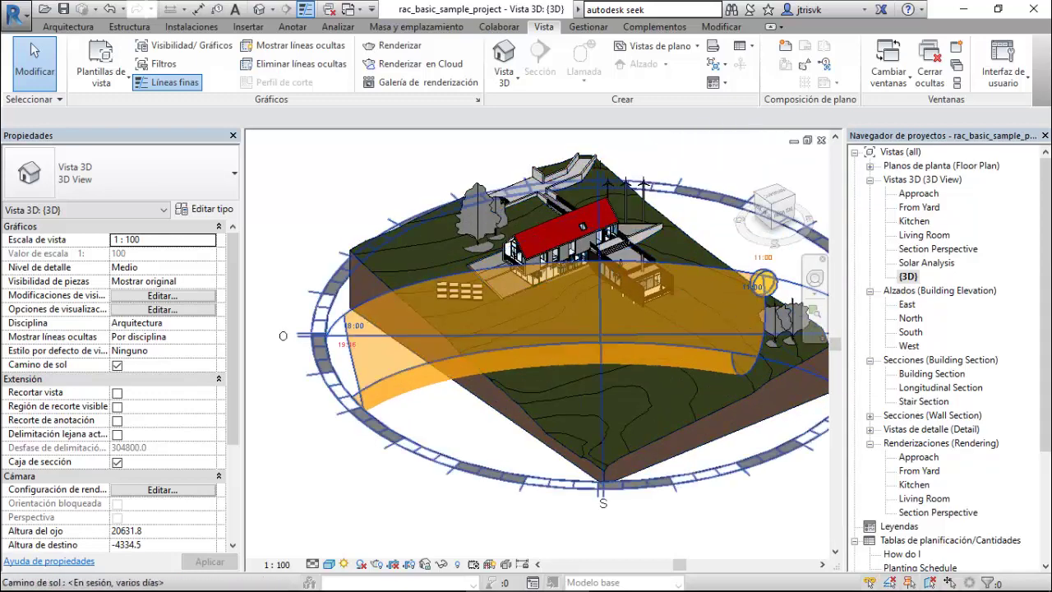
# Apply the One Year Solar Study preset with a time interval of Un día to the {3D} view's sun settings.
pyautogui.click(344, 564)
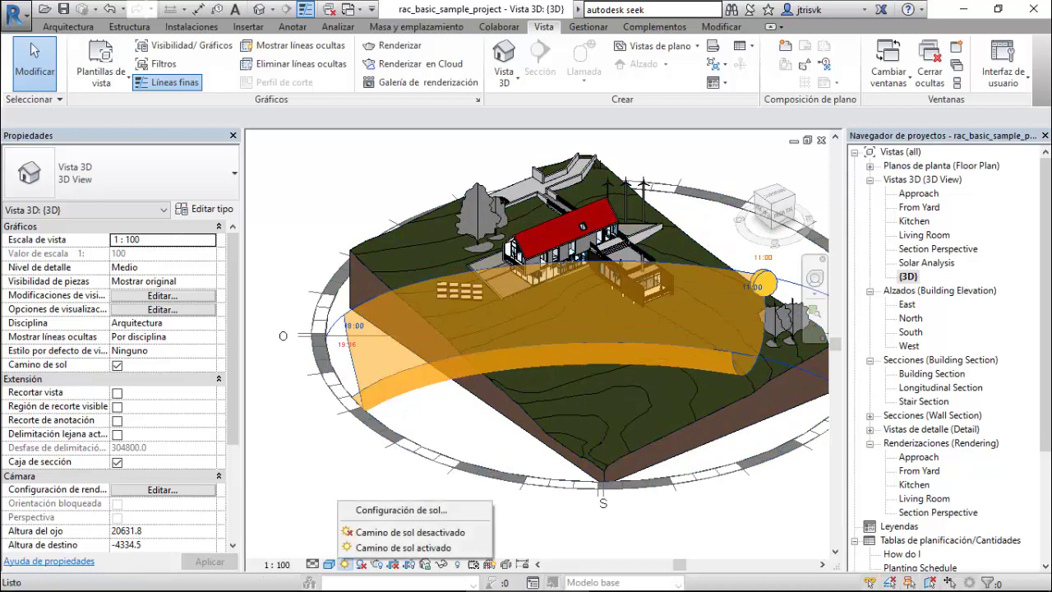
pyautogui.click(403, 547)
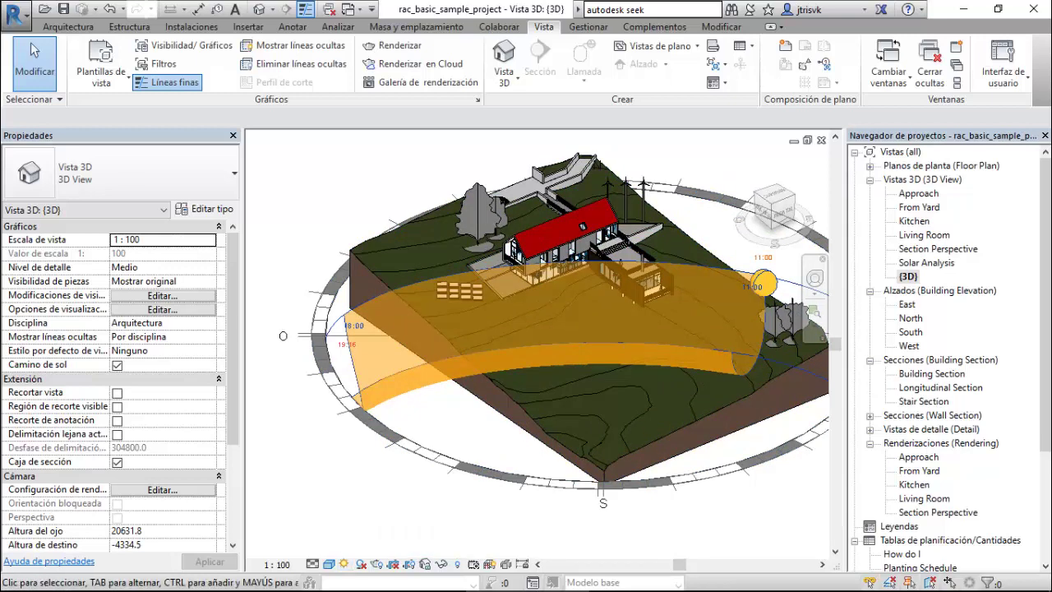
pyautogui.click(345, 564)
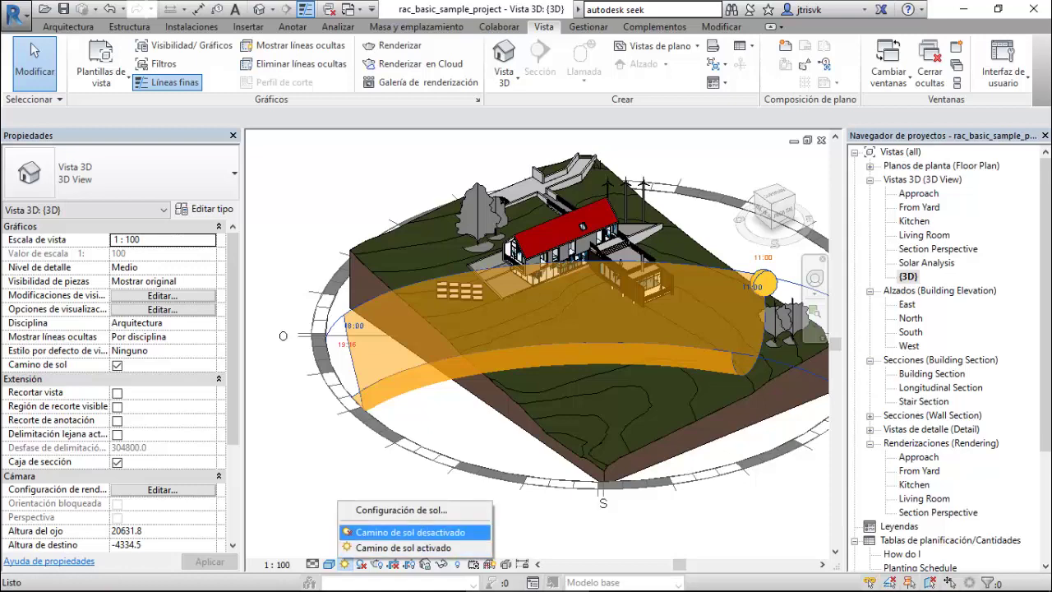
pyautogui.click(399, 509)
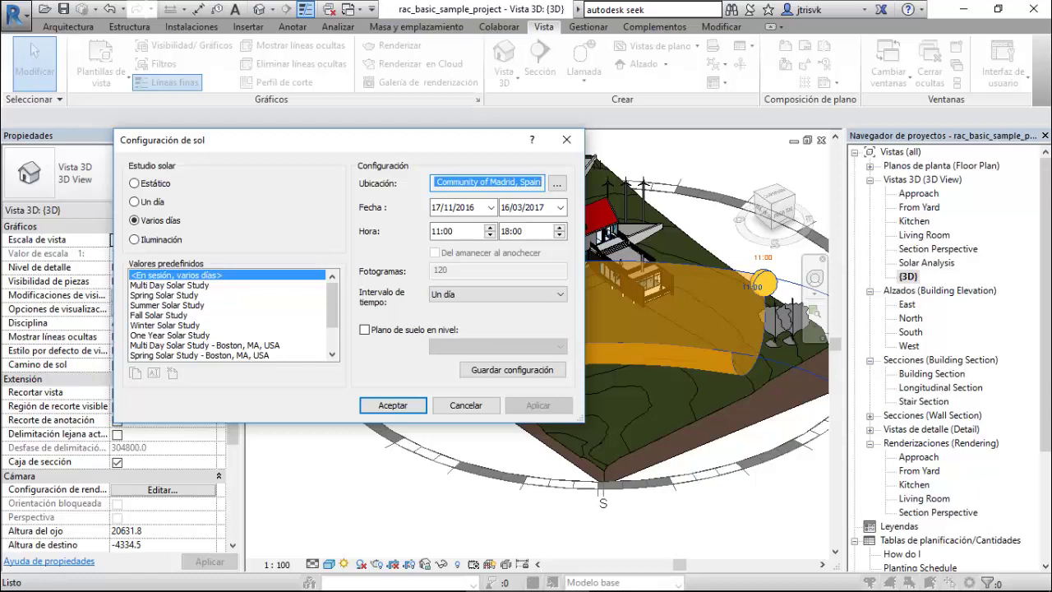
pyautogui.click(171, 335)
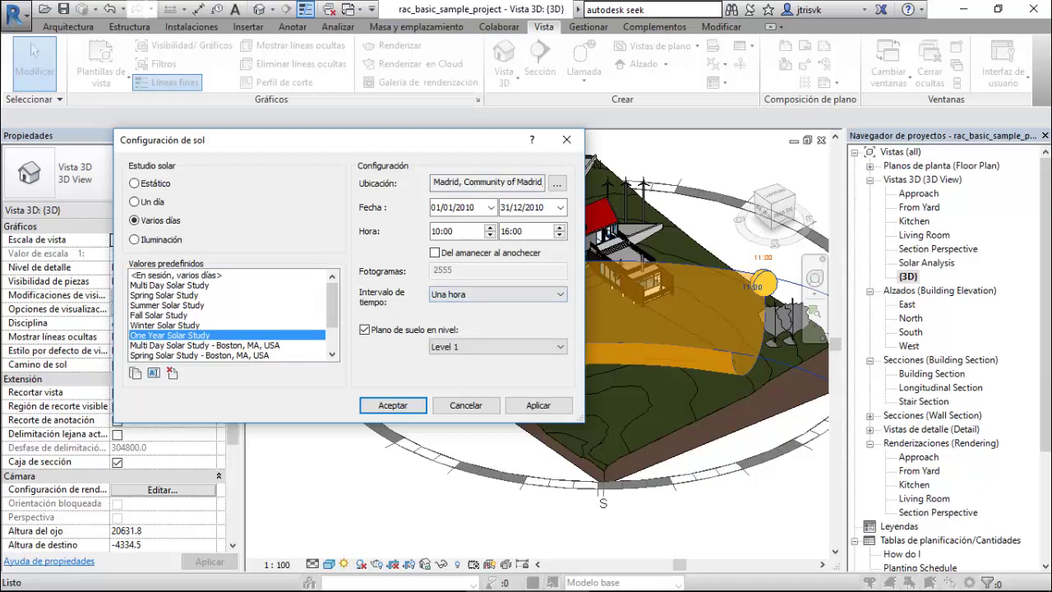
pyautogui.click(498, 294)
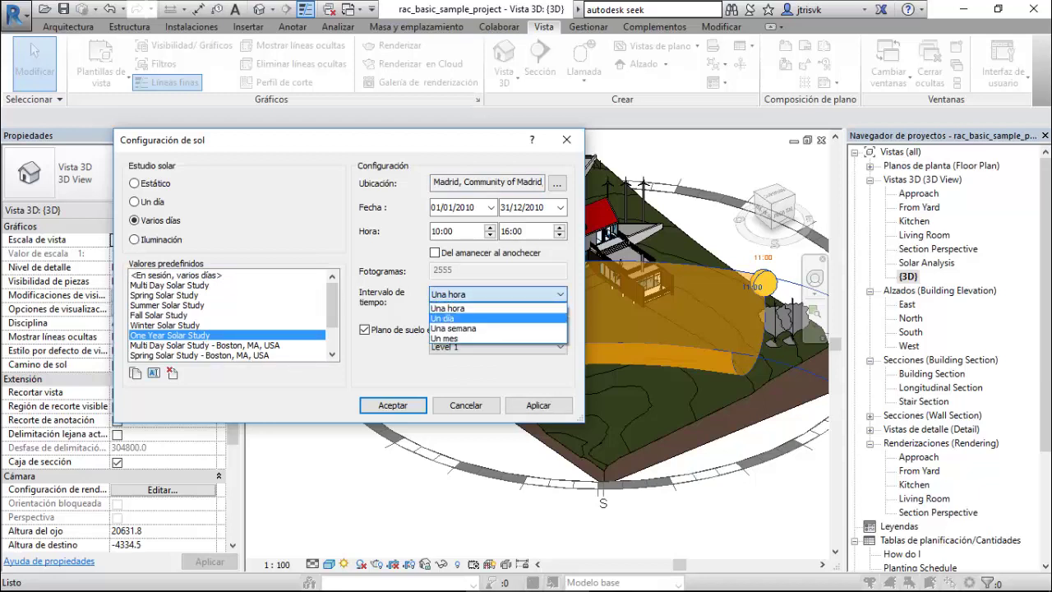
pyautogui.click(485, 317)
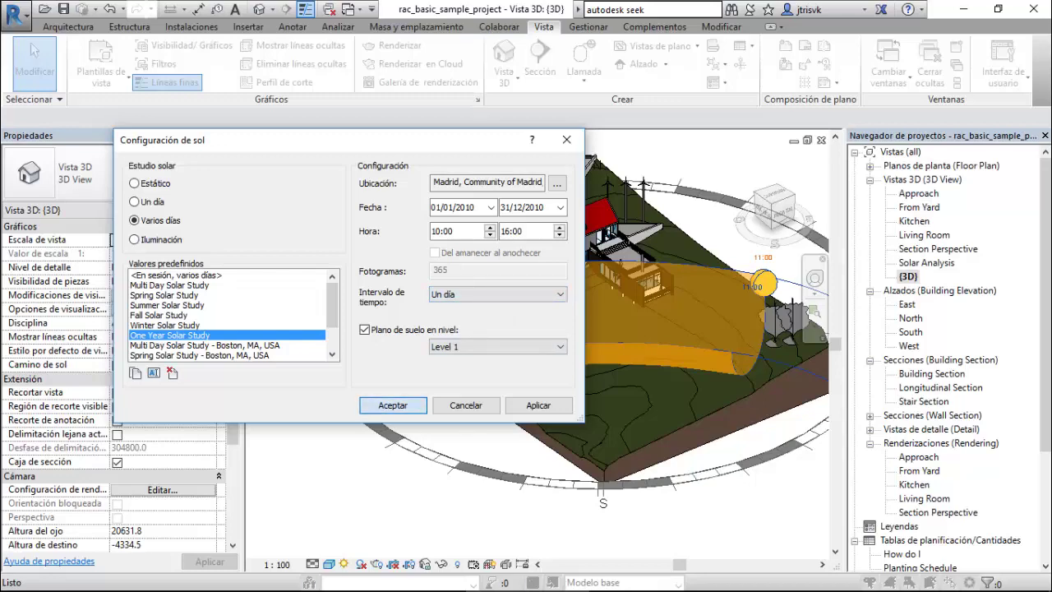
pyautogui.click(393, 405)
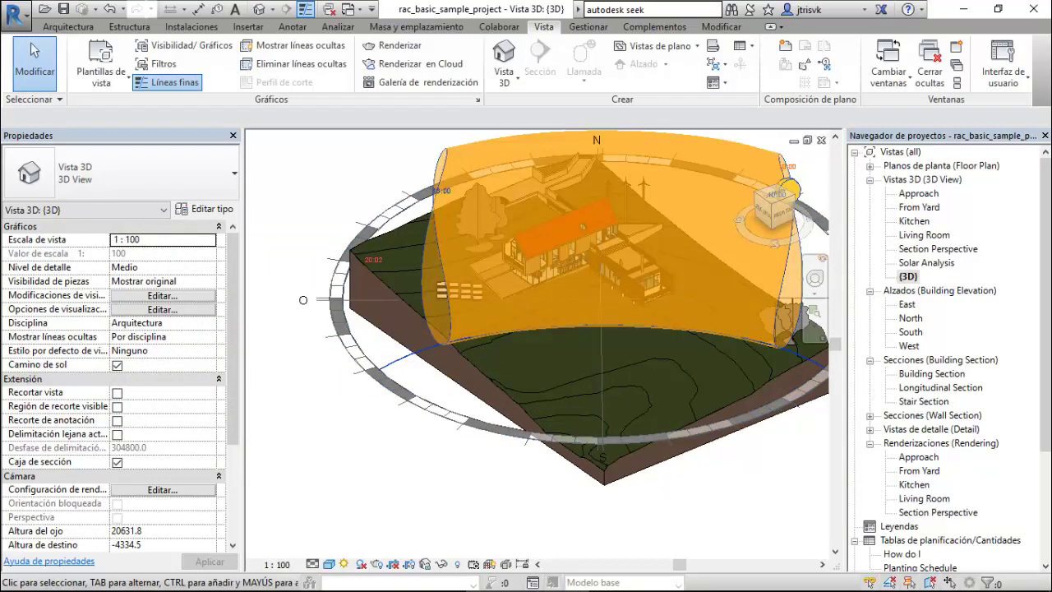
# Inspect the one-year sun path from another angle and open its start time for editing, leaving it unchanged.
pyautogui.click(344, 564)
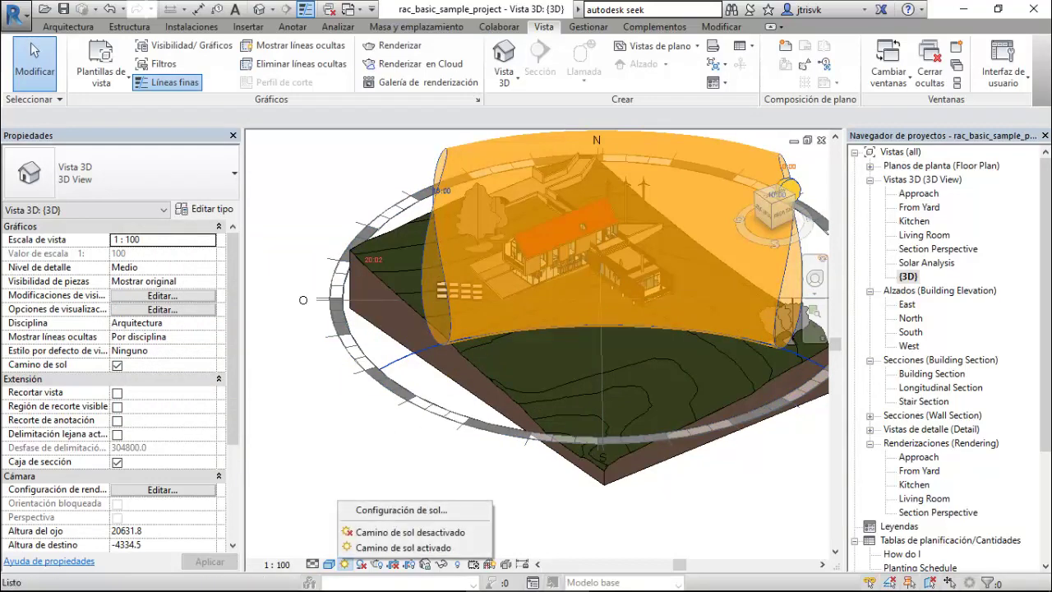
pyautogui.press('Escape')
pyautogui.scroll(-2, 391, 346)
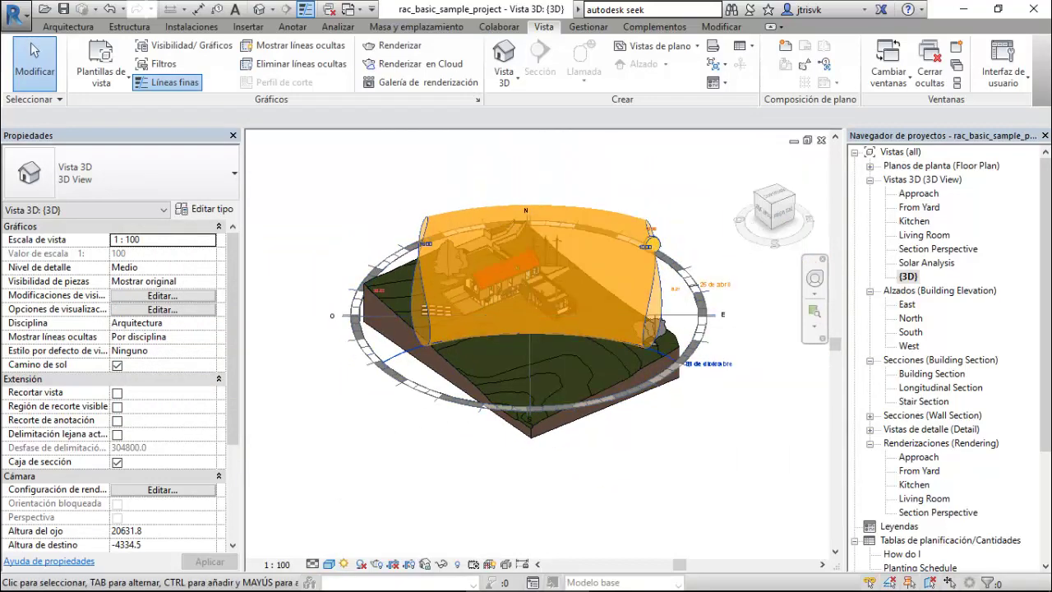
pyautogui.scroll(2, 701, 245)
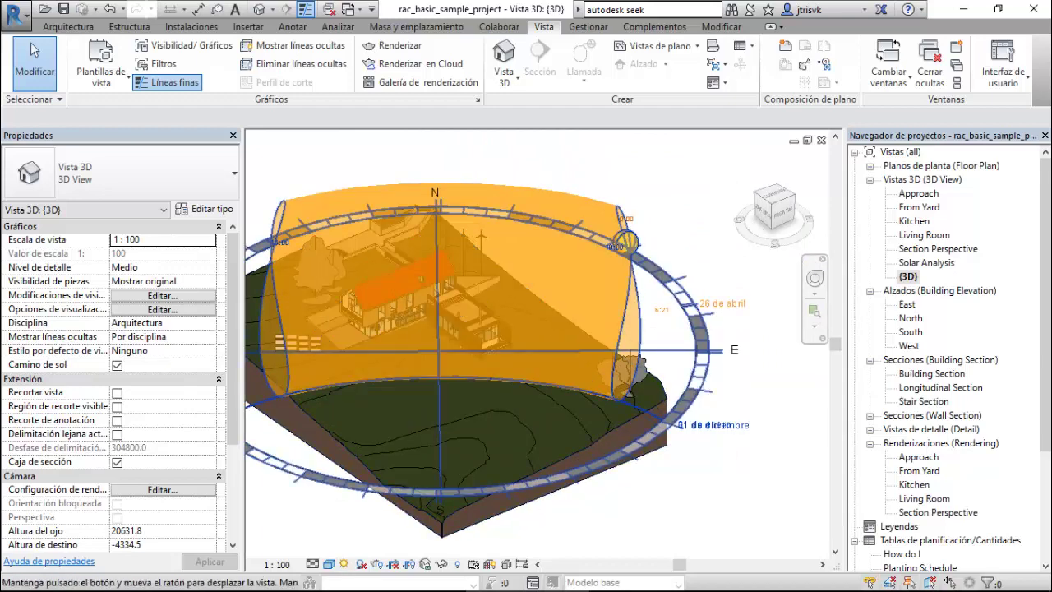
pyautogui.keyDown('shift'); pyautogui.moveTo(658, 267); pyautogui.dragTo(520, 272, button='middle'); pyautogui.keyUp('shift')
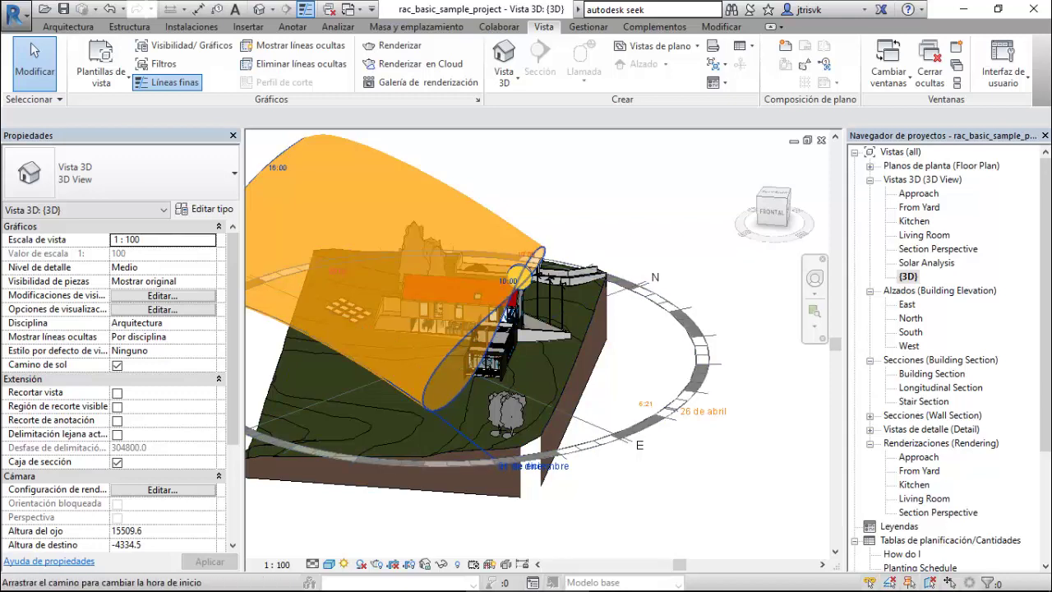
pyautogui.click(510, 281)
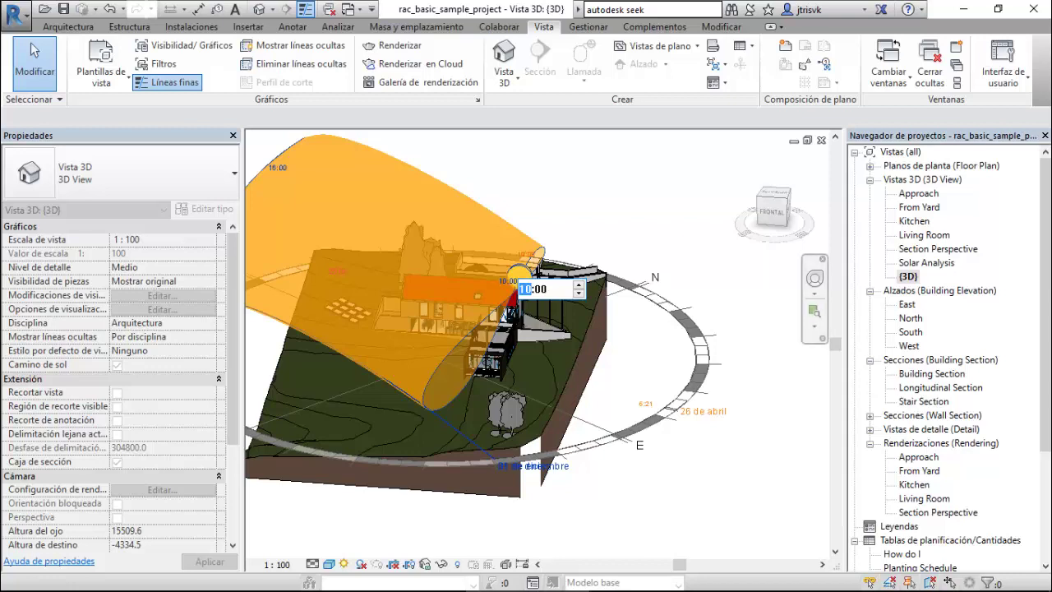
pyautogui.click(758, 438)
pyautogui.scroll(-1, 758, 438)
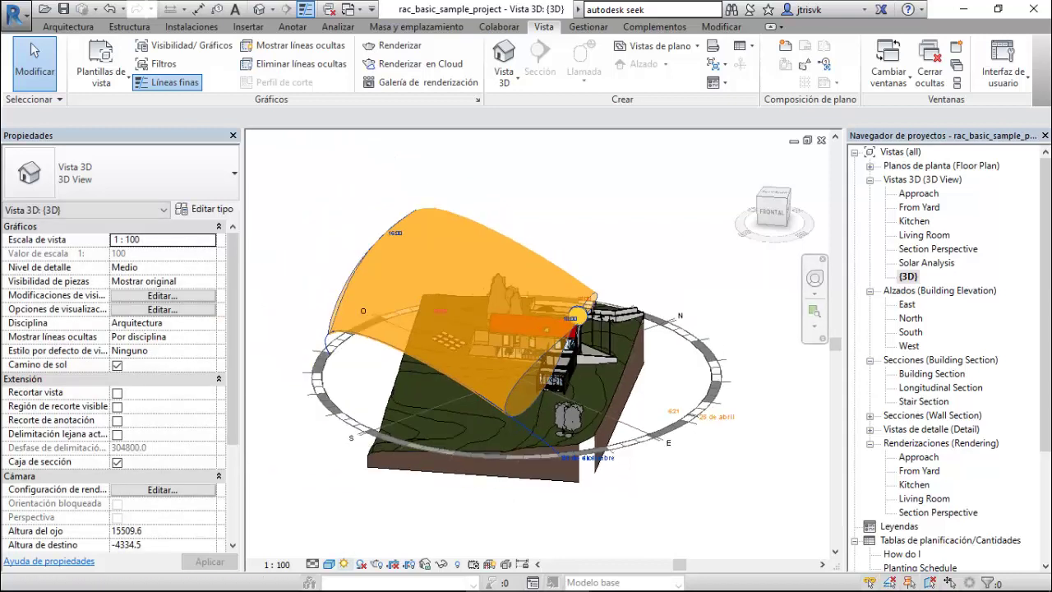
# Open the Solar Analysis 3D view with its whole sun path around the house in sight.
pyautogui.click(344, 564)
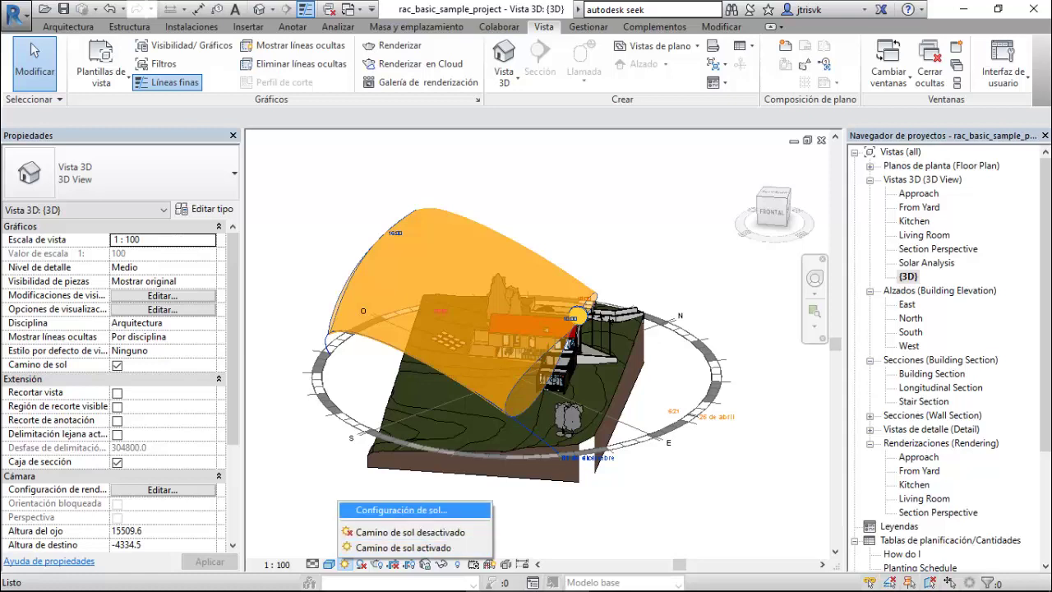
pyautogui.press('Escape')
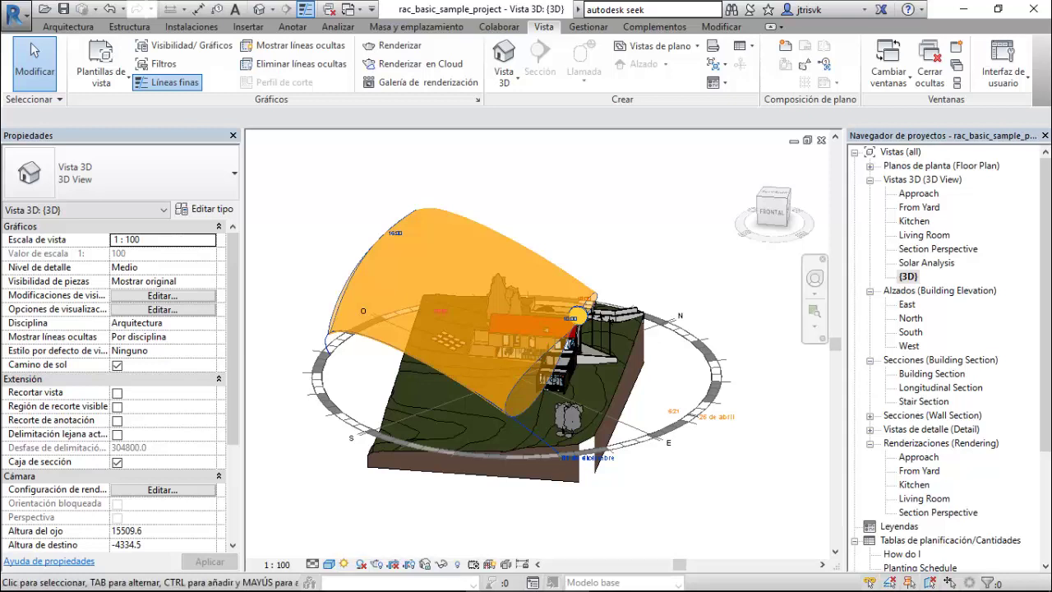
pyautogui.doubleClick(927, 263)
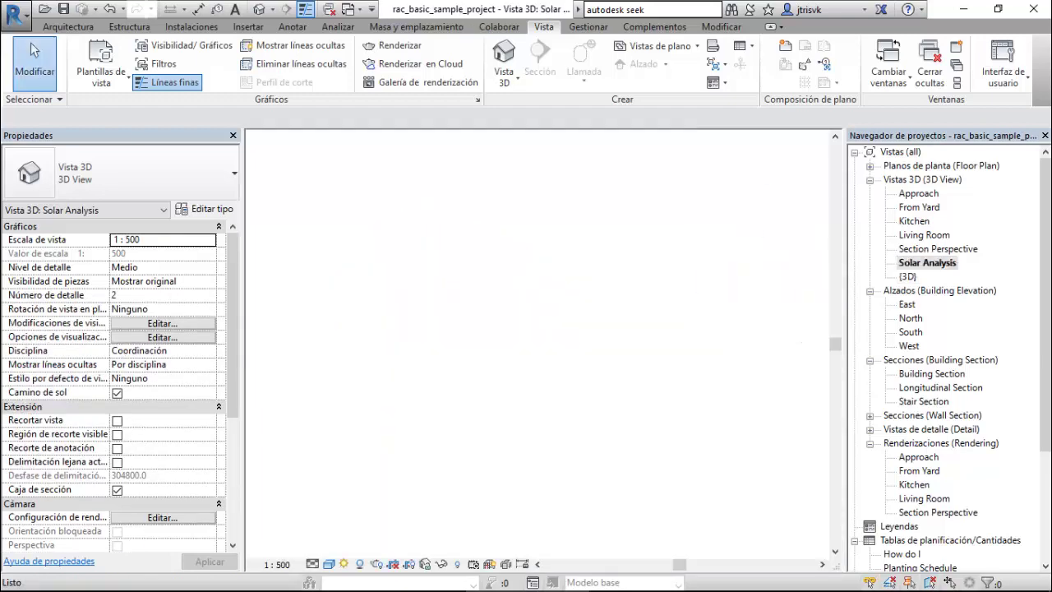
pyautogui.scroll(-4, 674, 300)
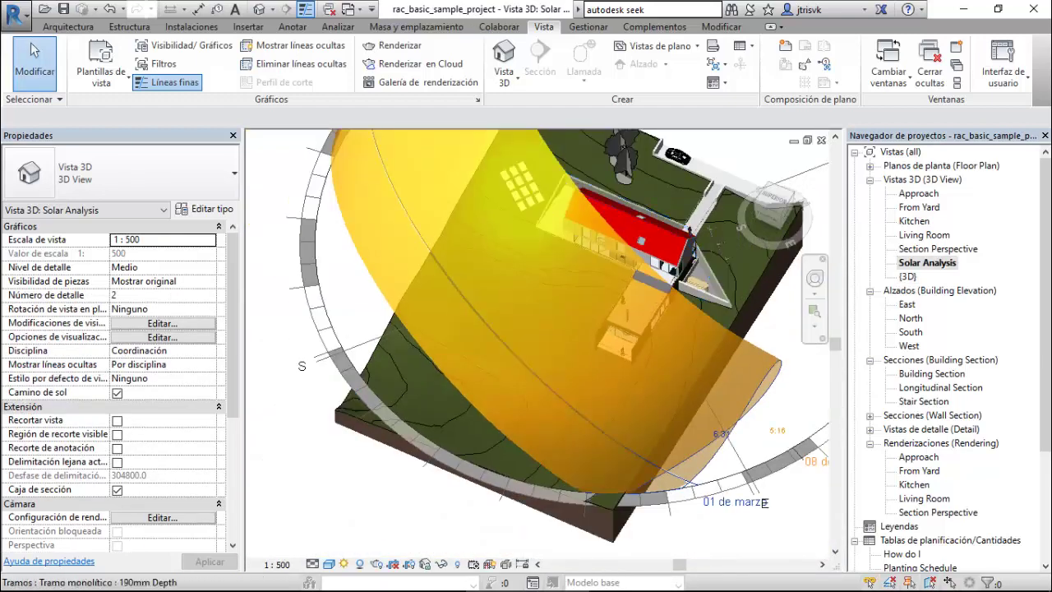
pyautogui.scroll(-3, 484, 351)
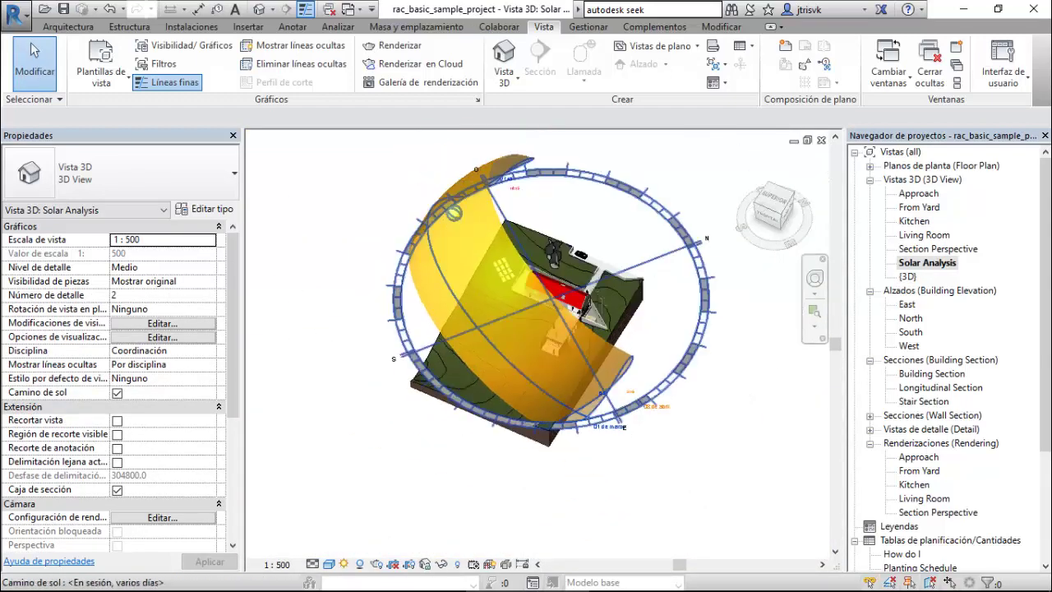
pyautogui.scroll(2, 551, 201)
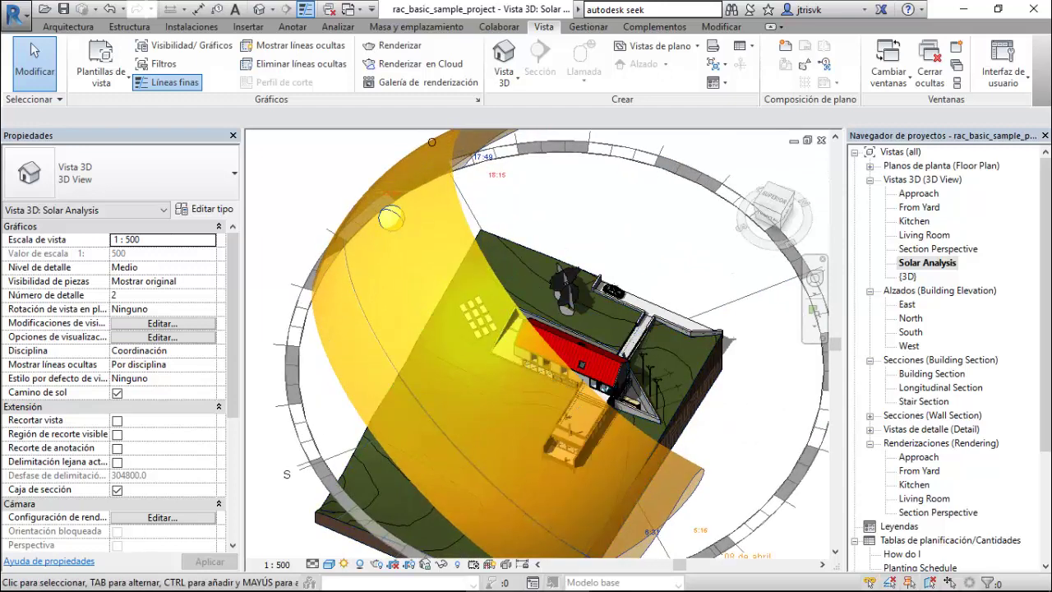
# Play the solar study preview in the Solar Analysis view and stop the animation before it finishes.
pyautogui.click(344, 564)
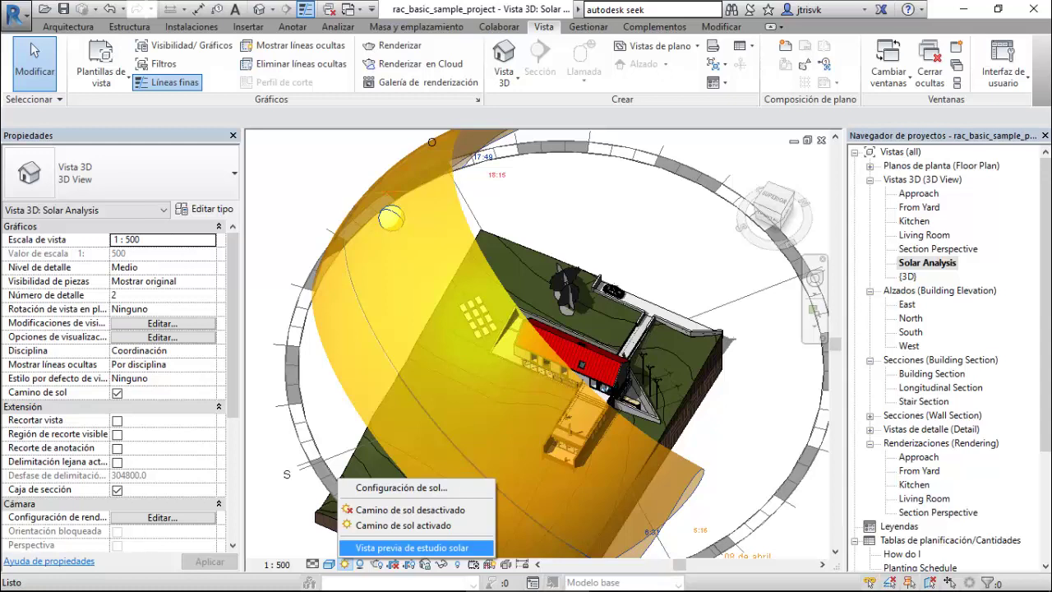
pyautogui.click(411, 547)
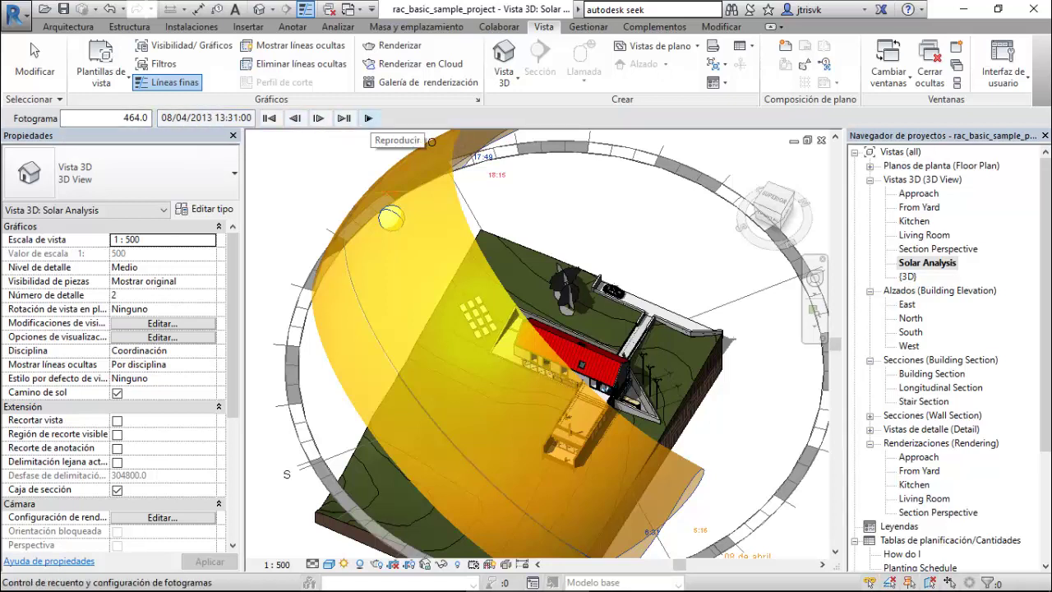
pyautogui.click(368, 117)
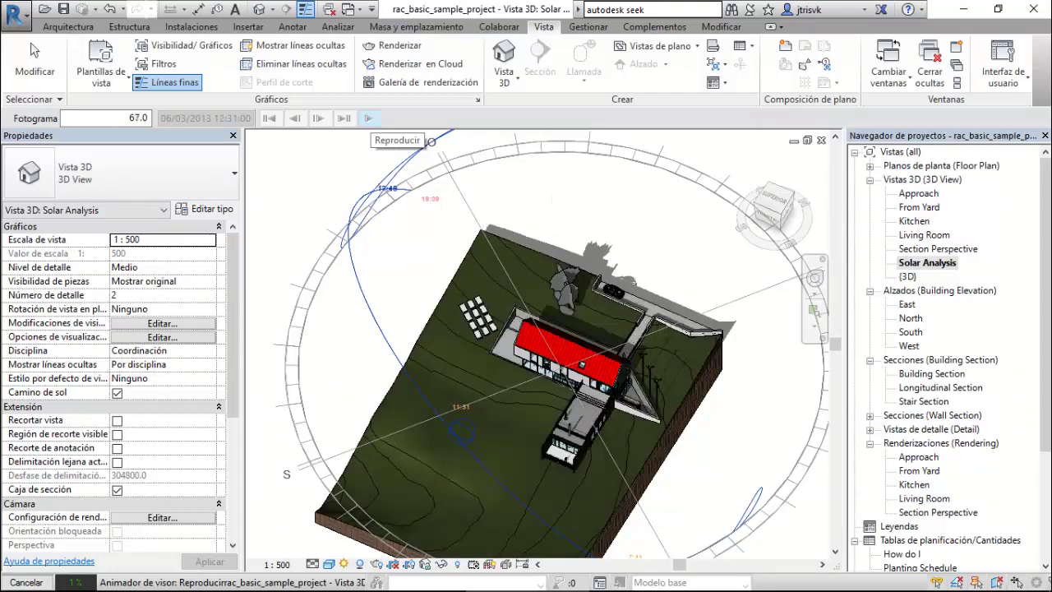
pyautogui.press('Escape')
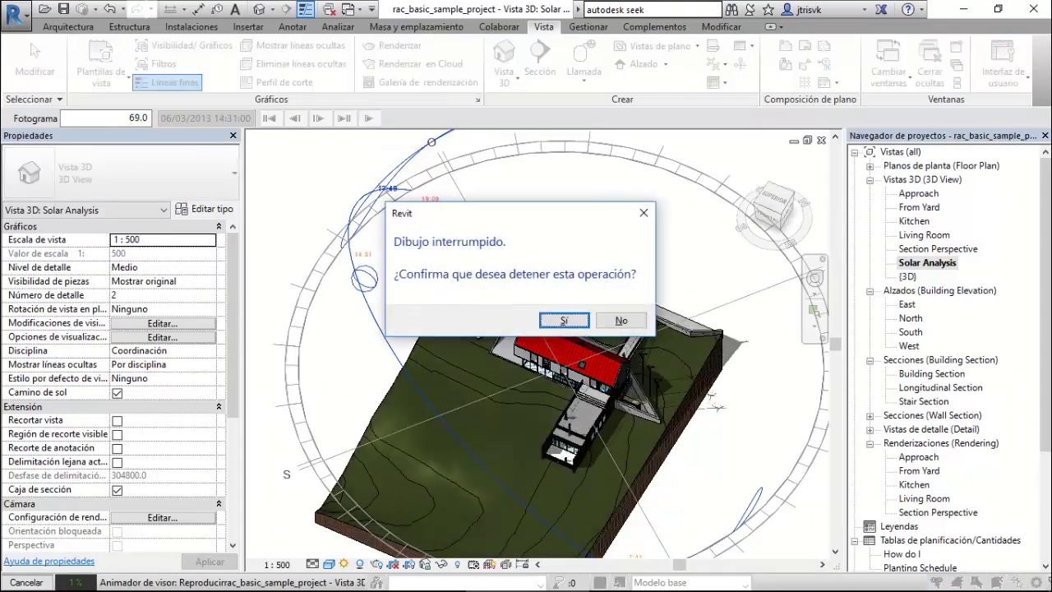
pyautogui.click(564, 319)
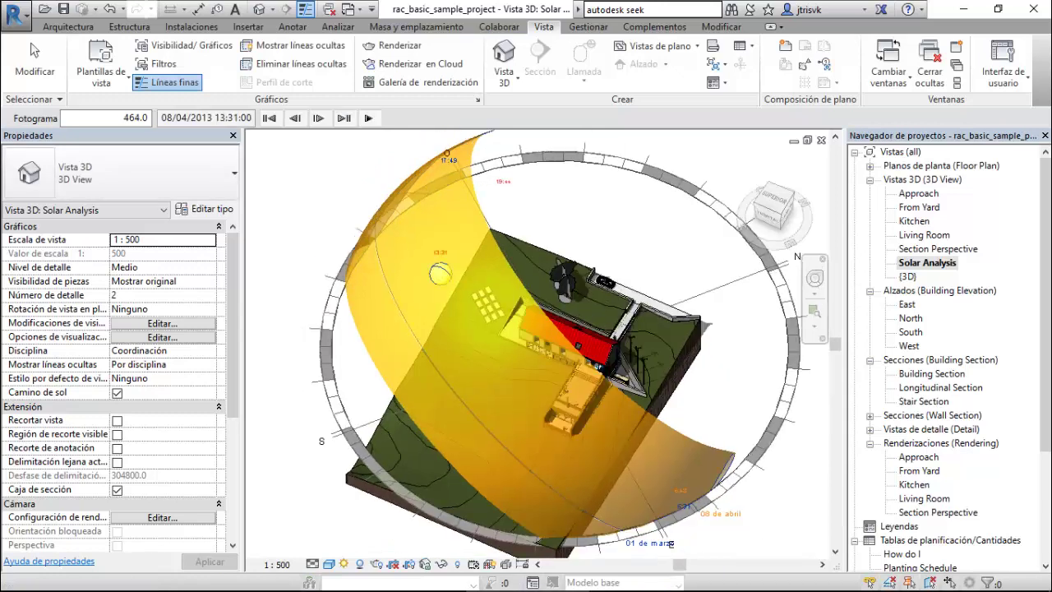
# Examine the multi-day sun path around the house from opposite sides, and leave the solar study preview.
pyautogui.scroll(-1, 534, 246)
pyautogui.keyDown('shift'); pyautogui.moveTo(534, 329); pyautogui.dragTo(358, 243, button='middle'); pyautogui.keyUp('shift')
pyautogui.keyDown('shift'); pyautogui.moveTo(526, 370); pyautogui.dragTo(520, 333, button='middle'); pyautogui.keyUp('shift')
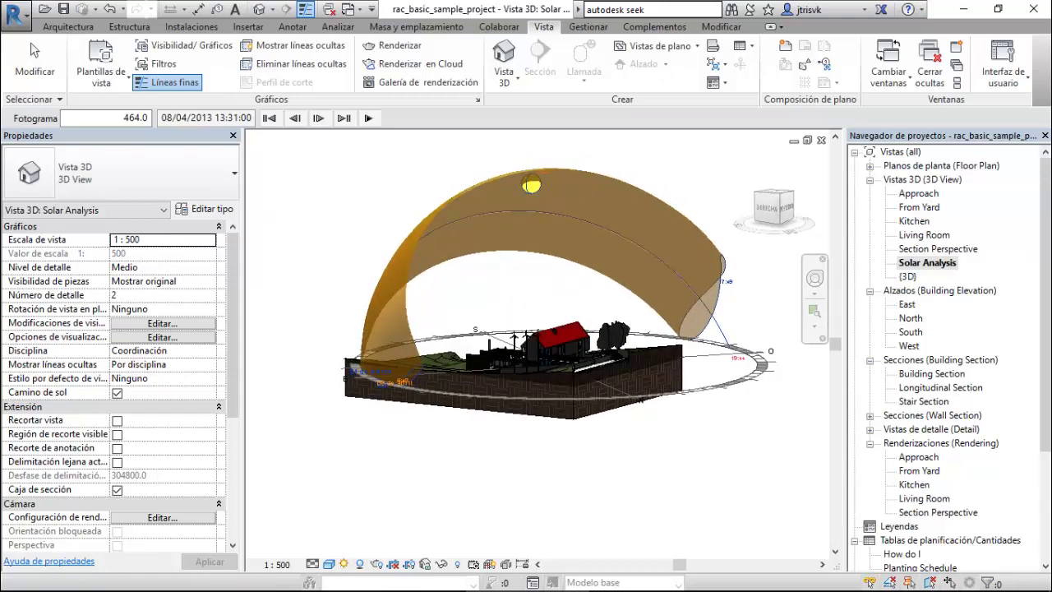
pyautogui.keyDown('shift'); pyautogui.moveTo(502, 353); pyautogui.dragTo(639, 393, button='middle'); pyautogui.keyUp('shift')
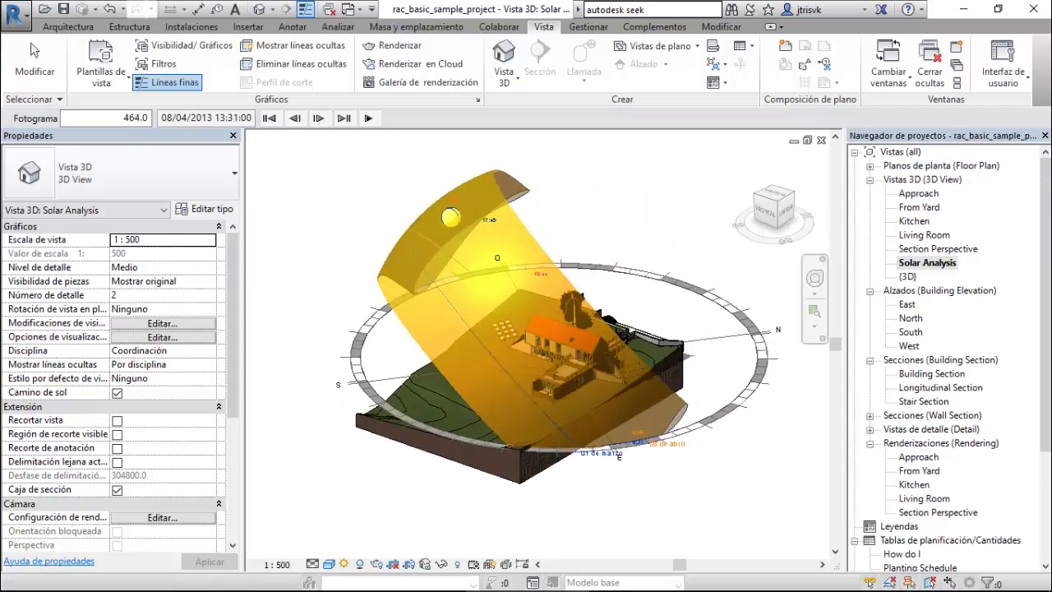
pyautogui.scroll(-1, 570, 477)
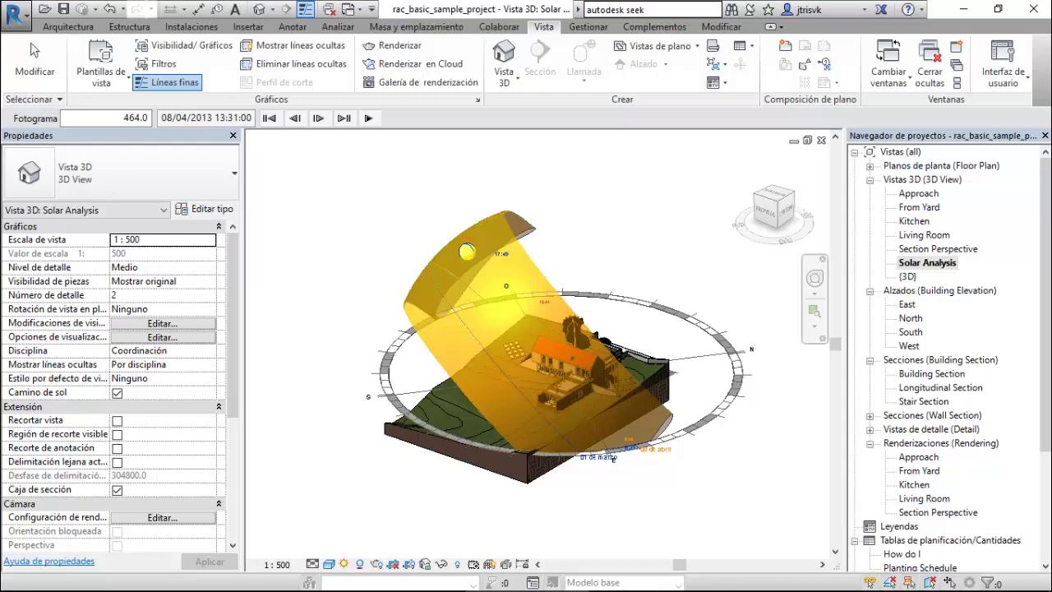
pyautogui.scroll(-1, 667, 293)
pyautogui.scroll(1, 620, 437)
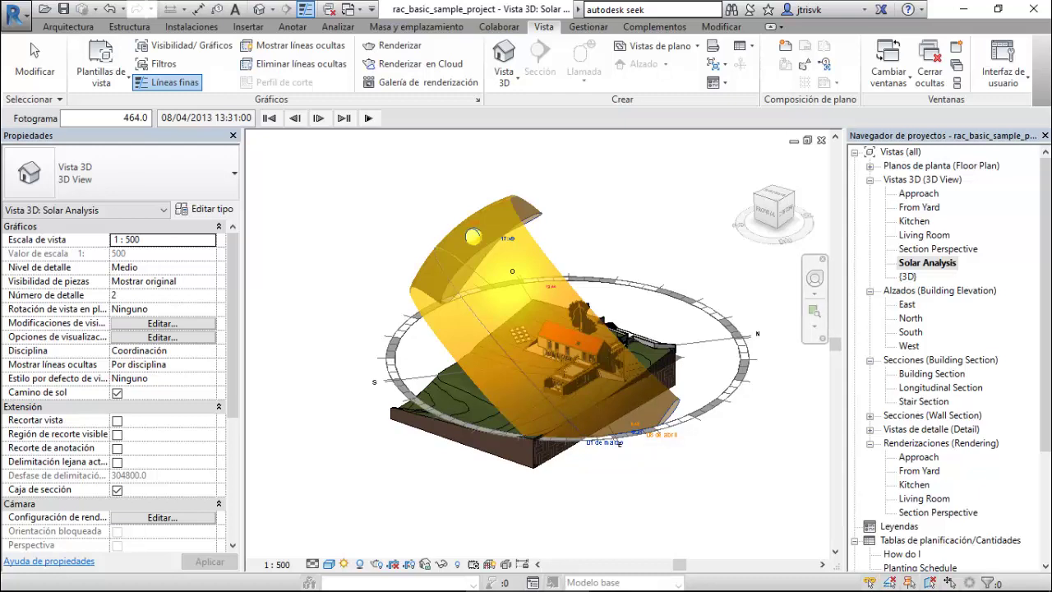
pyautogui.click(35, 51)
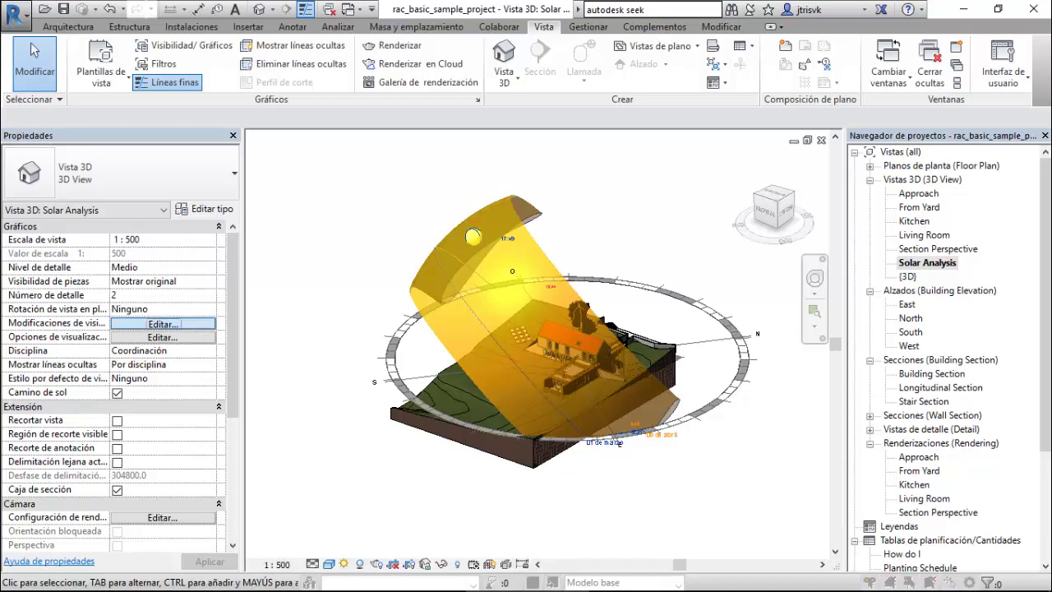
# Hide the Topografía model category in the Solar Analysis view's visibility/graphics overrides.
pyautogui.click(163, 324)
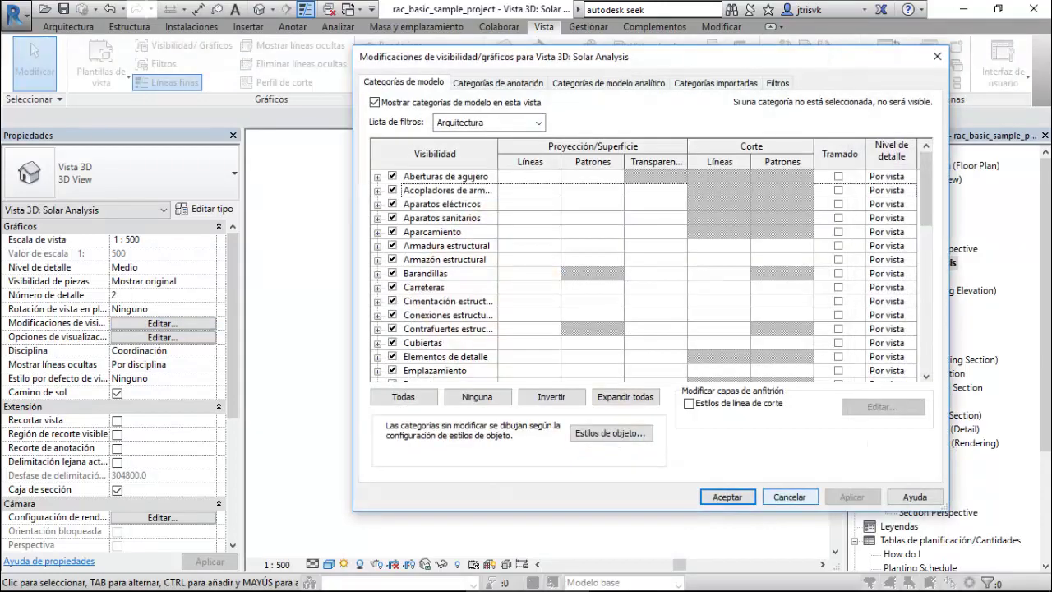
pyautogui.click(789, 497)
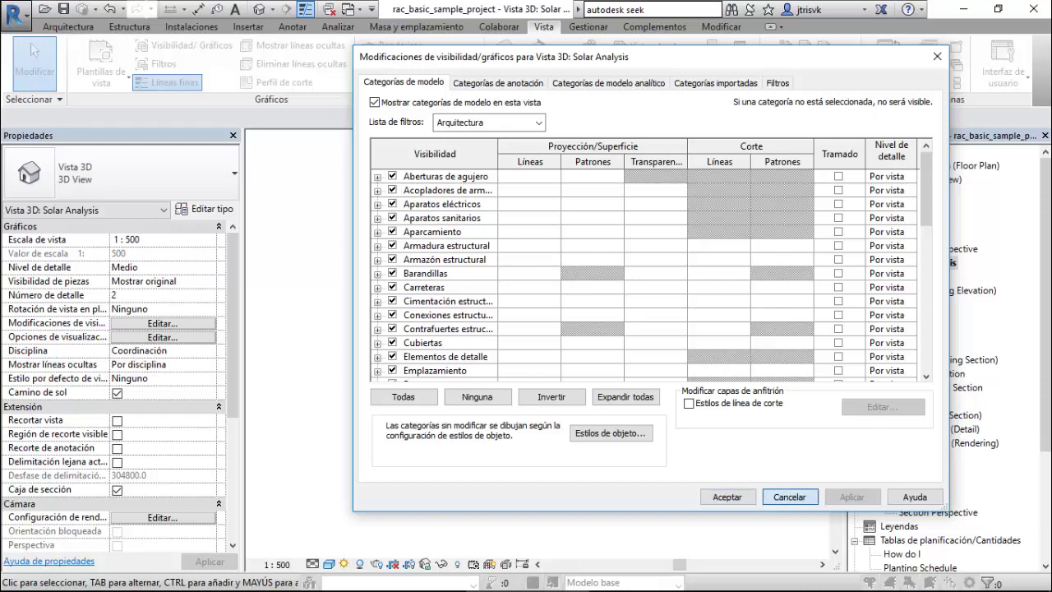
pyautogui.press('v')
pyautogui.press('v')
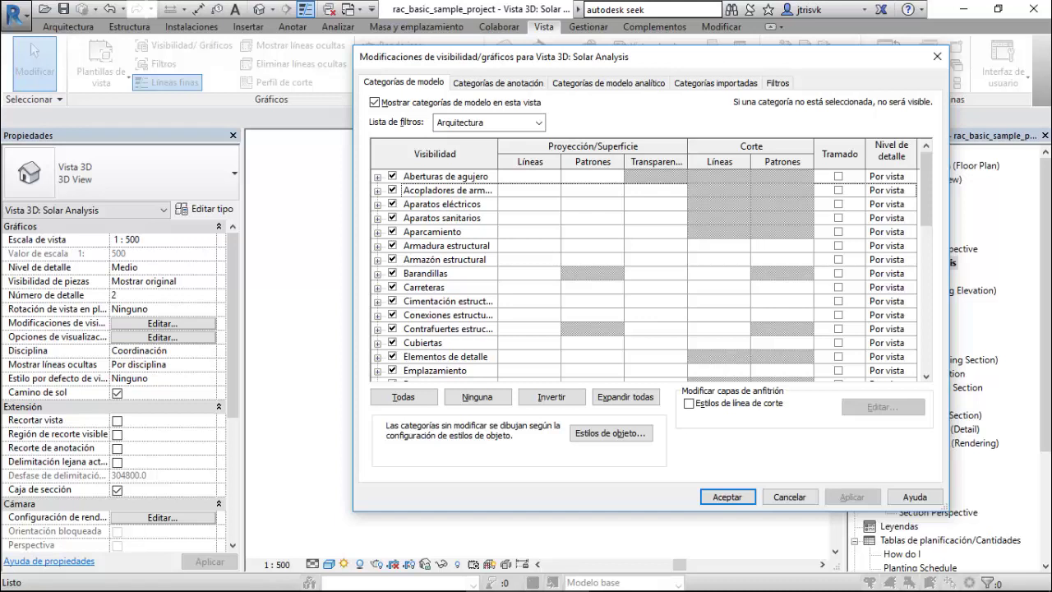
pyautogui.scroll(-1, 644, 275)
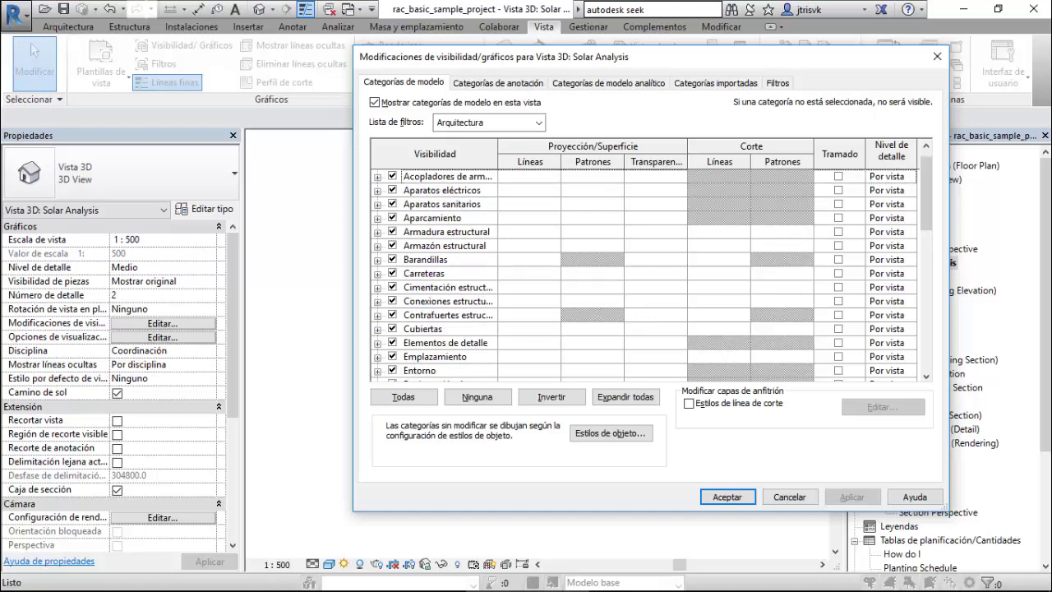
pyautogui.scroll(-4, 643, 275)
pyautogui.scroll(-11, 643, 276)
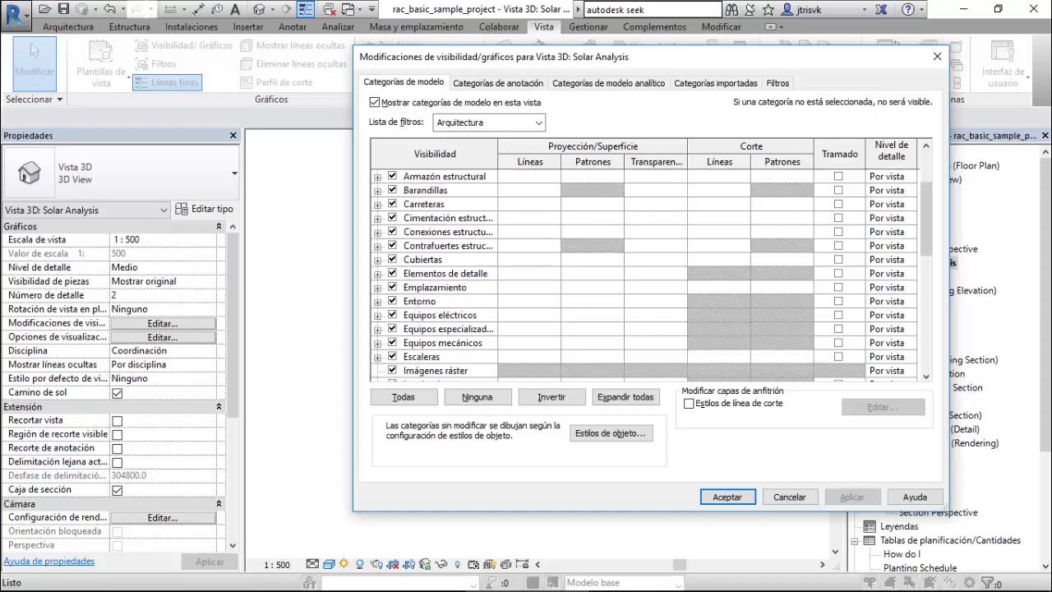
pyautogui.scroll(-12, 644, 275)
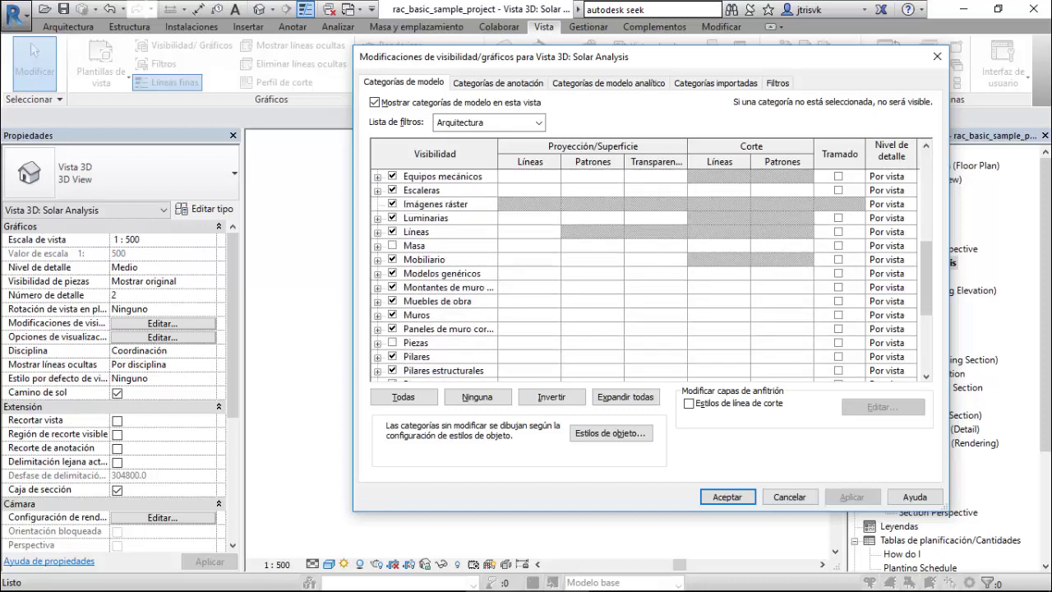
pyautogui.scroll(-1, 643, 275)
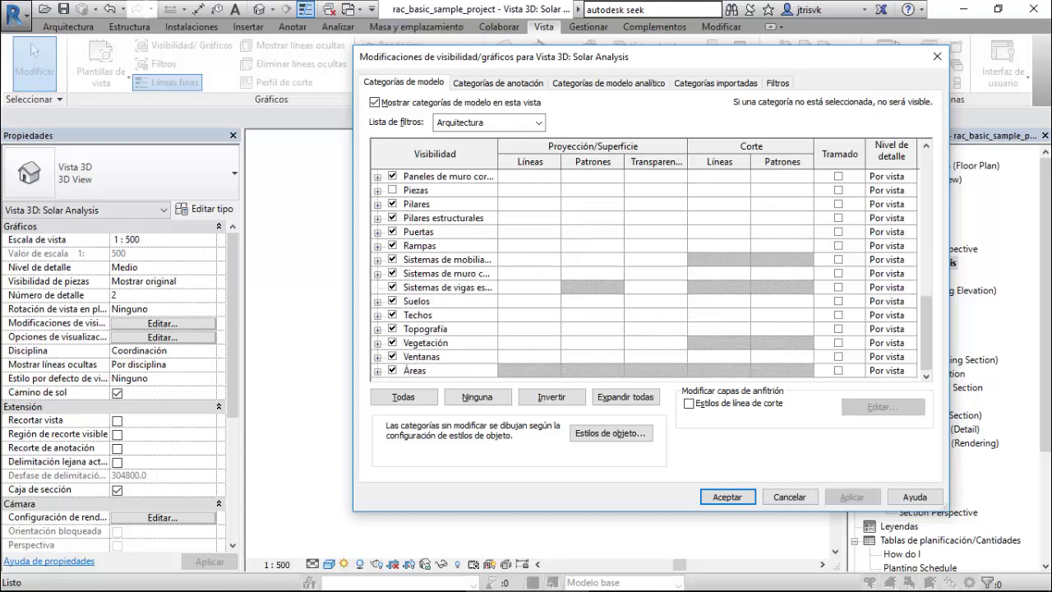
pyautogui.click(392, 329)
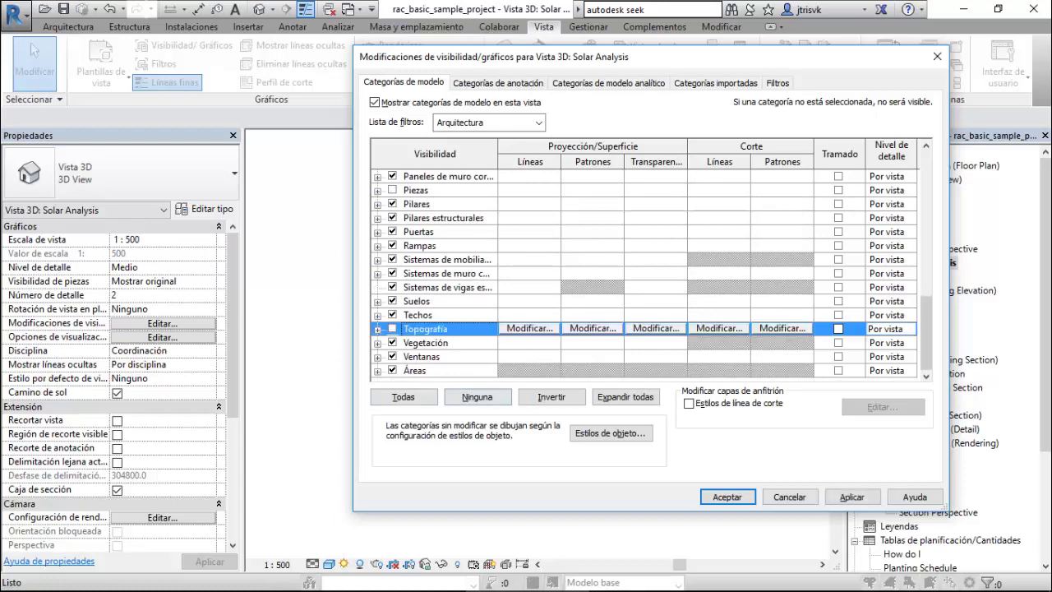
pyautogui.click(853, 497)
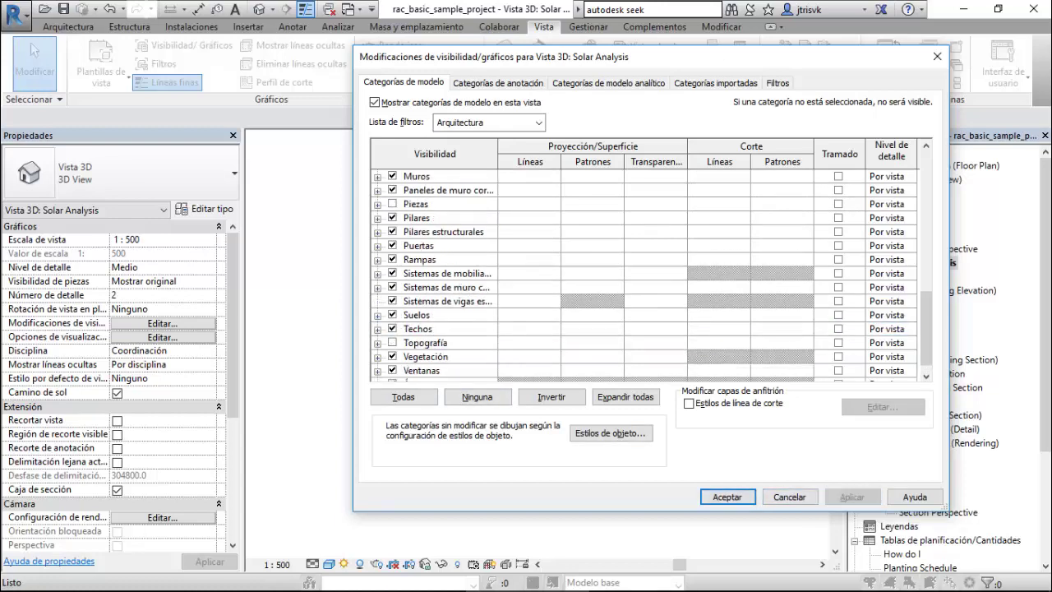
pyautogui.moveTo(725, 57); pyautogui.dragTo(342, 69)
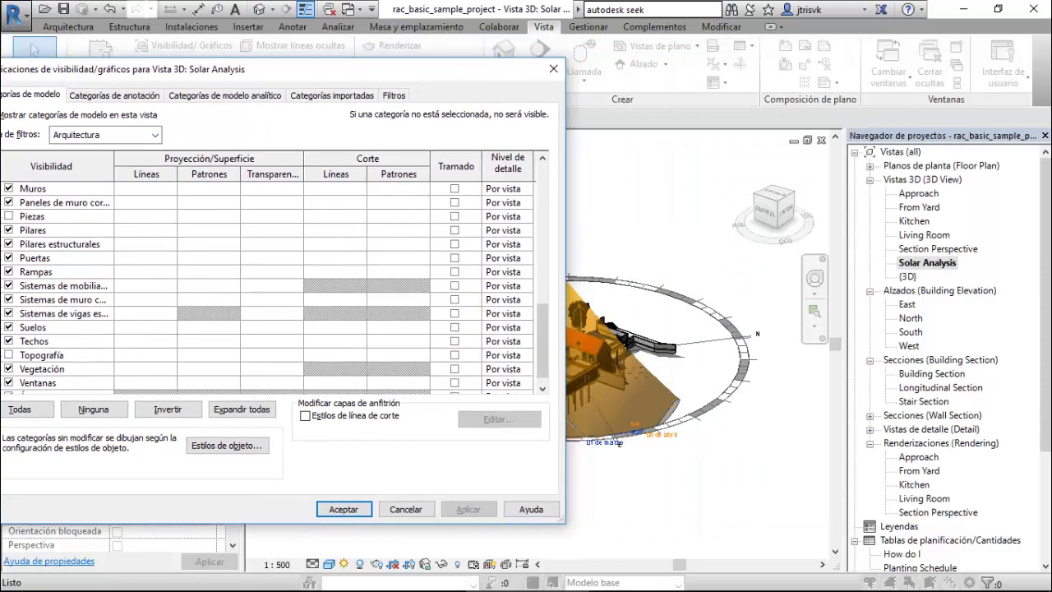
pyautogui.click(344, 508)
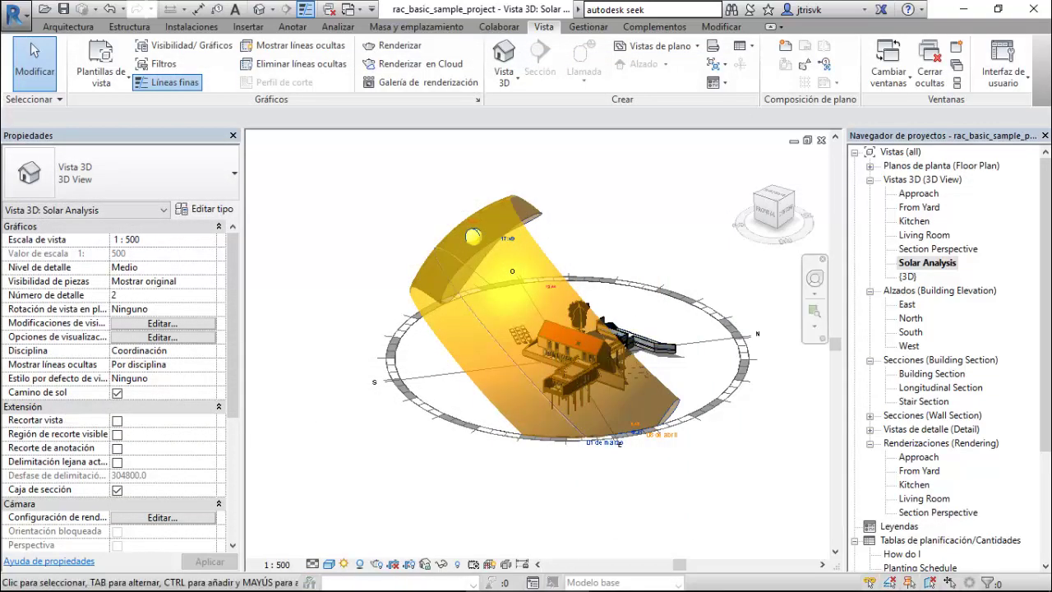
# Open the Section Perspective view and examine the cut through the house and terrain up close.
pyautogui.click(938, 249)
pyautogui.doubleClick(938, 249)
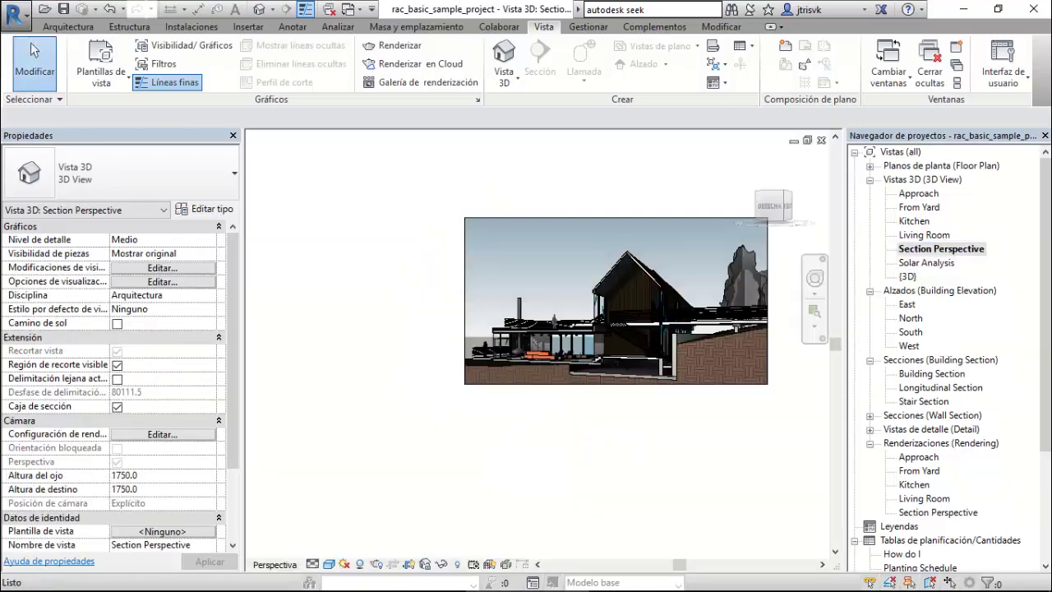
pyautogui.scroll(4, 545, 373)
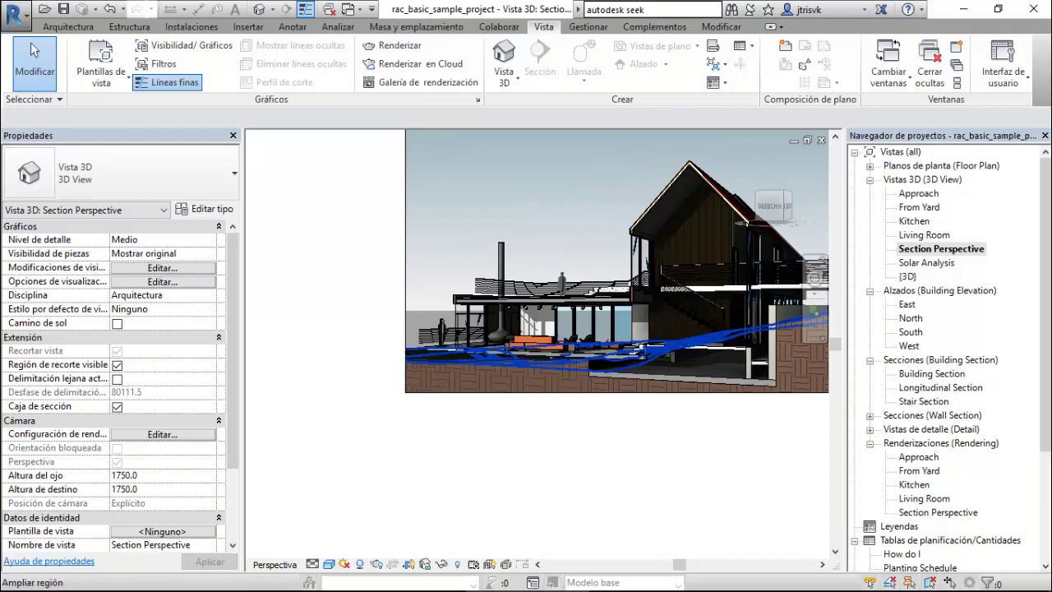
# Check the {3D} view, return to the Solar Analysis view, and inspect the house's foundation walls and piles from a low angle.
pyautogui.doubleClick(907, 277)
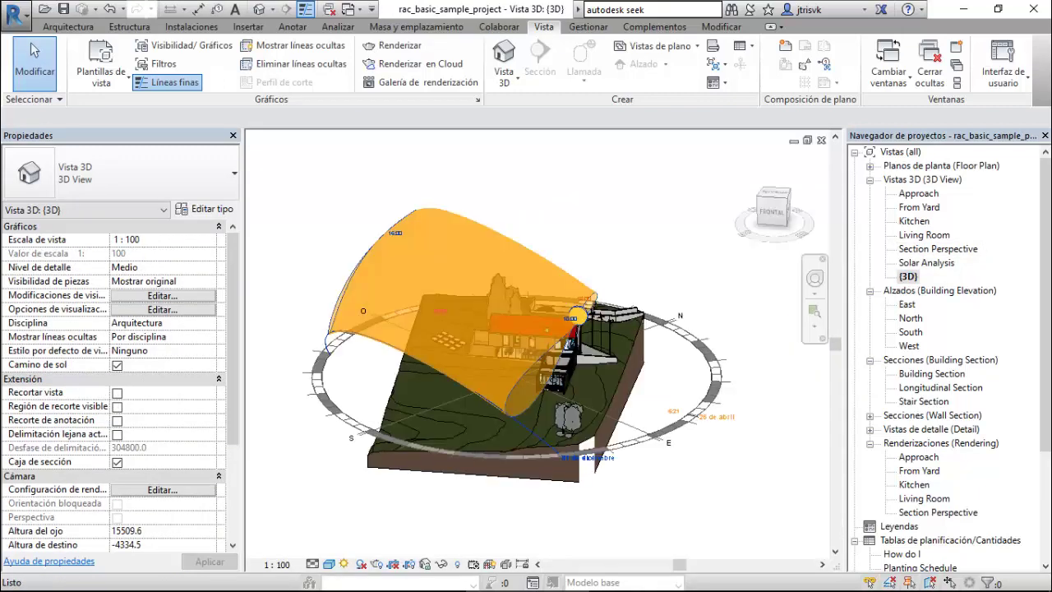
pyautogui.doubleClick(927, 263)
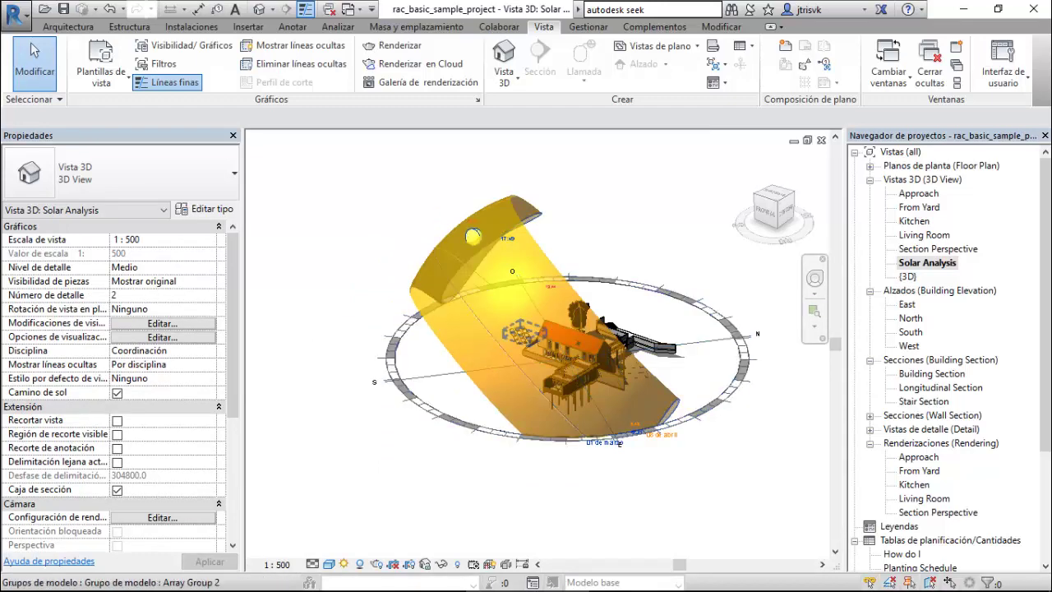
pyautogui.scroll(3, 653, 427)
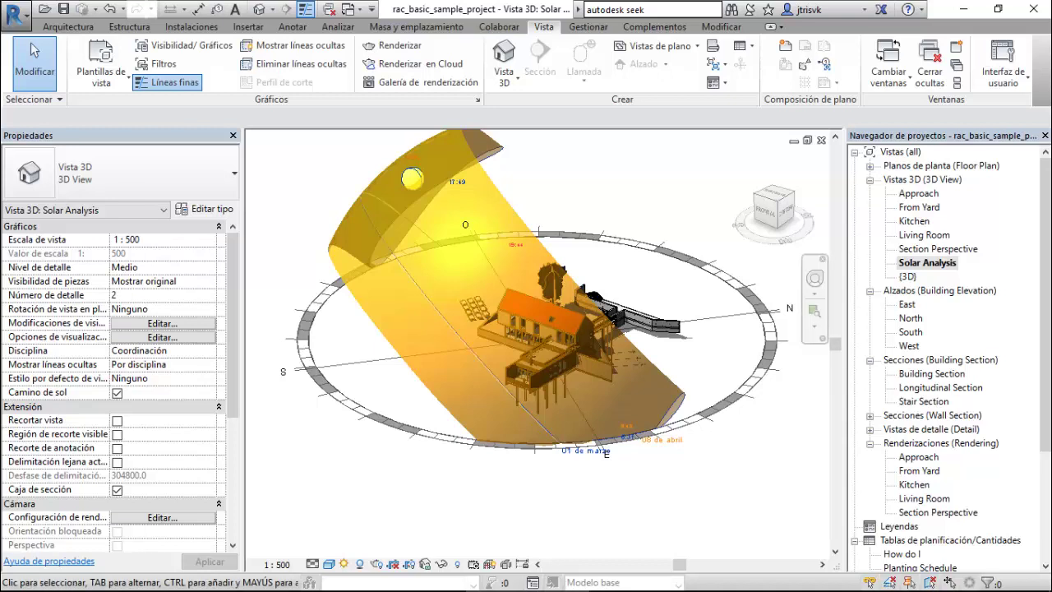
pyautogui.doubleClick(927, 263)
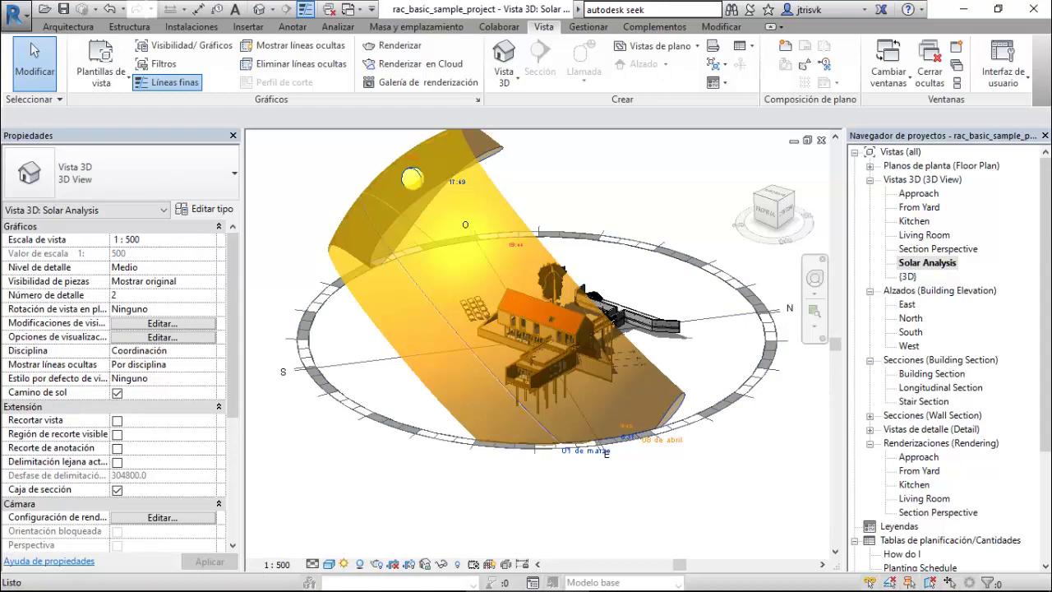
pyautogui.scroll(3, 592, 361)
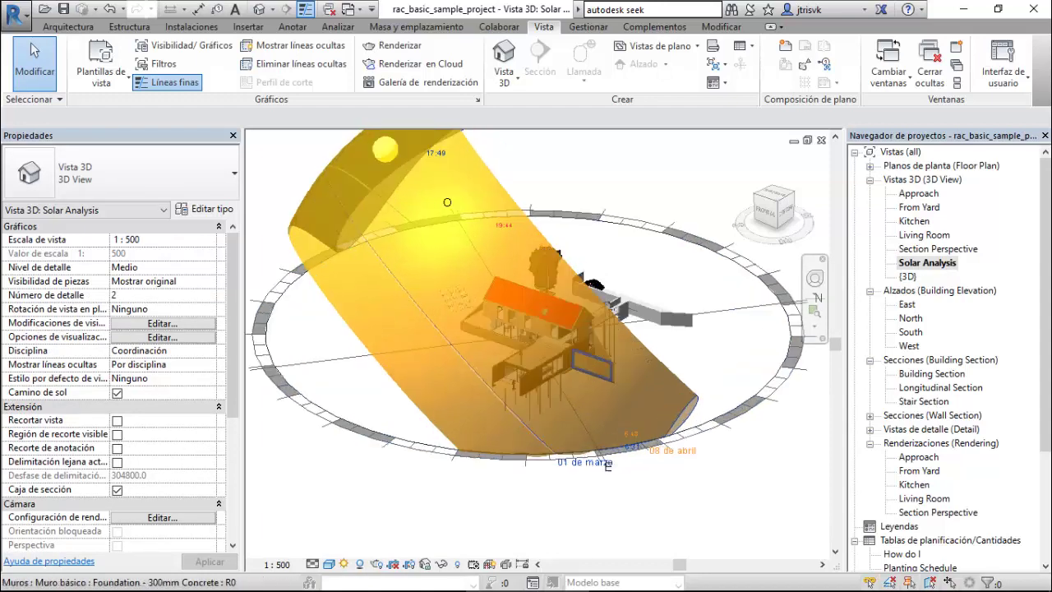
pyautogui.keyDown('shift'); pyautogui.moveTo(591, 362); pyautogui.dragTo(485, 333, button='middle'); pyautogui.keyUp('shift')
pyautogui.scroll(5, 411, 370)
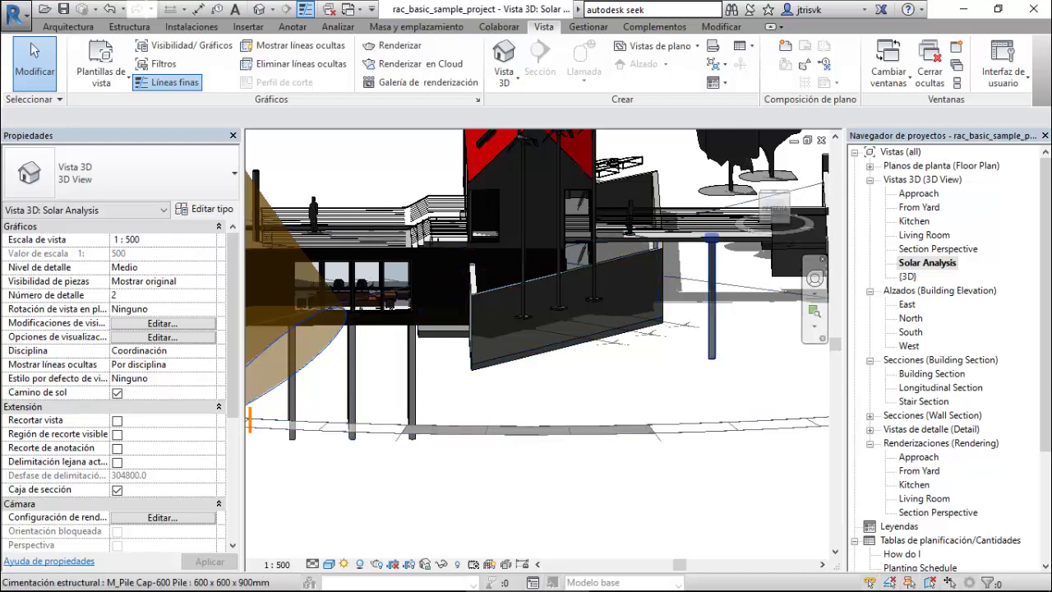
# Turn off the sun path display in the Solar Analysis view.
pyautogui.scroll(-1, 635, 340)
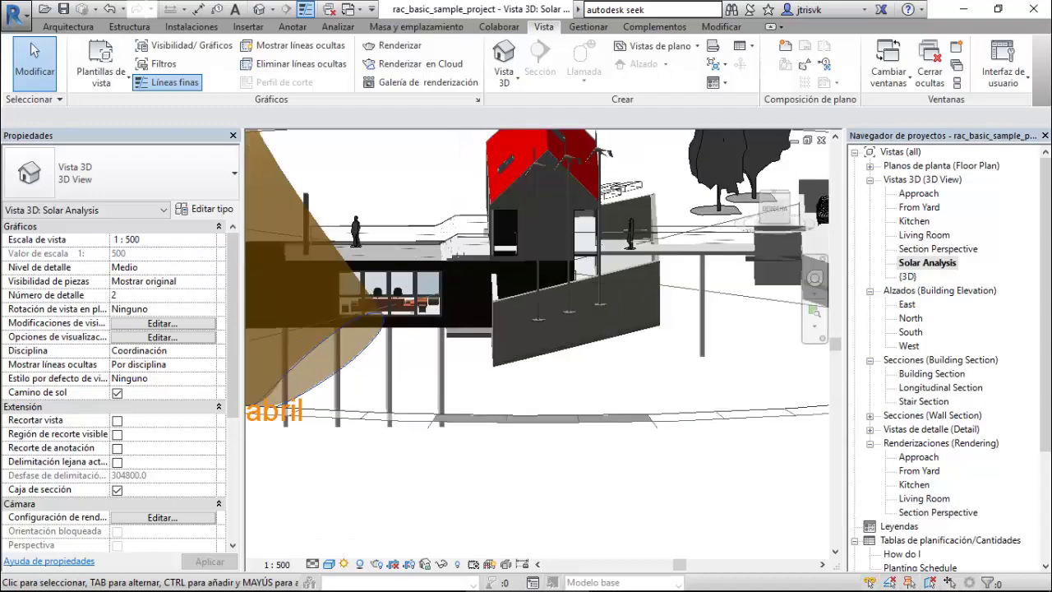
pyautogui.keyDown('shift'); pyautogui.moveTo(703, 325); pyautogui.dragTo(485, 346, button='middle'); pyautogui.keyUp('shift')
pyautogui.keyDown('shift'); pyautogui.moveTo(624, 329); pyautogui.dragTo(473, 350, button='middle'); pyautogui.keyUp('shift')
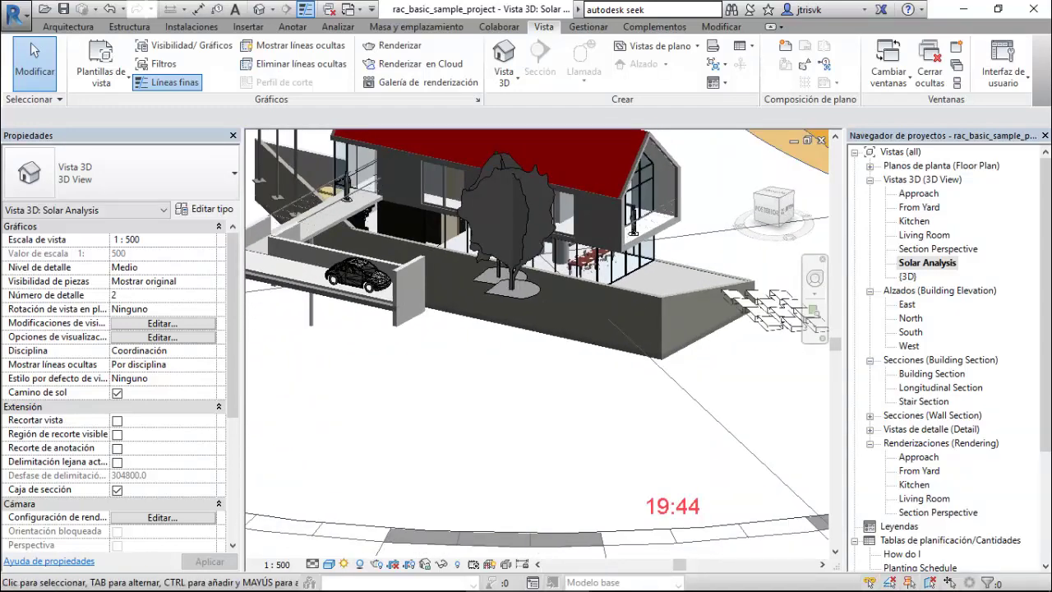
pyautogui.keyDown('shift'); pyautogui.moveTo(625, 328); pyautogui.dragTo(382, 350, button='middle'); pyautogui.keyUp('shift')
pyautogui.keyDown('shift'); pyautogui.moveTo(543, 346); pyautogui.dragTo(501, 341, button='middle'); pyautogui.keyUp('shift')
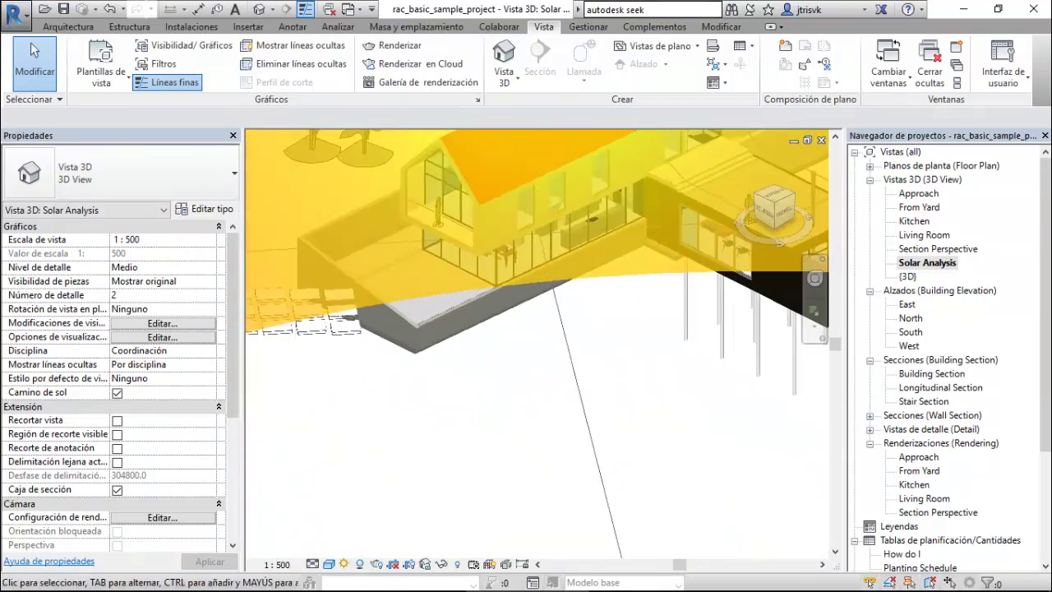
pyautogui.click(343, 564)
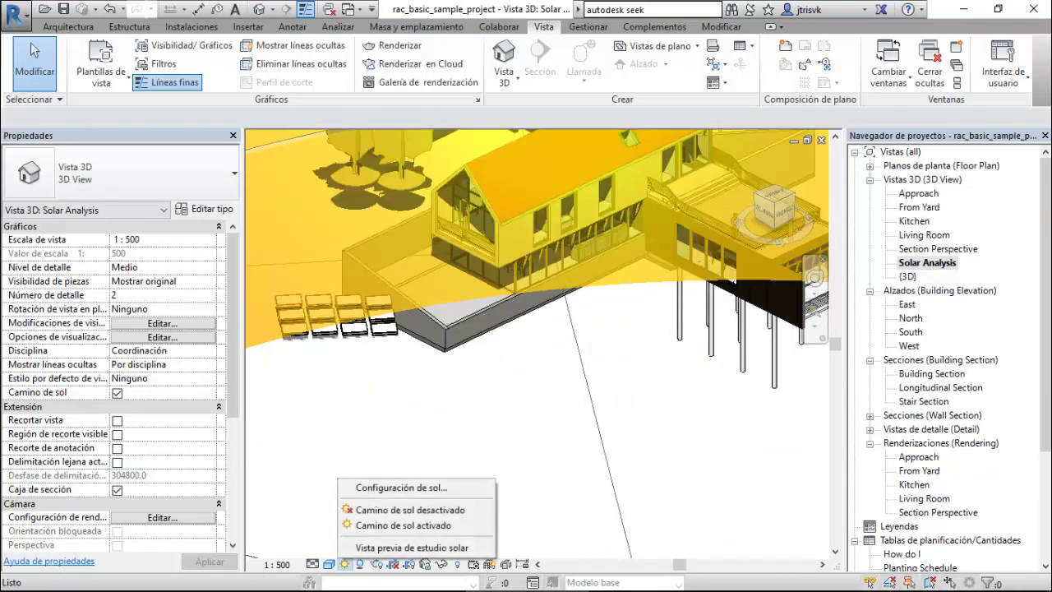
pyautogui.click(410, 510)
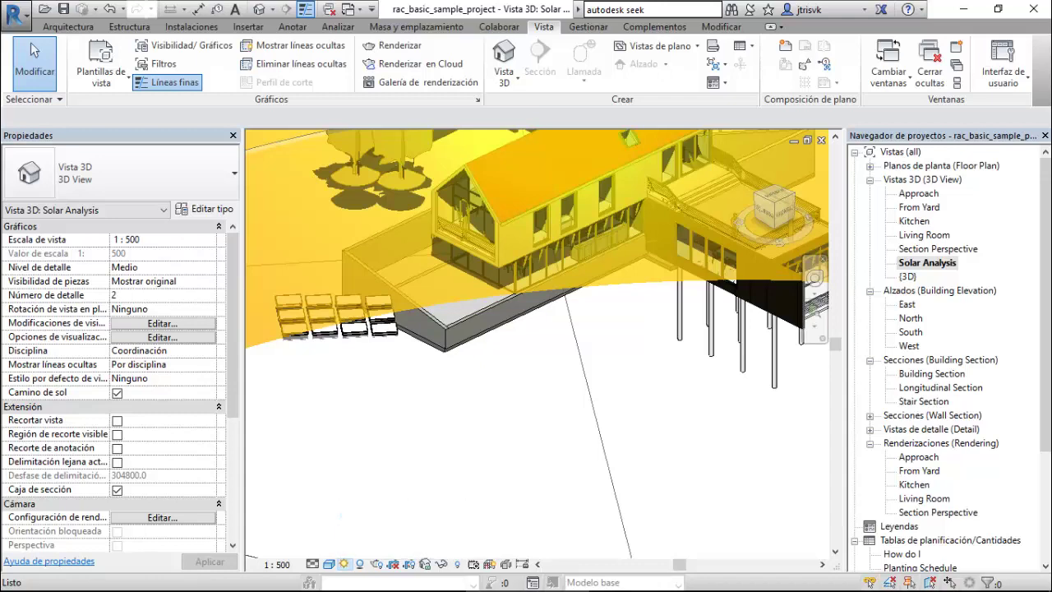
pyautogui.scroll(-1, 545, 454)
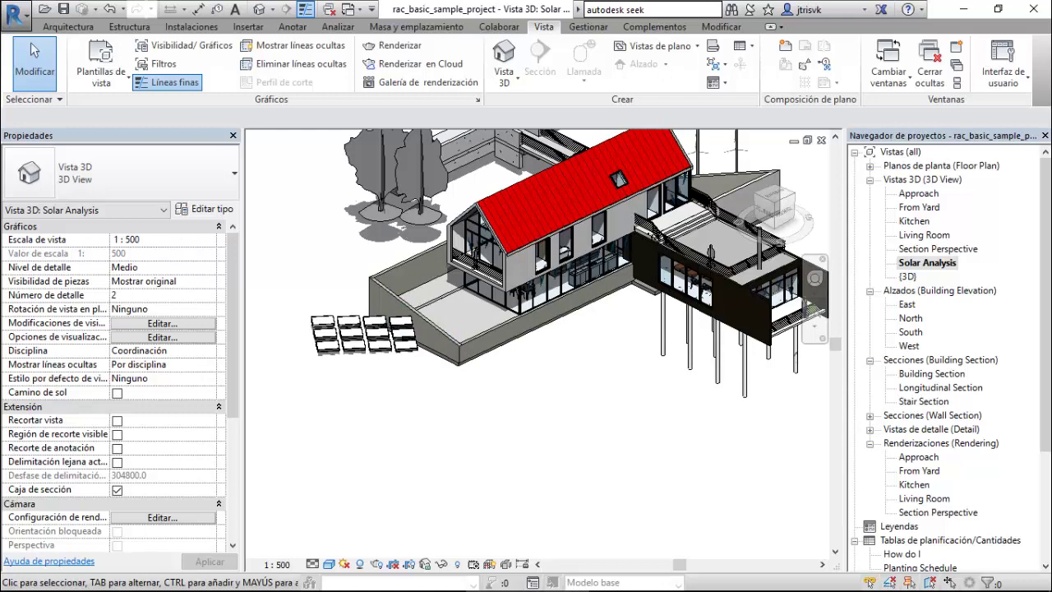
# Make the Topografía model category visible again in the Solar Analysis view's visibility/graphics overrides.
pyautogui.press('v')
pyautogui.press('v')
pyautogui.scroll(-6, 296, 288)
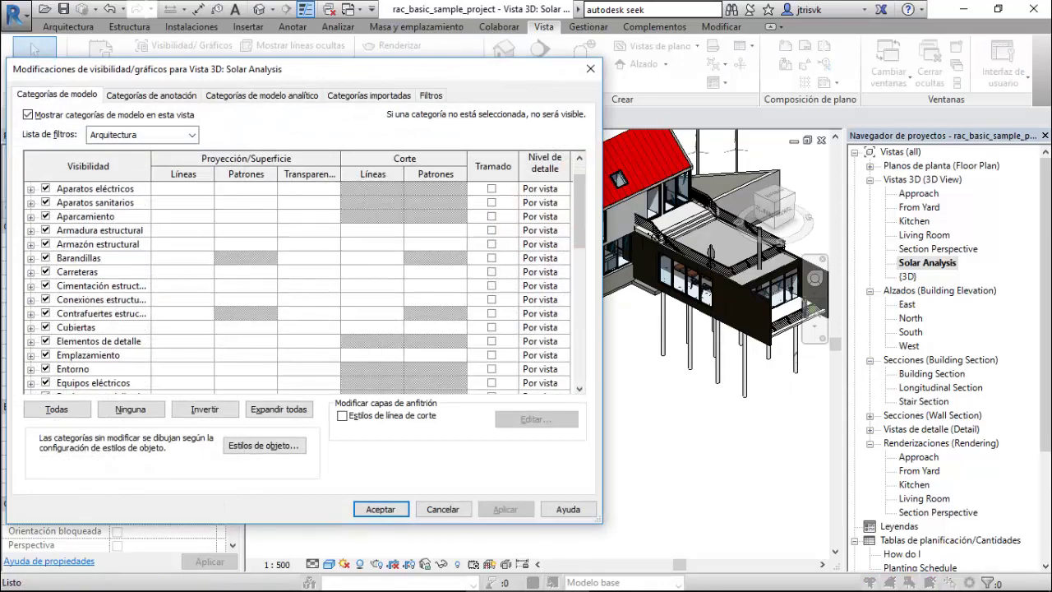
pyautogui.scroll(-4, 296, 287)
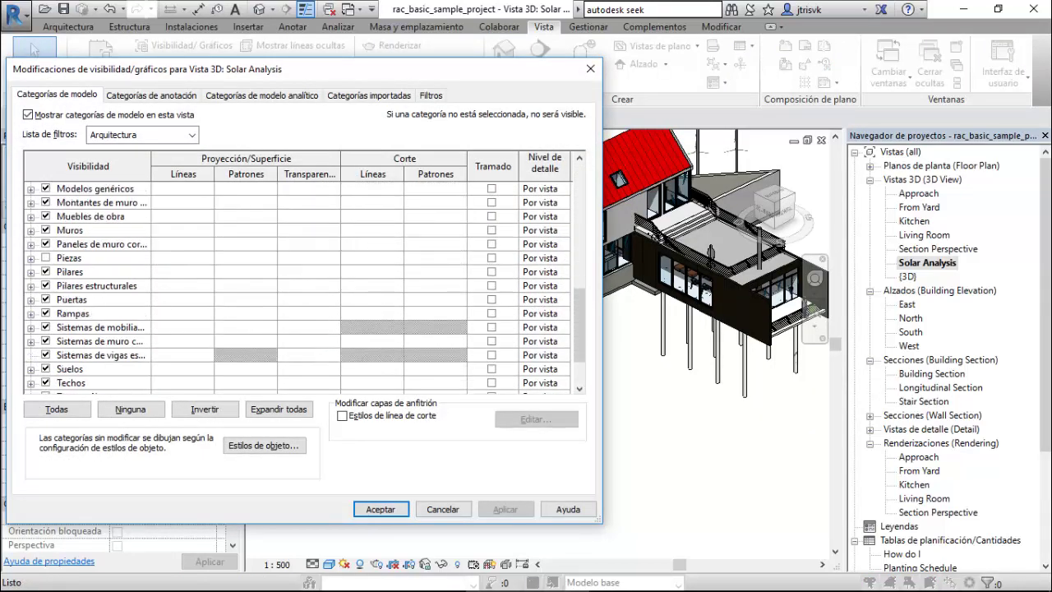
pyautogui.click(46, 328)
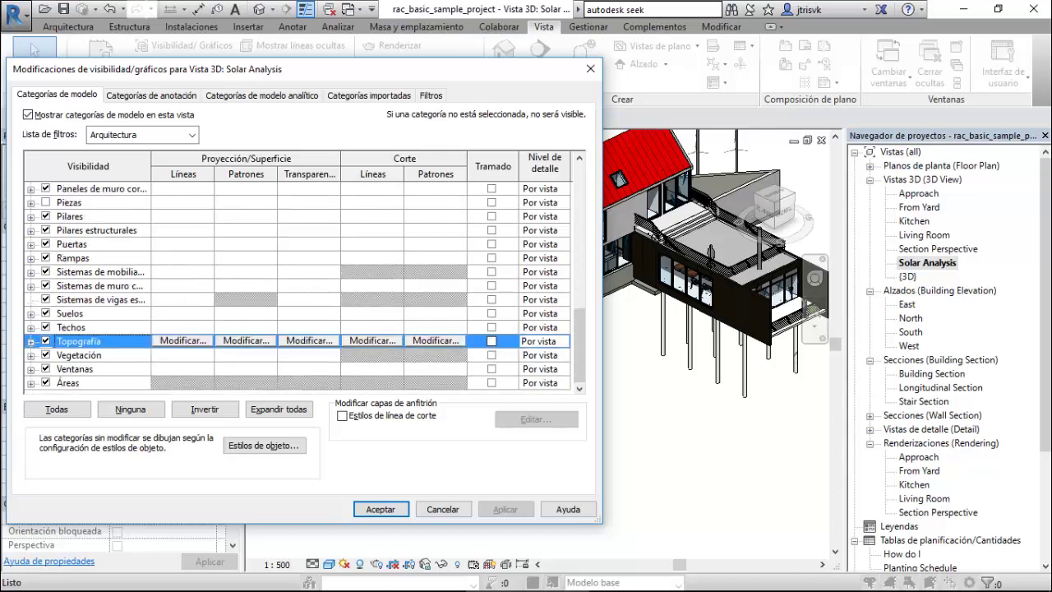
pyautogui.click(505, 509)
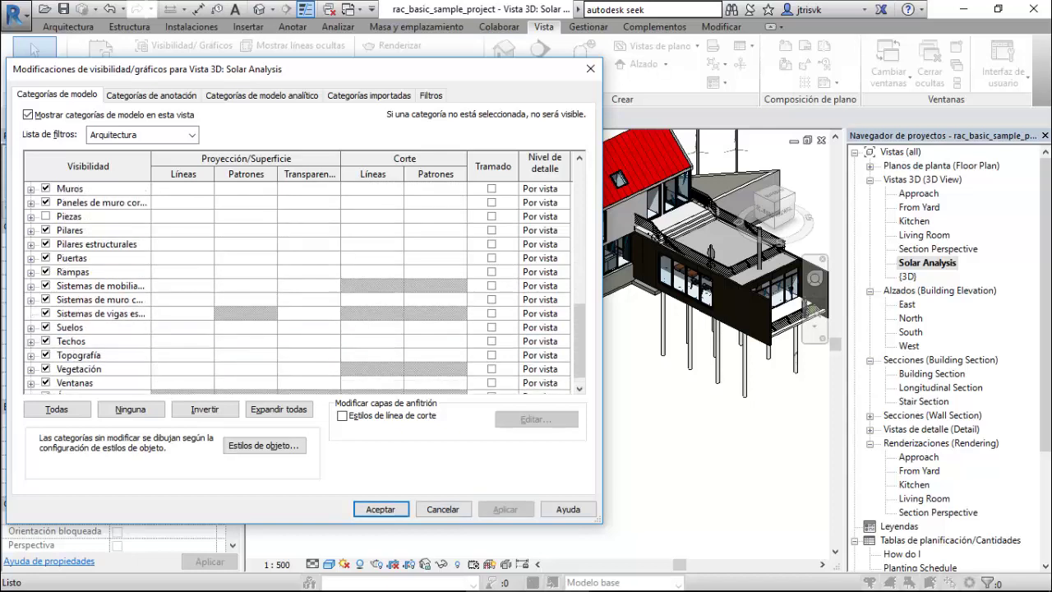
pyautogui.click(380, 508)
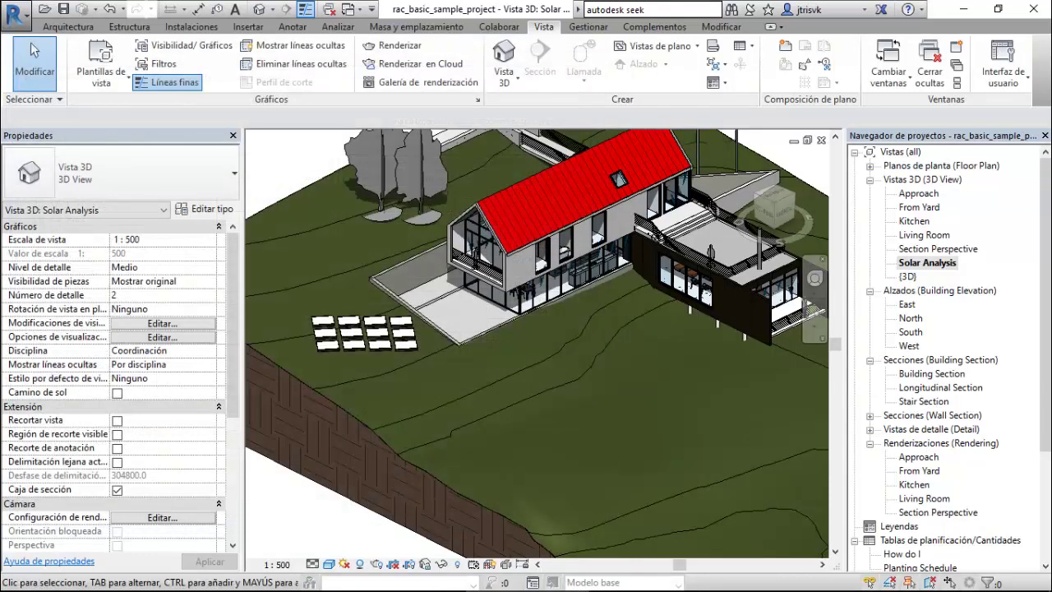
# Check the house on its terrain from above and open the Level 1 floor plan.
pyautogui.scroll(-2, 574, 386)
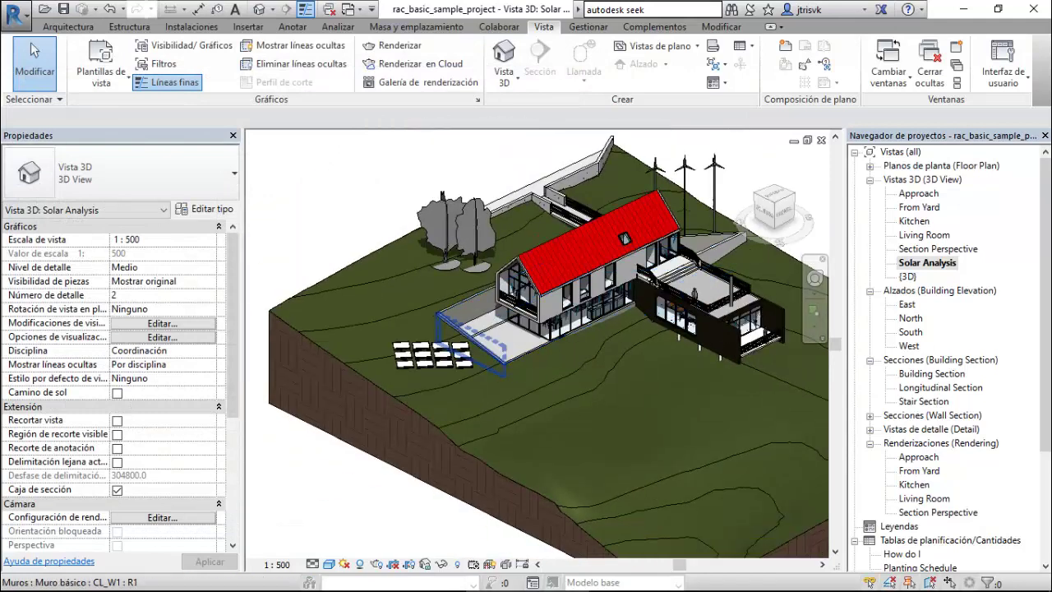
pyautogui.scroll(-1, 374, 311)
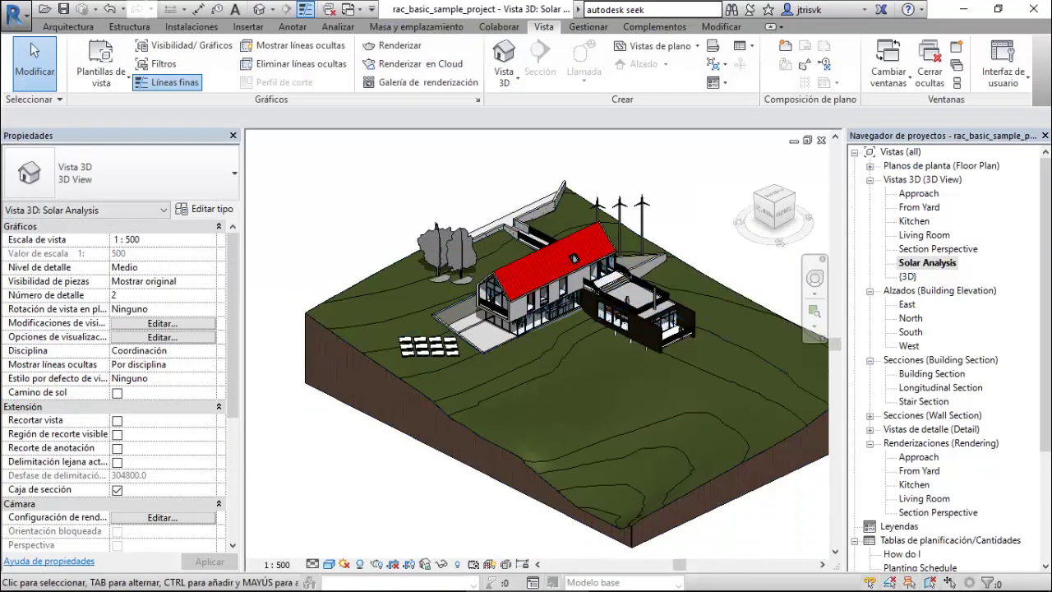
pyautogui.scroll(1, 709, 263)
pyautogui.scroll(2, 544, 253)
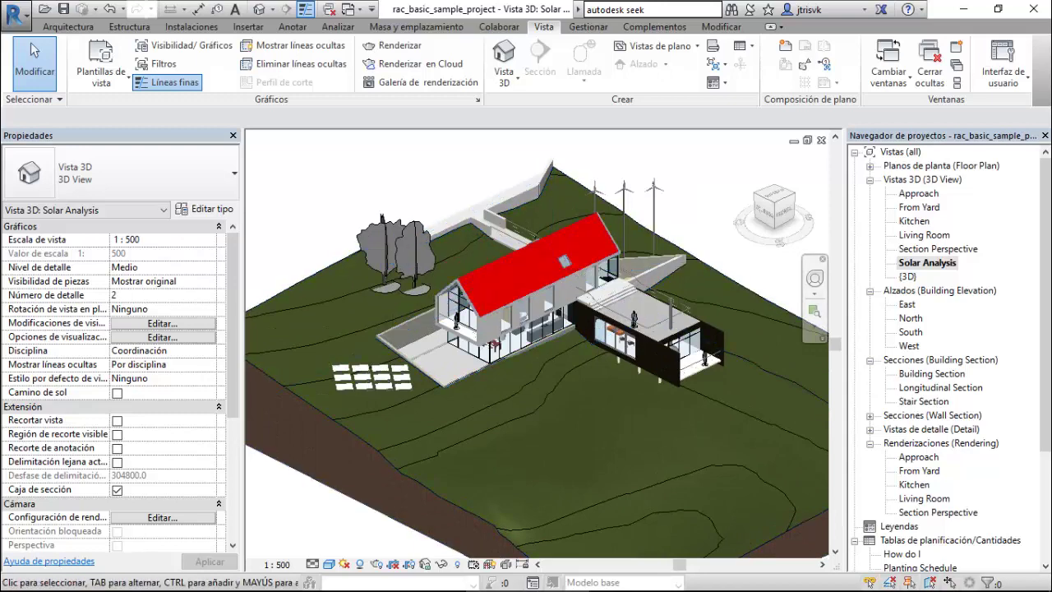
pyautogui.scroll(1, 780, 334)
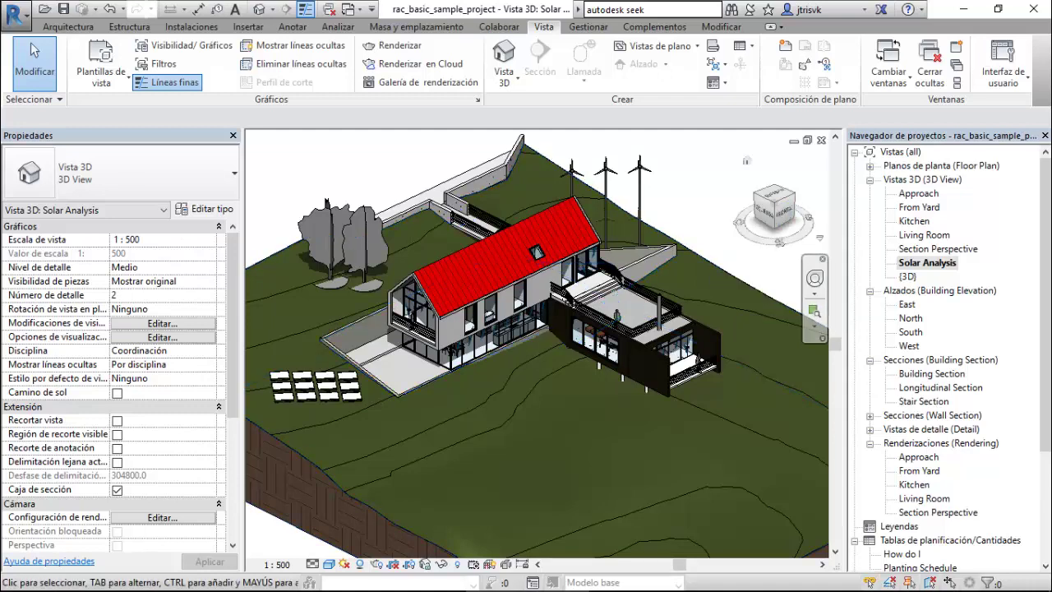
pyautogui.doubleClick(941, 165)
pyautogui.click(912, 179)
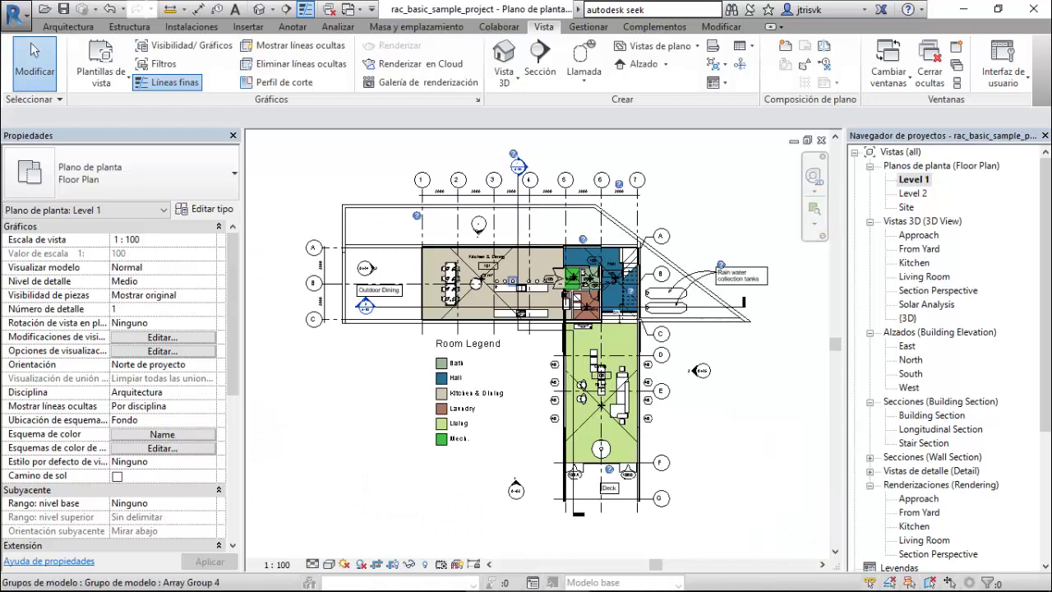
# Place a perspective camera in Kitchen & Dining at the end near the Hall, aimed diagonally past the dining table to the far wall.
pyautogui.scroll(1, 507, 278)
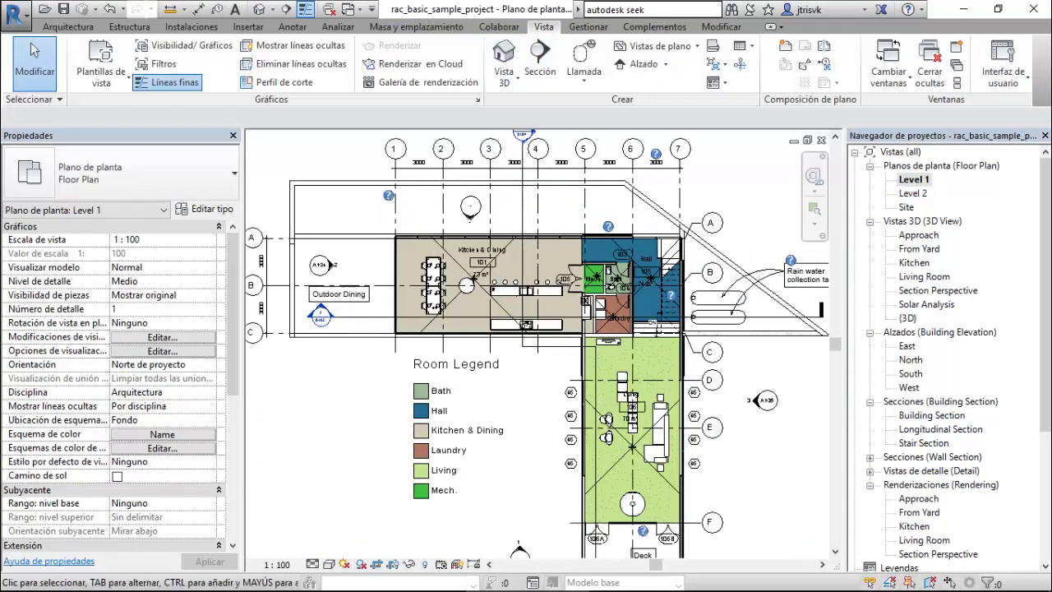
pyautogui.click(504, 78)
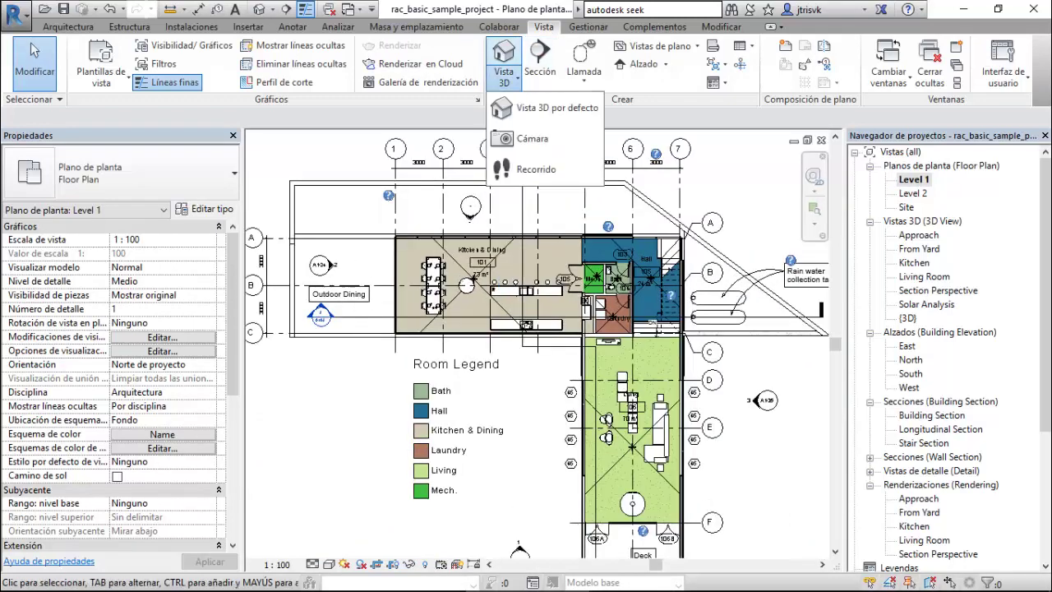
pyautogui.click(533, 138)
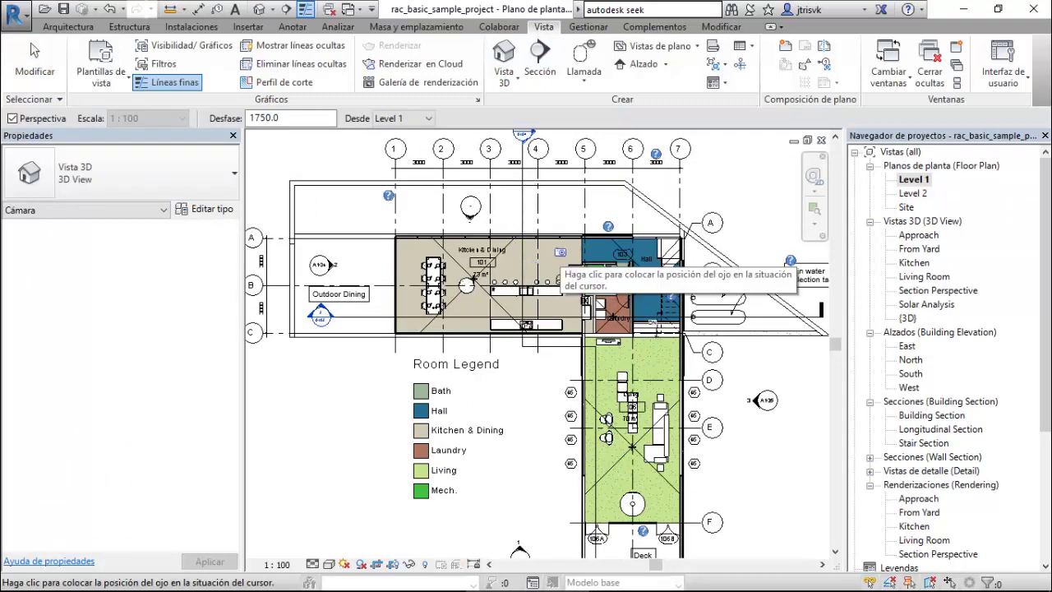
pyautogui.scroll(4, 557, 249)
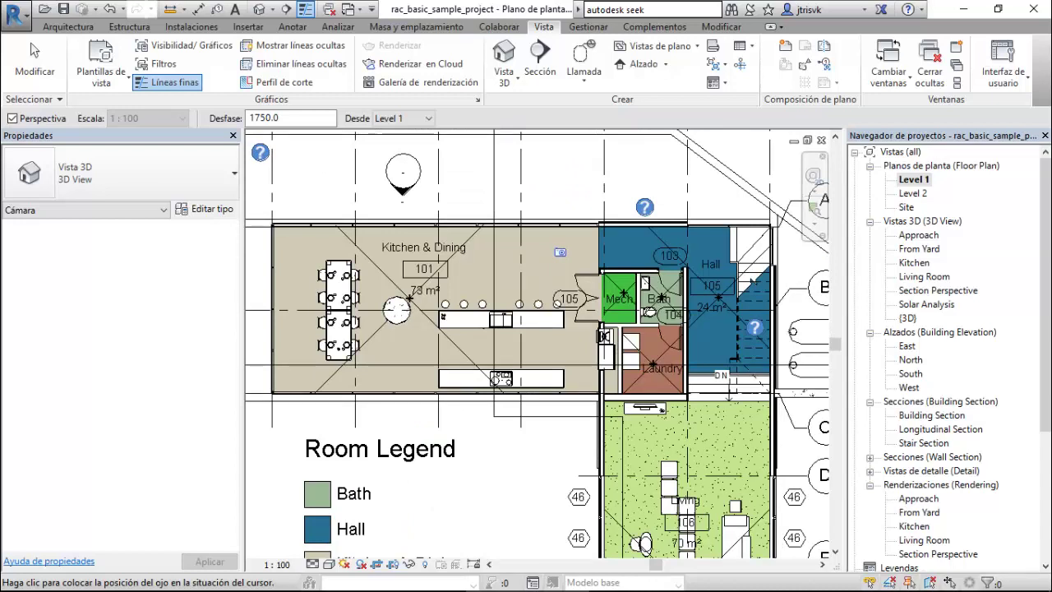
pyautogui.click(560, 252)
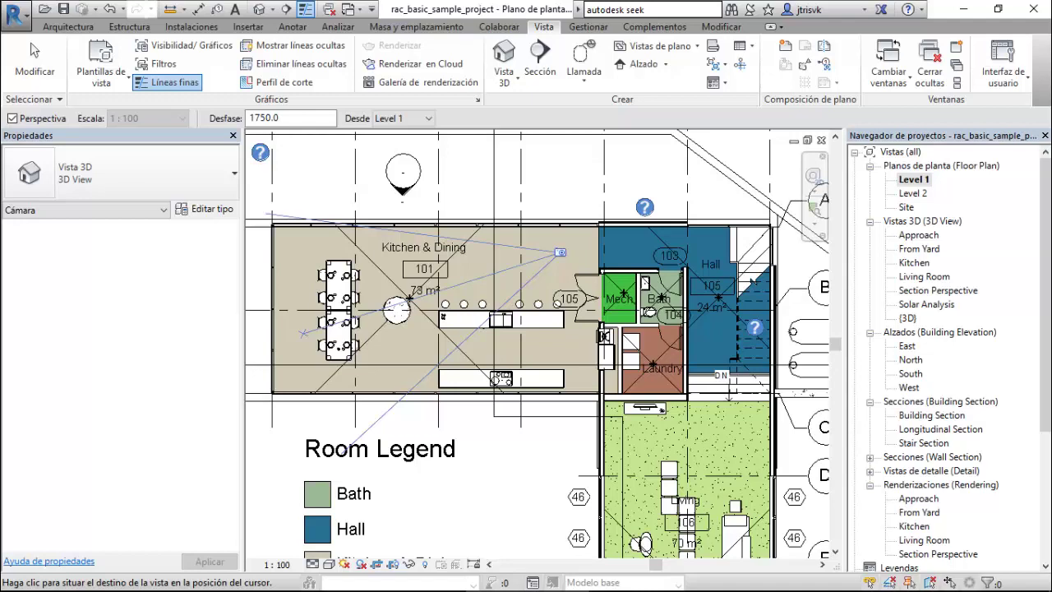
pyautogui.click(304, 333)
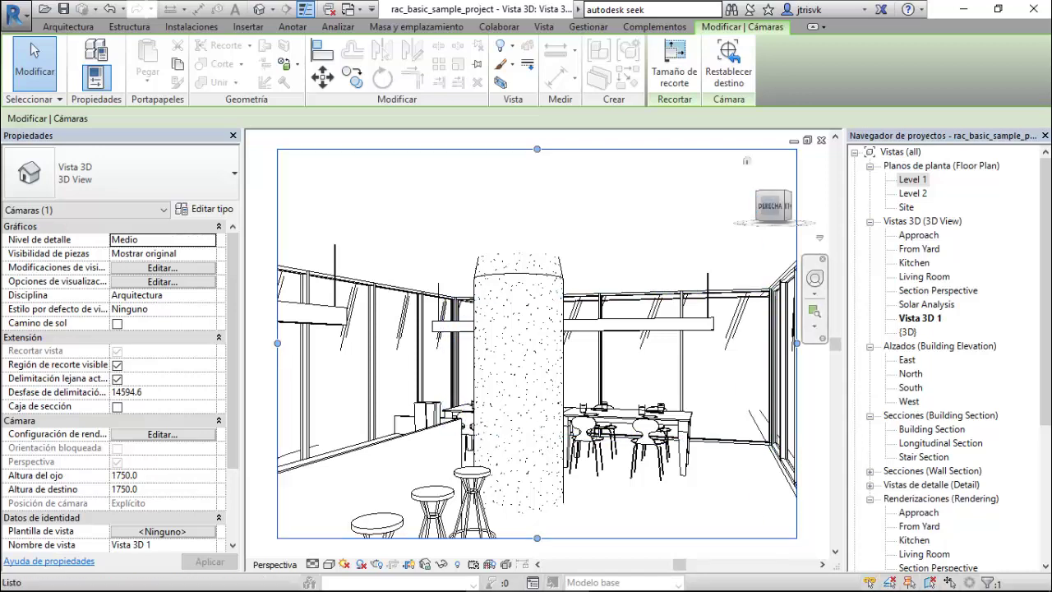
# Select the crop region of the Vista 3D 1 camera view and review its size settings without changing them.
pyautogui.press('Escape')
pyautogui.click(919, 318)
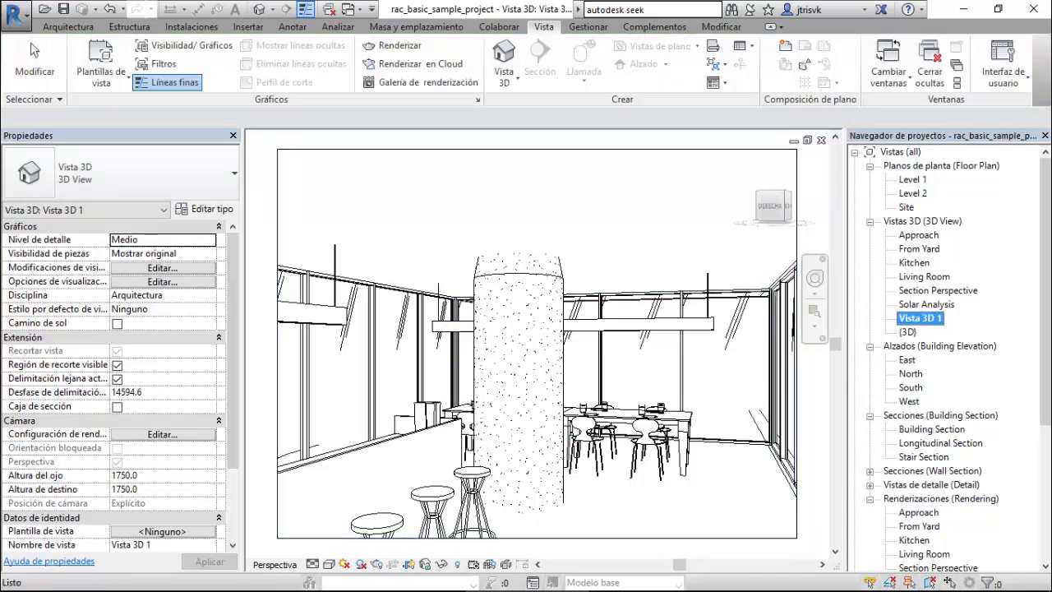
pyautogui.scroll(-1, 729, 280)
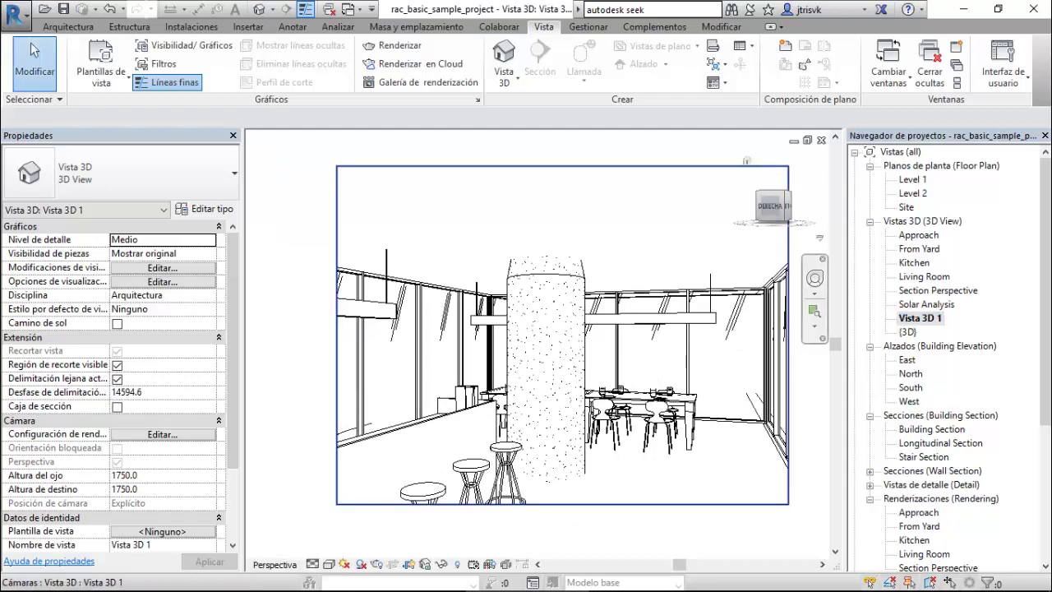
pyautogui.click(747, 165)
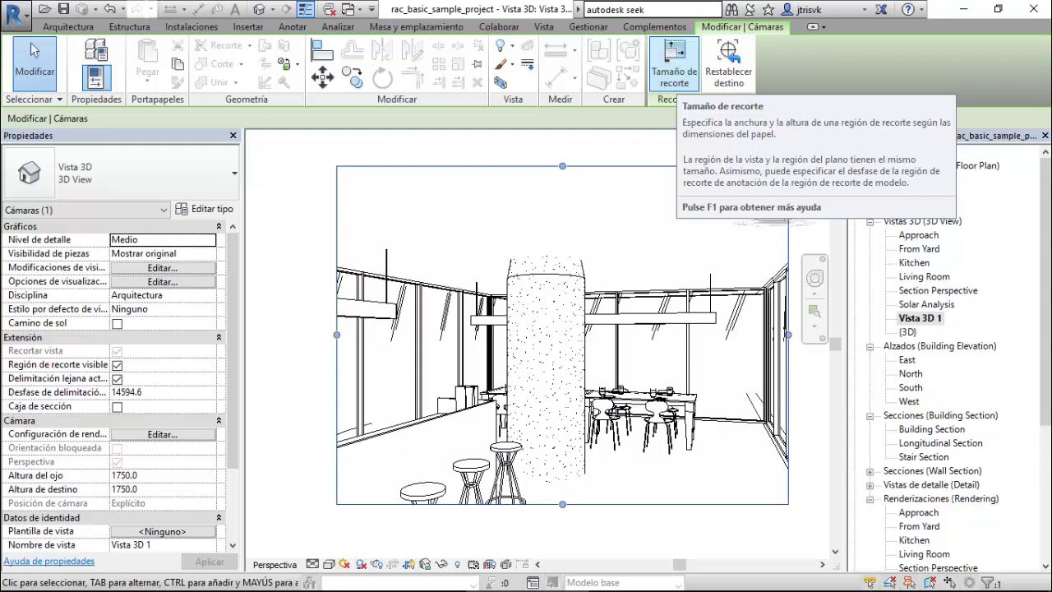
pyautogui.click(674, 62)
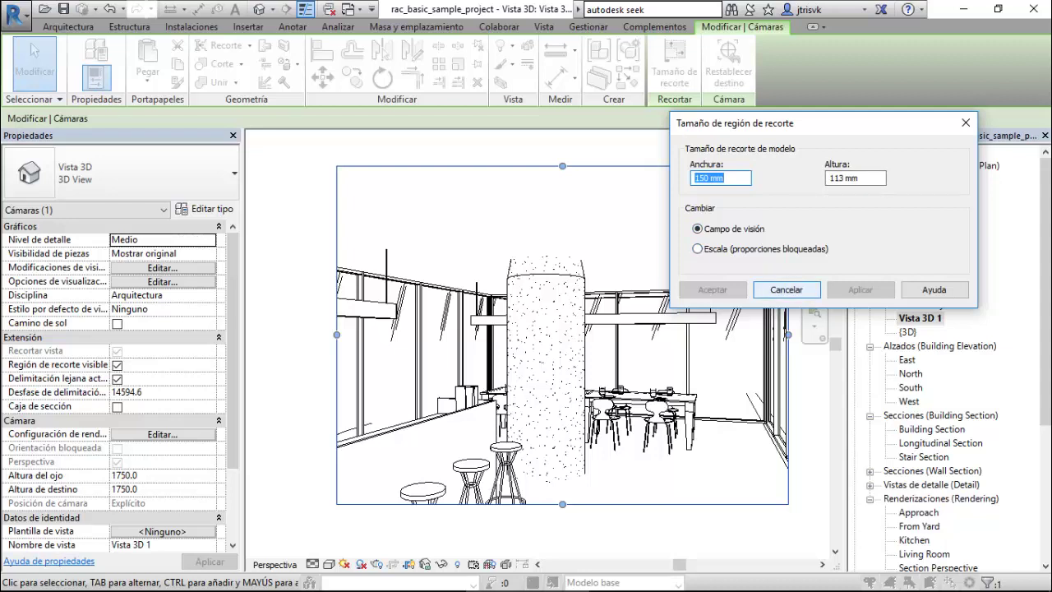
pyautogui.click(785, 289)
# Enlarge the camera view's crop region on its sides and lower edge to show the kitchen counter, the stools and the window wall.
pyautogui.scroll(-2, 550, 329)
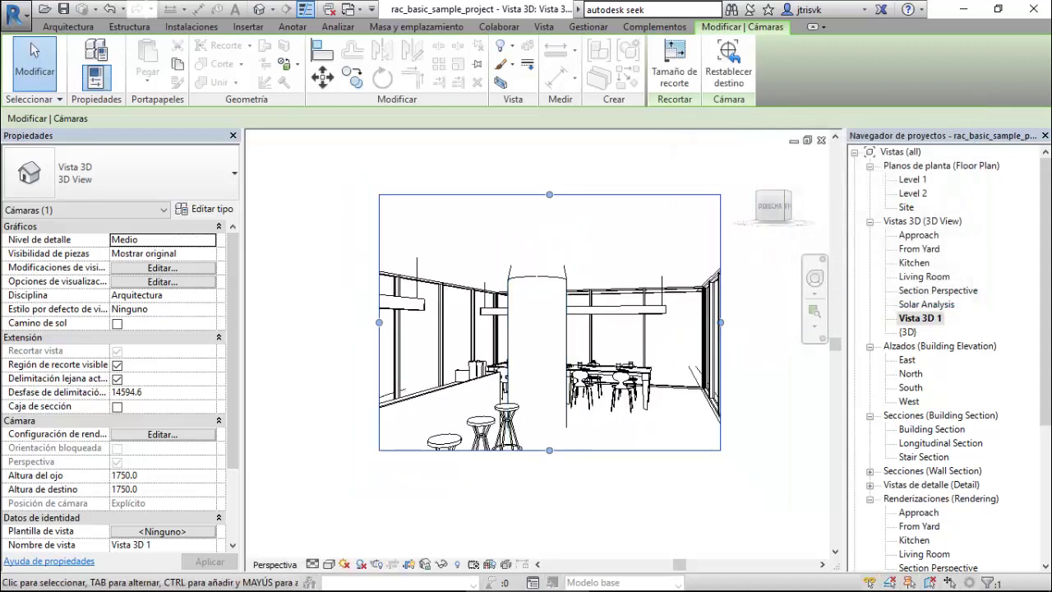
pyautogui.moveTo(559, 221); pyautogui.dragTo(559, 194)
pyautogui.moveTo(410, 319); pyautogui.dragTo(346, 319)
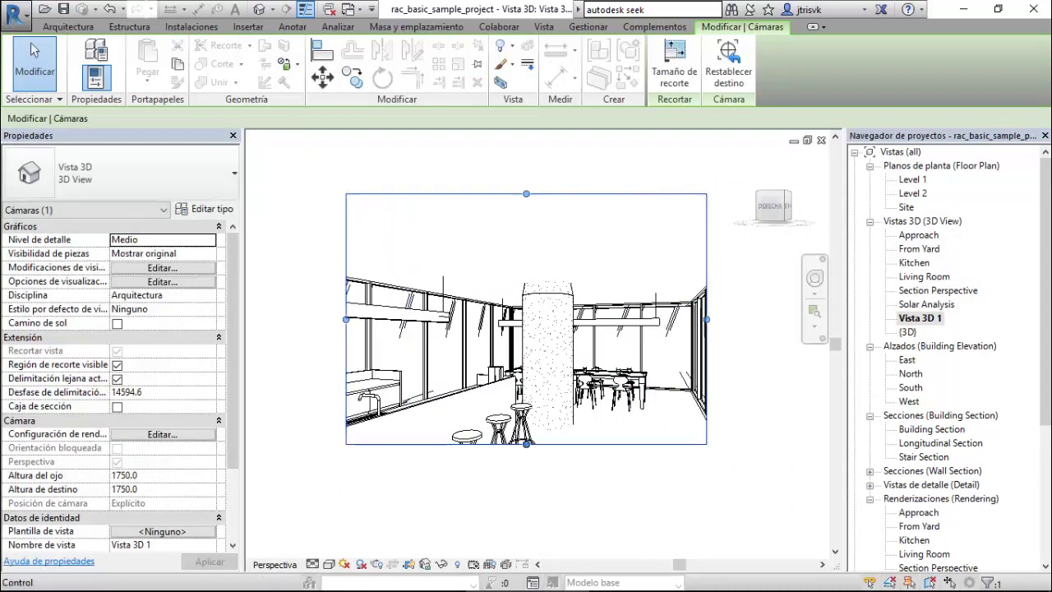
pyautogui.moveTo(526, 444); pyautogui.dragTo(526, 480)
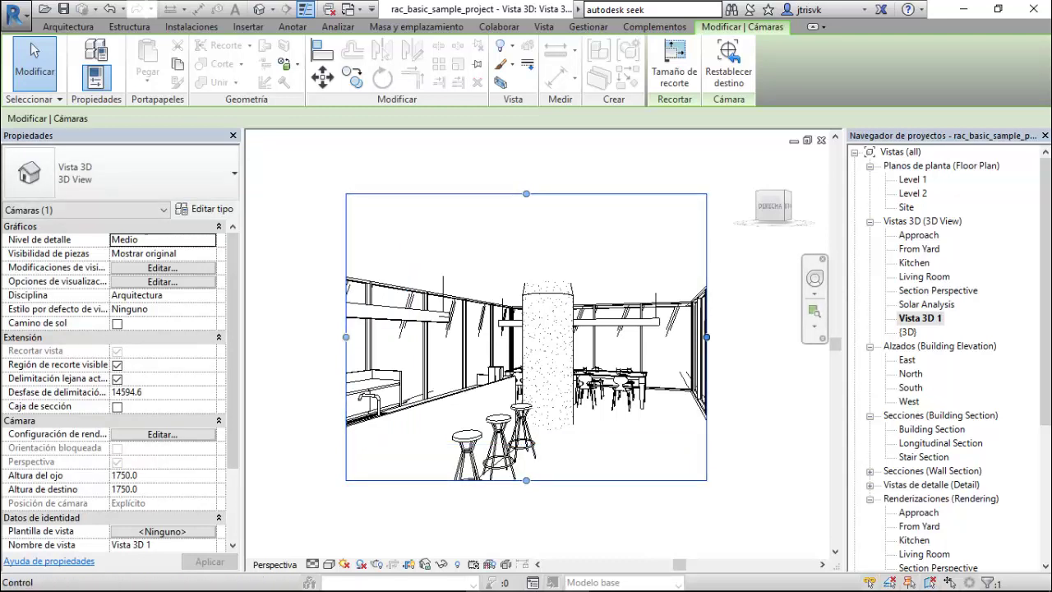
pyautogui.moveTo(707, 337); pyautogui.dragTo(766, 337)
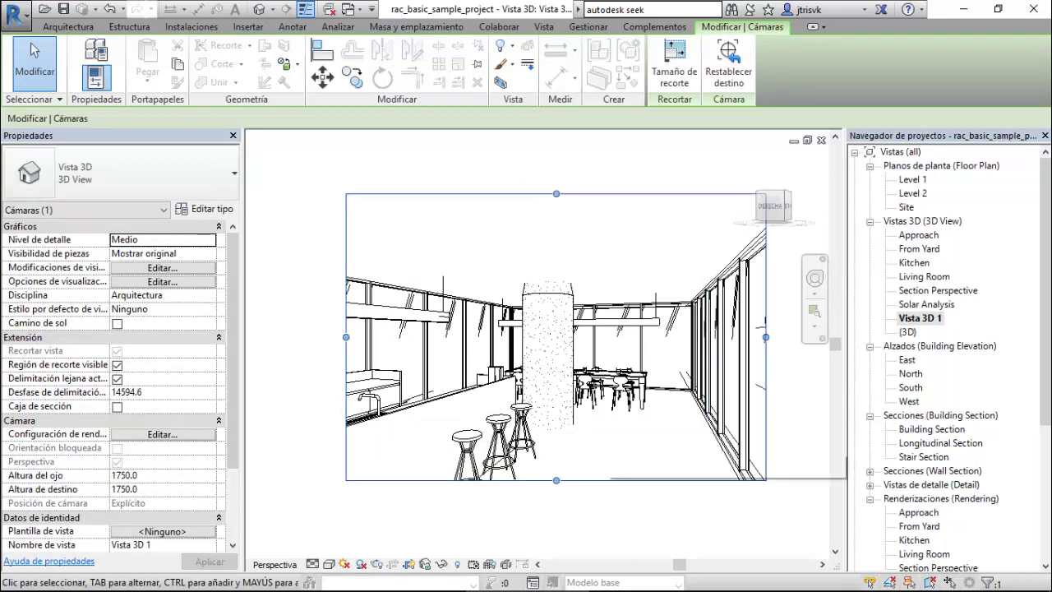
pyautogui.moveTo(557, 480); pyautogui.dragTo(556, 489)
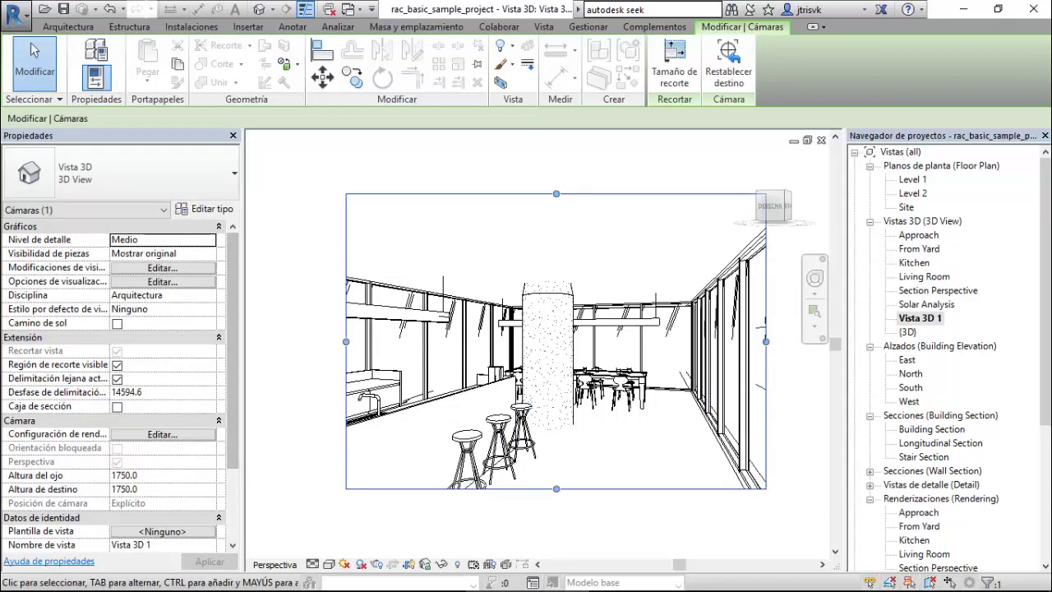
pyautogui.scroll(-1, 307, 270)
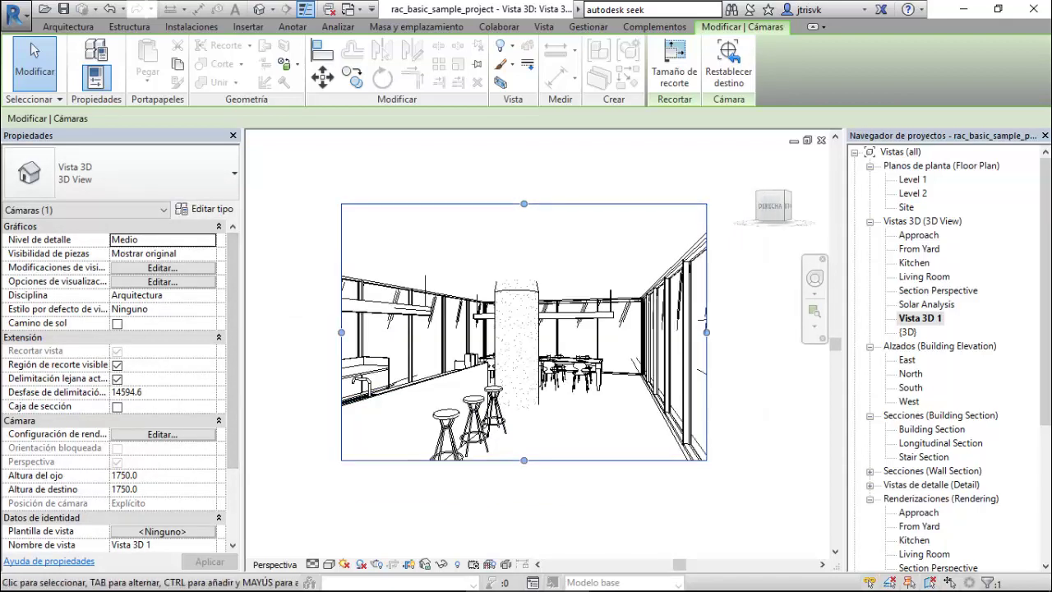
# Set the camera's eye height (Altura del ojo) to 1000 and apply it to Vista 3D 1.
pyautogui.scroll(-3, 233, 346)
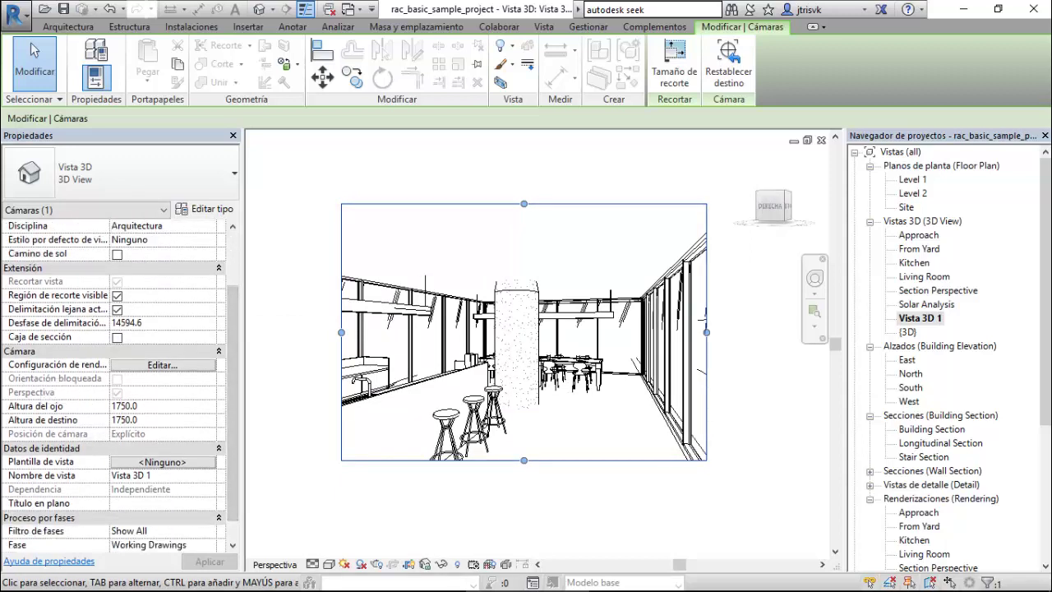
pyautogui.click(93, 406)
pyautogui.write('1000')
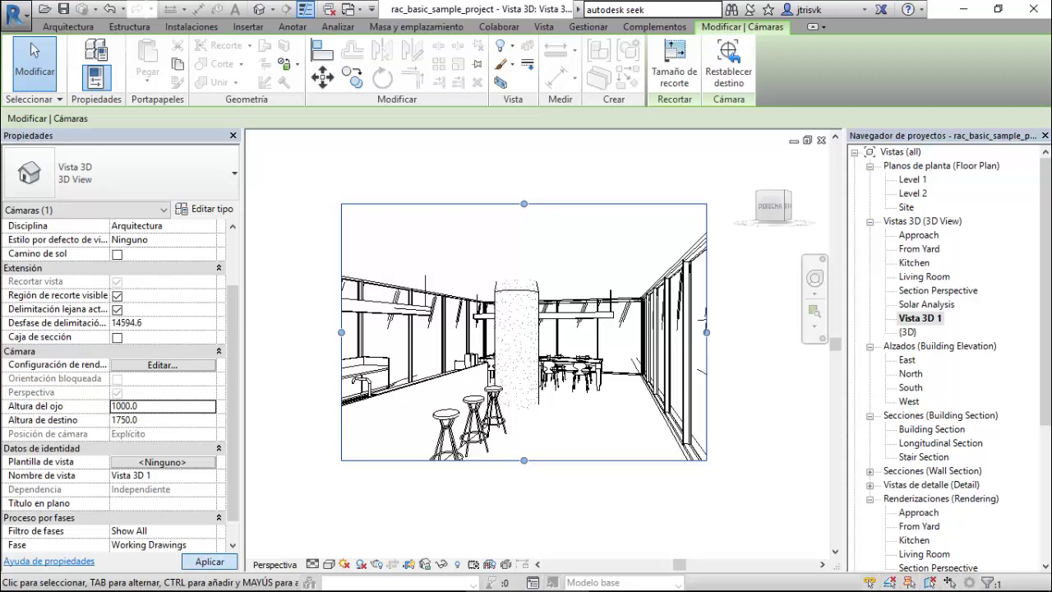
pyautogui.click(210, 561)
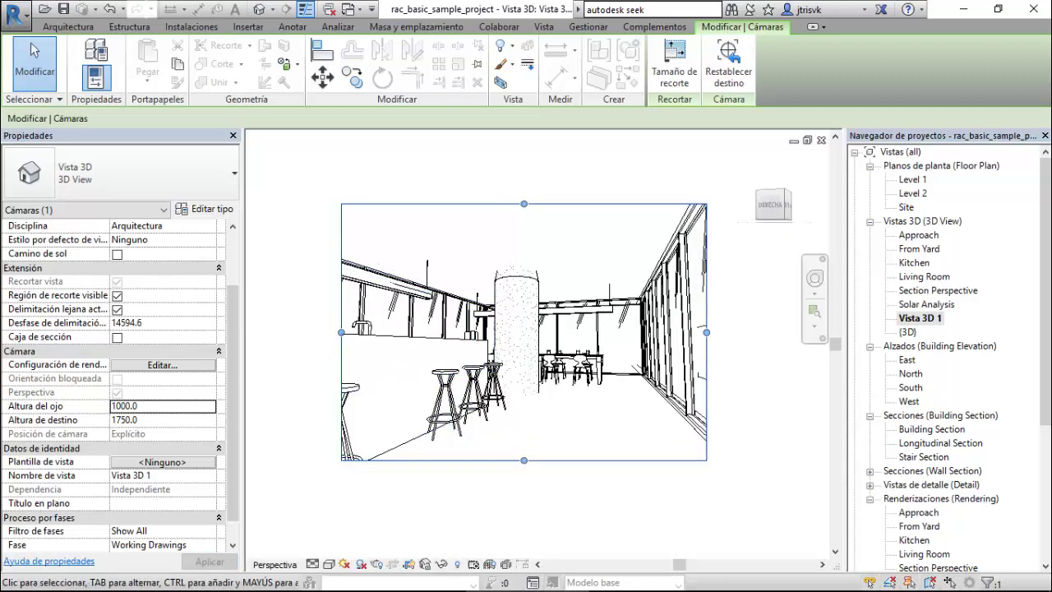
# Set the camera's target height (Altura de destino) to 2500 and apply it to Vista 3D 1.
pyautogui.click(156, 420)
pyautogui.doubleClick(125, 420)
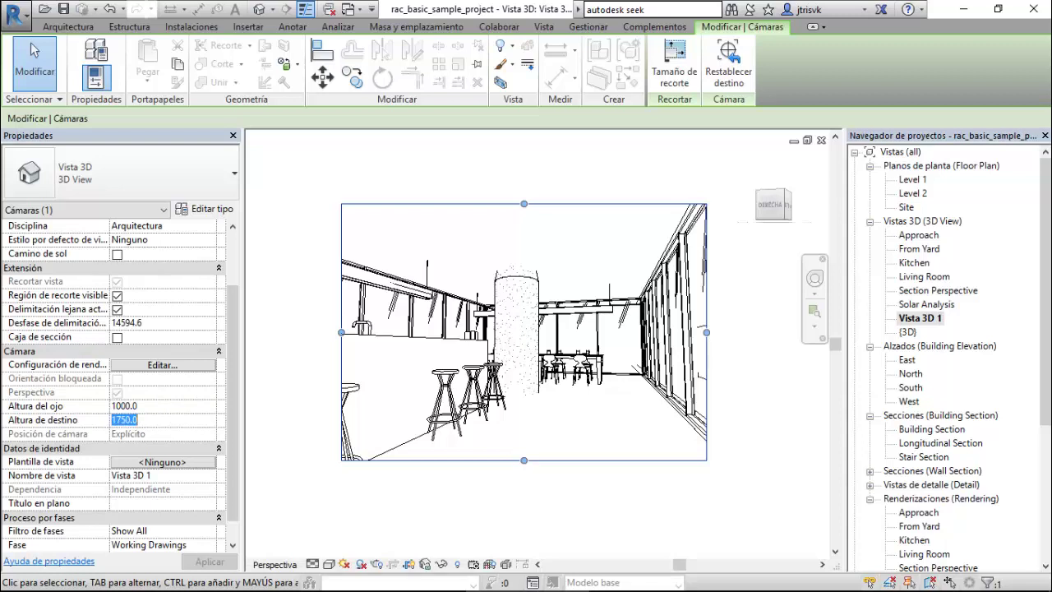
pyautogui.write('2500')
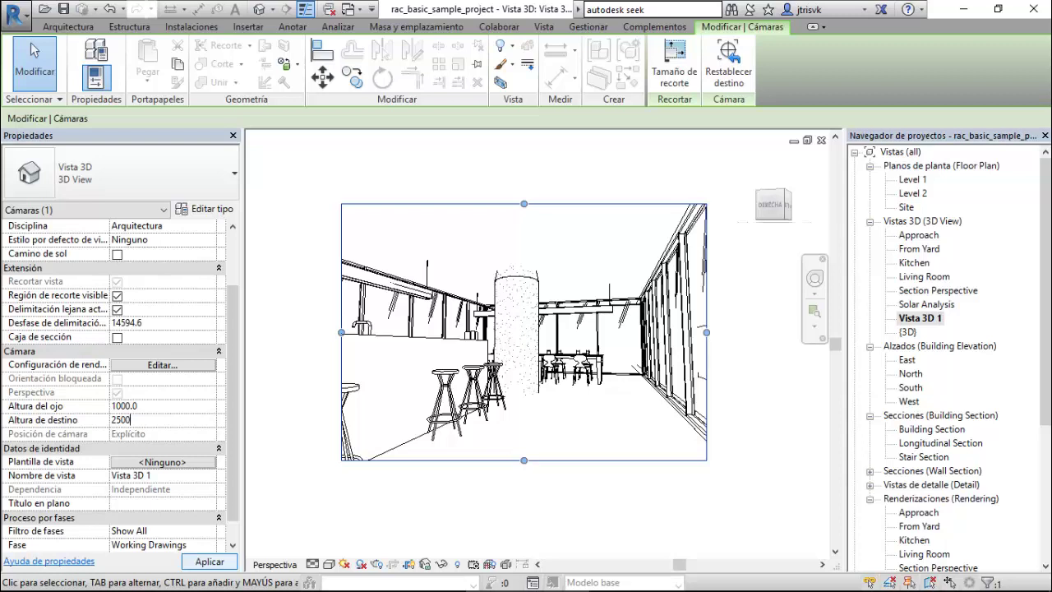
pyautogui.press('Return')
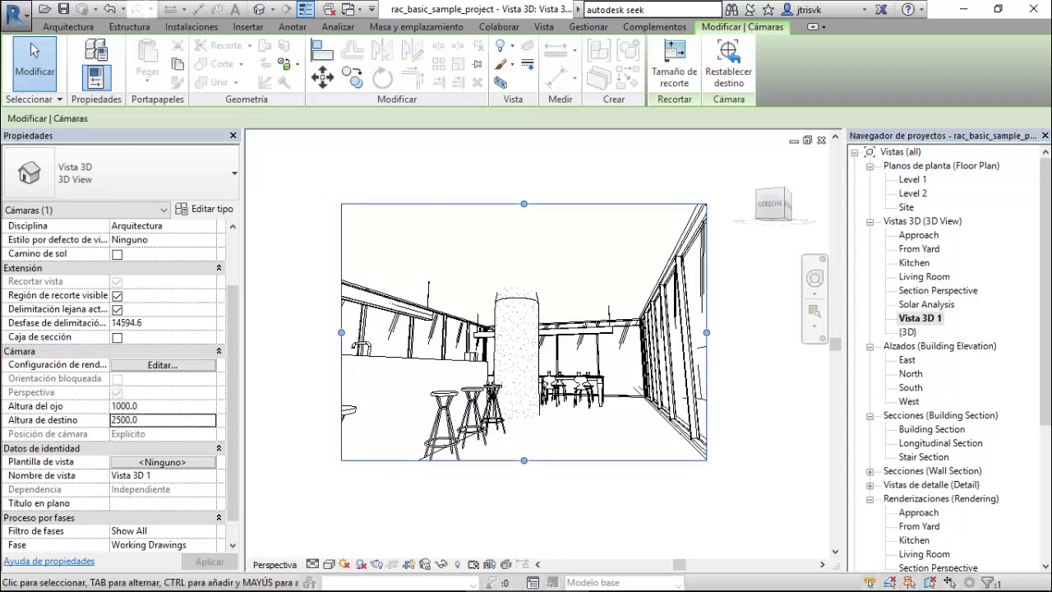
pyautogui.hotkey('ctrl', 'z')
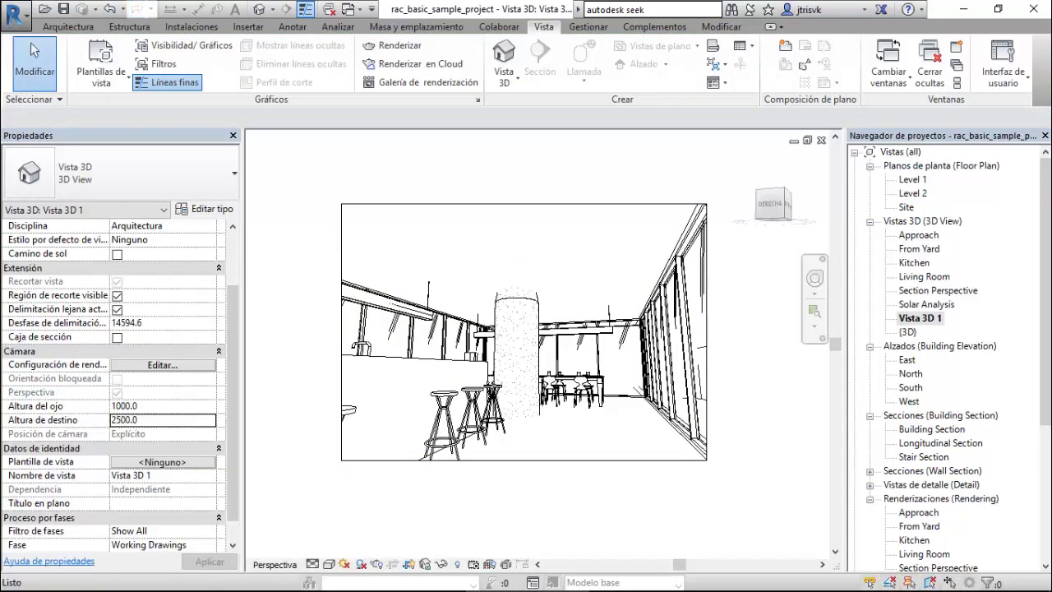
pyautogui.hotkey('ctrl', 'y')
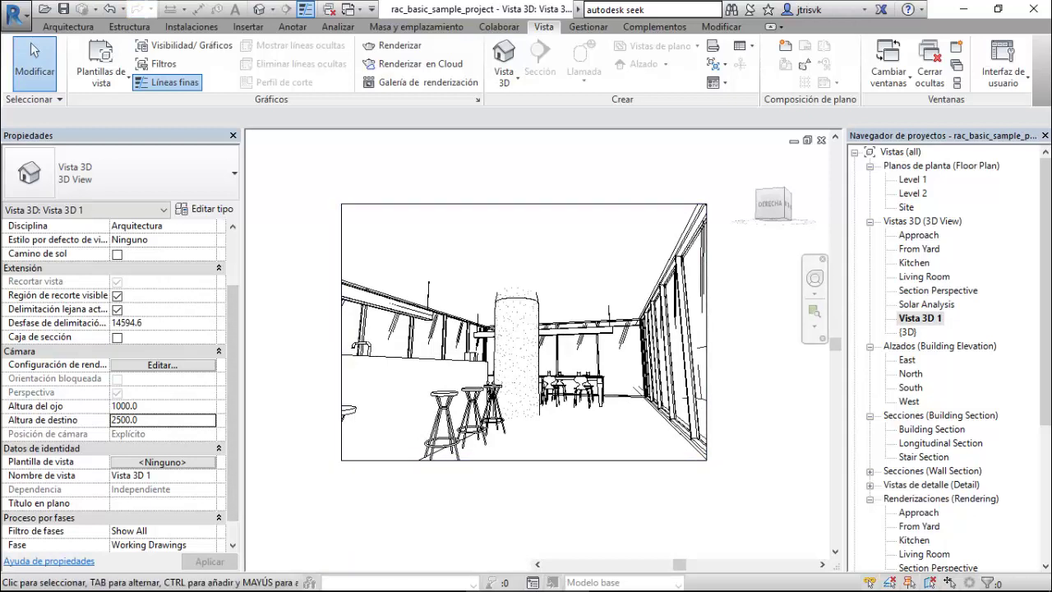
# Review the render settings of the Vista 3D 1 camera view without changing them.
pyautogui.click(162, 364)
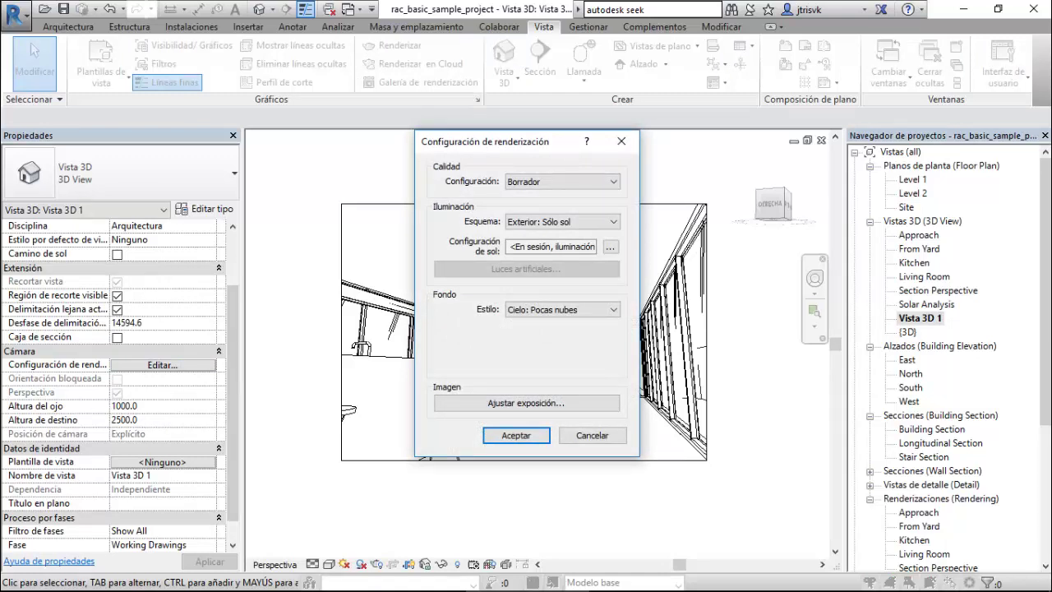
pyautogui.click(591, 435)
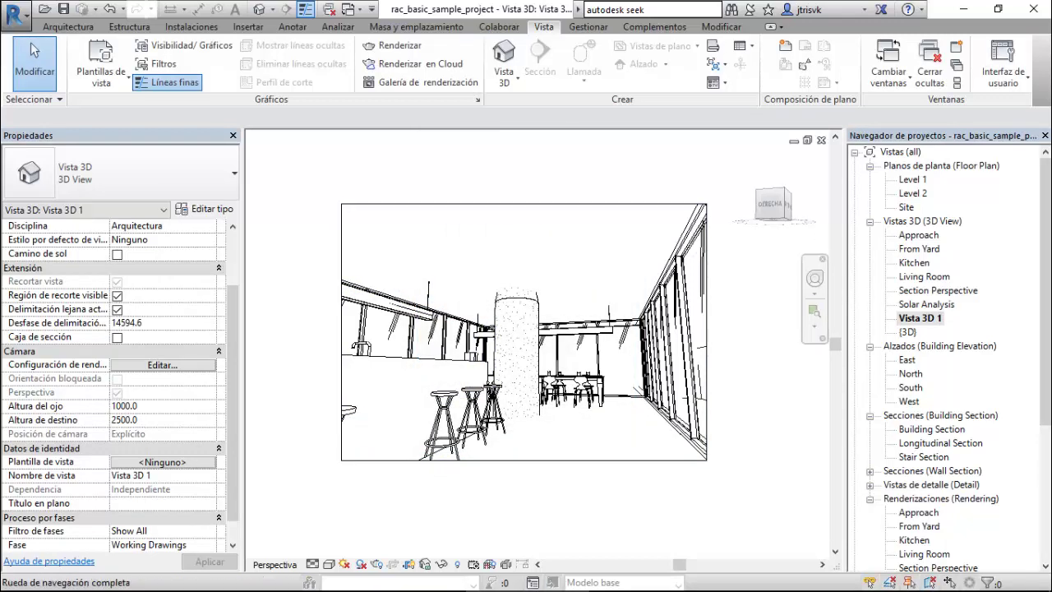
# Switch to the {3D} view and check its visibility/graphics overrides for model categories without changing them.
pyautogui.doubleClick(907, 332)
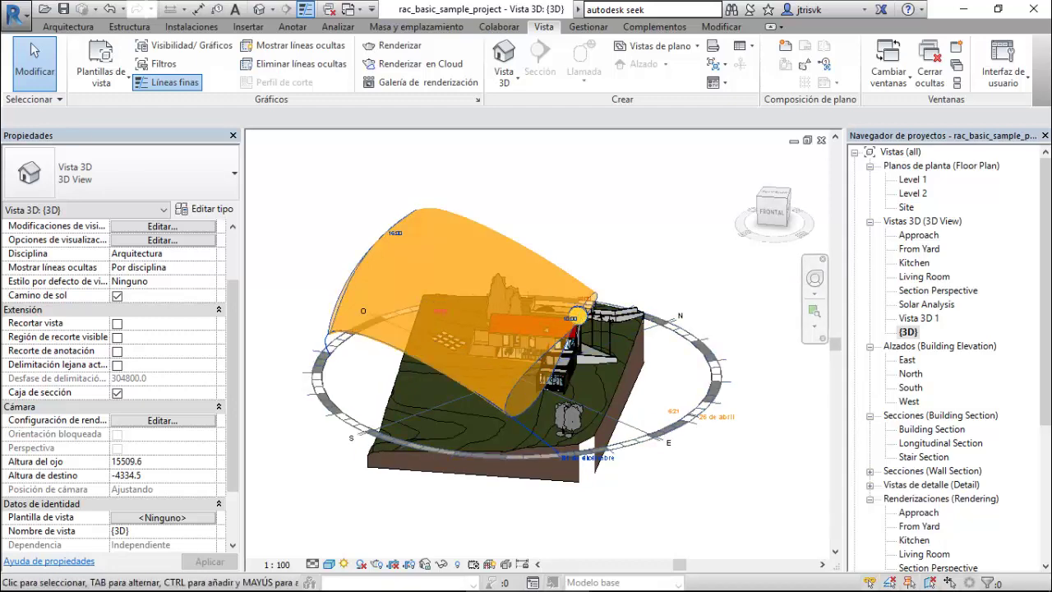
pyautogui.scroll(-1, 277, 348)
pyautogui.scroll(1, 296, 353)
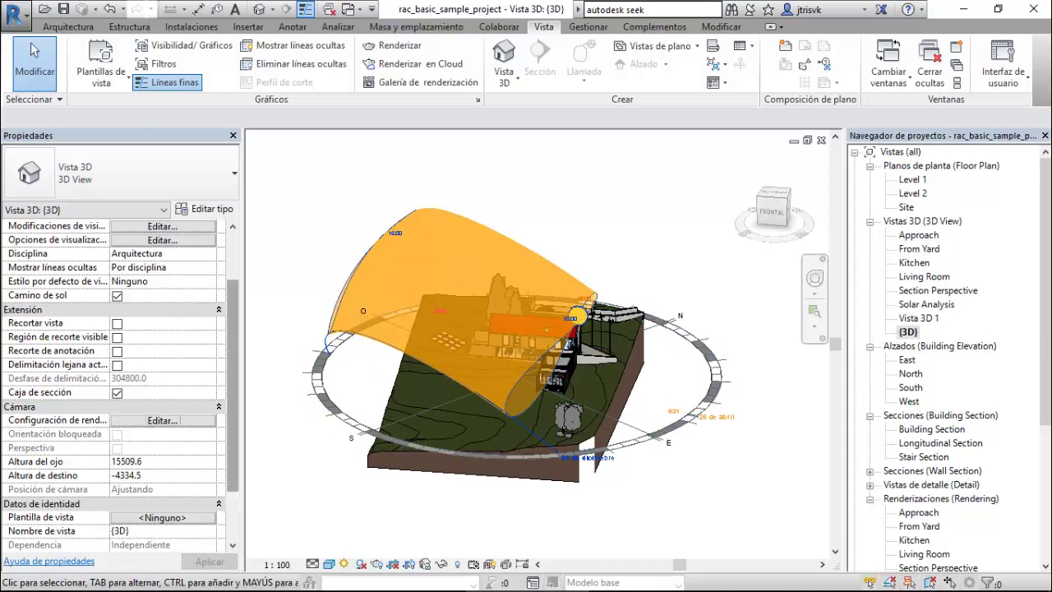
pyautogui.scroll(2, 115, 386)
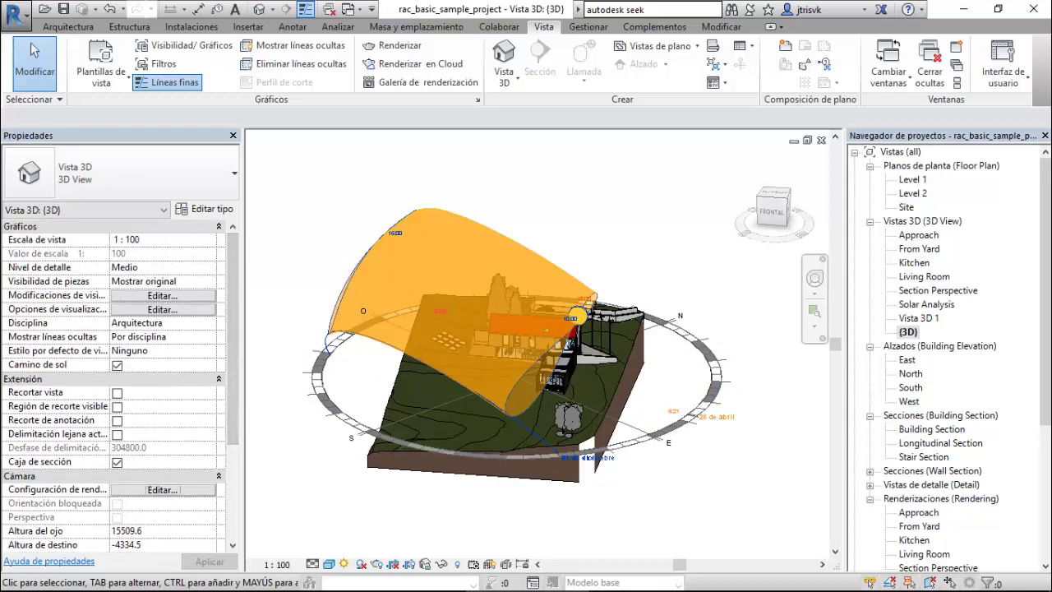
pyautogui.click(162, 295)
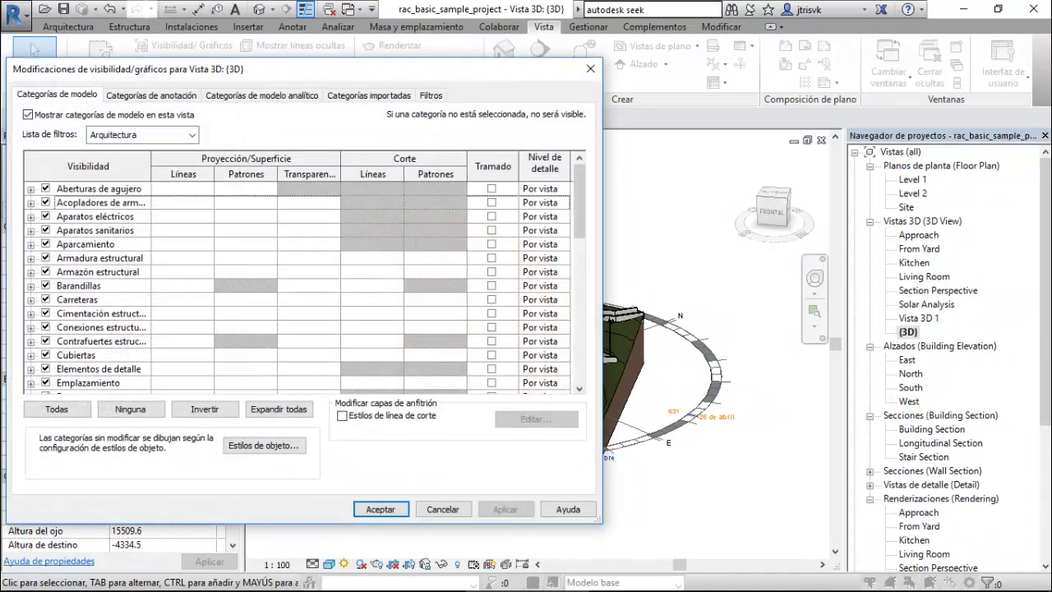
pyautogui.click(442, 509)
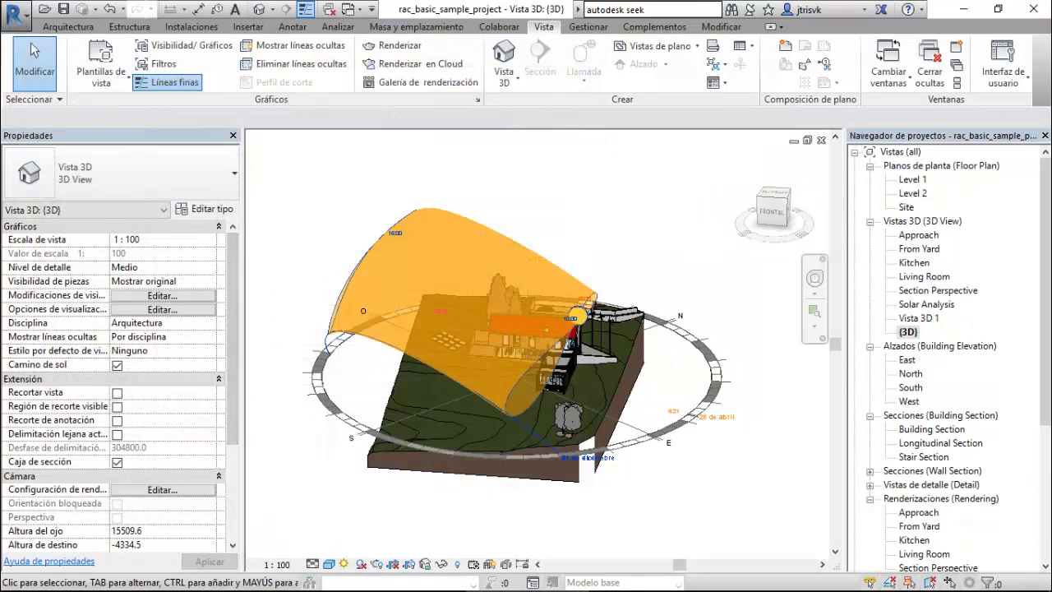
# Enable cast shadows (Proyectar sombras) and ambient shadows (Mostrar sombras ambientales) in the {3D} view's graphic display options and apply them.
pyautogui.click(162, 309)
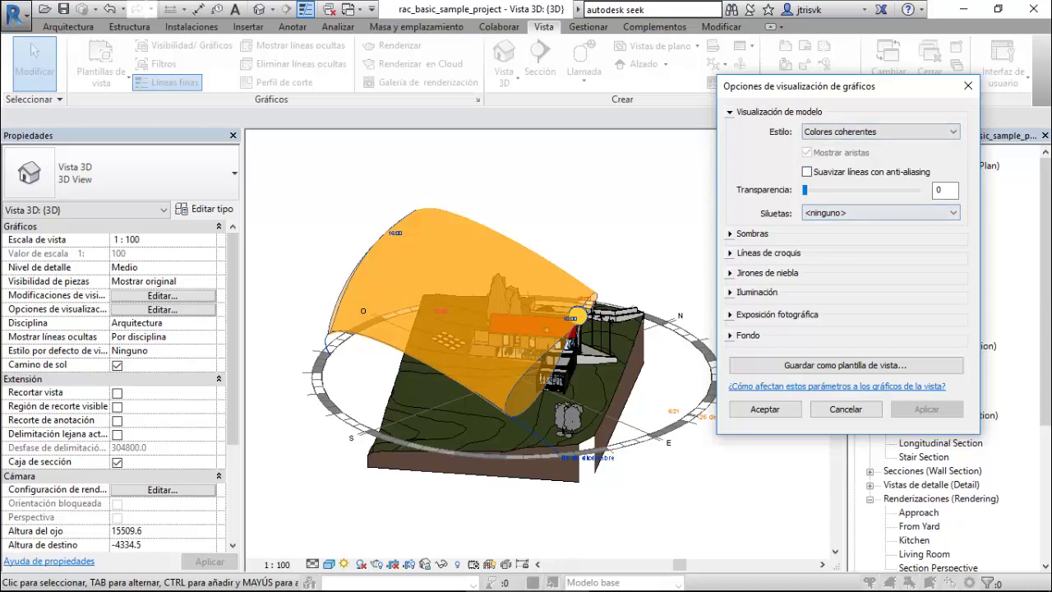
pyautogui.click(730, 235)
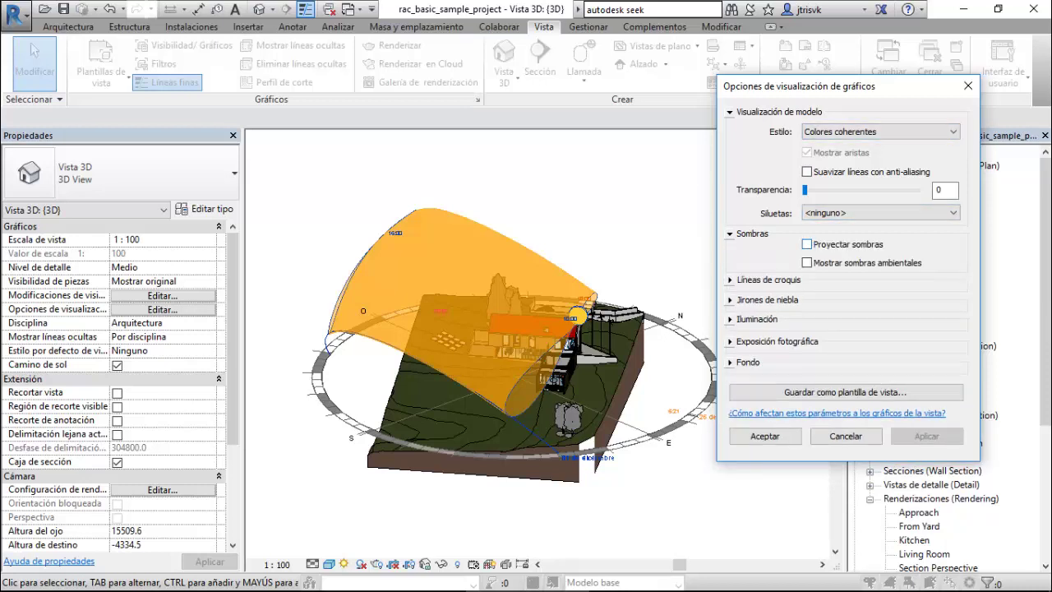
pyautogui.click(807, 244)
pyautogui.click(807, 262)
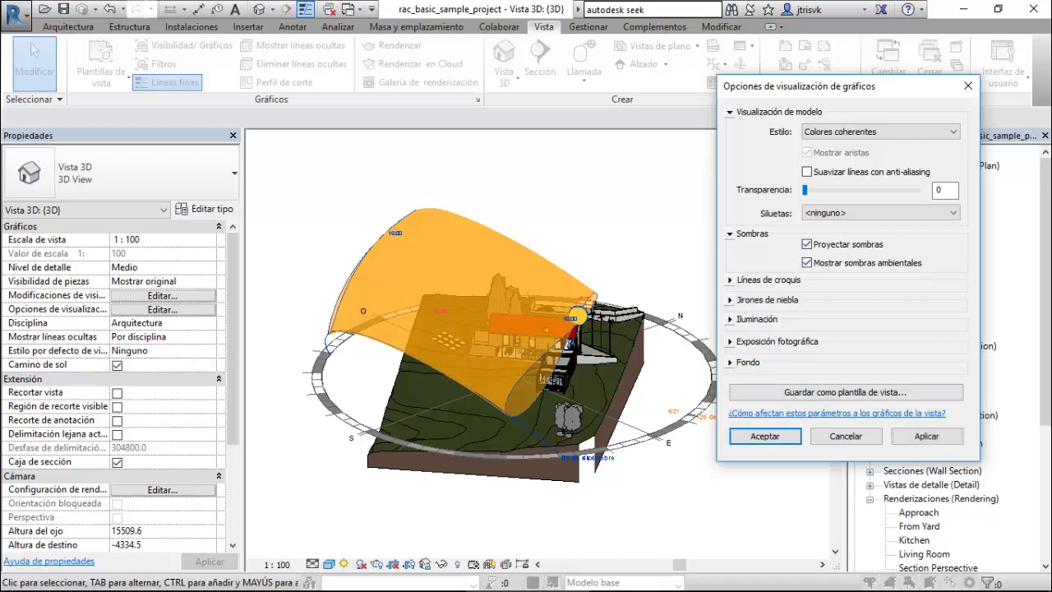
pyautogui.click(926, 436)
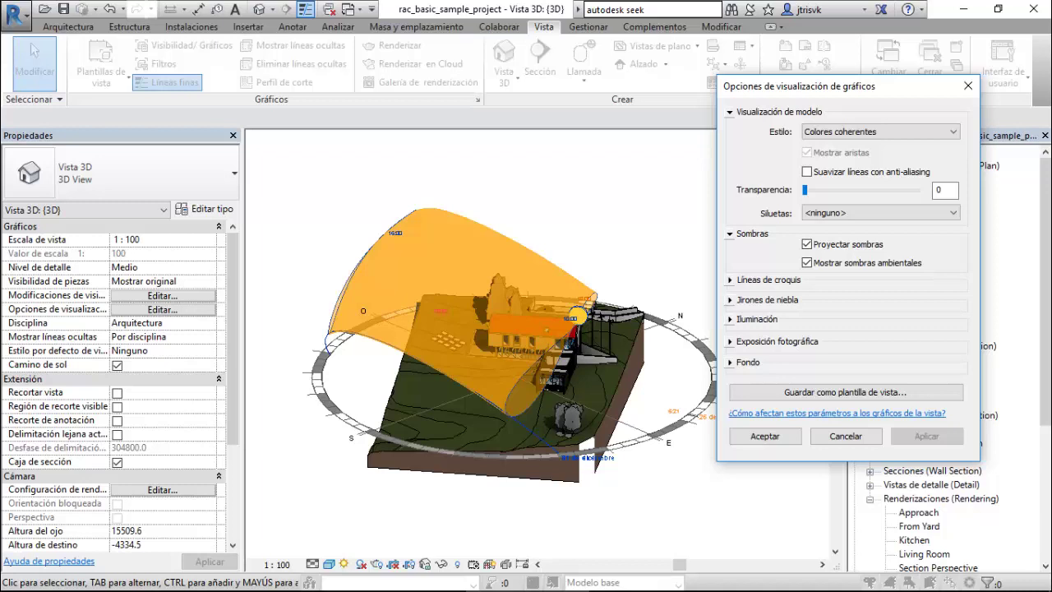
# Examine the sketchy lines (Líneas de croquis) and depth cueing (Jirones de niebla) options of the {3D} view.
pyautogui.click(730, 280)
pyautogui.click(730, 280)
pyautogui.click(730, 300)
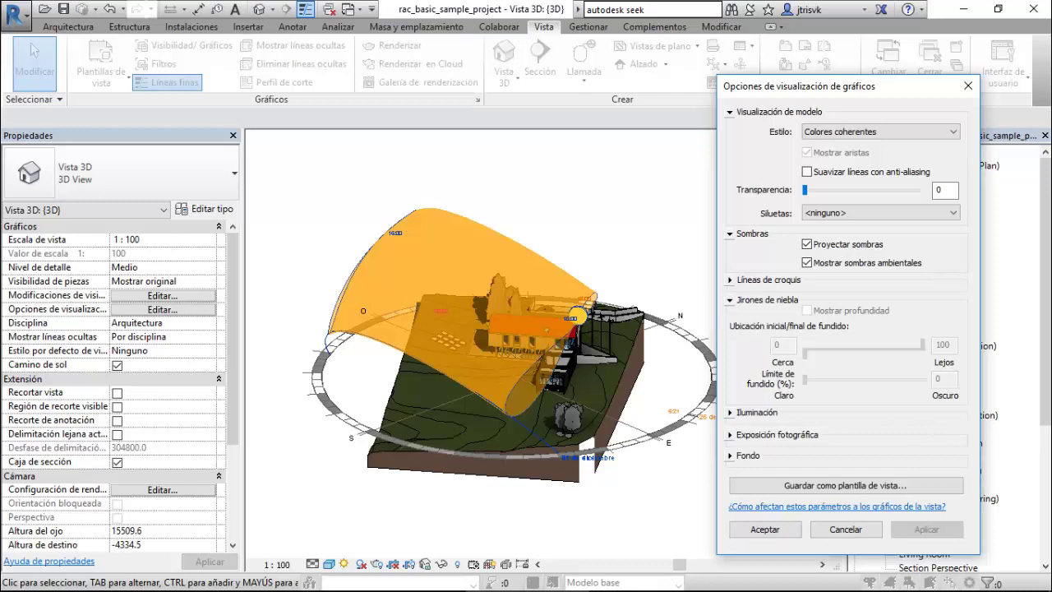
pyautogui.click(730, 300)
# Set the view's lighting to Sol 43, Luz ambiental 15 and Sombras 35, and check the photographic exposure options.
pyautogui.click(730, 319)
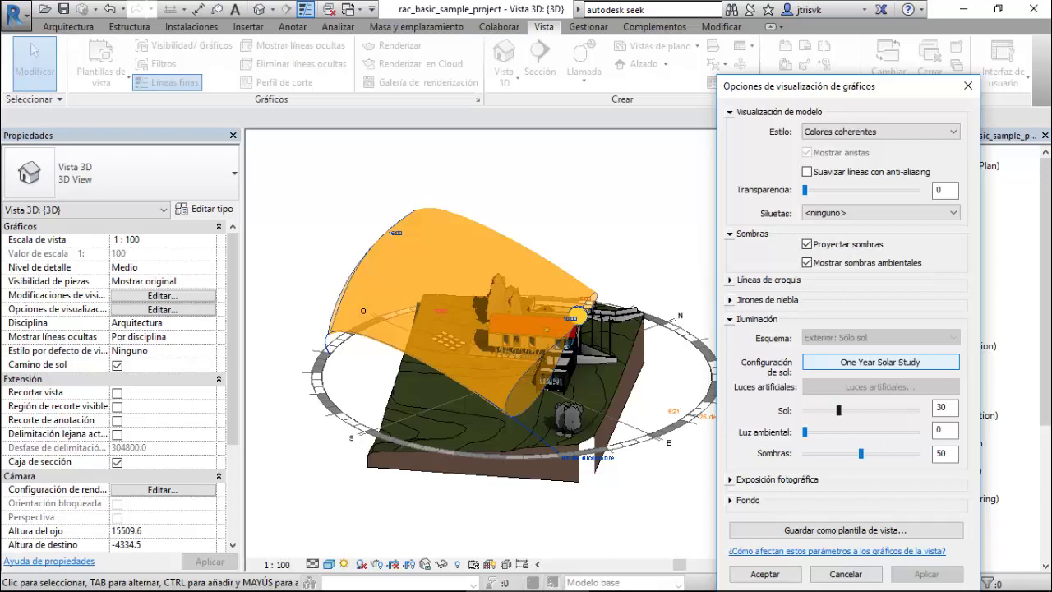
pyautogui.moveTo(839, 410); pyautogui.dragTo(845, 453)
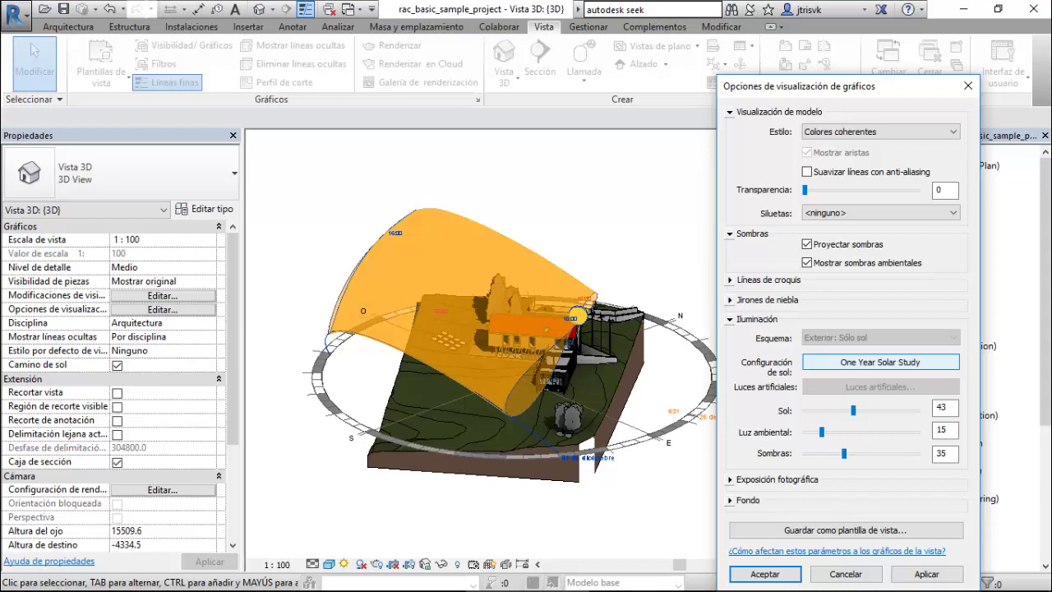
pyautogui.click(730, 480)
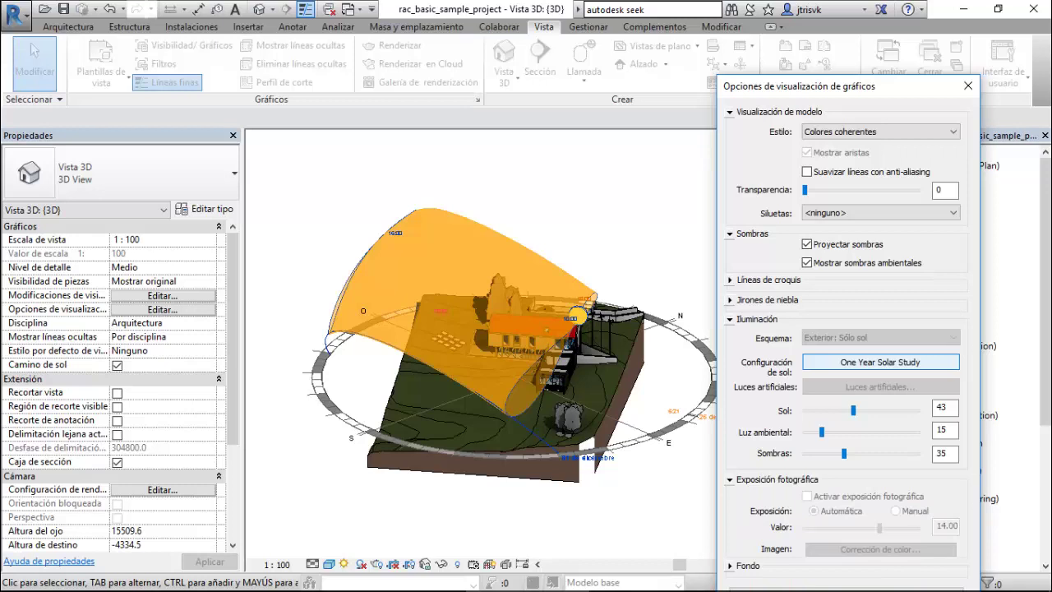
pyautogui.click(730, 480)
# Set the {3D} view's background (Fondo) to Cielo and apply it.
pyautogui.click(729, 500)
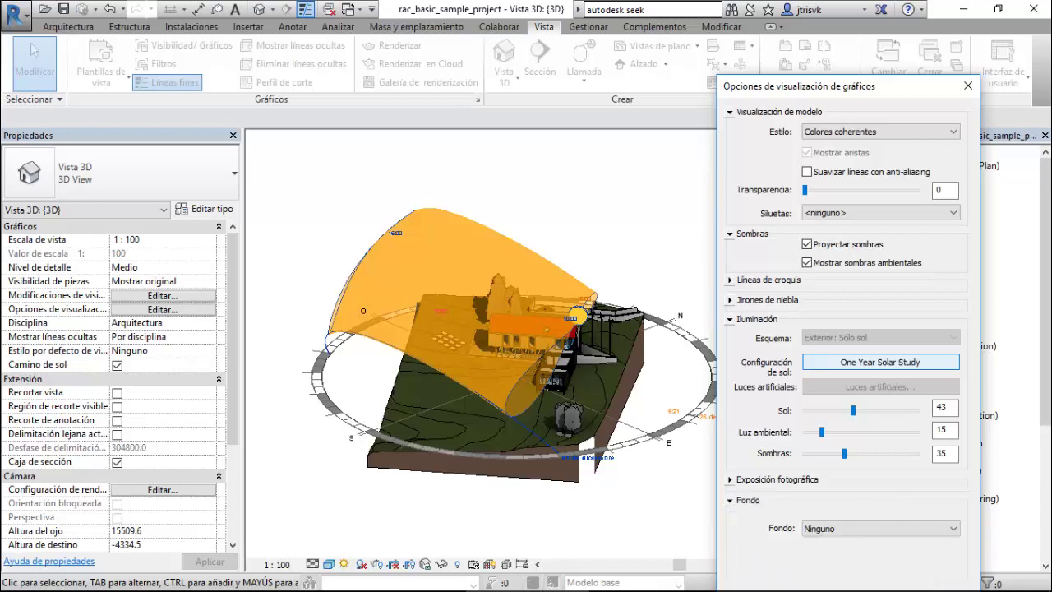
pyautogui.click(730, 319)
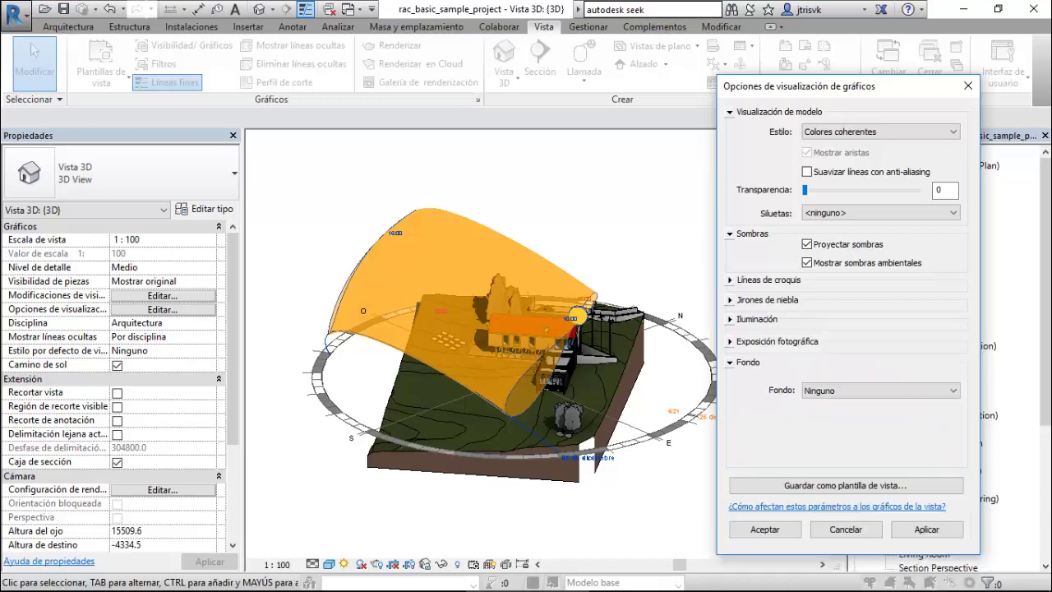
pyautogui.click(730, 233)
pyautogui.click(730, 112)
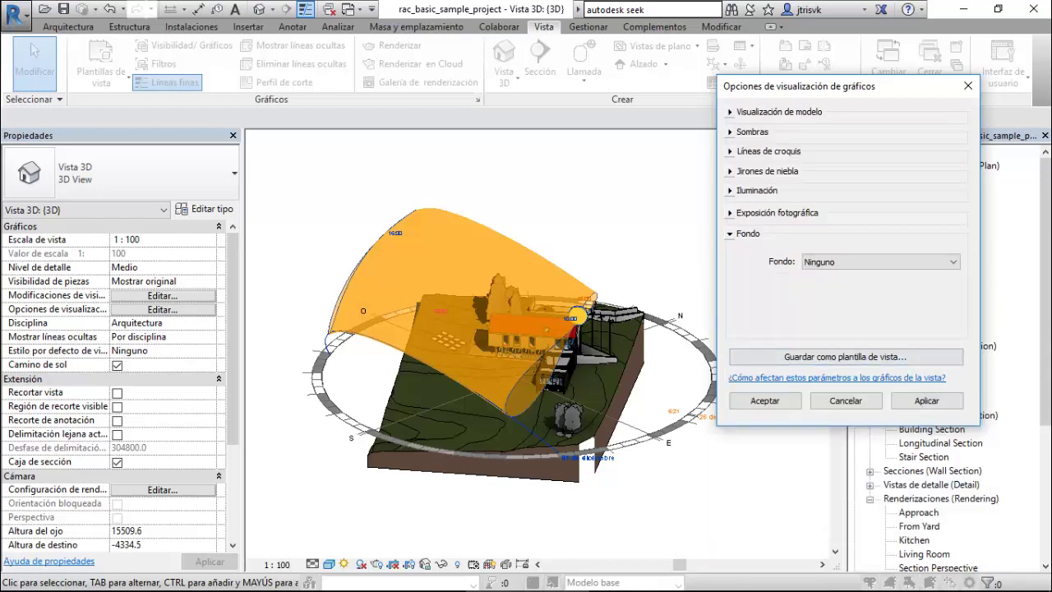
pyautogui.click(880, 261)
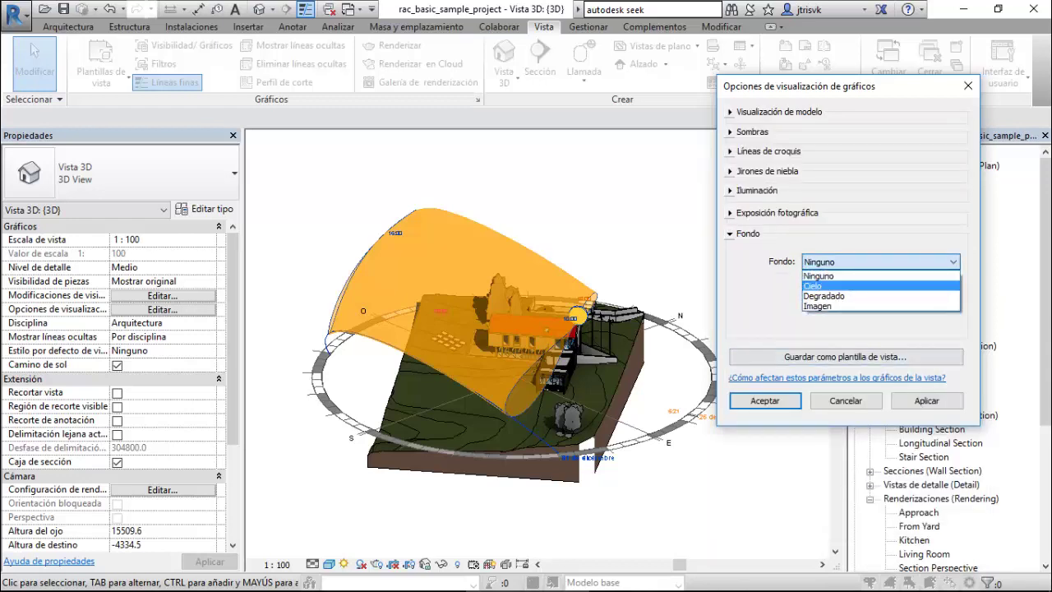
pyautogui.click(838, 286)
pyautogui.click(928, 401)
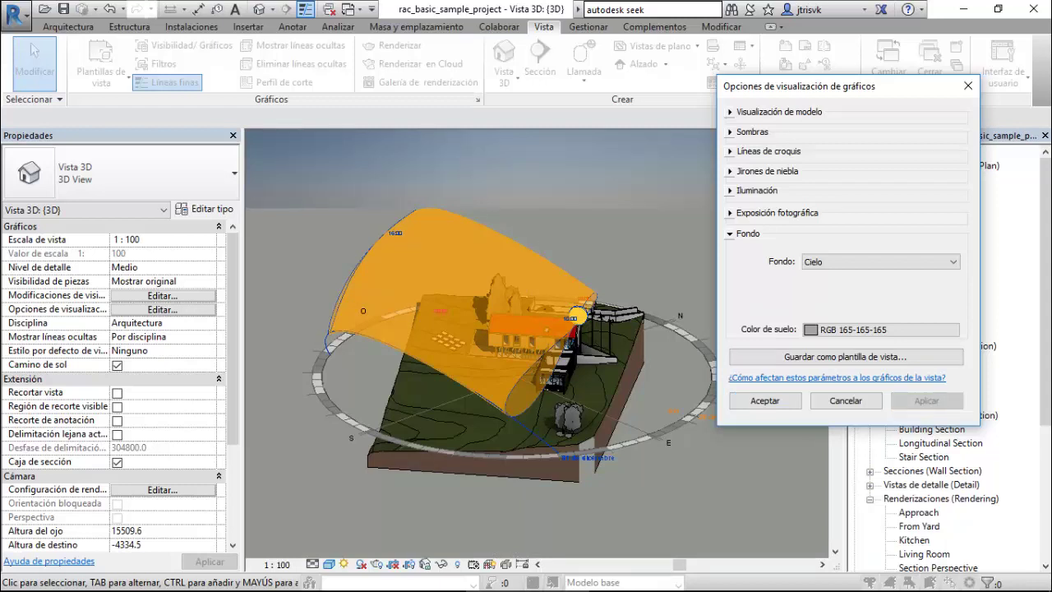
# Change the sky background's ground colour (Color de suelo) to green (Verde) and apply it.
pyautogui.click(881, 329)
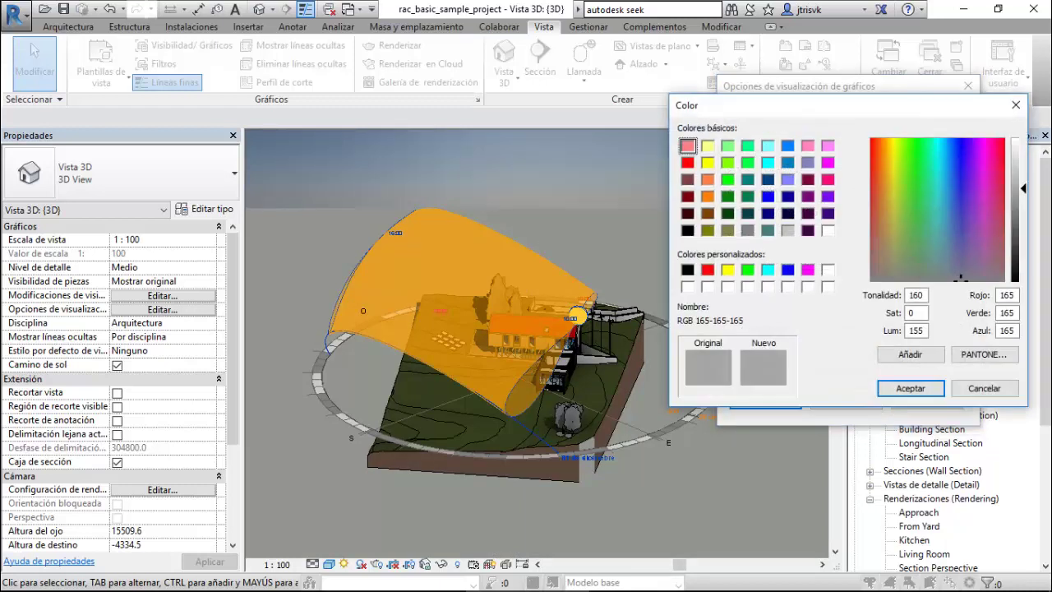
pyautogui.click(728, 180)
pyautogui.click(911, 388)
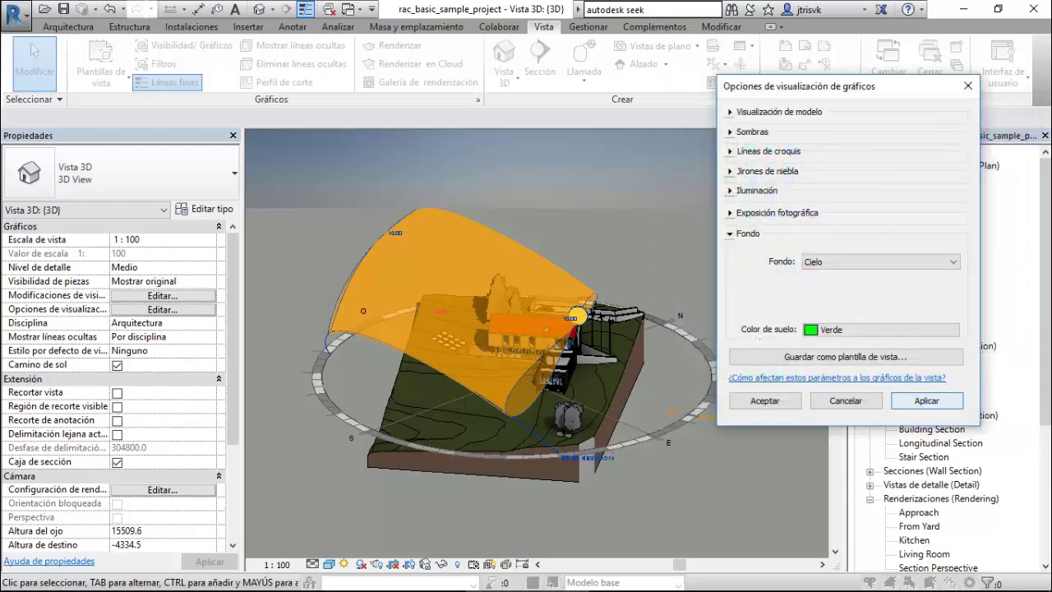
pyautogui.click(926, 401)
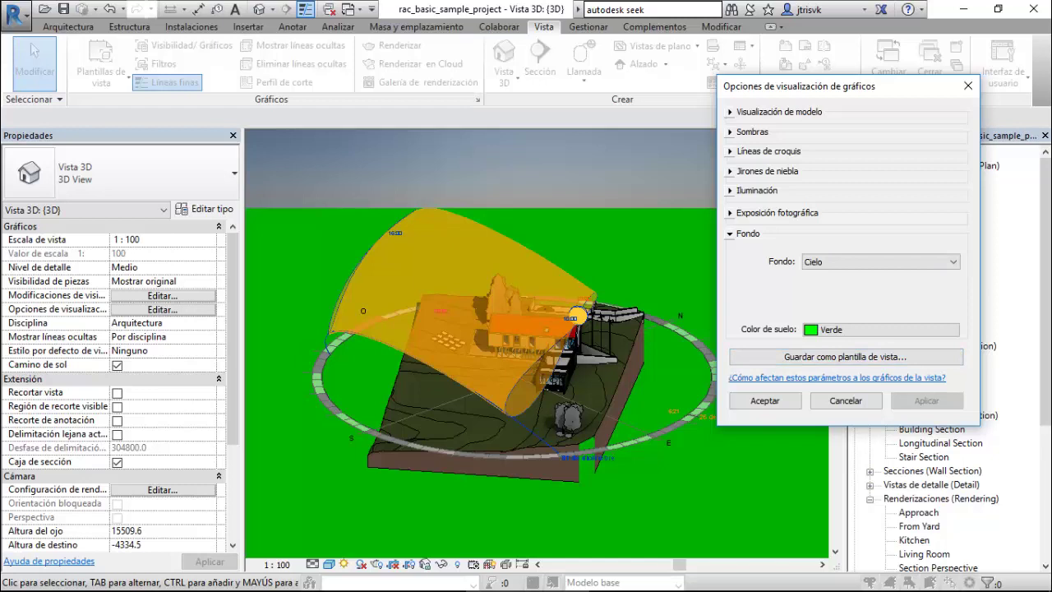
# Change the background type to Imagen and load the molveno JPG file from the desktop as the background image.
pyautogui.click(881, 261)
pyautogui.click(855, 305)
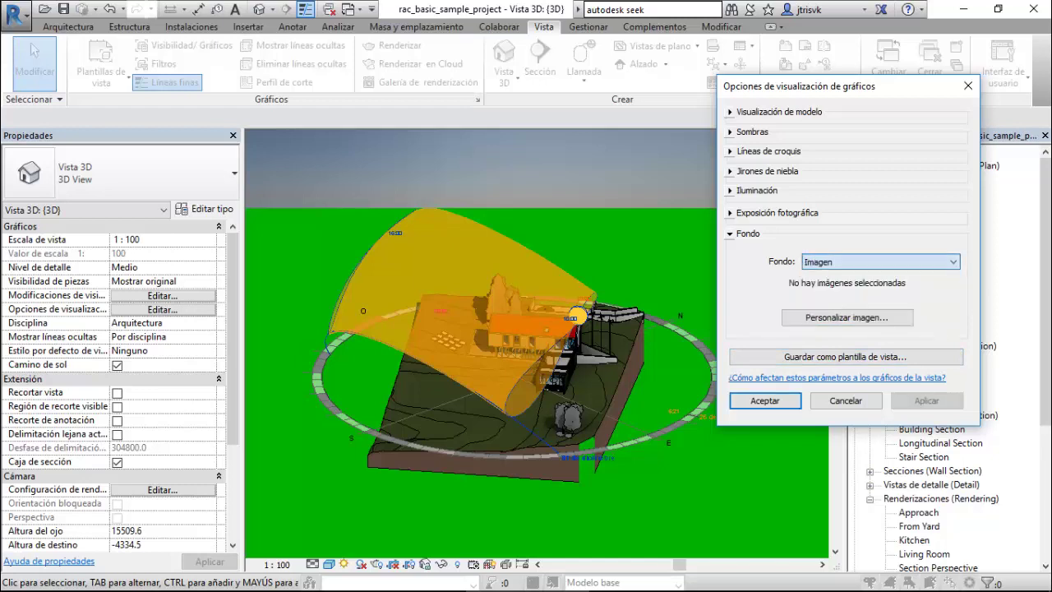
pyautogui.click(847, 317)
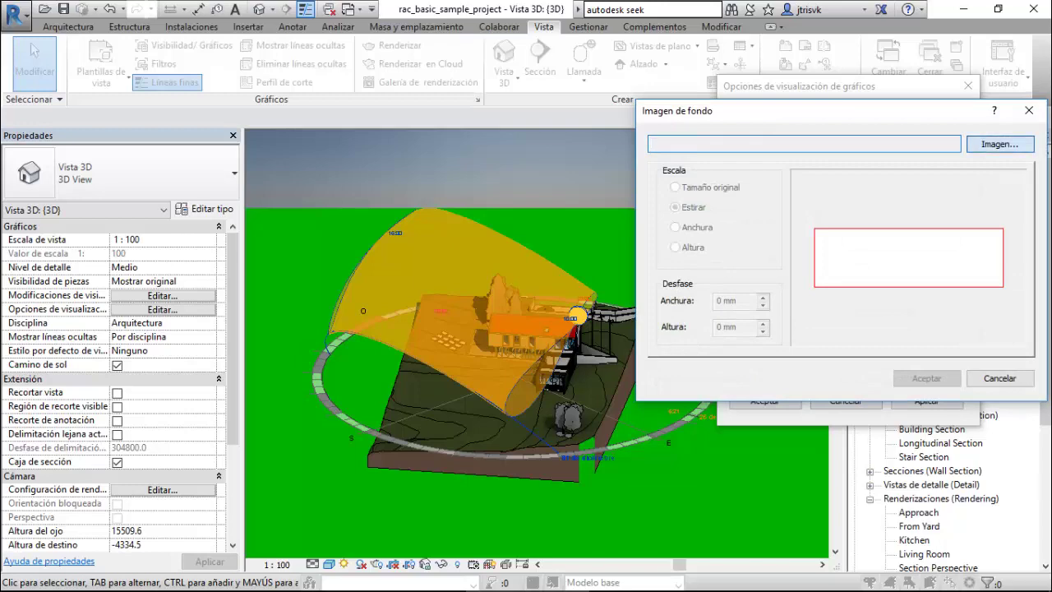
pyautogui.click(999, 144)
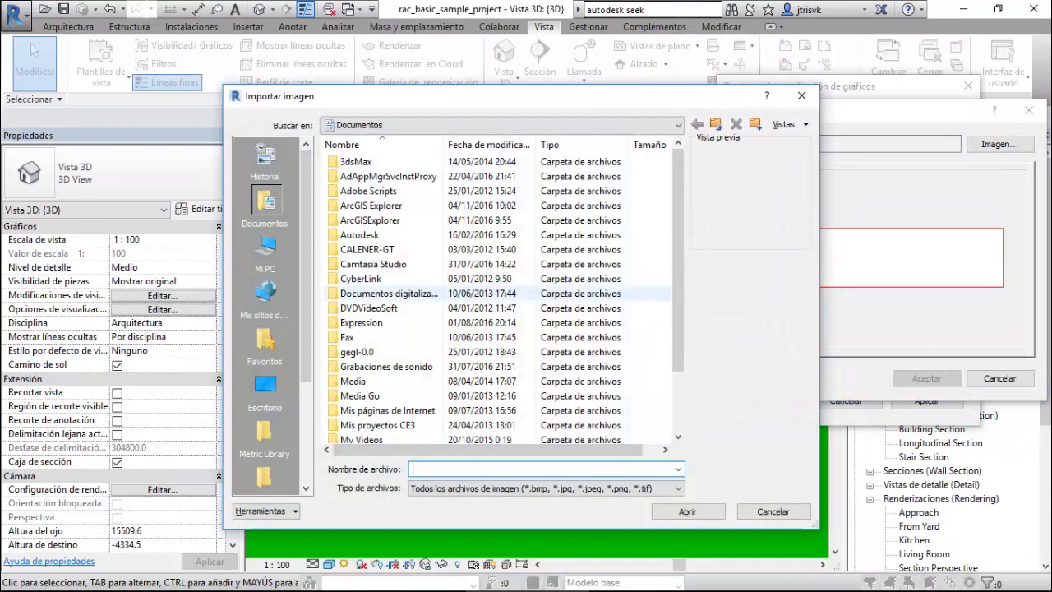
pyautogui.click(265, 386)
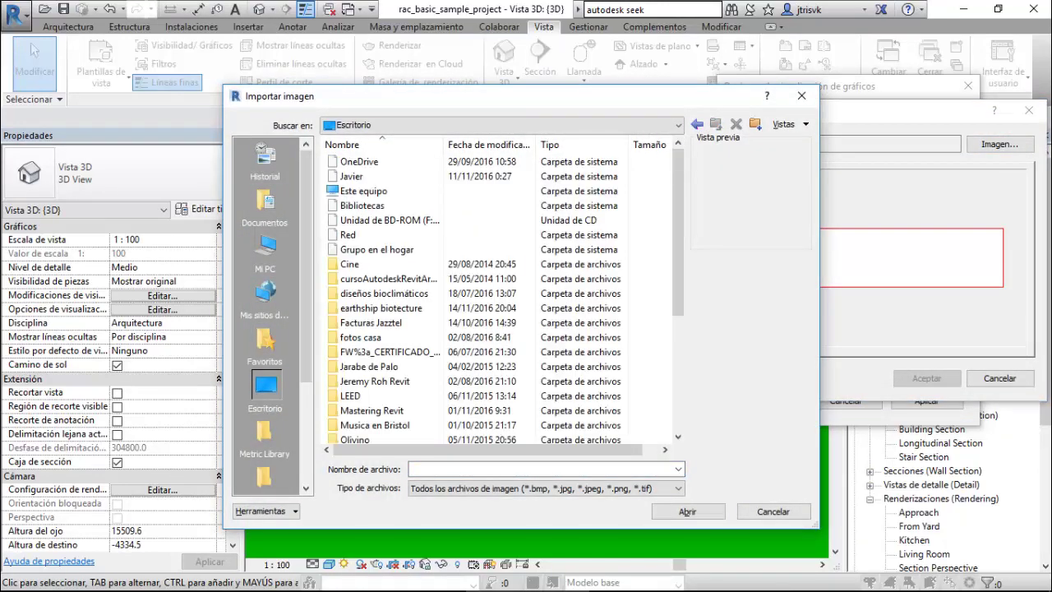
pyautogui.scroll(-5, 493, 296)
pyautogui.click(358, 382)
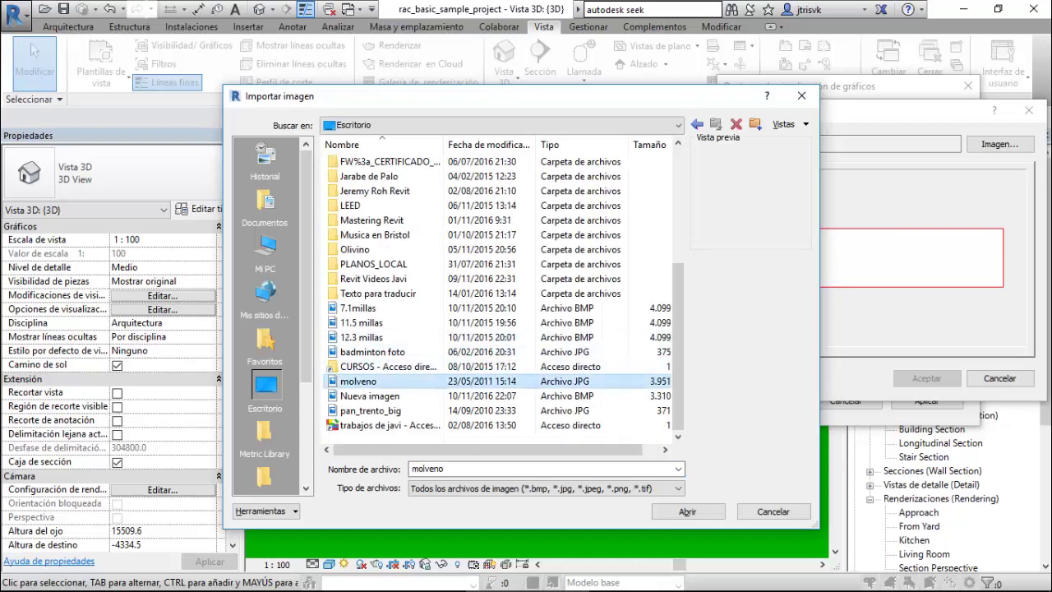
pyautogui.click(687, 511)
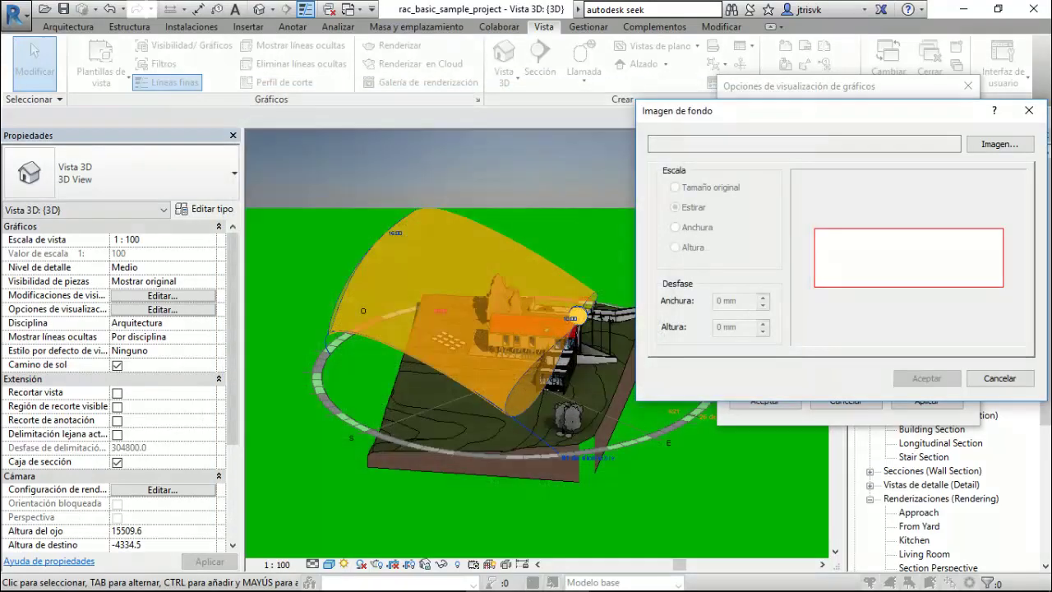
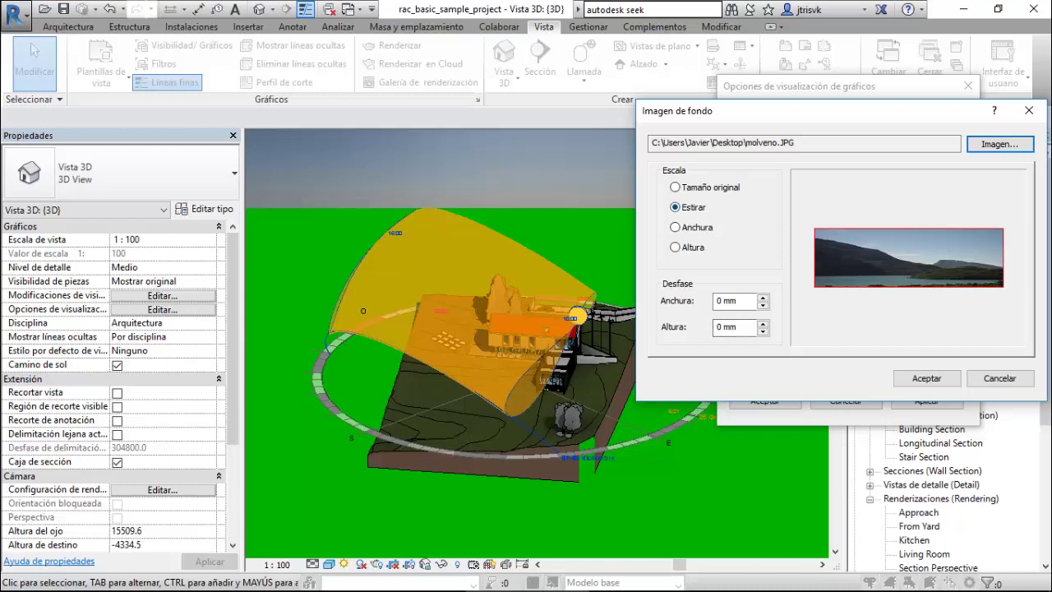
# Compare the scale options for the molveno background image, set Escala to Anchura and apply the background to the {3D} view.
pyautogui.click(676, 187)
pyautogui.click(675, 207)
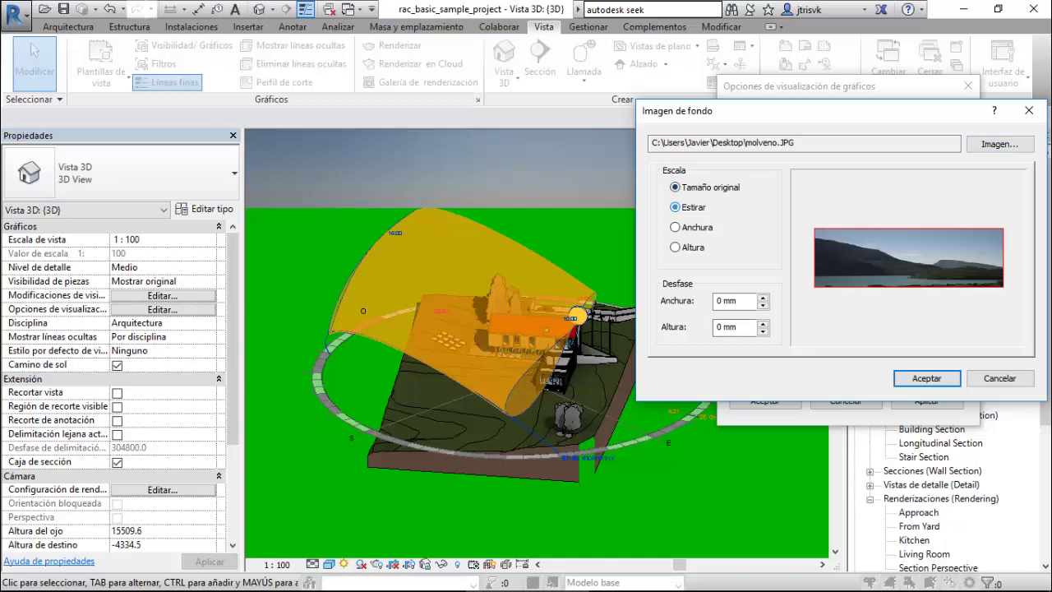
pyautogui.click(676, 227)
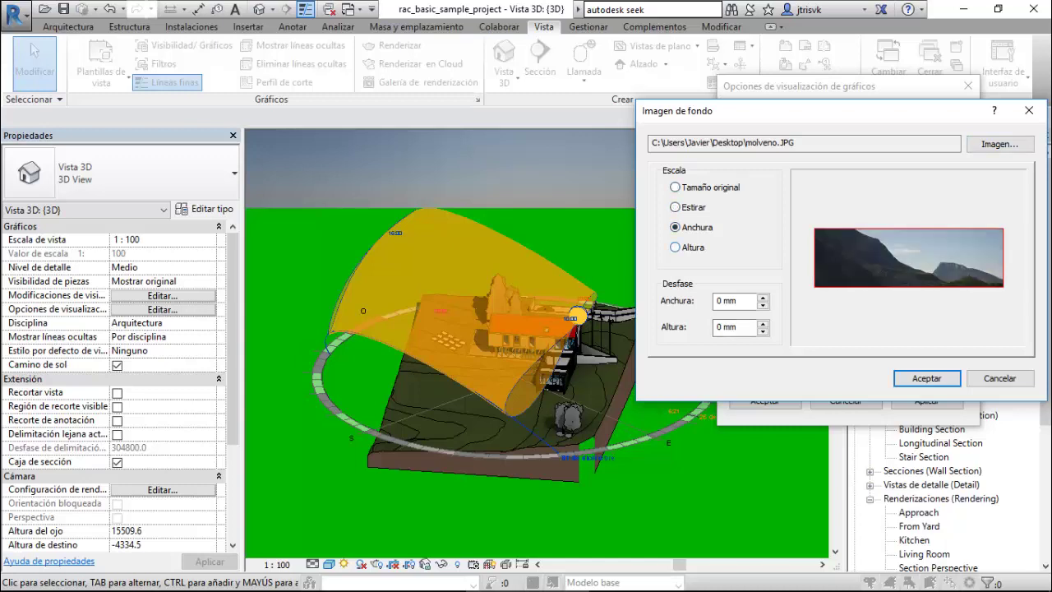
pyautogui.click(676, 248)
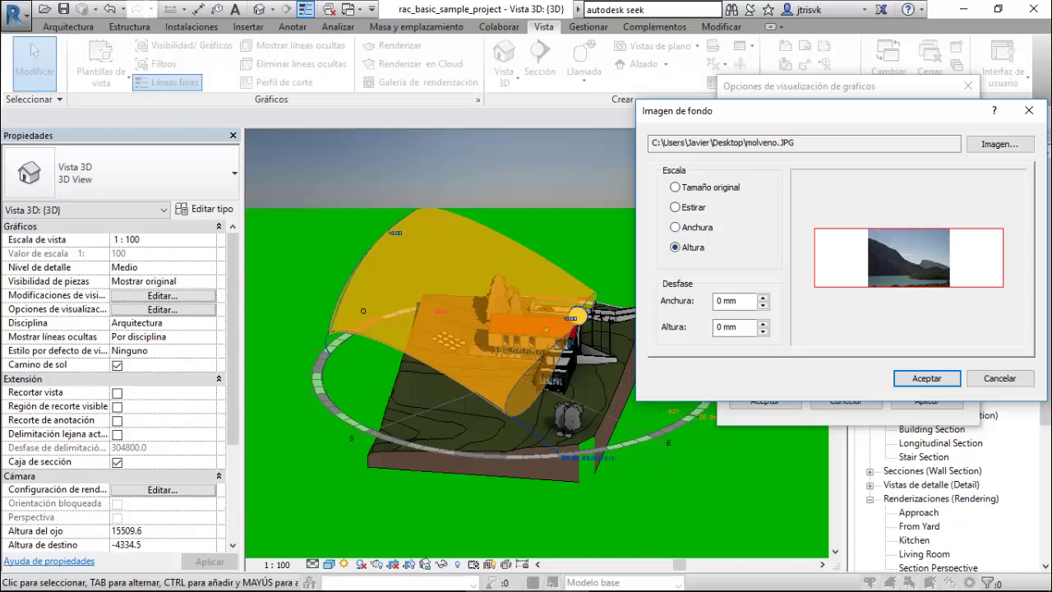
pyautogui.click(676, 227)
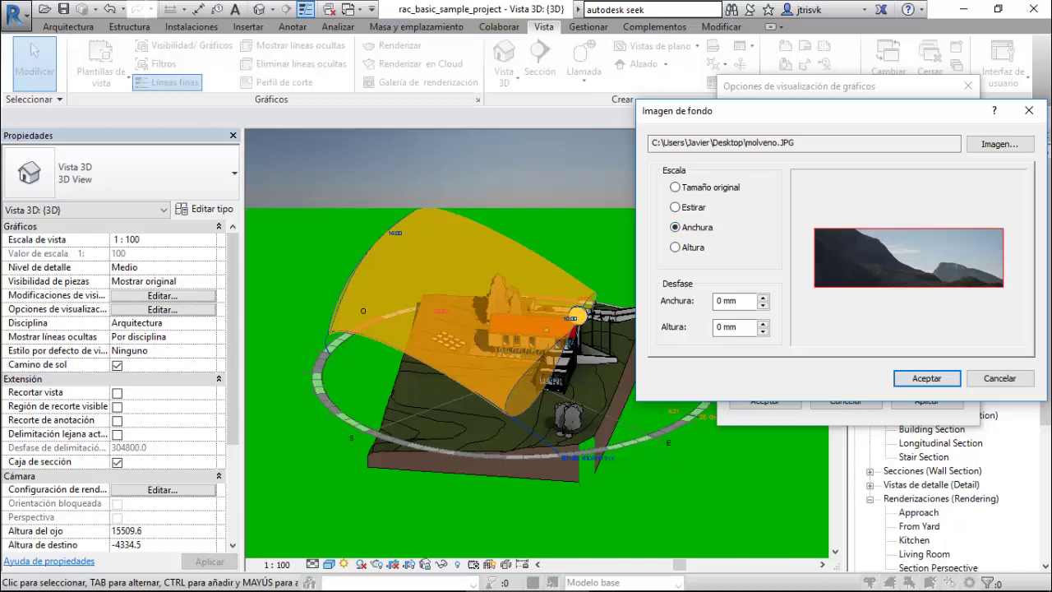
pyautogui.click(928, 378)
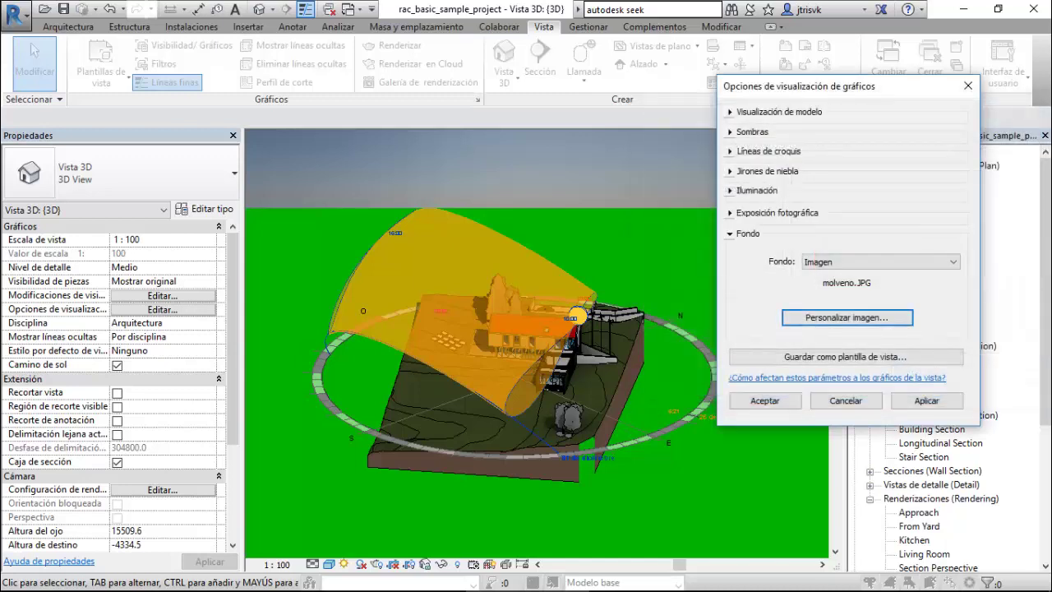
pyautogui.click(926, 400)
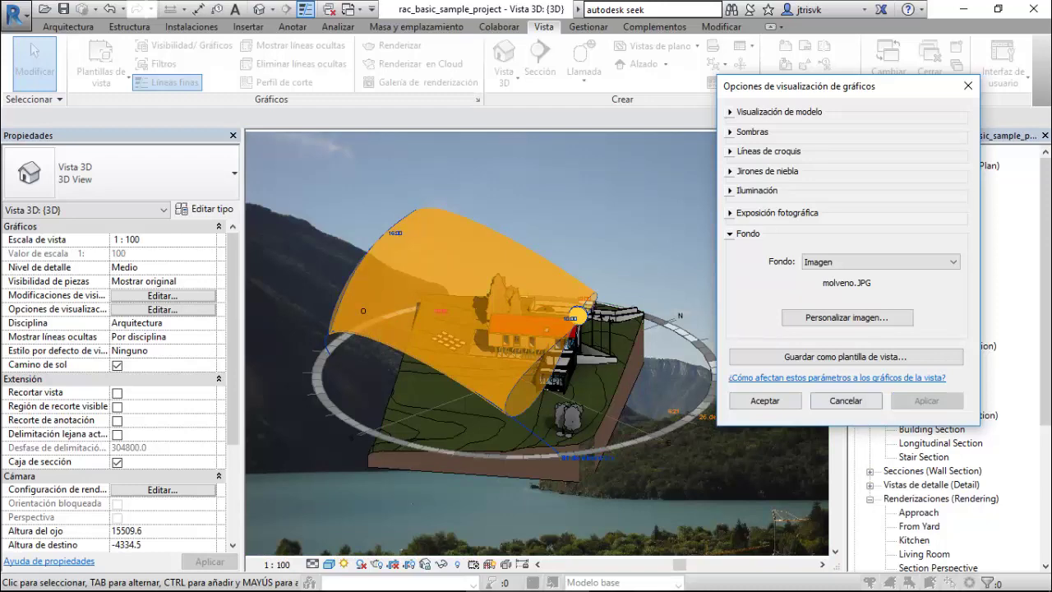
pyautogui.click(764, 400)
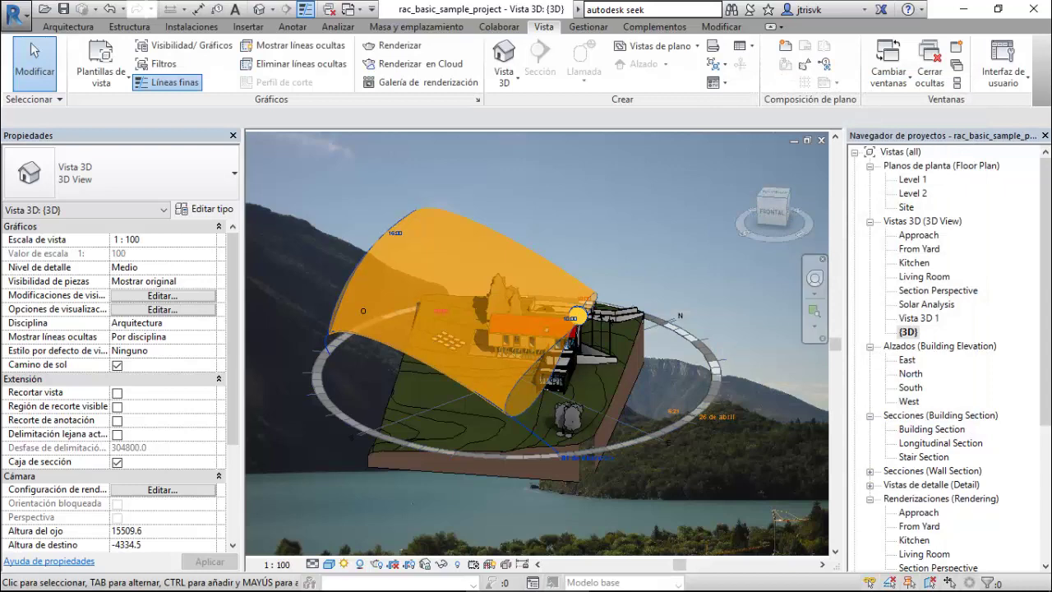
# Examine how the house model sits against the background image at different zoom levels.
pyautogui.scroll(-1, 691, 310)
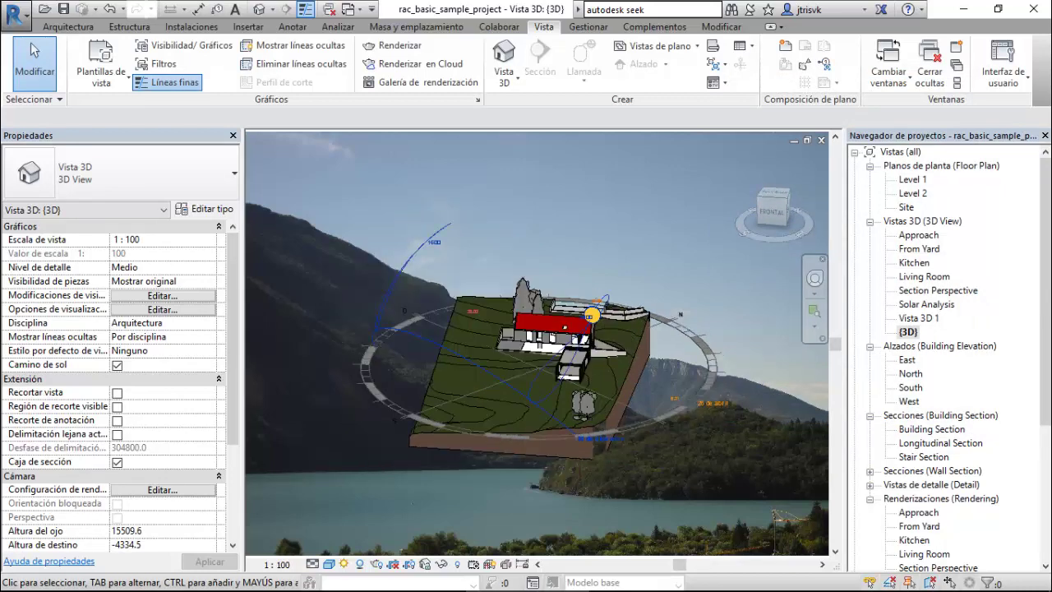
pyautogui.scroll(-1, 687, 304)
pyautogui.scroll(-1, 691, 300)
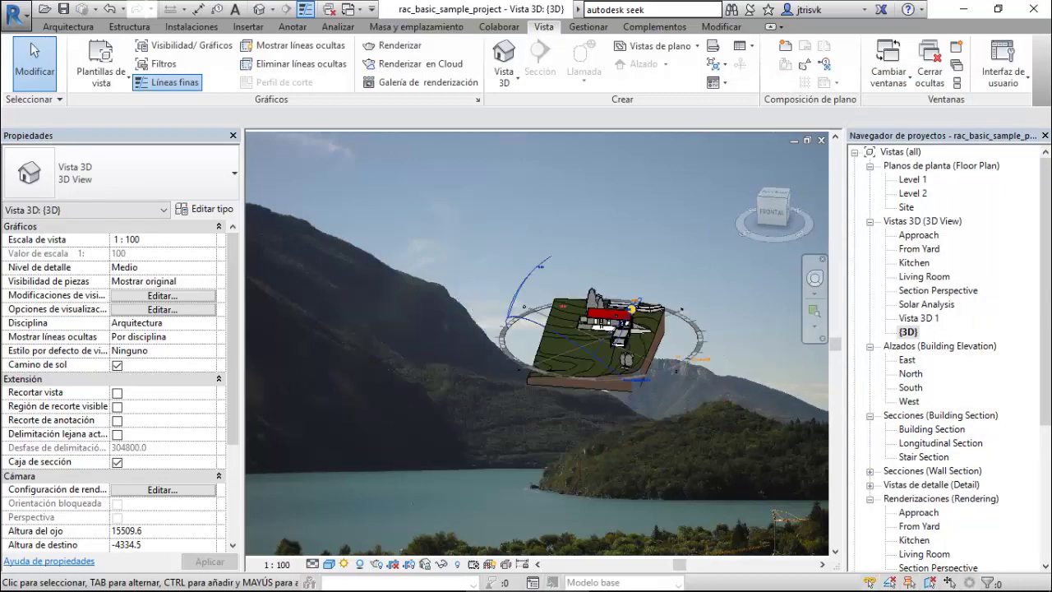
pyautogui.scroll(-1, 691, 300)
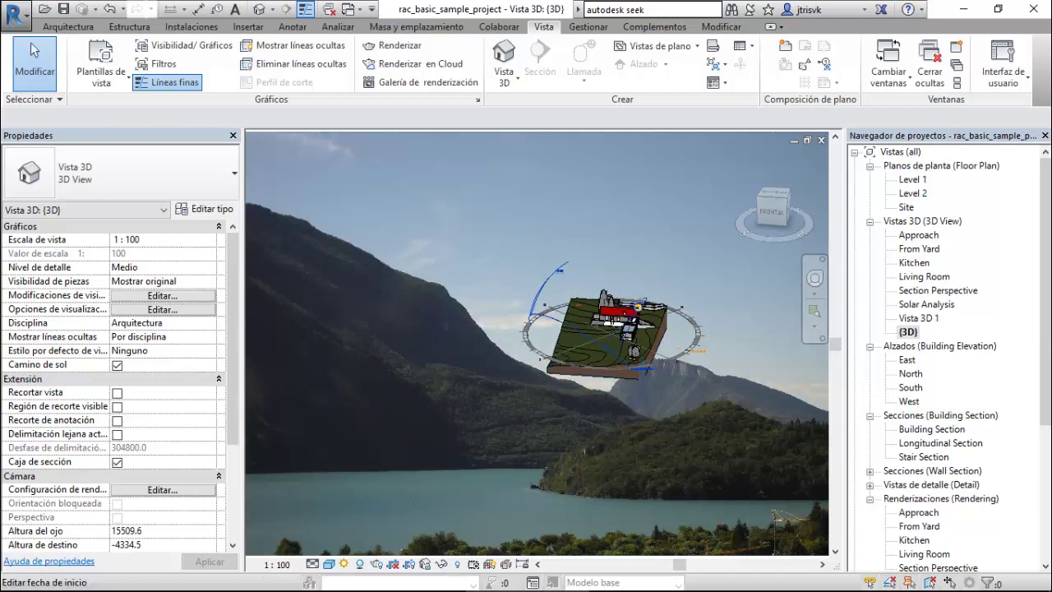
pyautogui.scroll(2, 709, 291)
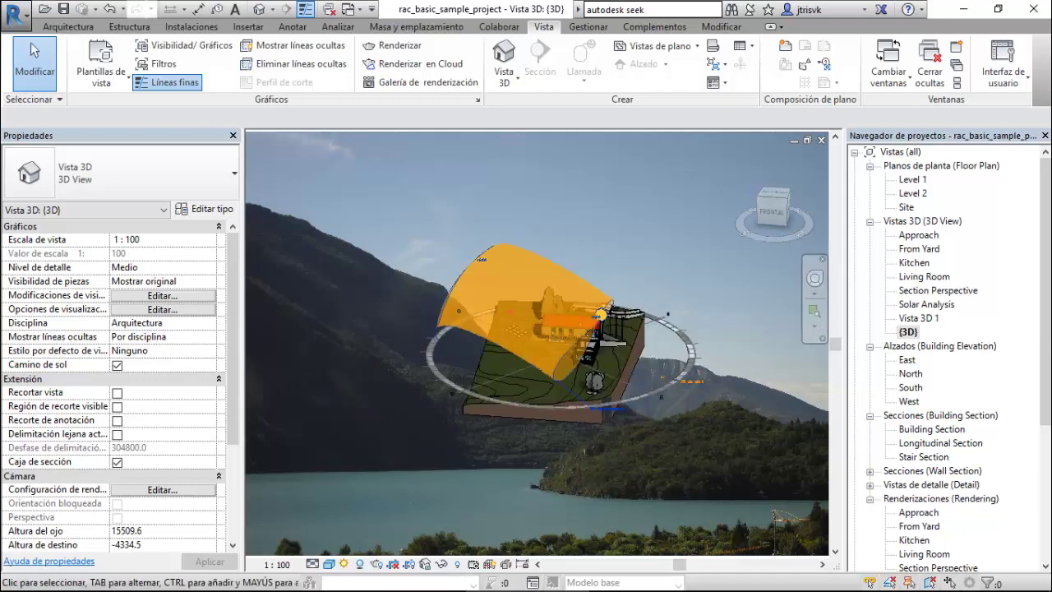
pyautogui.scroll(1, 537, 261)
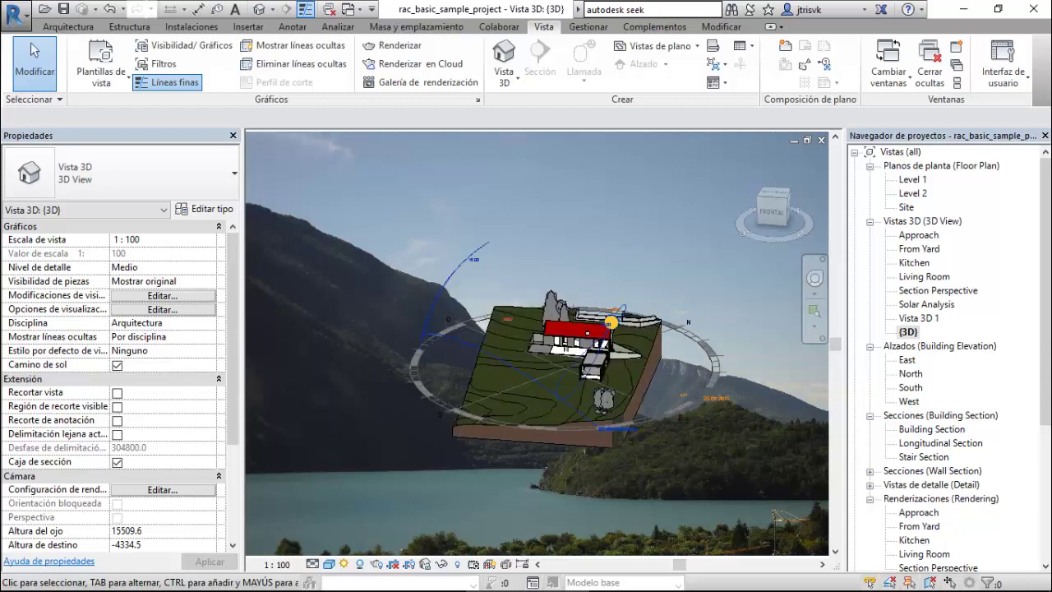
pyautogui.scroll(1, 531, 260)
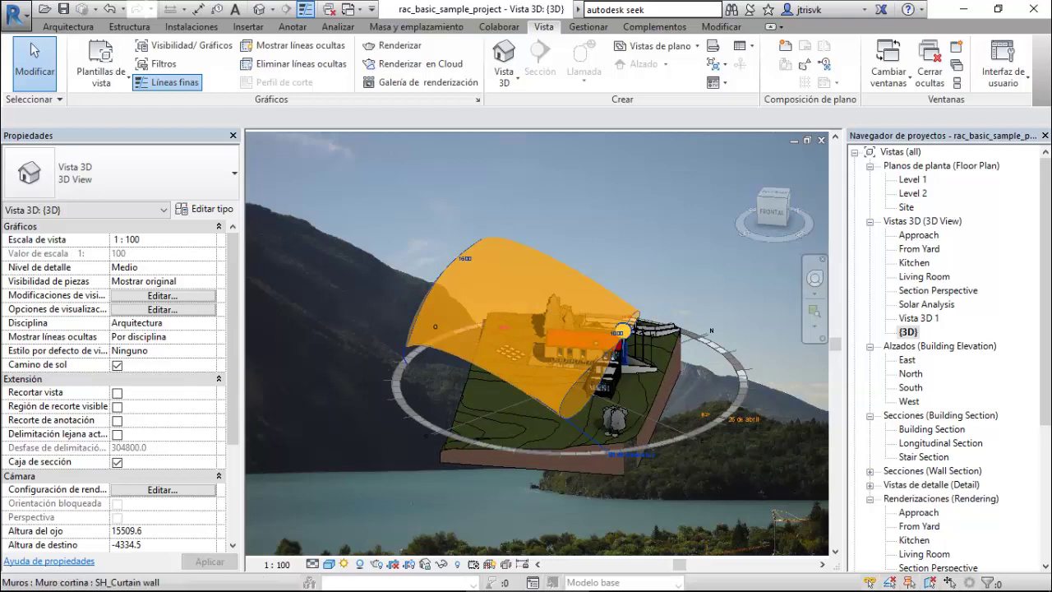
# Set the {3D} view's background (Fondo) back to Cielo and view the model from a lower angle against the horizon.
pyautogui.click(163, 310)
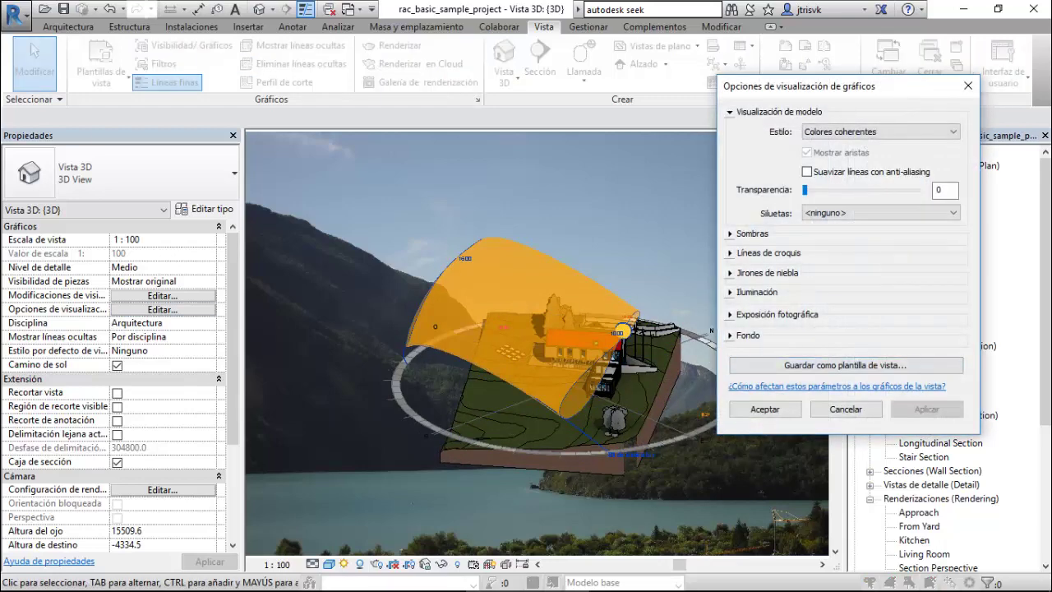
pyautogui.click(730, 335)
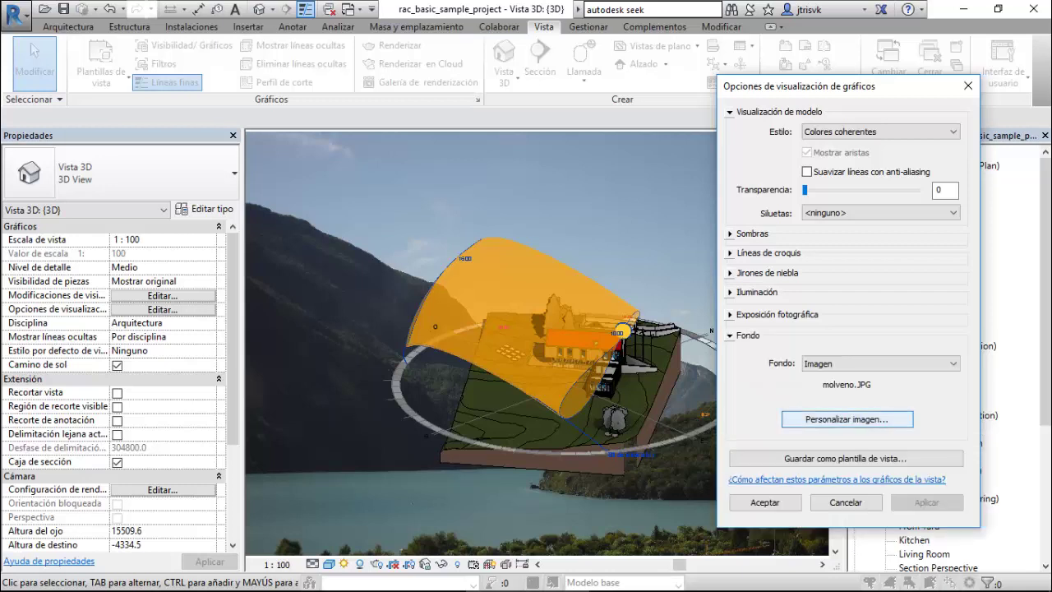
pyautogui.click(878, 364)
pyautogui.click(873, 387)
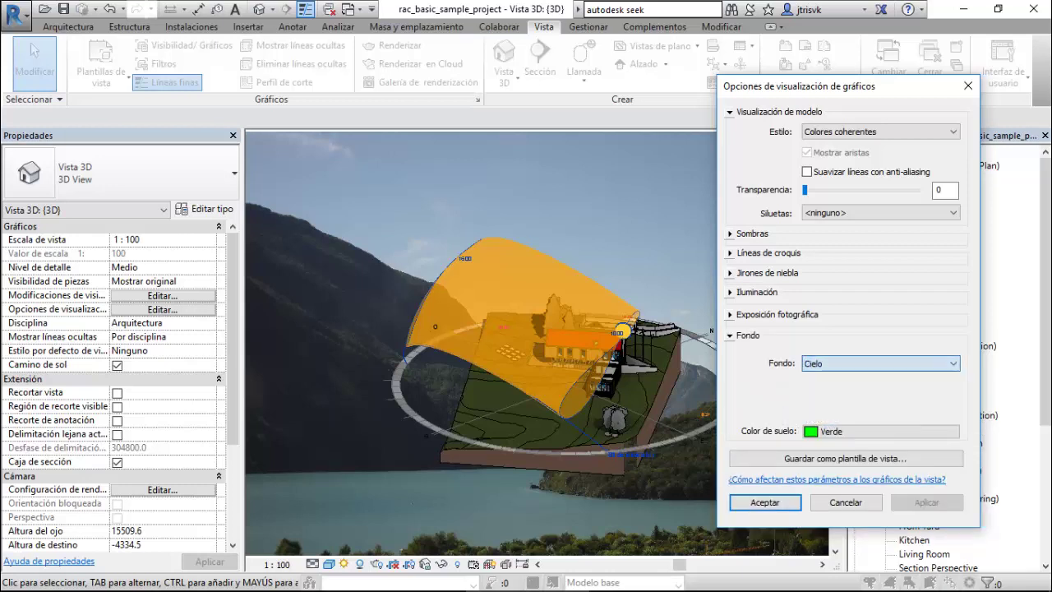
pyautogui.click(927, 503)
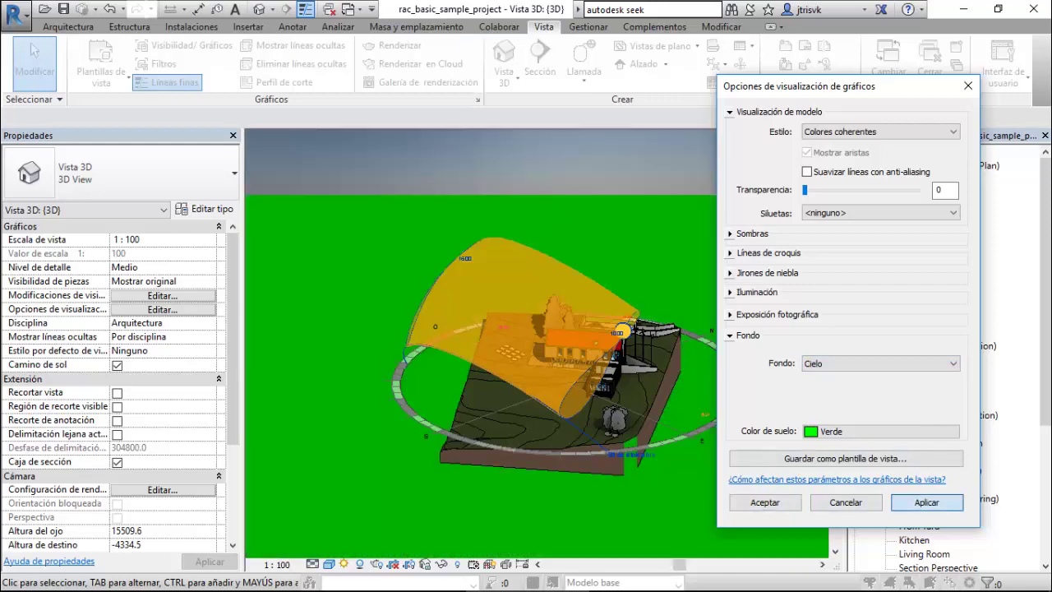
pyautogui.click(764, 502)
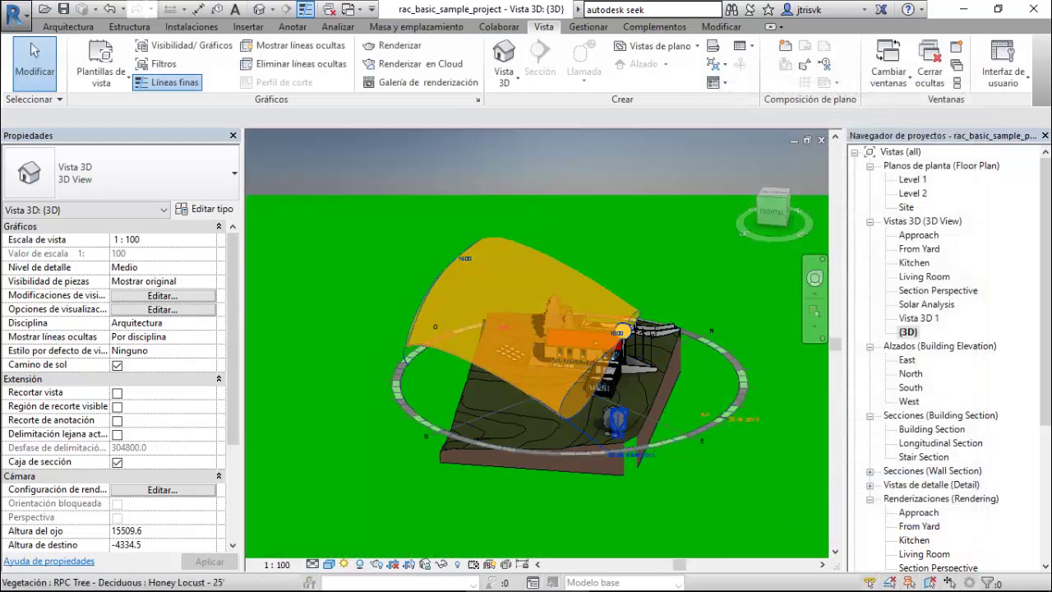
pyautogui.keyDown('shift'); pyautogui.moveTo(625, 450); pyautogui.dragTo(602, 406, button='middle'); pyautogui.keyUp('shift')
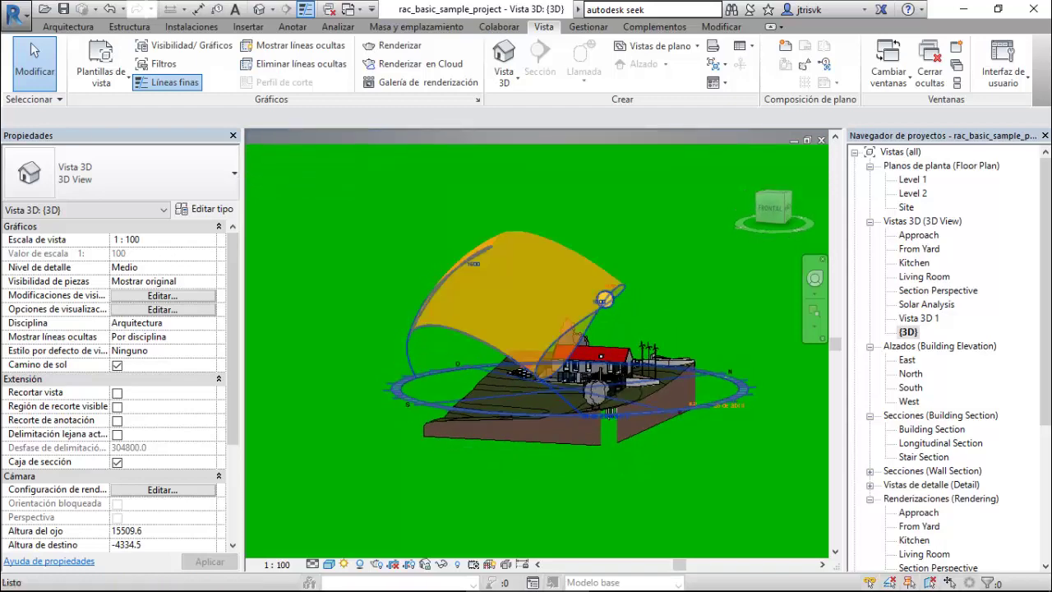
pyautogui.scroll(1, 694, 482)
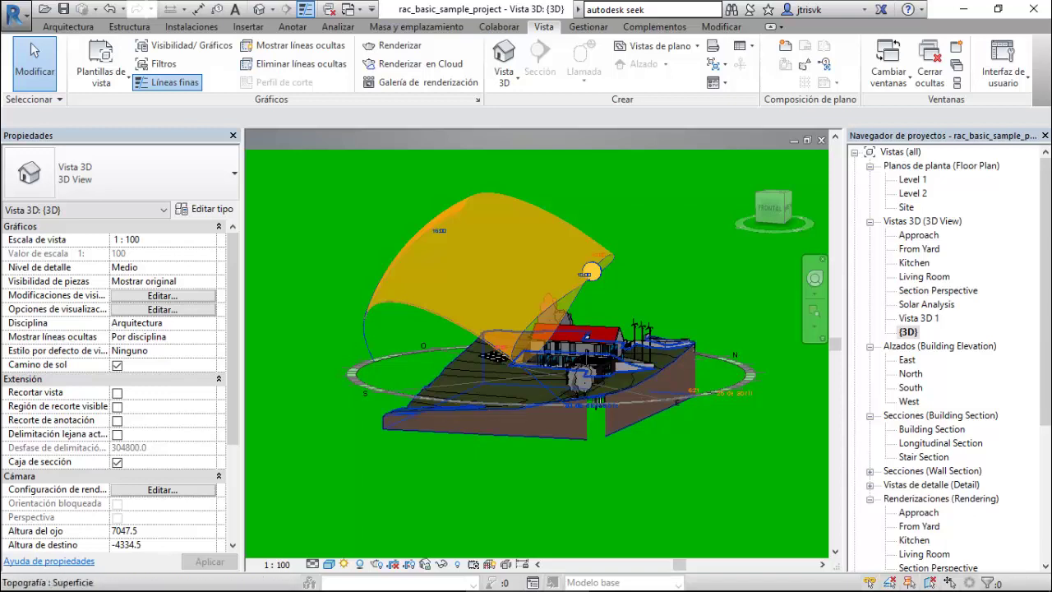
pyautogui.scroll(-1, 665, 368)
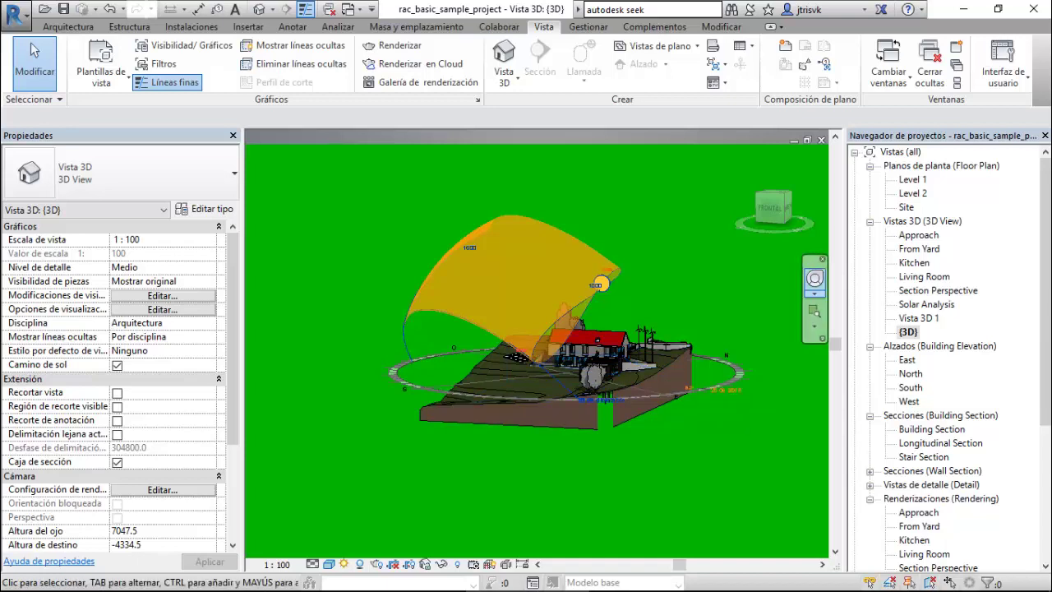
# Open the Site floor plan and look over the plot with its contour lines, house and trees.
pyautogui.doubleClick(906, 207)
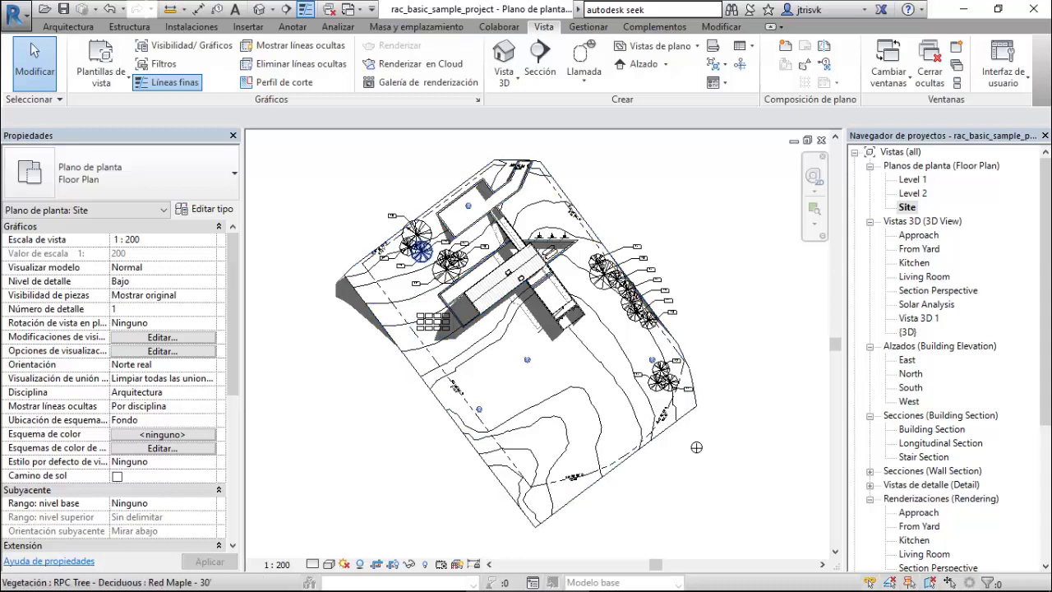
pyautogui.scroll(2, 493, 341)
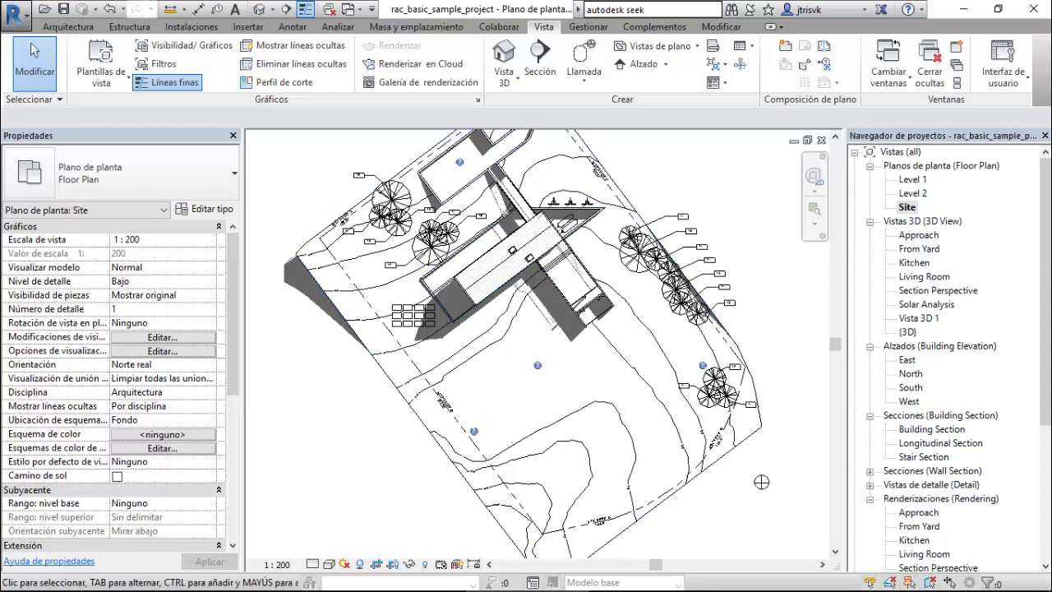
pyautogui.scroll(-1, 762, 482)
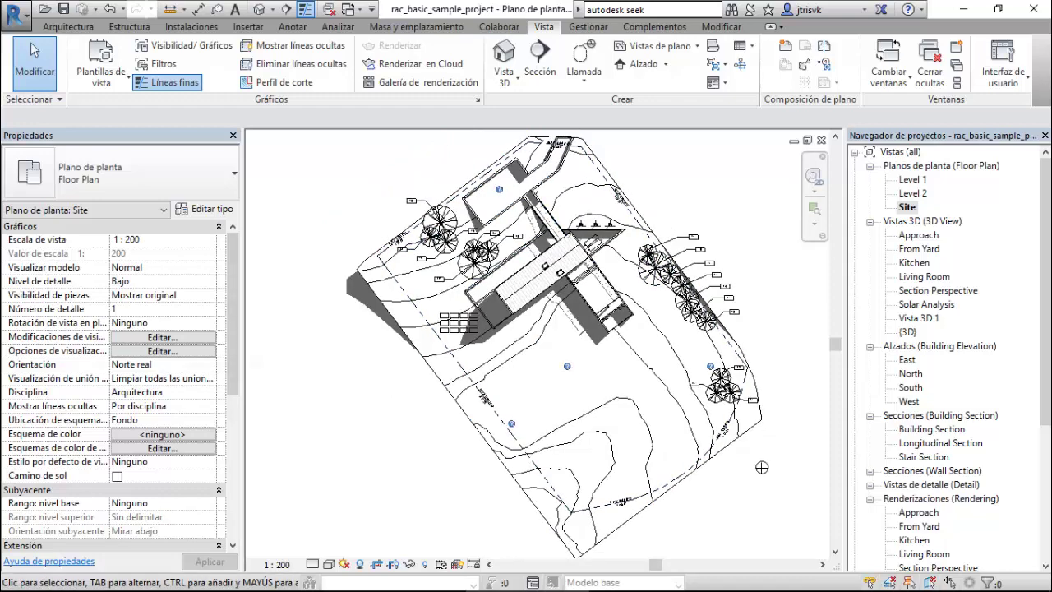
pyautogui.scroll(1, 519, 318)
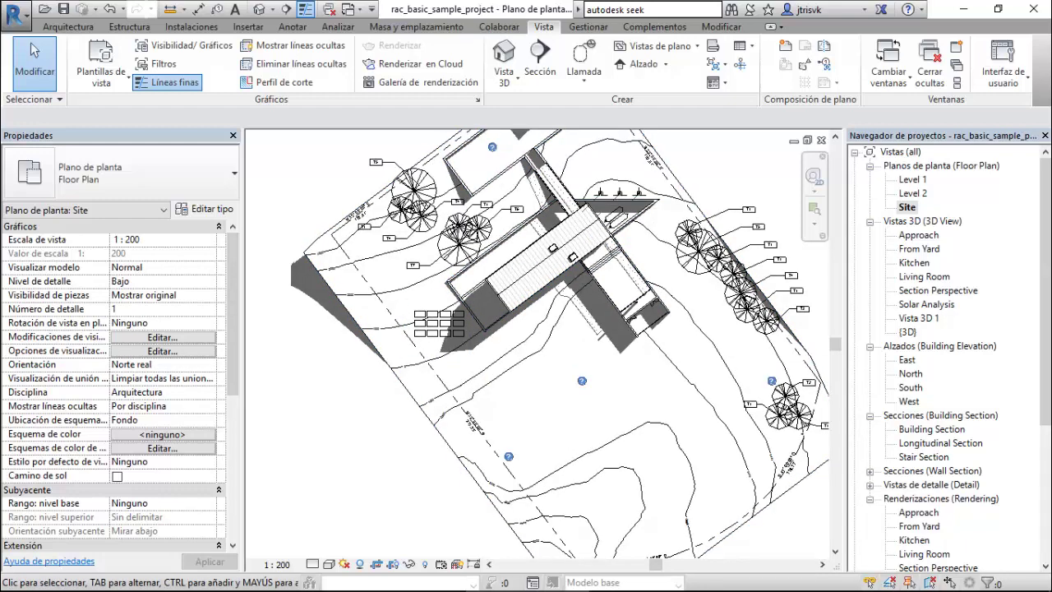
pyautogui.scroll(-1, 695, 488)
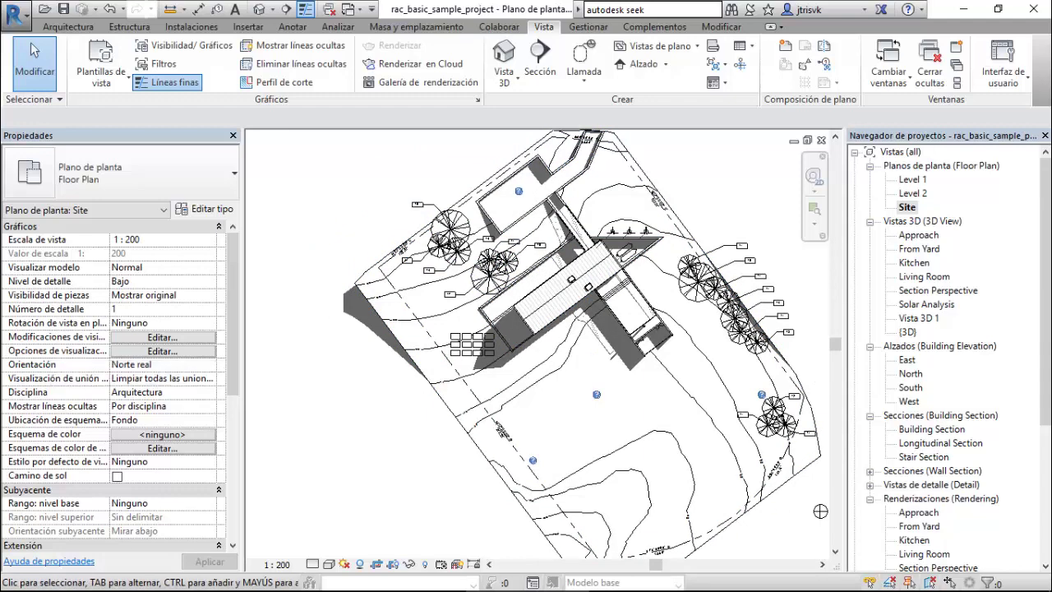
# Make the project base point and survey point (Punto base, Punto de reconocimiento) under Emplazamiento visible in the Site plan and apply the change.
pyautogui.click(163, 337)
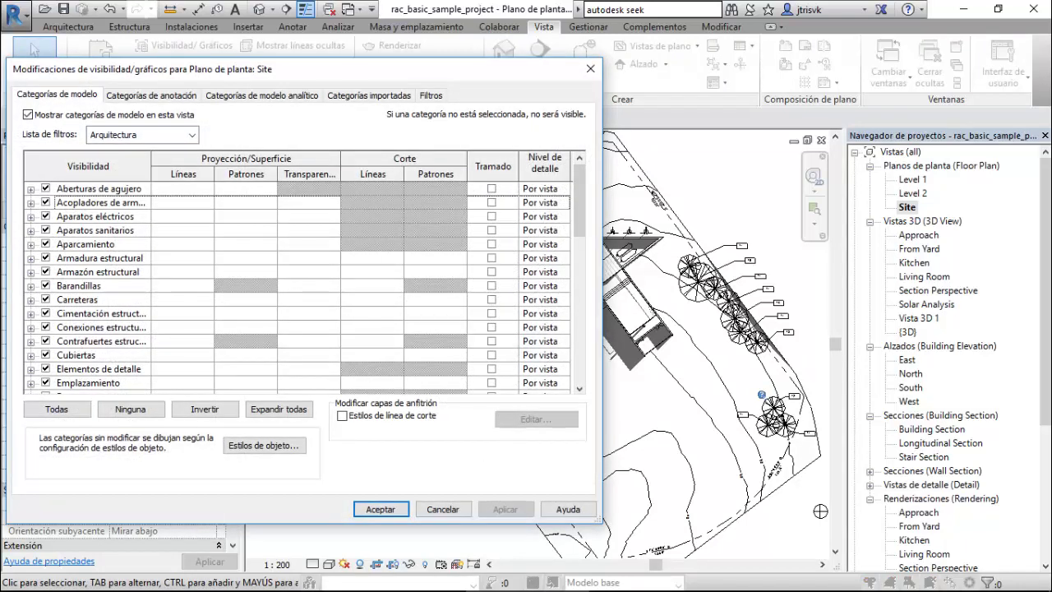
pyautogui.scroll(-1, 304, 284)
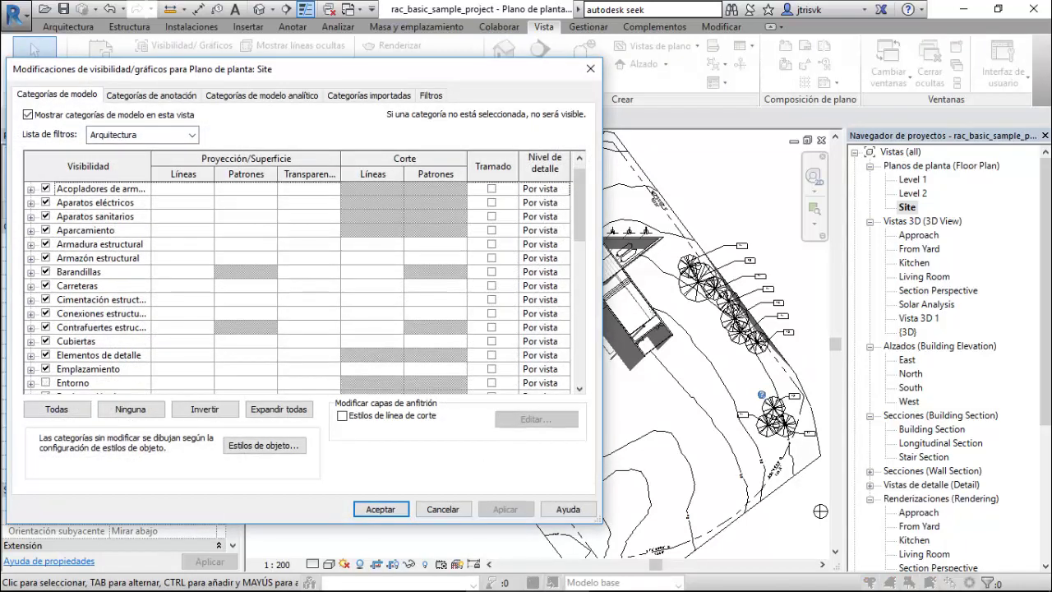
pyautogui.scroll(-1, 305, 283)
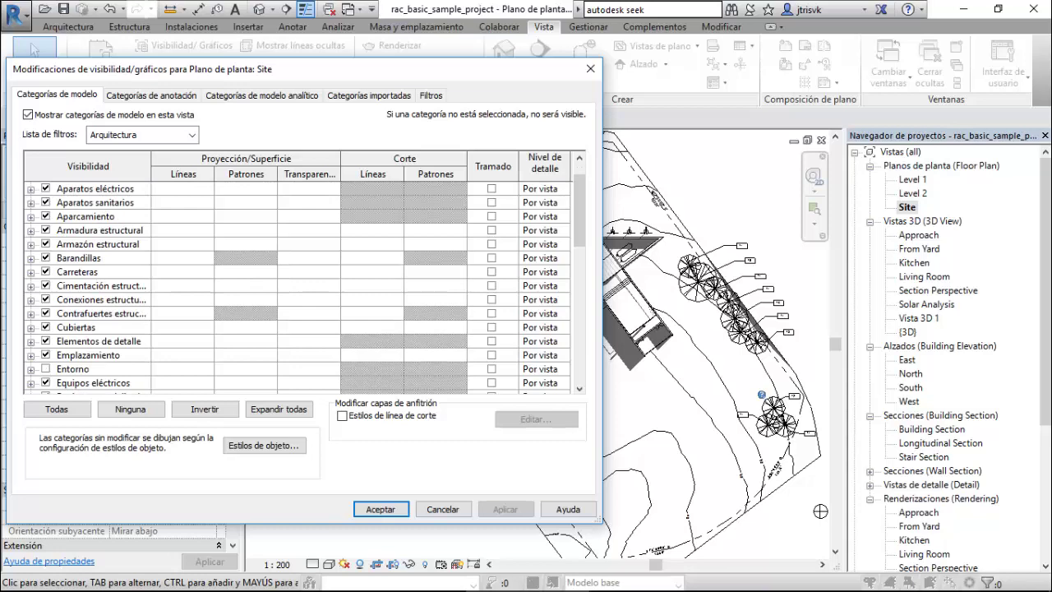
pyautogui.click(30, 355)
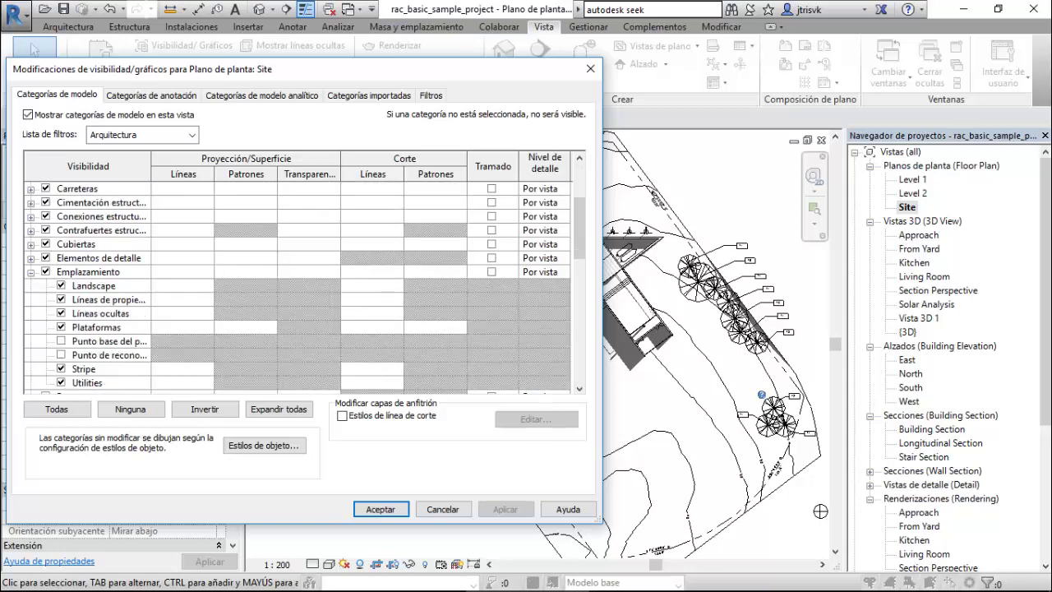
pyautogui.scroll(-2, 304, 284)
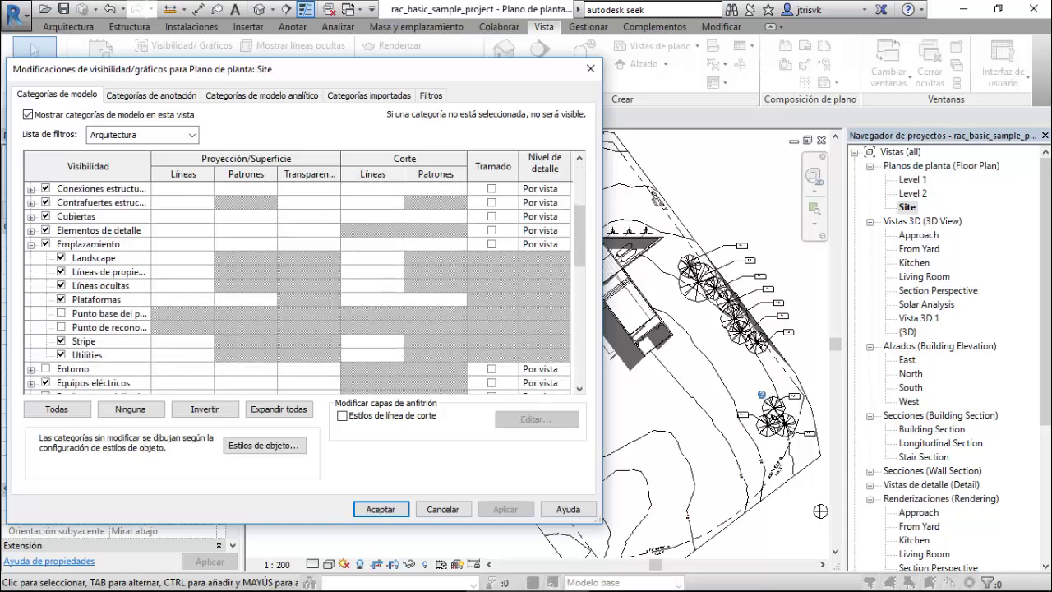
pyautogui.click(60, 313)
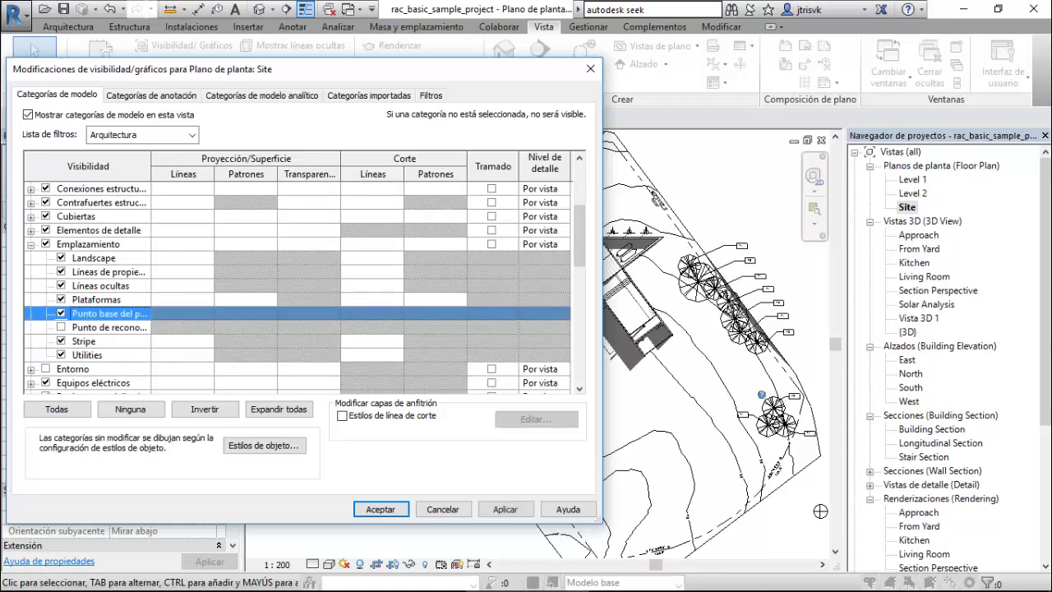
pyautogui.click(60, 327)
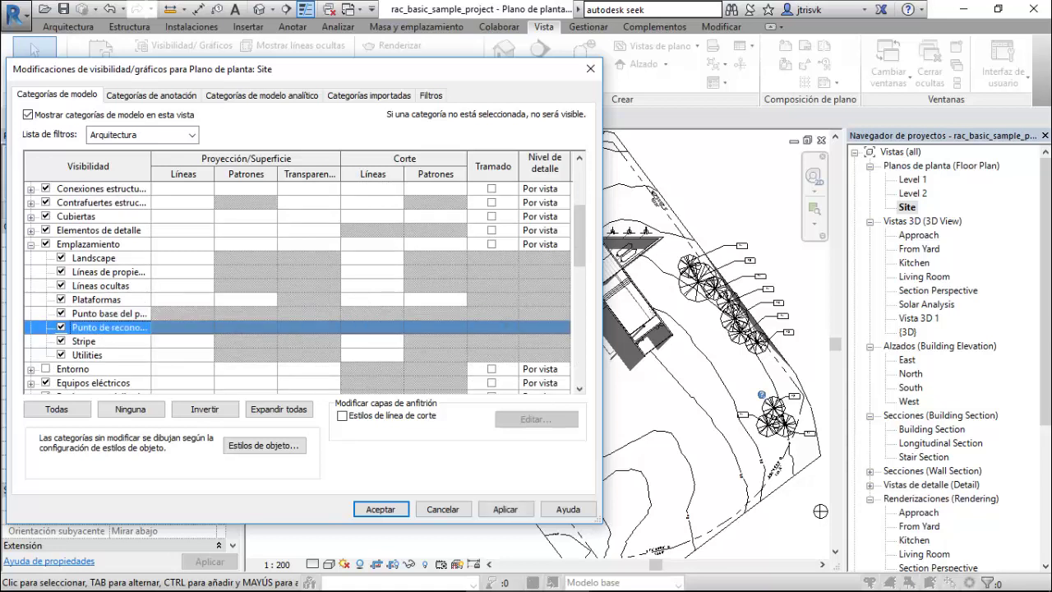
pyautogui.click(505, 508)
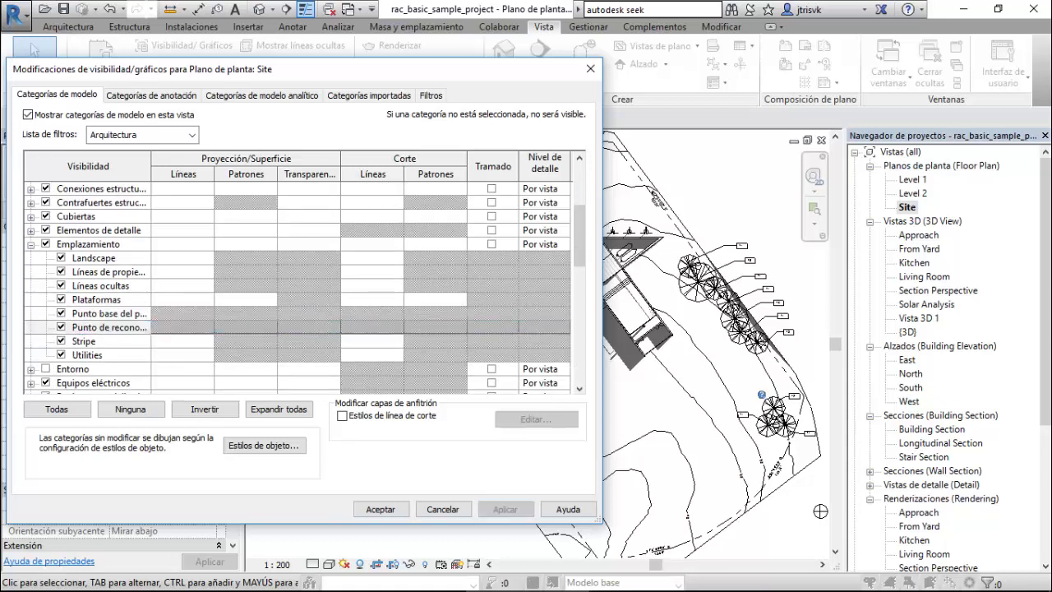
pyautogui.click(381, 509)
pyautogui.scroll(4, 485, 228)
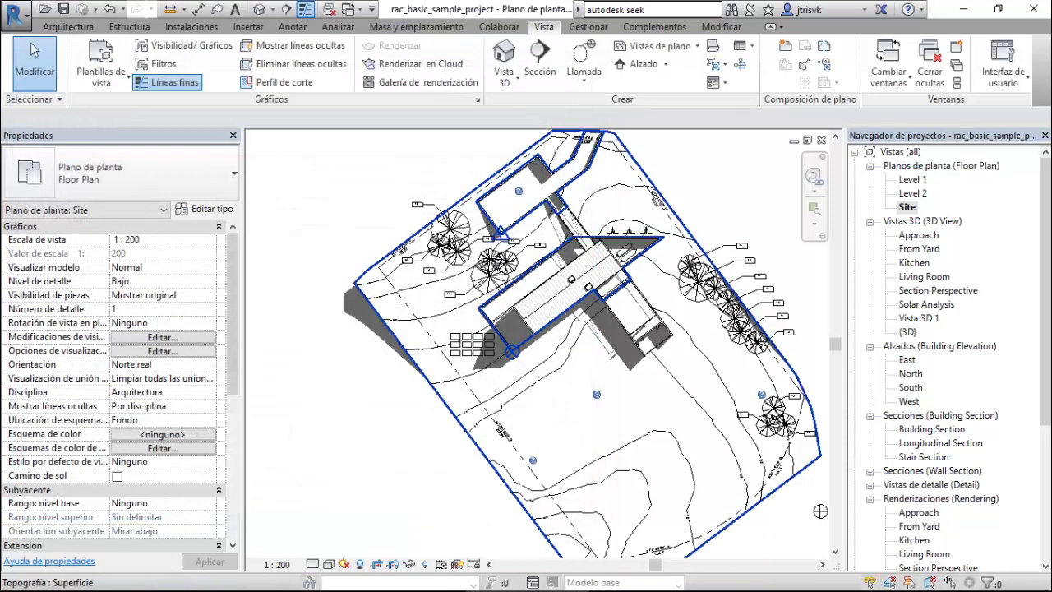
# Select the survey point and the project base point in turn in the Site plan to examine their shared coordinates.
pyautogui.scroll(3, 516, 237)
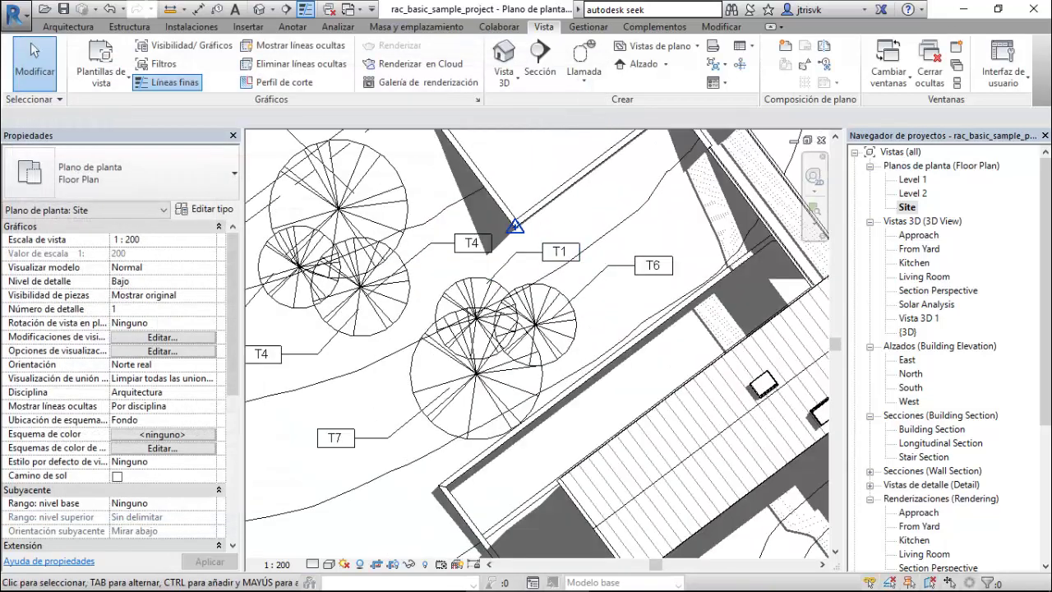
pyautogui.click(516, 230)
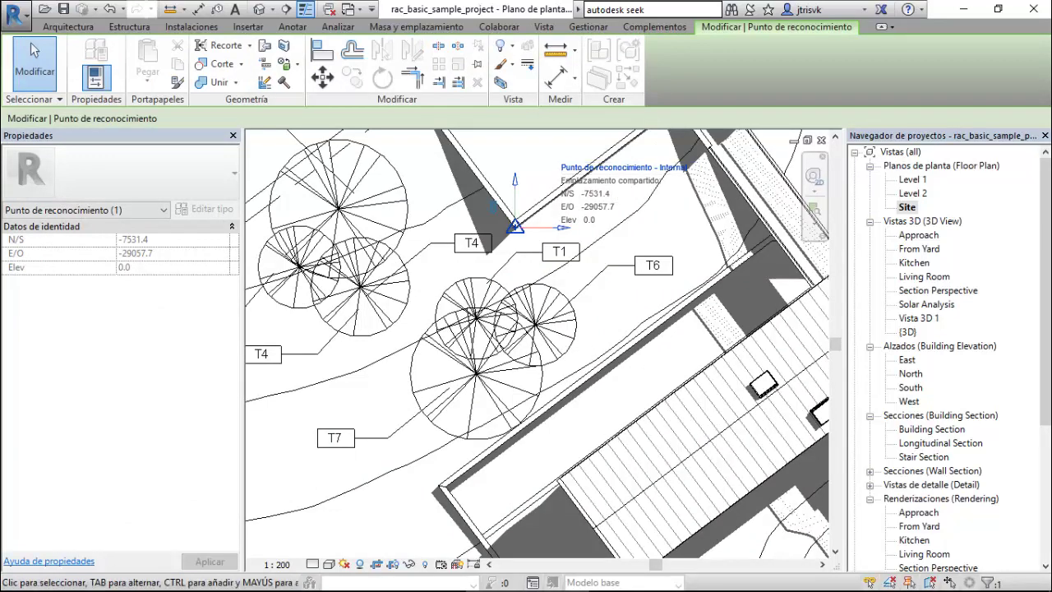
pyautogui.scroll(-2, 465, 268)
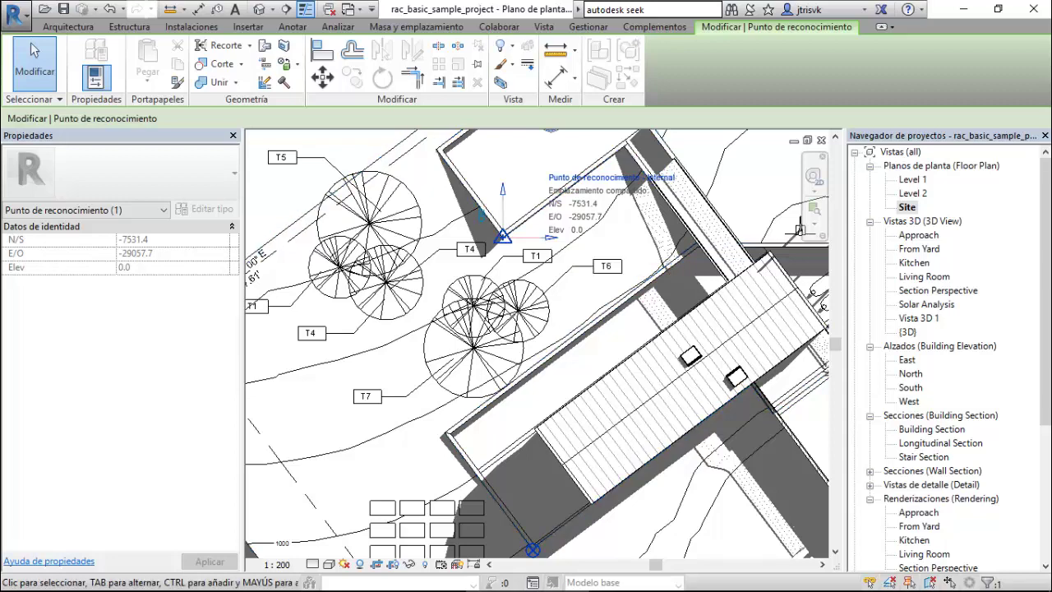
pyautogui.scroll(-2, 552, 184)
pyautogui.scroll(3, 550, 512)
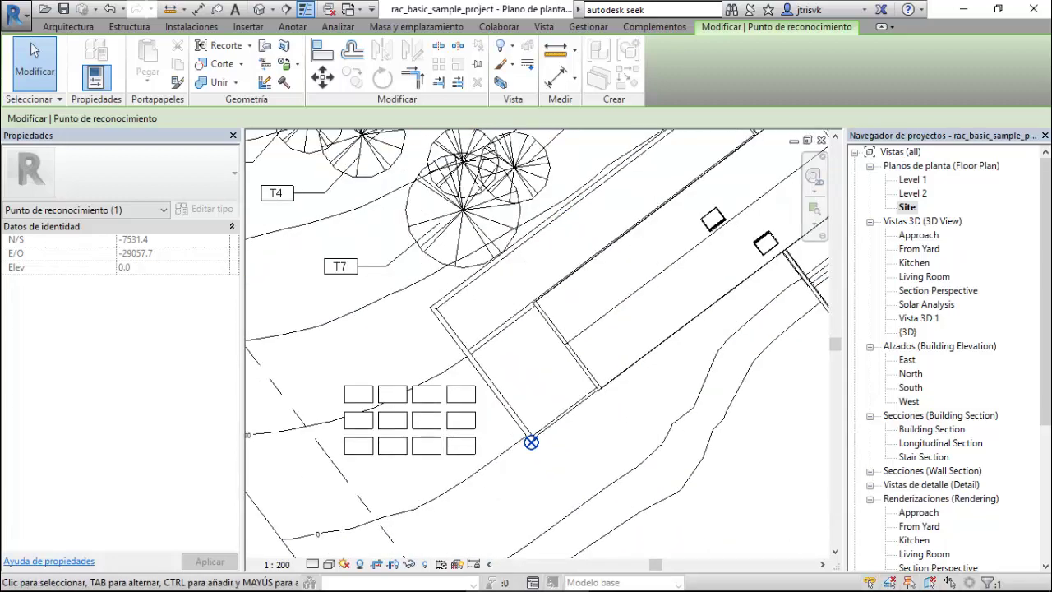
pyautogui.click(531, 442)
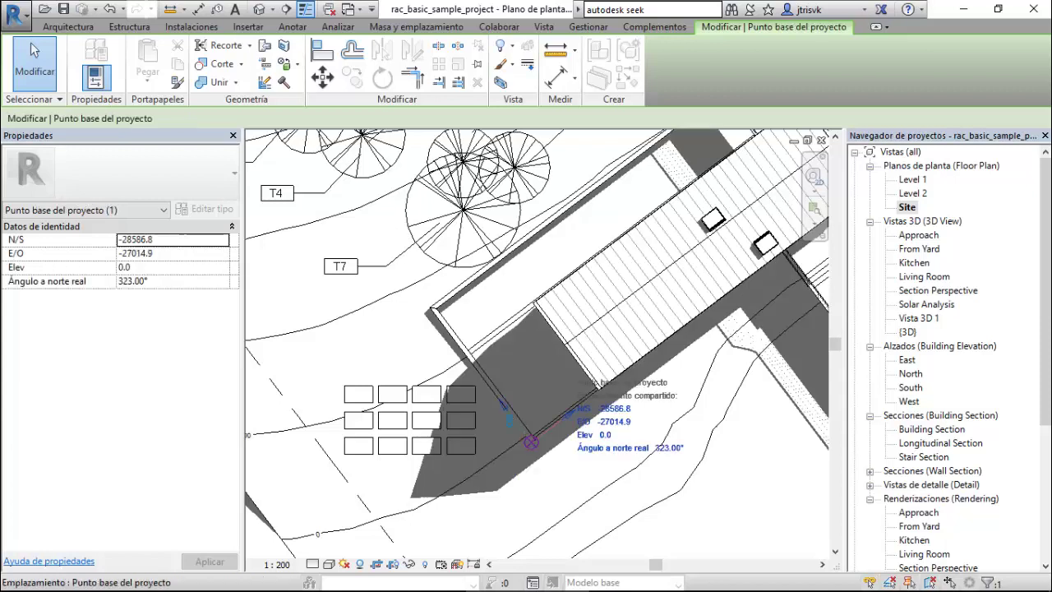
pyautogui.scroll(1, 608, 409)
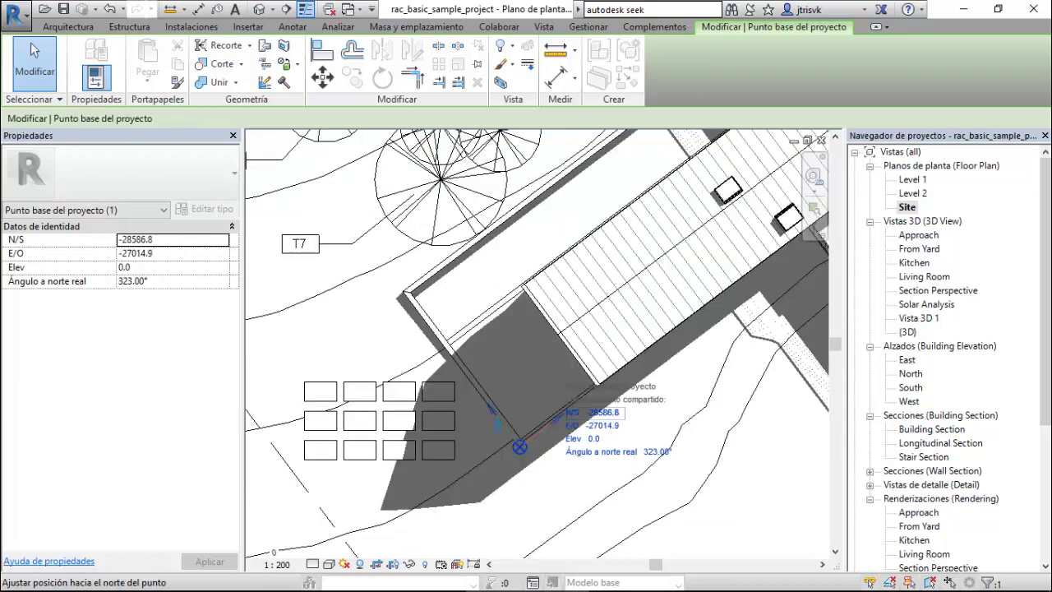
# Set the Site plan's visual style to Línea oculta and turn off cast shadows (Proyectar sombras) in its graphic display options.
pyautogui.click(328, 564)
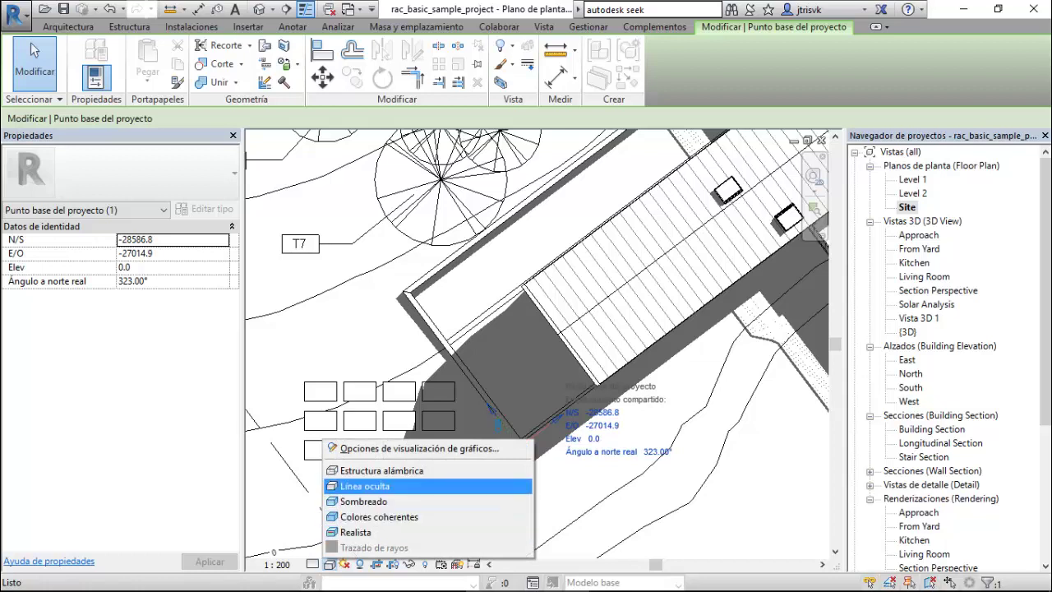
pyautogui.click(362, 486)
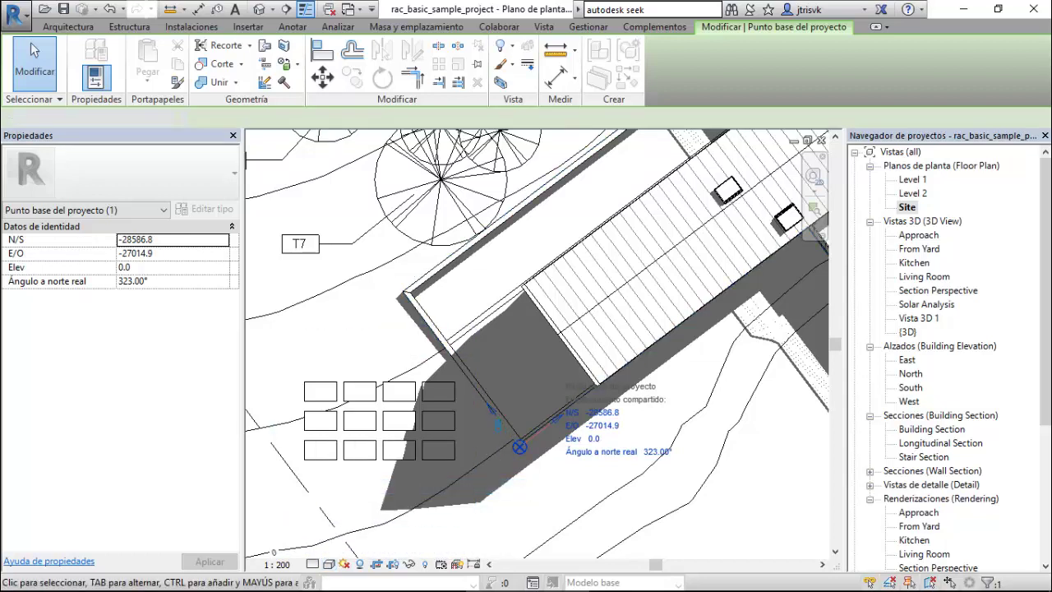
pyautogui.click(33, 50)
pyautogui.click(162, 351)
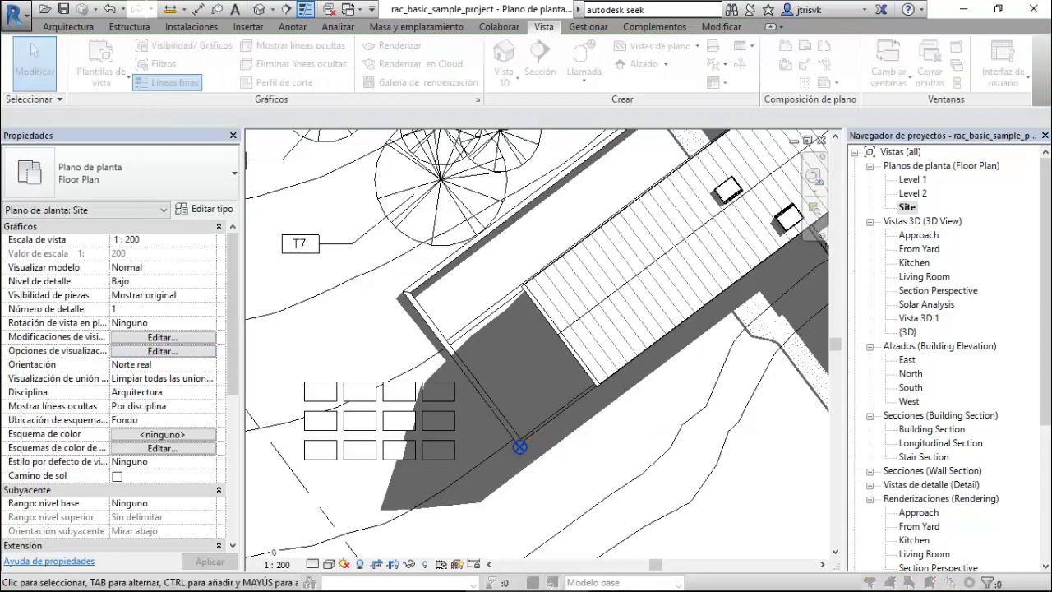
pyautogui.click(730, 234)
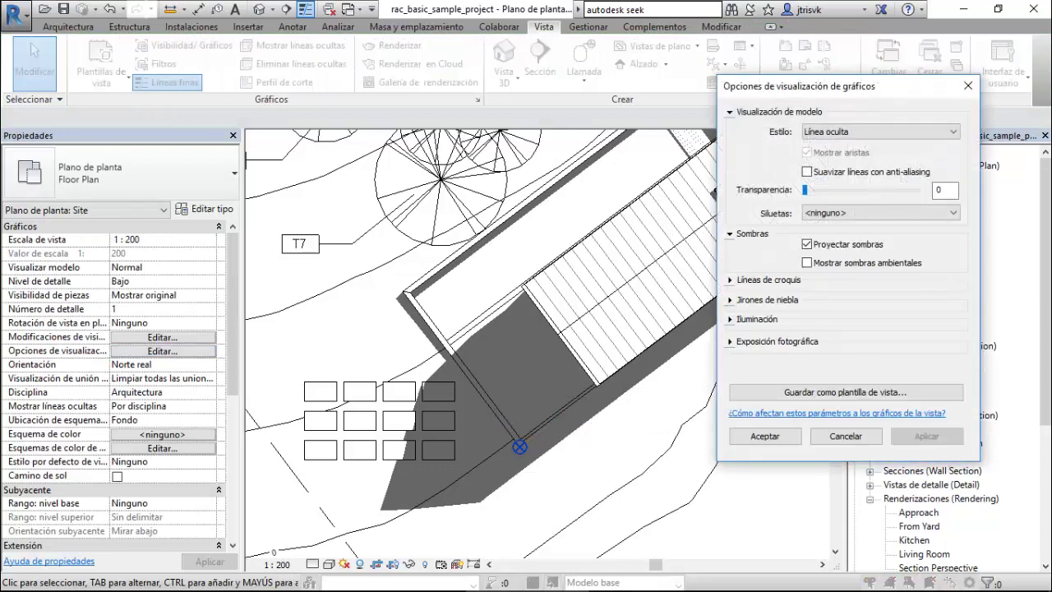
pyautogui.click(807, 244)
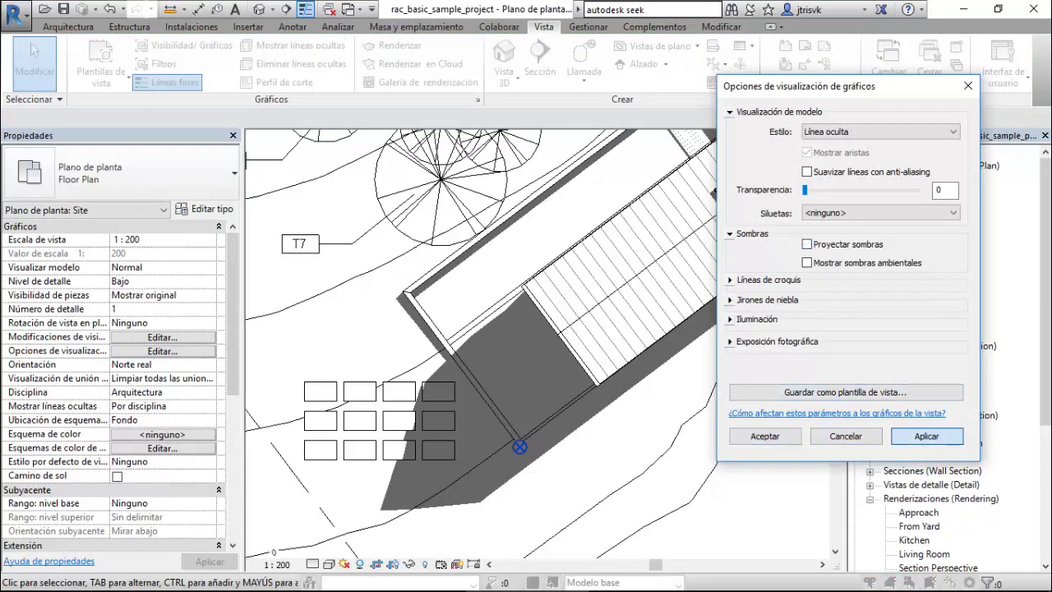
pyautogui.click(926, 435)
pyautogui.click(765, 436)
# Select the project base point at the house corner and examine its shared coordinates and true north angle.
pyautogui.scroll(-2, 576, 226)
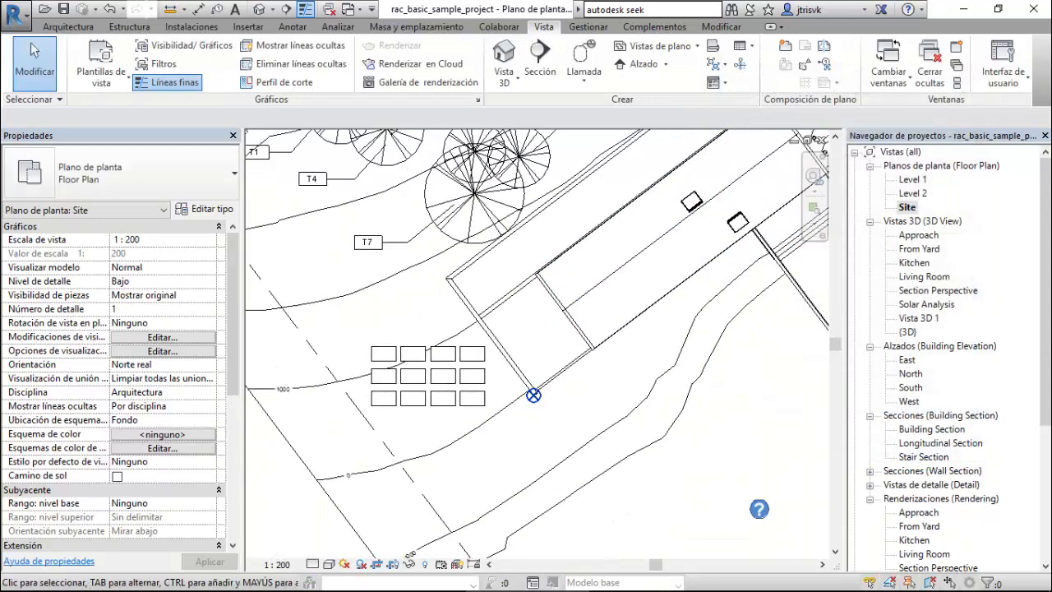
pyautogui.scroll(3, 525, 405)
pyautogui.click(537, 389)
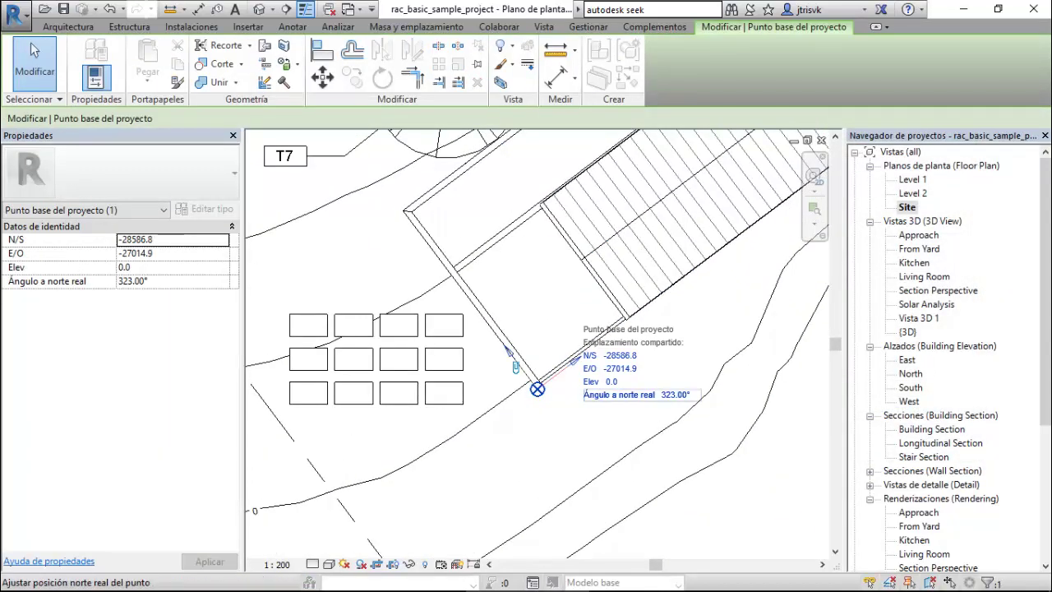
pyautogui.scroll(2, 610, 371)
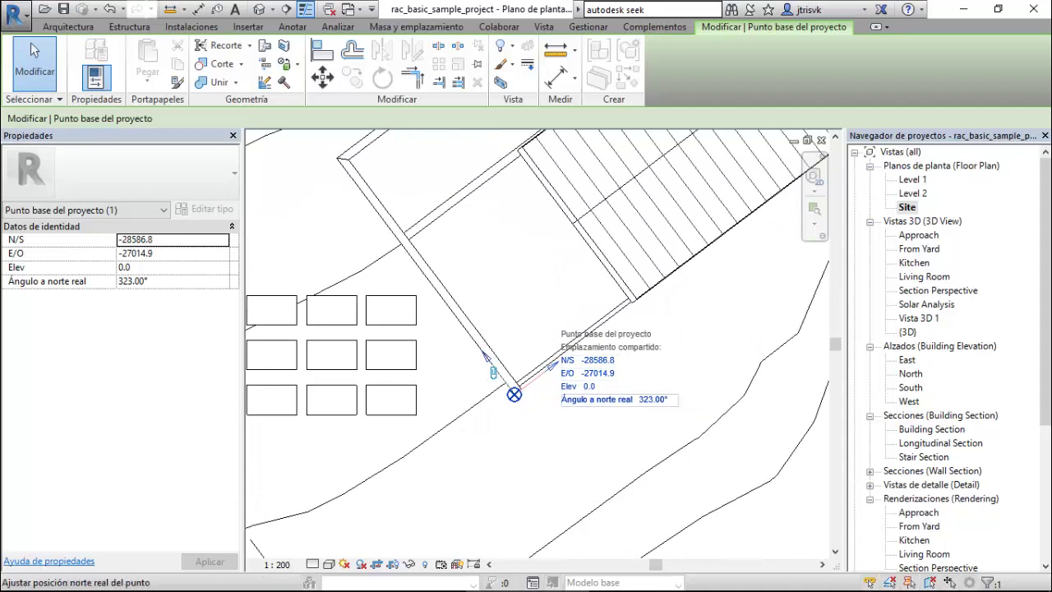
pyautogui.scroll(-3, 608, 436)
pyautogui.scroll(-2, 420, 326)
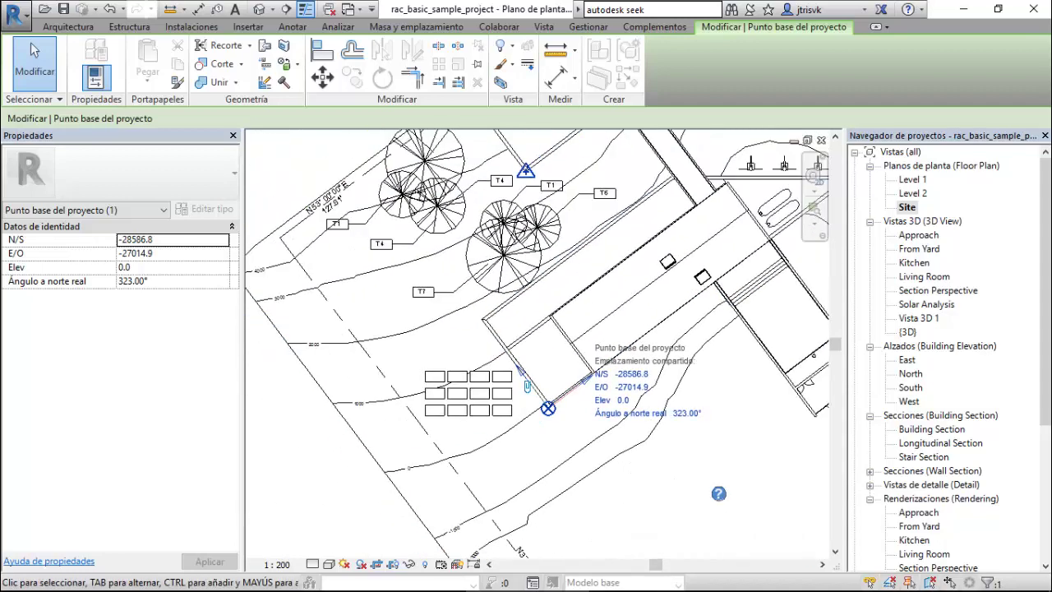
# Select the survey point at the retaining wall corner, compare its coordinates with those of the project base point, and clear the selection.
pyautogui.scroll(2, 542, 171)
pyautogui.scroll(1, 517, 162)
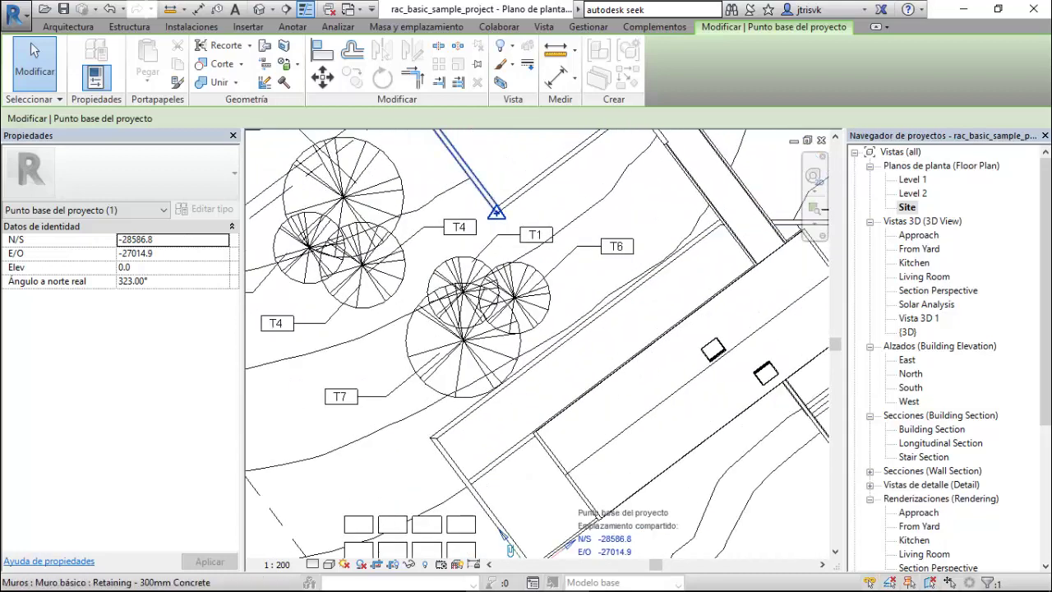
pyautogui.click(496, 213)
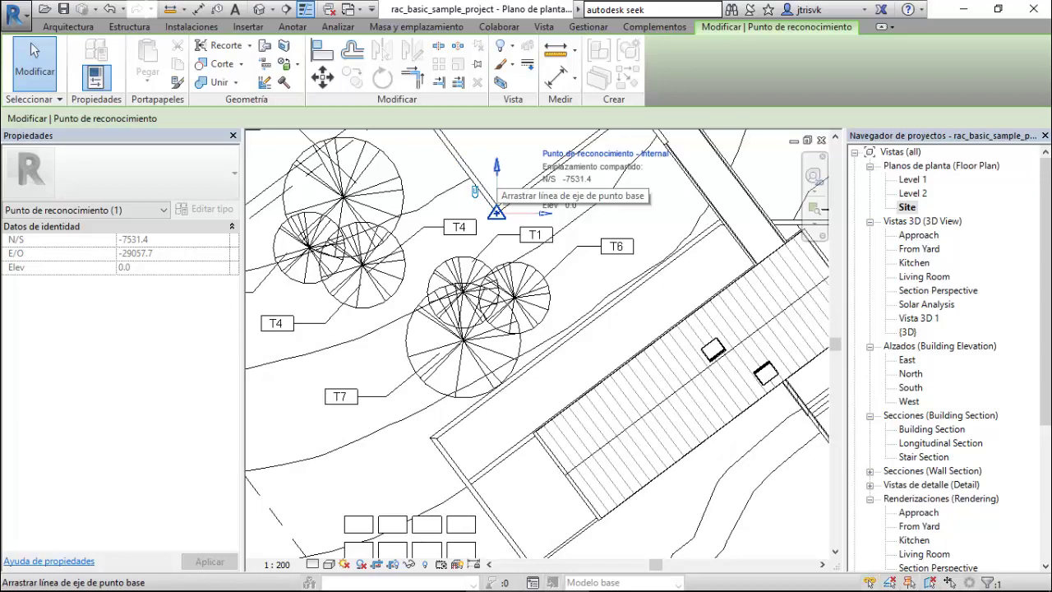
pyautogui.scroll(-2, 526, 173)
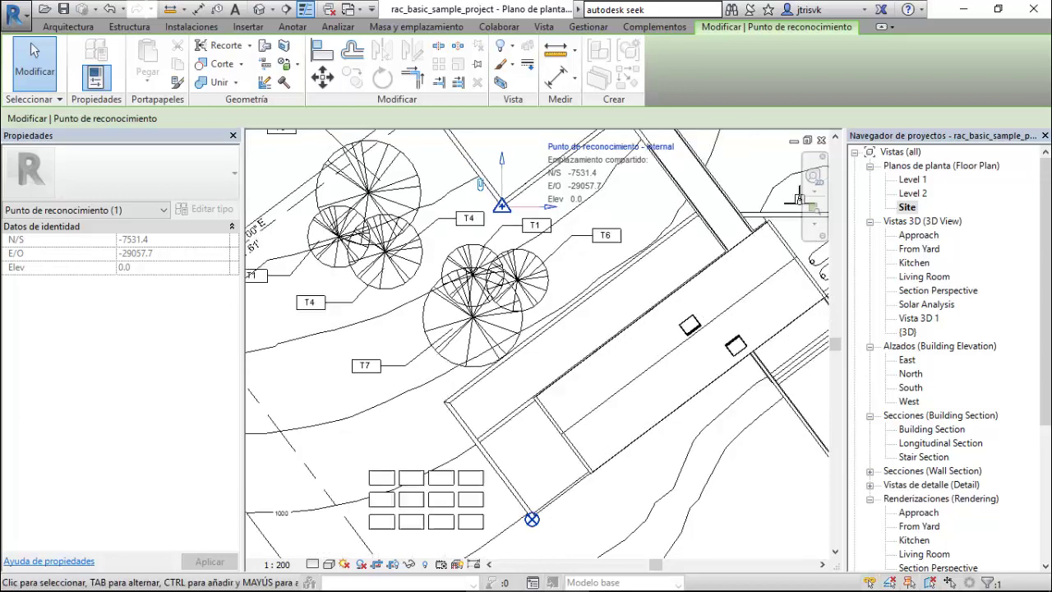
pyautogui.click(532, 431)
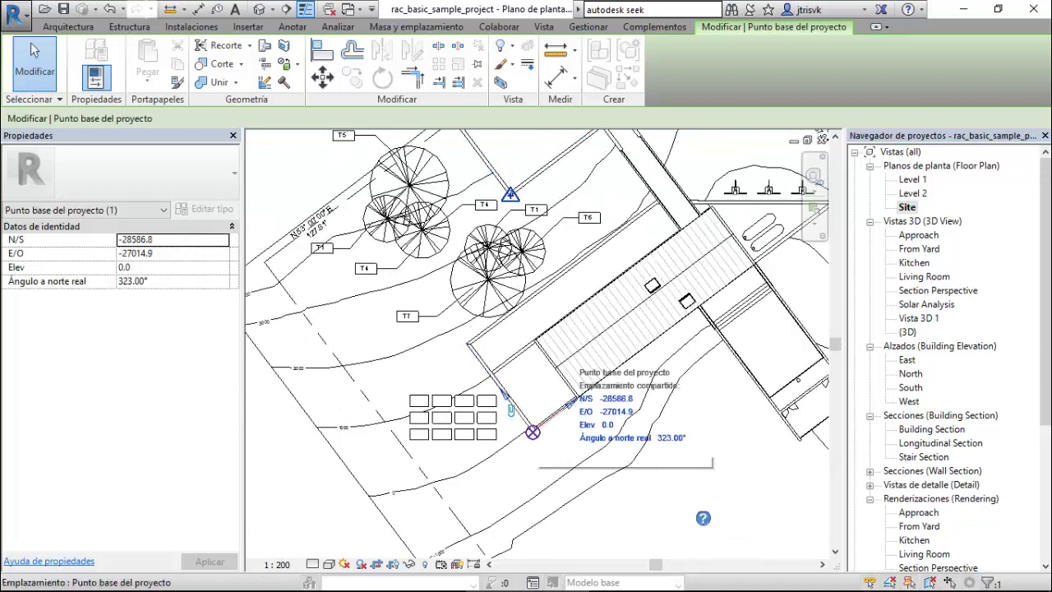
pyautogui.scroll(1, 533, 431)
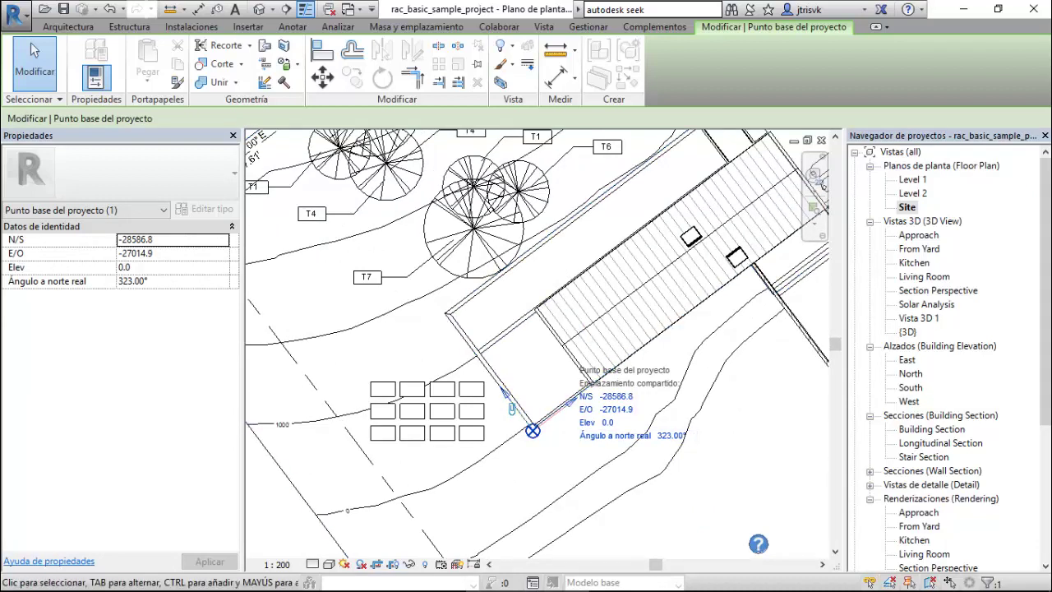
pyautogui.press('Escape')
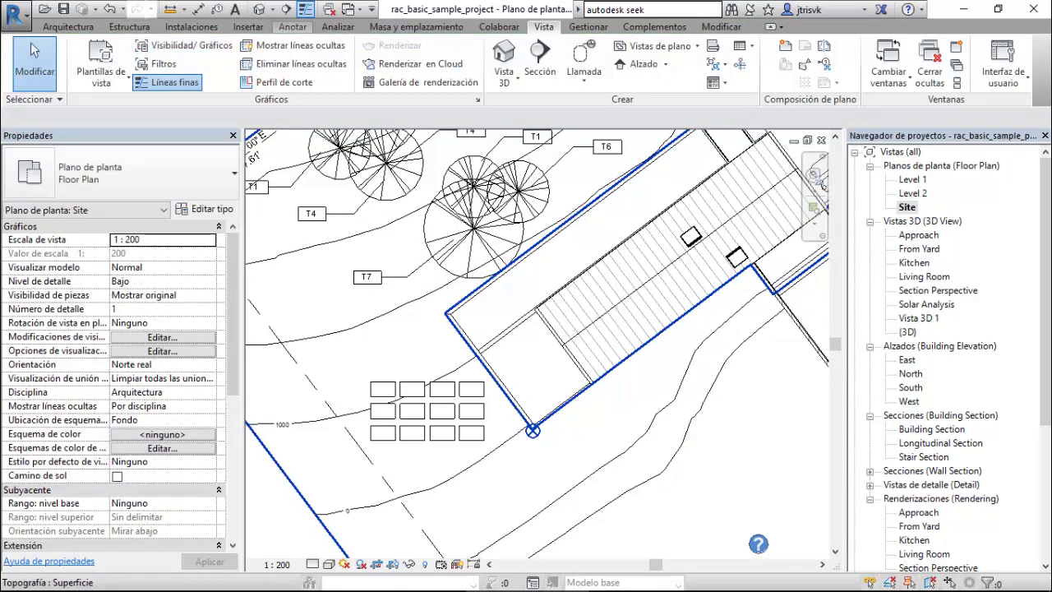
# Place a spot coordinate (Cota de coordenadas de punto) with leader and shoulder on the project base point.
pyautogui.click(292, 26)
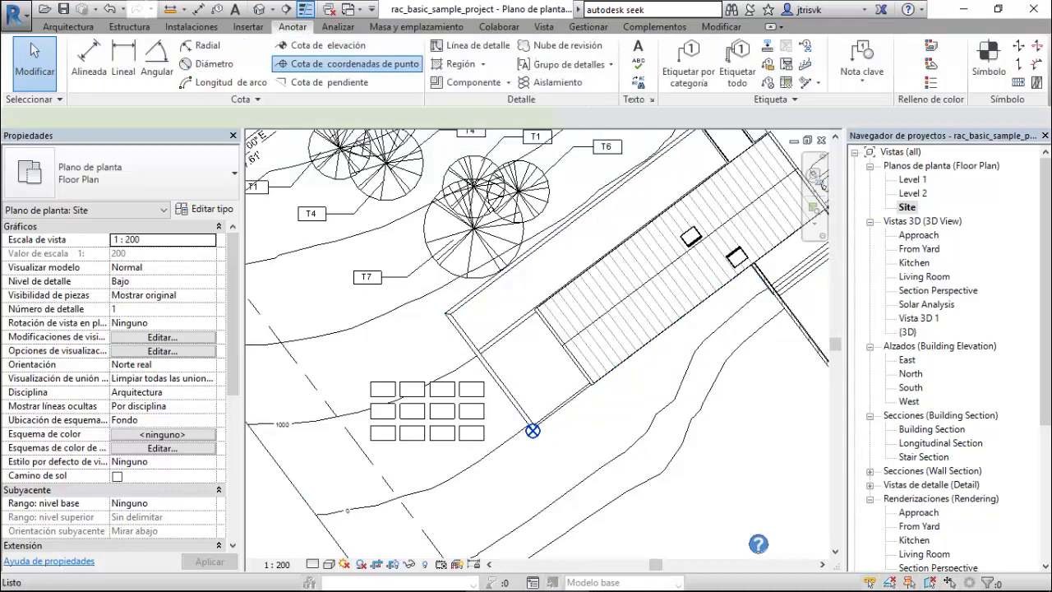
pyautogui.click(349, 63)
pyautogui.scroll(1, 535, 428)
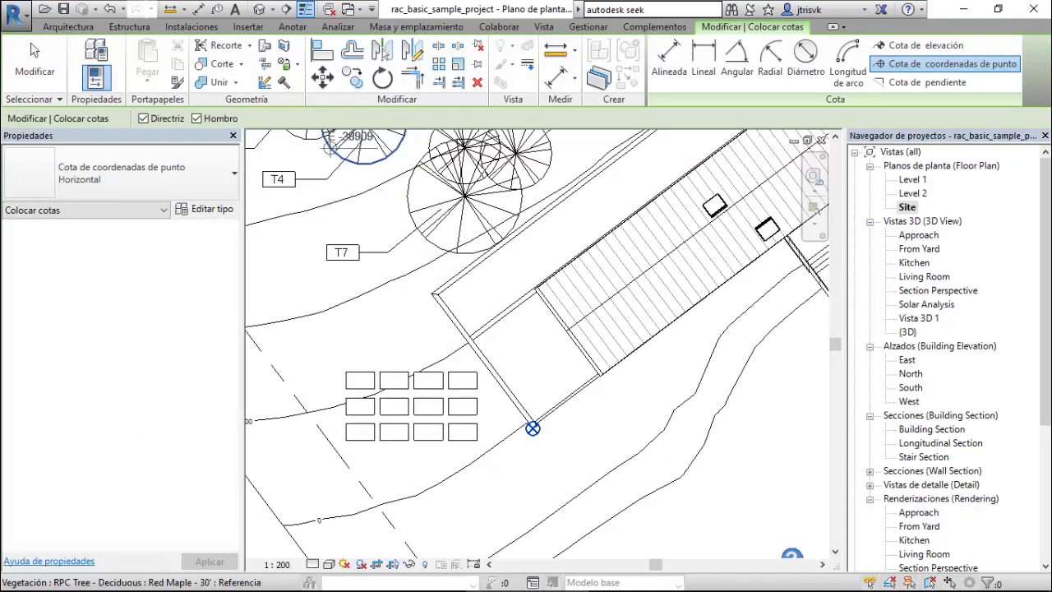
pyautogui.click(292, 26)
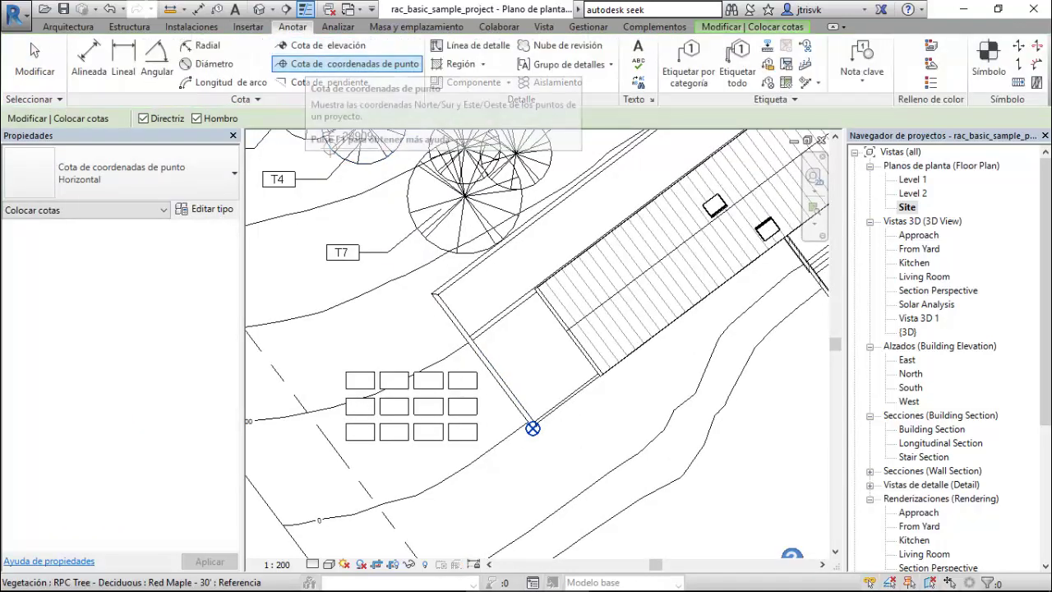
pyautogui.scroll(3, 543, 502)
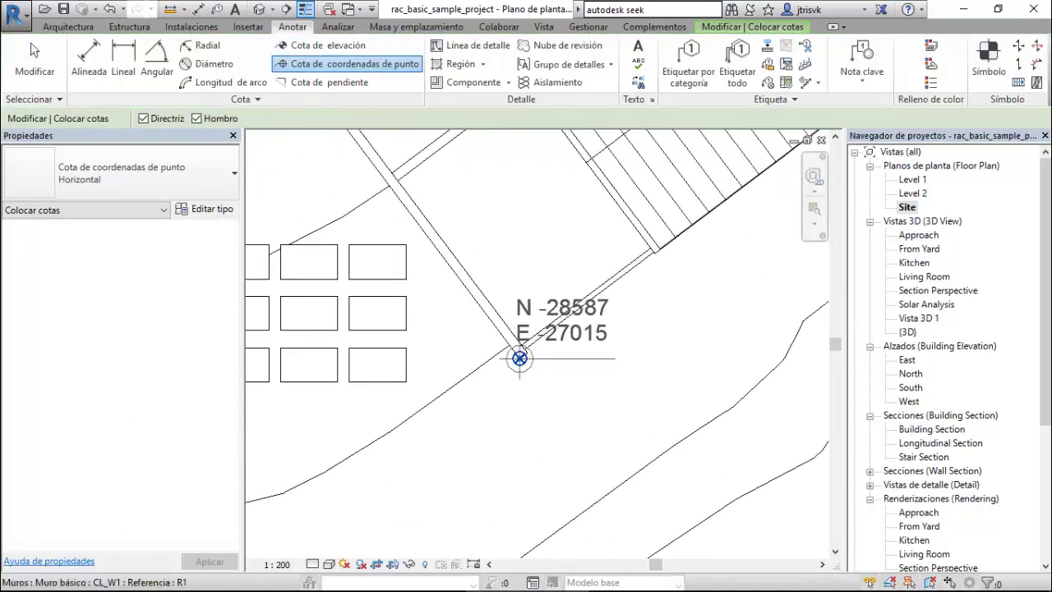
pyautogui.click(519, 358)
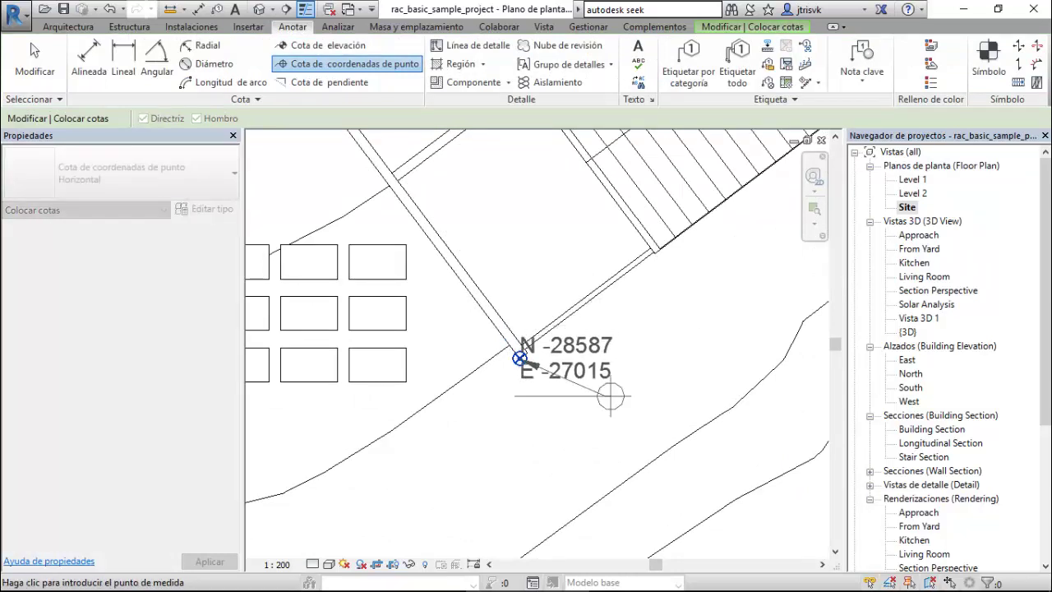
pyautogui.click(699, 396)
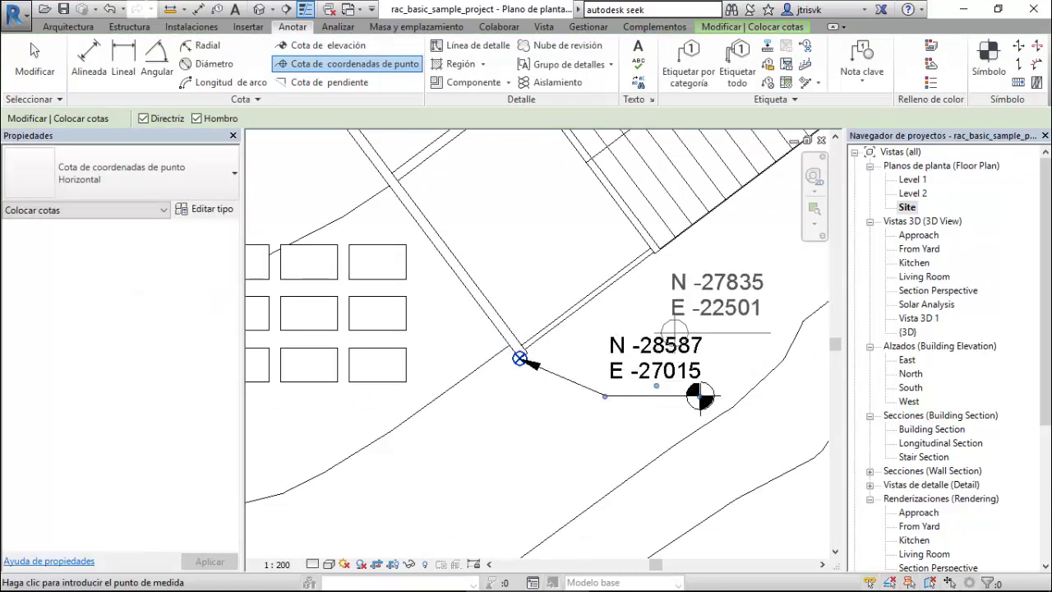
pyautogui.press('Escape')
pyautogui.press('Escape')
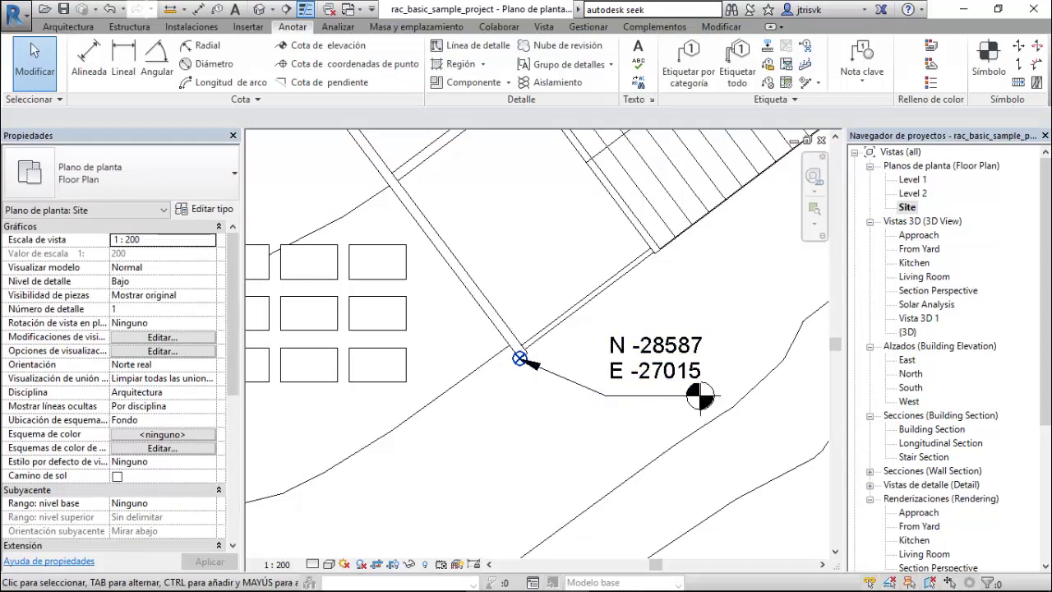
# Place a spot coordinate (Cota de coordenadas de punto) with leader and shoulder on the survey point near tree tag T1.
pyautogui.scroll(-2, 550, 433)
pyautogui.scroll(-4, 555, 440)
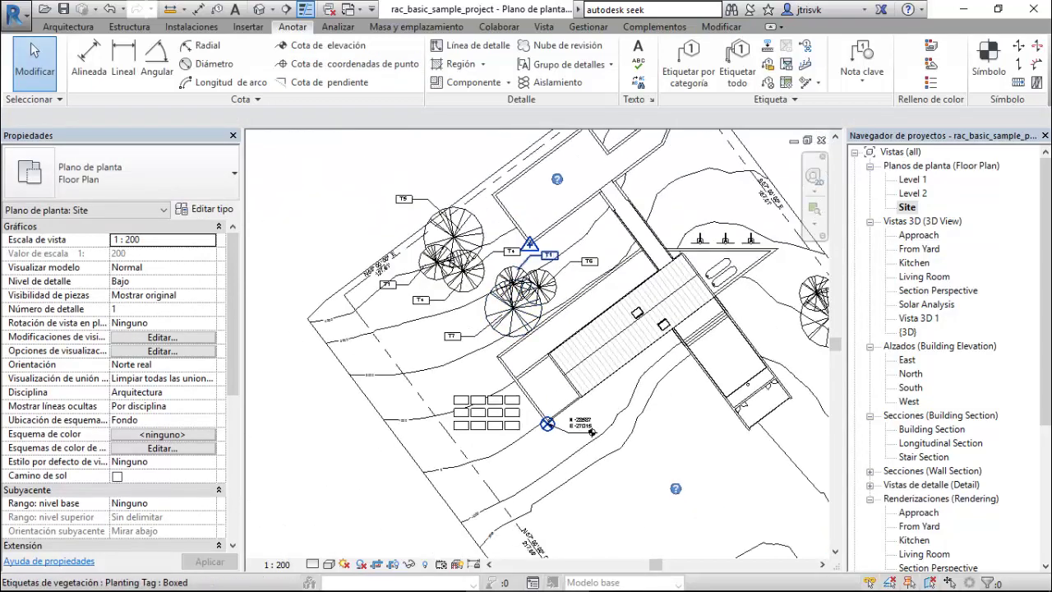
pyautogui.scroll(4, 548, 244)
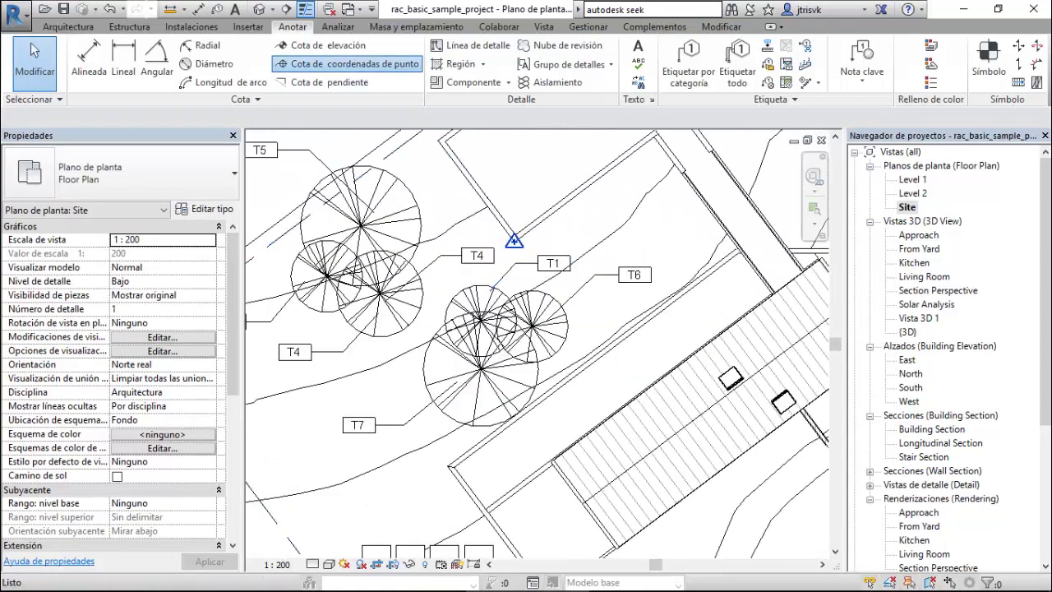
pyautogui.click(354, 63)
pyautogui.scroll(6, 514, 240)
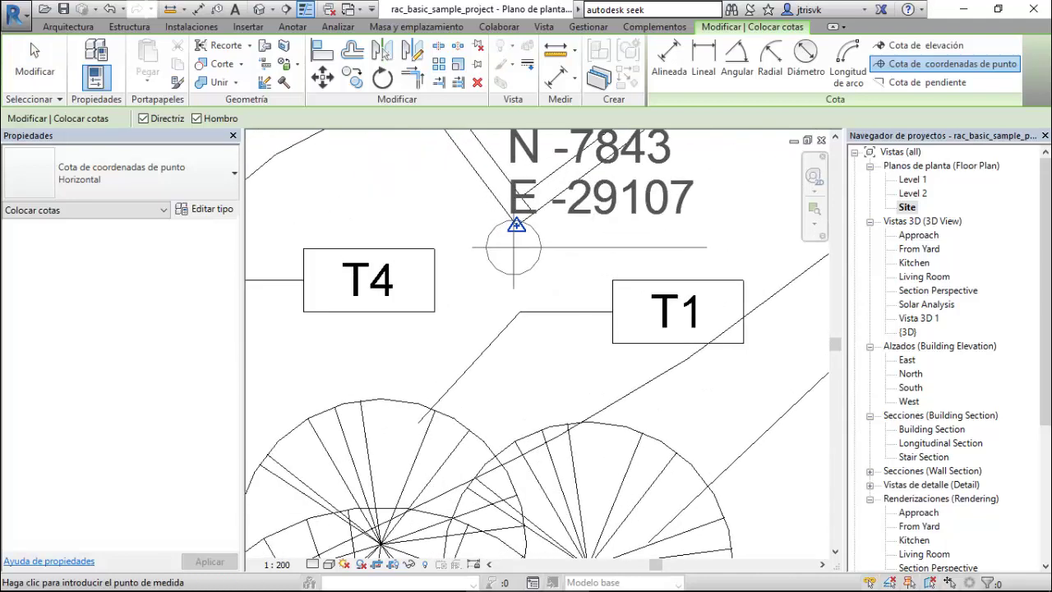
pyautogui.click(517, 225)
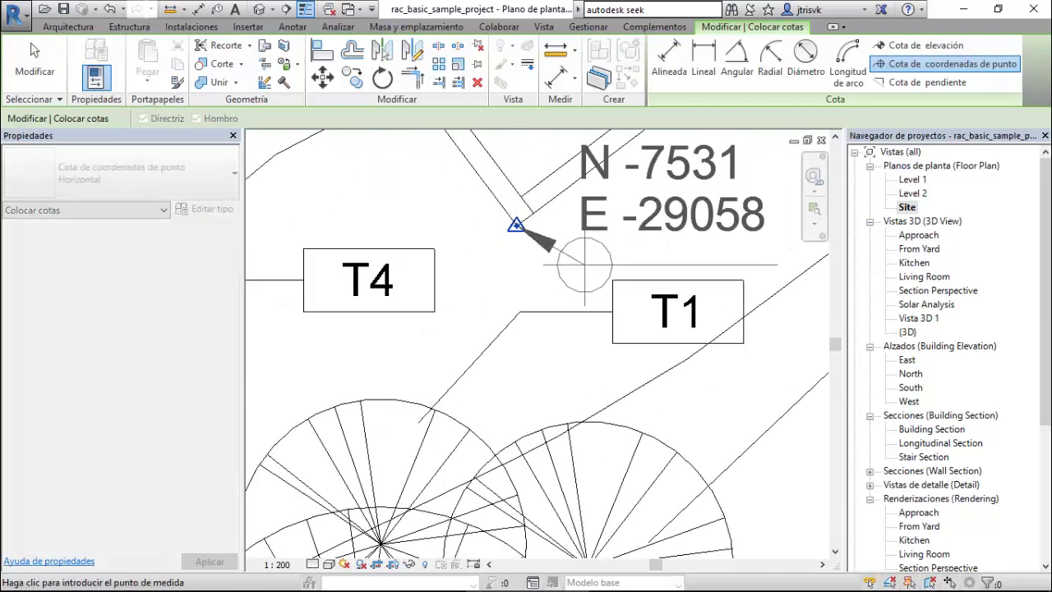
pyautogui.click(783, 265)
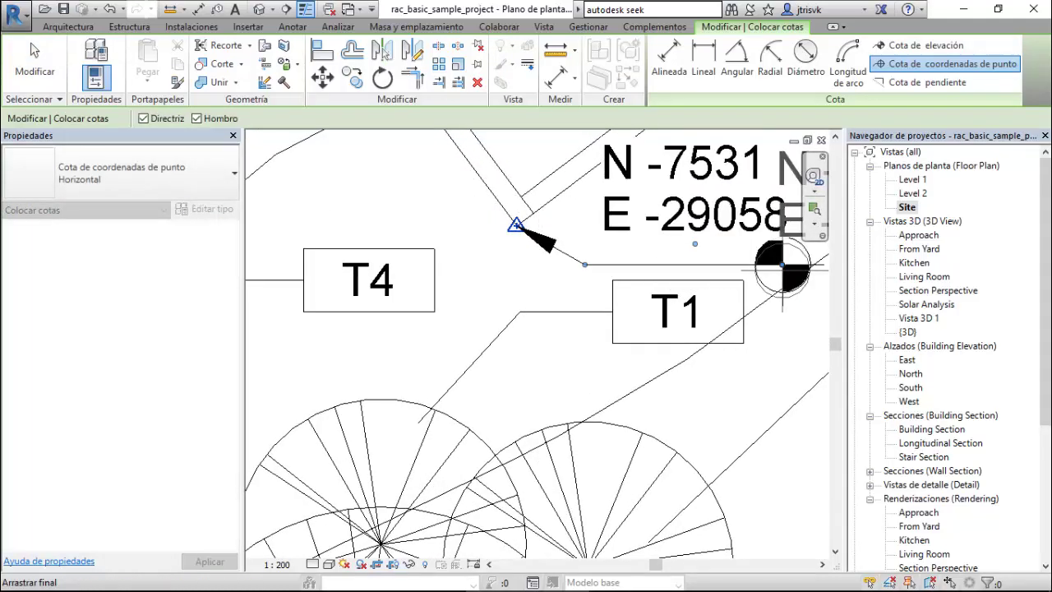
pyautogui.press('Escape')
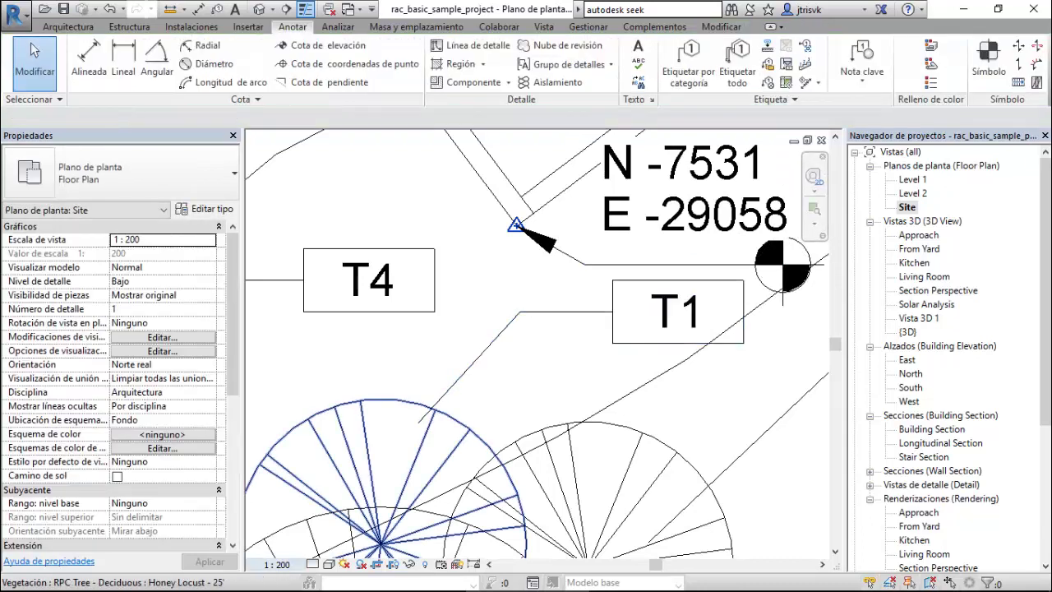
# Set the Site plan's view scale to 1:100.
pyautogui.click(277, 565)
pyautogui.click(286, 463)
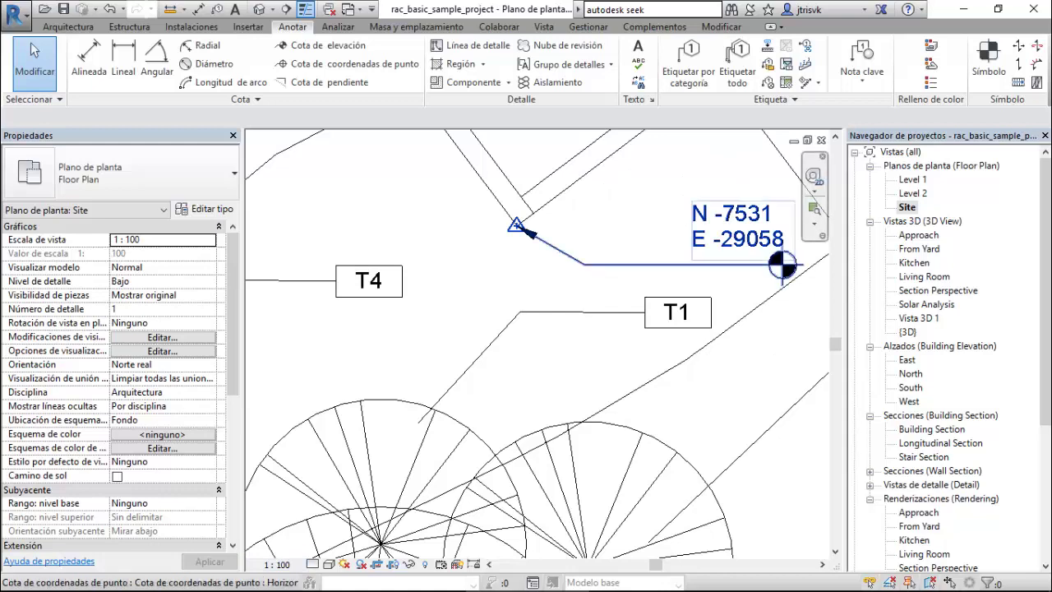
# Select the survey point and its spot coordinate near tree tag T1, compare their coordinates, and clear the selection.
pyautogui.scroll(-1, 524, 239)
pyautogui.scroll(-1, 530, 251)
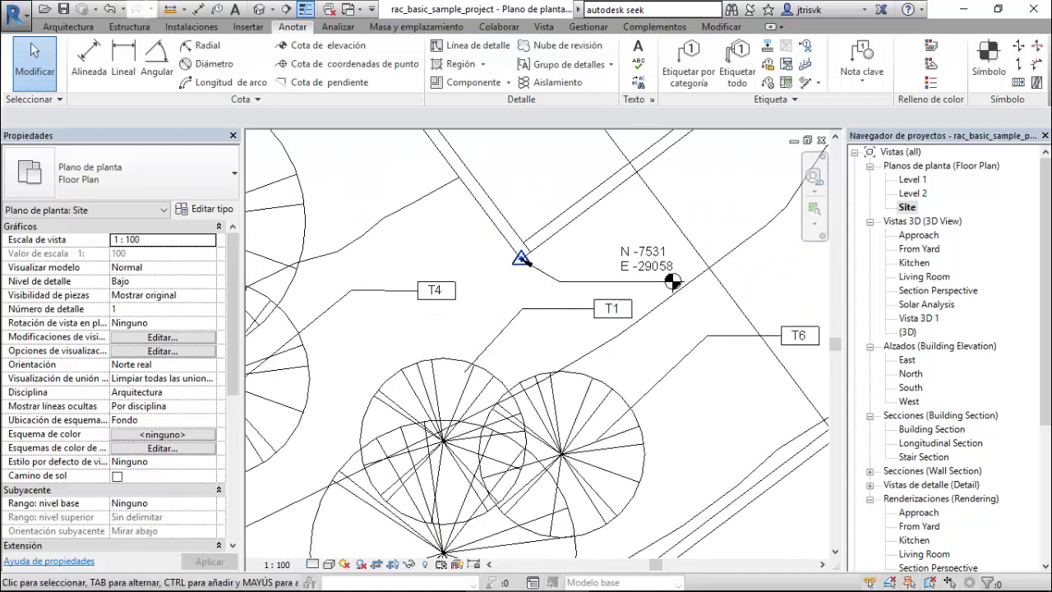
pyautogui.scroll(-1, 530, 251)
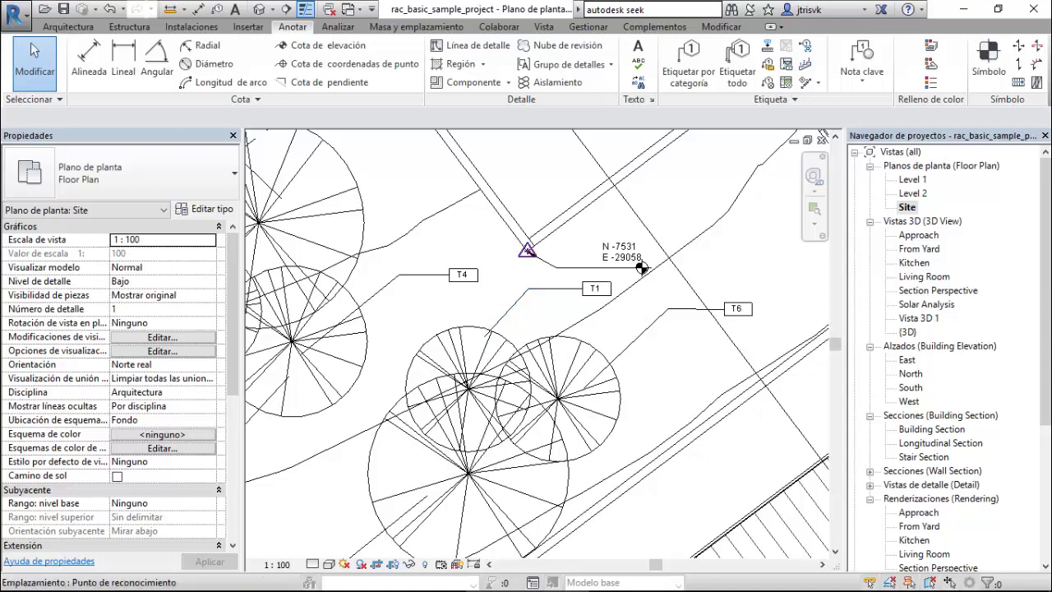
pyautogui.click(528, 250)
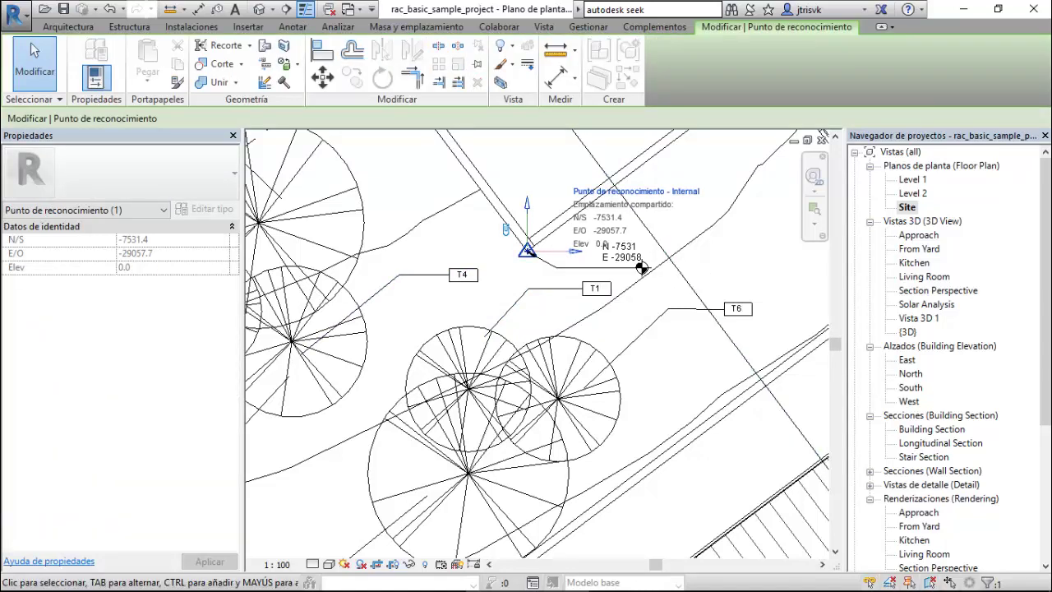
pyautogui.click(641, 268)
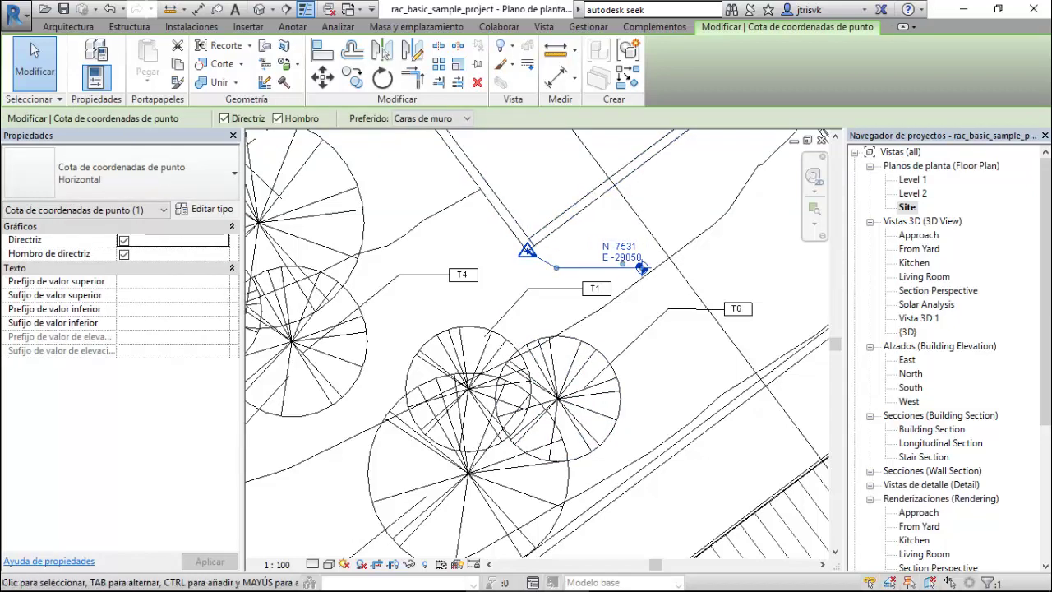
pyautogui.scroll(-2, 641, 268)
pyautogui.press('Escape')
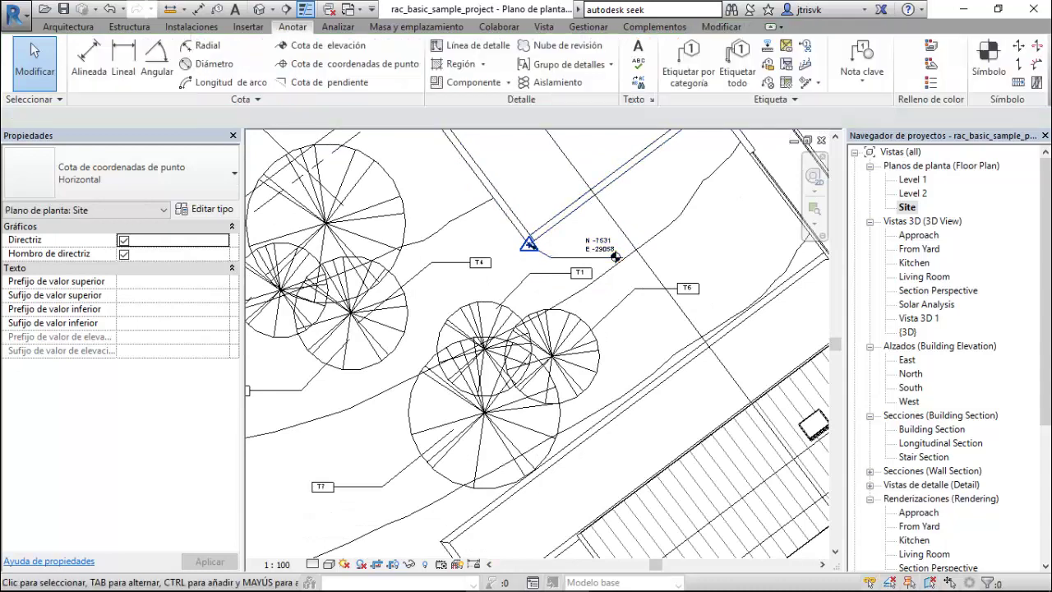
# Select the project base point at the house's lower corner and set its N/S coordinate to 0.
pyautogui.scroll(-3, 616, 257)
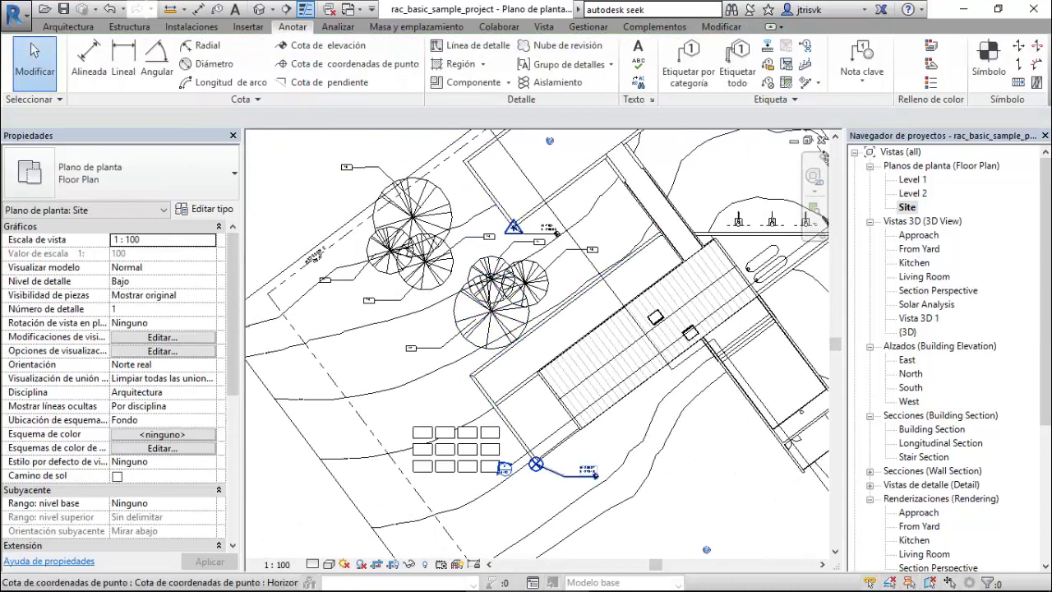
pyautogui.scroll(3, 629, 481)
pyautogui.scroll(2, 630, 481)
pyautogui.click(712, 476)
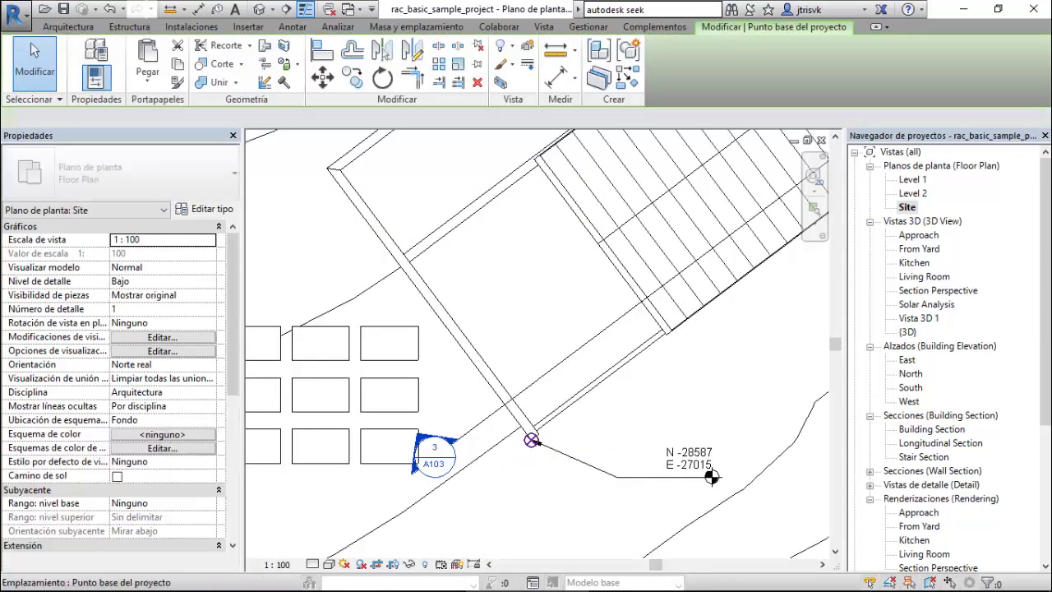
pyautogui.click(612, 405)
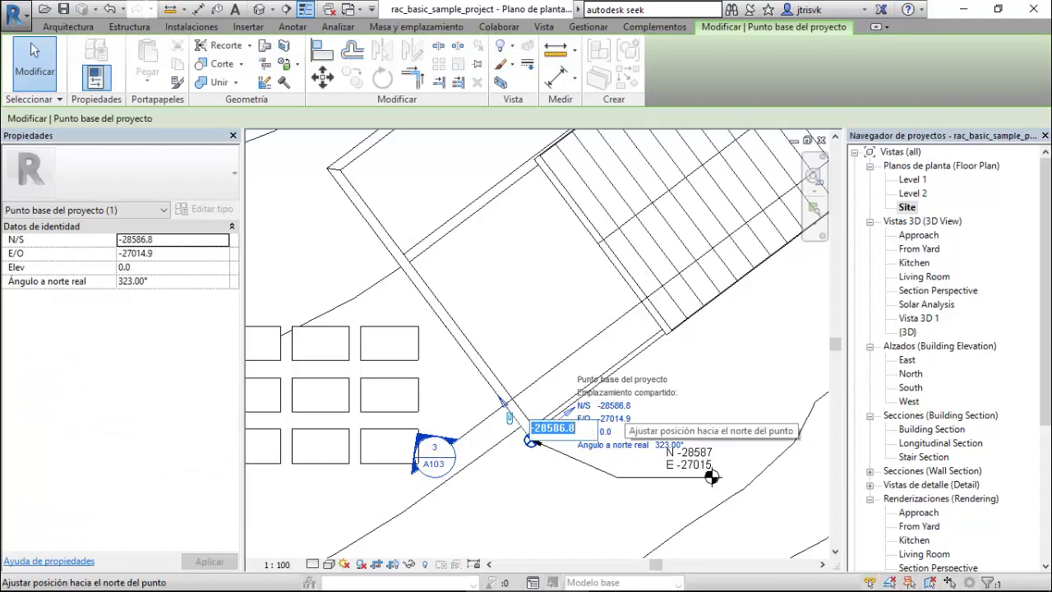
pyautogui.write('0')
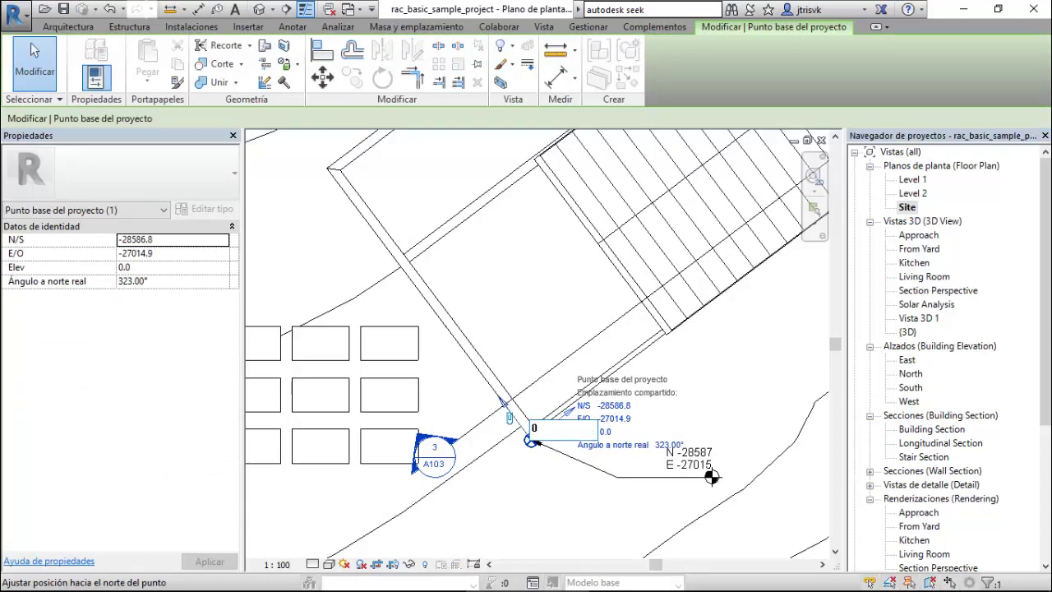
pyautogui.press('Return')
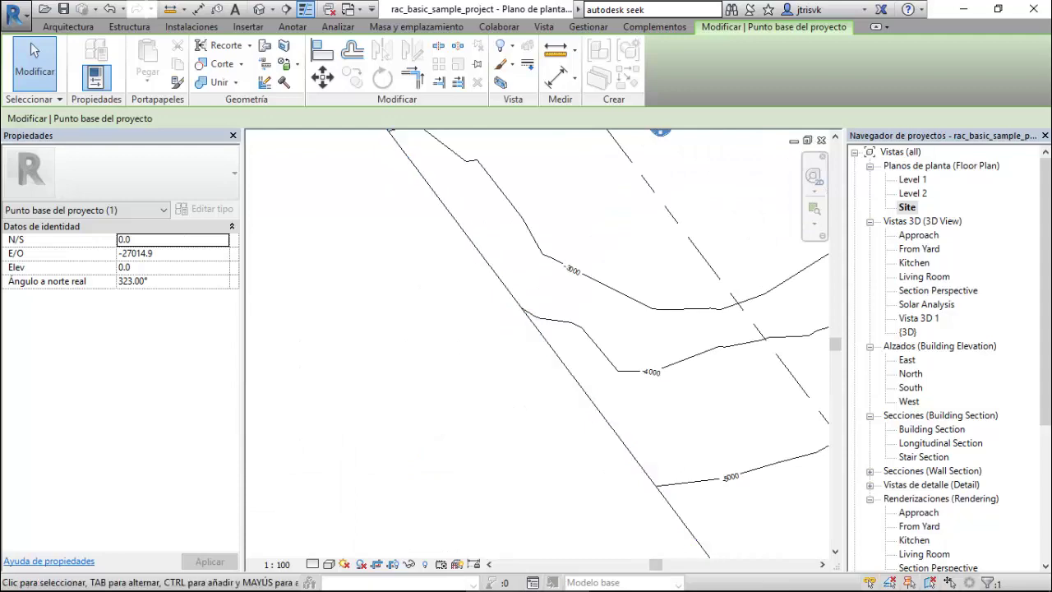
# Examine the survey point's position relative to the house and the spot coordinate at the retaining wall corner near tree tag T1.
pyautogui.scroll(-4, 511, 462)
pyautogui.scroll(-5, 708, 406)
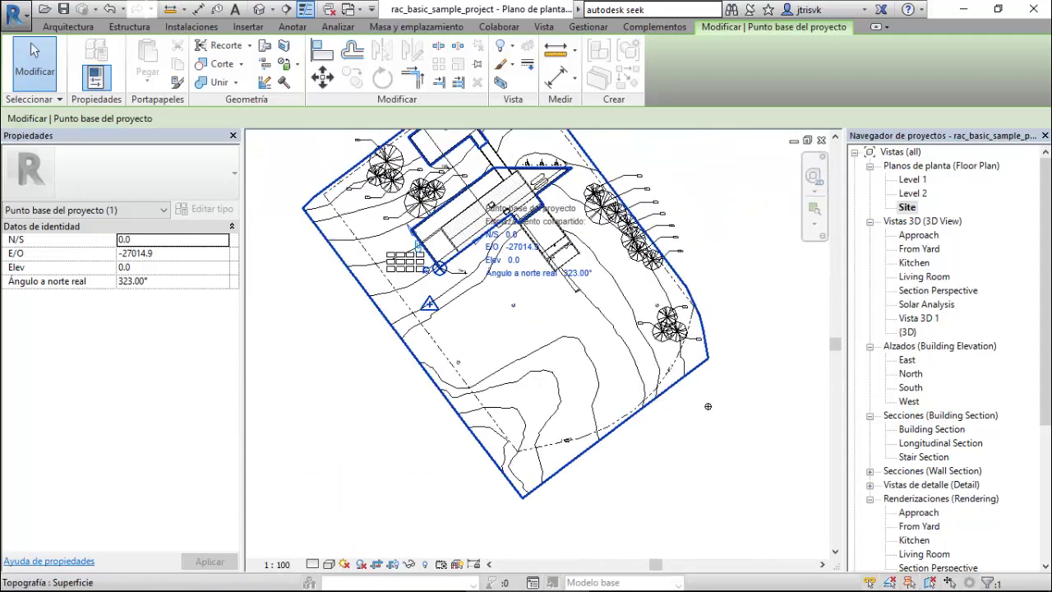
pyautogui.scroll(-1, 458, 305)
pyautogui.scroll(1, 424, 226)
pyautogui.scroll(3, 425, 186)
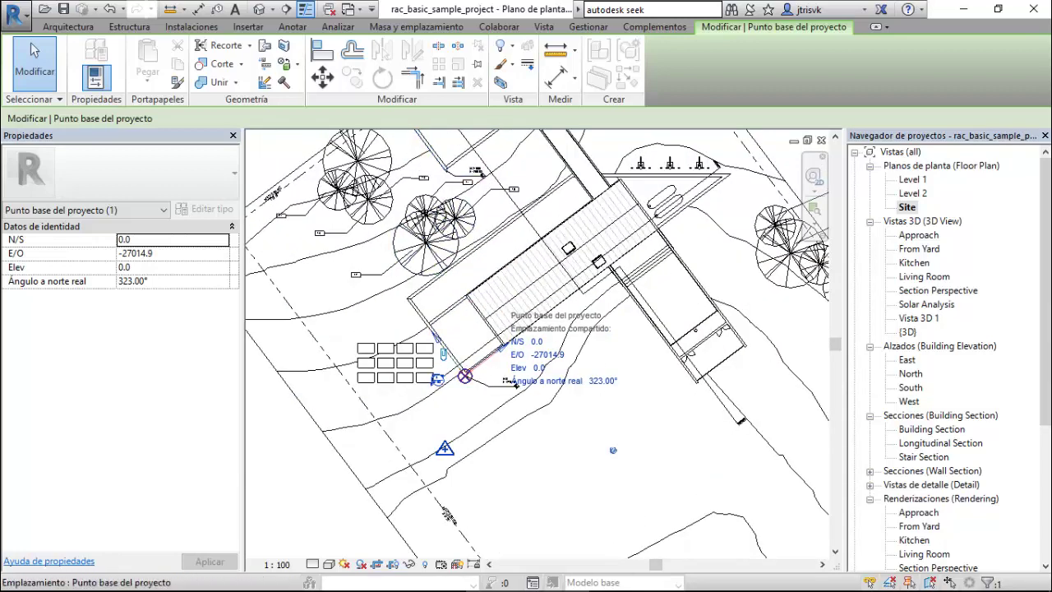
pyautogui.scroll(2, 459, 376)
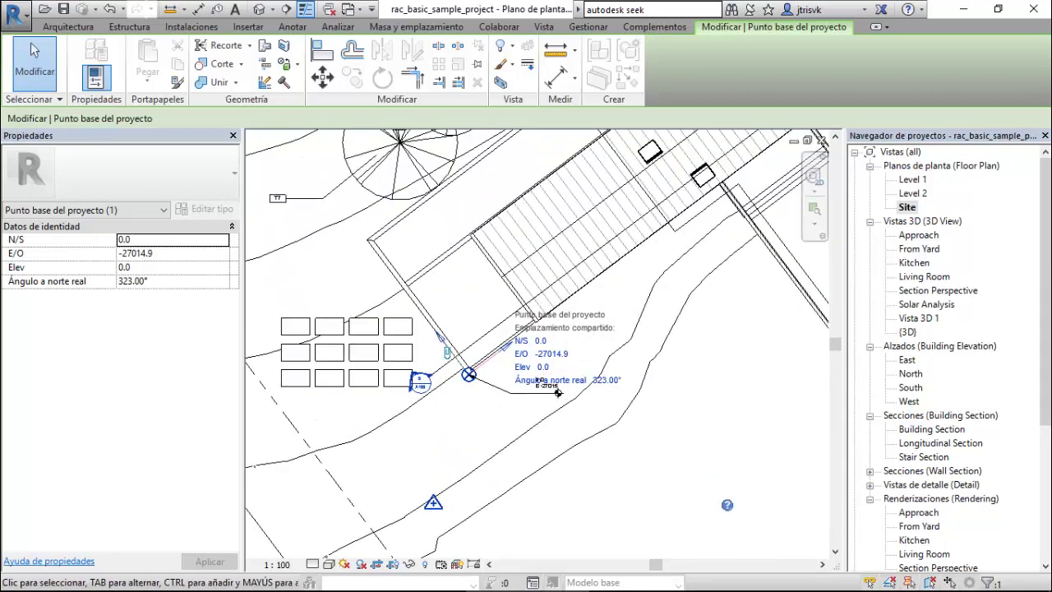
pyautogui.scroll(-3, 559, 393)
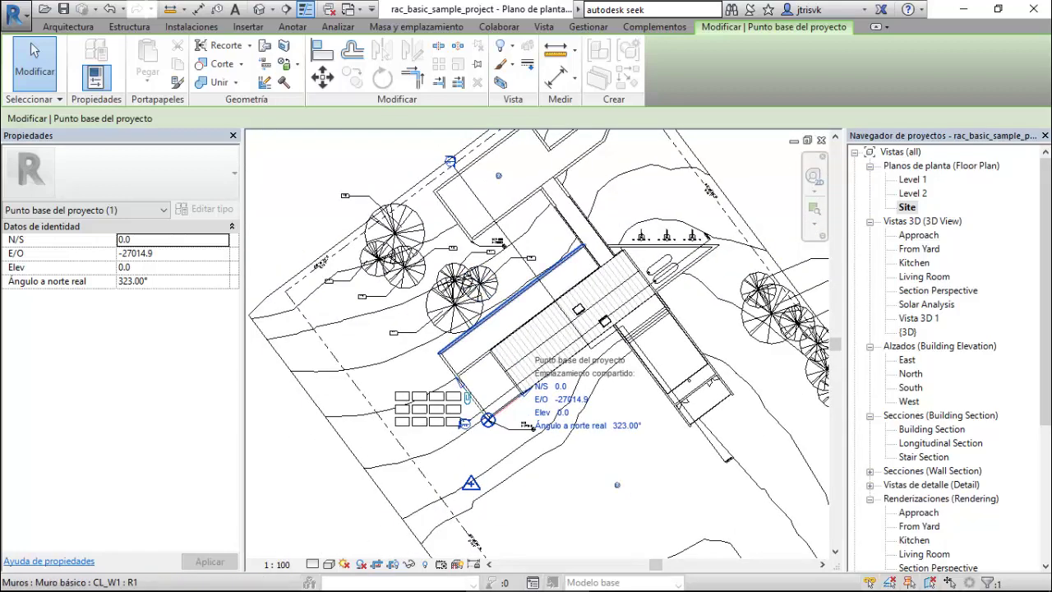
pyautogui.scroll(4, 513, 175)
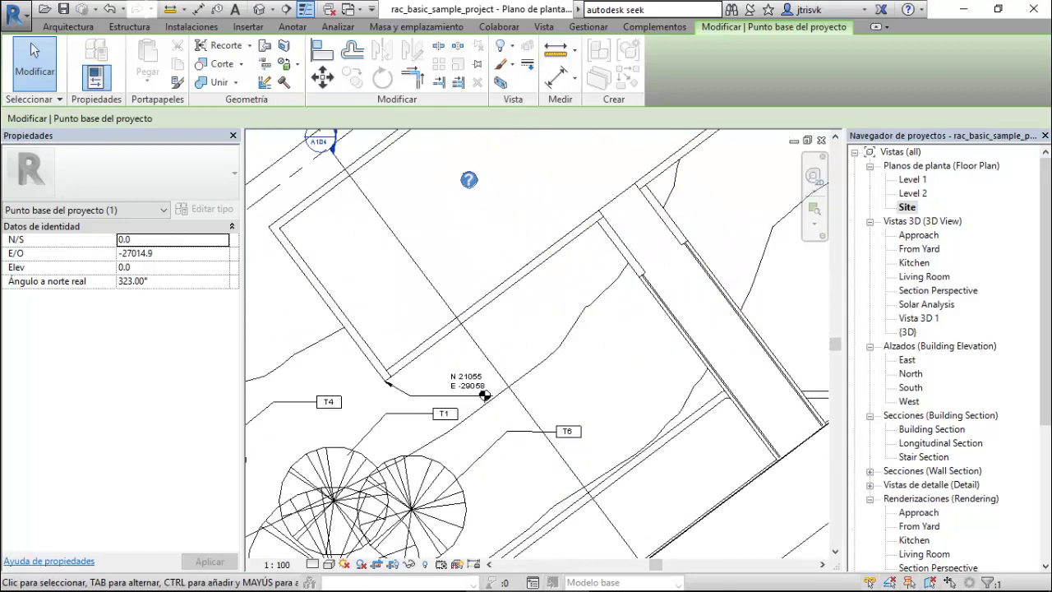
pyautogui.scroll(-1, 502, 214)
pyautogui.scroll(-5, 487, 370)
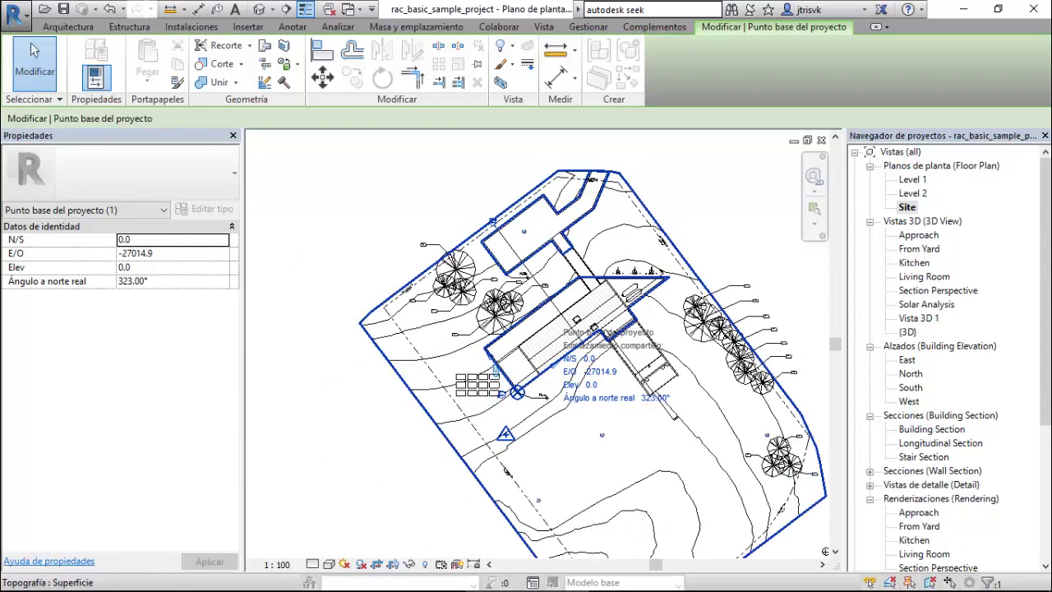
pyautogui.scroll(2, 506, 434)
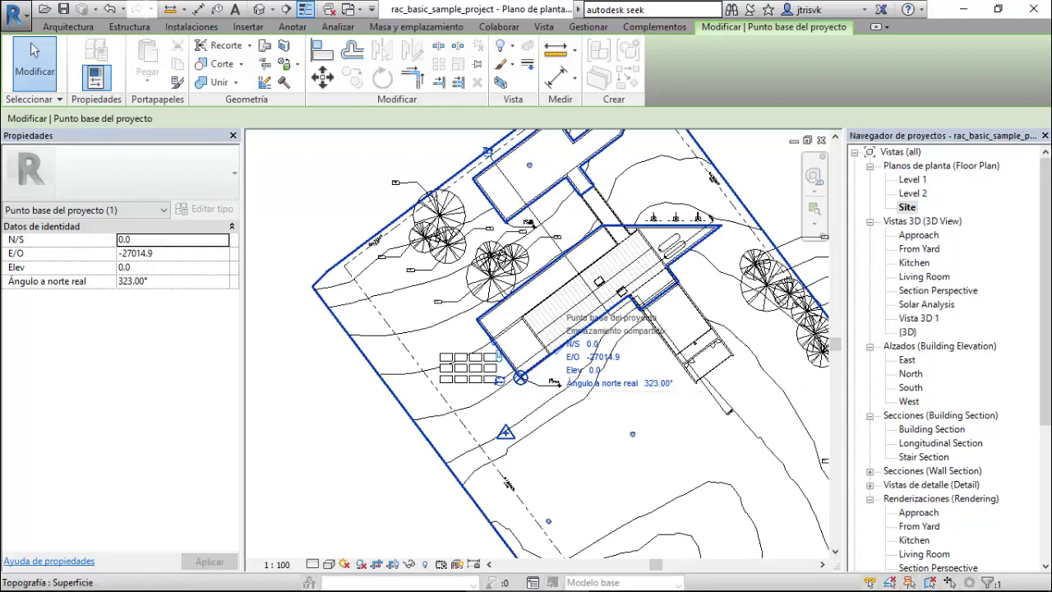
# Set the project base point's E/O coordinate to 0.0 and its angle to true north to 0, and apply both values.
pyautogui.press('Tab')
pyautogui.write('0.0')
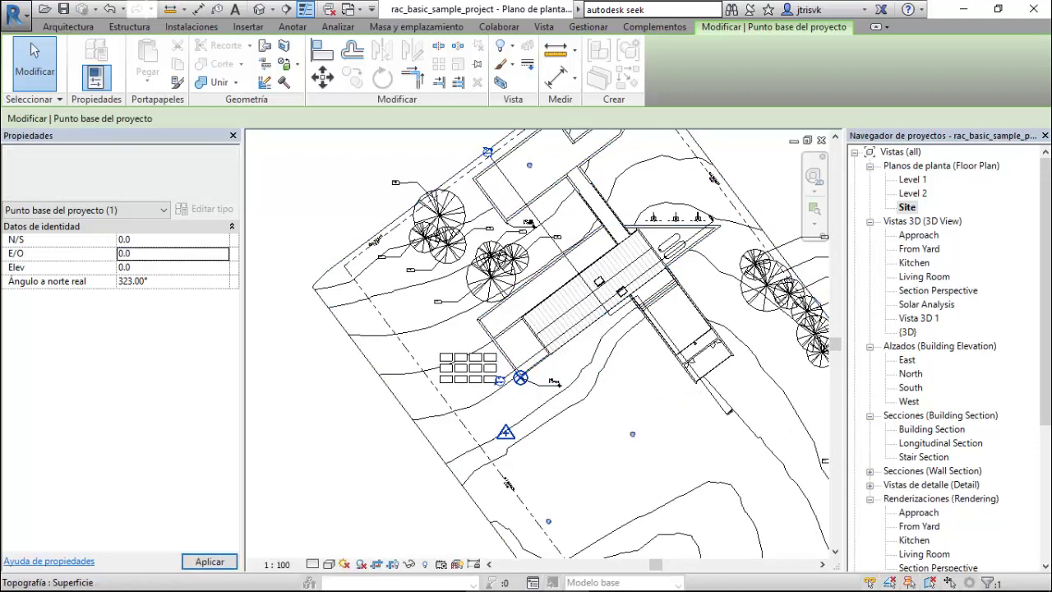
pyautogui.press('Tab')
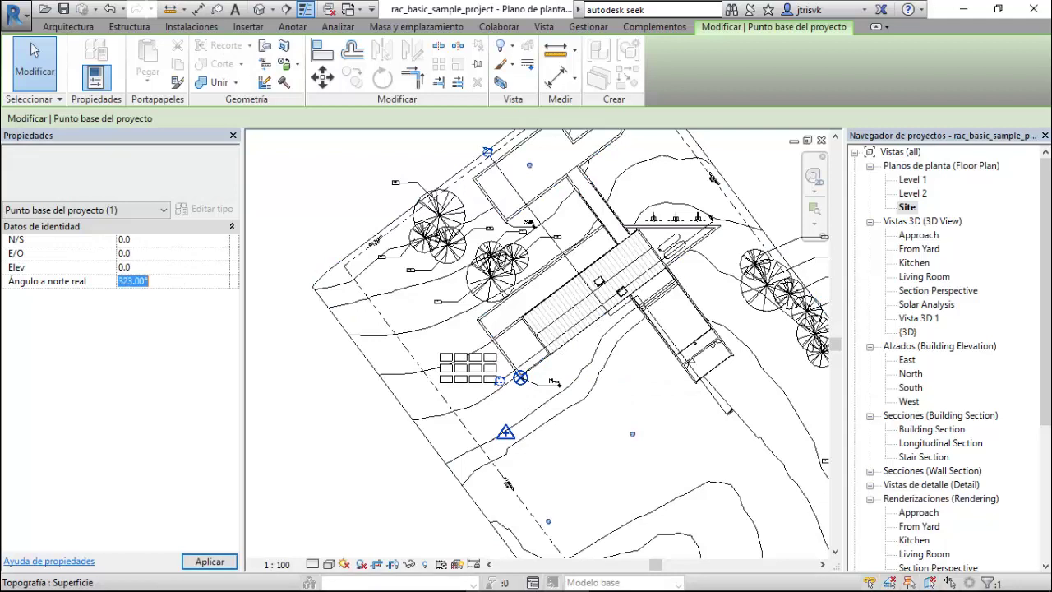
pyautogui.write('0')
pyautogui.press('Return')
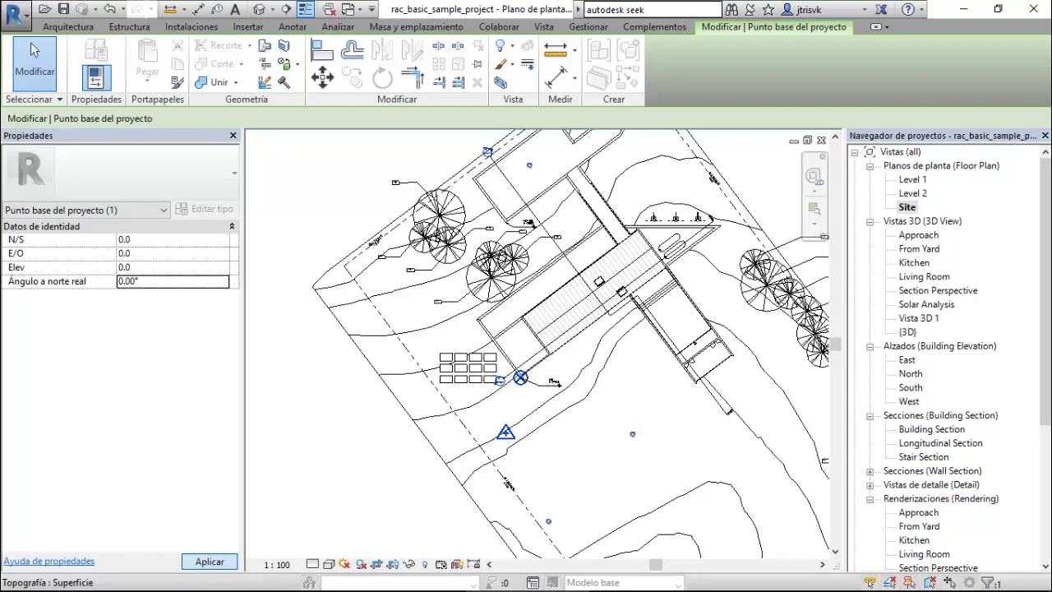
pyautogui.click(209, 562)
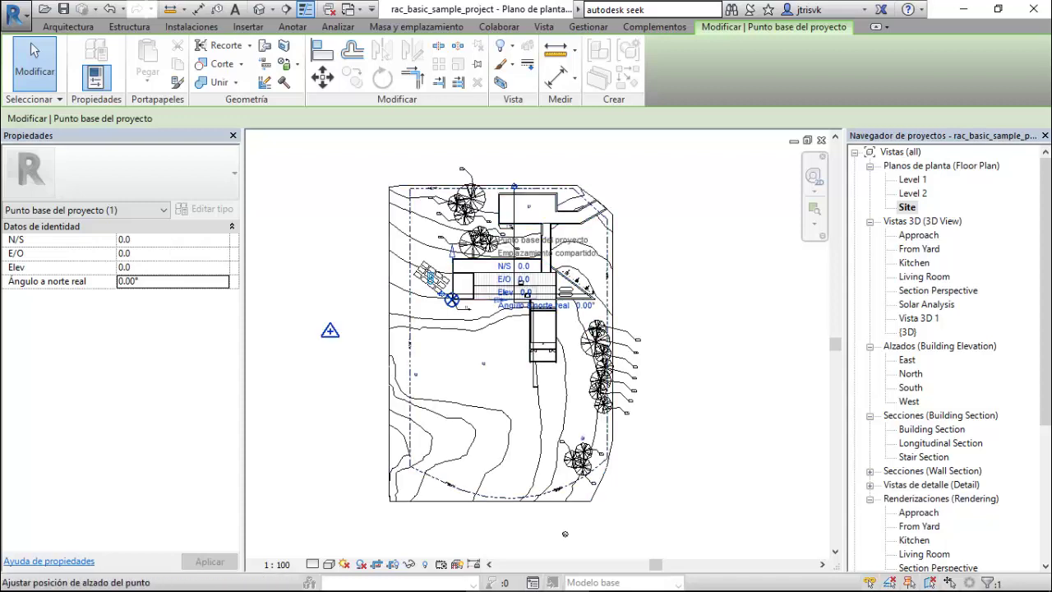
# Examine the spot coordinates at the project base point and at the retaining wall corner, and the rotated site's orientation.
pyautogui.scroll(2, 452, 300)
pyautogui.scroll(5, 463, 301)
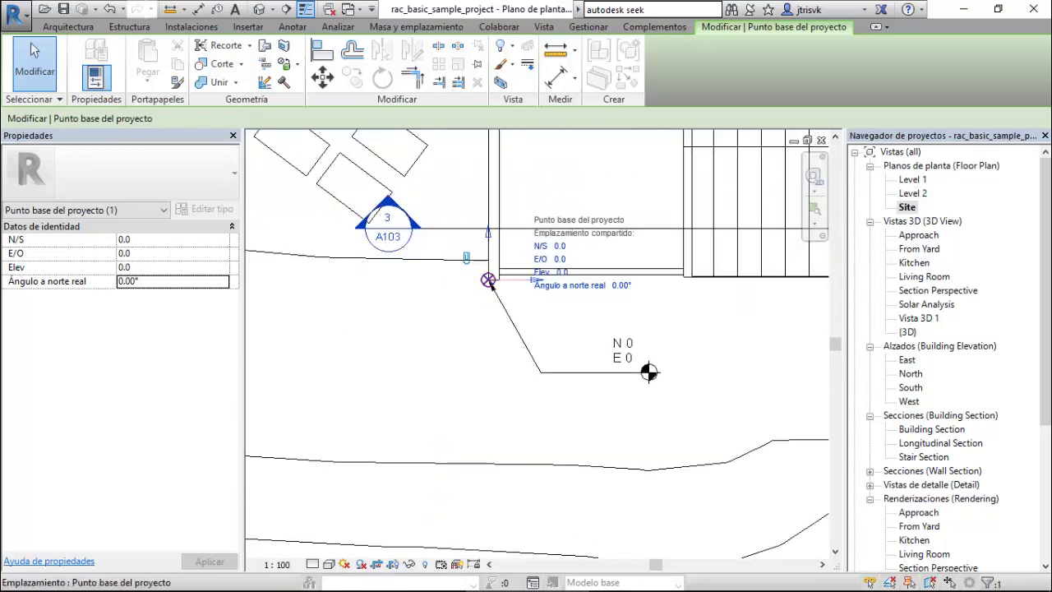
pyautogui.scroll(1, 491, 284)
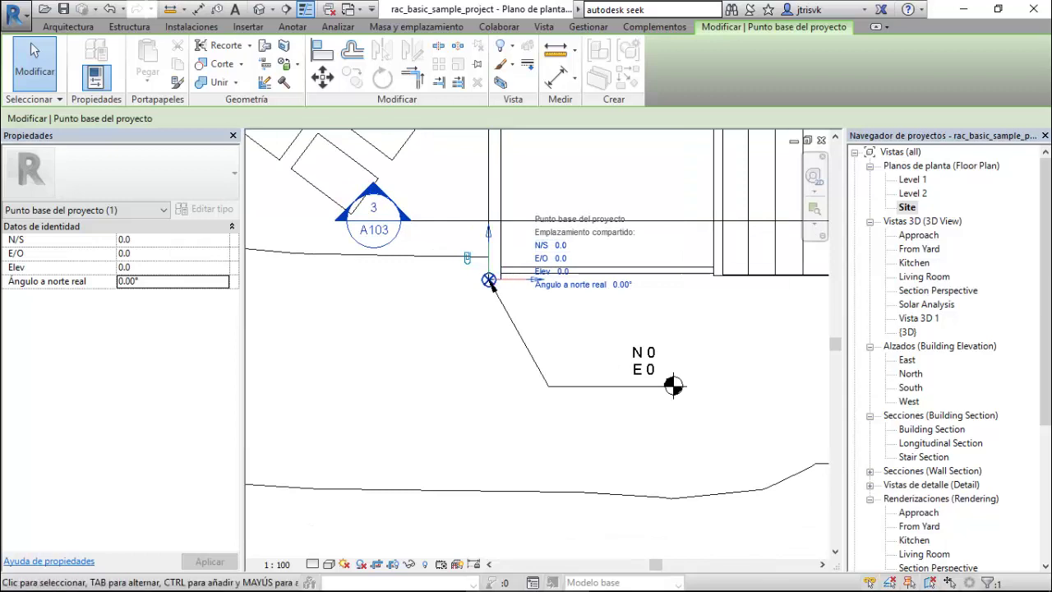
pyautogui.scroll(-5, 456, 357)
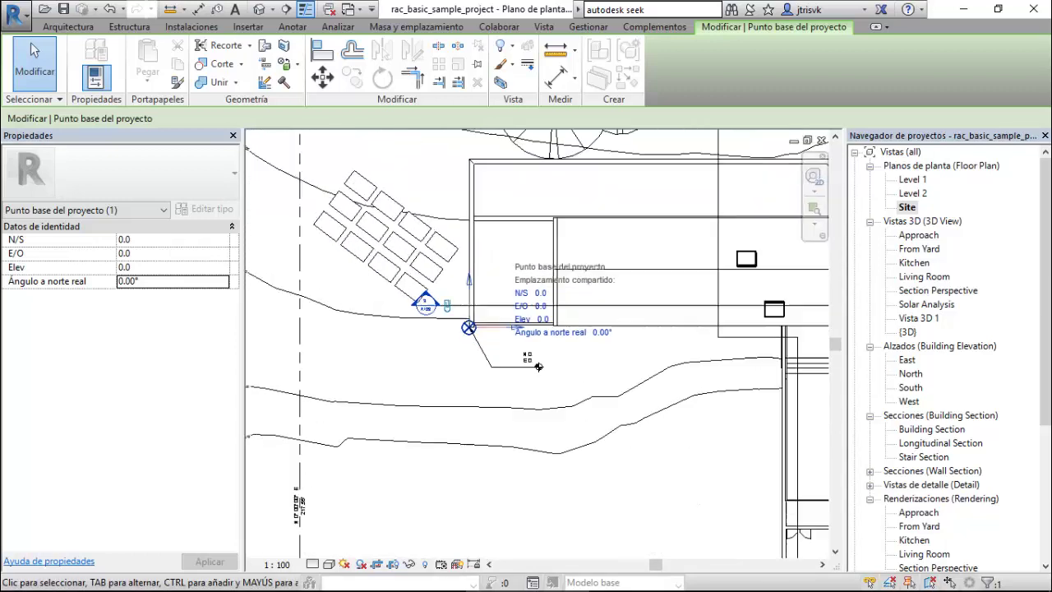
pyautogui.scroll(-3, 456, 356)
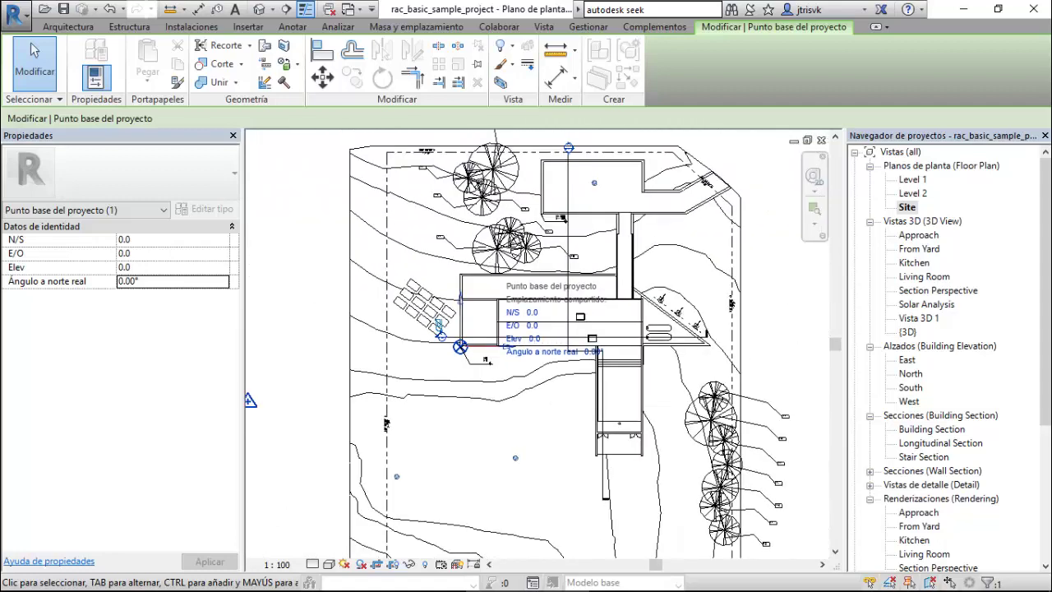
pyautogui.scroll(5, 566, 220)
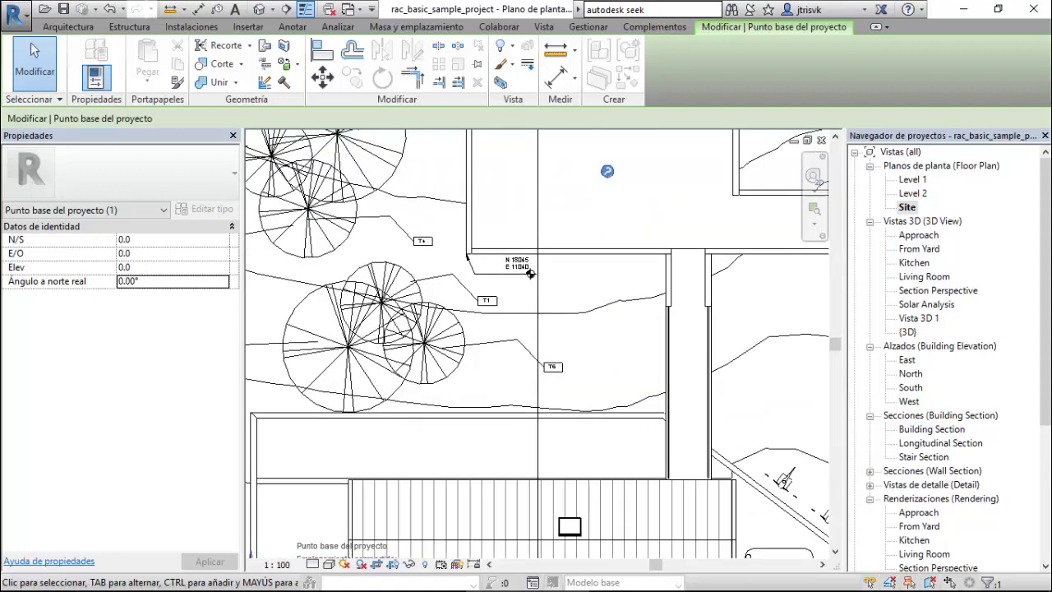
pyautogui.scroll(2, 527, 282)
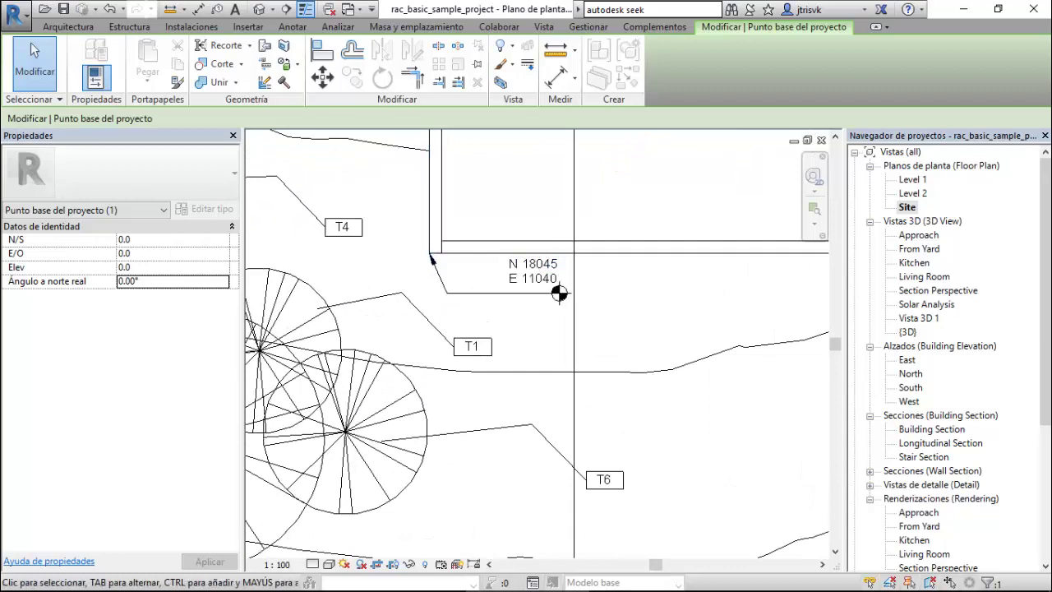
pyautogui.scroll(-2, 426, 278)
pyautogui.scroll(-3, 484, 285)
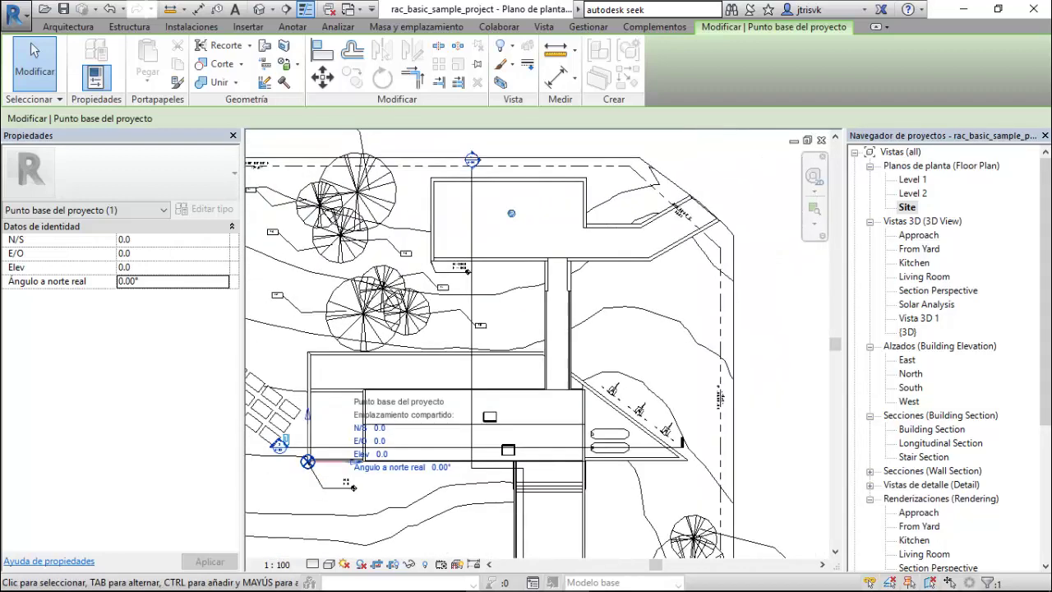
pyautogui.scroll(-1, 522, 222)
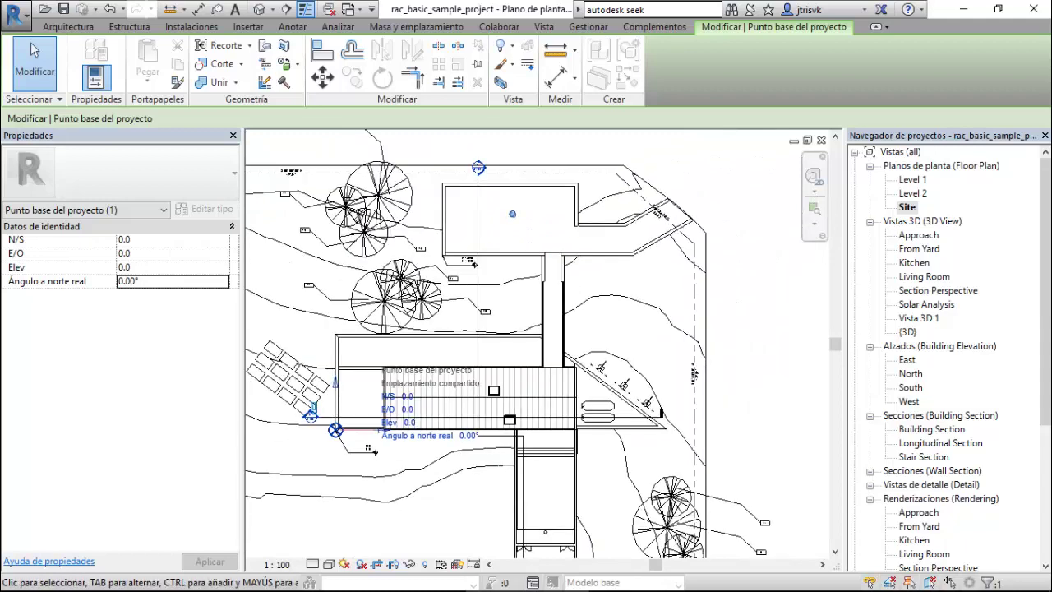
pyautogui.scroll(-1, 523, 209)
pyautogui.scroll(5, 391, 421)
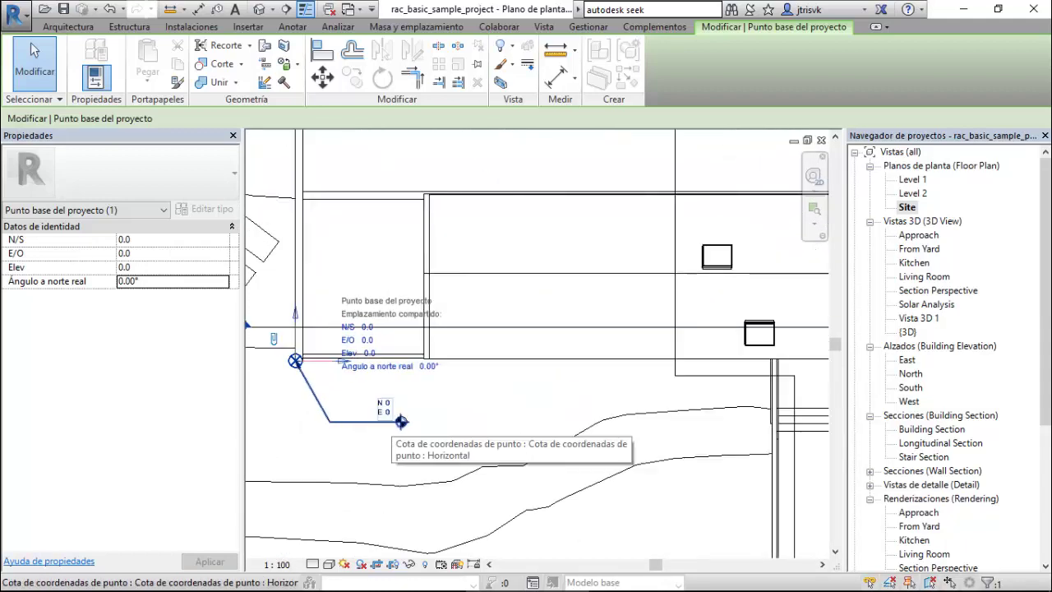
pyautogui.scroll(2, 400, 422)
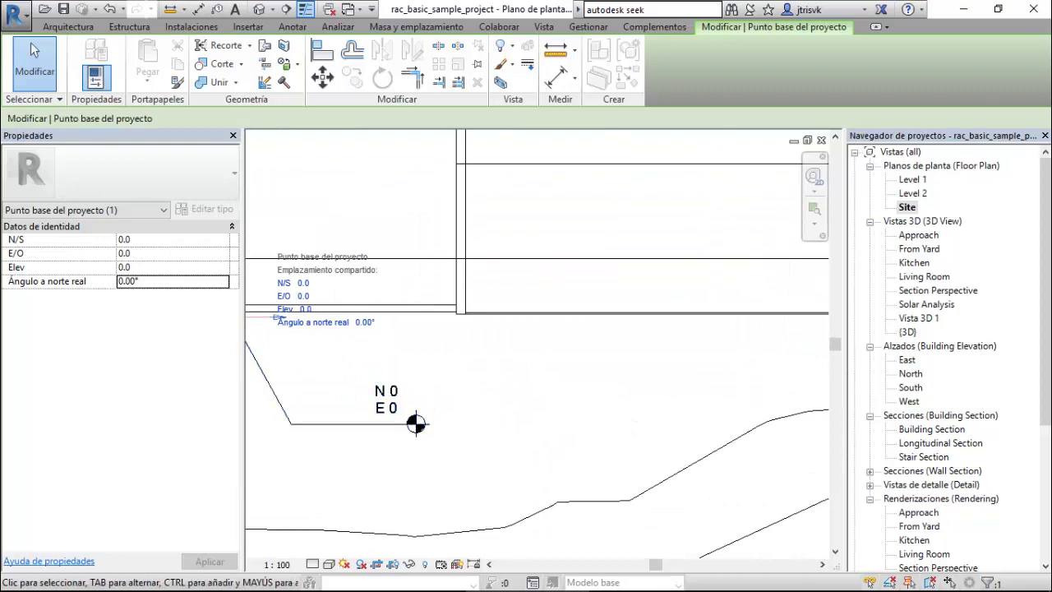
# Undo the project base point's coordinate and angle changes and the Site plan's view scale change, and clear the selection.
pyautogui.scroll(-4, 645, 388)
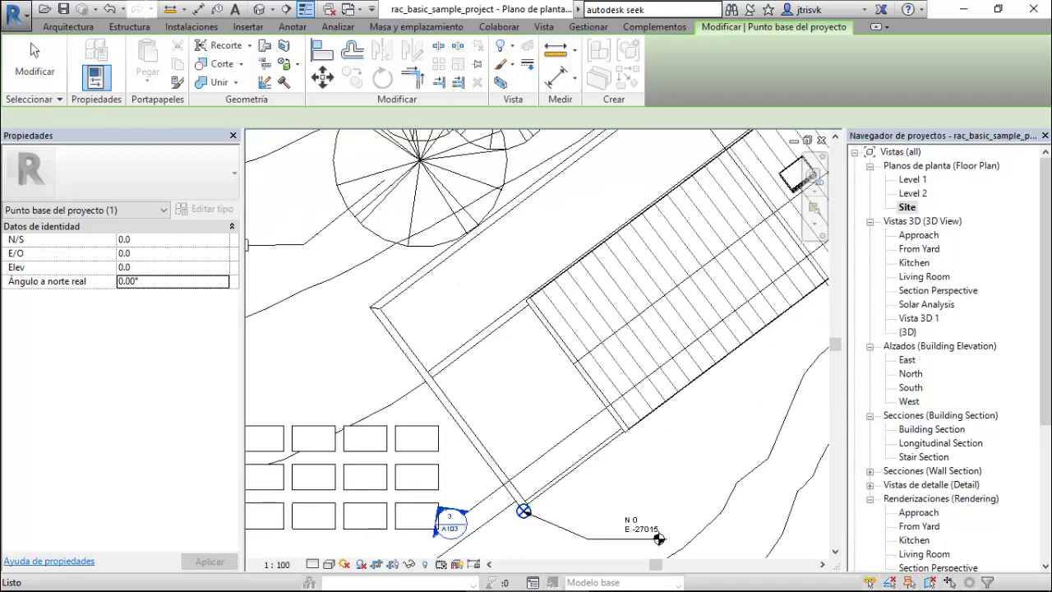
pyautogui.press('Escape')
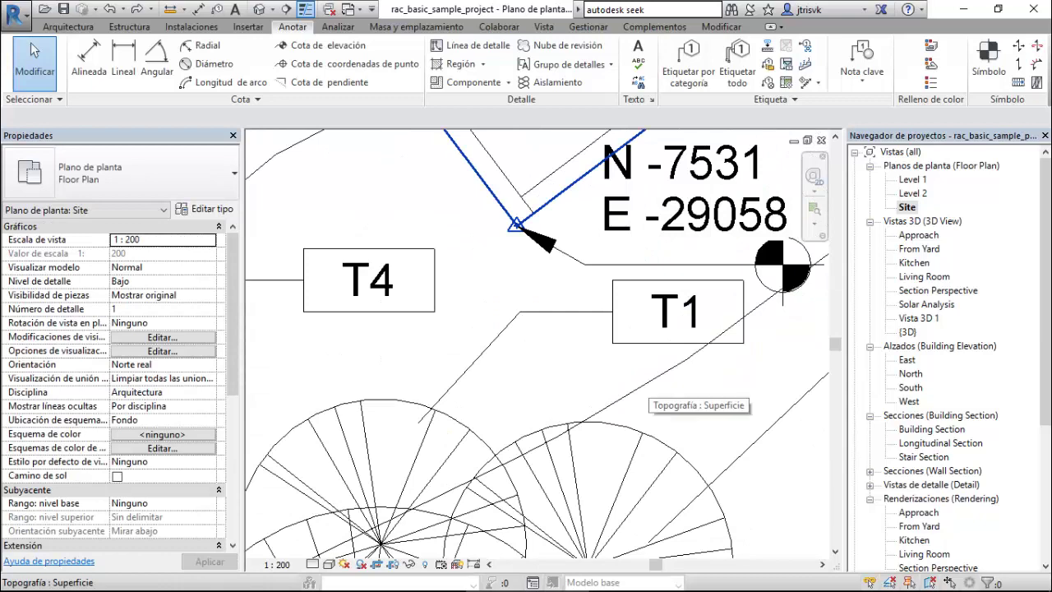
# Select the survey point at the retaining wall corner near tree tag T1 and unclip it.
pyautogui.scroll(-5, 517, 383)
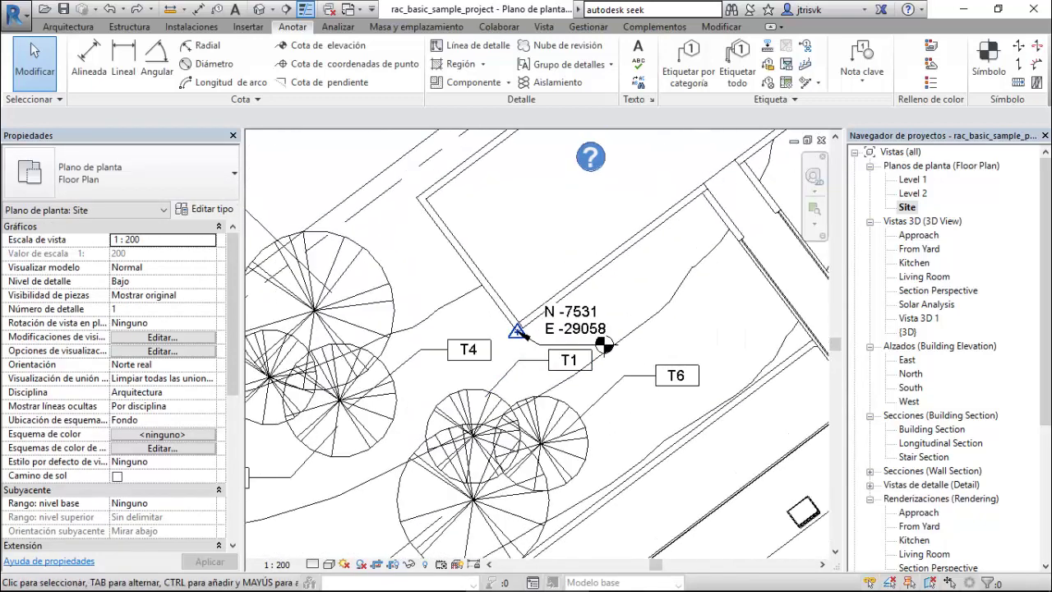
pyautogui.scroll(1, 524, 335)
pyautogui.click(522, 333)
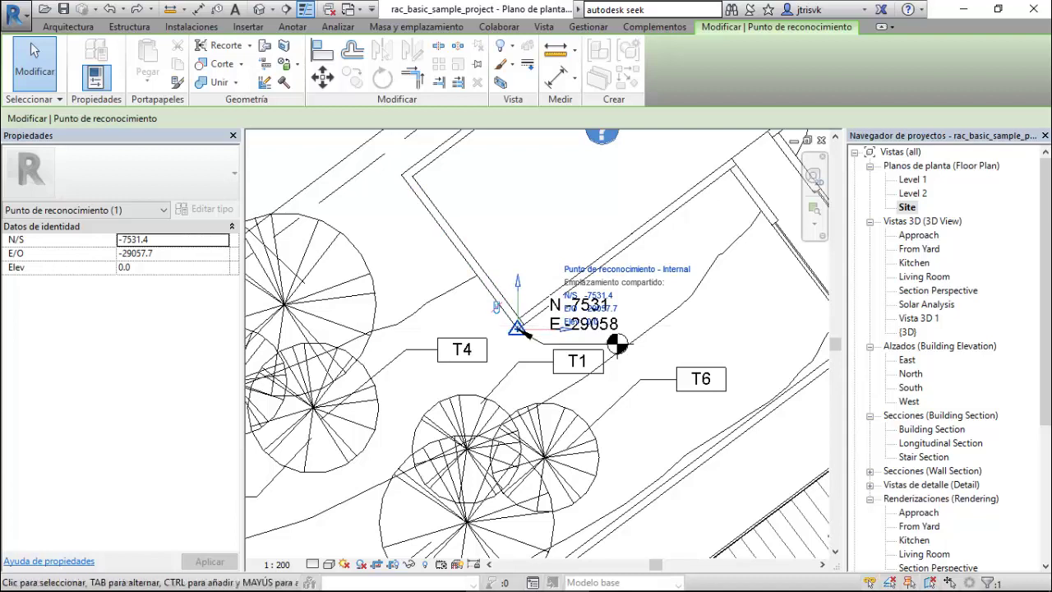
# Set the unclipped survey point's N/S and E/O coordinates to 0.0.
pyautogui.click(152, 239)
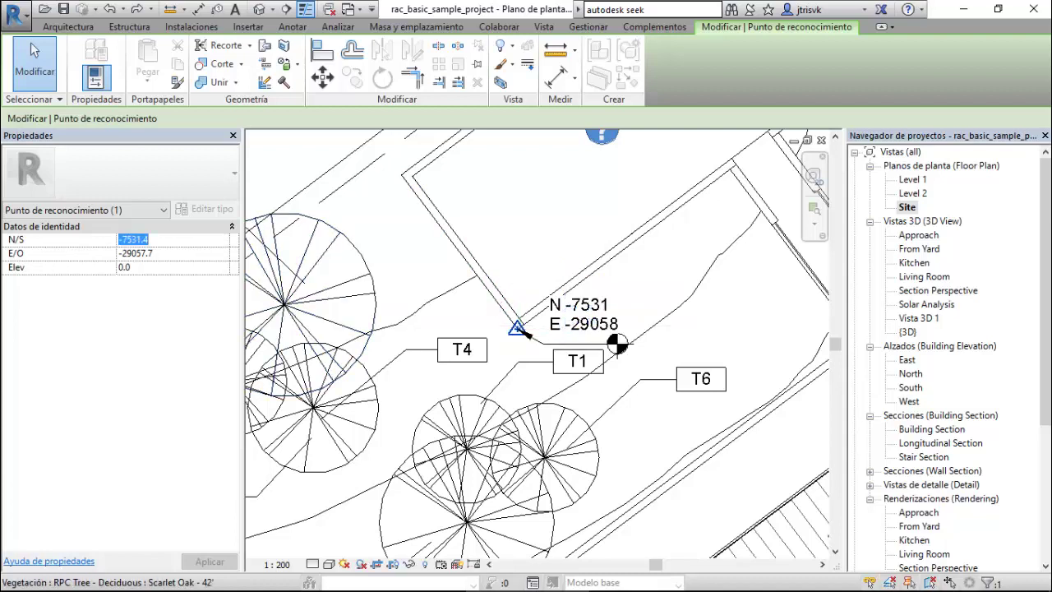
pyautogui.write('0')
pyautogui.press('Tab')
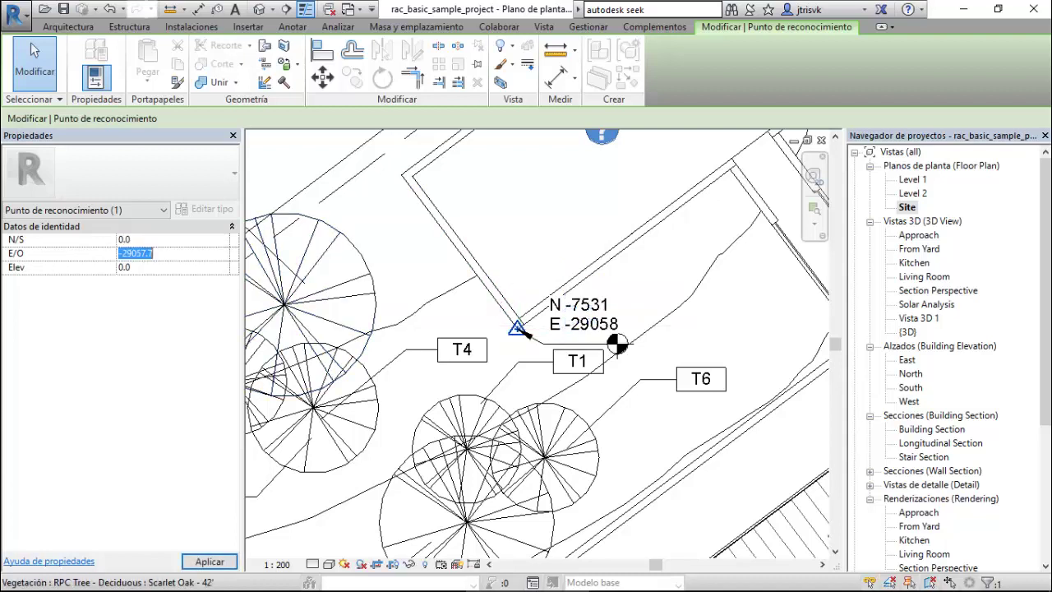
pyautogui.write('0')
pyautogui.press('Return')
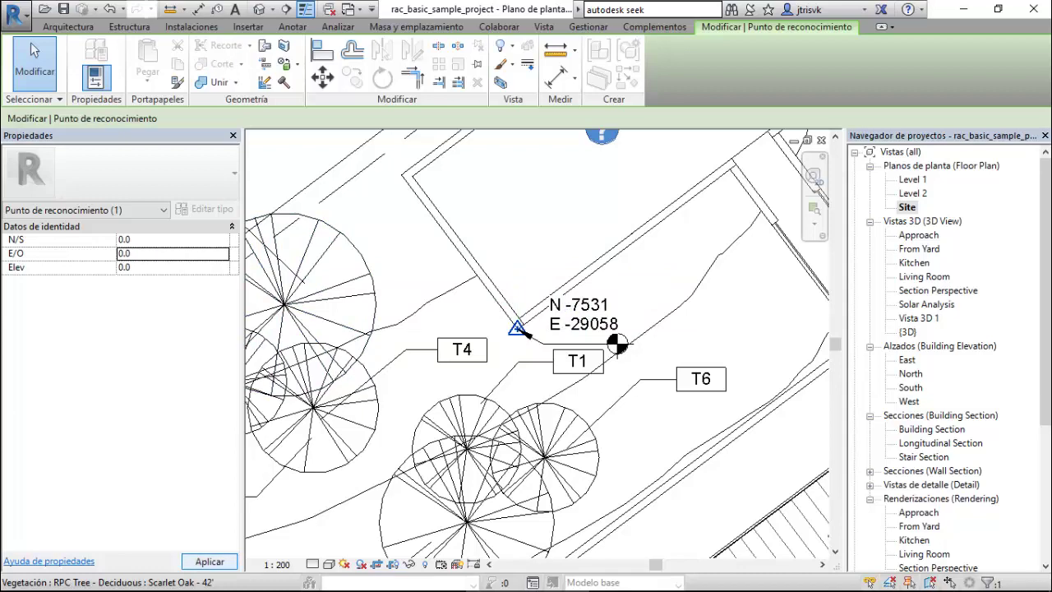
# Examine the moved survey point against the site boundary and retaining wall corner, undo its coordinate changes and clear the selection.
pyautogui.scroll(-5, 411, 316)
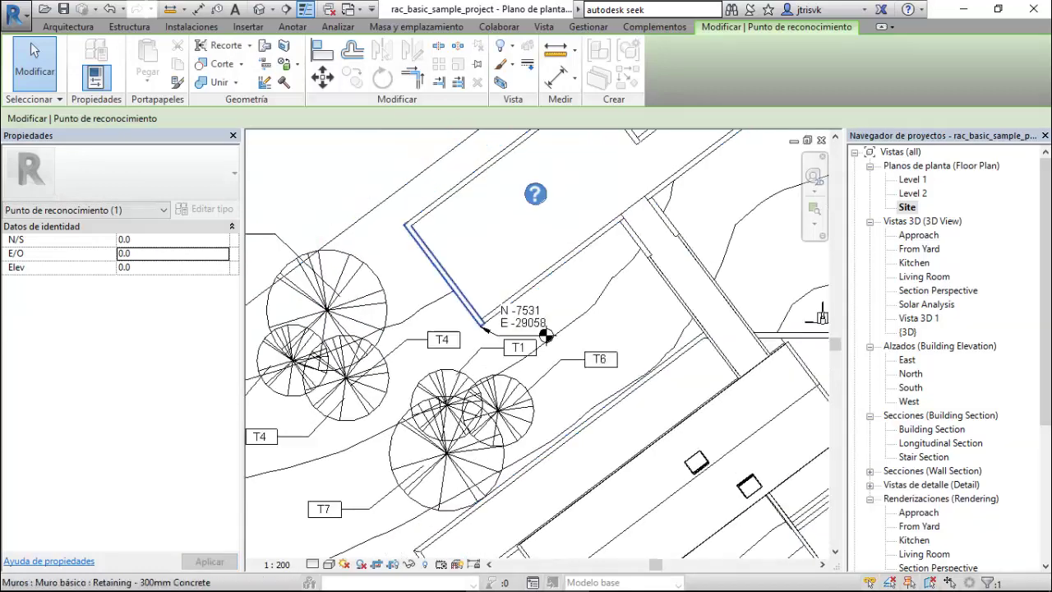
pyautogui.scroll(-3, 590, 279)
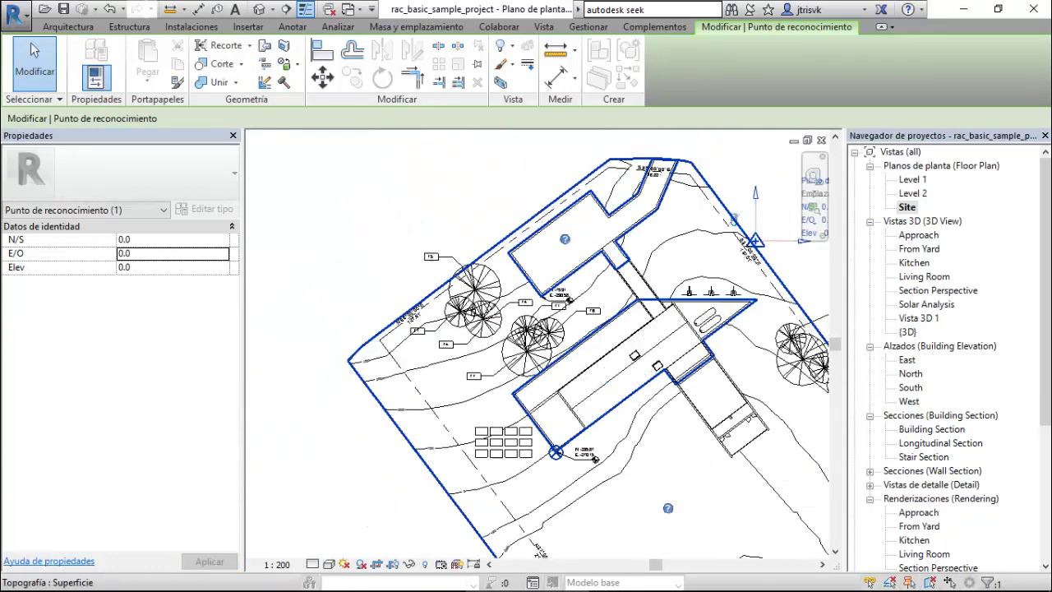
pyautogui.scroll(-1, 590, 280)
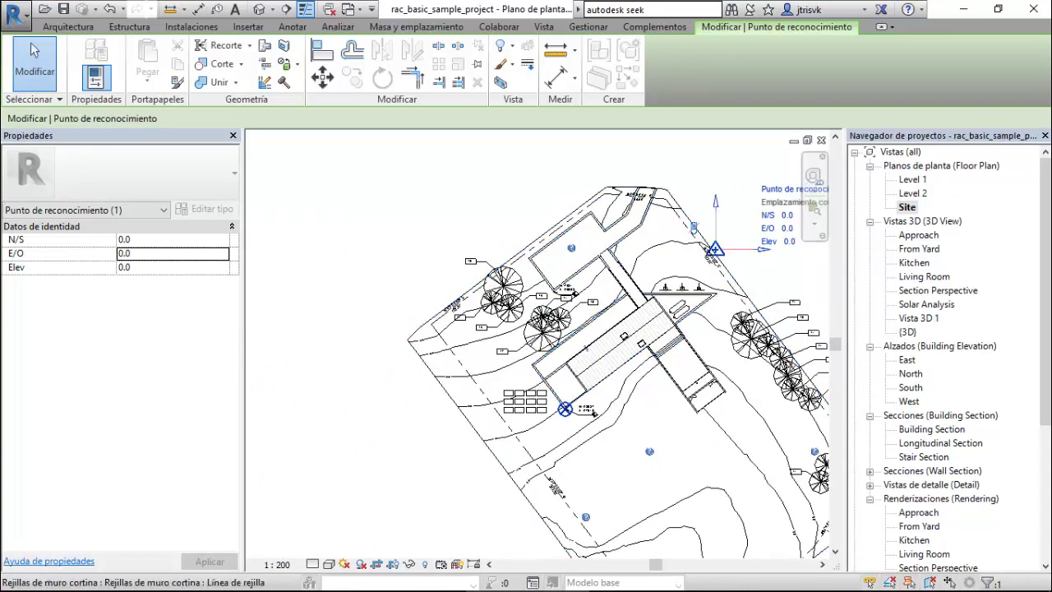
pyautogui.scroll(4, 741, 252)
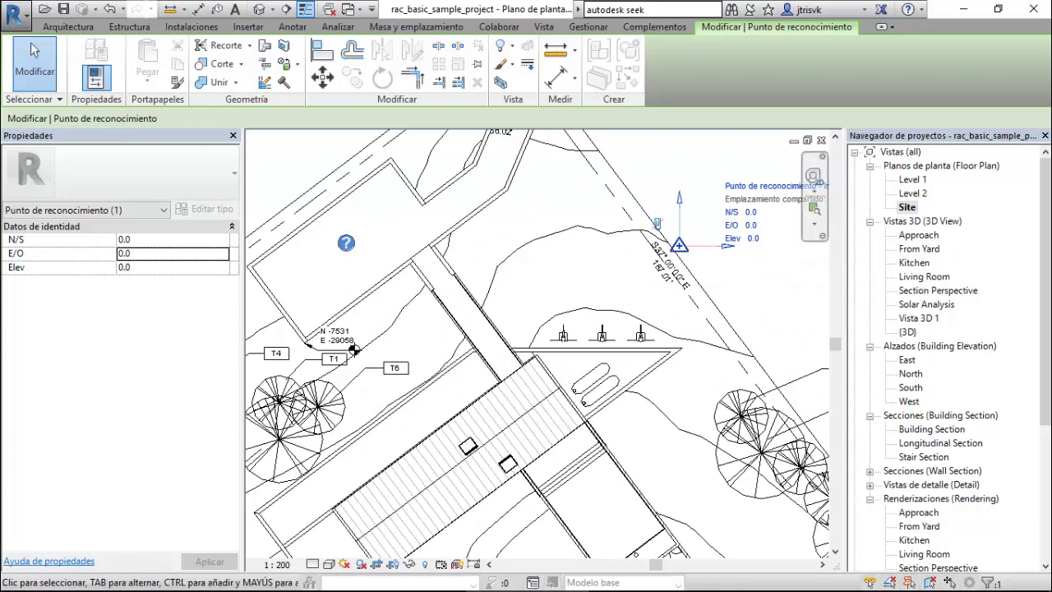
pyautogui.scroll(1, 755, 230)
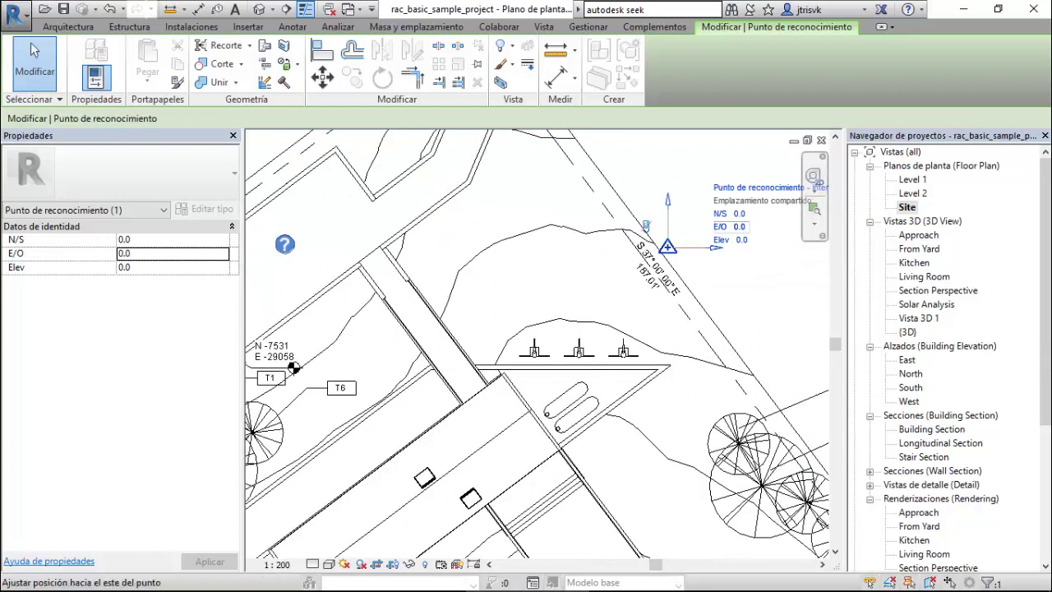
pyautogui.scroll(-2, 623, 281)
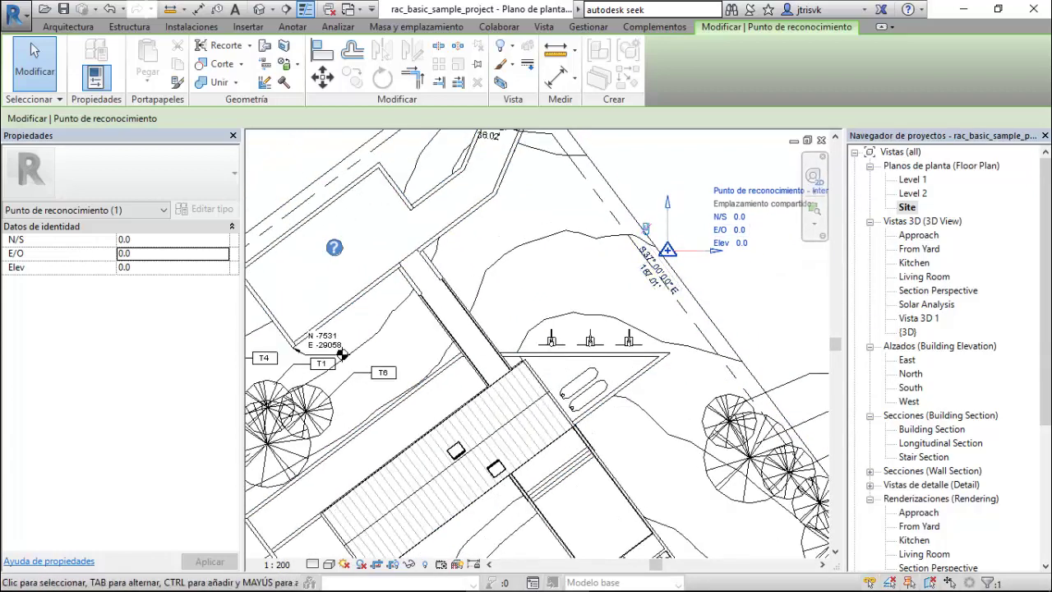
pyautogui.scroll(-2, 585, 292)
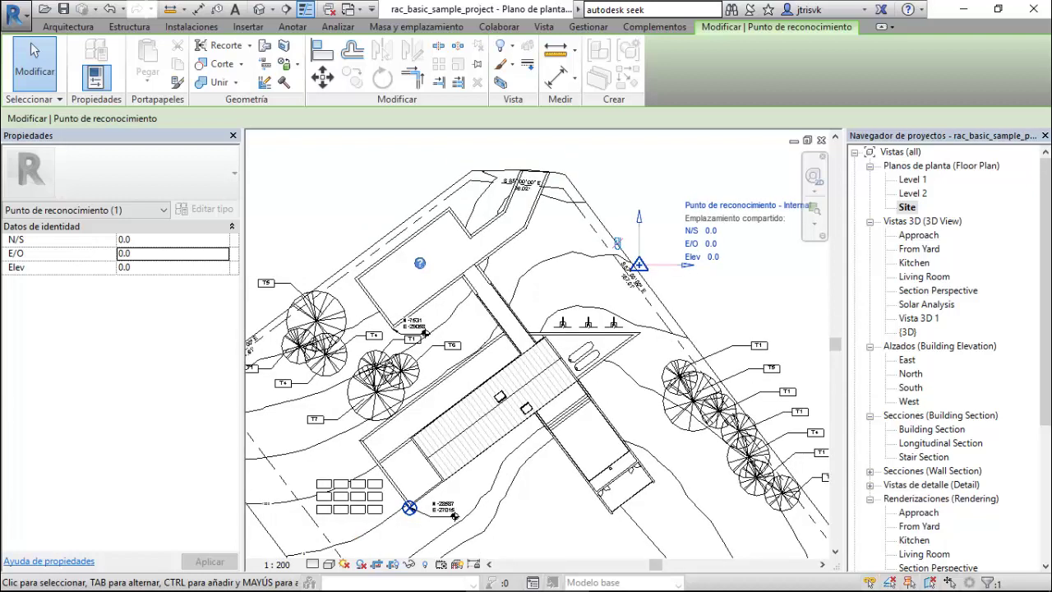
pyautogui.press('Escape')
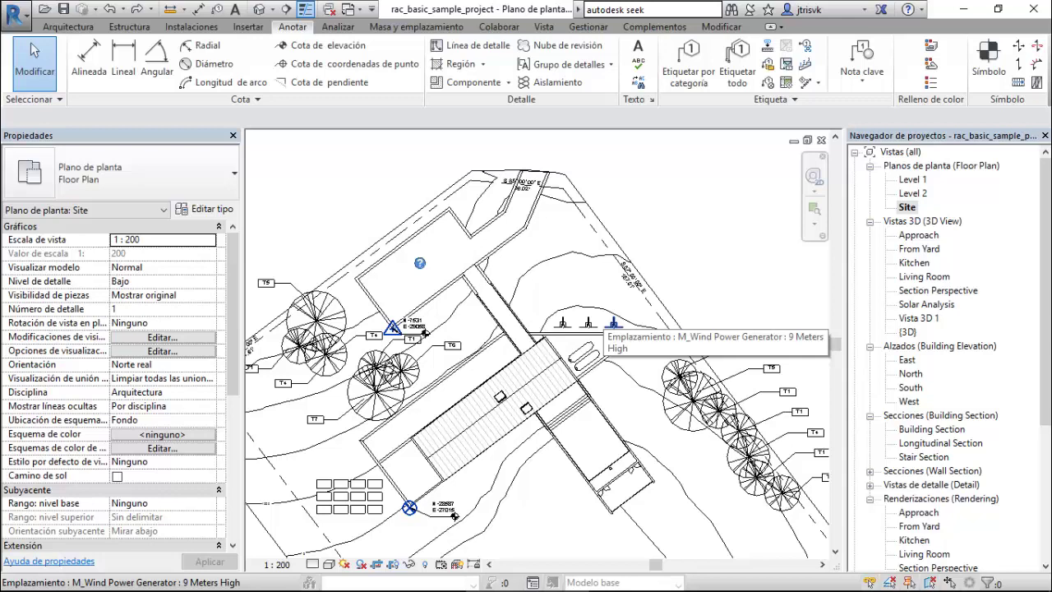
# Examine the spot coordinates at the survey point and the project base point, and check the project base point's own coordinate properties.
pyautogui.scroll(5, 375, 331)
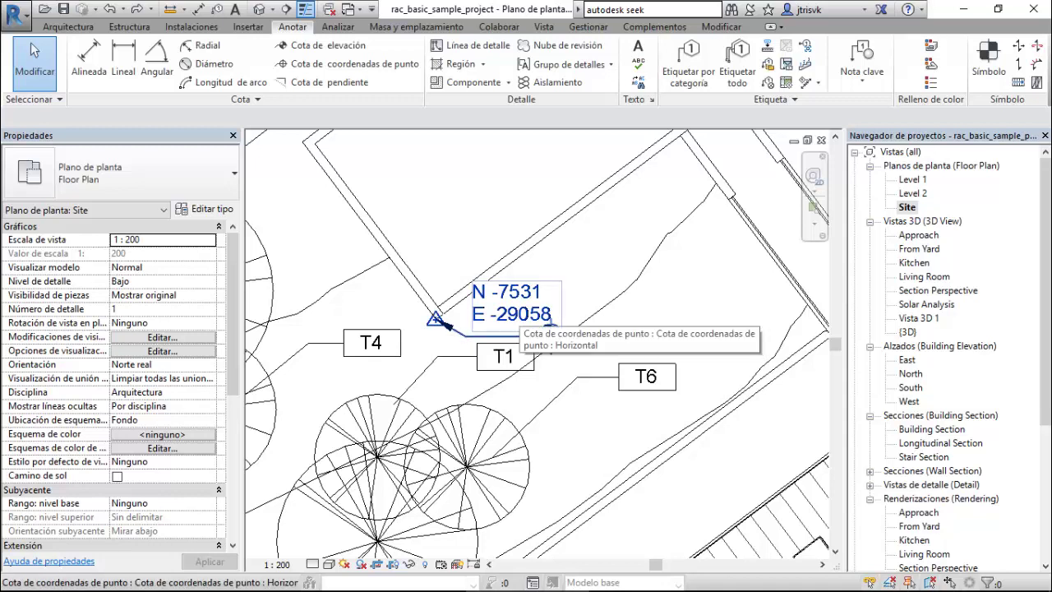
pyautogui.scroll(-1, 496, 219)
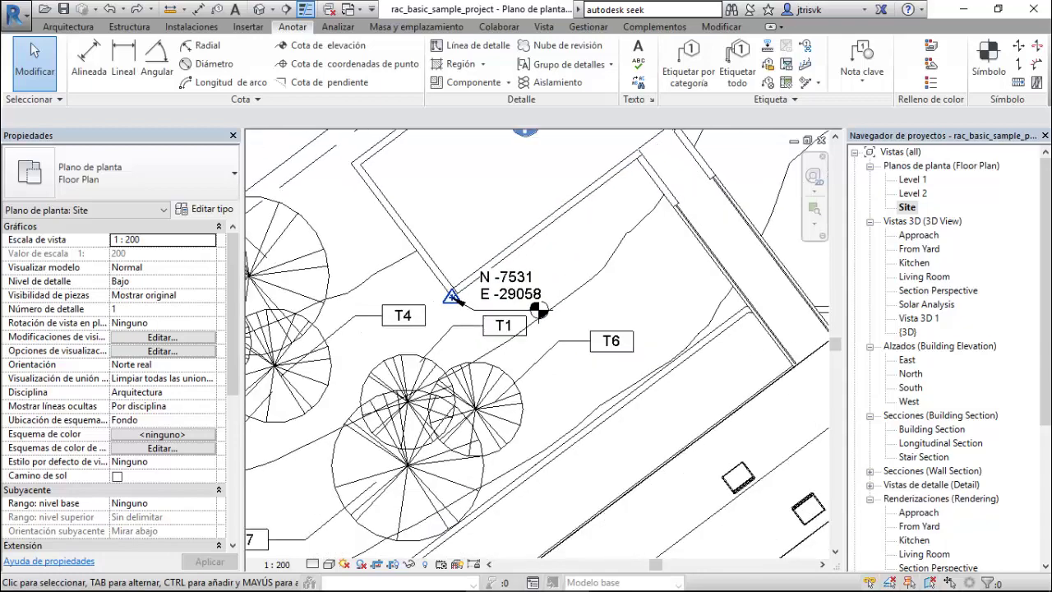
pyautogui.scroll(-1, 496, 222)
pyautogui.scroll(-5, 493, 220)
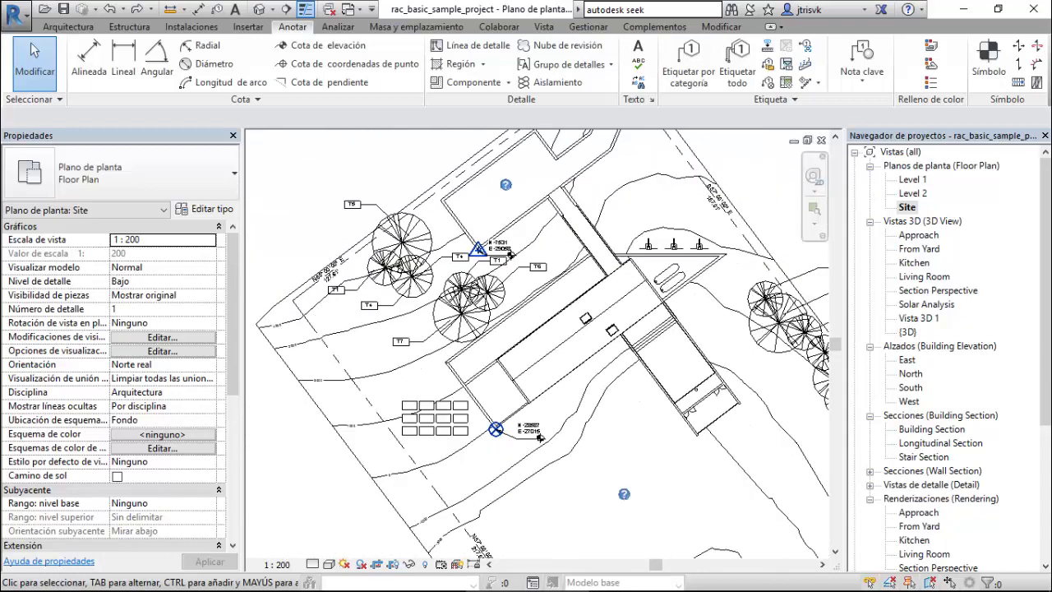
pyautogui.scroll(2, 527, 435)
pyautogui.scroll(1, 545, 437)
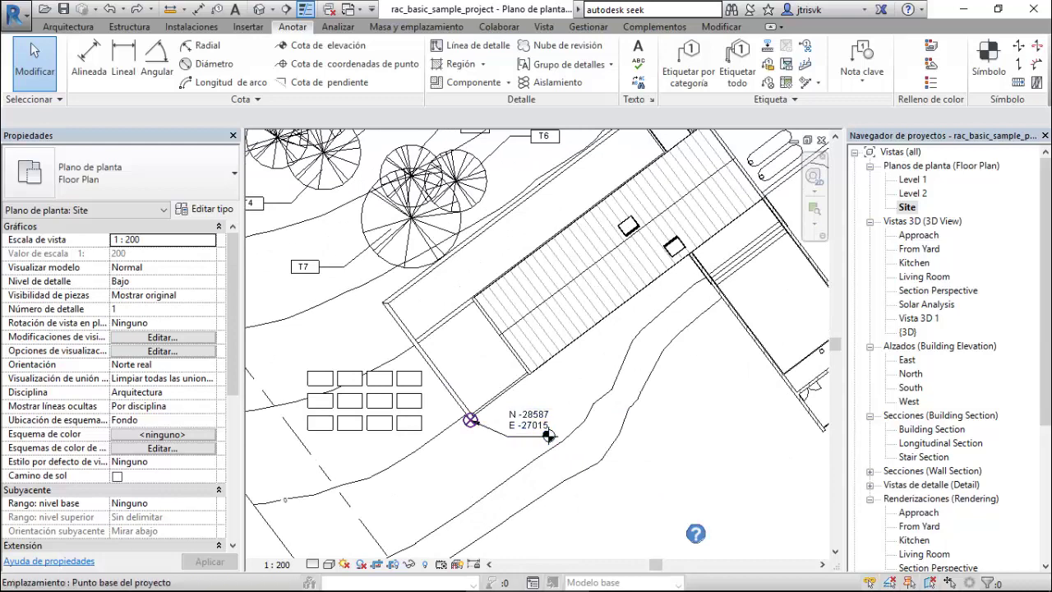
pyautogui.click(470, 419)
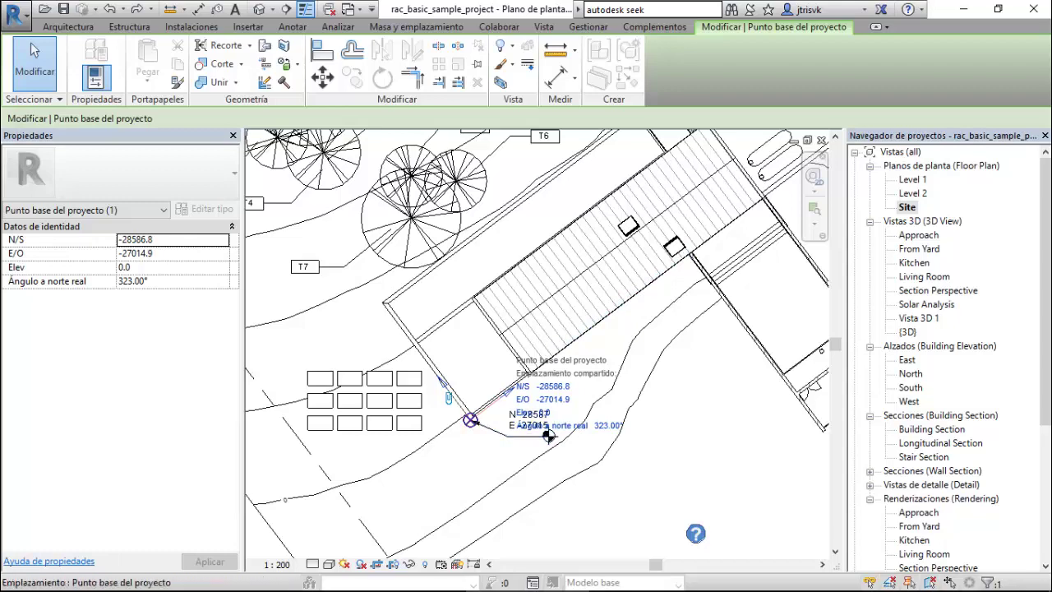
pyautogui.press('Escape')
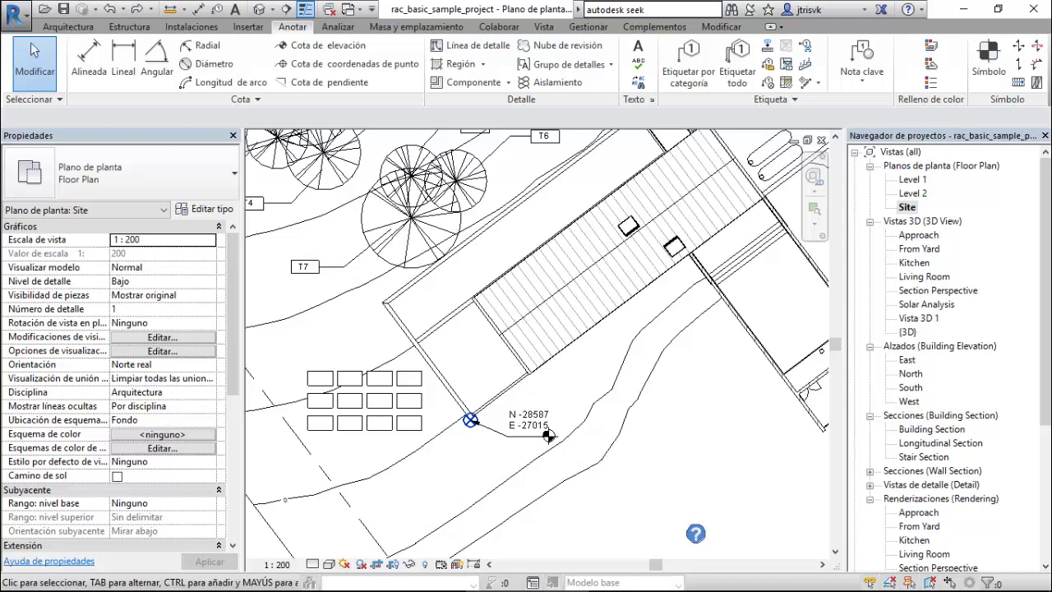
pyautogui.scroll(-5, 548, 436)
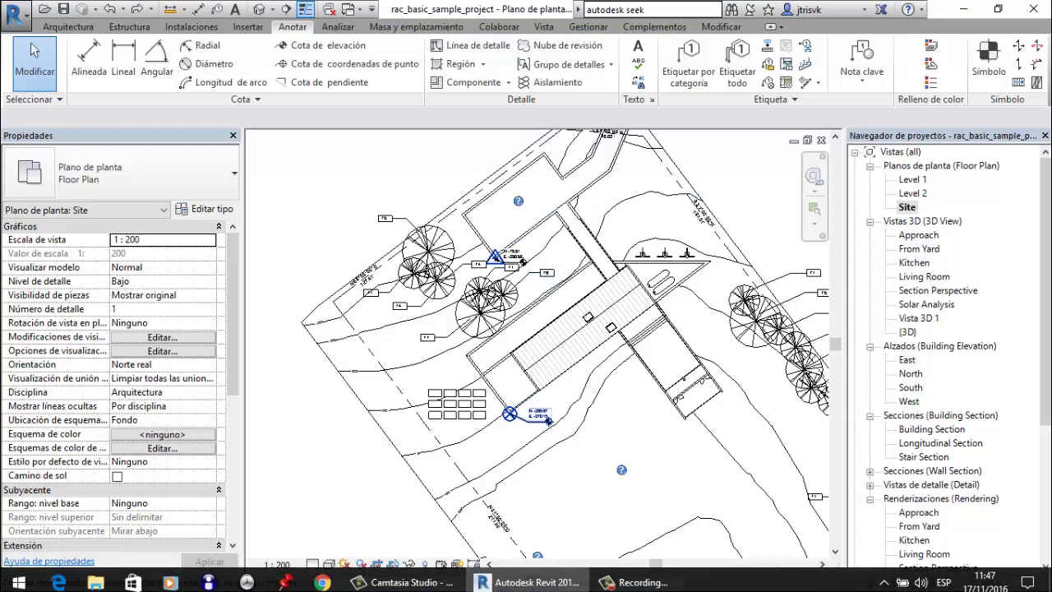
pyautogui.moveTo(543, 590)
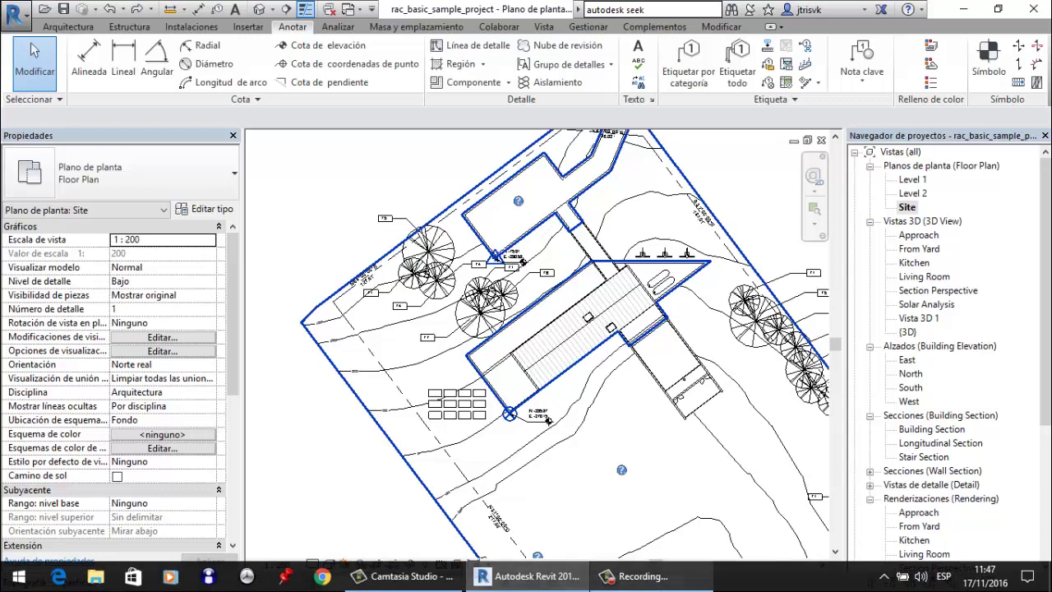
pyautogui.click(646, 577)
pyautogui.click(532, 434)
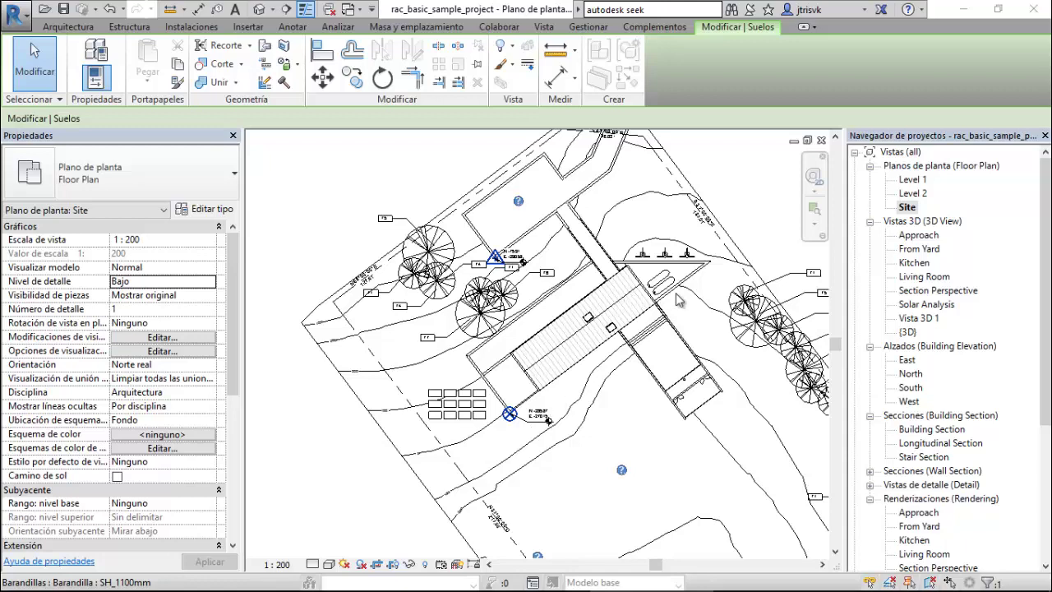
# Open the Living Room 3D view and set its visual style to Realistic.
pyautogui.doubleClick(914, 278)
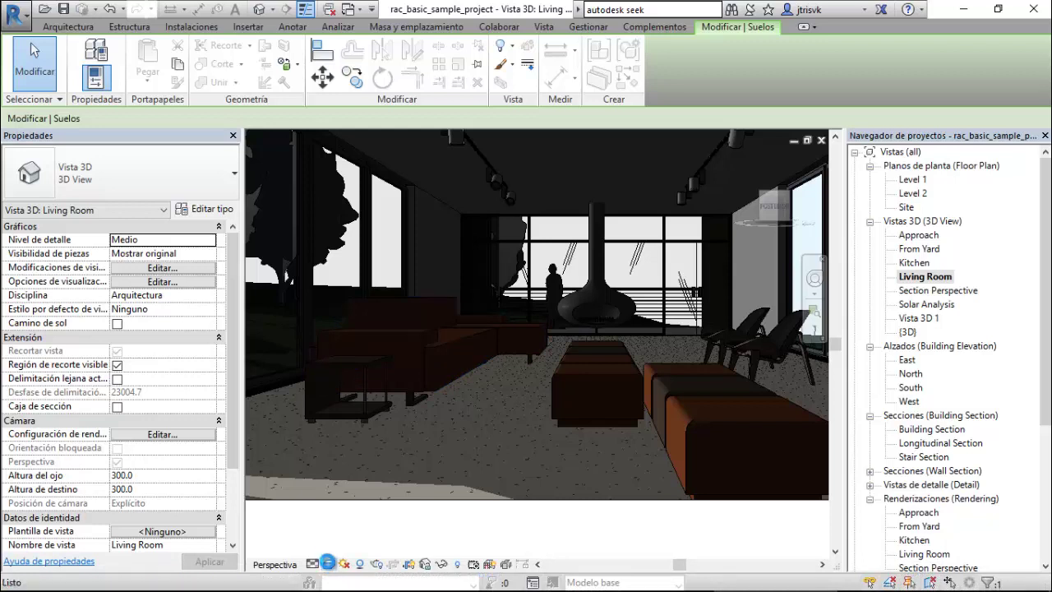
pyautogui.click(328, 564)
pyautogui.click(333, 538)
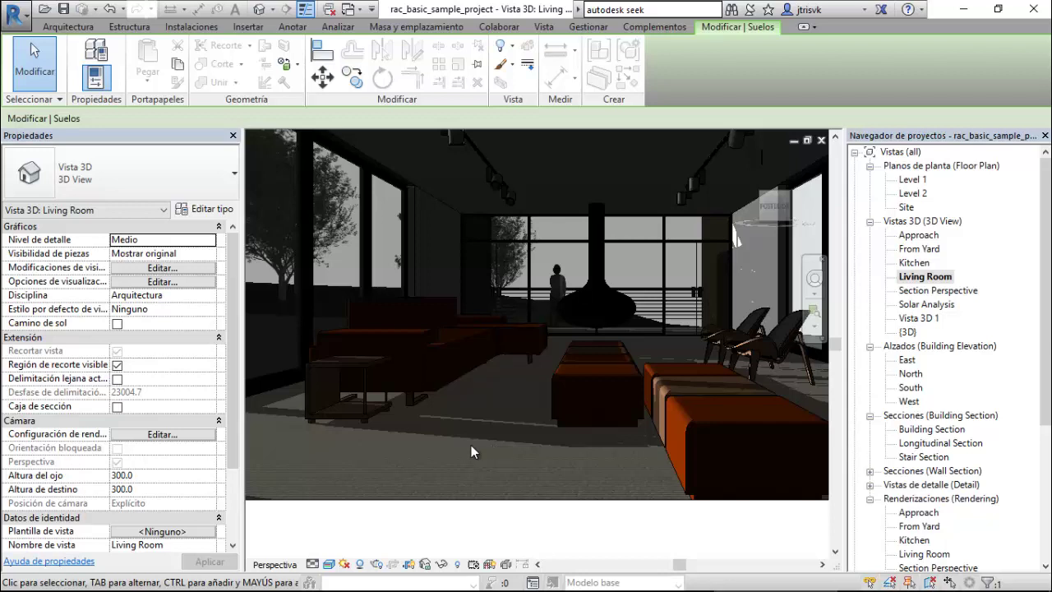
# Duplicate the living room floor's Timber Suspended Floor type under the name Alfombra.
pyautogui.click(277, 390)
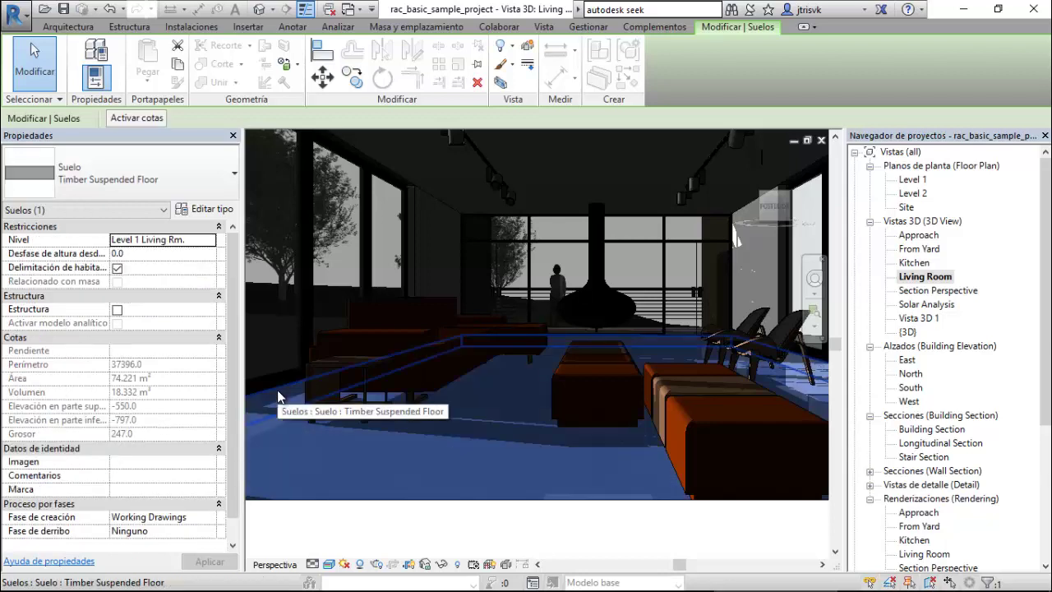
pyautogui.click(202, 211)
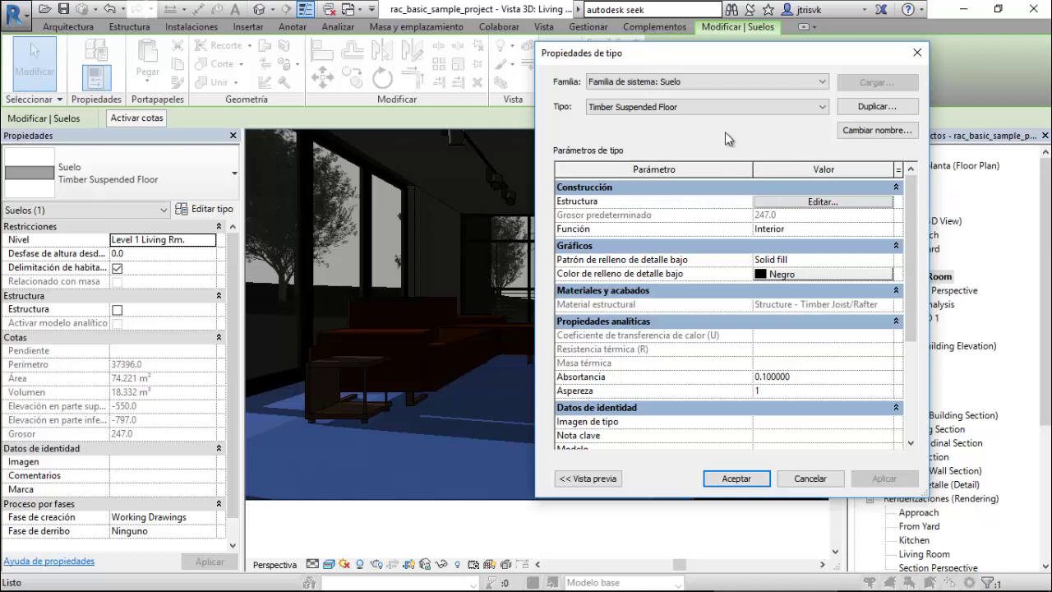
pyautogui.click(868, 110)
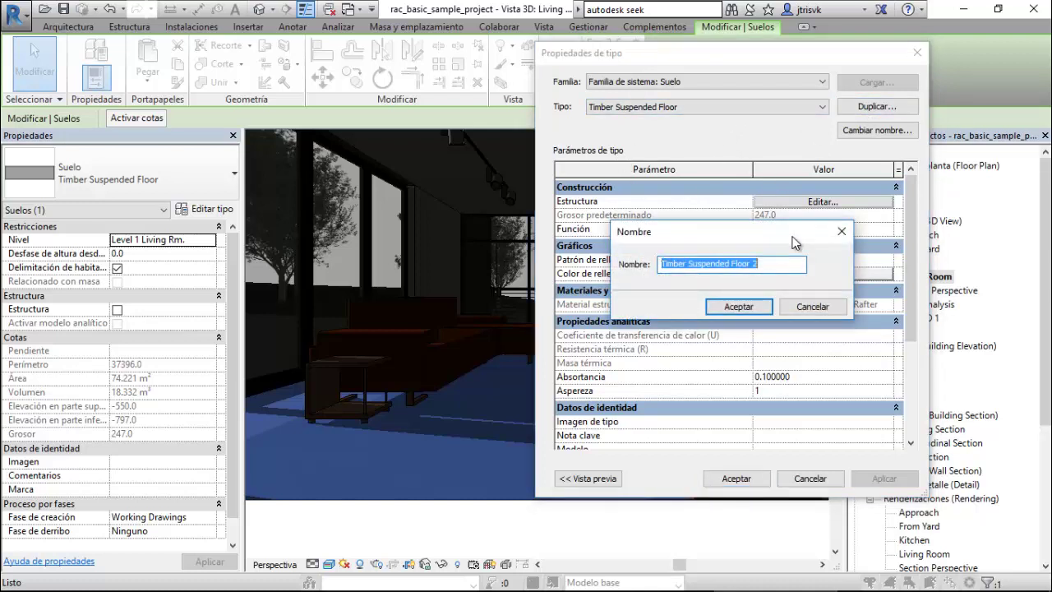
pyautogui.write('Alfombra')
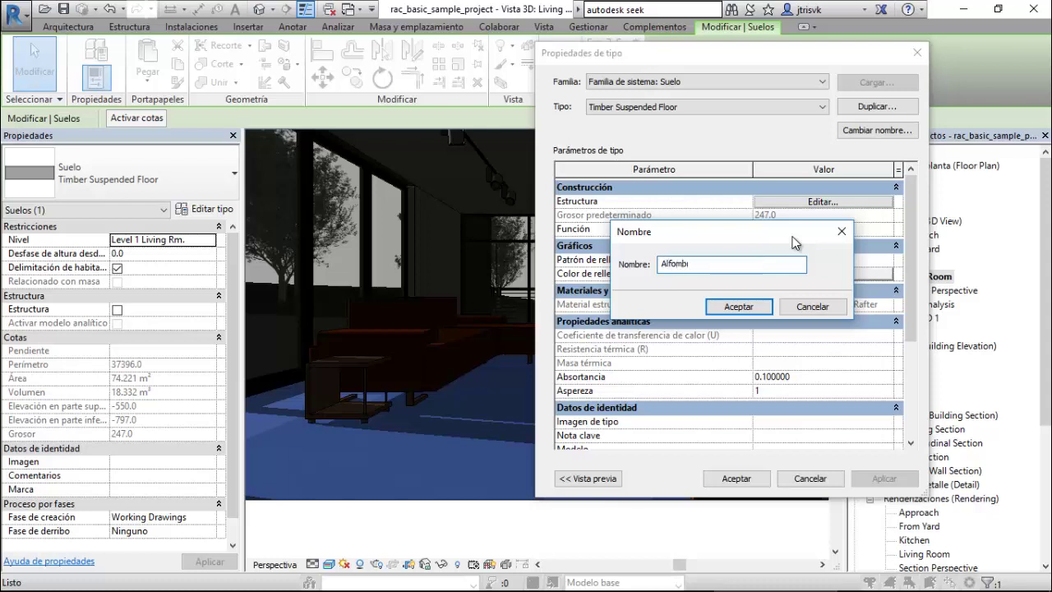
pyautogui.click(756, 307)
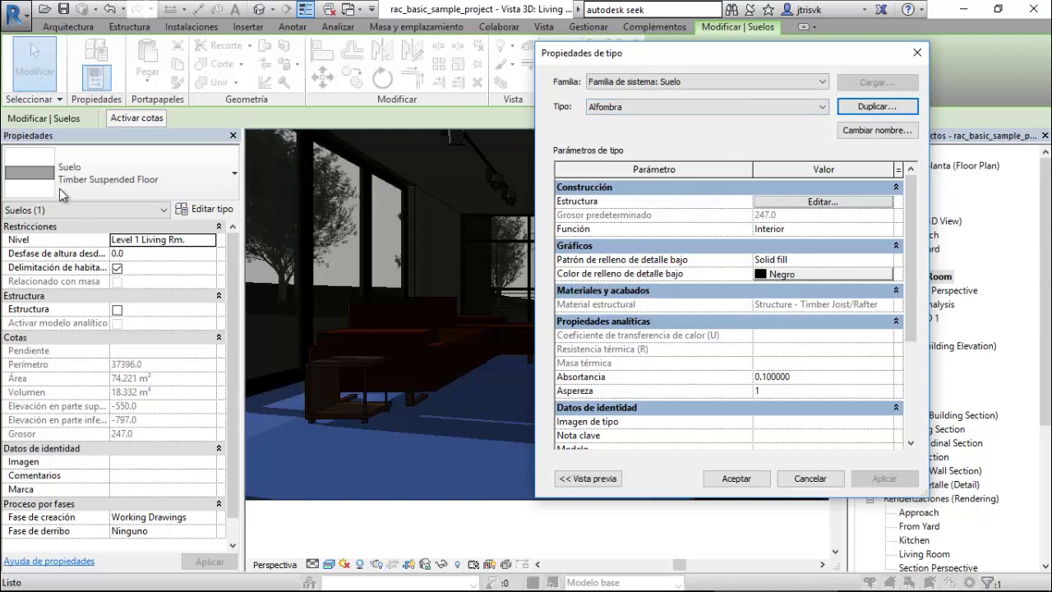
# Open the Carpet (1) material of the Alfombra type's Acabado 2 [5] layer, review its appearance and create a new material.
pyautogui.click(867, 205)
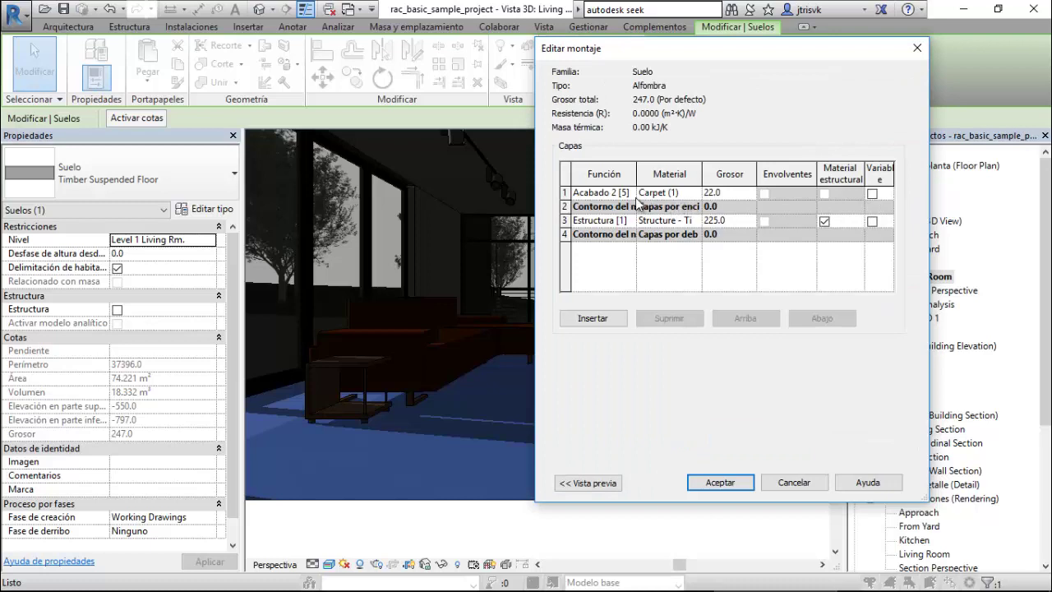
pyautogui.click(693, 196)
pyautogui.click(695, 194)
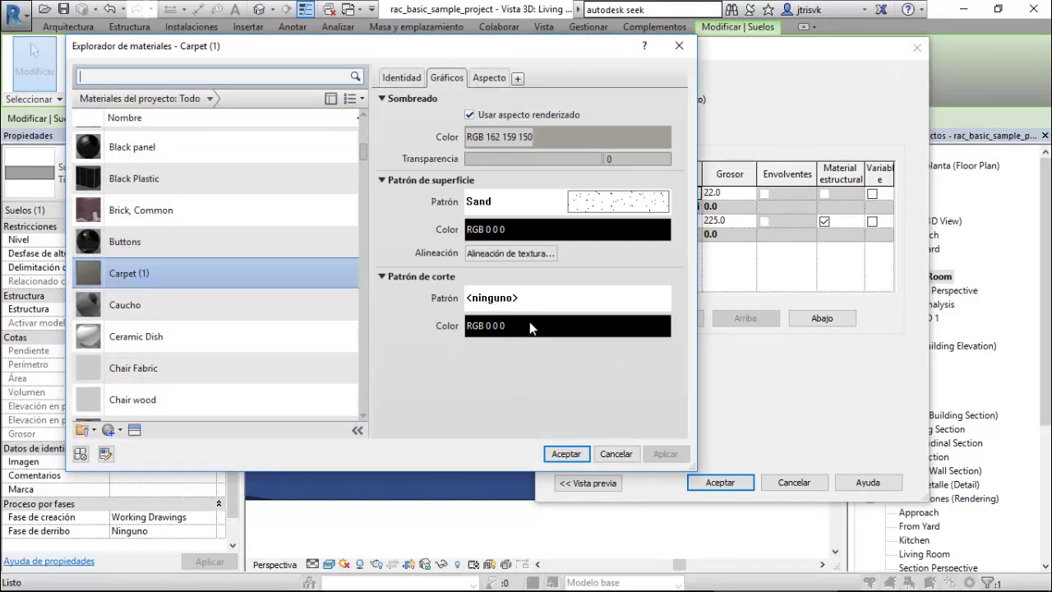
pyautogui.click(489, 78)
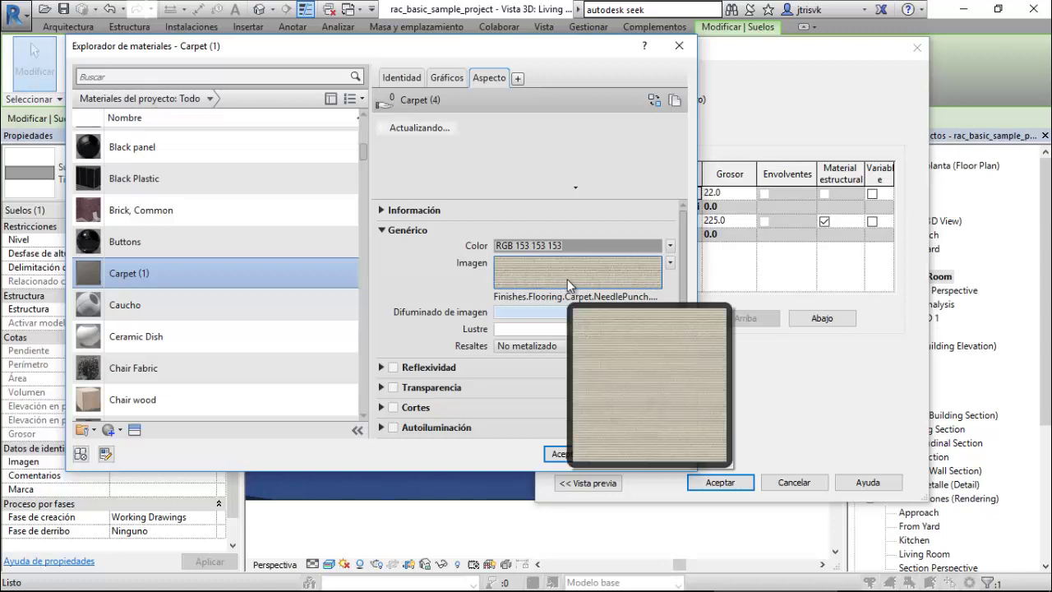
pyautogui.moveTo(559, 280)
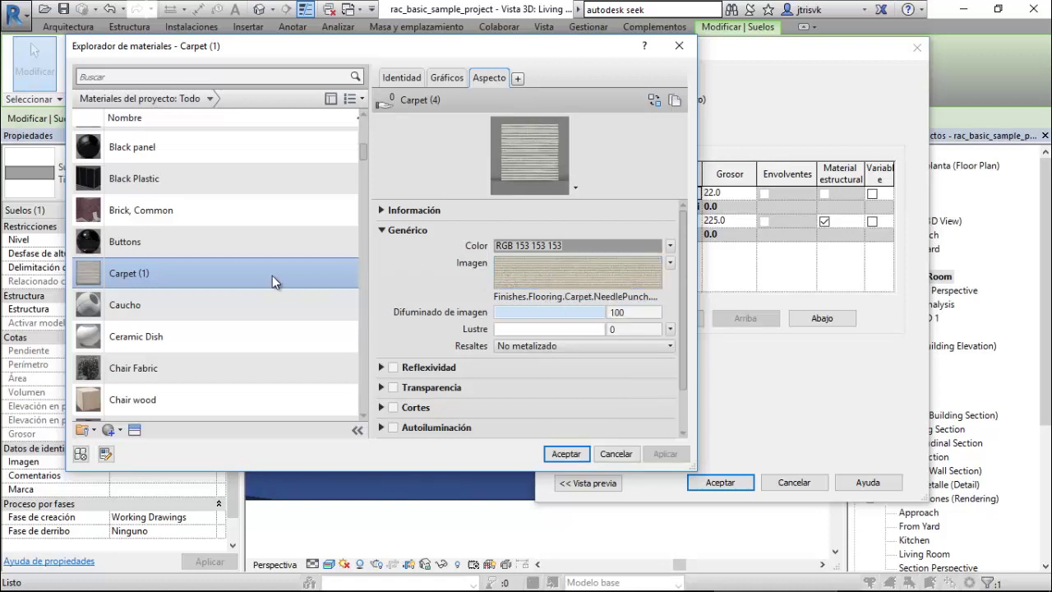
pyautogui.scroll(-1, 179, 415)
pyautogui.click(118, 431)
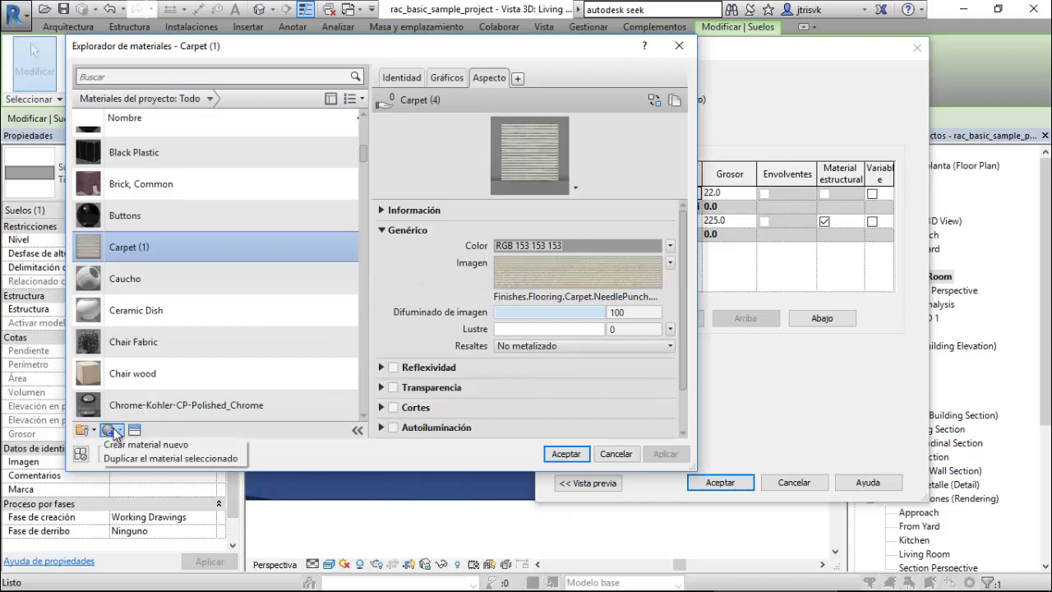
pyautogui.click(123, 446)
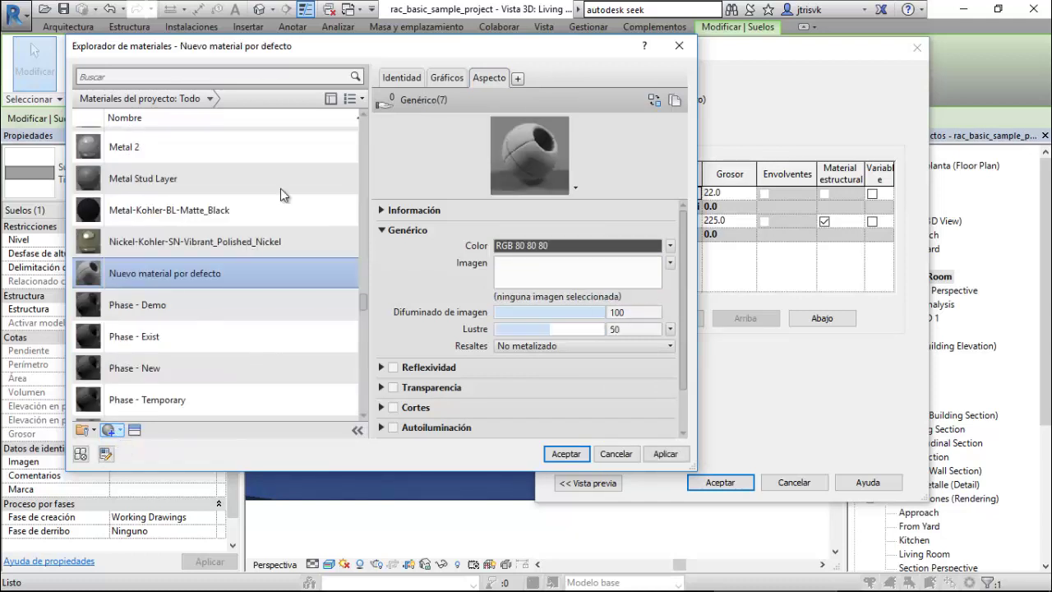
# Make the new material's shading use its render appearance and set its generic appearance color to white, RGB 255 255 255.
pyautogui.click(445, 79)
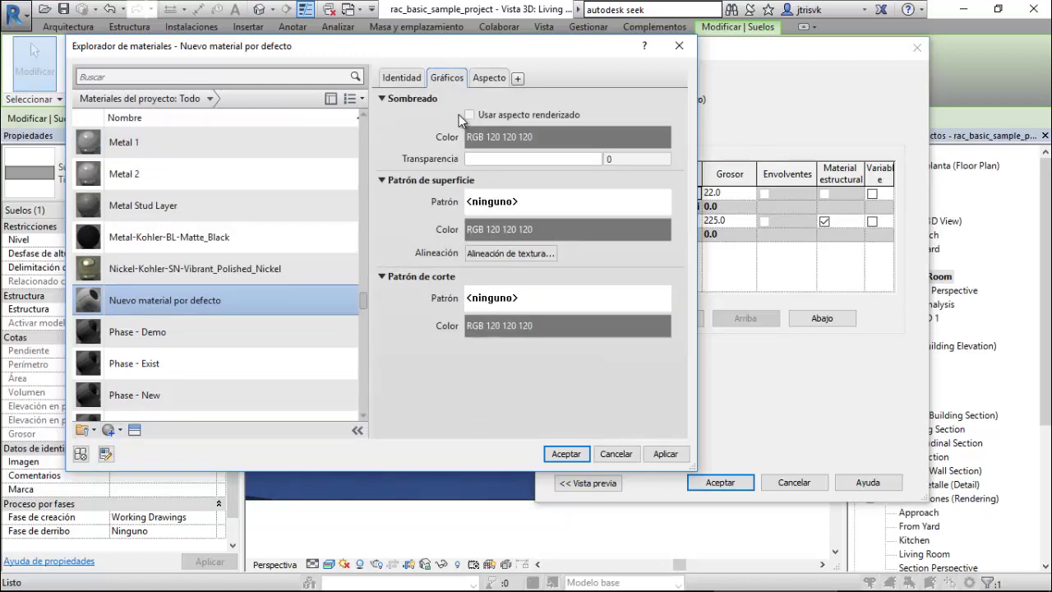
pyautogui.click(469, 115)
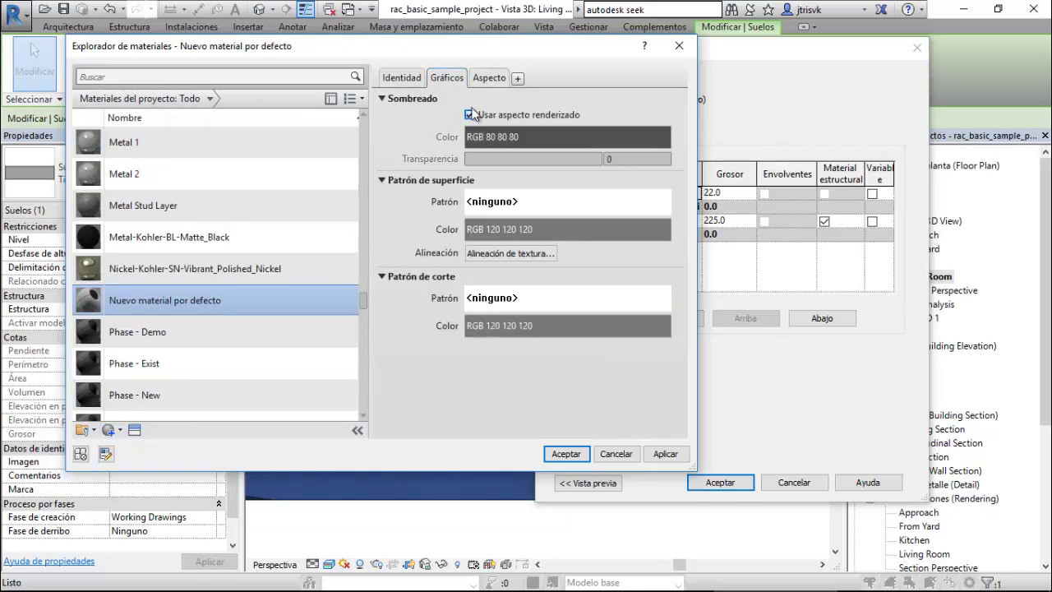
pyautogui.click(484, 78)
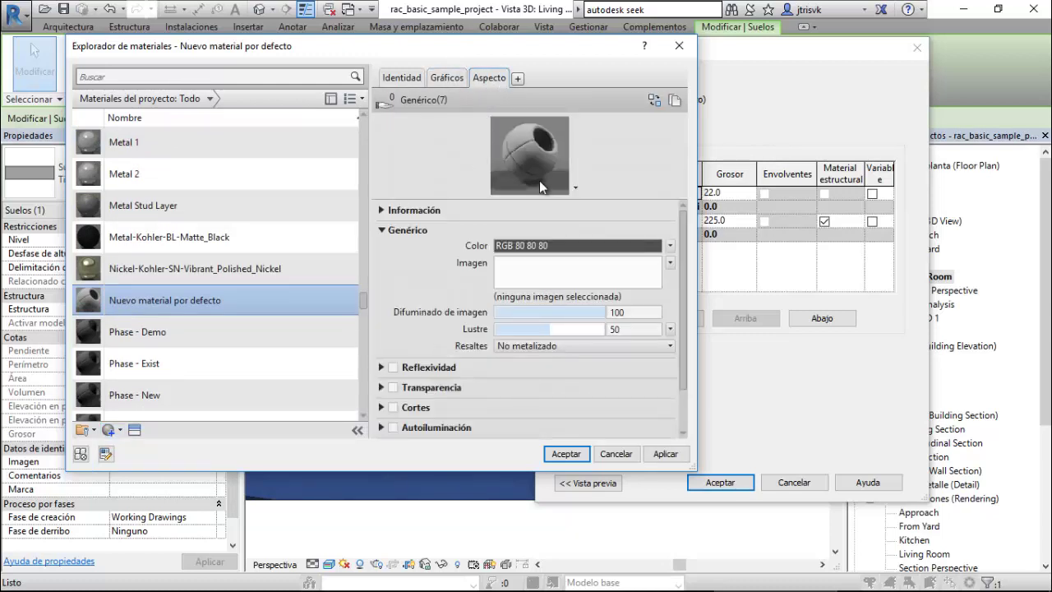
pyautogui.click(539, 247)
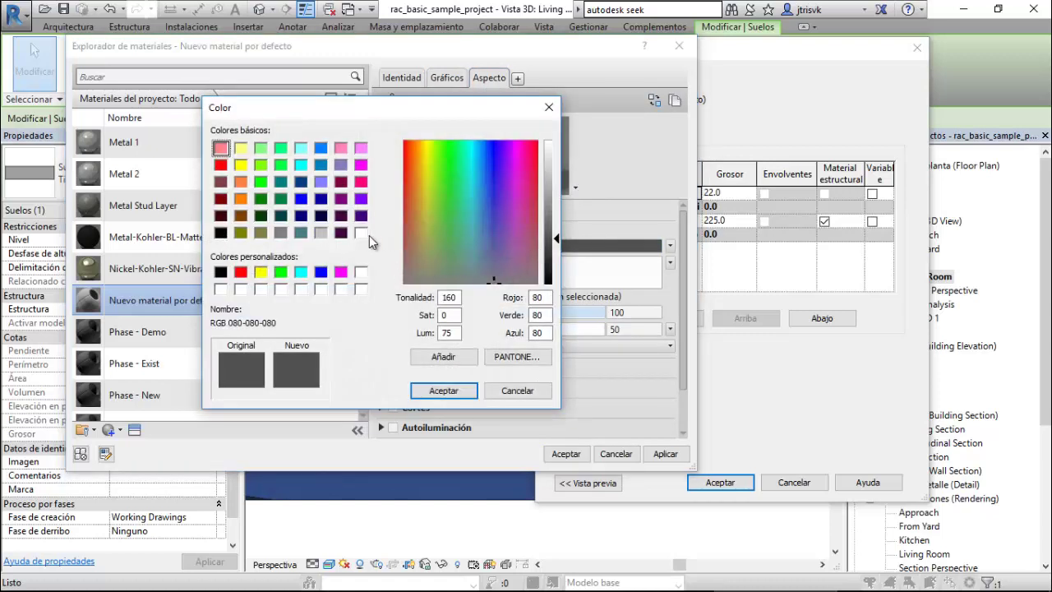
pyautogui.click(362, 233)
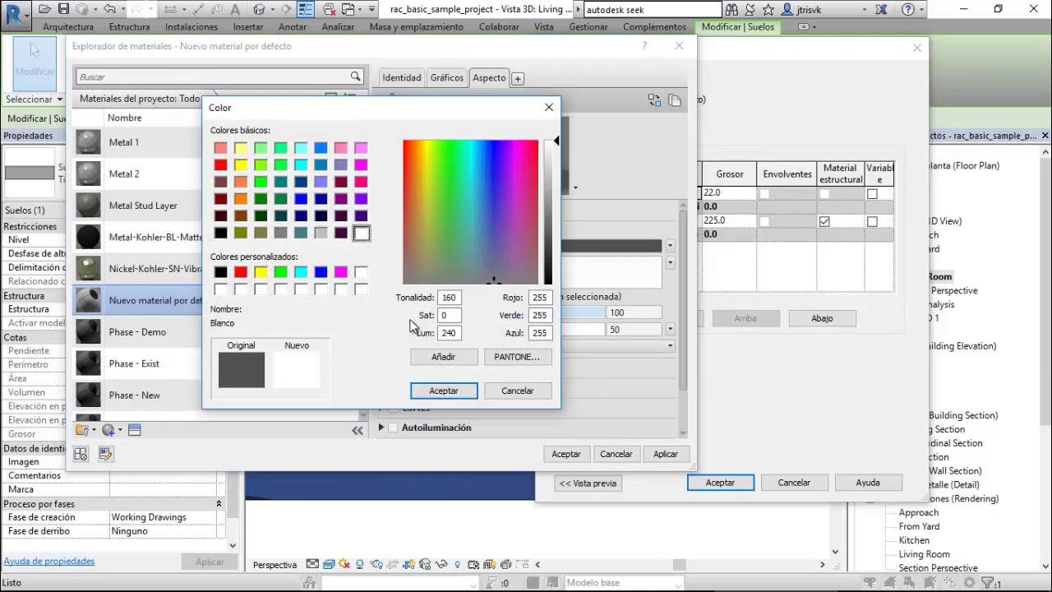
pyautogui.click(429, 389)
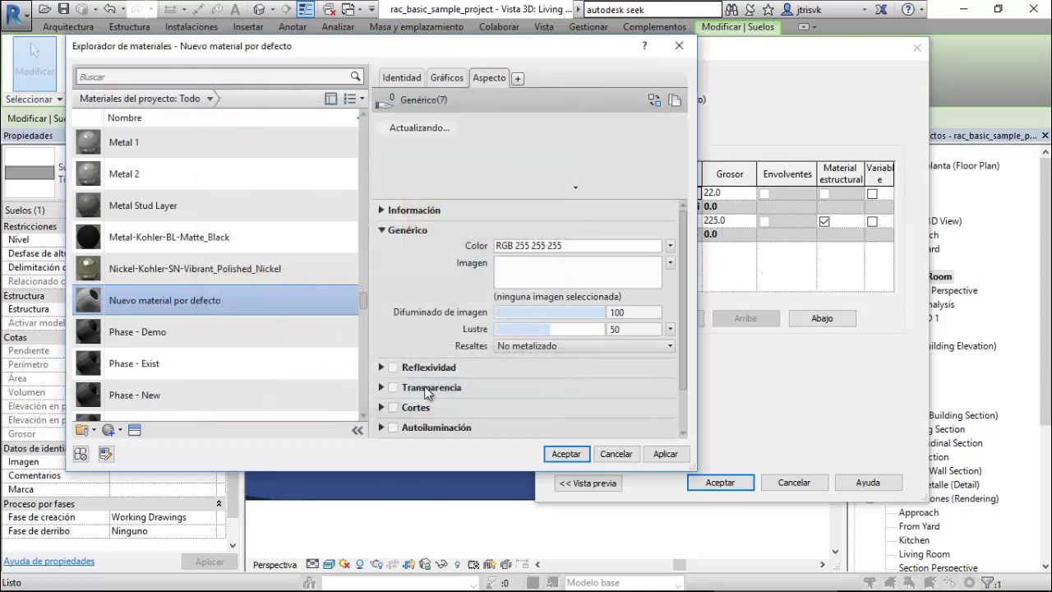
# Browse the desktop for an image file for the new material's generic appearance.
pyautogui.click(519, 273)
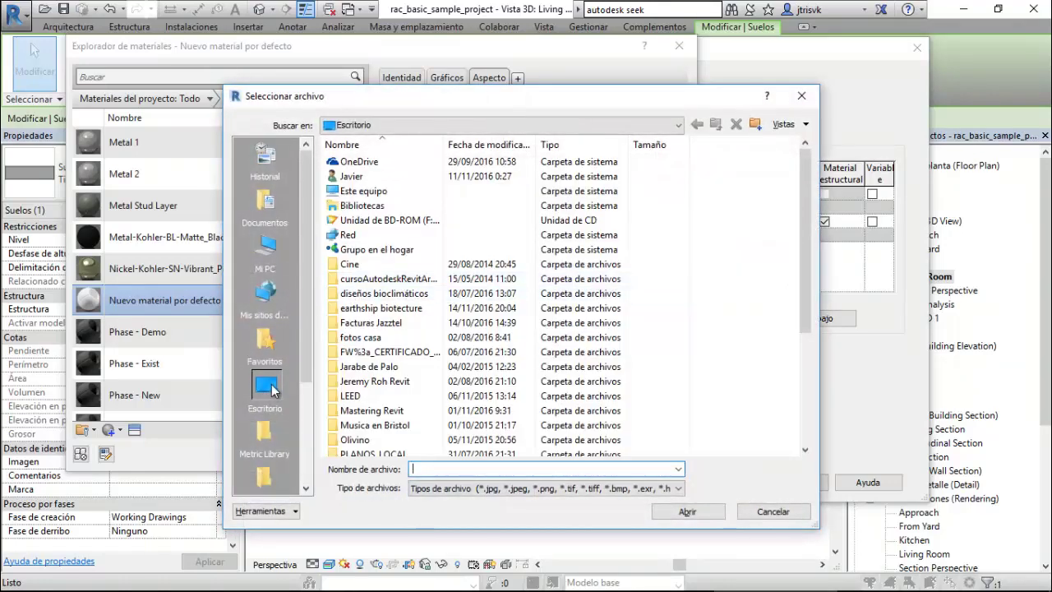
# Load stone1 from the desktop folder Revit Videos Javi > Clase 9-Rendering Exterior as the new material's generic image, browsing with thumbnails.
pyautogui.scroll(-2, 441, 397)
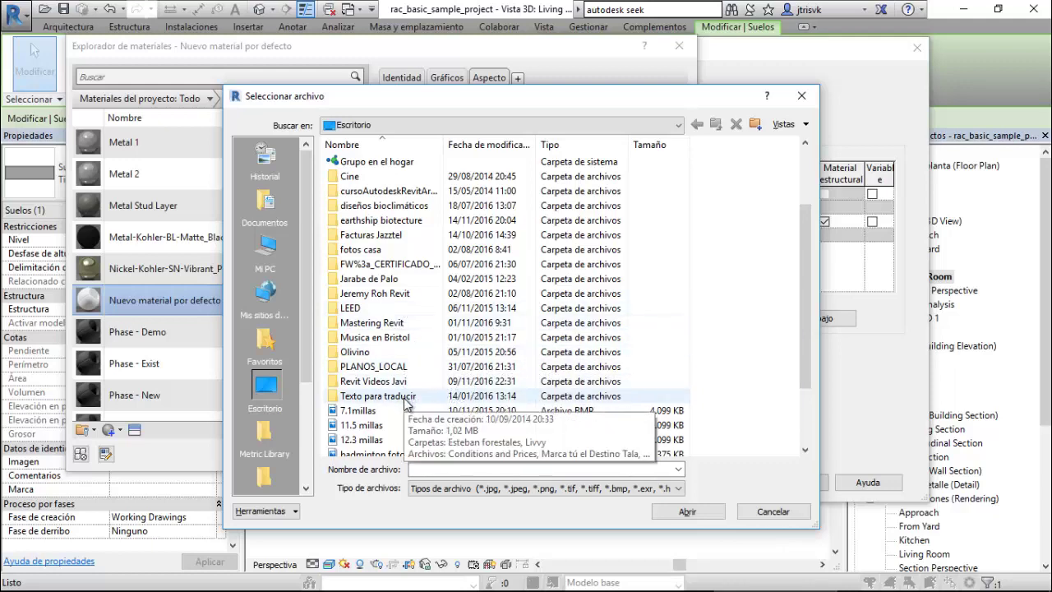
pyautogui.doubleClick(404, 382)
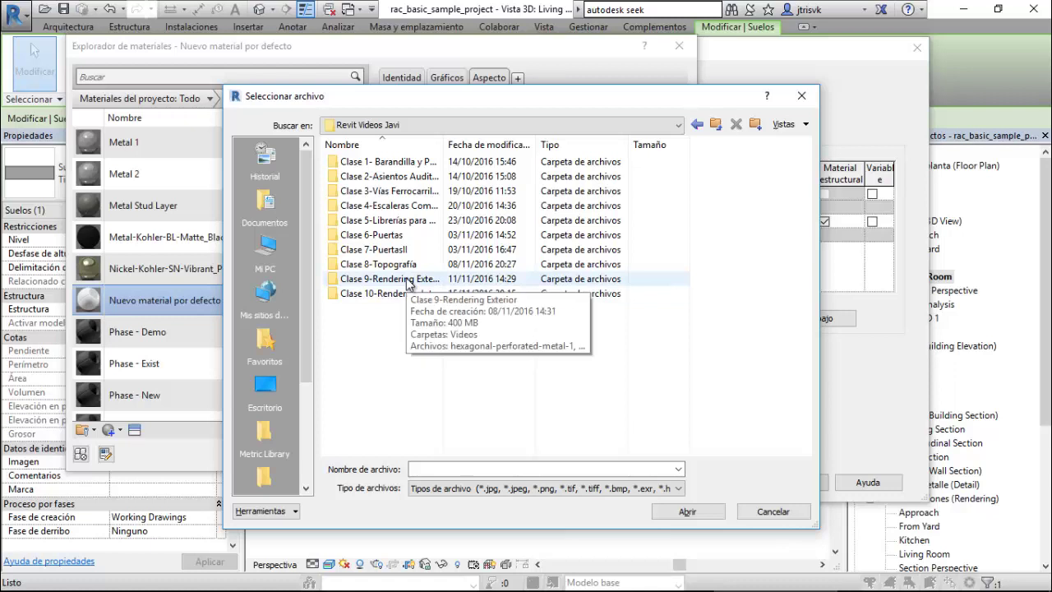
pyautogui.click(409, 281)
pyautogui.doubleClick(409, 281)
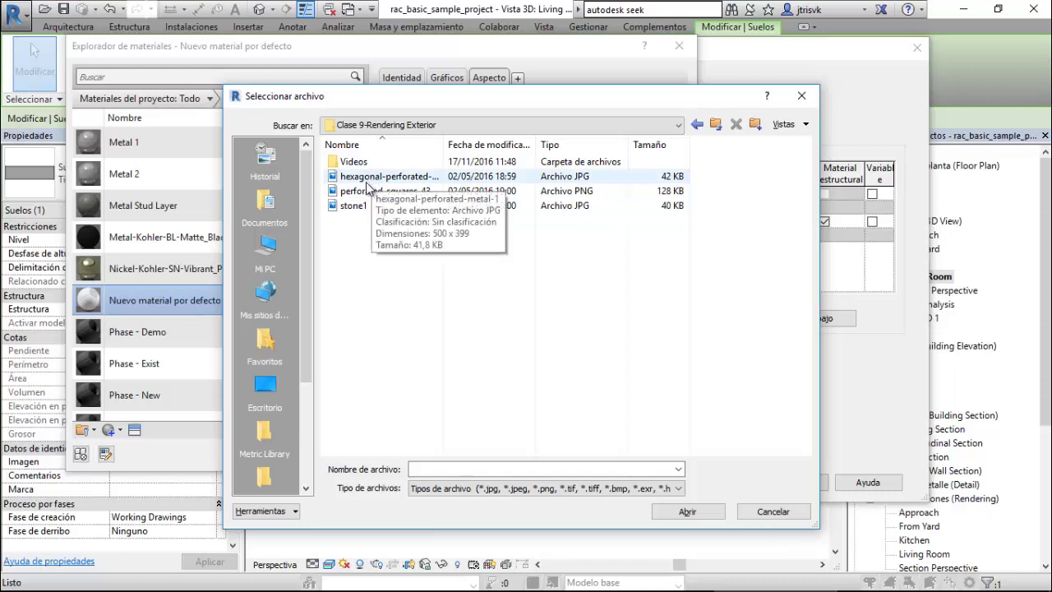
pyautogui.click(783, 124)
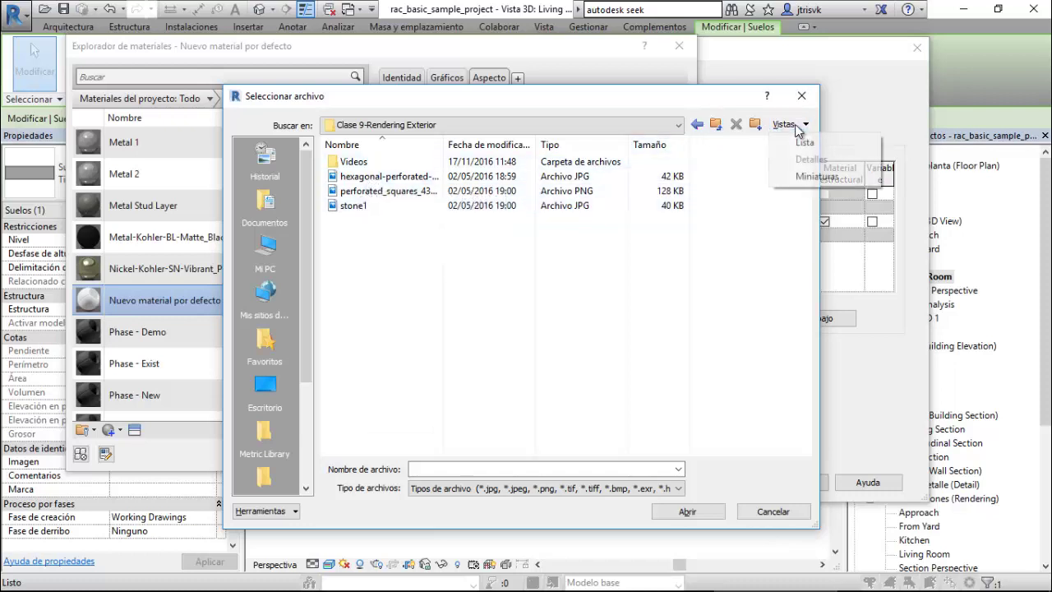
pyautogui.click(822, 188)
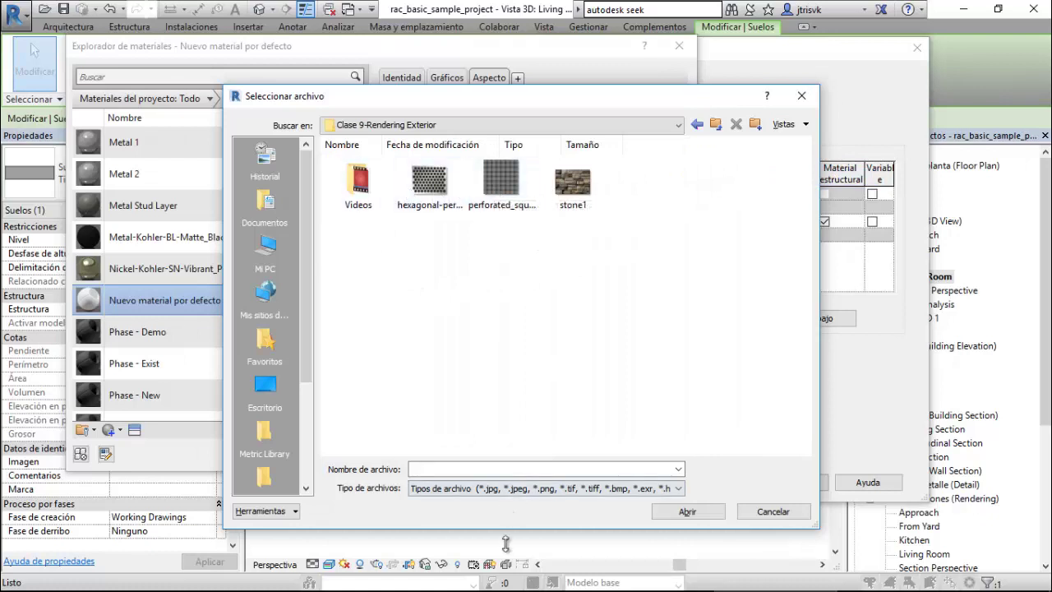
pyautogui.click(575, 186)
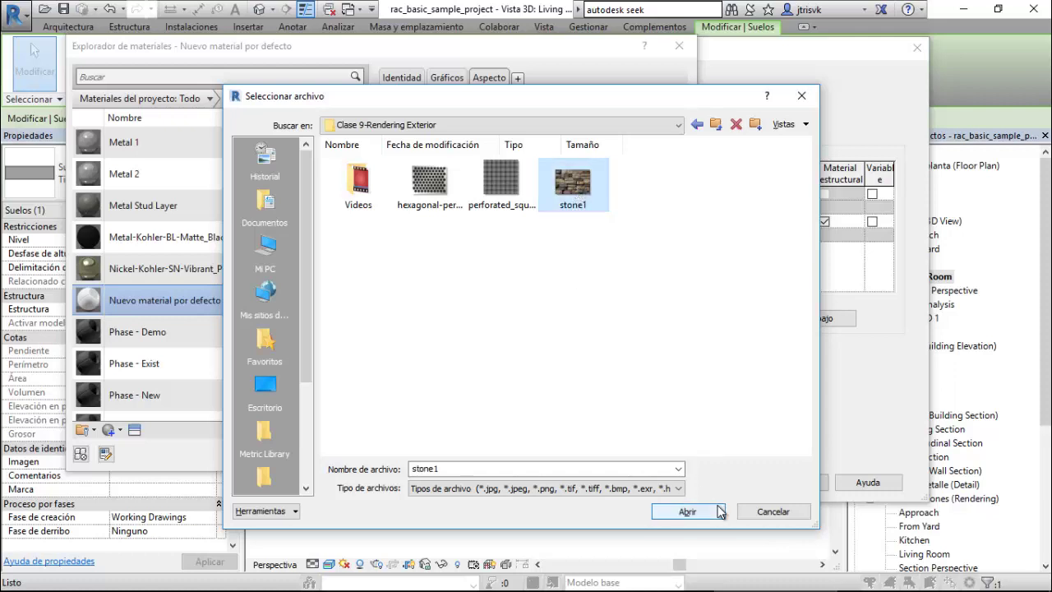
pyautogui.click(687, 512)
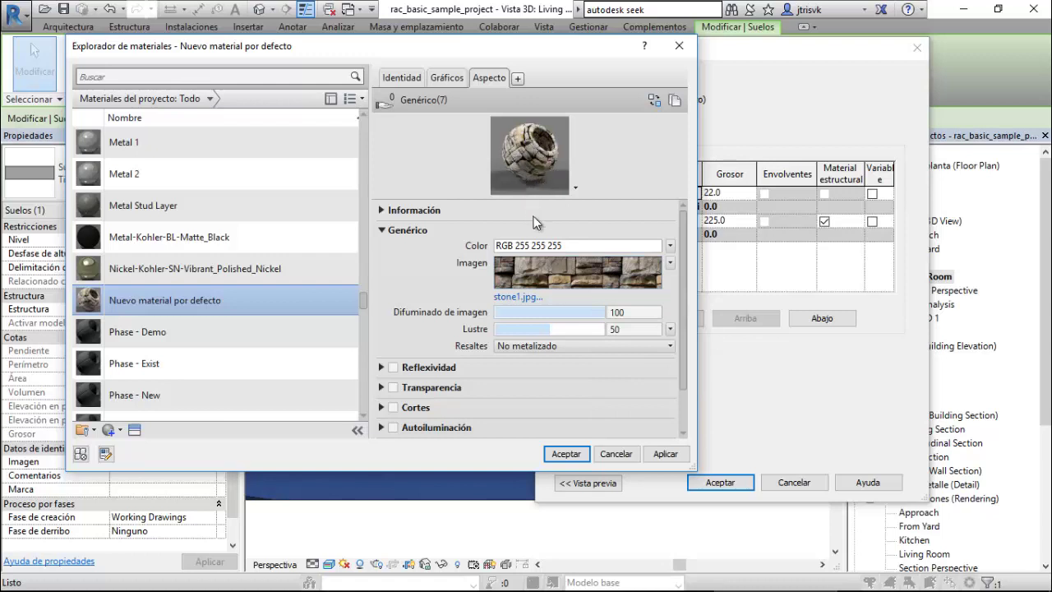
# Examine the Reflexividad and Transparencia appearance settings of the new material.
pyautogui.click(380, 230)
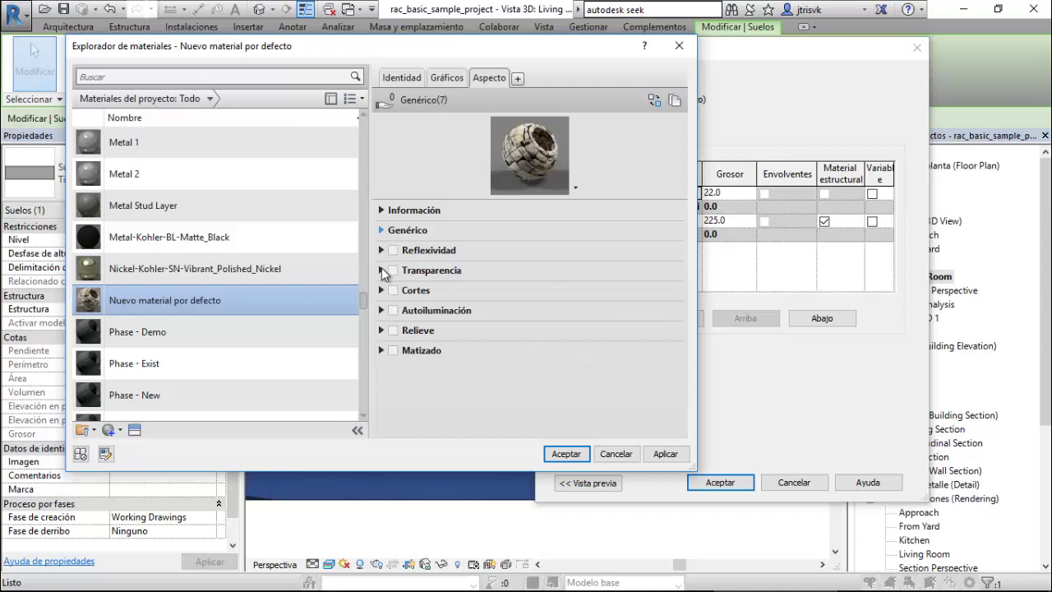
pyautogui.click(382, 252)
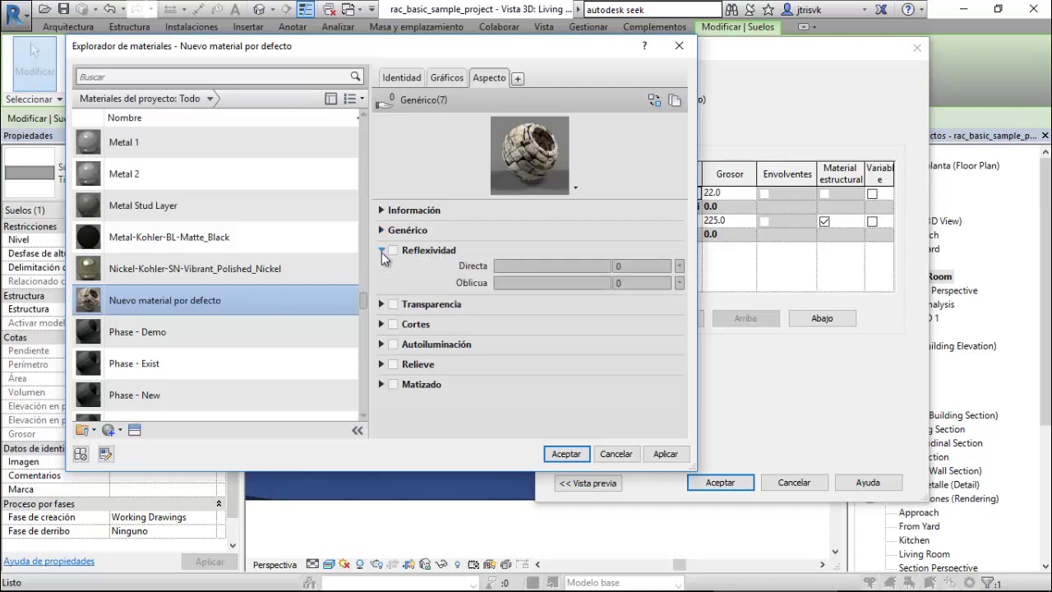
pyautogui.click(381, 251)
pyautogui.click(382, 271)
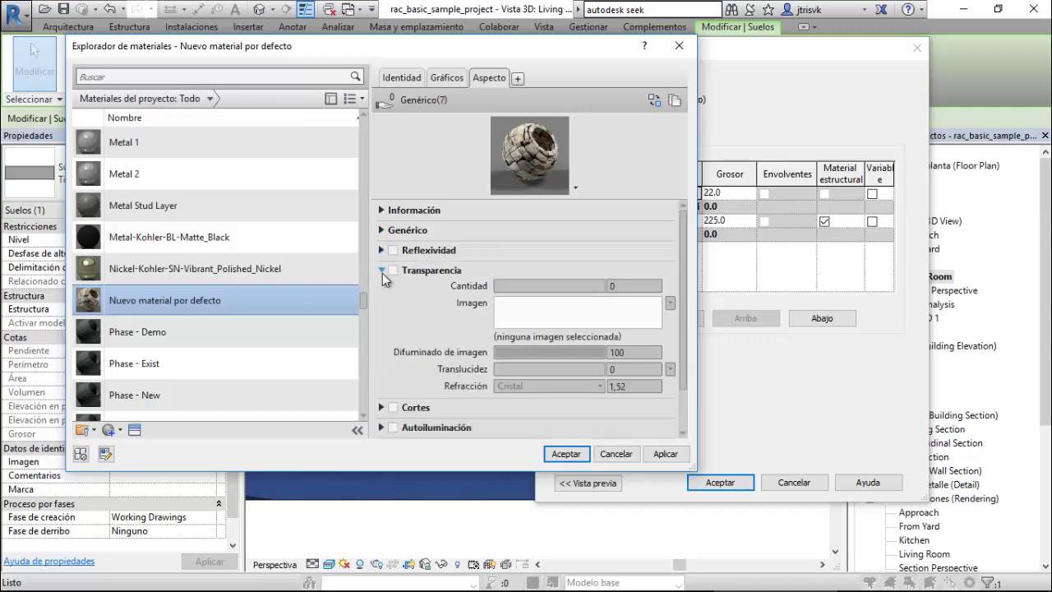
pyautogui.click(382, 271)
# Enable Cortes for the material and assign hexagonal-perforated-metal-1 as its cutout image.
pyautogui.click(384, 290)
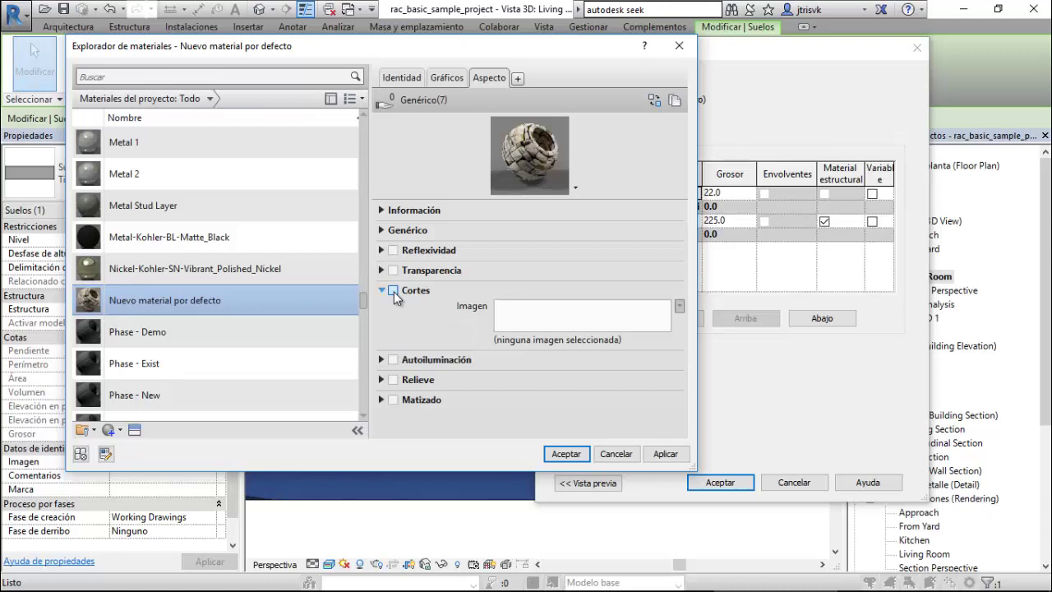
pyautogui.click(393, 290)
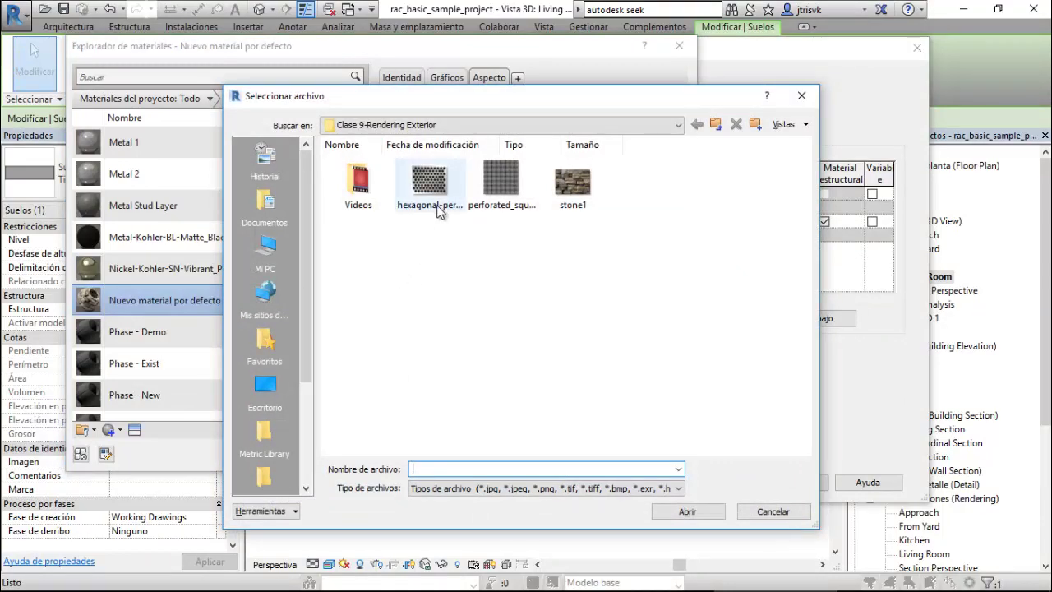
pyautogui.click(437, 205)
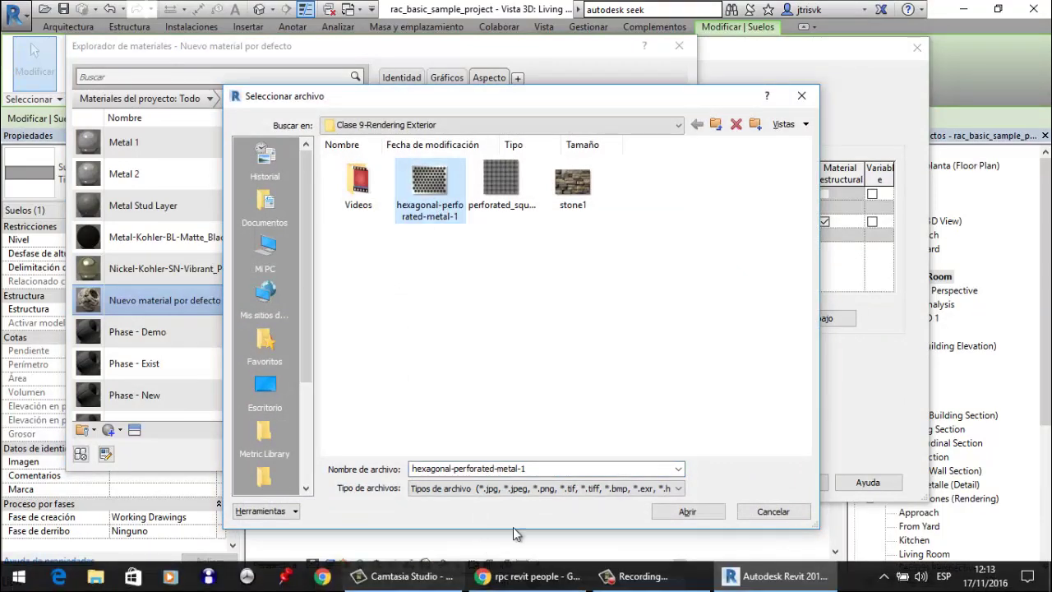
pyautogui.click(689, 511)
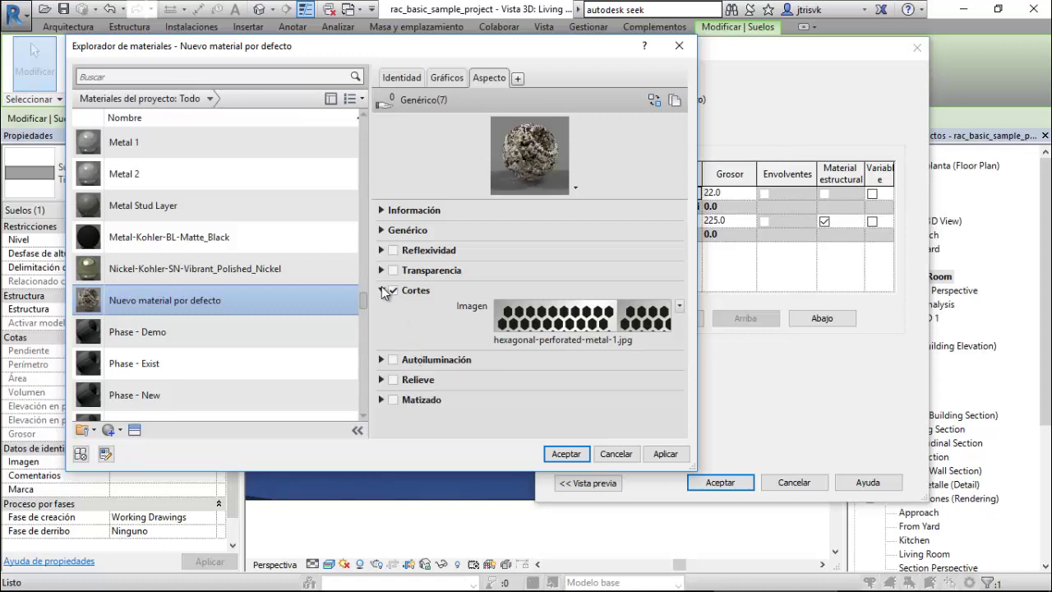
pyautogui.click(383, 291)
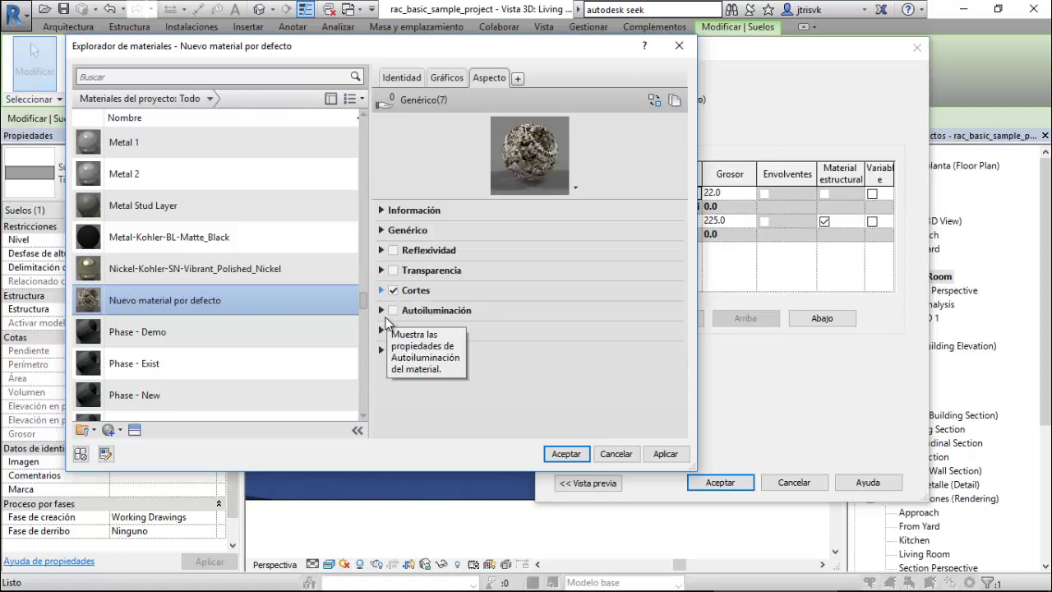
# Review the material's Autoiluminación, Relieve and Matizado settings, and accept the material.
pyautogui.click(382, 312)
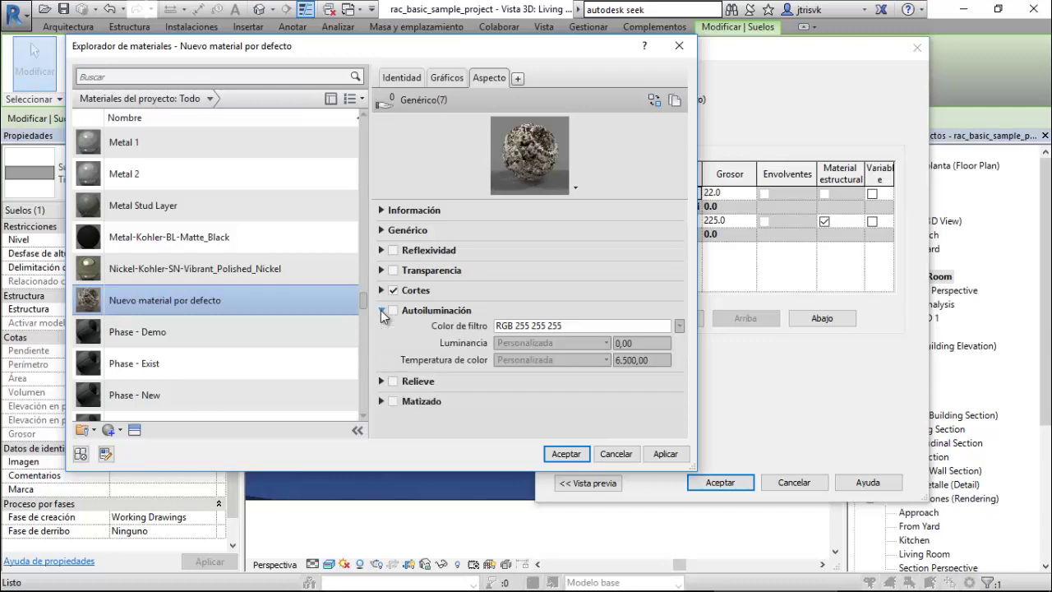
pyautogui.click(382, 313)
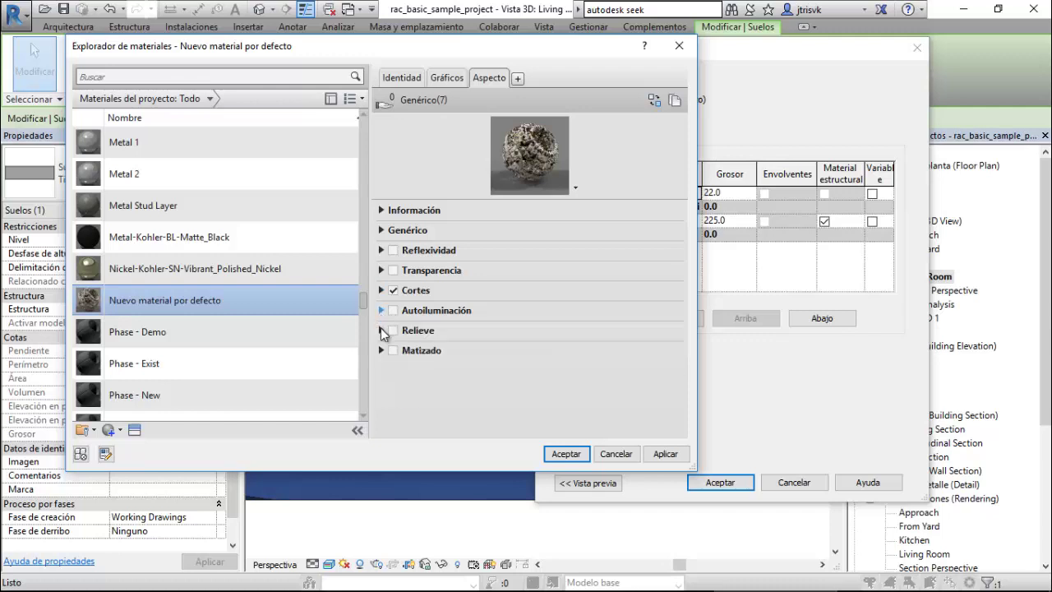
pyautogui.click(382, 331)
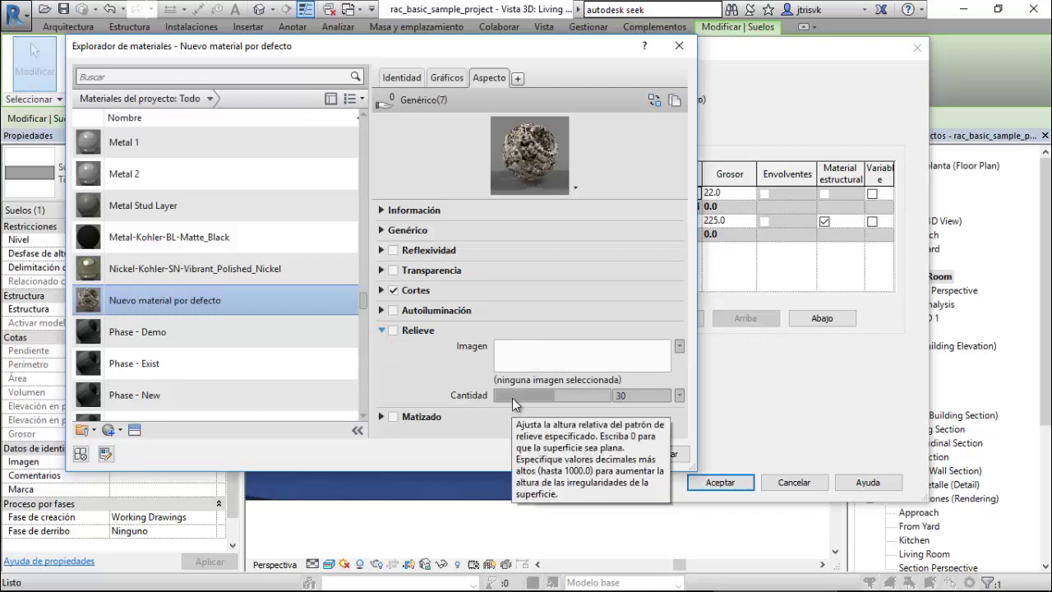
pyautogui.click(382, 333)
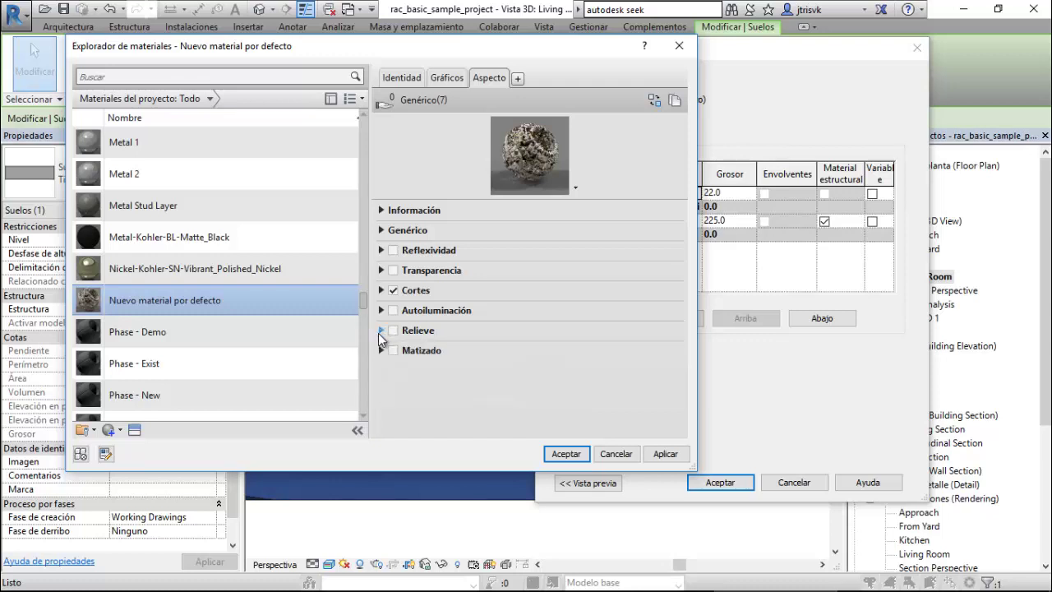
pyautogui.click(381, 351)
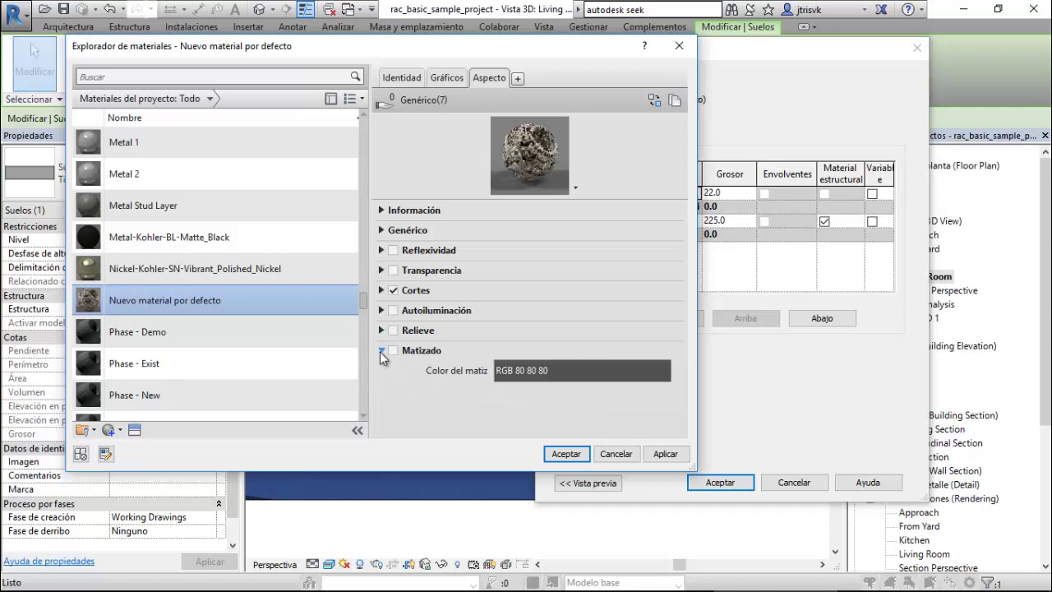
pyautogui.click(381, 352)
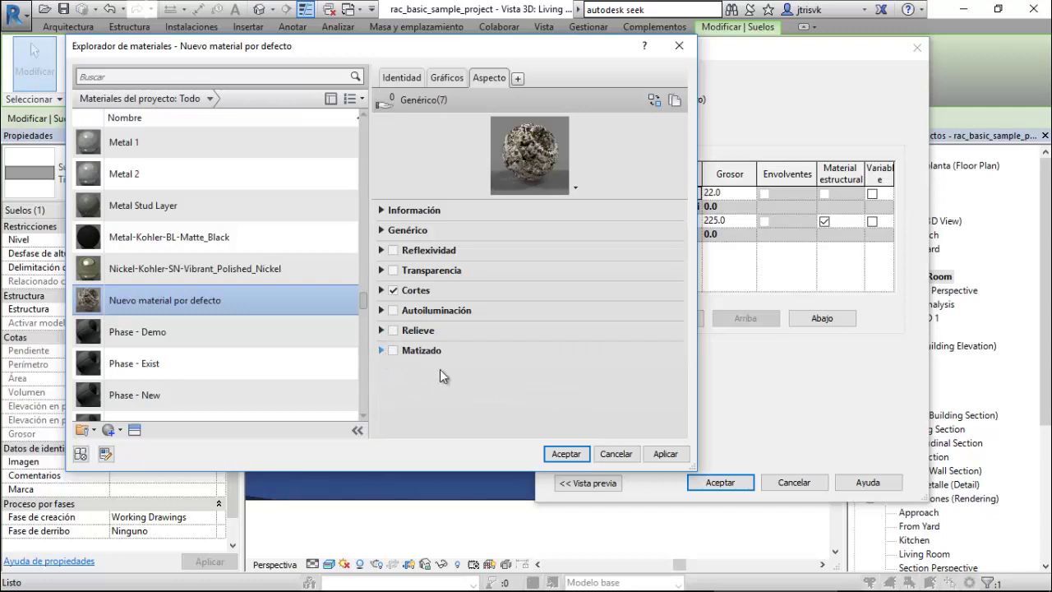
pyautogui.click(566, 453)
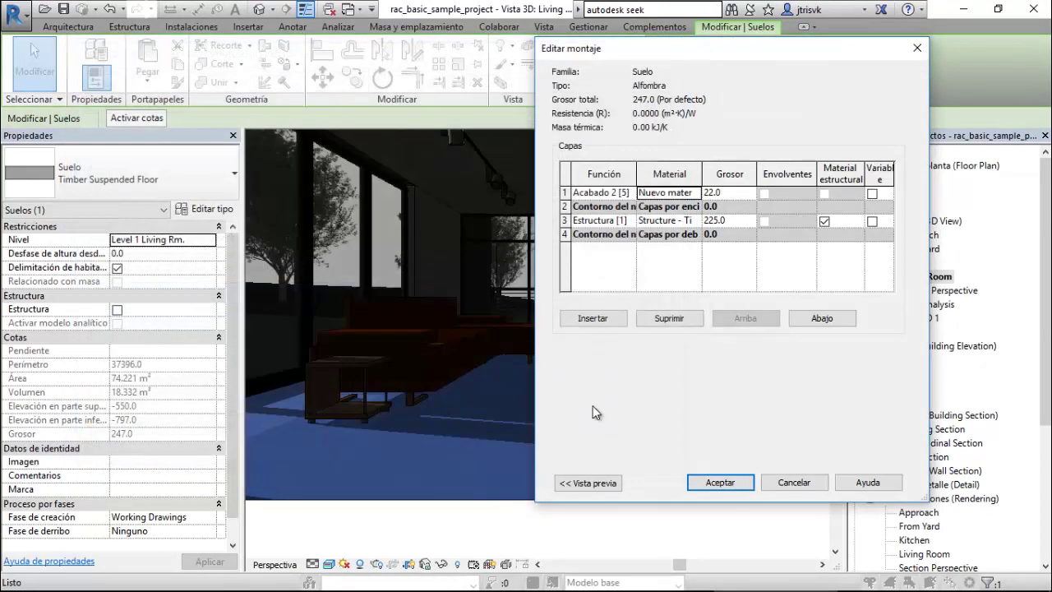
# Rename the Acabado 2 layer's material as Alfombra, and accept the floor assembly and type properties.
pyautogui.click(693, 194)
pyautogui.click(693, 194)
pyautogui.click(695, 193)
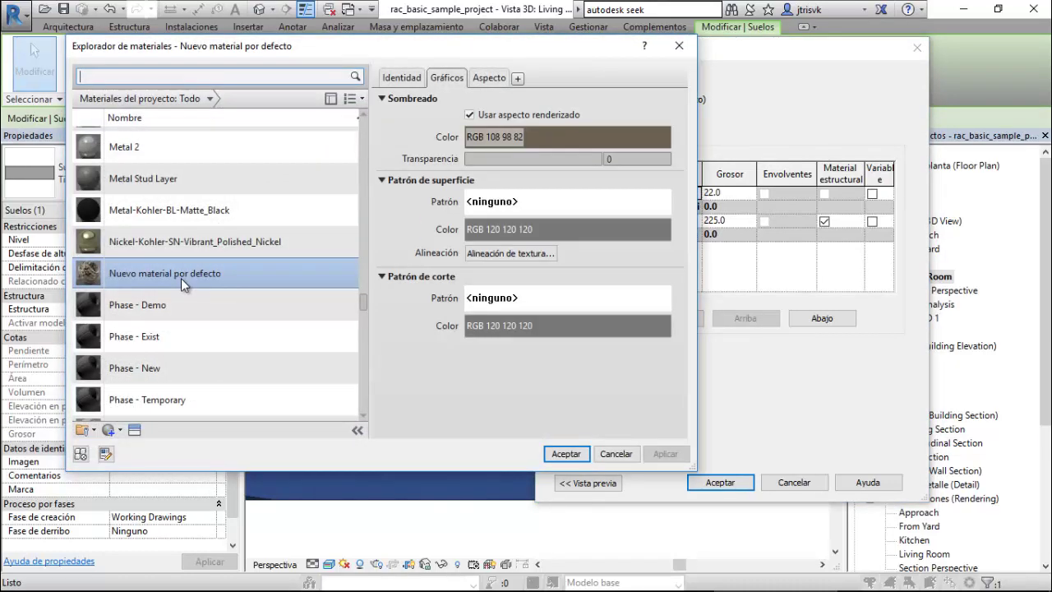
pyautogui.rightClick(183, 283)
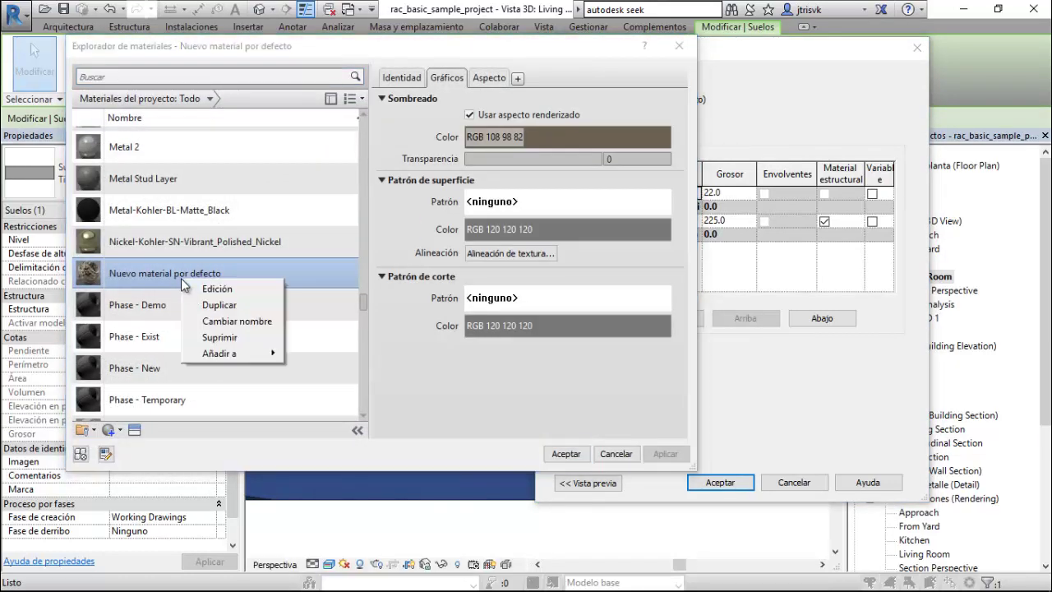
pyautogui.click(215, 319)
pyautogui.write('Al')
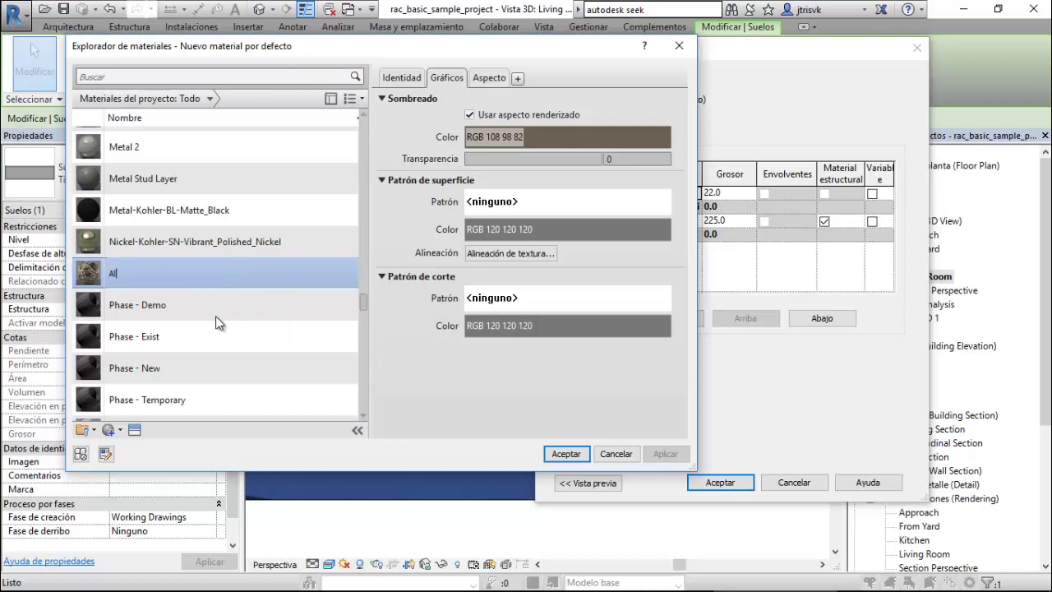
pyautogui.write('fombra')
pyautogui.click(567, 454)
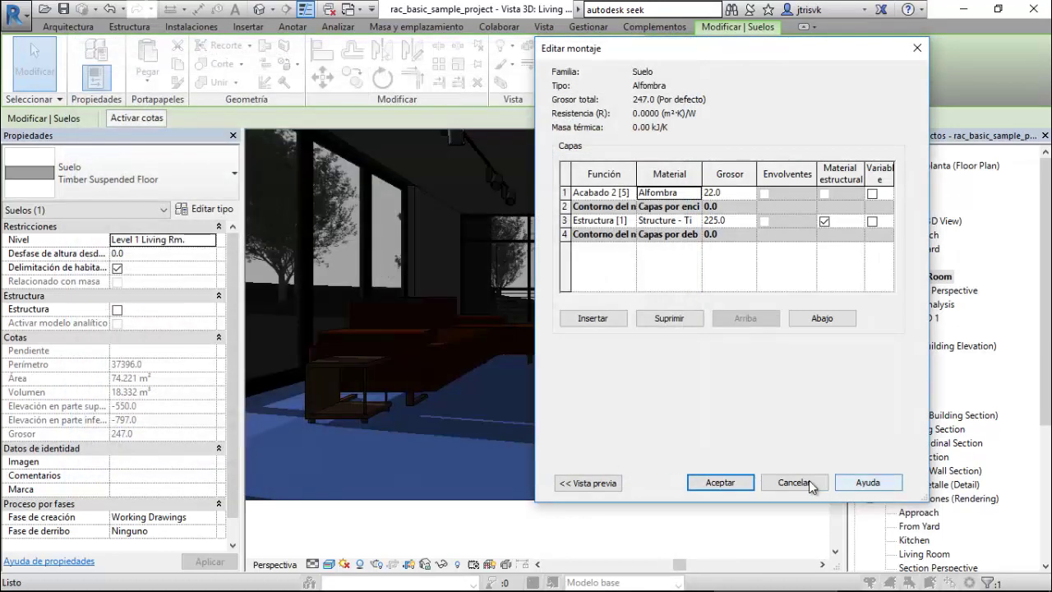
pyautogui.click(741, 479)
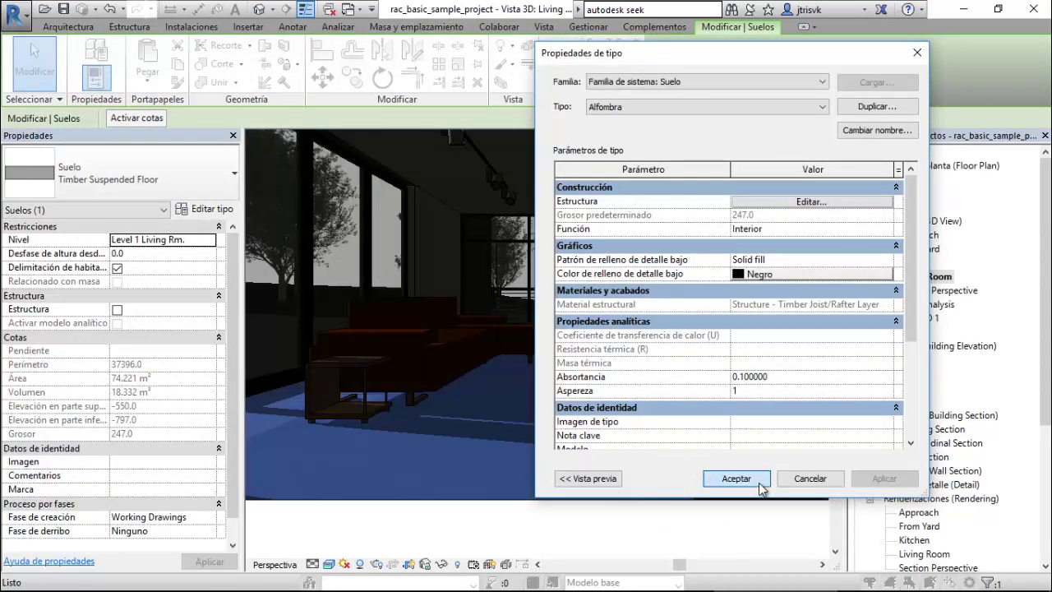
pyautogui.click(759, 482)
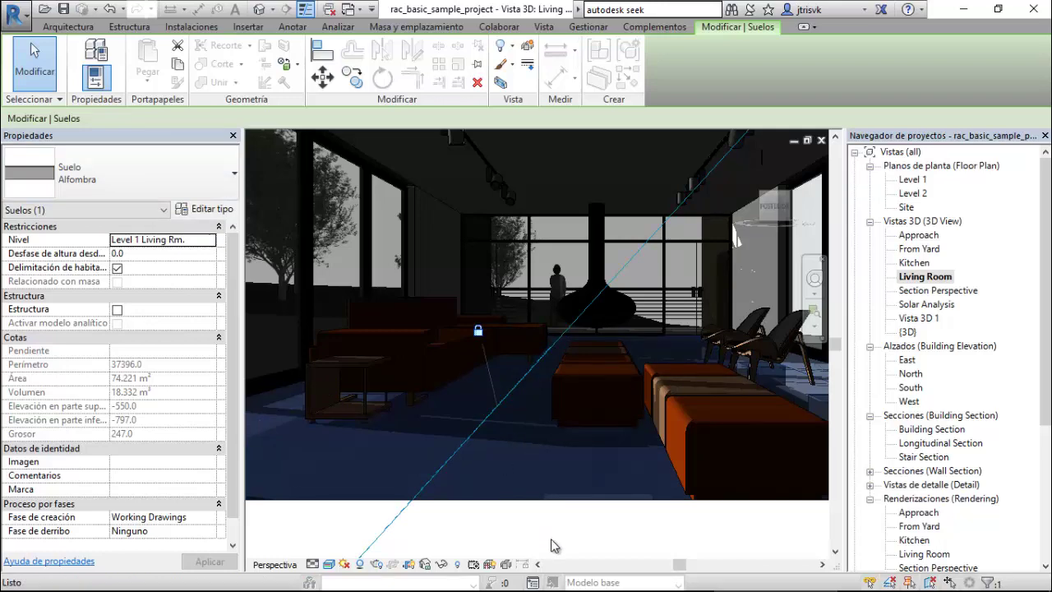
# Inspect the new floor finish in the Living Room view and pick the Timber Clad wall beside the windows.
pyautogui.scroll(-2, 569, 442)
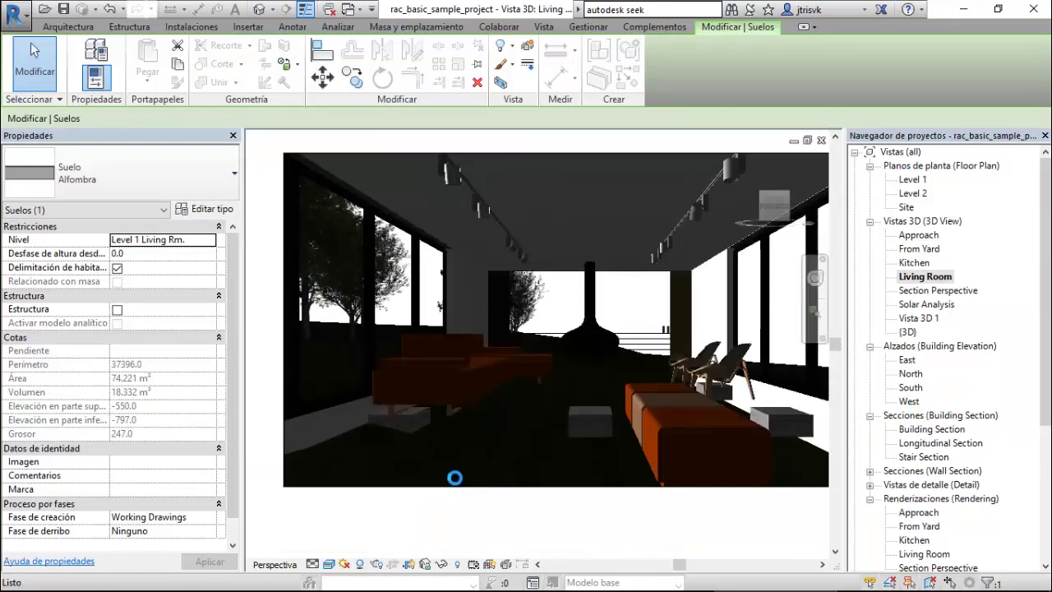
pyautogui.scroll(2, 455, 477)
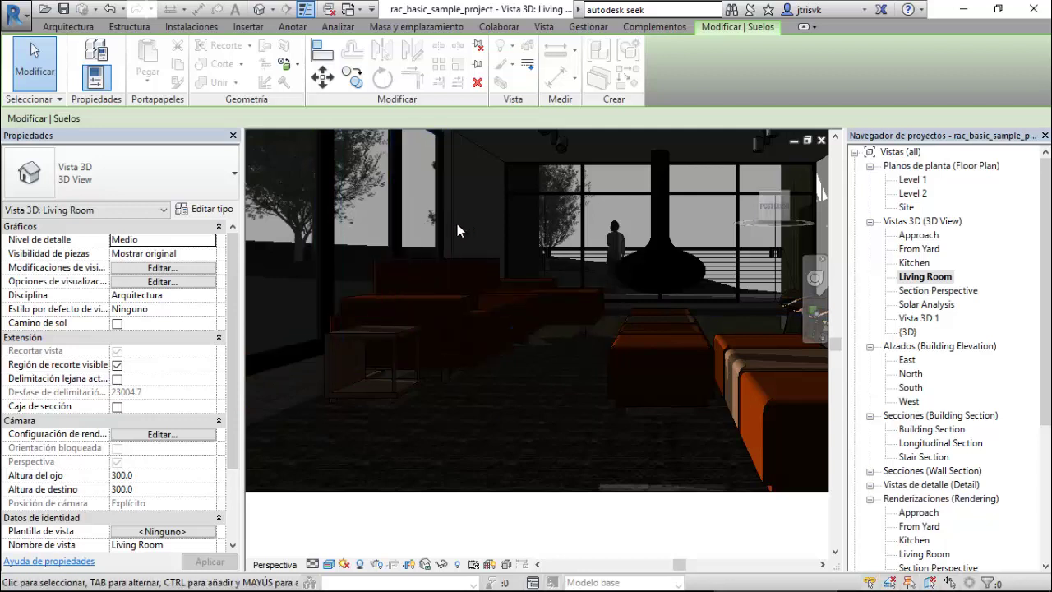
pyautogui.scroll(2, 452, 225)
pyautogui.scroll(2, 451, 230)
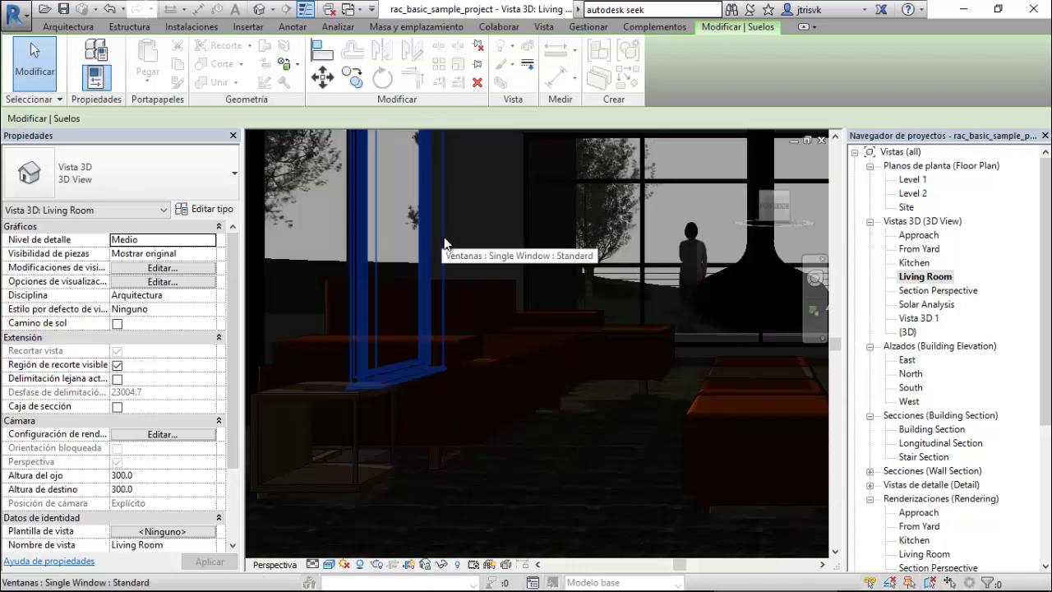
pyautogui.press('Tab')
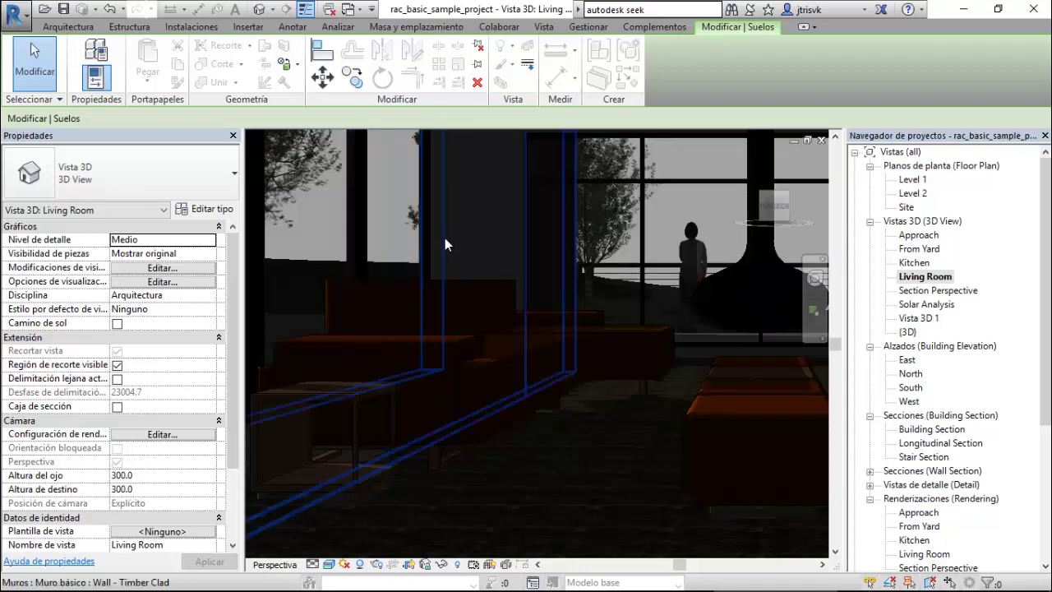
pyautogui.click(445, 238)
# Open the Level 1 floor plan and show the Living Room view's camera on it.
pyautogui.doubleClick(913, 179)
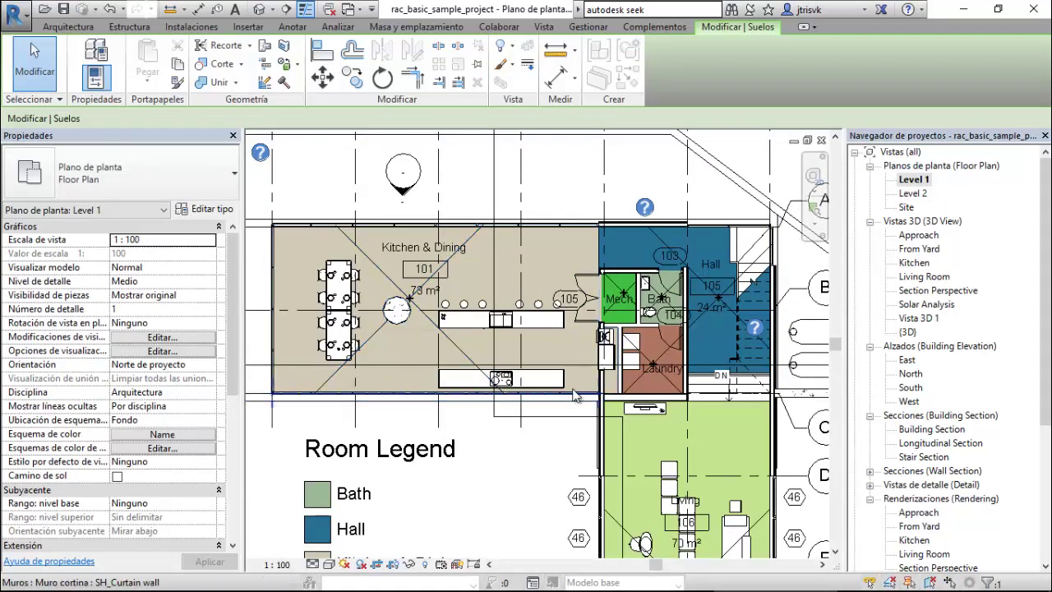
pyautogui.click(923, 278)
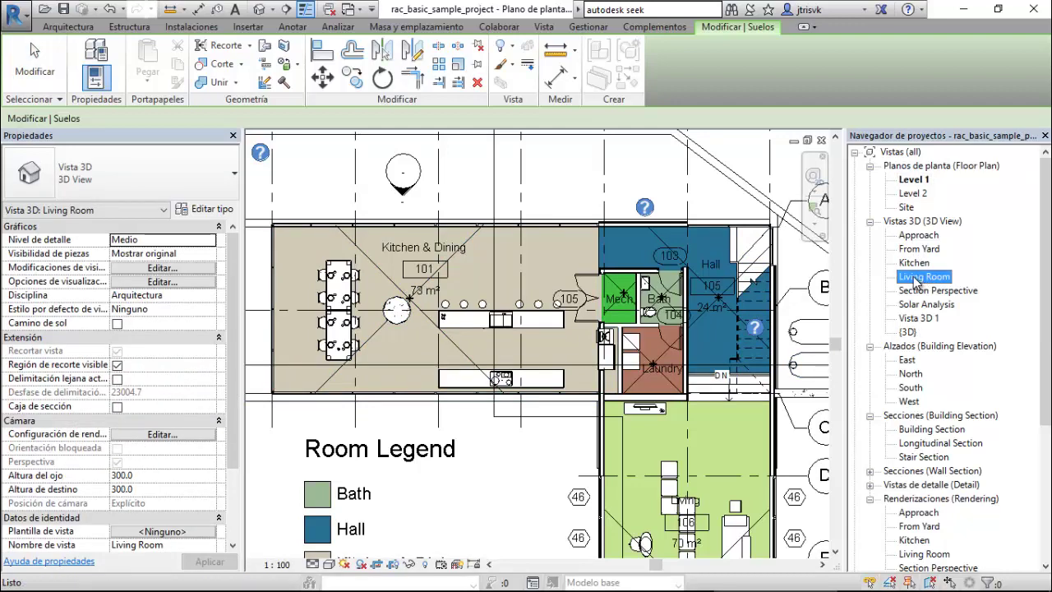
pyautogui.rightClick(913, 277)
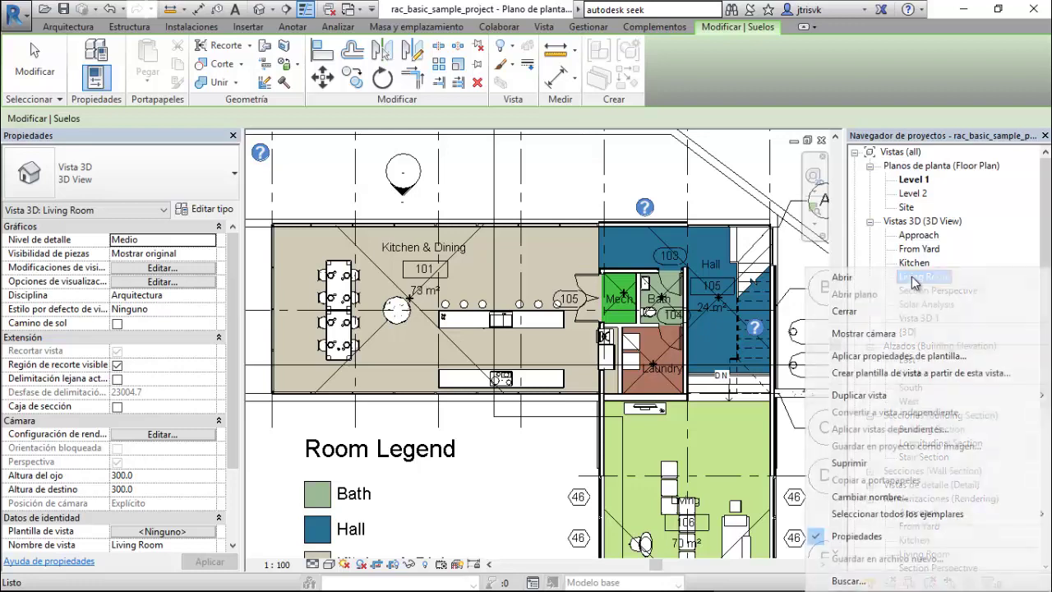
pyautogui.click(886, 335)
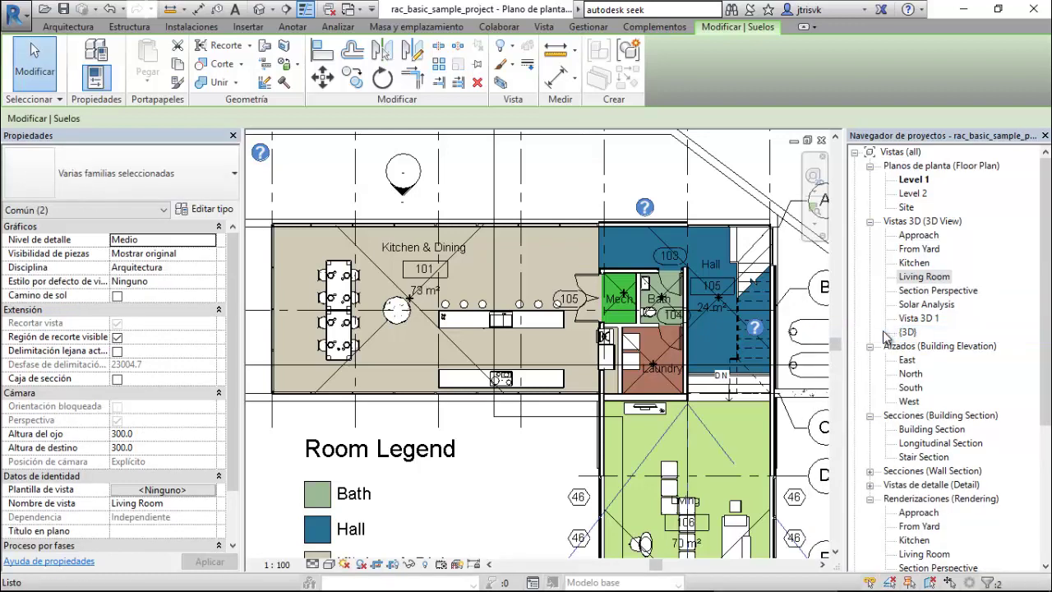
# Examine the Living Room camera's position and field of view against the living area's walls and windows.
pyautogui.scroll(-1, 550, 191)
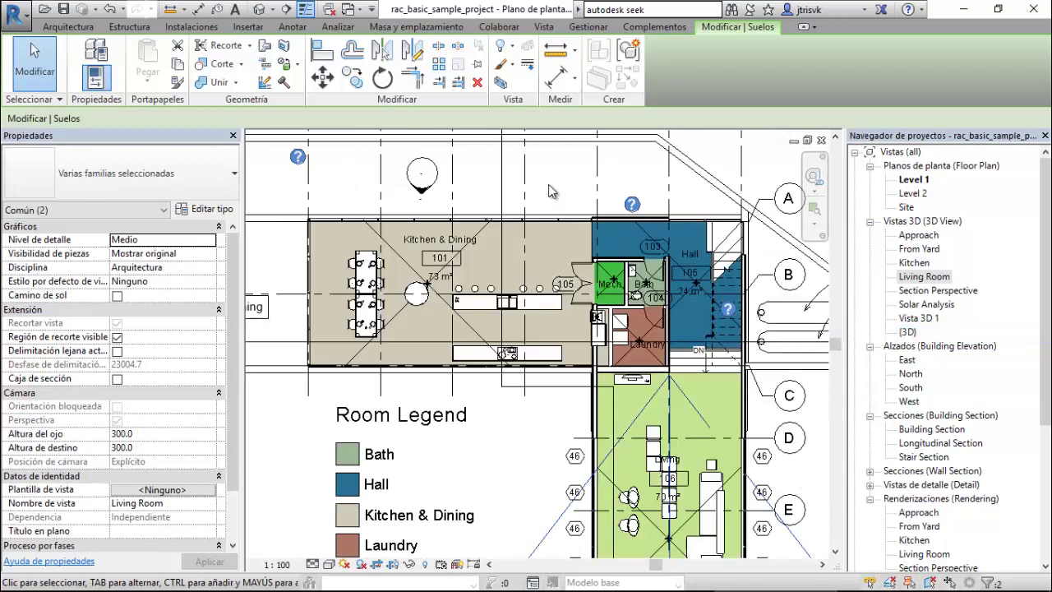
pyautogui.scroll(-2, 551, 190)
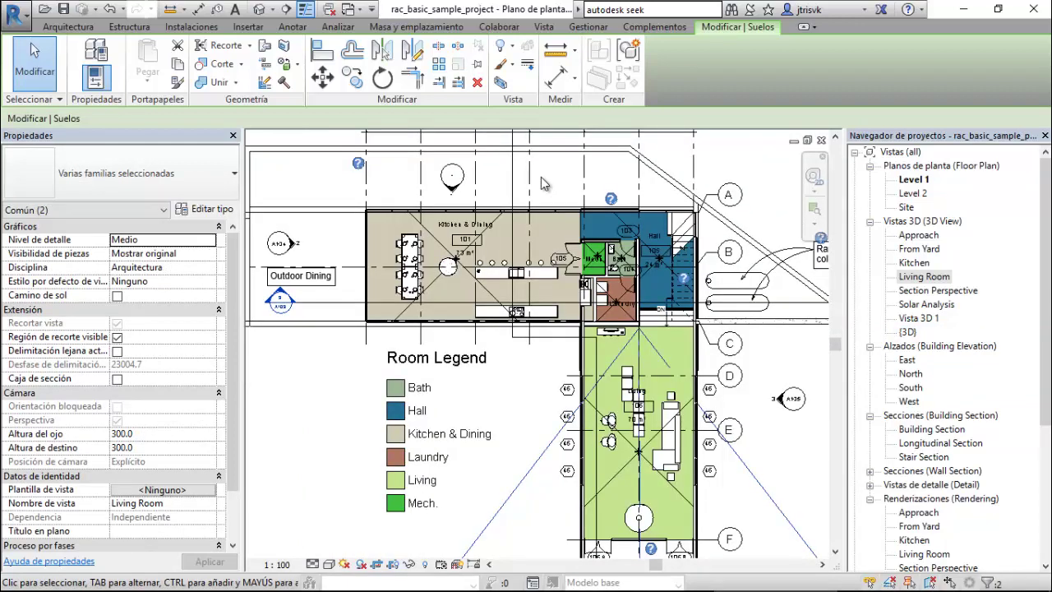
pyautogui.scroll(-1, 541, 176)
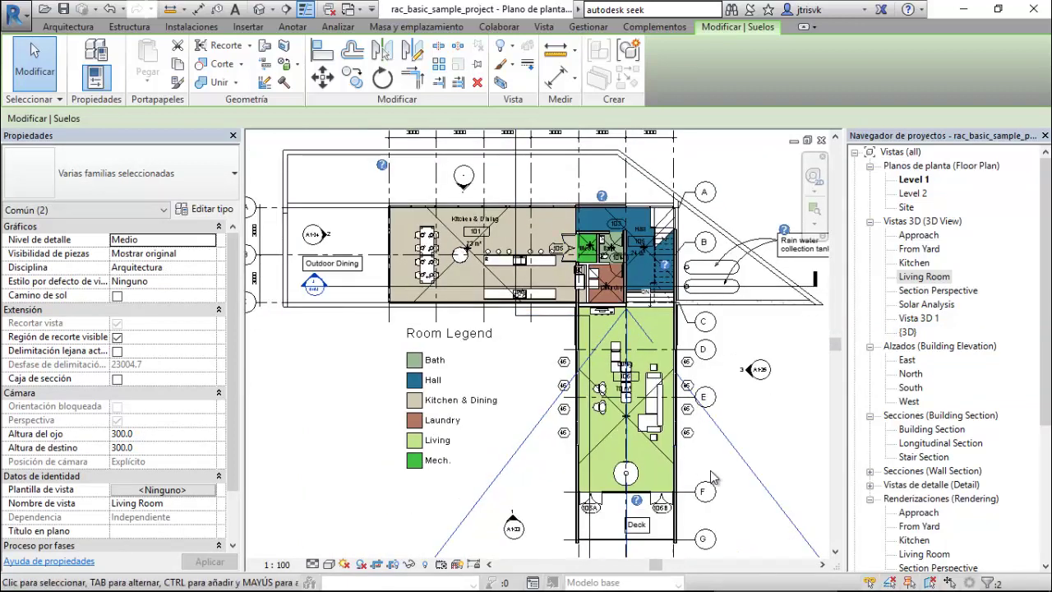
pyautogui.scroll(3, 713, 479)
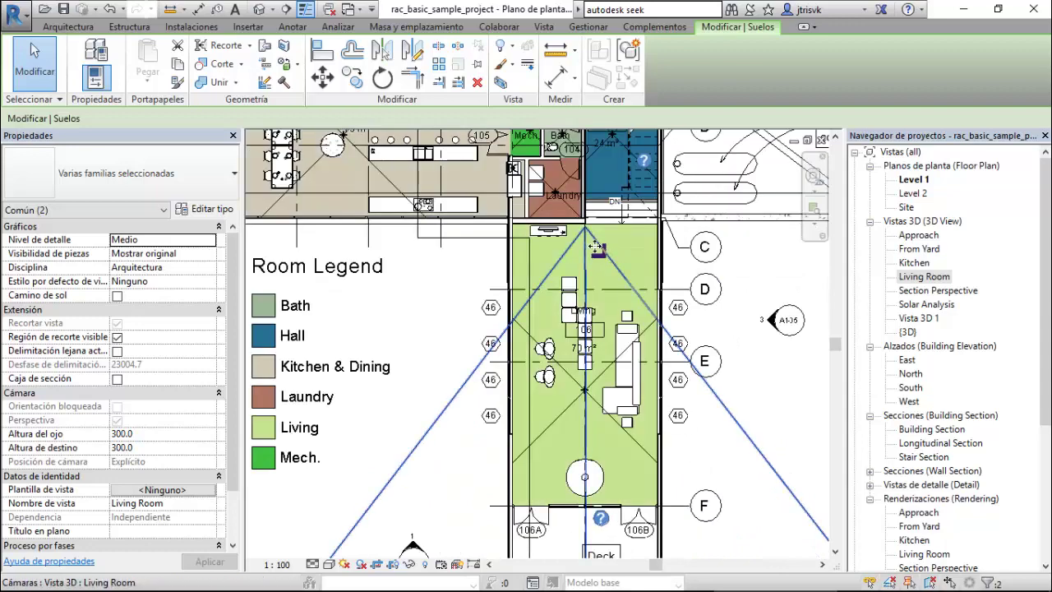
pyautogui.scroll(1, 590, 230)
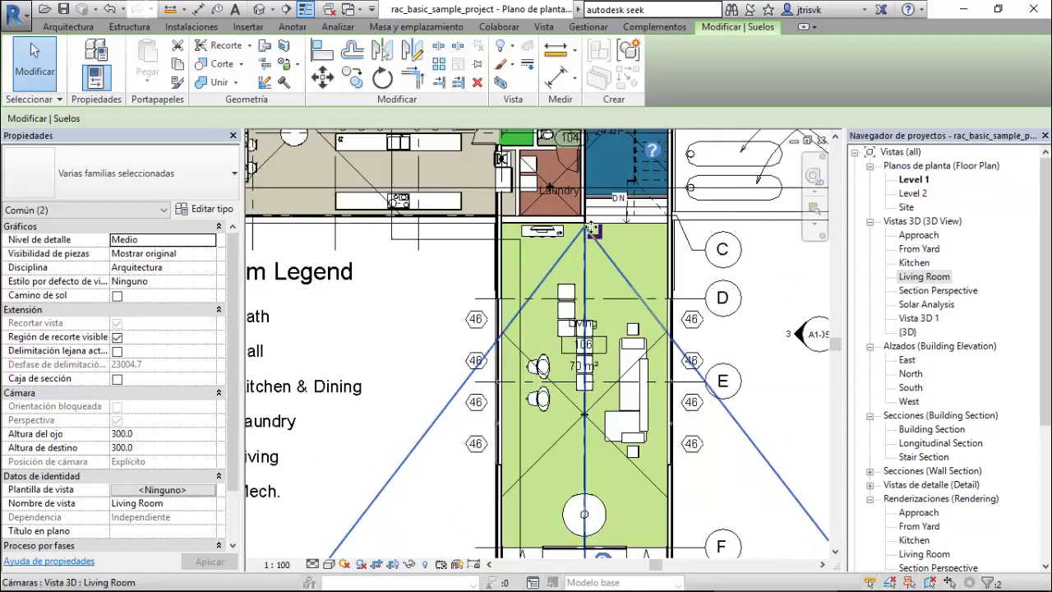
pyautogui.scroll(1, 590, 230)
pyautogui.scroll(-1, 526, 215)
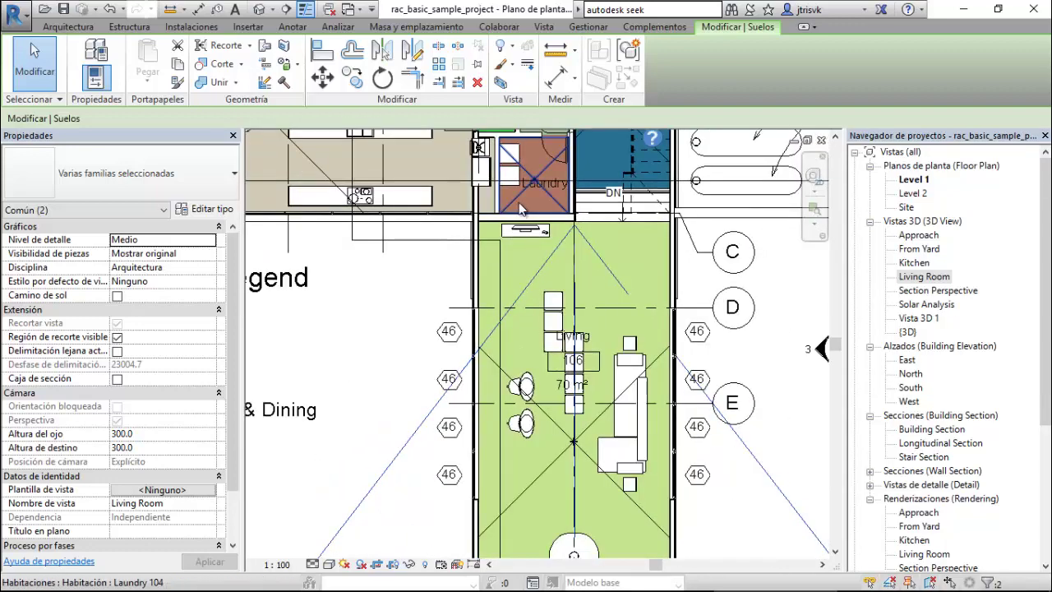
pyautogui.scroll(-1, 519, 208)
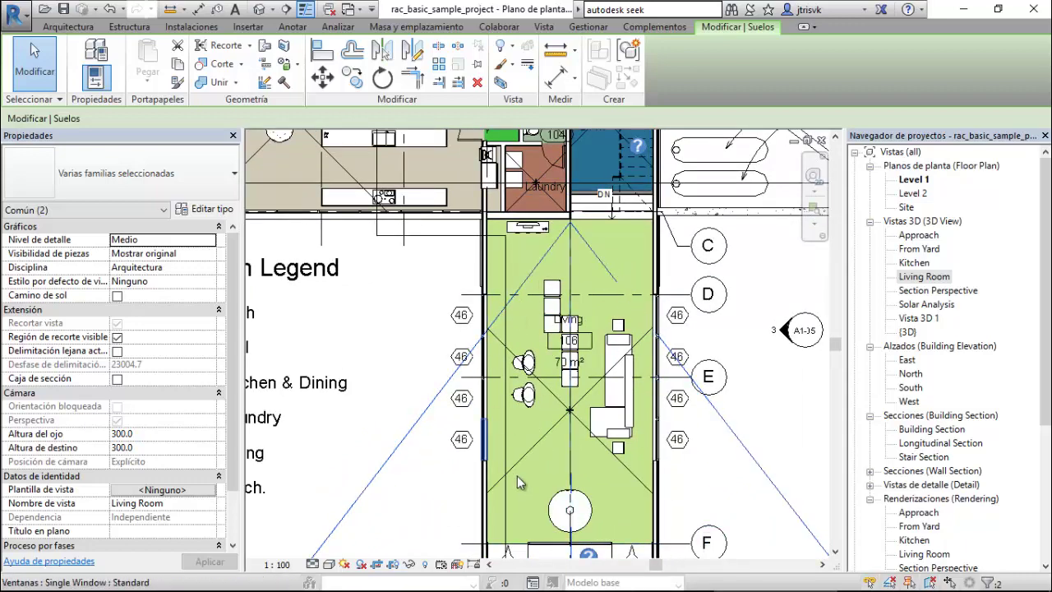
pyautogui.scroll(-1, 444, 324)
pyautogui.scroll(1, 633, 508)
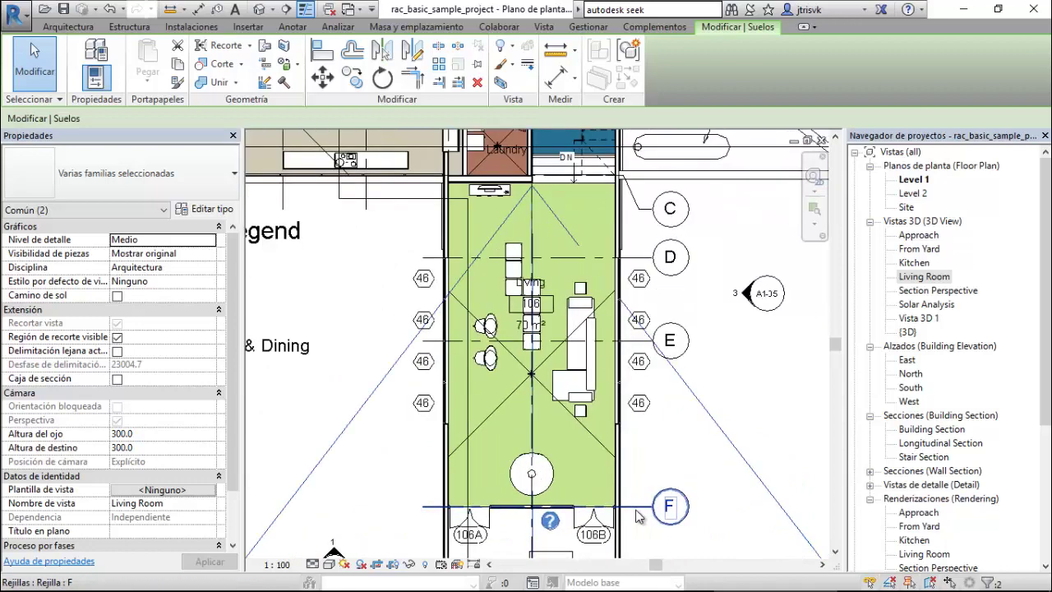
# Split the Timber Clad wall between the last window and grid F, about 1598 mm from the grid, deleting the conflicting split-face element.
pyautogui.scroll(1, 638, 514)
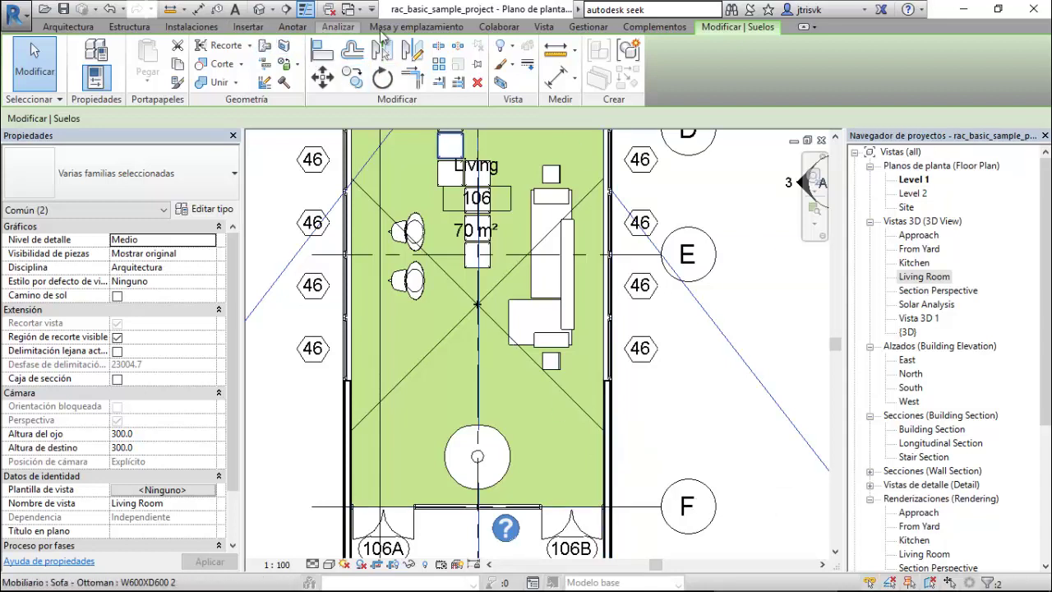
pyautogui.click(438, 48)
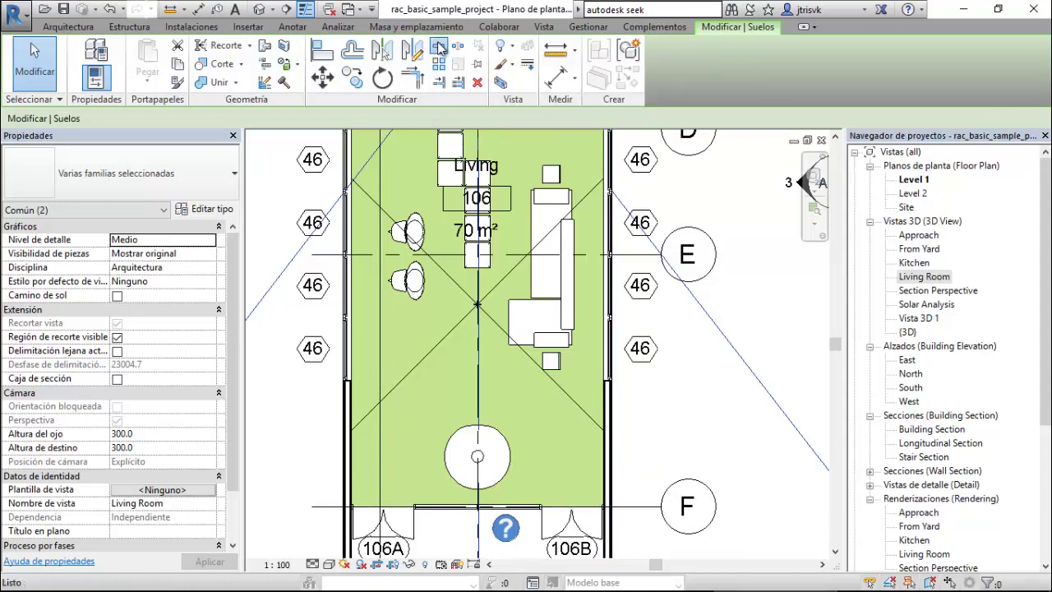
pyautogui.scroll(3, 612, 440)
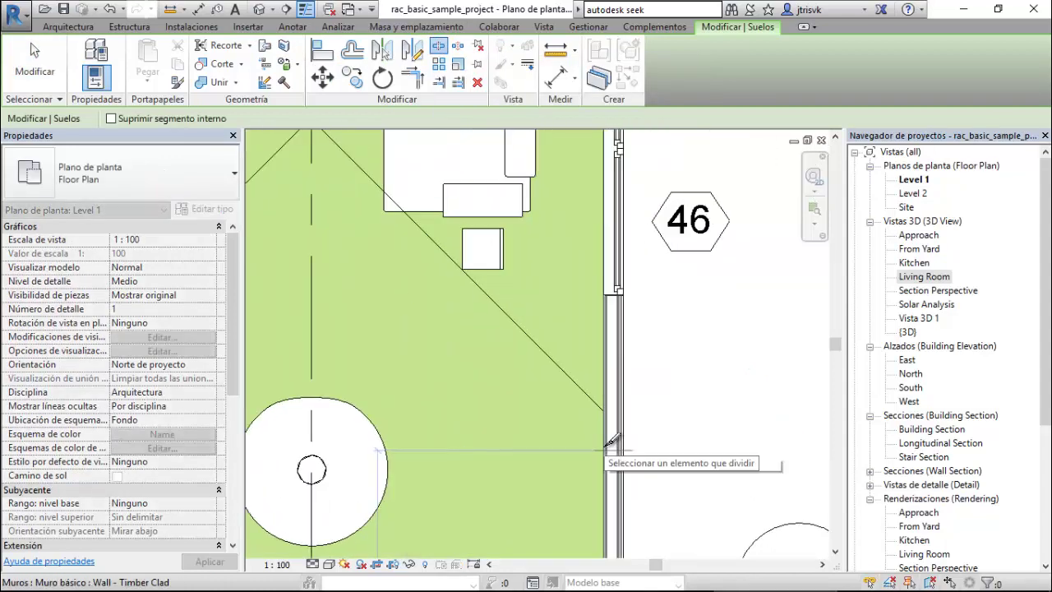
pyautogui.click(614, 441)
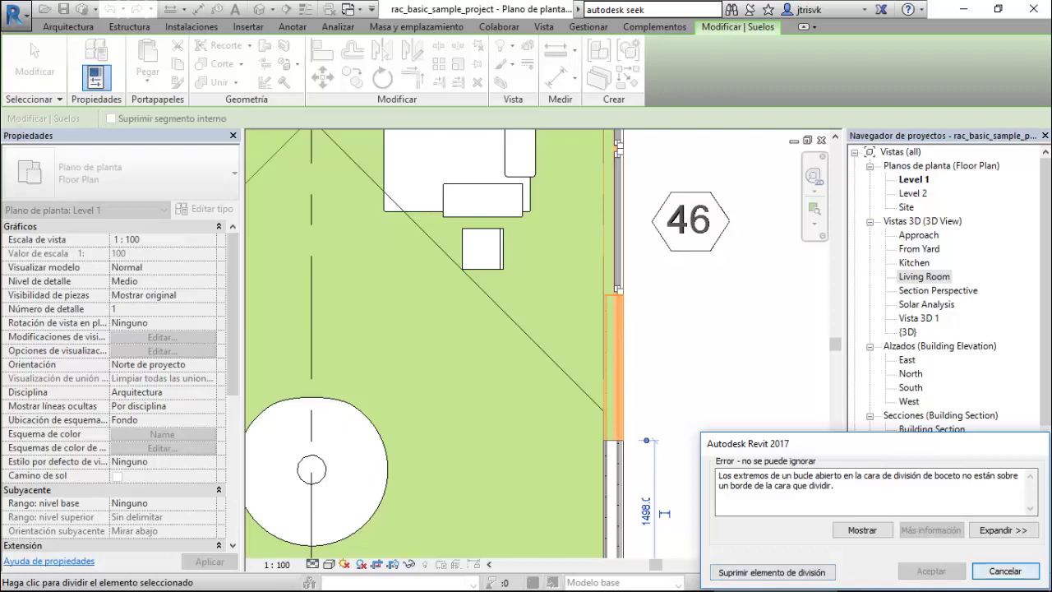
pyautogui.click(1005, 572)
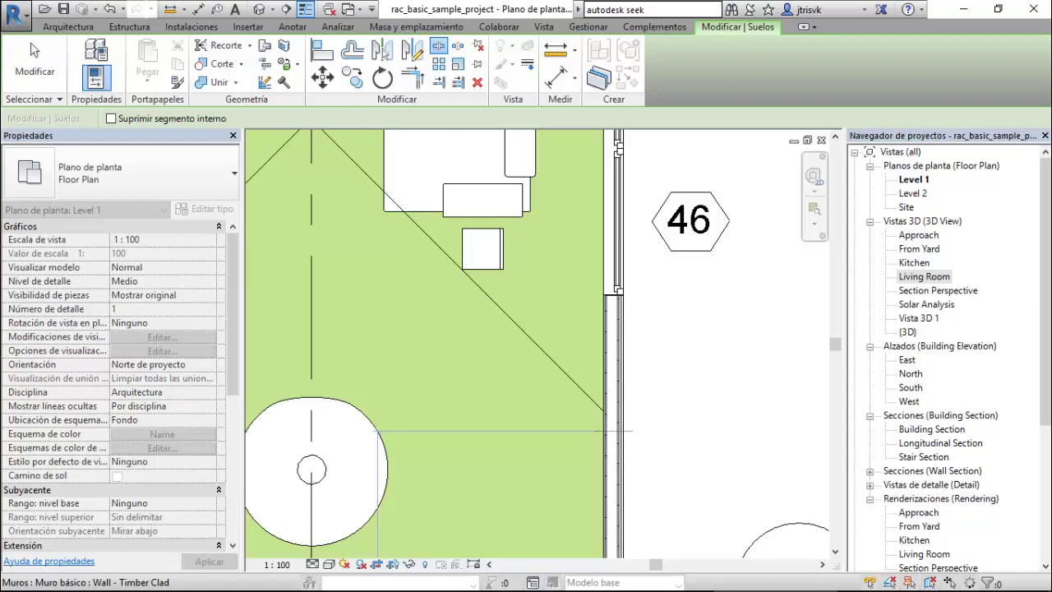
pyautogui.click(613, 430)
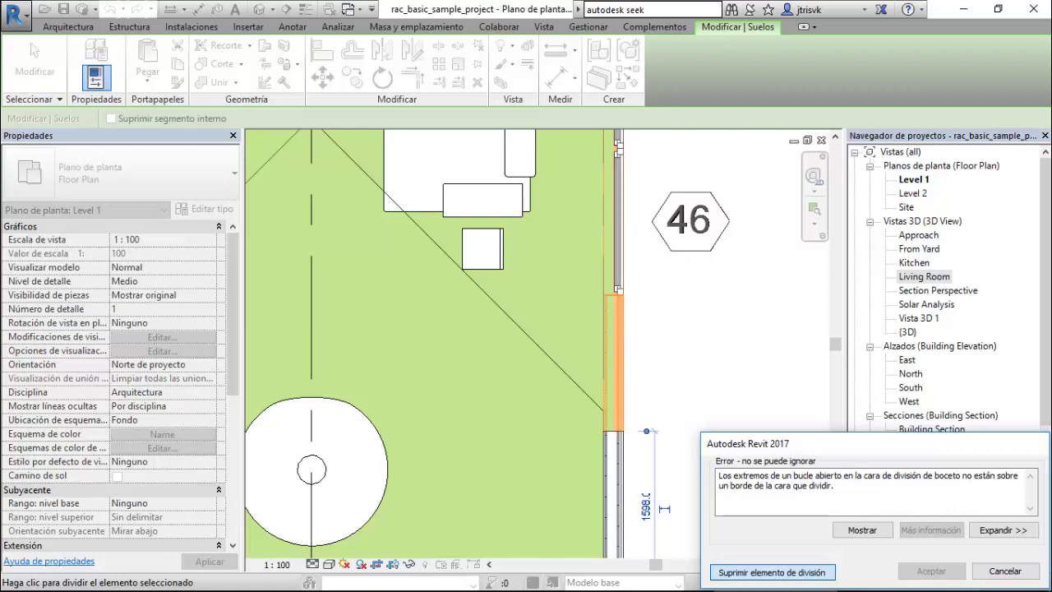
pyautogui.click(772, 573)
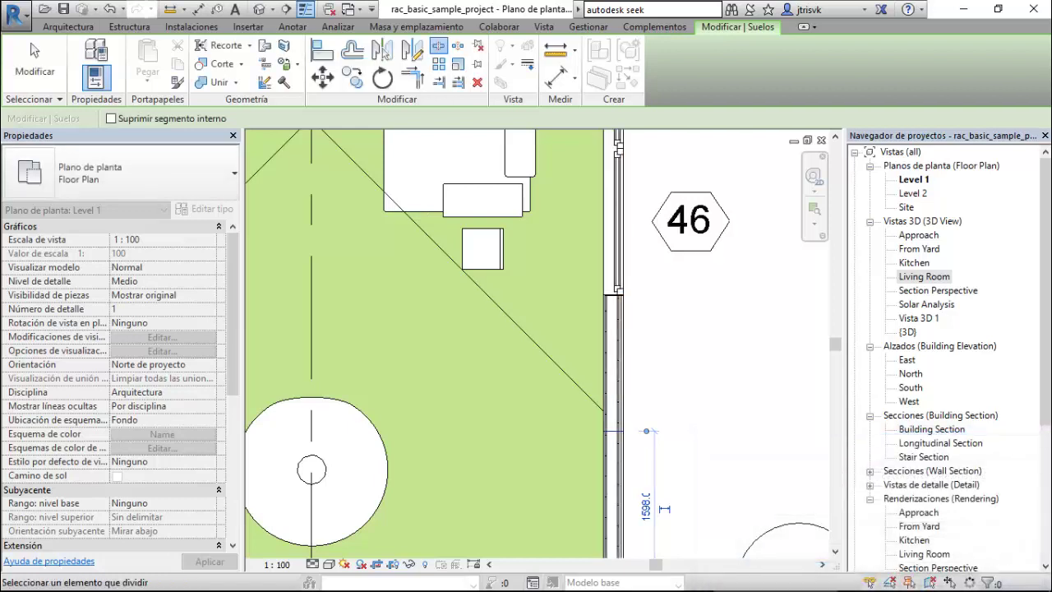
pyautogui.press('Escape')
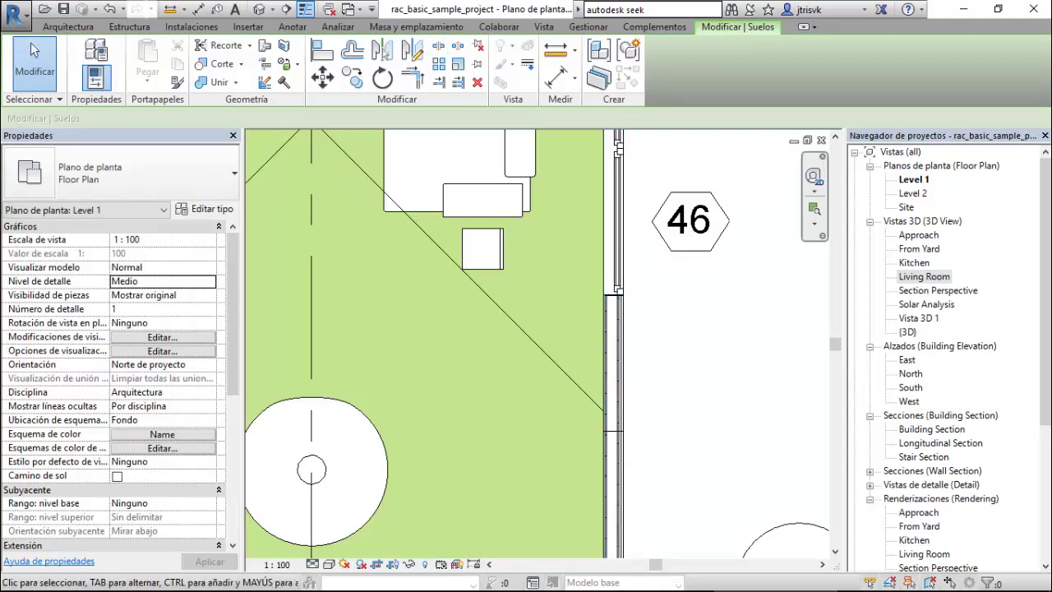
# Set the Living Room 3D view's visual style to Línea oculta and check the wall beside the window.
pyautogui.doubleClick(924, 276)
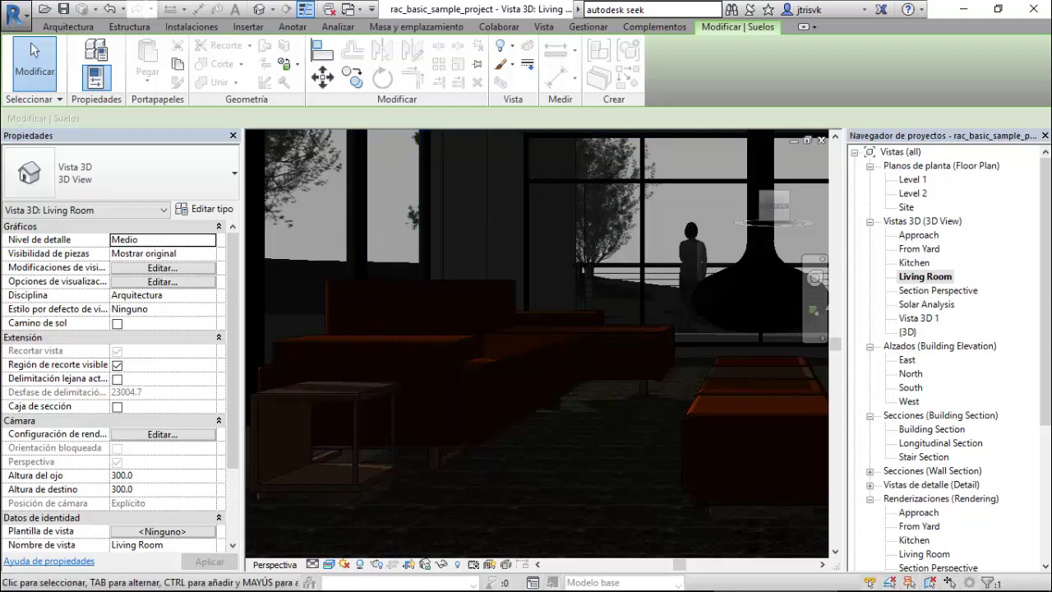
pyautogui.press('Escape')
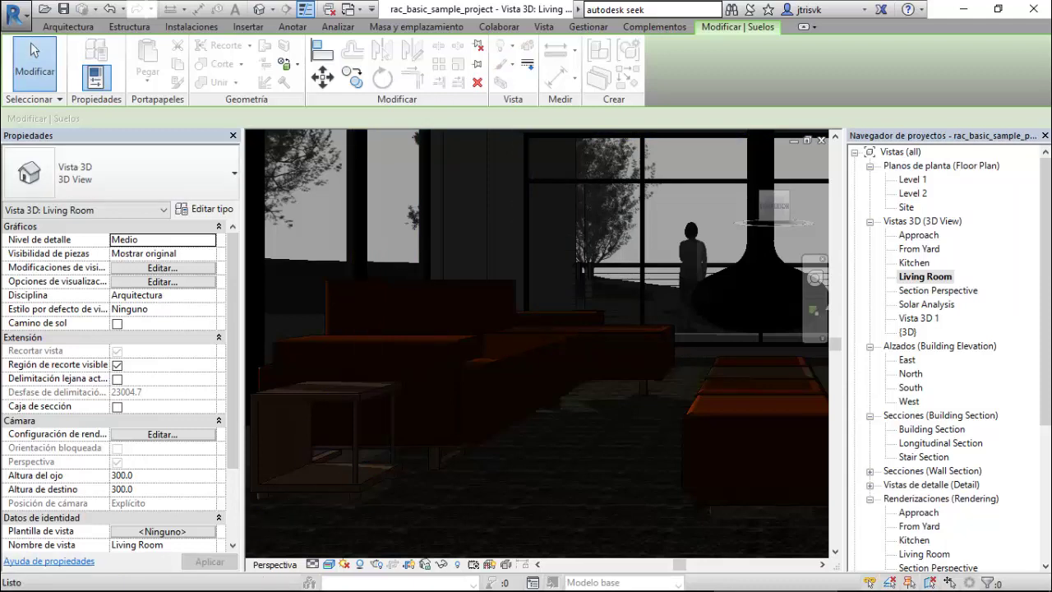
pyautogui.scroll(-1, 520, 327)
pyautogui.scroll(-1, 520, 327)
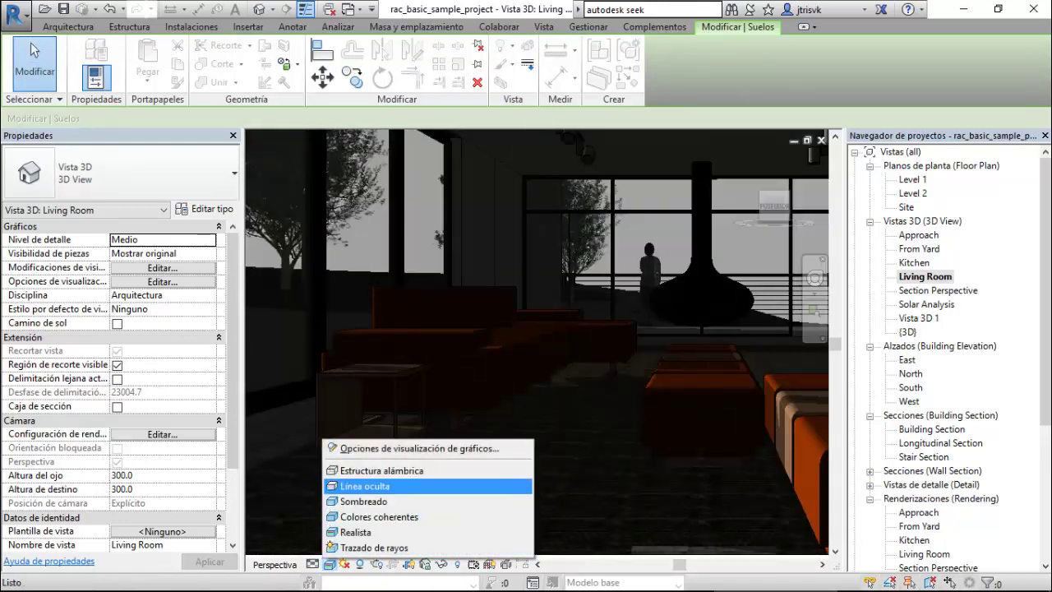
pyautogui.click(365, 486)
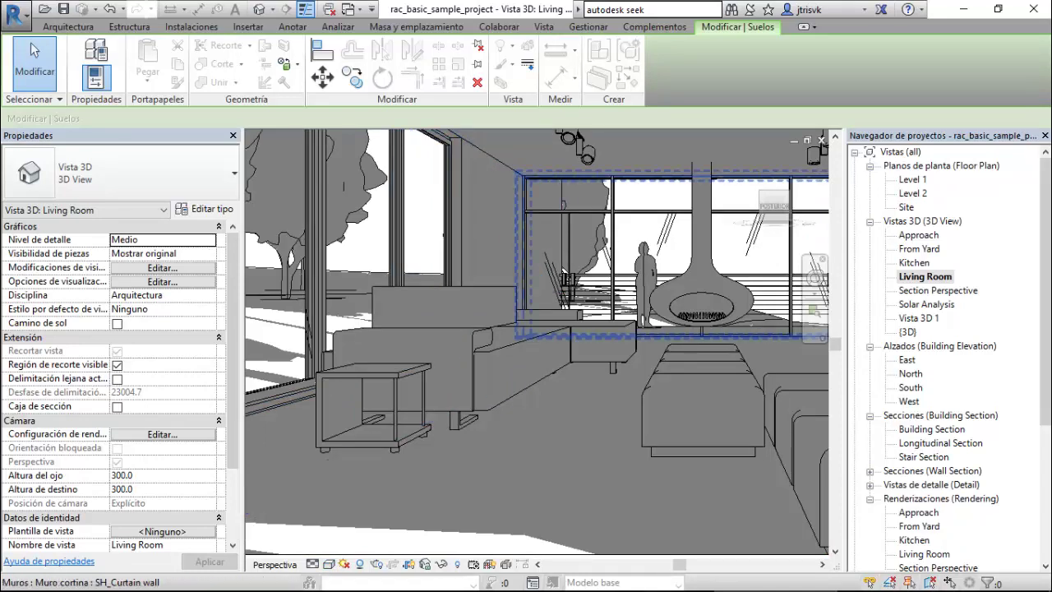
pyautogui.click(423, 247)
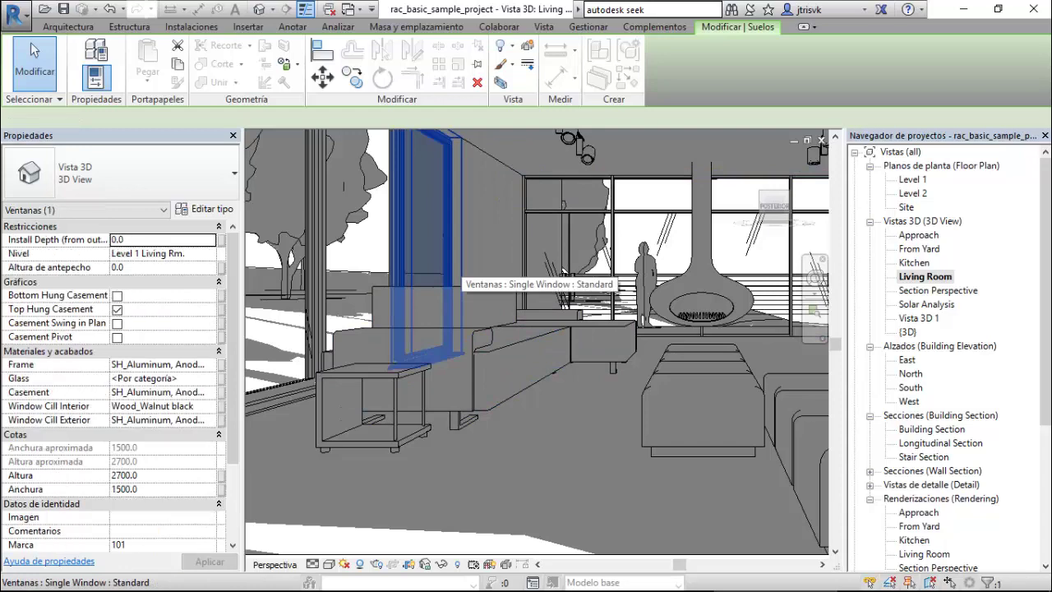
pyautogui.press('Escape')
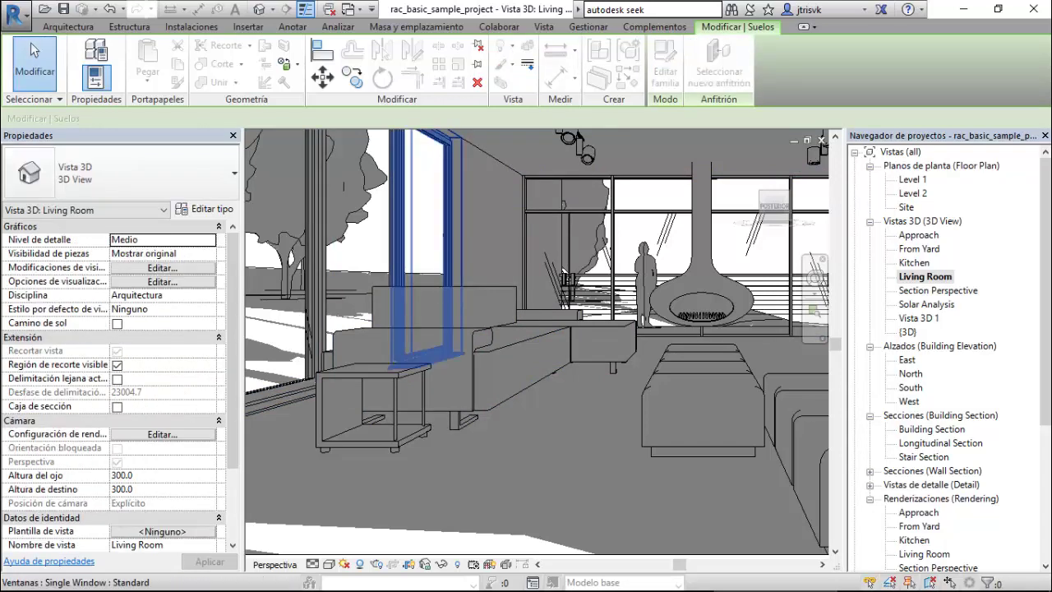
# Return to the Level 1 plan and select the split-off Timber Clad wall segment that crosses grid F.
pyautogui.doubleClick(912, 179)
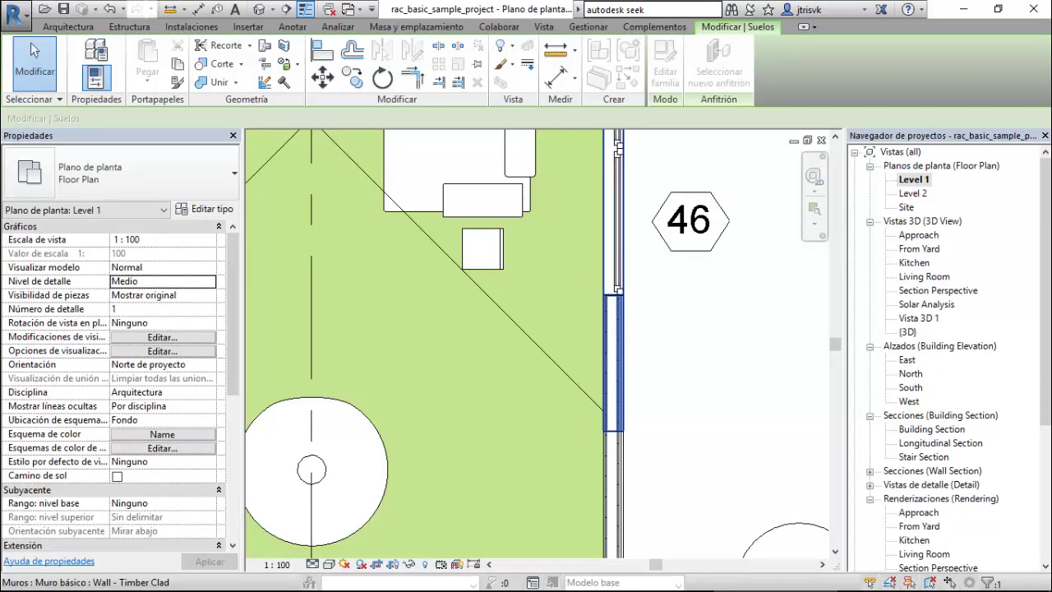
pyautogui.click(613, 345)
pyautogui.scroll(-1, 519, 367)
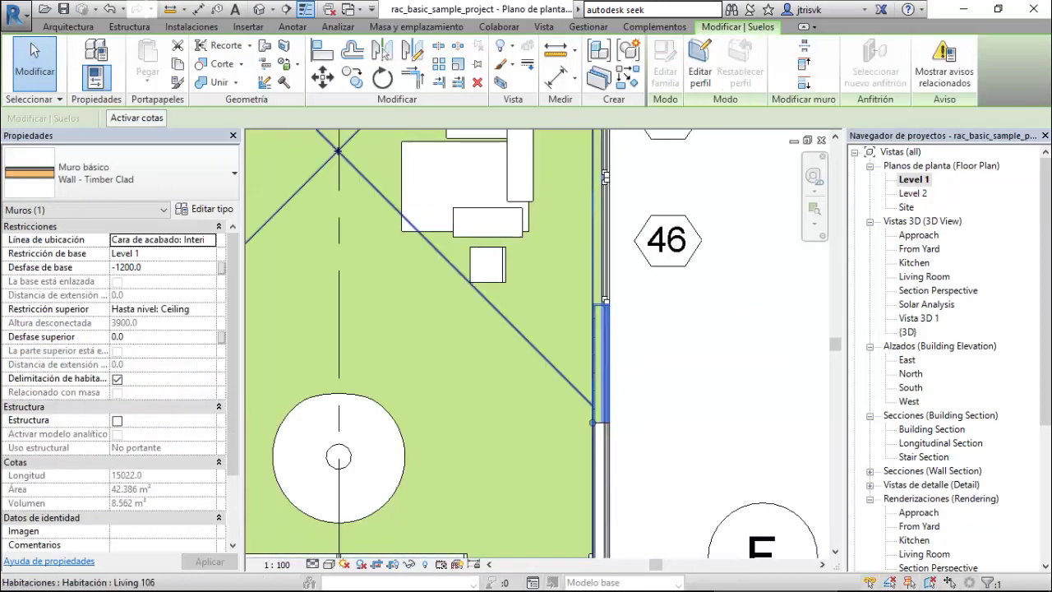
pyautogui.scroll(-2, 565, 401)
pyautogui.scroll(4, 565, 401)
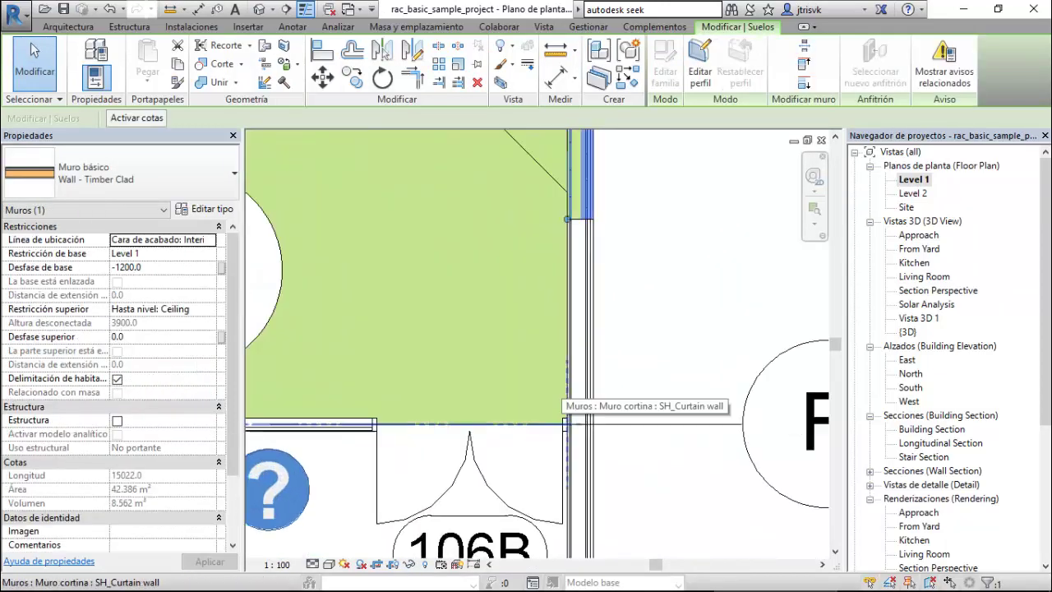
pyautogui.scroll(-1, 565, 401)
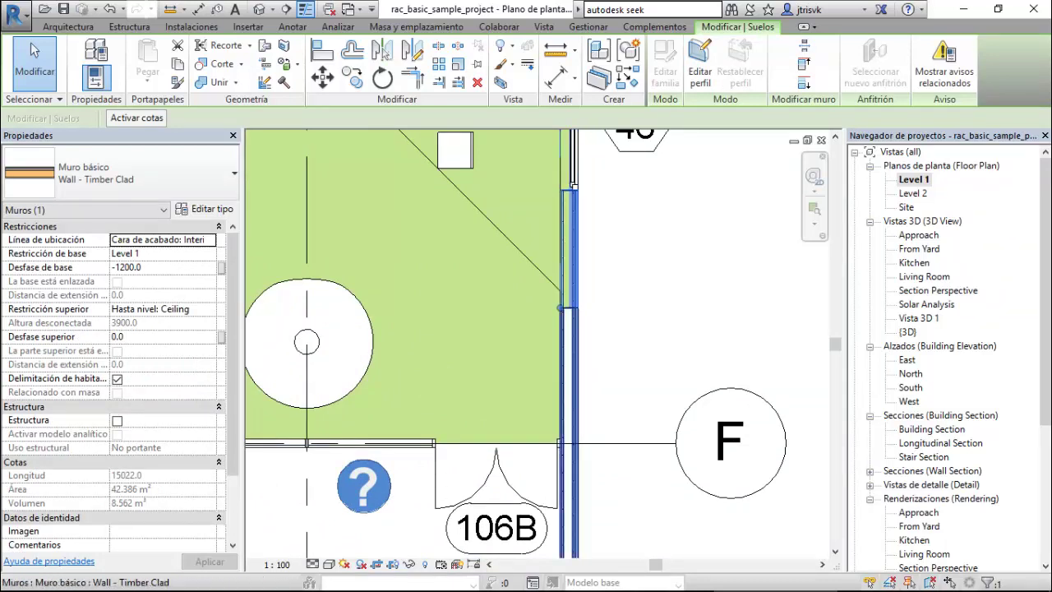
pyautogui.click(578, 506)
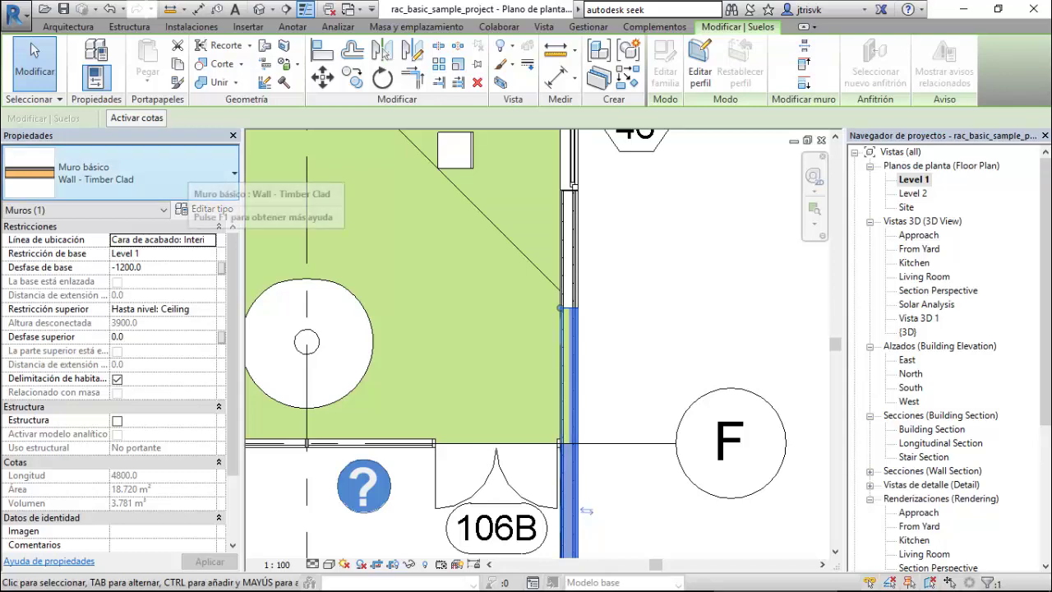
# Set the appearance color of the Timber Clad wall's interior finish material, Finishes - Interior - Plasterboard, to blue, RGB 0 0 255.
pyautogui.click(212, 209)
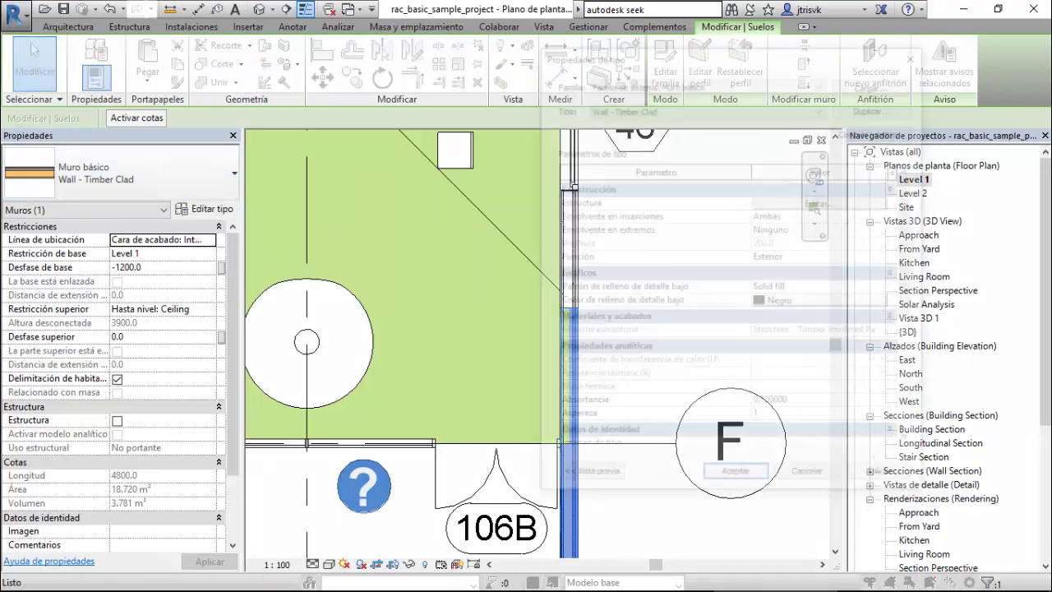
pyautogui.click(823, 201)
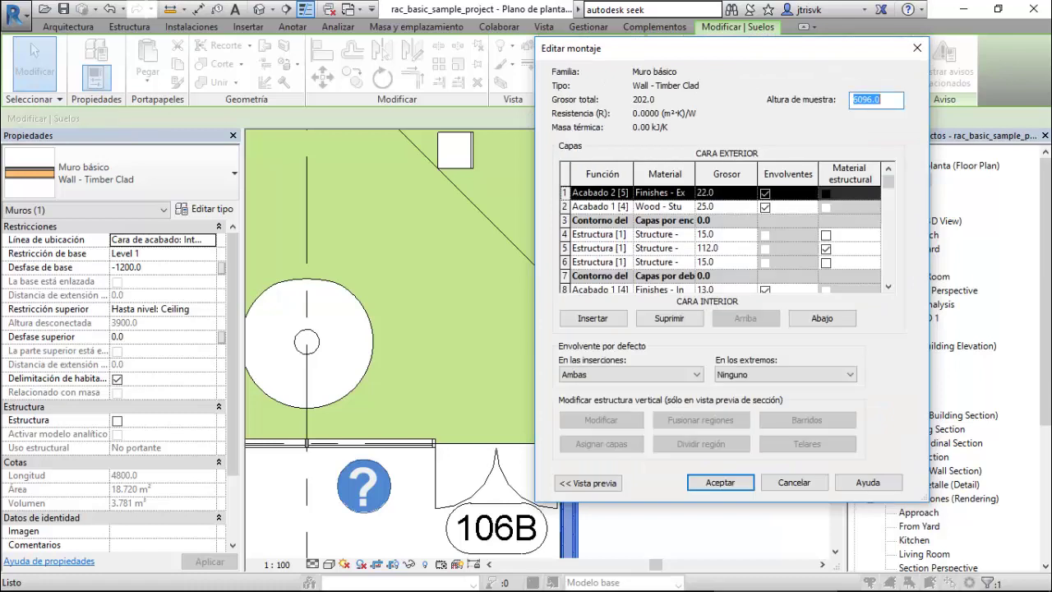
pyautogui.scroll(-1, 721, 239)
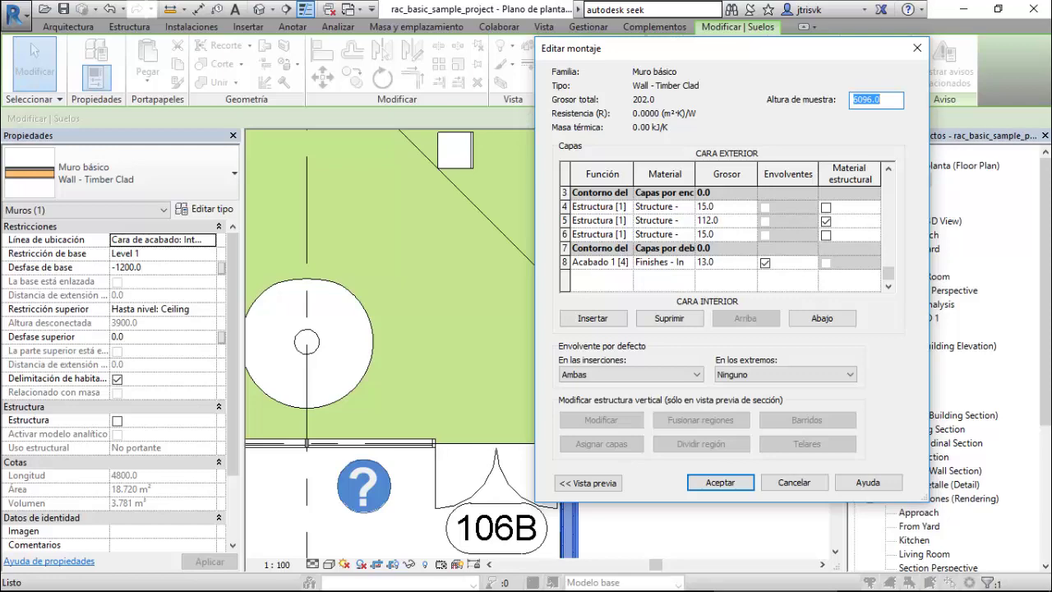
pyautogui.click(665, 262)
pyautogui.click(688, 262)
pyautogui.click(689, 262)
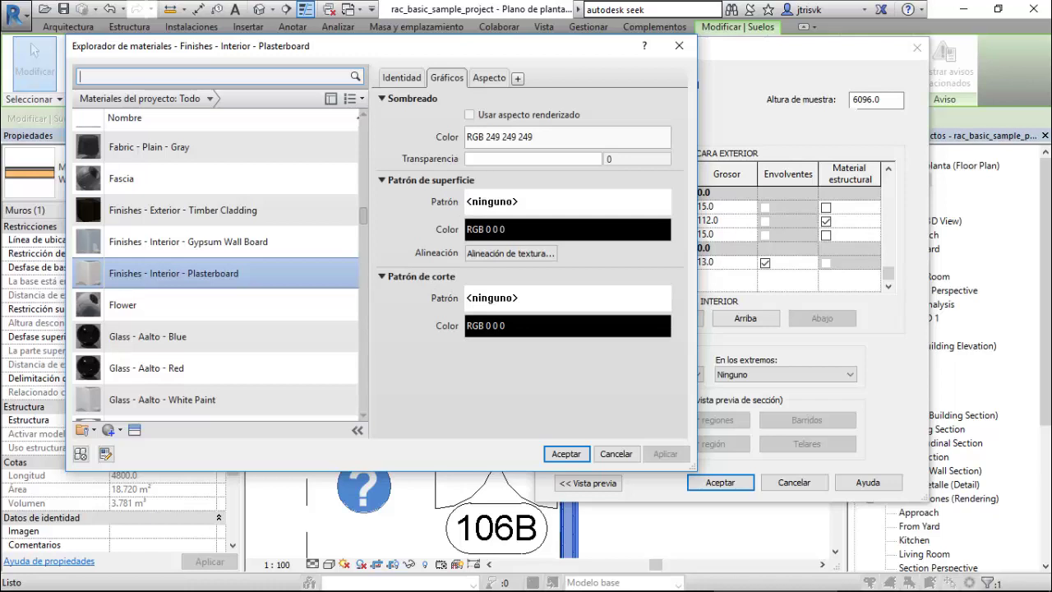
pyautogui.click(490, 78)
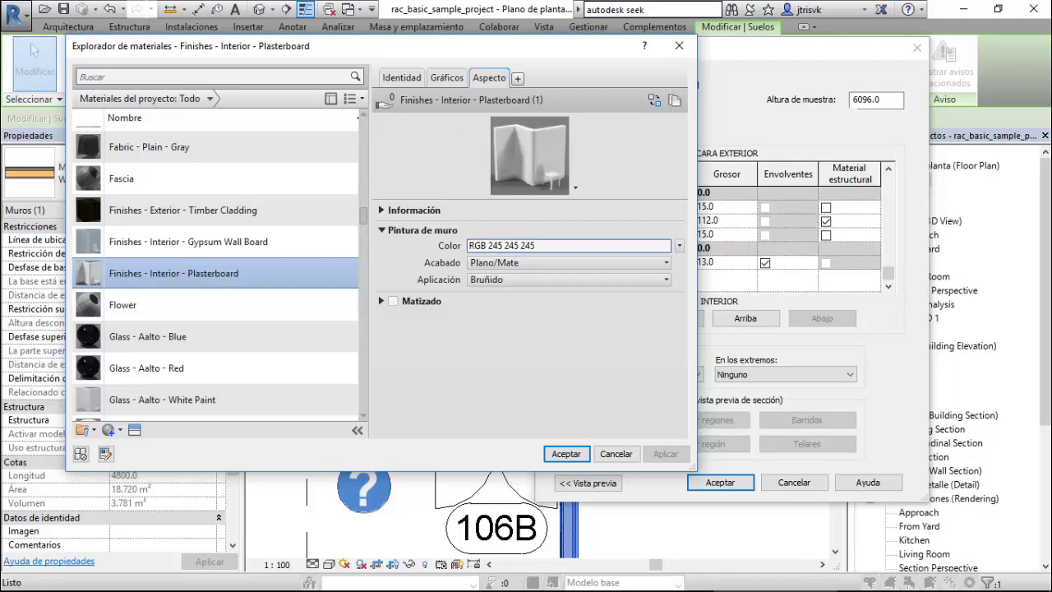
pyautogui.click(567, 245)
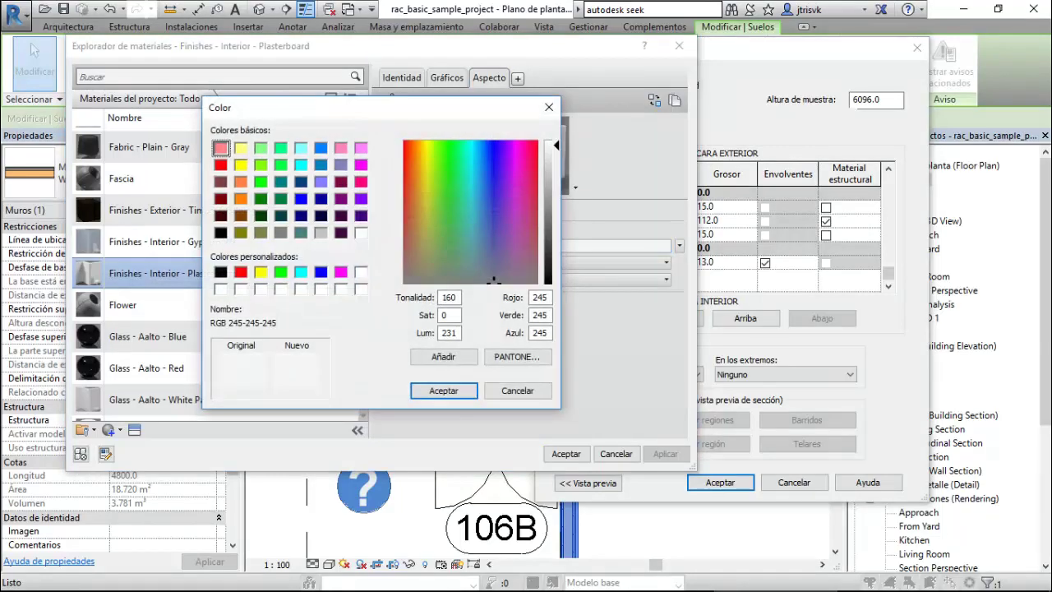
pyautogui.click(302, 199)
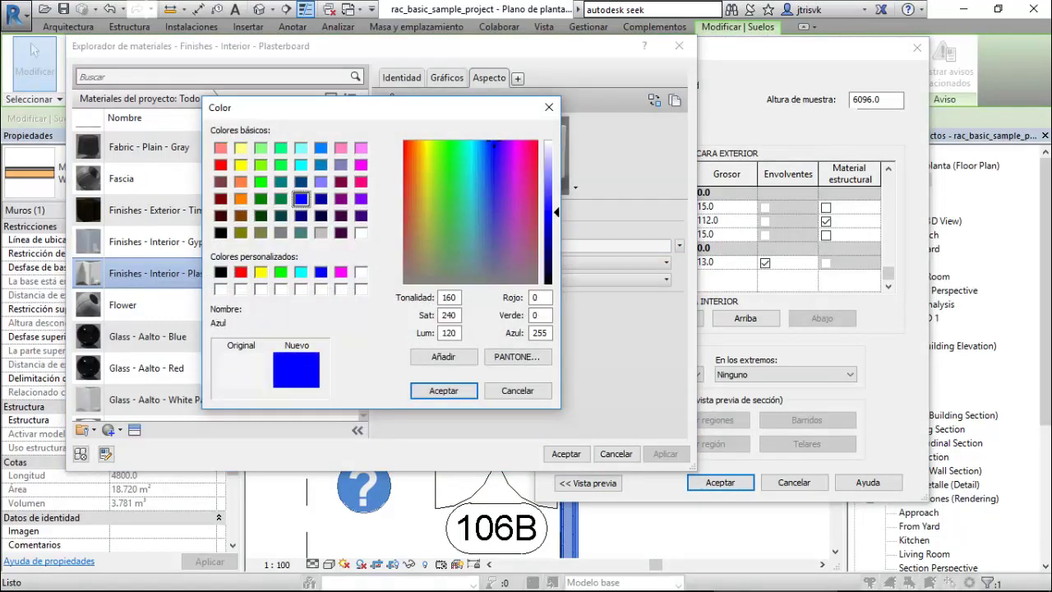
pyautogui.press('Return')
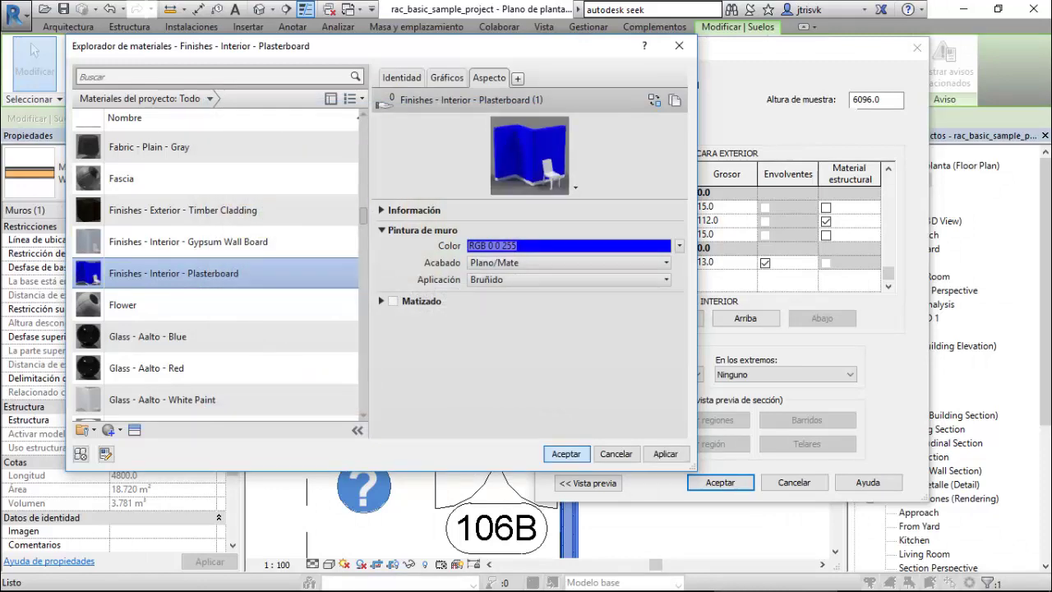
pyautogui.press('Return')
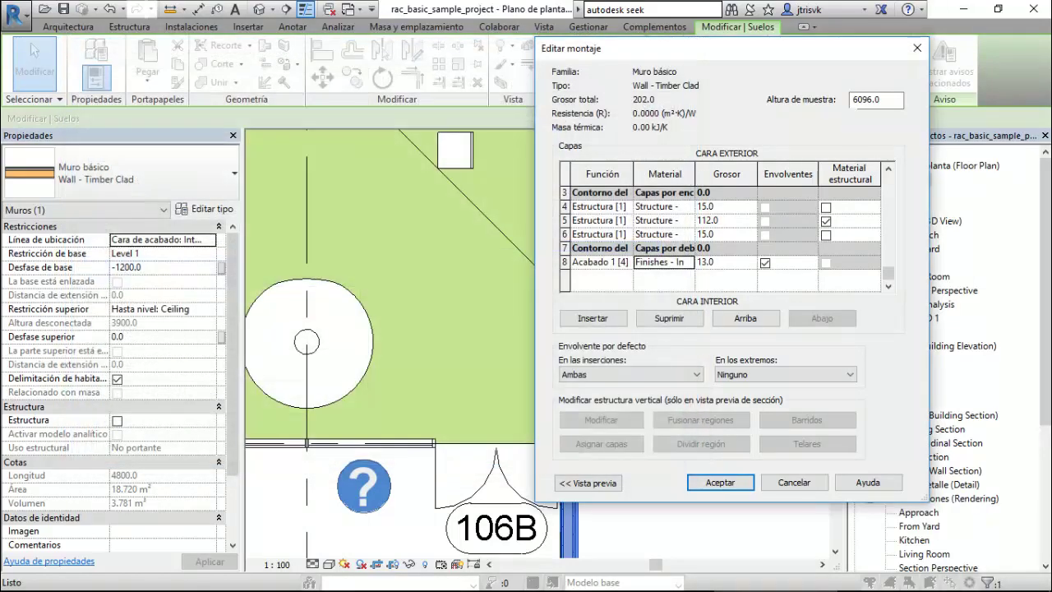
pyautogui.press('Return')
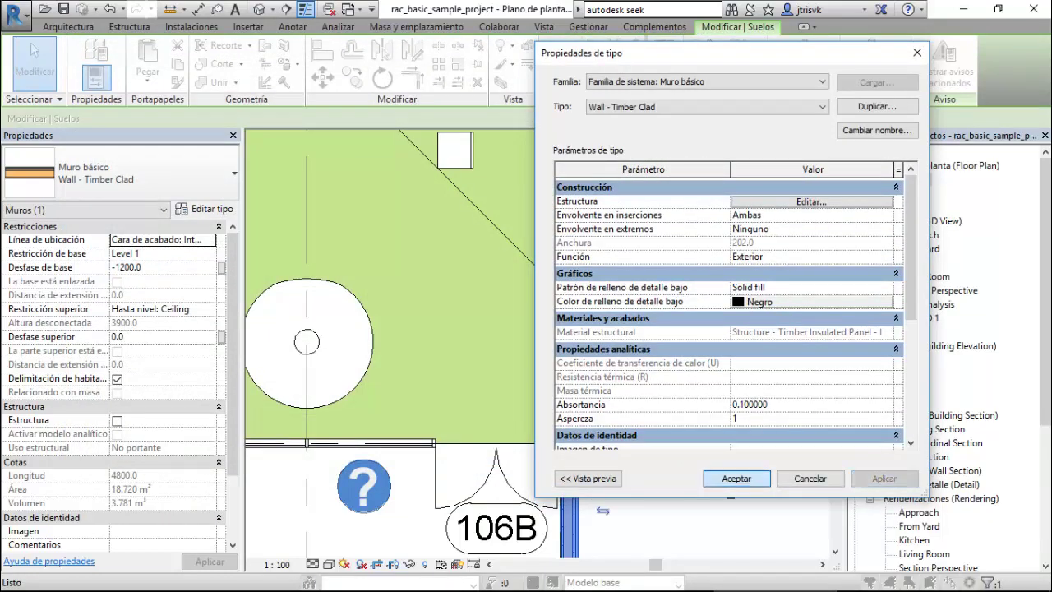
pyautogui.press('Return')
# Open the Living Room 3D view, check its finishes in the Realista visual style, and undo the visual style changes.
pyautogui.doubleClick(924, 277)
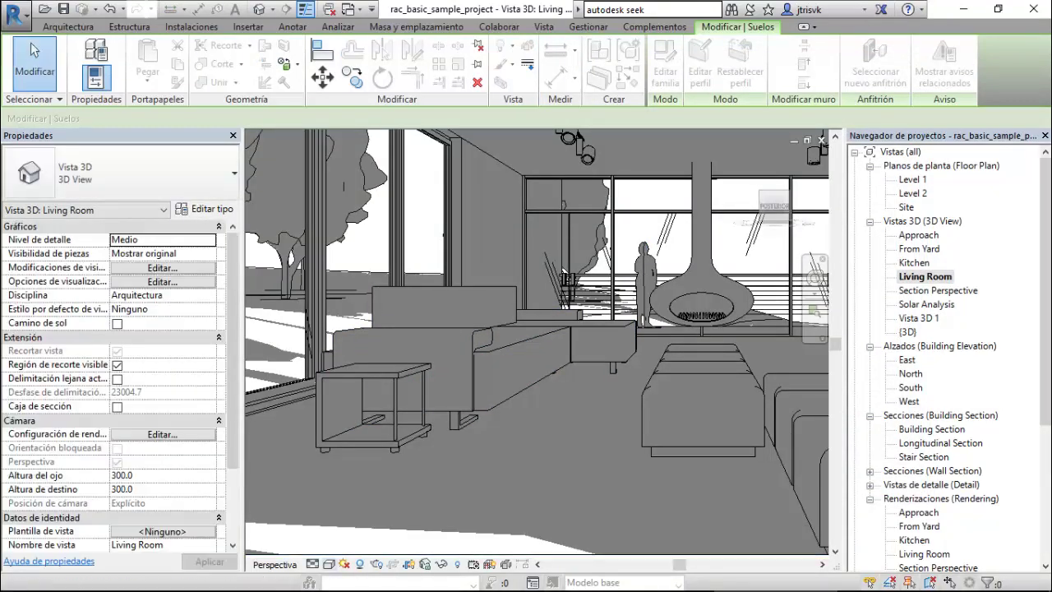
pyautogui.click(328, 564)
pyautogui.click(378, 517)
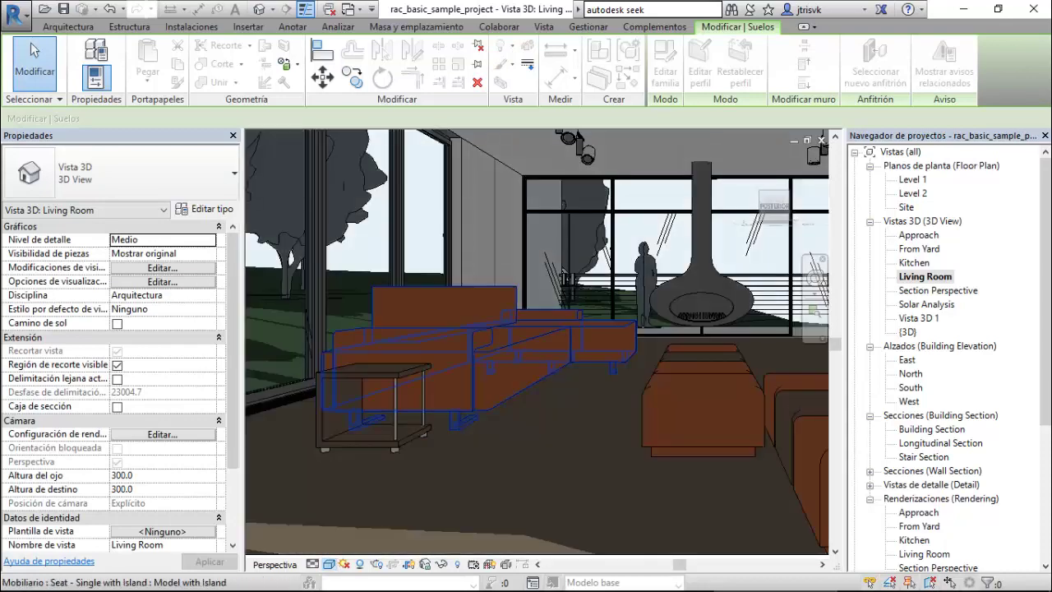
pyautogui.click(329, 565)
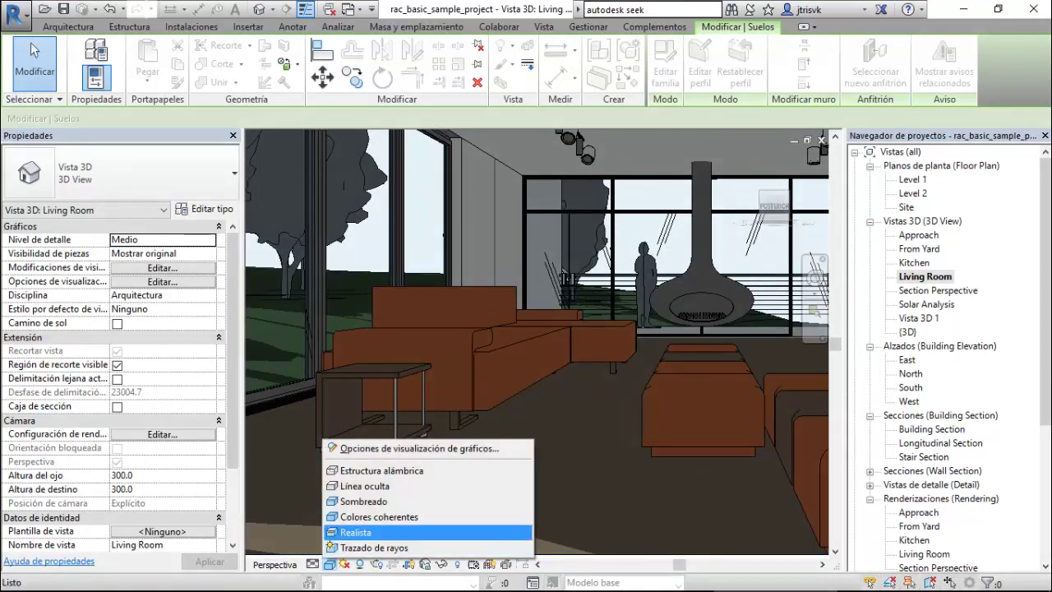
pyautogui.click(356, 533)
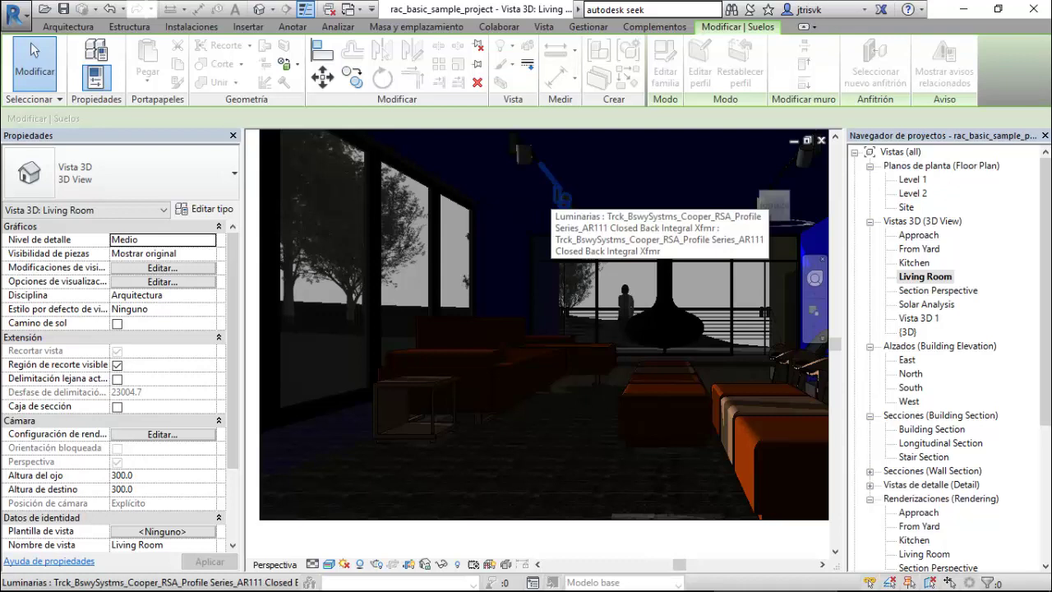
pyautogui.hotkey('ctrl', 'z')
pyautogui.hotkey('ctrl', 'z')
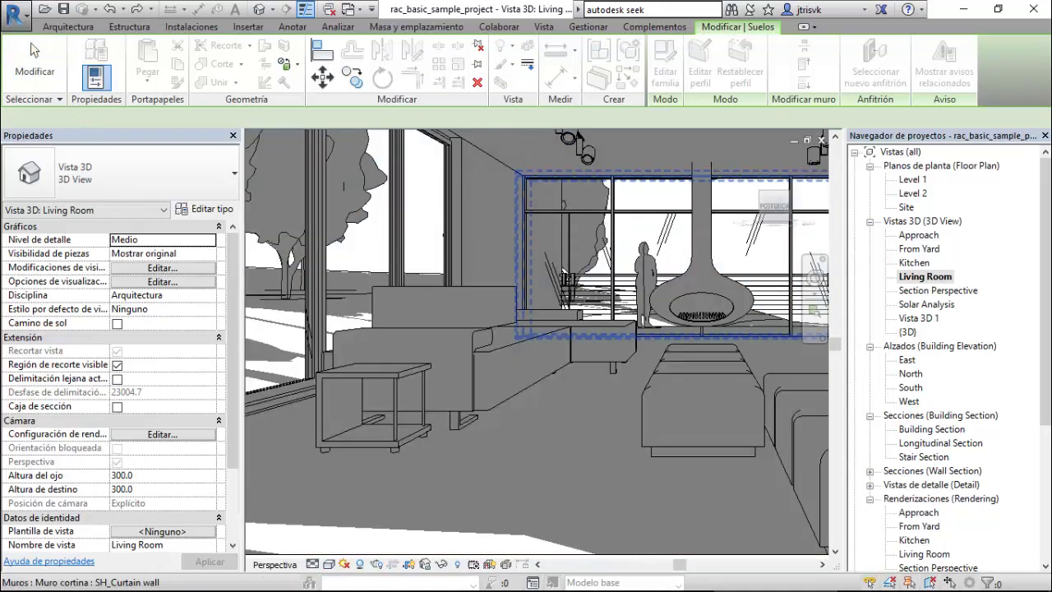
# Set the appearance color of the living room ceiling's finish material, Finishes - Interior - Plasterboard, to white, RGB 255 255 255.
pyautogui.scroll(-1, 571, 485)
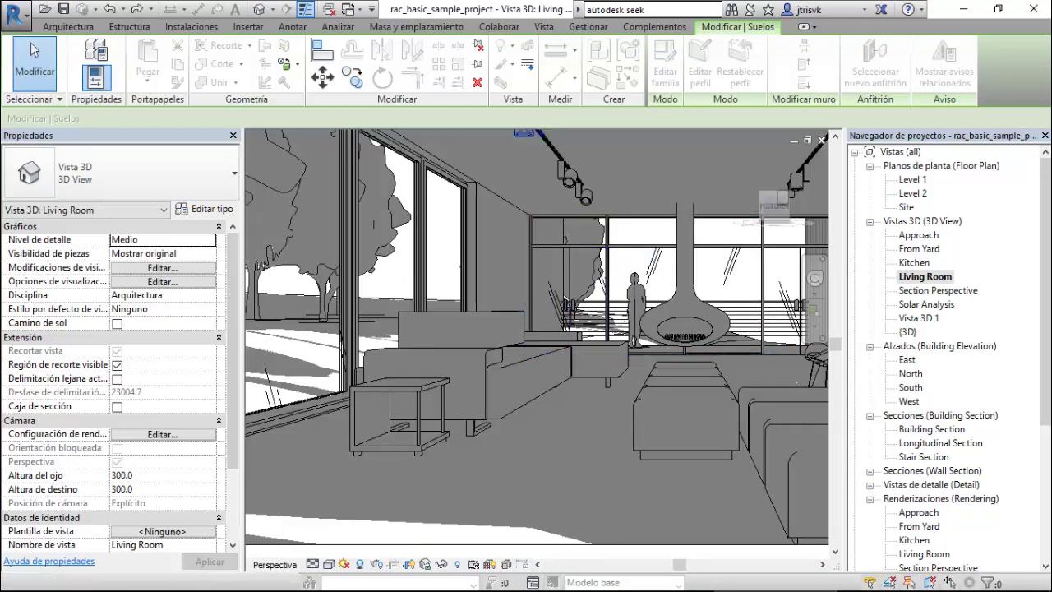
pyautogui.scroll(-1, 587, 417)
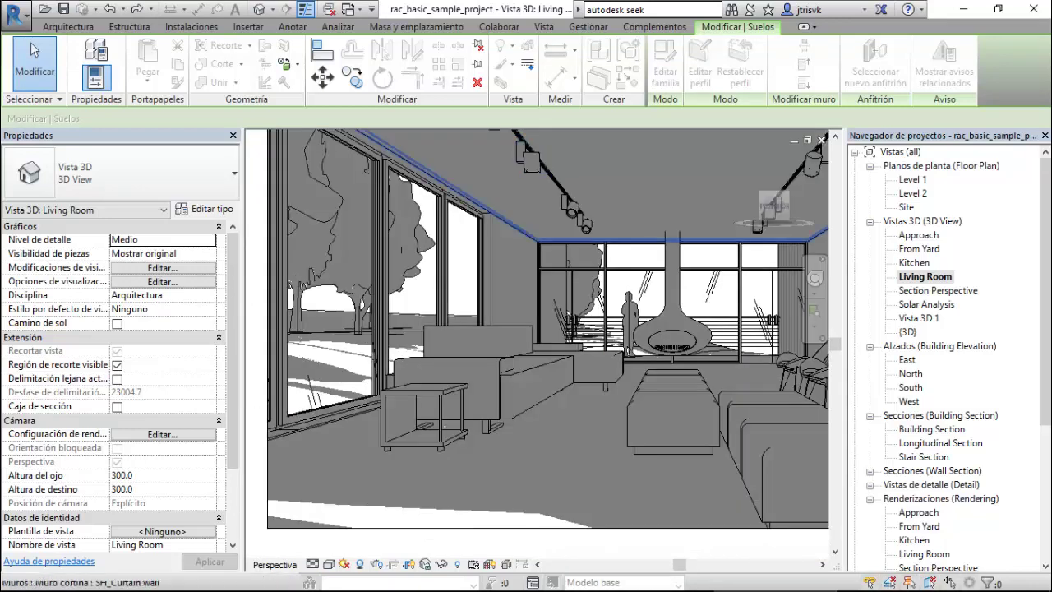
pyautogui.click(666, 185)
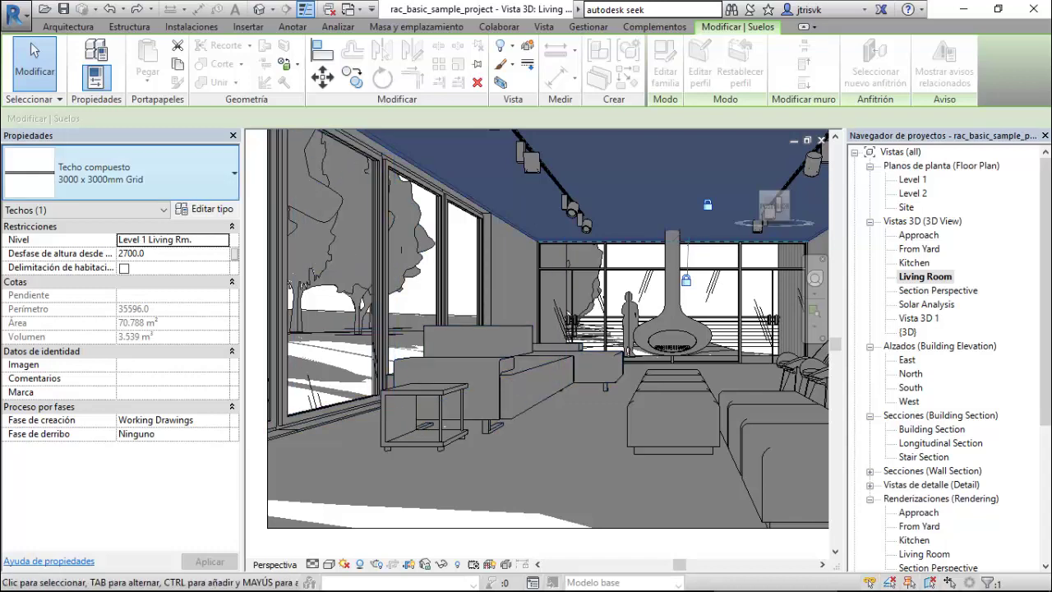
pyautogui.click(204, 209)
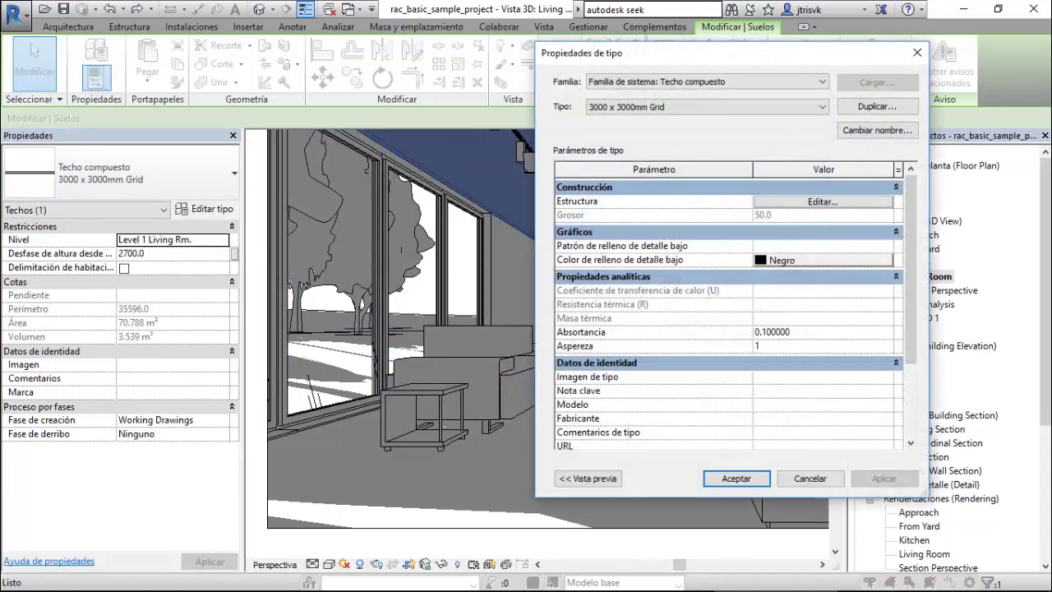
pyautogui.click(822, 201)
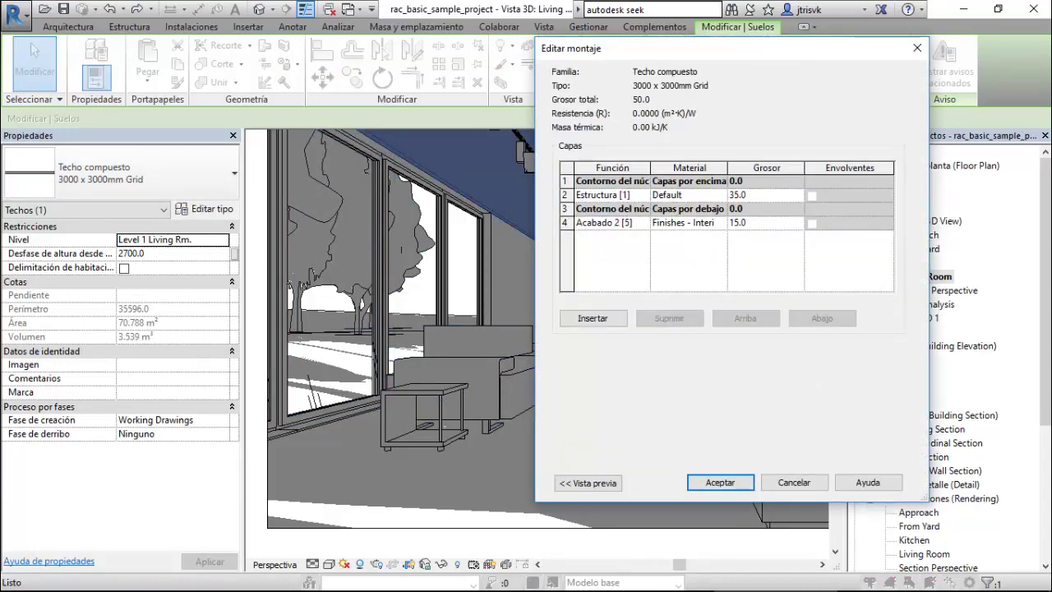
pyautogui.click(677, 223)
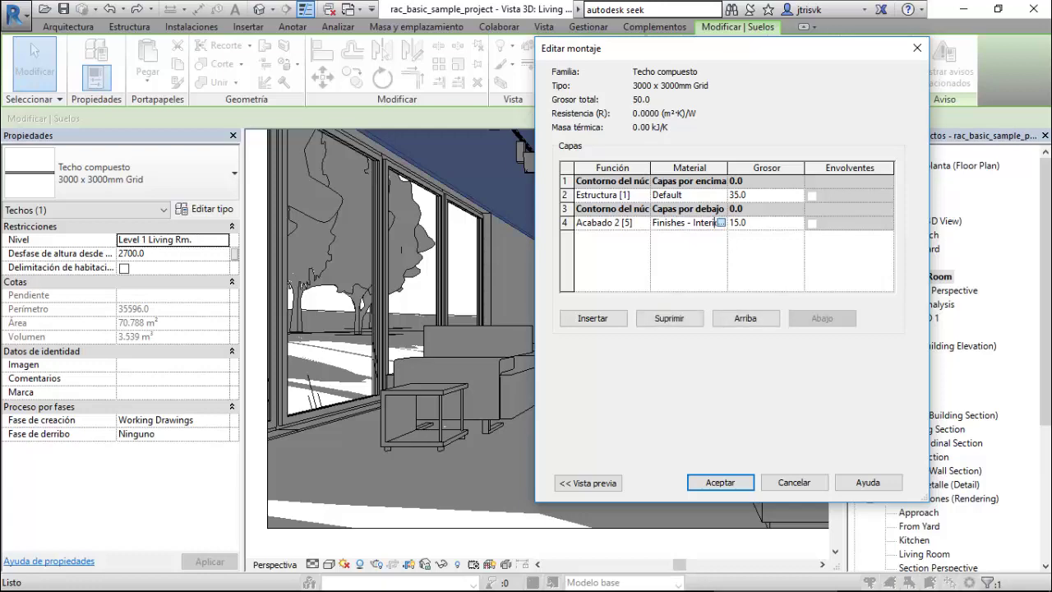
pyautogui.click(720, 223)
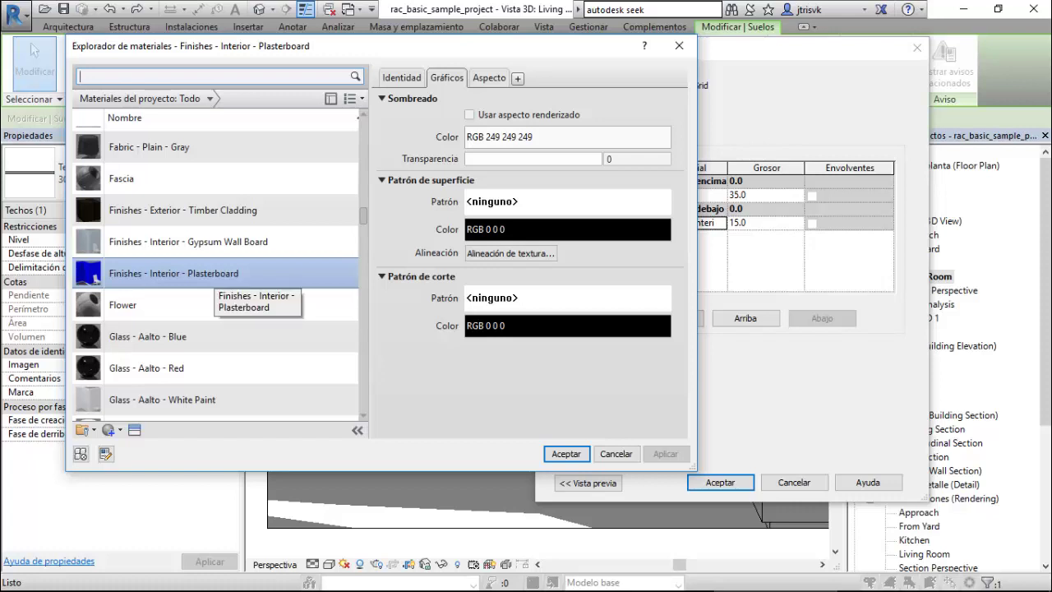
pyautogui.click(489, 77)
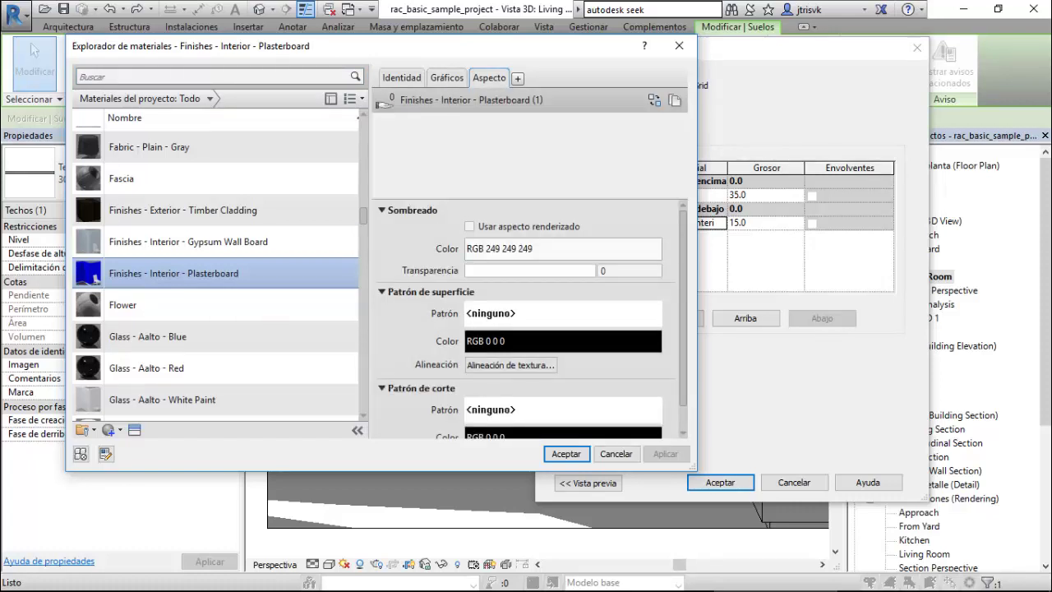
pyautogui.click(542, 246)
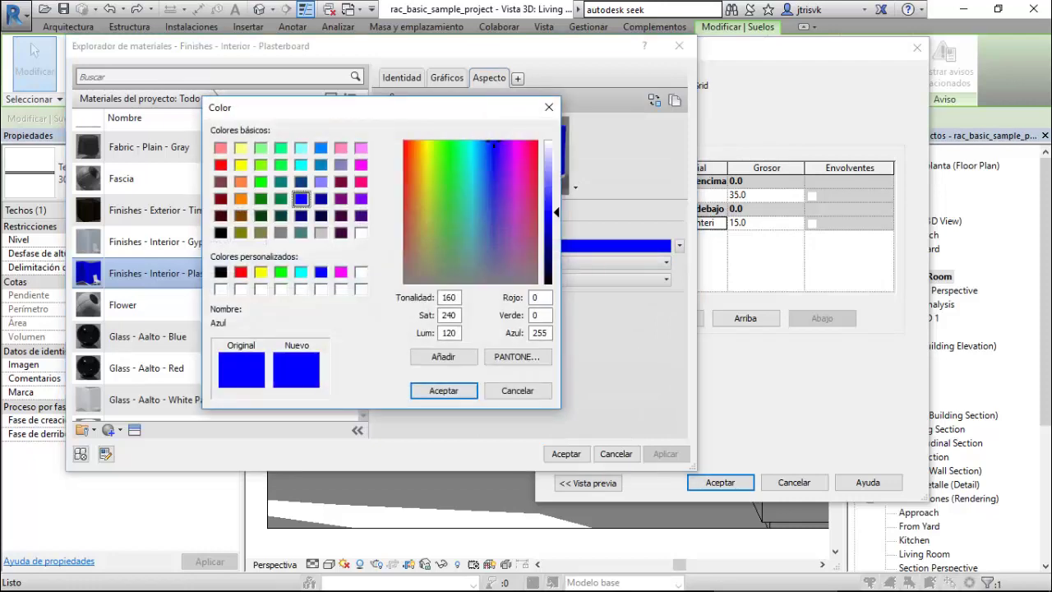
pyautogui.click(362, 232)
pyautogui.click(444, 391)
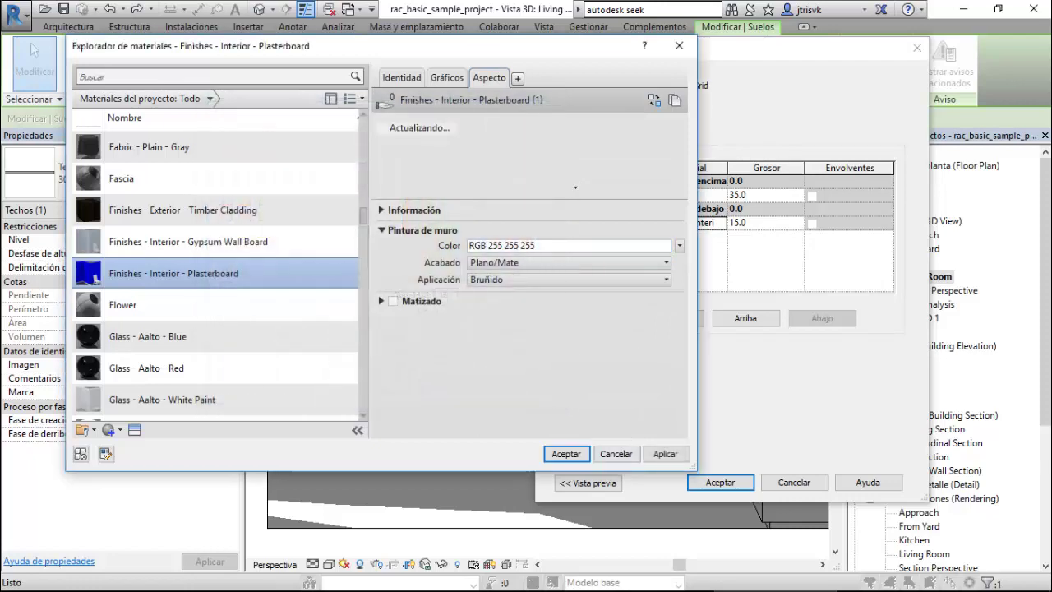
pyautogui.click(565, 454)
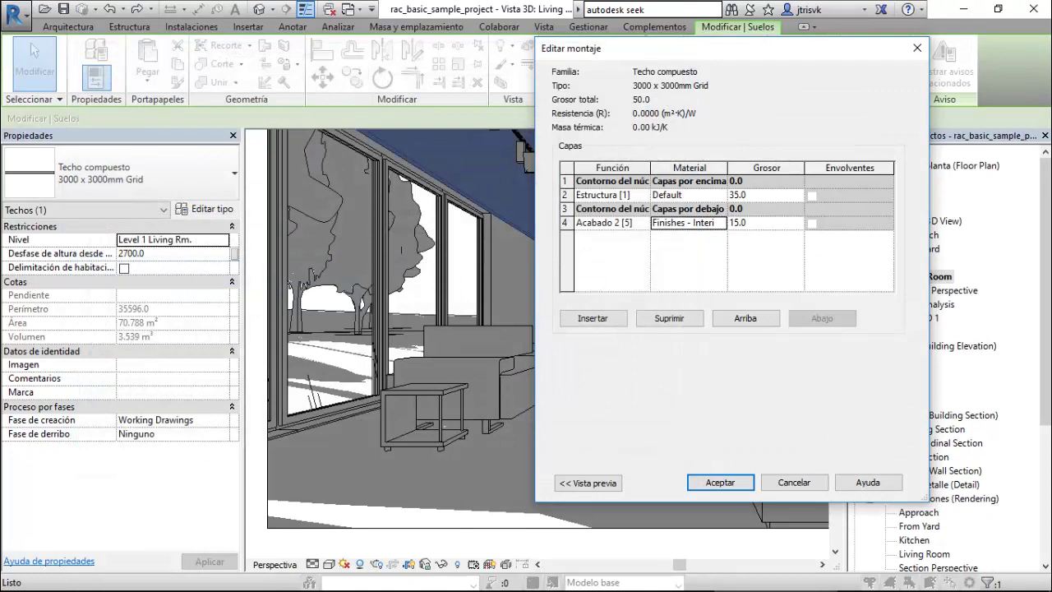
# Assign the Alfombra material to the Acabado 2 [5] layer of the 3000 x 3000mm Grid ceiling type.
pyautogui.click(685, 223)
pyautogui.click(721, 223)
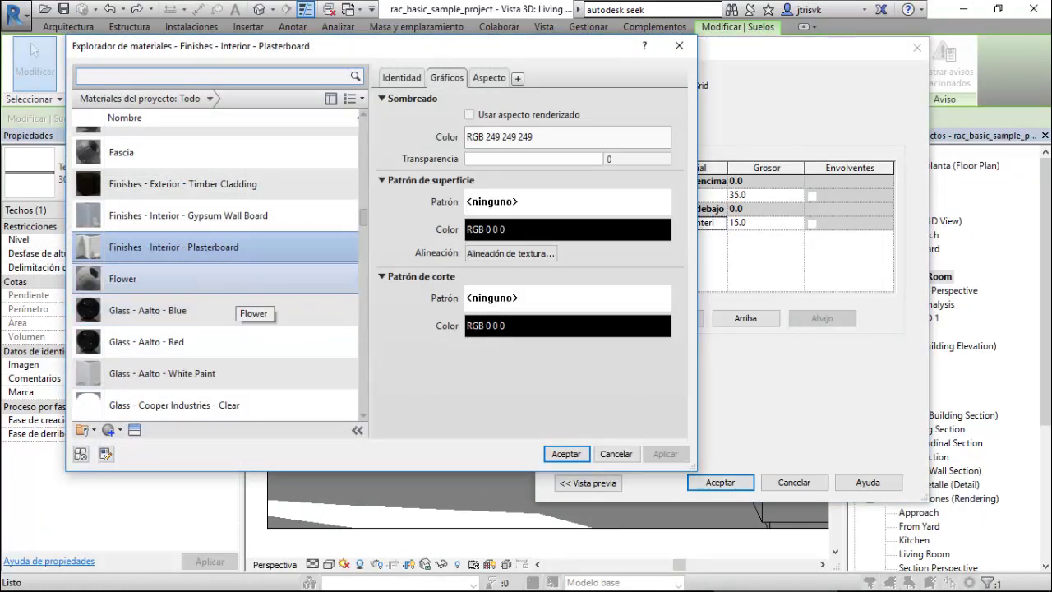
pyautogui.scroll(-2, 230, 280)
pyautogui.scroll(12, 231, 280)
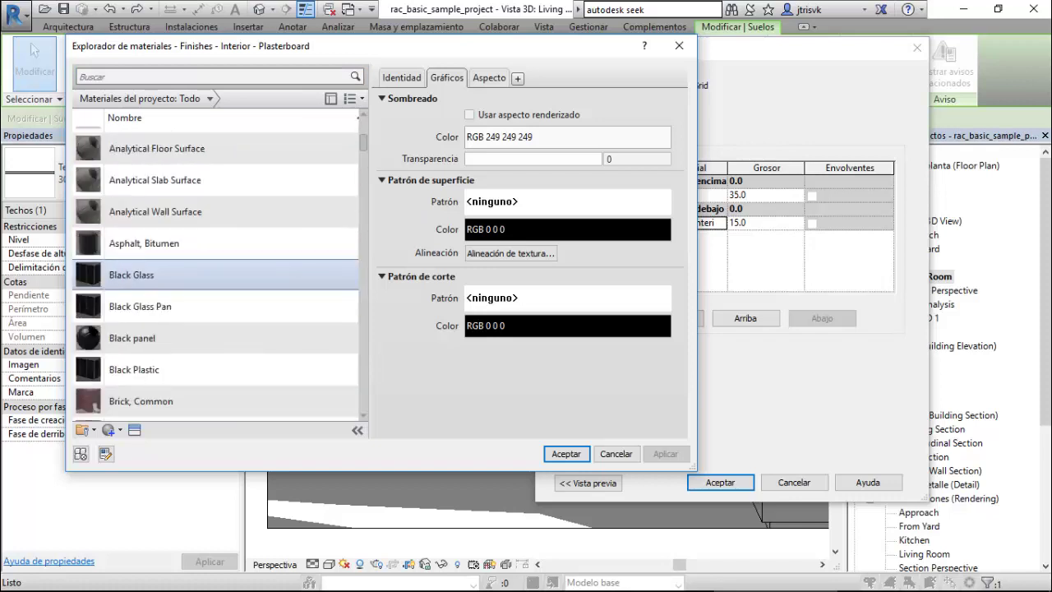
pyautogui.scroll(3, 230, 274)
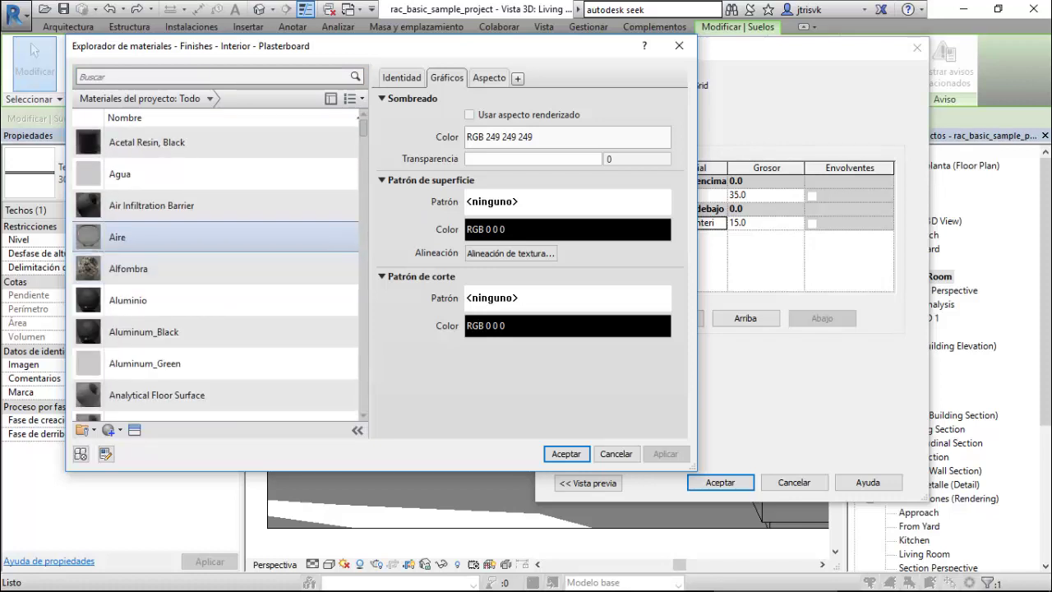
pyautogui.click(234, 268)
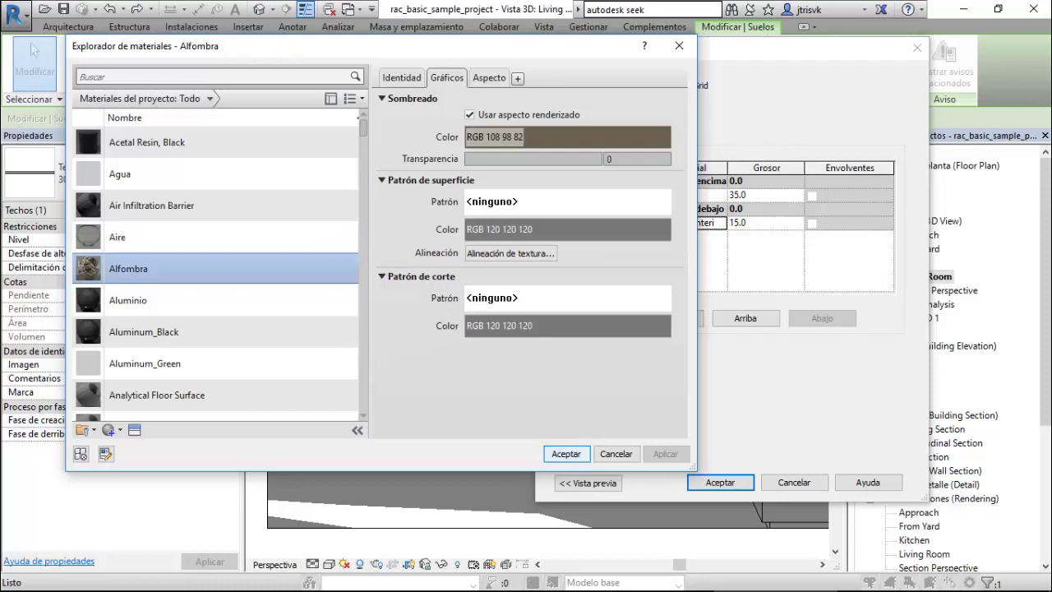
pyautogui.click(567, 454)
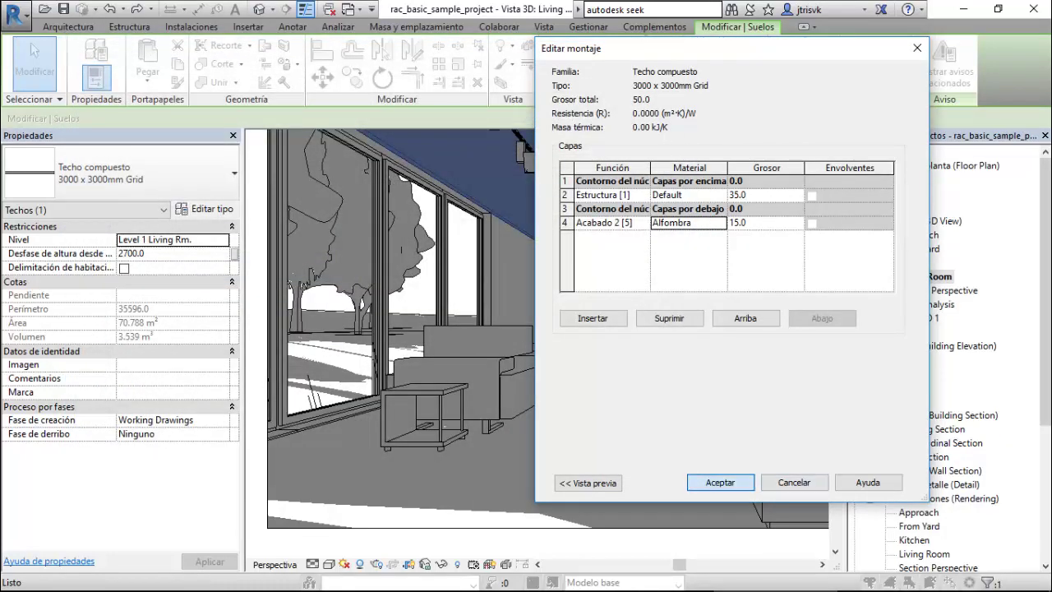
pyautogui.click(721, 483)
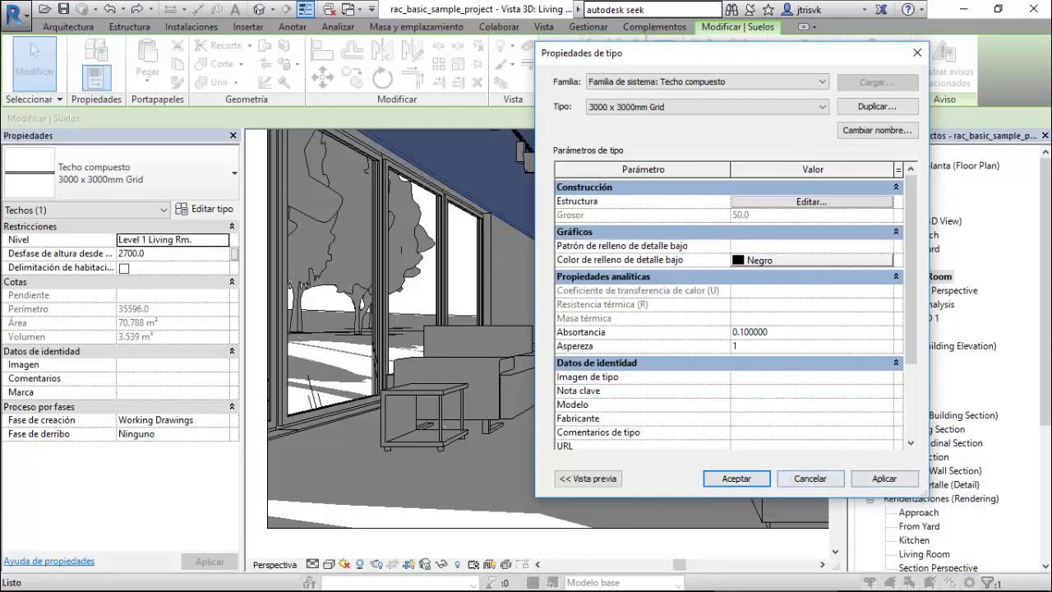
pyautogui.click(736, 478)
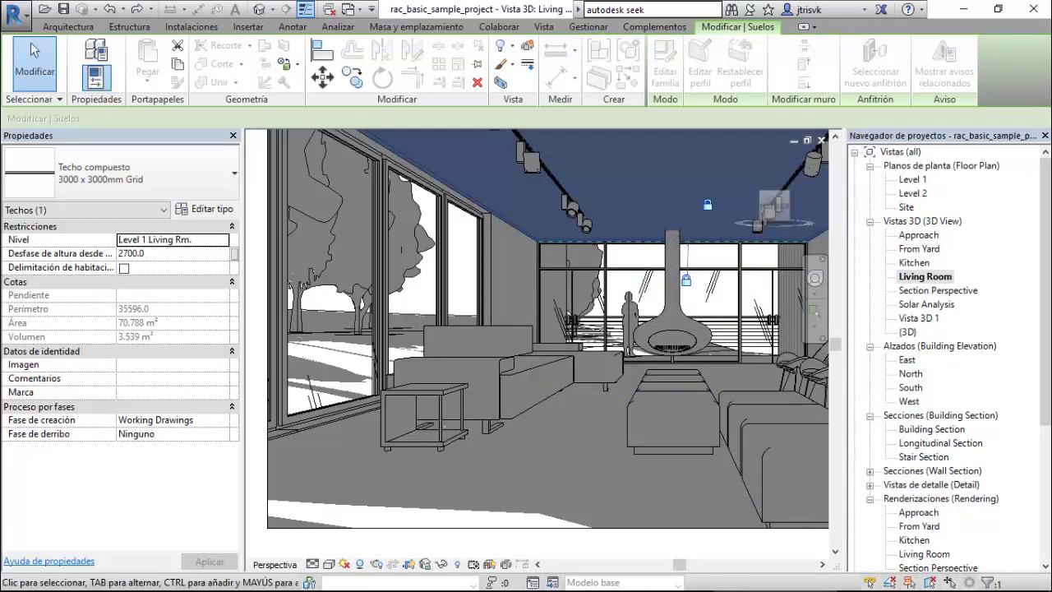
# Deselect the ceiling and set the Living Room view's visual style to Trazado de rayos.
pyautogui.press('Escape')
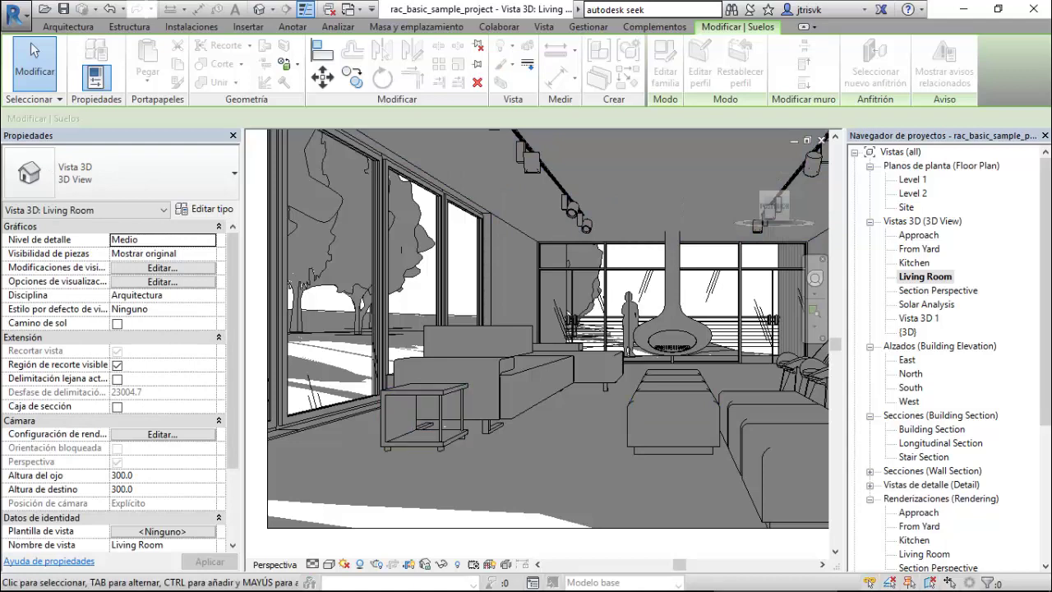
pyautogui.click(329, 564)
pyautogui.click(374, 547)
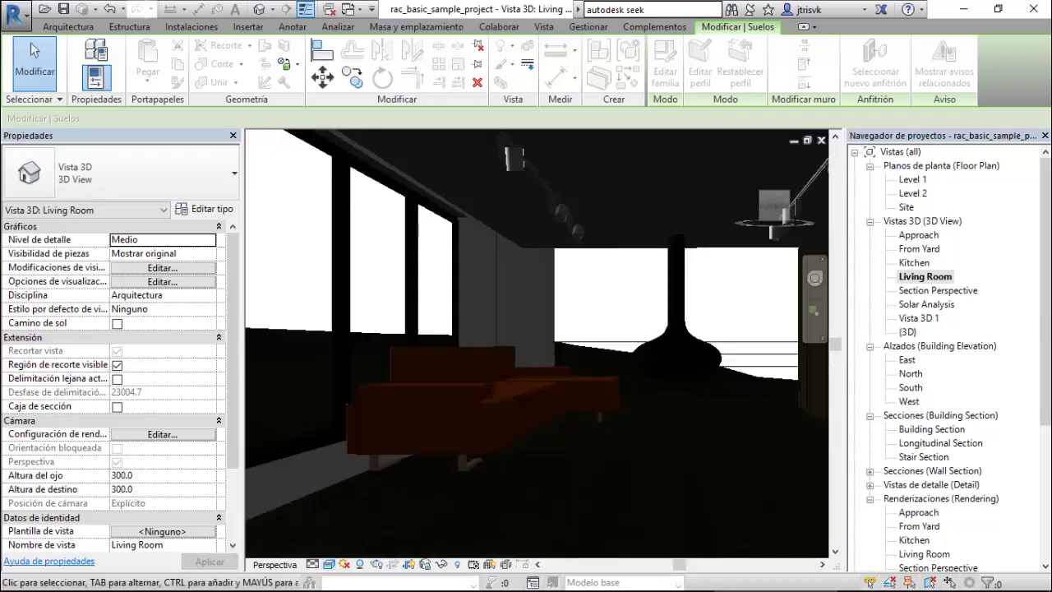
# Examine the Living Room view's ceiling, windows and furniture up close in the ray-traced style, leaving nothing selected.
pyautogui.scroll(2, 637, 170)
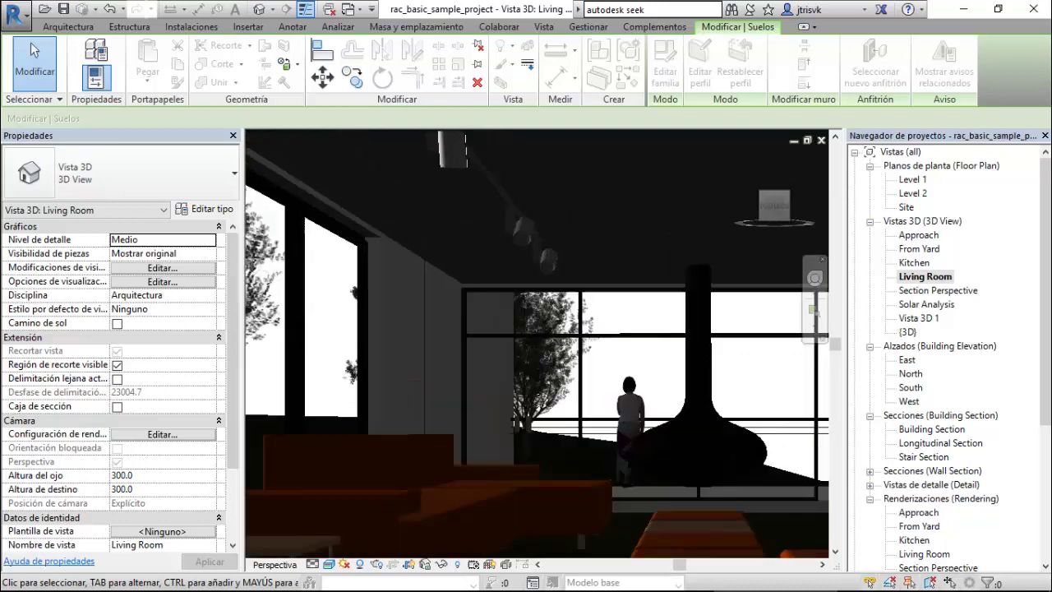
pyautogui.scroll(1, 625, 160)
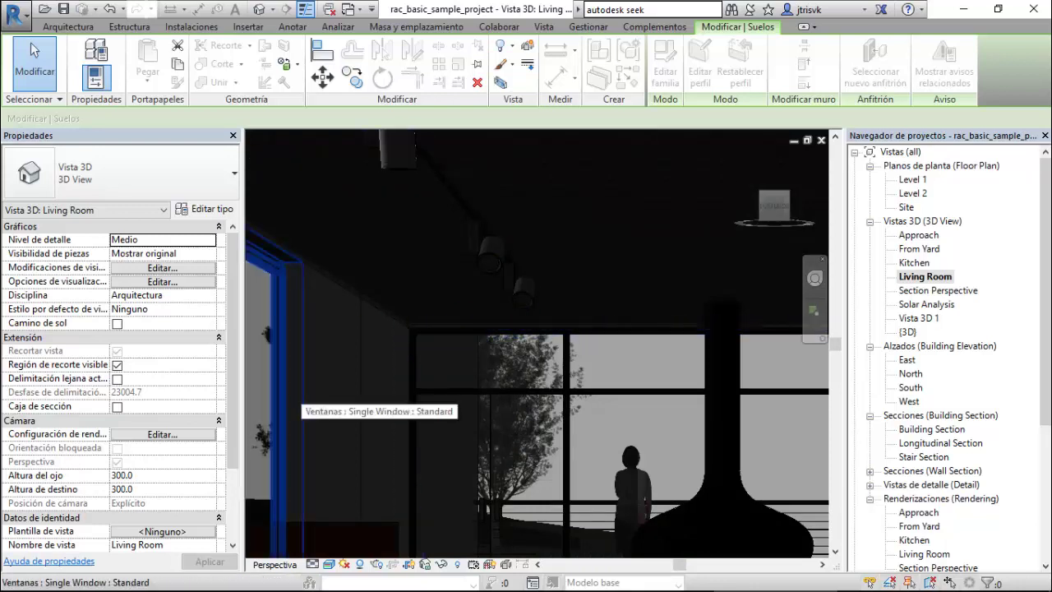
pyautogui.click(283, 395)
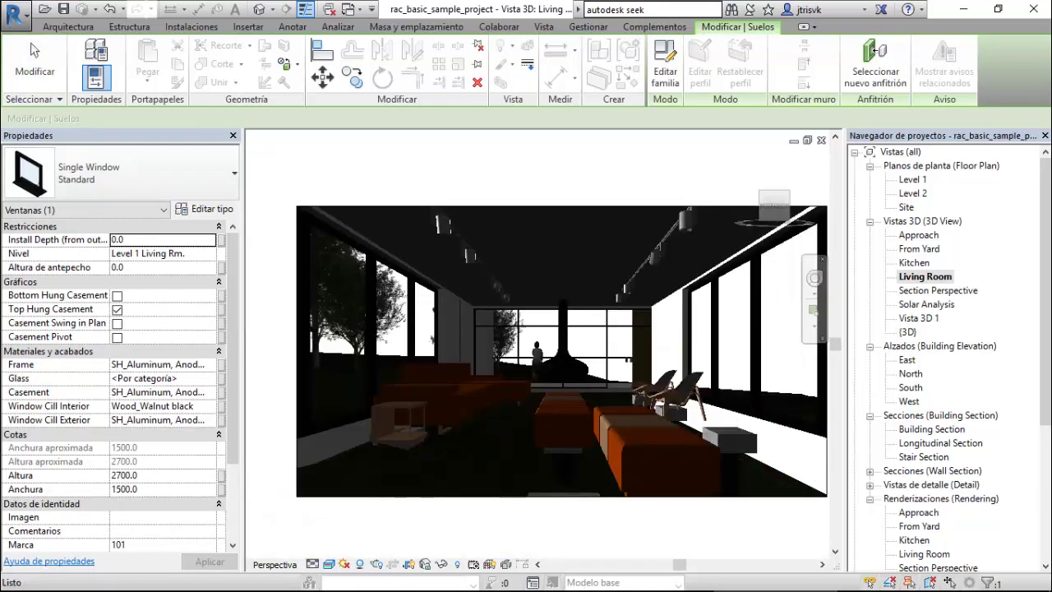
pyautogui.click(35, 51)
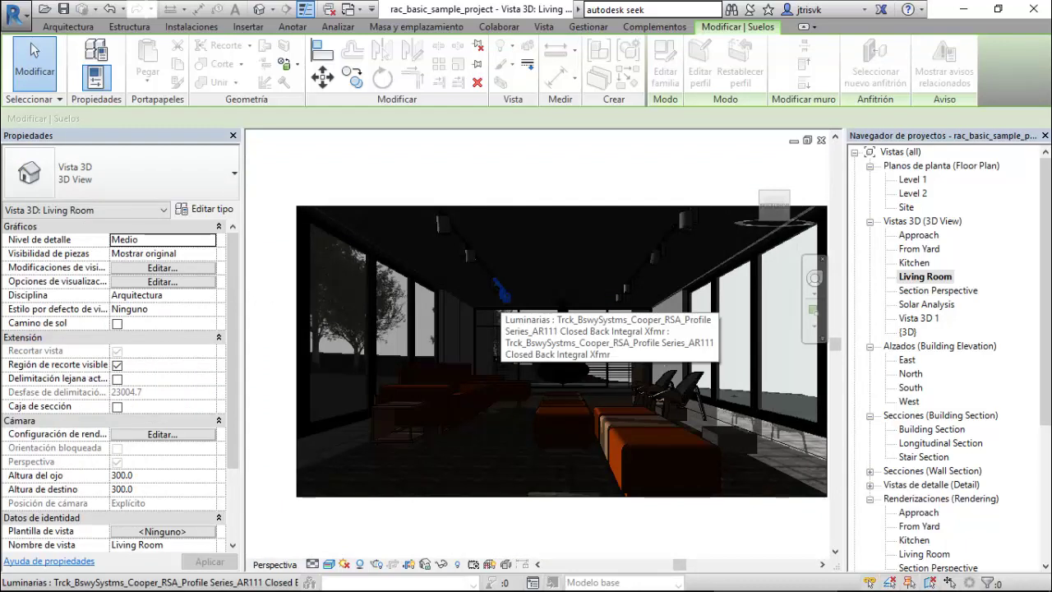
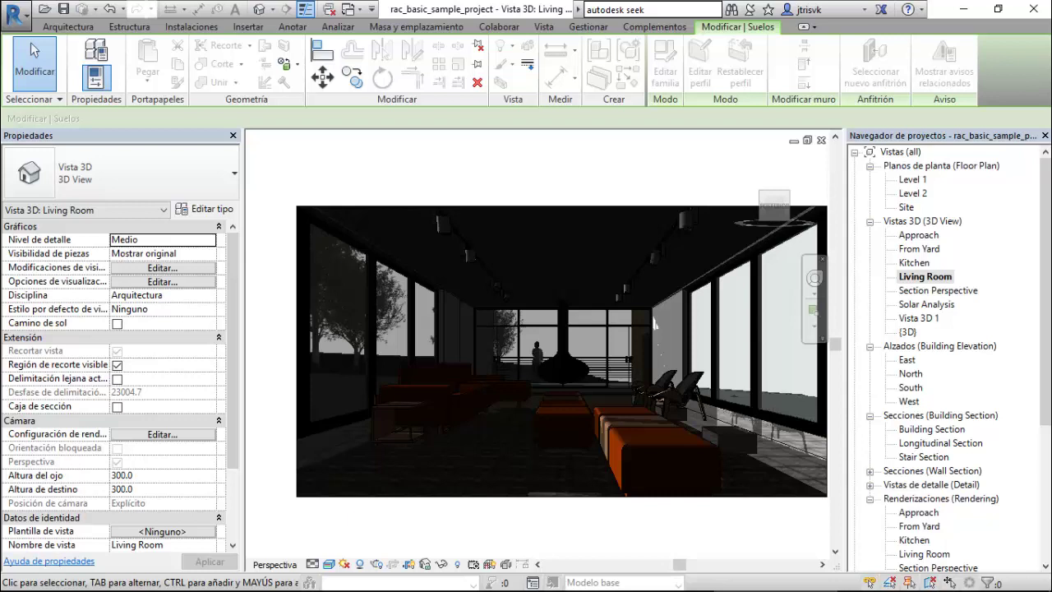
pyautogui.scroll(2, 477, 313)
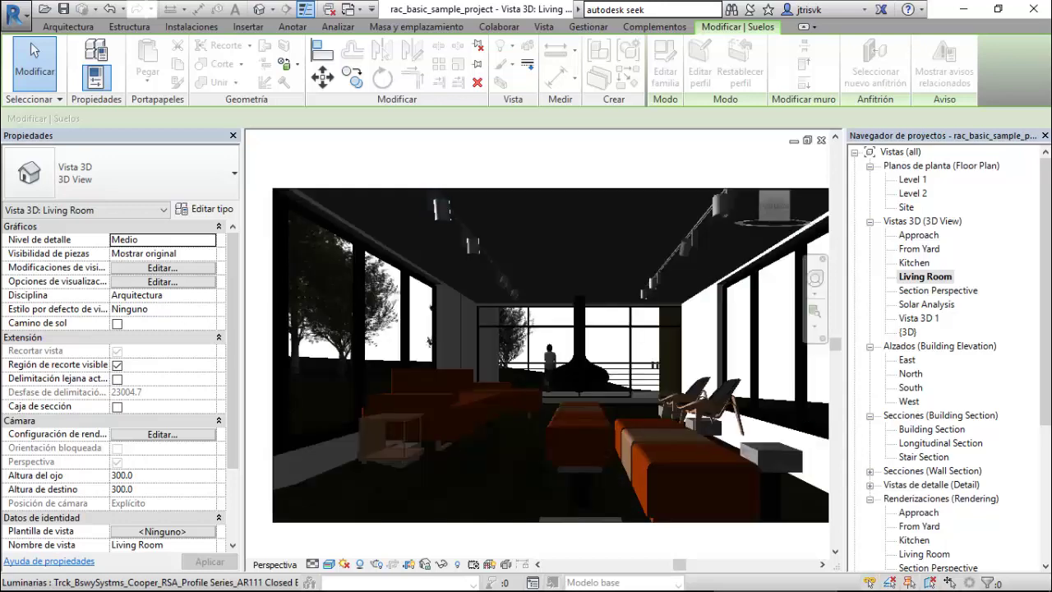
pyautogui.scroll(2, 473, 345)
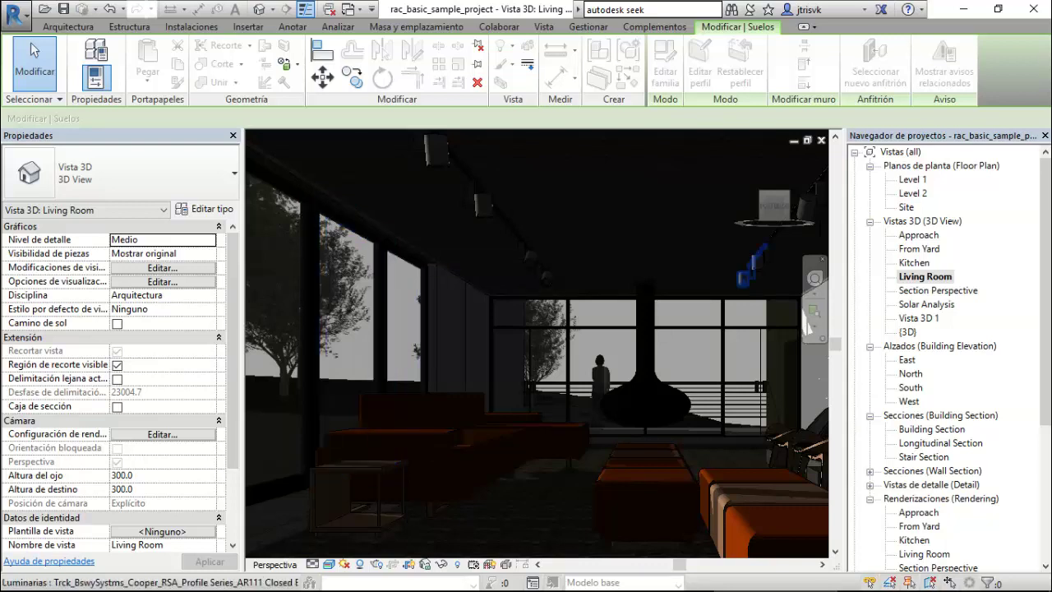
# Open the {3D} view and set the background in its graphic display options to Ninguno.
pyautogui.doubleClick(907, 332)
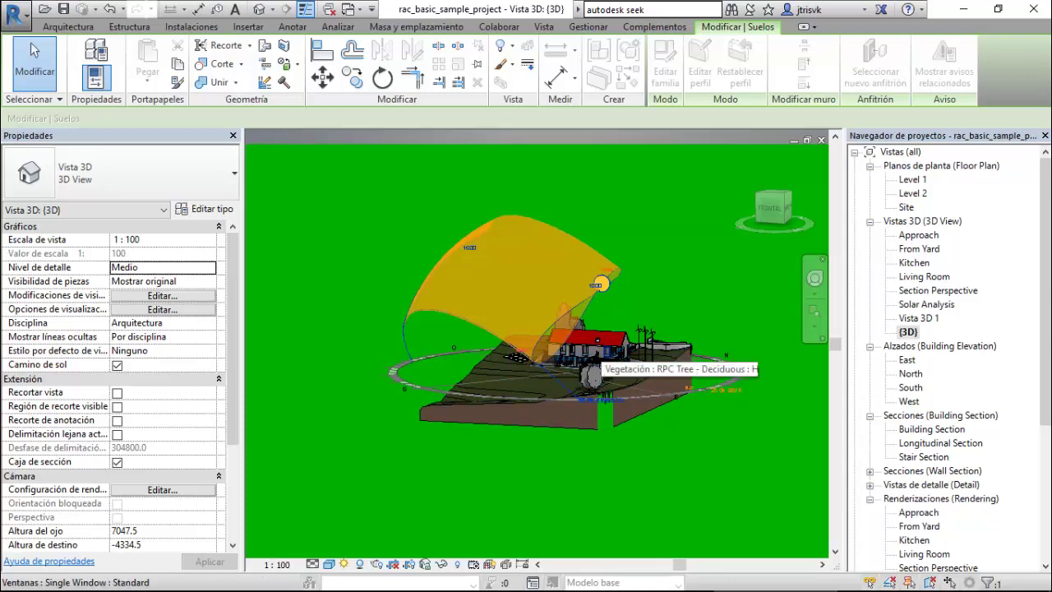
pyautogui.scroll(5, 600, 355)
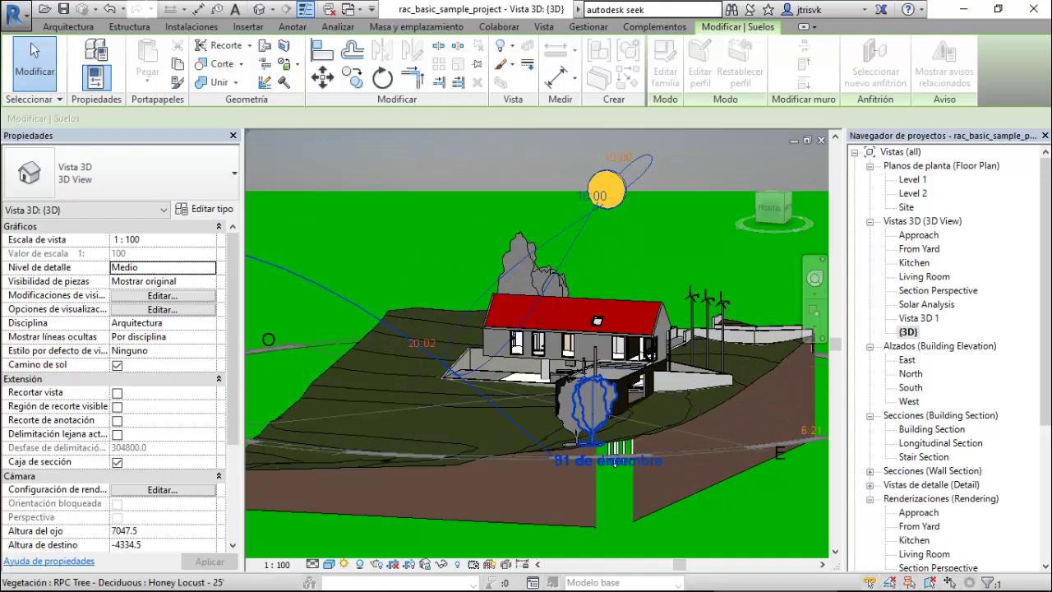
pyautogui.scroll(2, 600, 355)
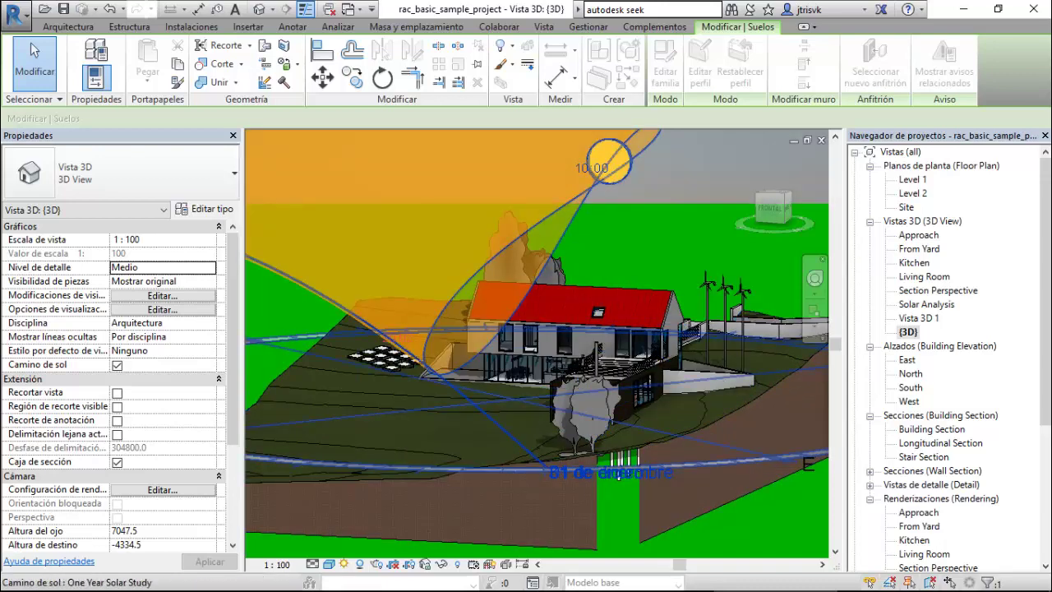
pyautogui.click(162, 309)
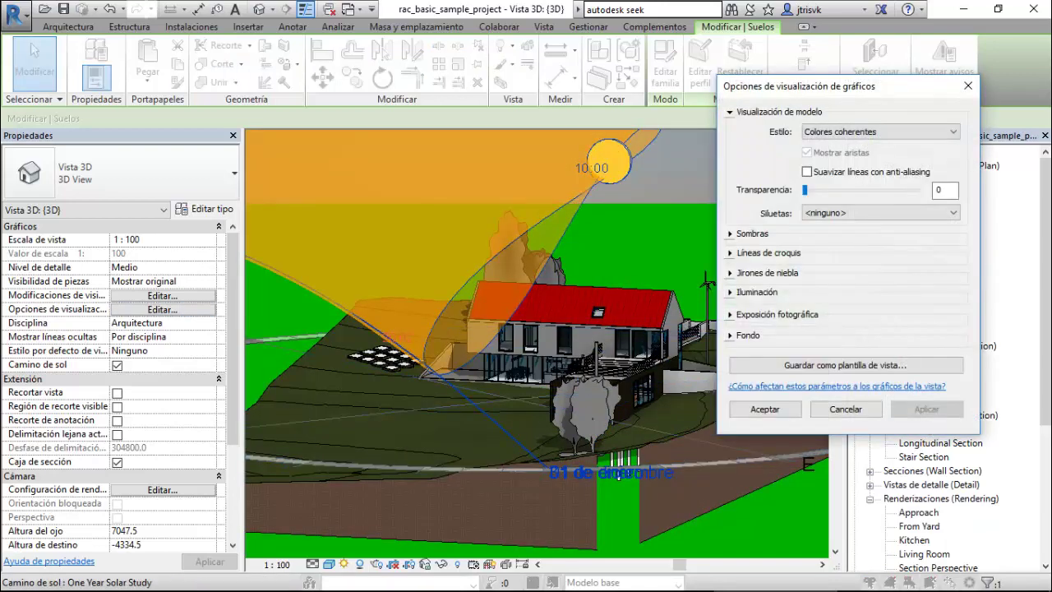
pyautogui.click(748, 334)
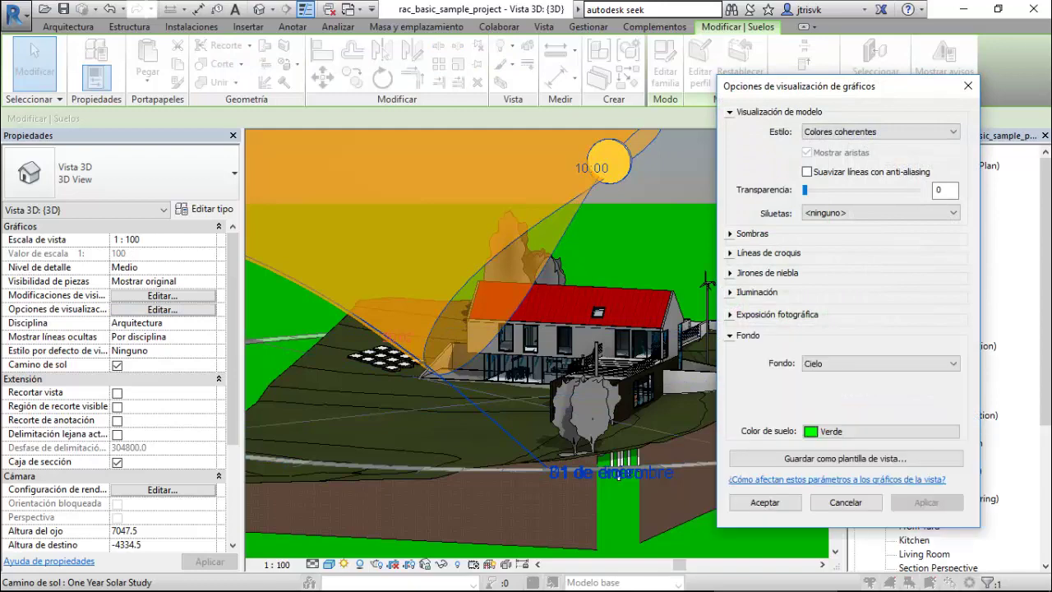
pyautogui.click(880, 364)
pyautogui.click(822, 380)
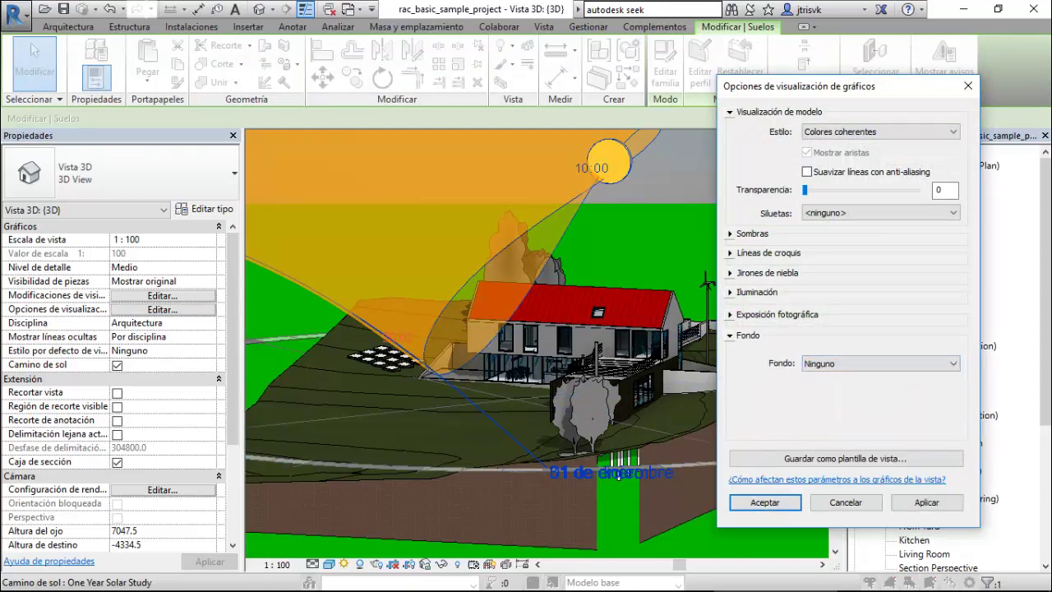
pyautogui.click(927, 502)
pyautogui.click(765, 502)
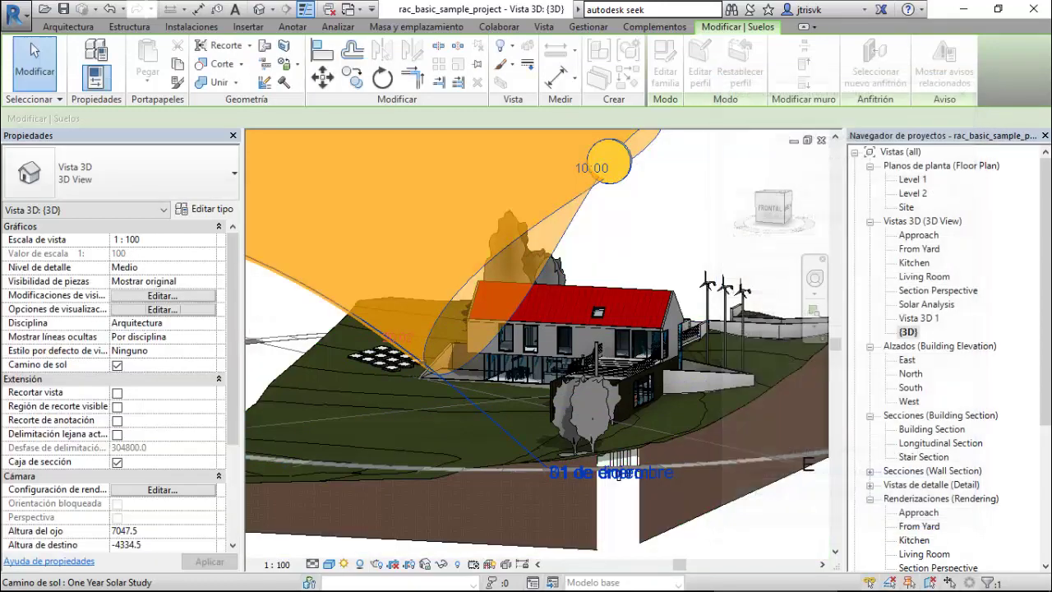
# Turn off the sun path in the {3D} view and accept the program options unchanged.
pyautogui.click(343, 564)
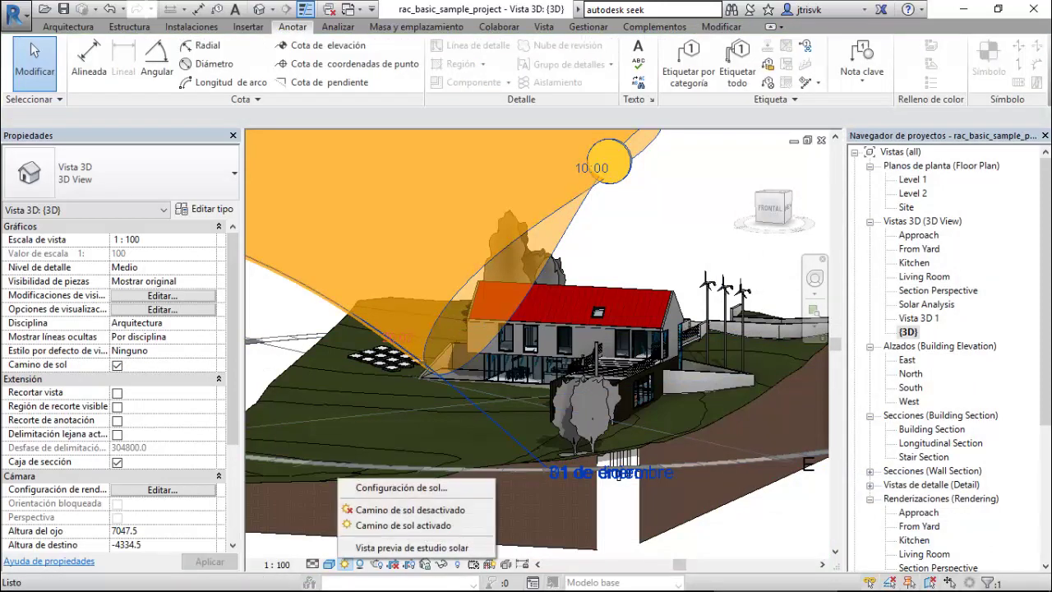
pyautogui.click(394, 510)
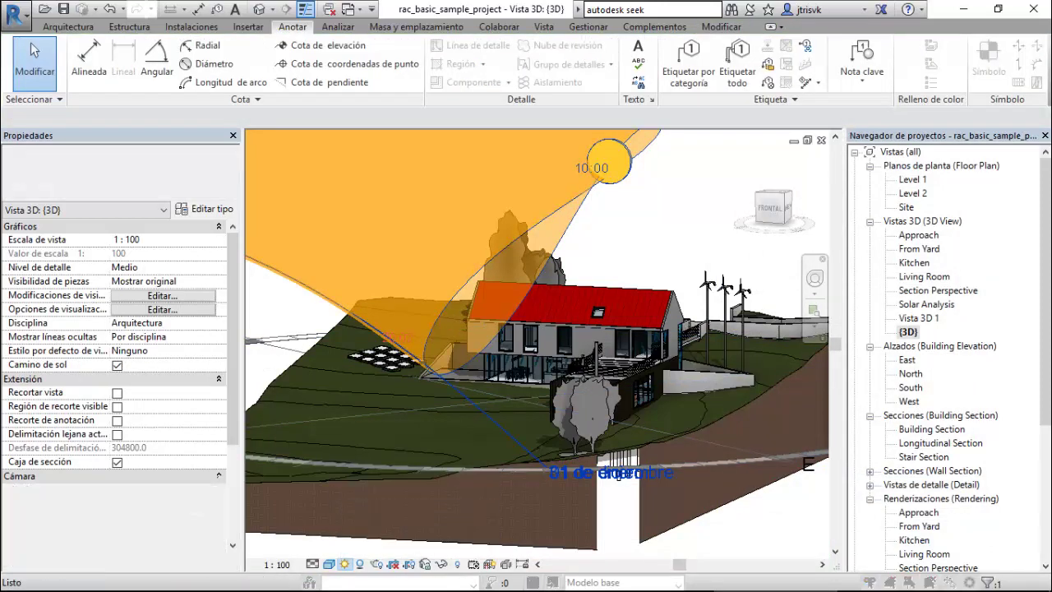
pyautogui.click(526, 334)
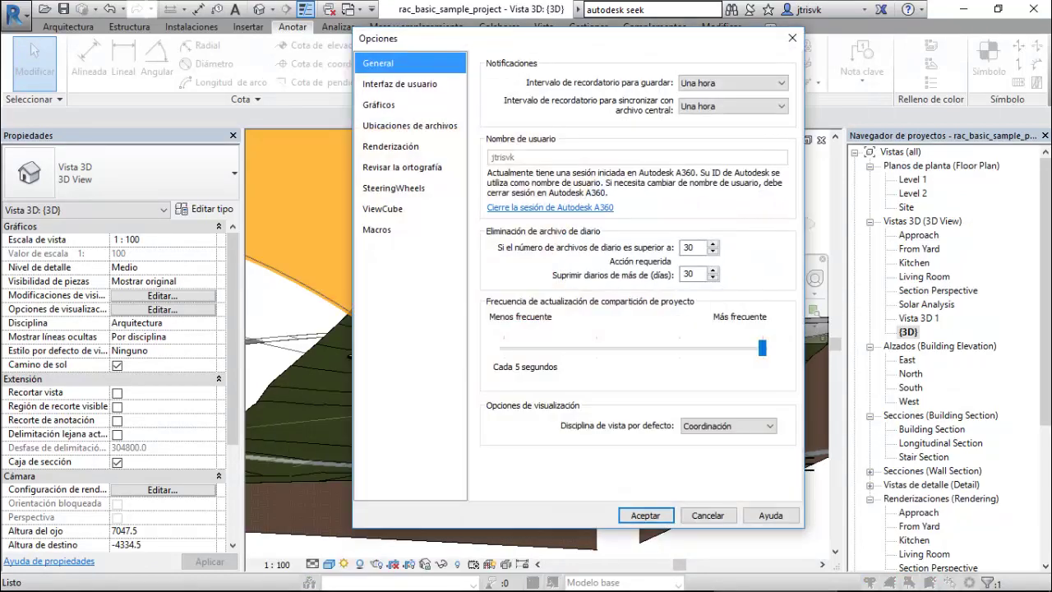
pyautogui.click(646, 515)
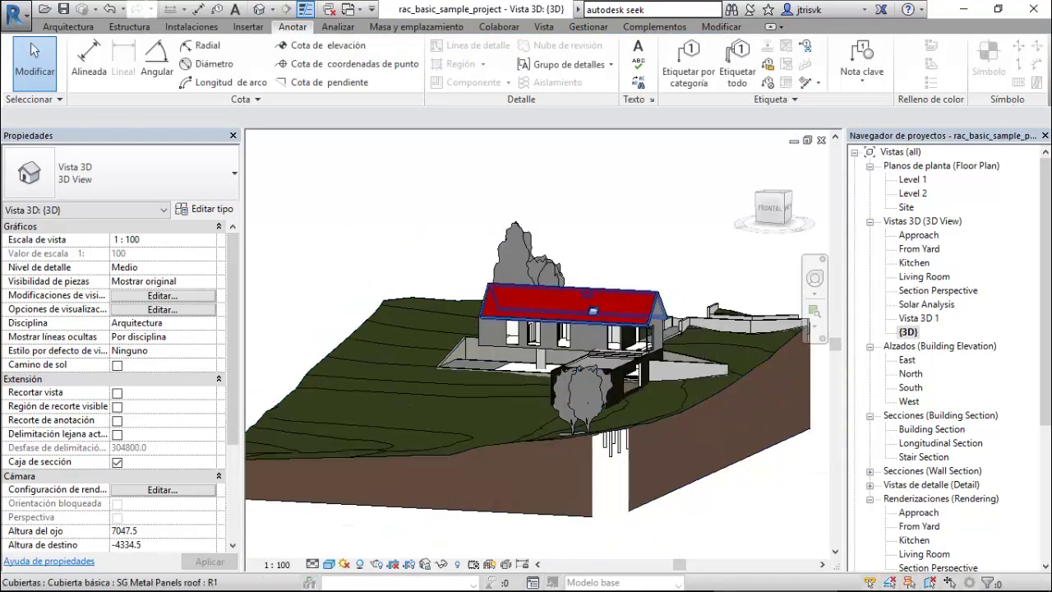
# Open the type properties of the RPC Male figure standing on the roof terrace behind the railing.
pyautogui.moveTo(575, 345); pyautogui.dragTo(572, 318, button='middle')
pyautogui.scroll(3, 601, 401)
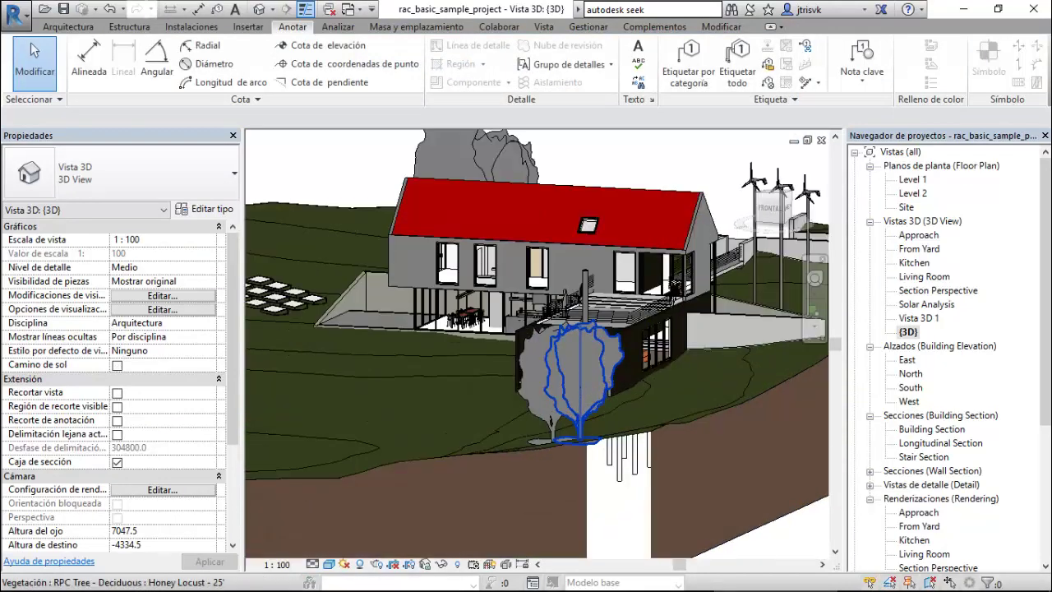
pyautogui.scroll(5, 600, 401)
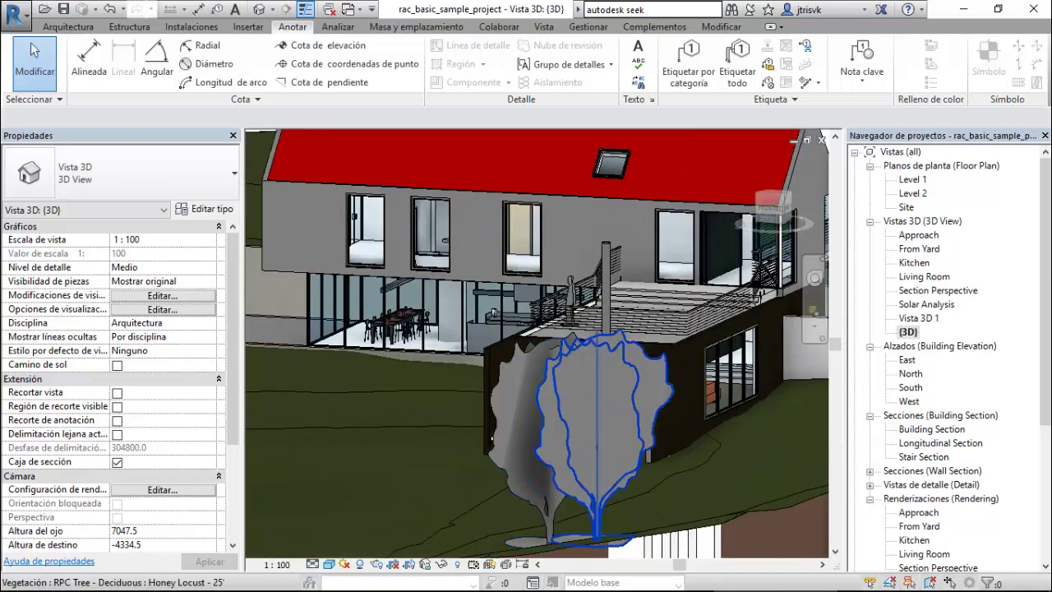
pyautogui.keyDown('shift'); pyautogui.moveTo(602, 450); pyautogui.dragTo(708, 462, button='middle'); pyautogui.keyUp('shift')
pyautogui.scroll(6, 529, 263)
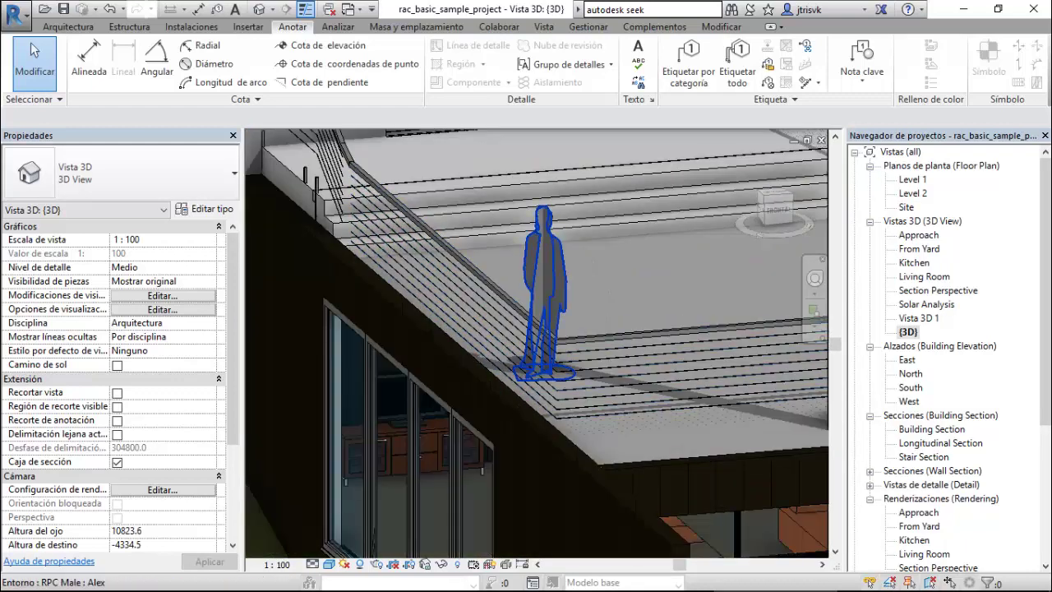
pyautogui.click(539, 238)
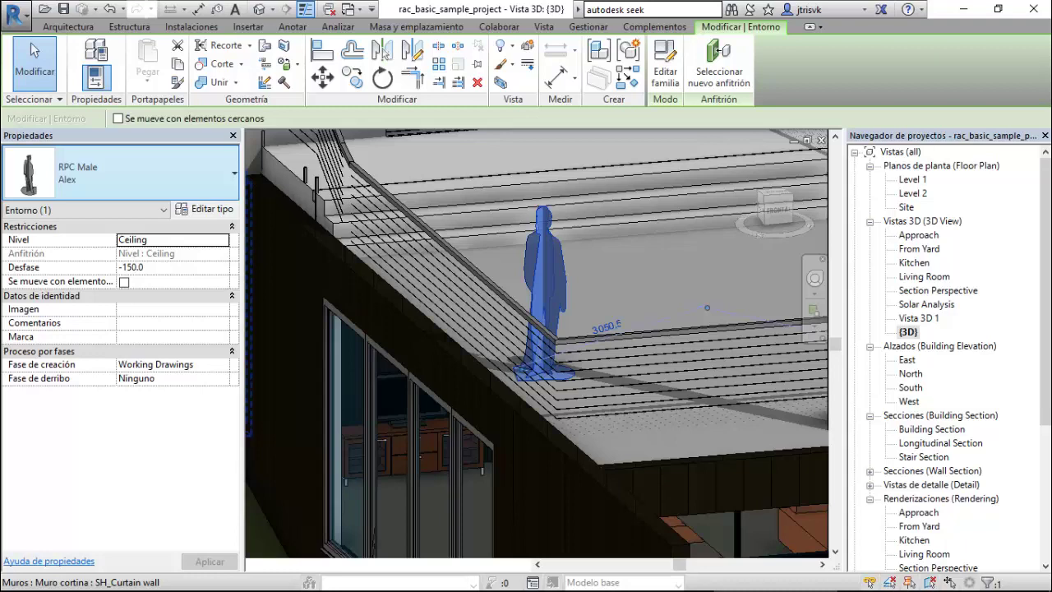
pyautogui.click(206, 209)
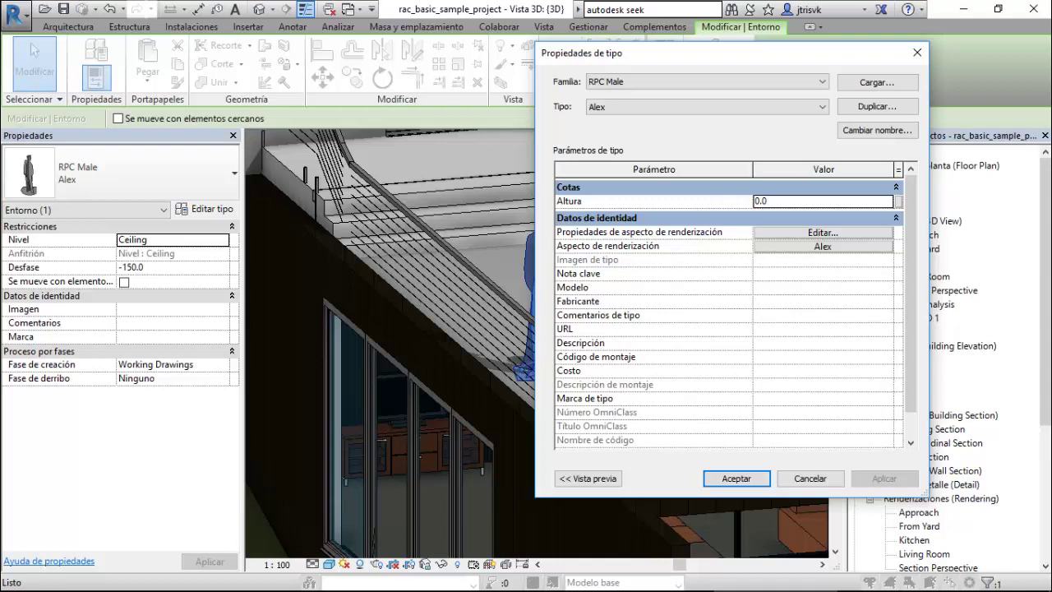
# Enable Cast Reflections and Billboard in the render appearance properties of the figure's Alex appearance.
pyautogui.click(823, 232)
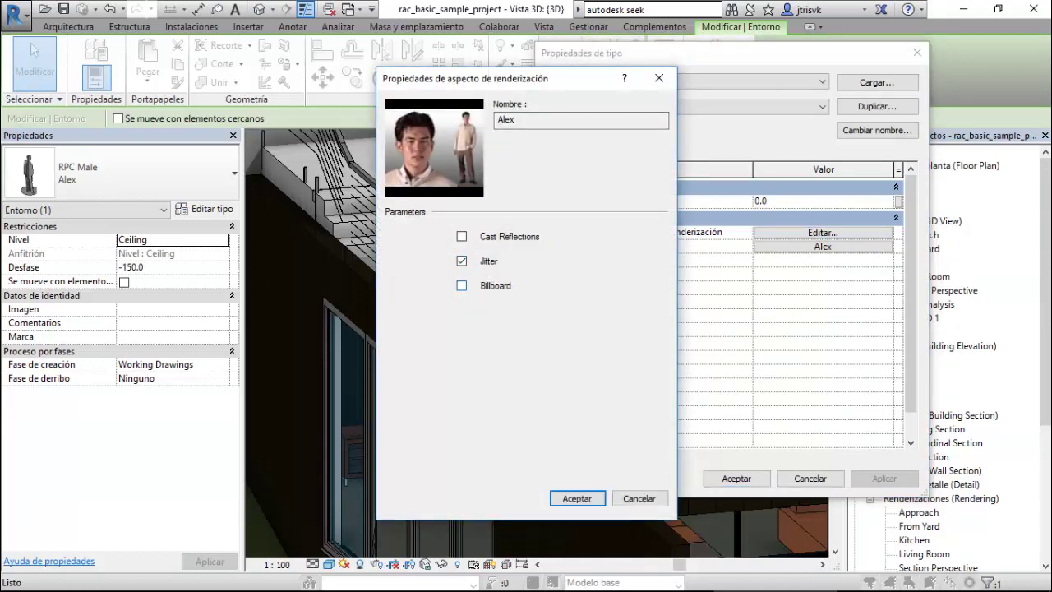
pyautogui.click(462, 237)
pyautogui.click(462, 286)
pyautogui.click(518, 120)
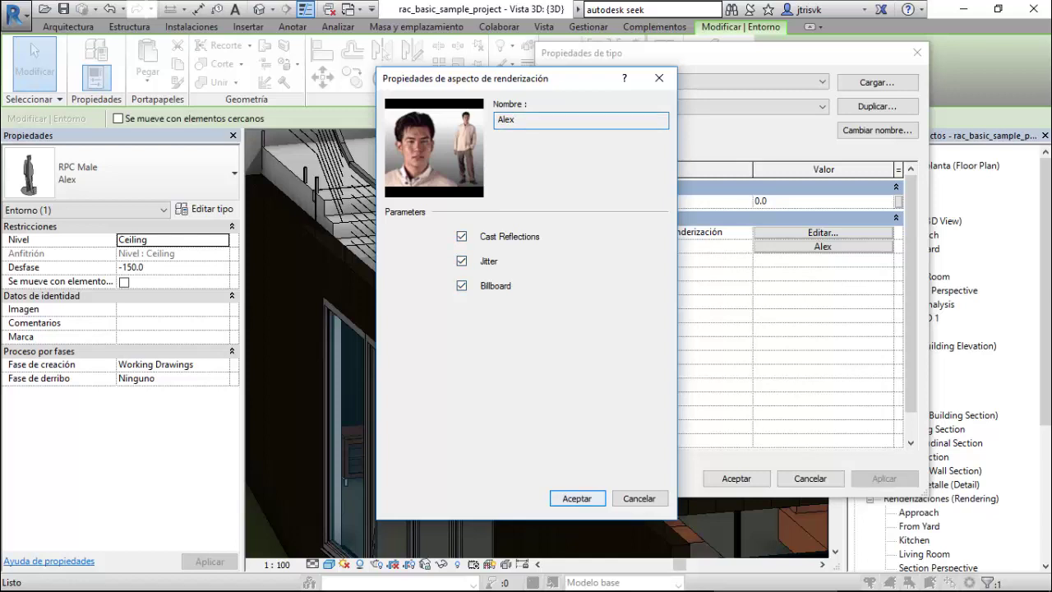
pyautogui.click(577, 498)
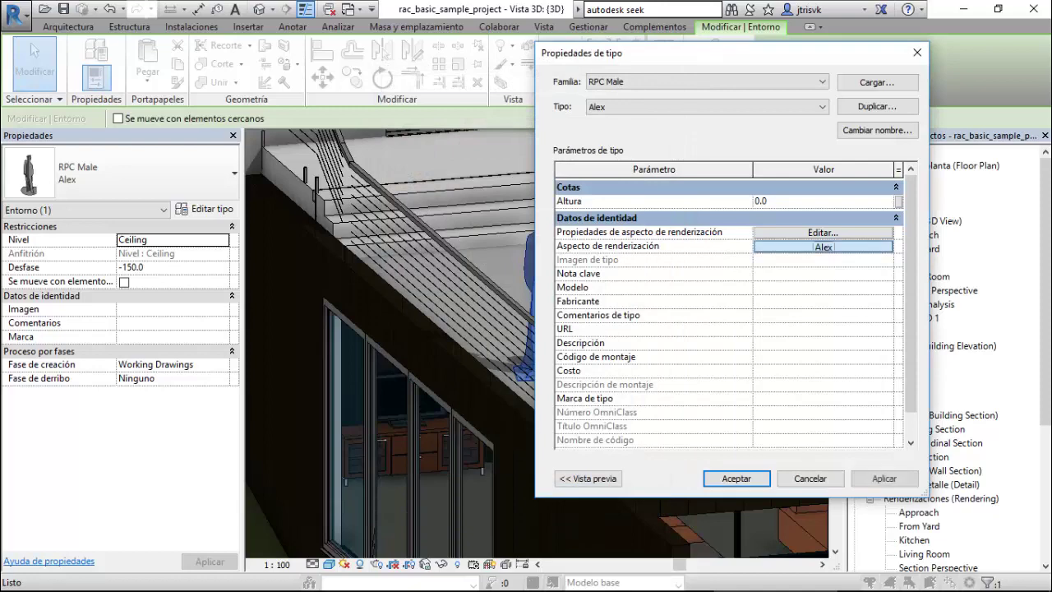
# Set the figure type's render appearance to Tina [2] from the People [Casual] class and show the type's 3D preview.
pyautogui.click(824, 247)
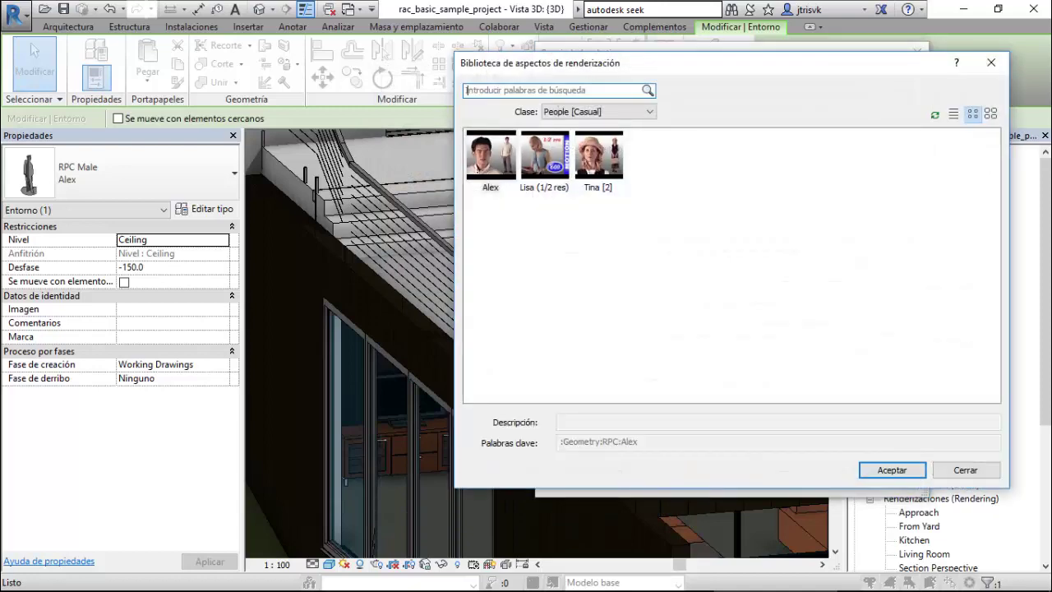
pyautogui.click(598, 154)
pyautogui.click(892, 470)
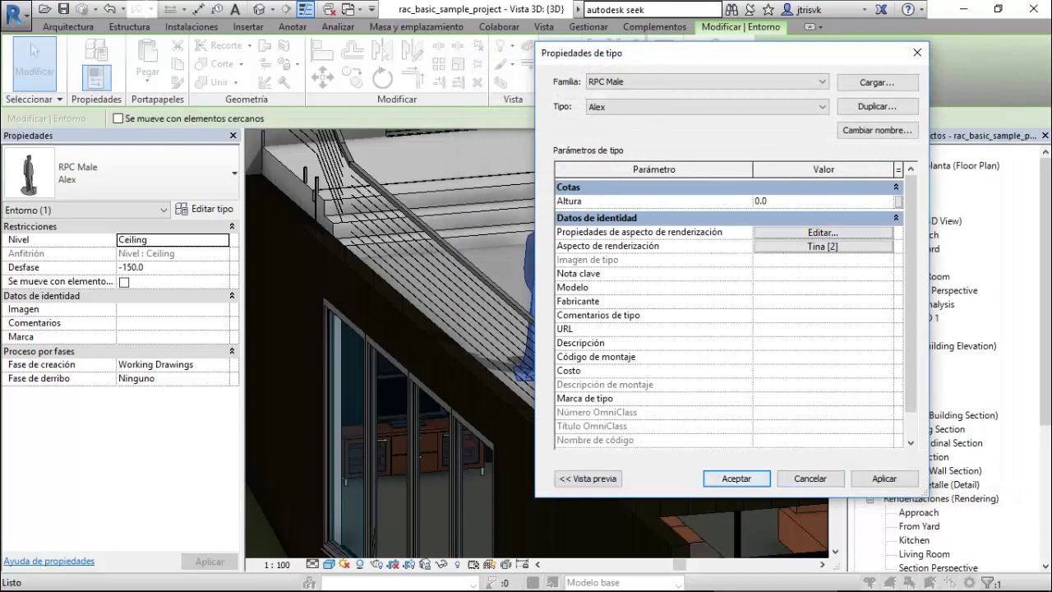
pyautogui.click(587, 478)
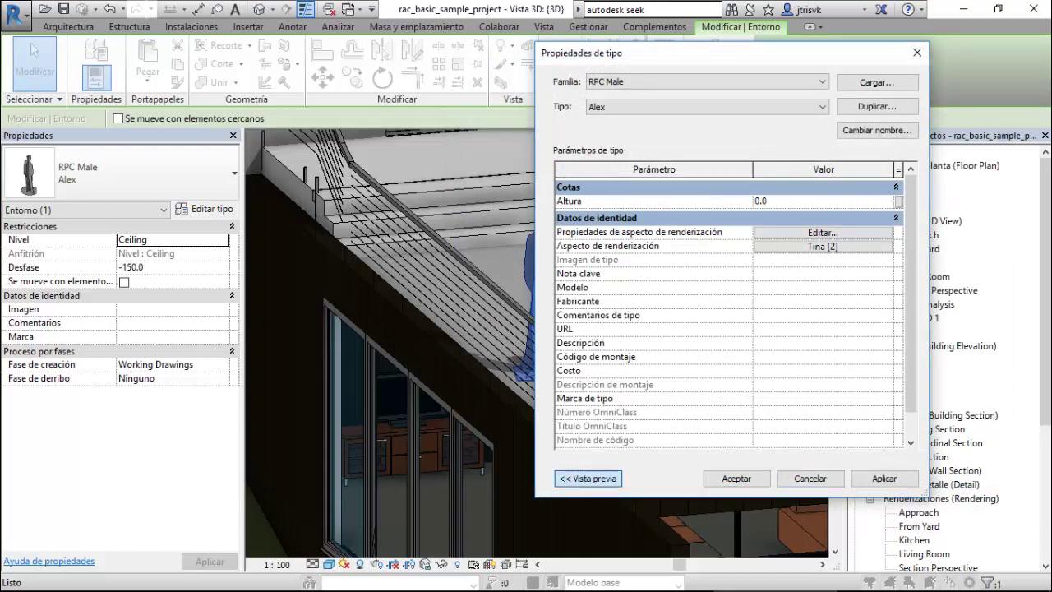
pyautogui.click(600, 479)
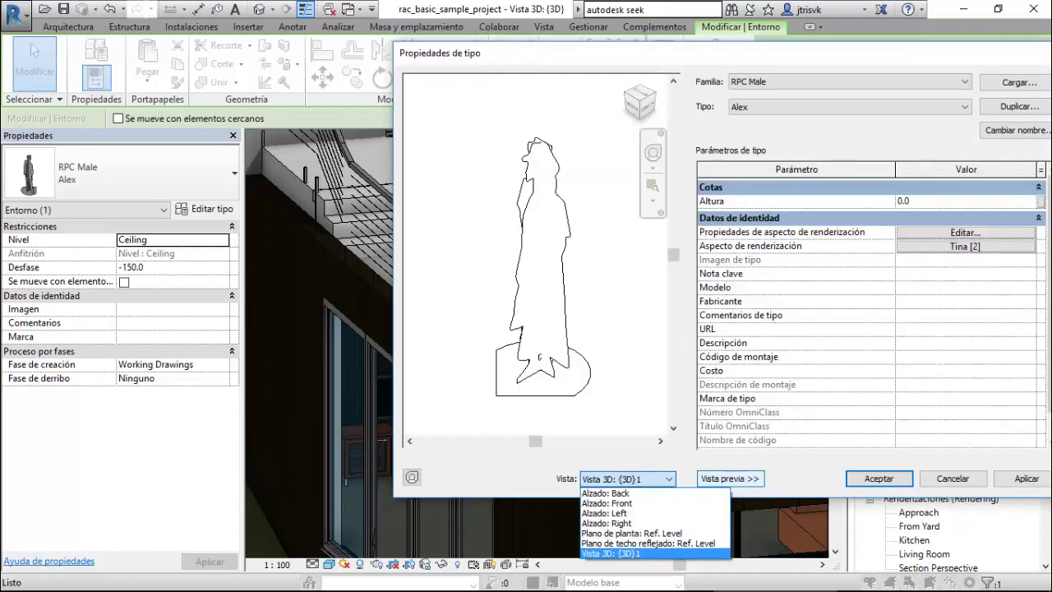
pyautogui.click(612, 478)
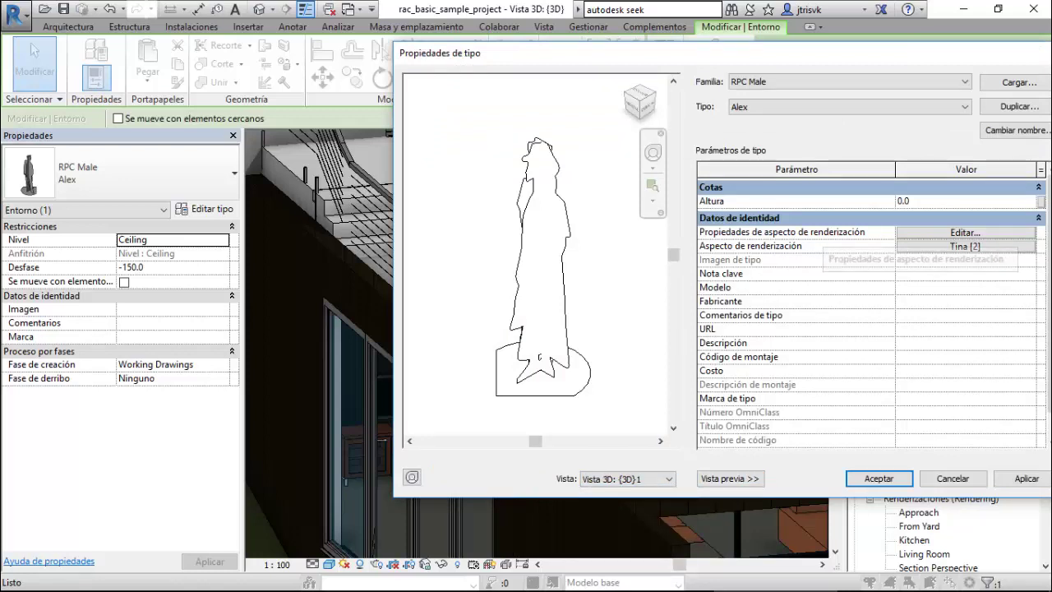
# Enable Cast Reflections and Billboard for the Tina [2] render appearance and apply the type changes.
pyautogui.click(966, 233)
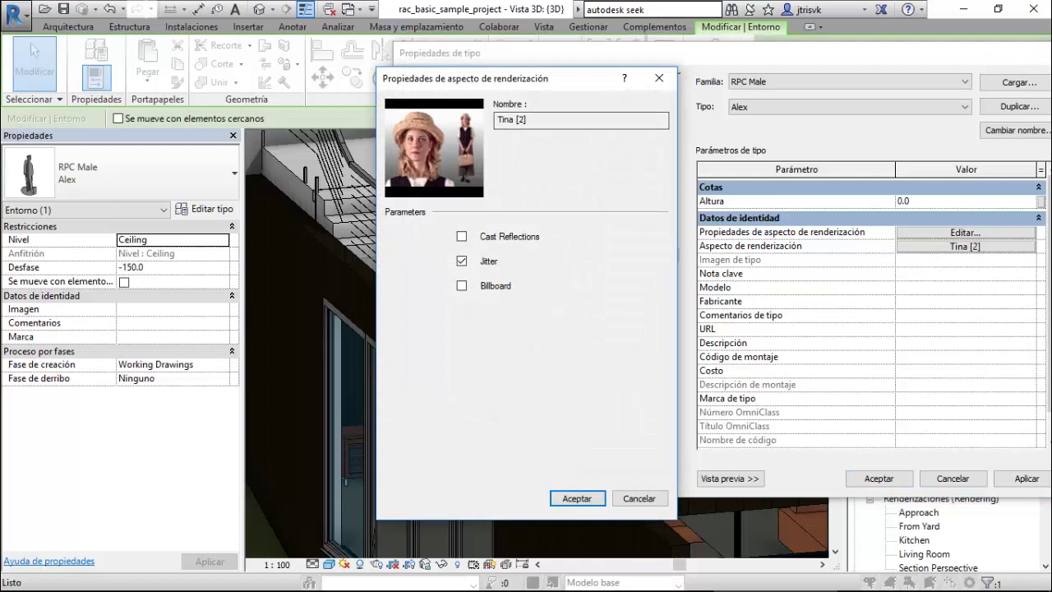
pyautogui.moveTo(506, 78); pyautogui.dragTo(267, 67)
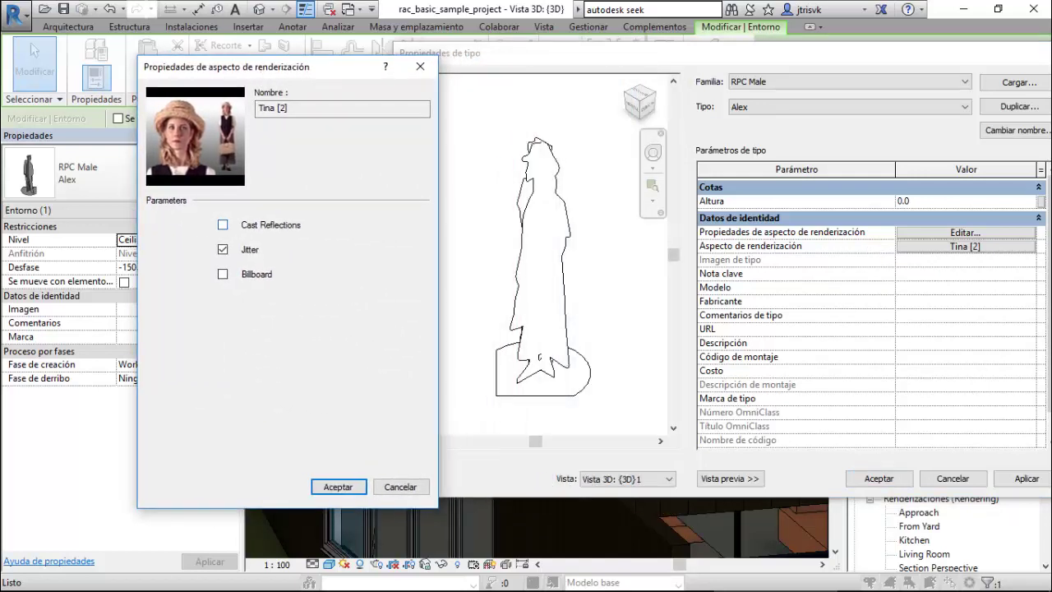
pyautogui.click(222, 225)
pyautogui.click(223, 274)
pyautogui.click(338, 487)
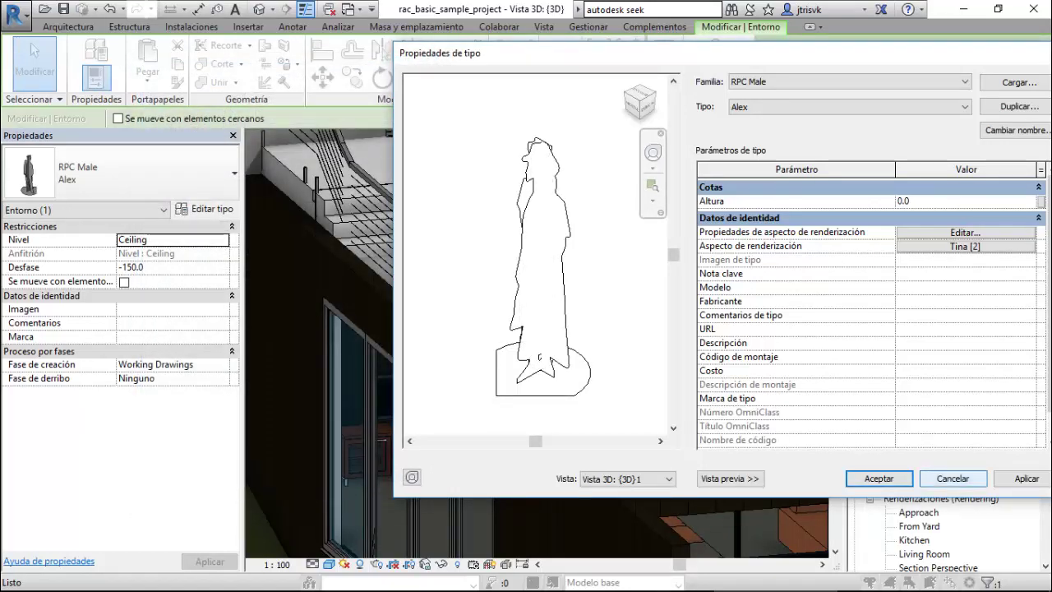
pyautogui.click(1026, 478)
pyautogui.click(880, 479)
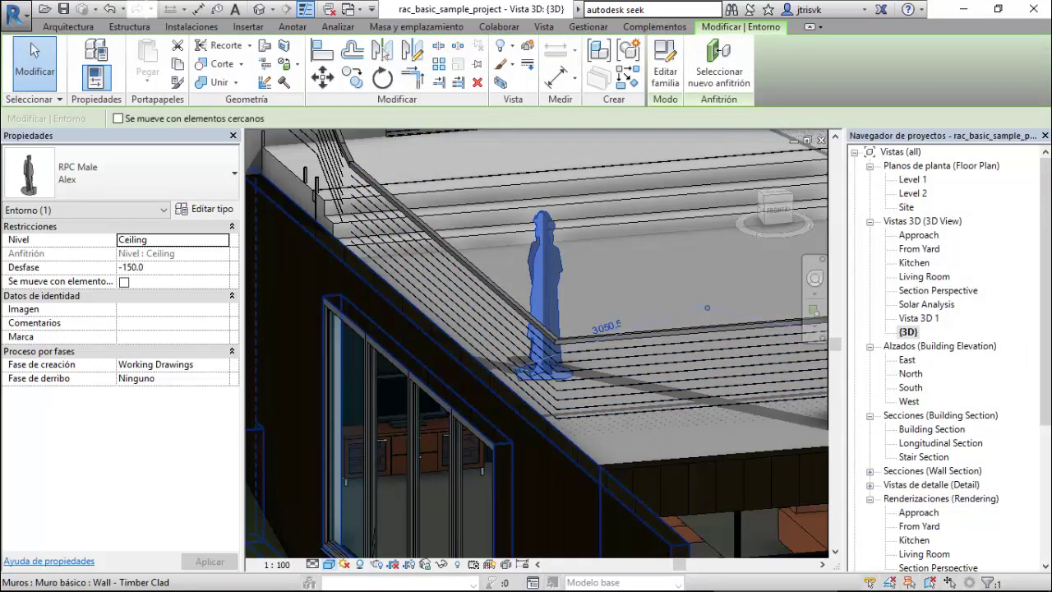
# Set the 3D view's visual style to Realistic and examine the RPC figures on the terrace and beside the glazed facade.
pyautogui.click(328, 564)
pyautogui.click(362, 532)
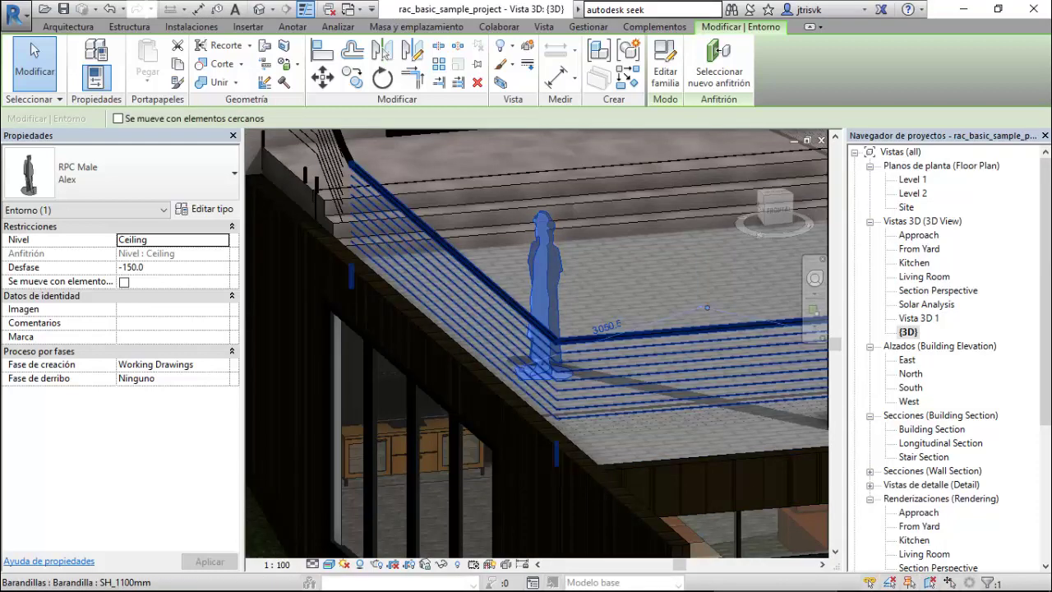
pyautogui.scroll(-1, 485, 337)
pyautogui.scroll(-2, 489, 335)
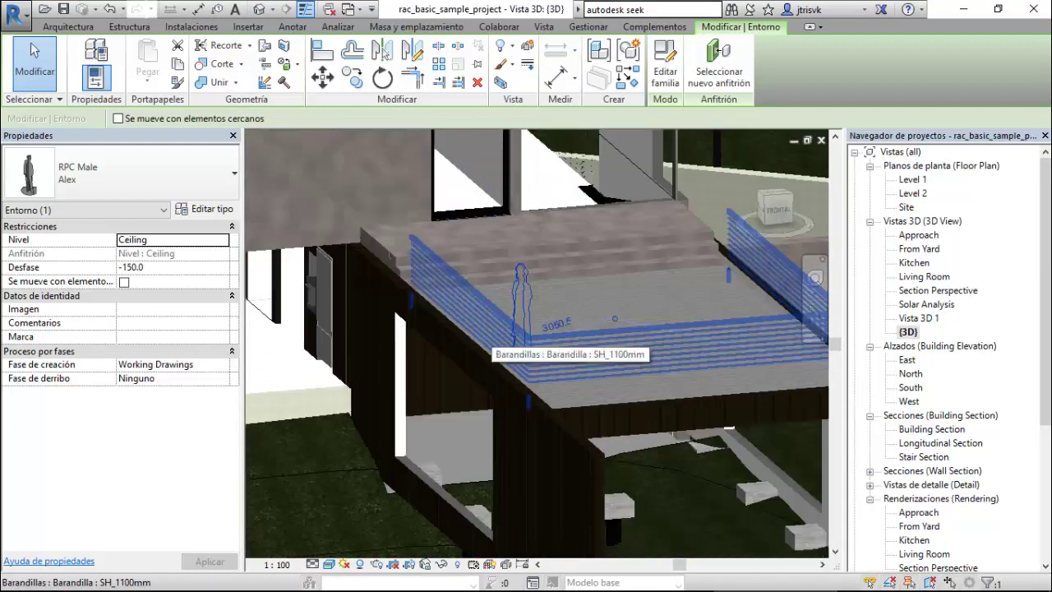
pyautogui.keyDown('shift'); pyautogui.moveTo(785, 469); pyautogui.dragTo(775, 503, button='middle'); pyautogui.keyUp('shift')
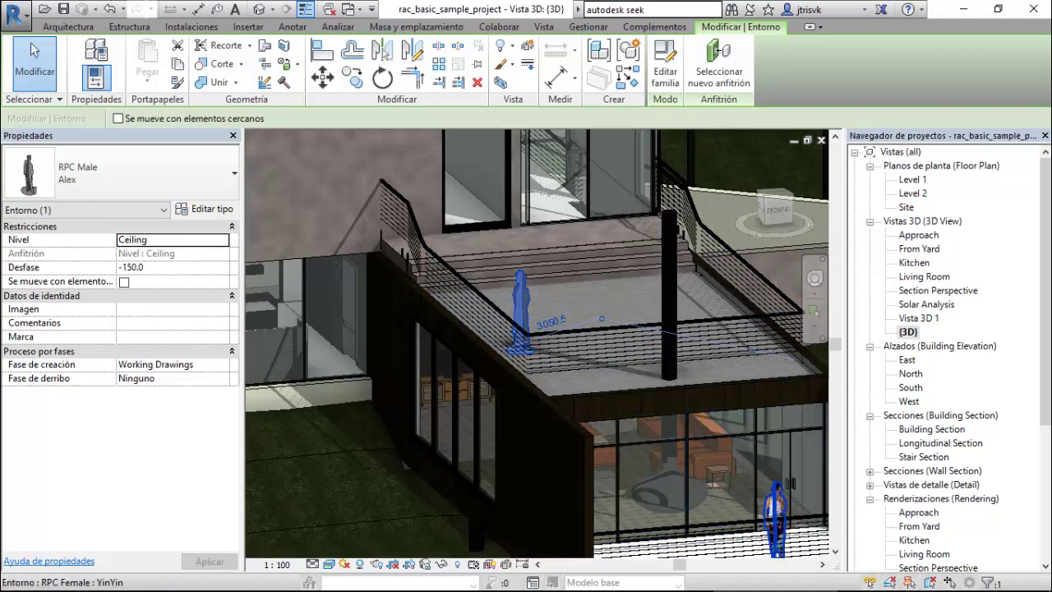
pyautogui.scroll(3, 788, 485)
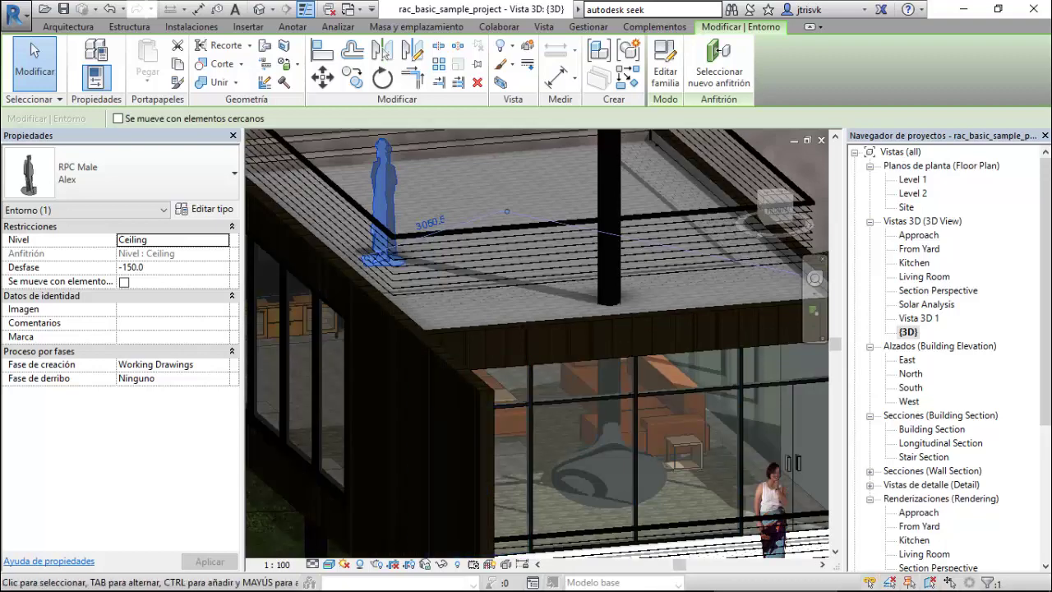
pyautogui.scroll(-1, 699, 493)
pyautogui.scroll(1, 390, 185)
pyautogui.scroll(1, 397, 222)
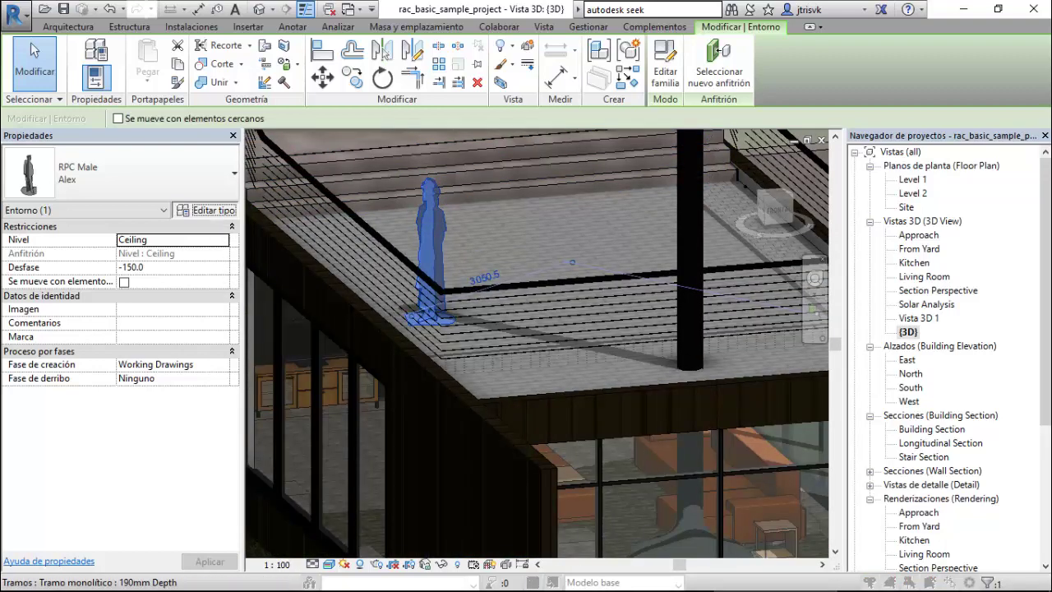
# Disable Cast Reflections and Billboard in the roof figure's Tina [2] render appearance properties and apply the type changes.
pyautogui.click(206, 209)
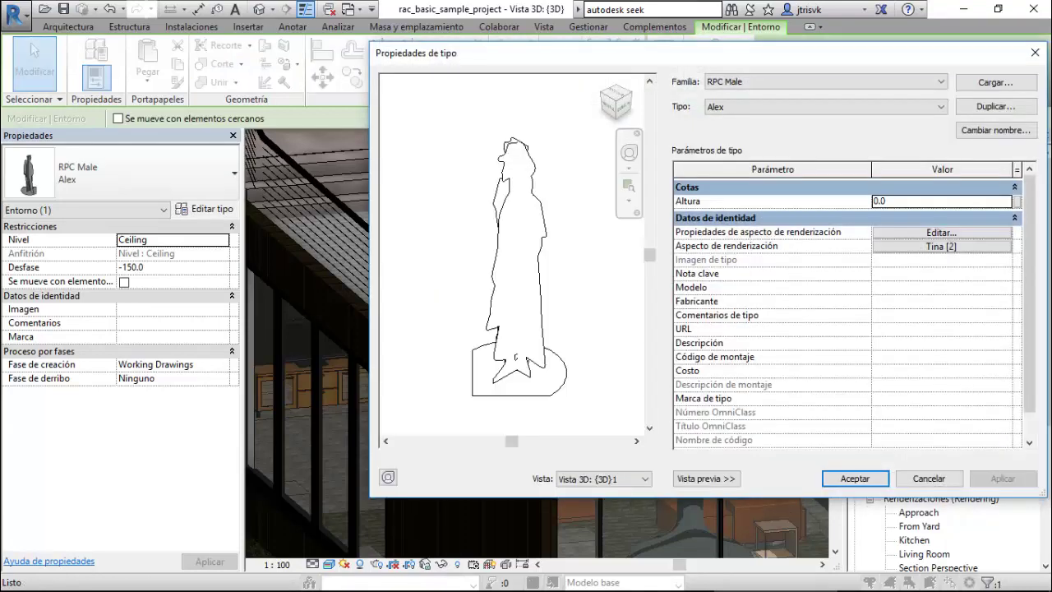
pyautogui.click(941, 232)
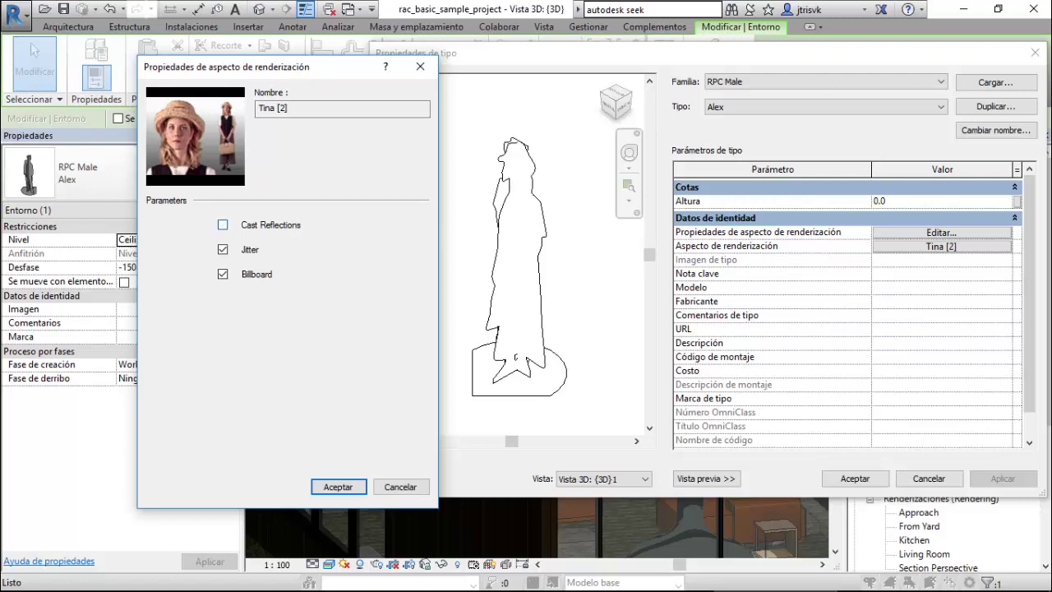
pyautogui.click(338, 487)
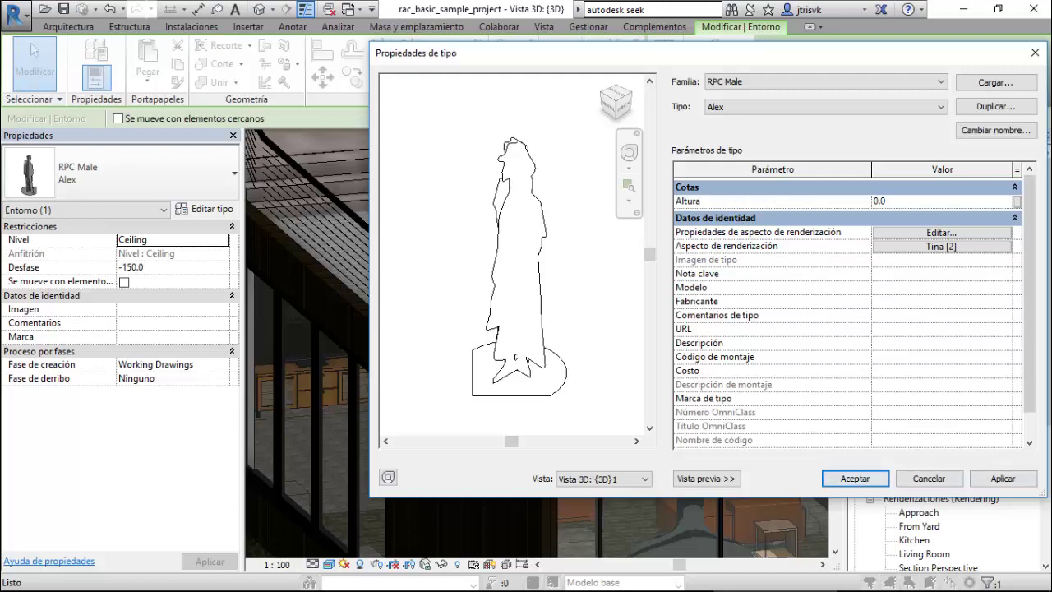
pyautogui.click(1003, 478)
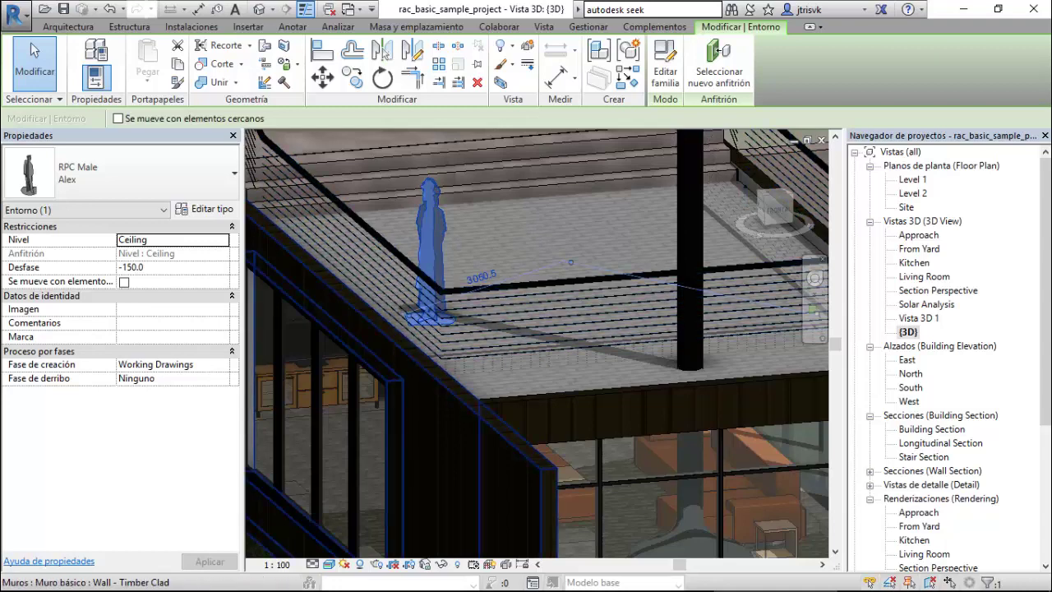
# Disable Jitter and enable Cast Reflections in the roof figure's Tina [2] render appearance properties.
pyautogui.click(205, 209)
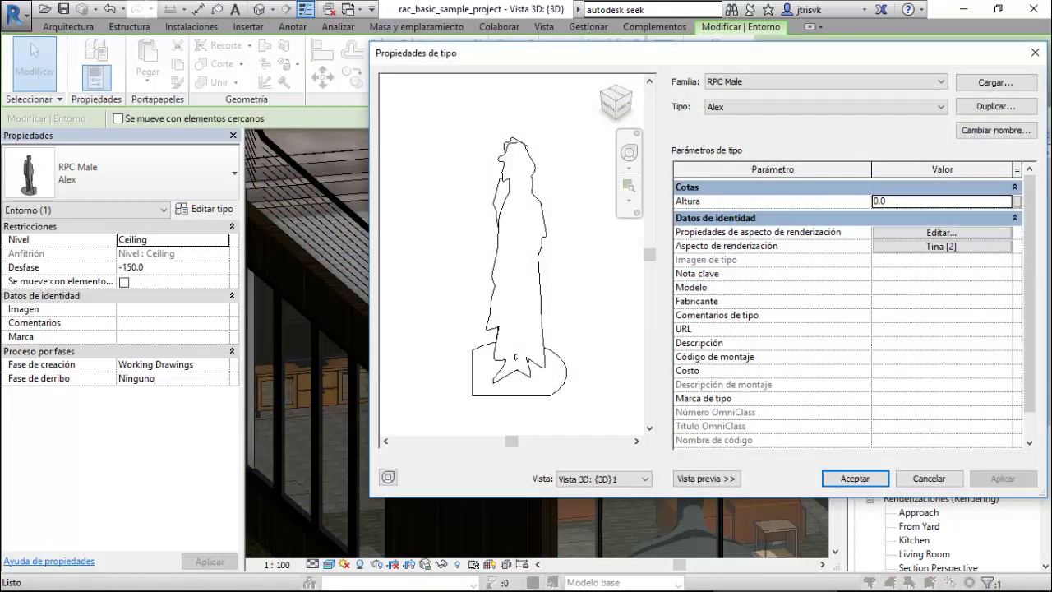
pyautogui.click(941, 233)
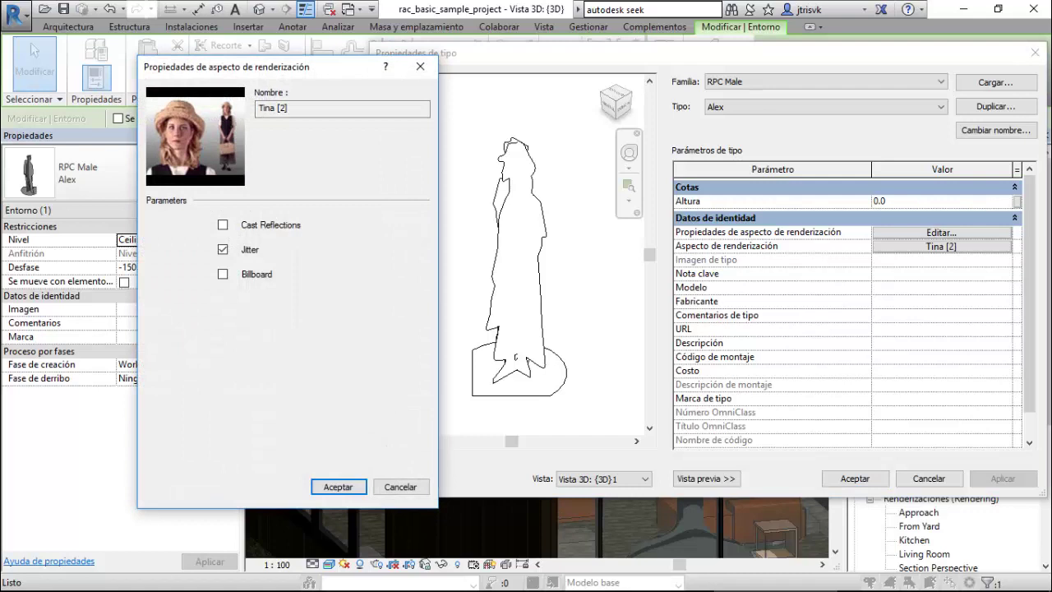
pyautogui.click(281, 107)
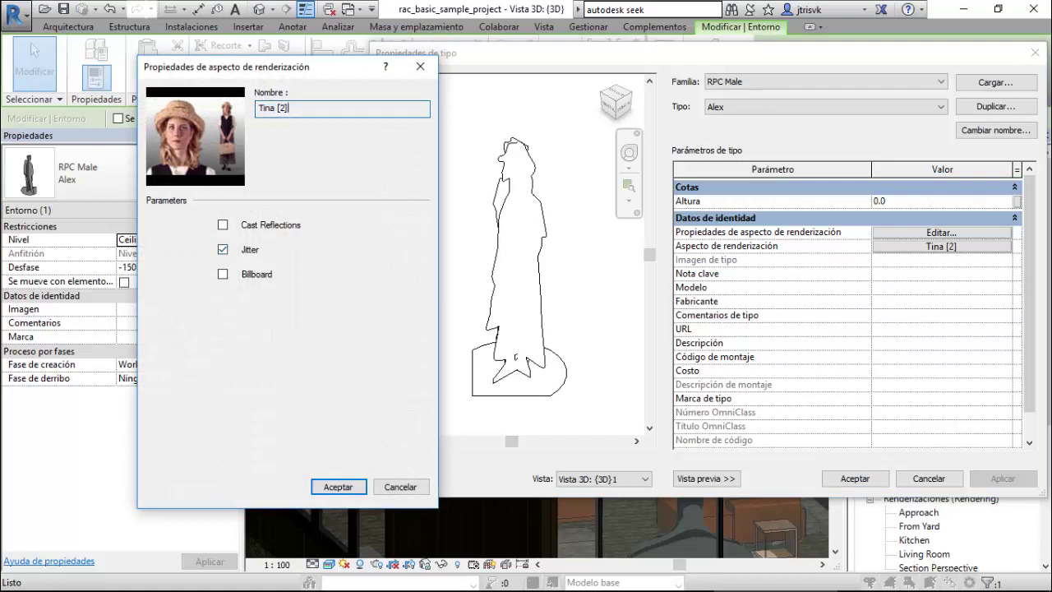
pyautogui.click(222, 249)
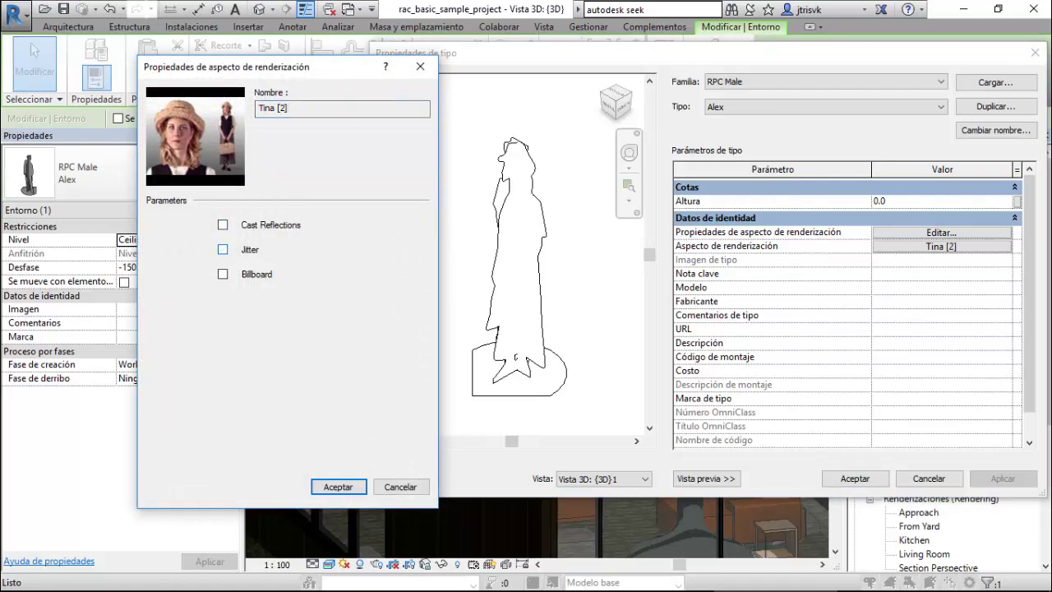
pyautogui.click(223, 224)
pyautogui.click(337, 486)
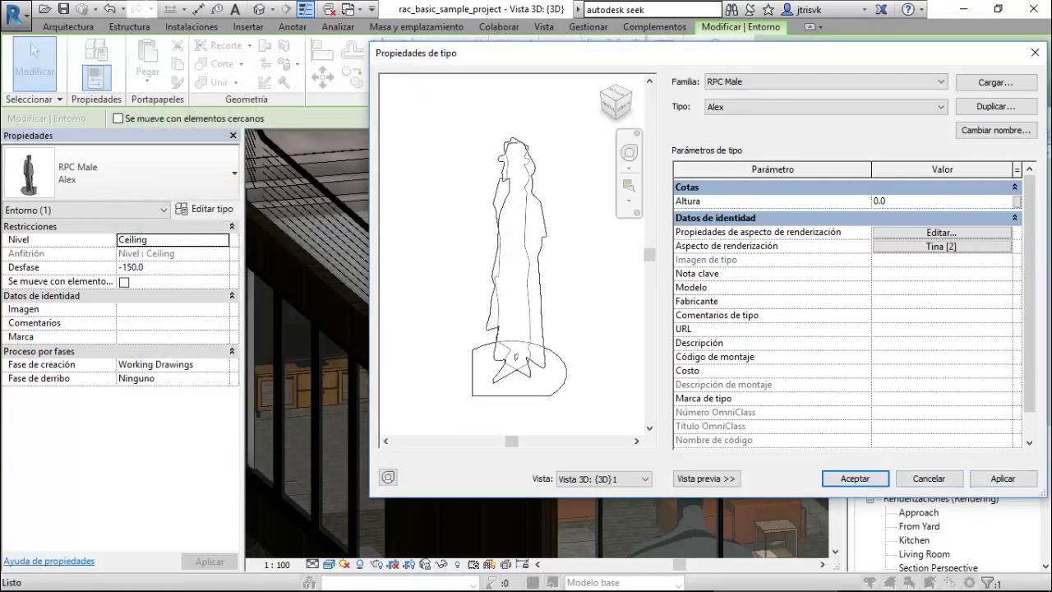
# Set the roof figure type's render appearance to Alex from the People [Casual] class and deselect the figure.
pyautogui.click(942, 246)
pyautogui.click(466, 156)
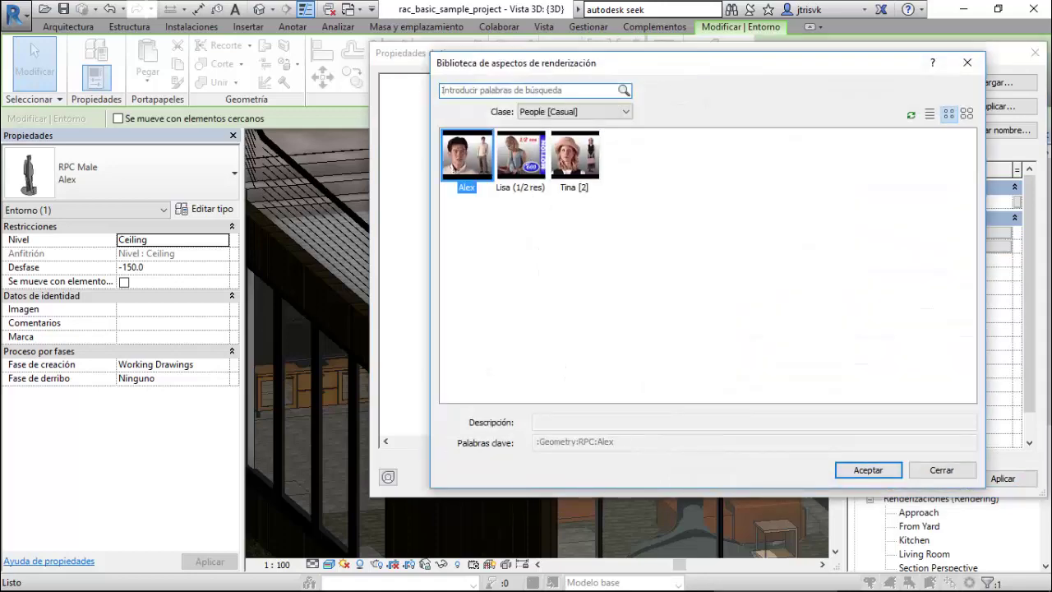
pyautogui.click(868, 470)
pyautogui.click(855, 478)
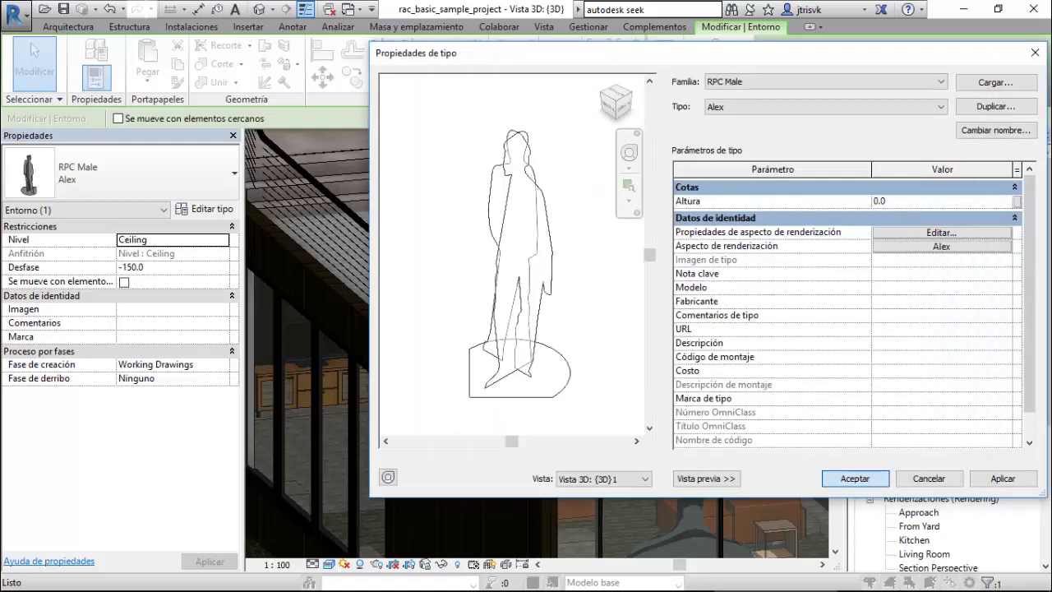
pyautogui.press('Escape')
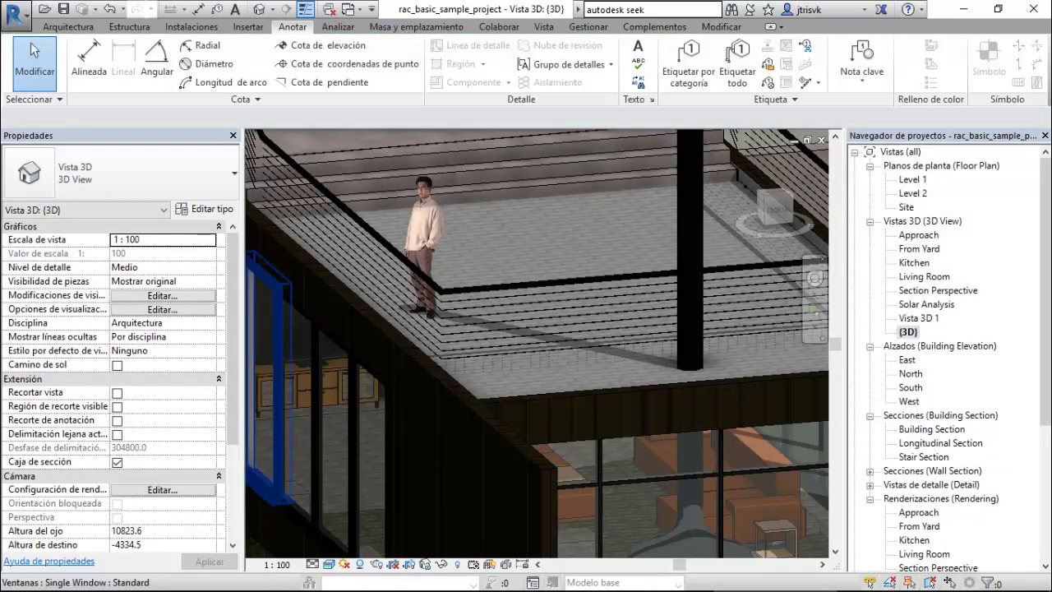
# Change the roof figure type's render appearance to Tina [2] from the People [Casual] class and deselect the figure.
pyautogui.click(423, 246)
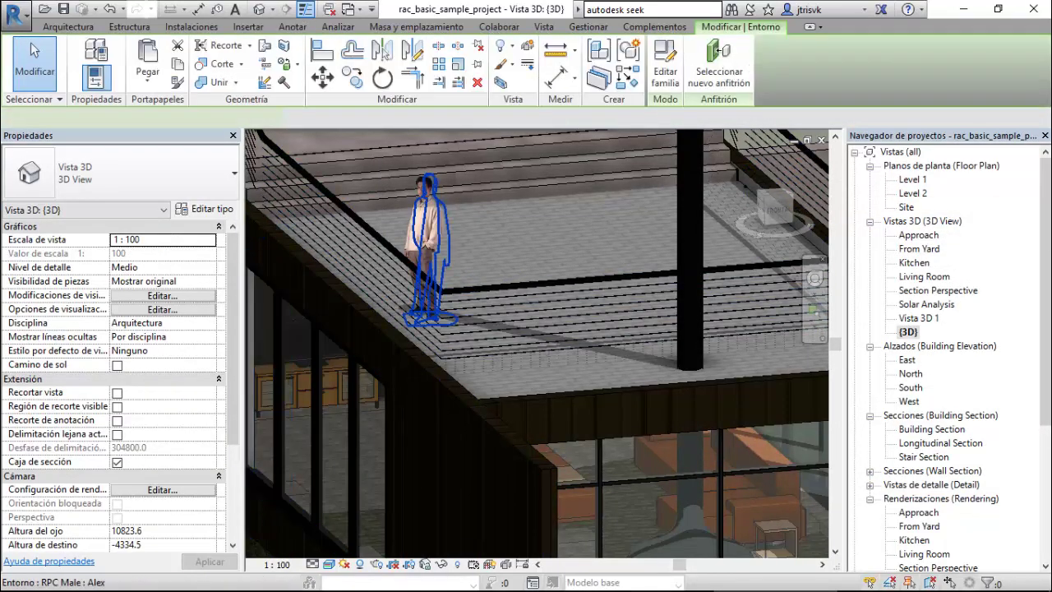
pyautogui.click(205, 208)
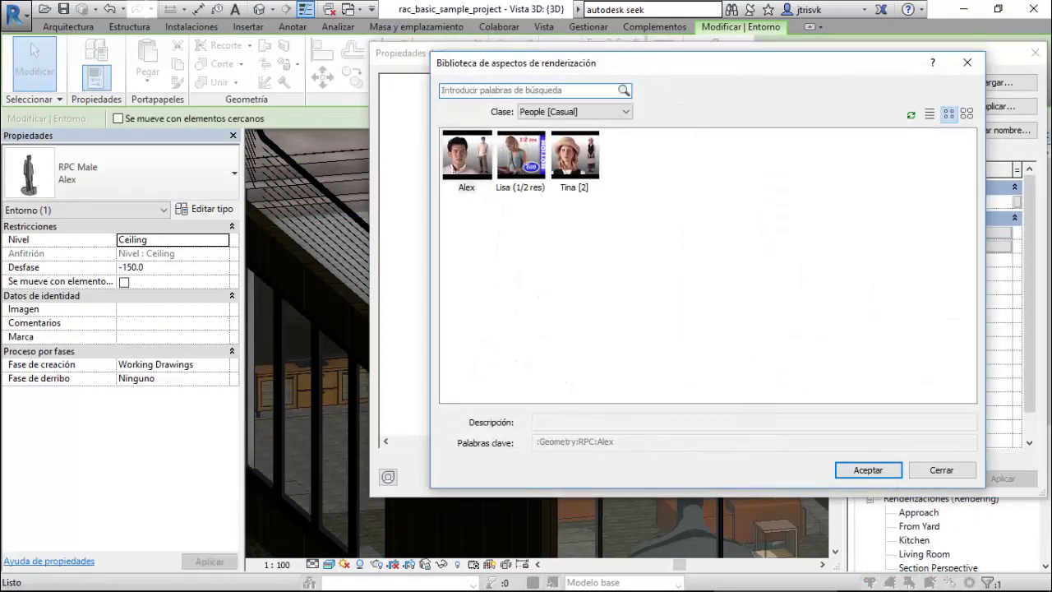
pyautogui.click(575, 154)
pyautogui.click(867, 468)
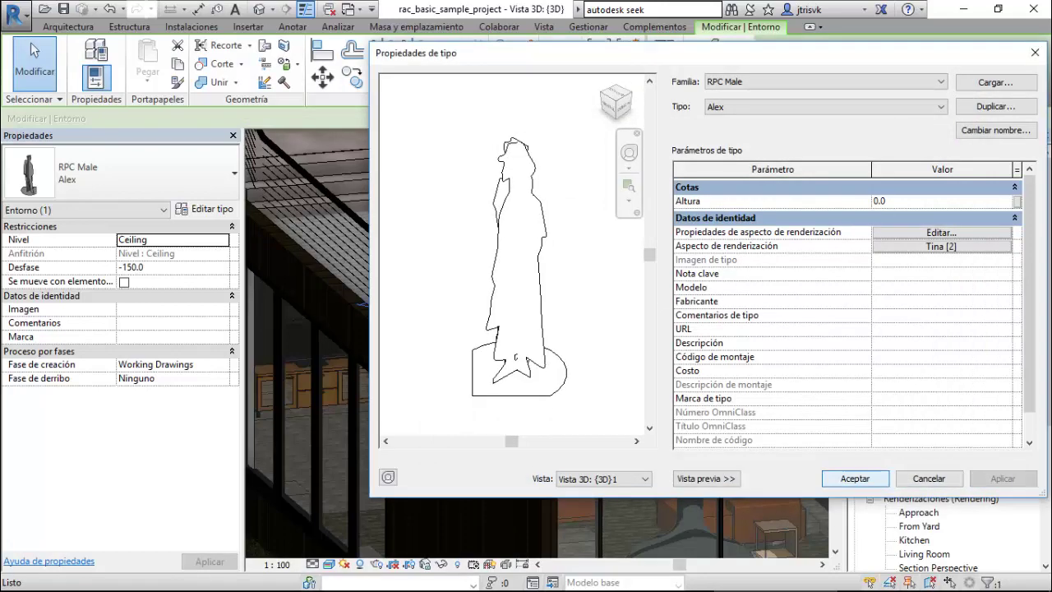
pyautogui.click(854, 478)
pyautogui.press('Escape')
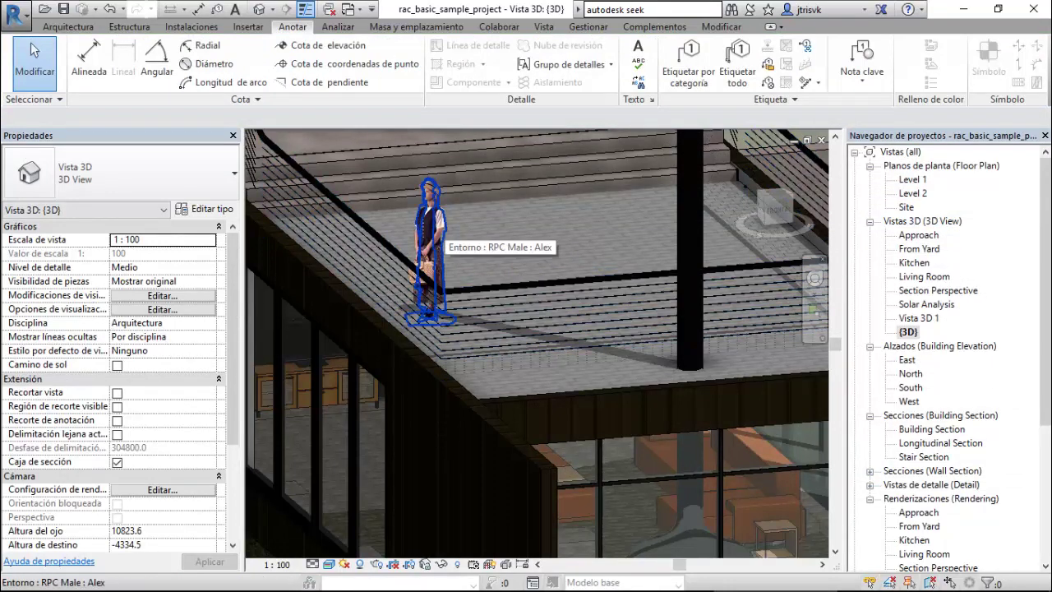
# Review the roof figure's type properties, render appearance options and available types, and close them without keeping changes.
pyautogui.click(206, 209)
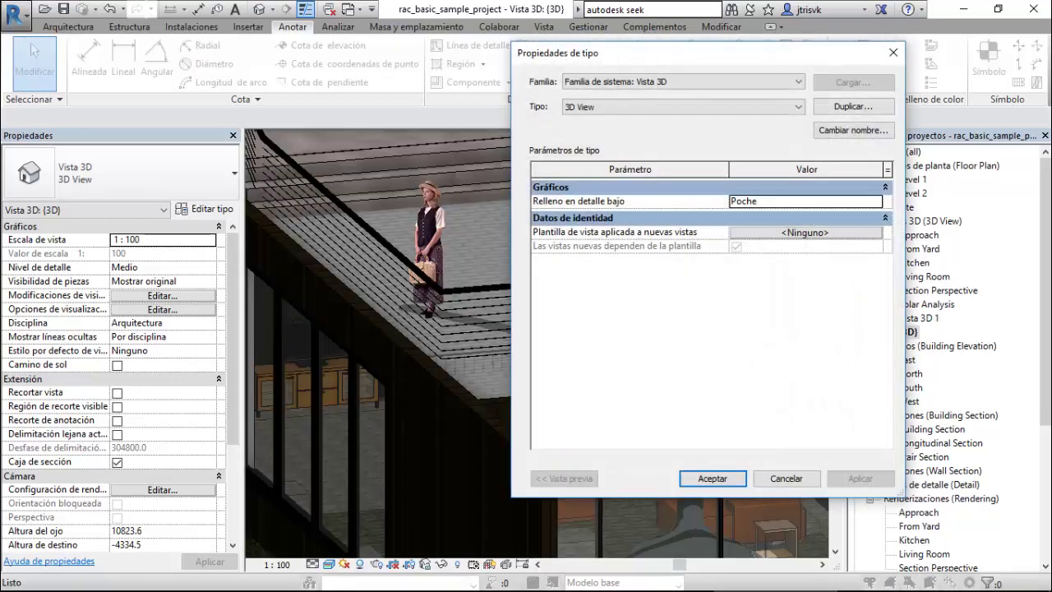
pyautogui.click(786, 479)
pyautogui.click(429, 247)
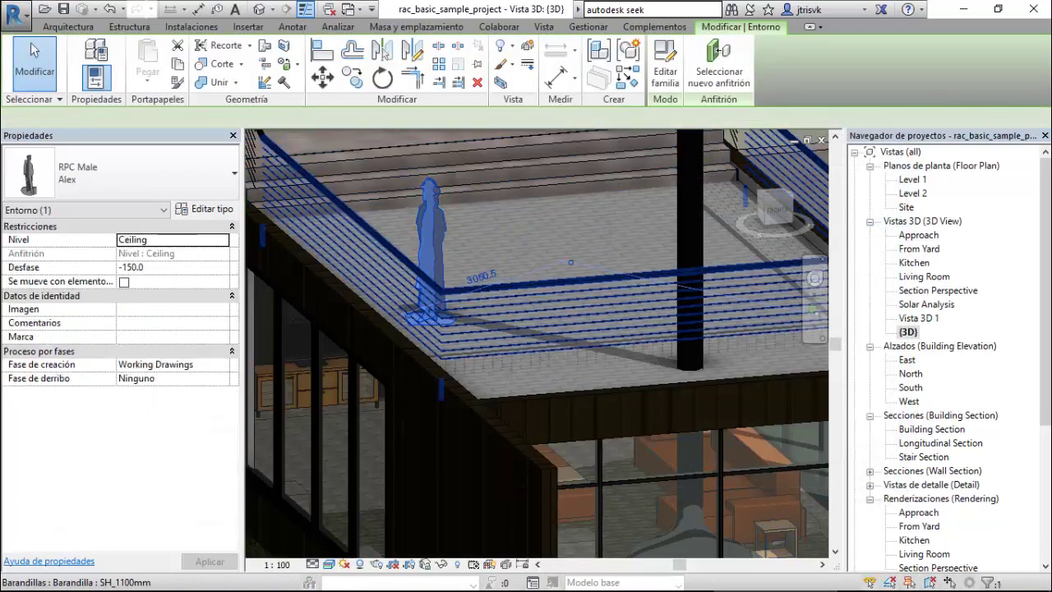
pyautogui.click(206, 209)
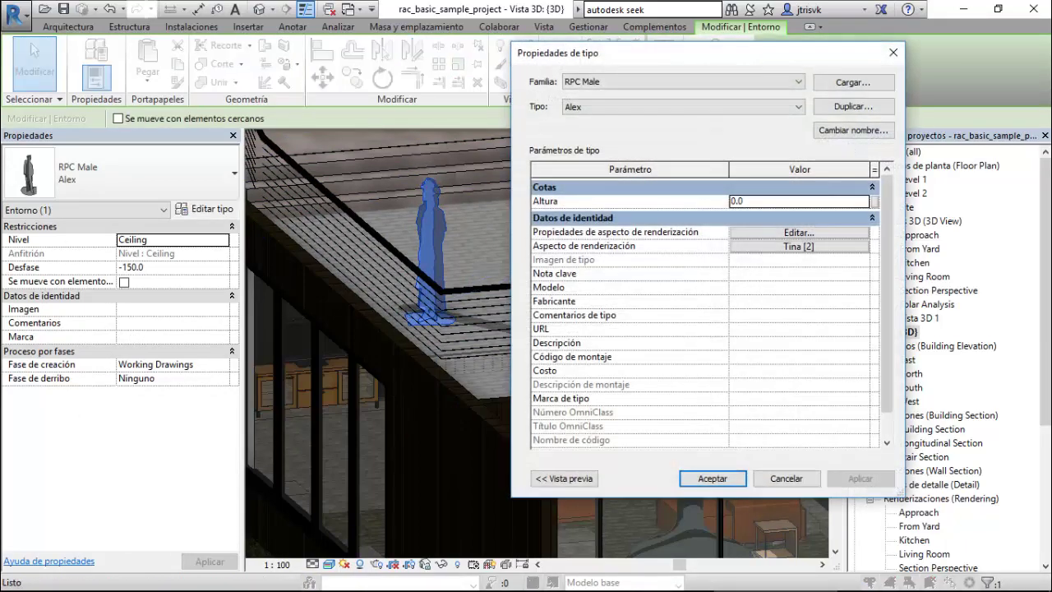
pyautogui.click(799, 247)
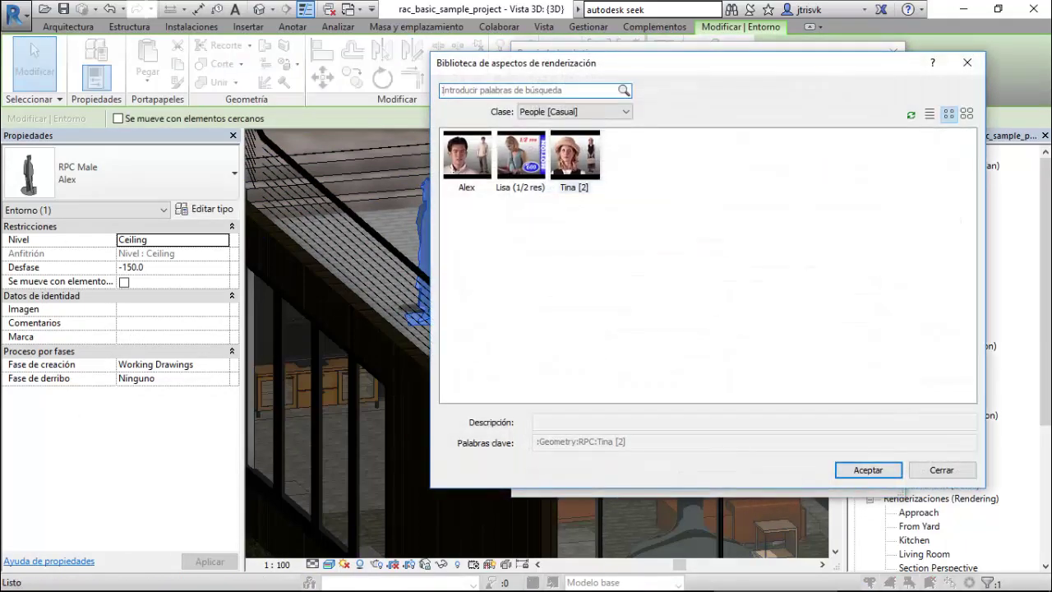
pyautogui.click(868, 470)
pyautogui.click(799, 232)
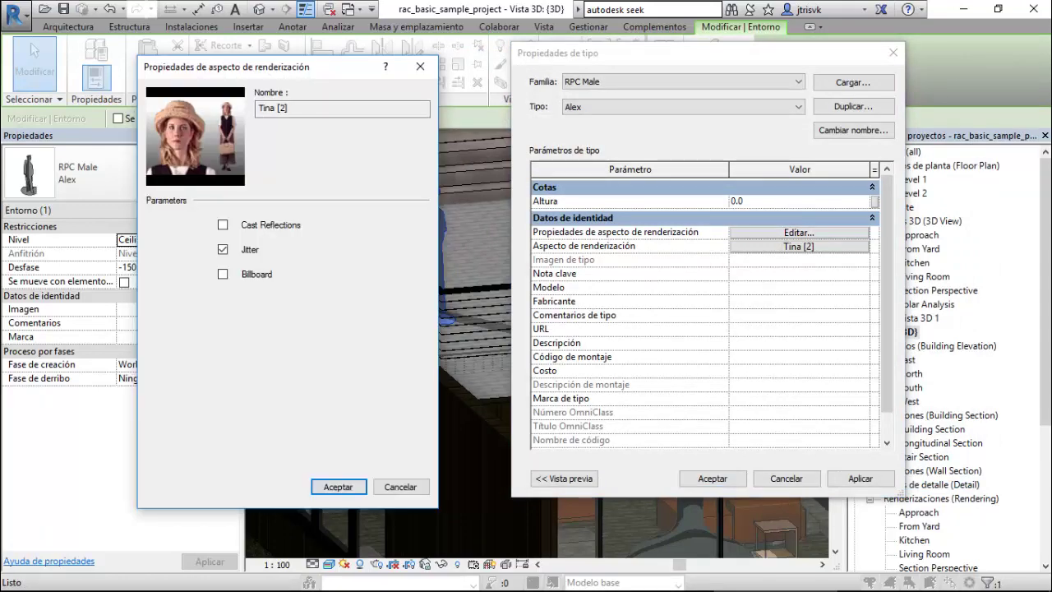
pyautogui.click(401, 487)
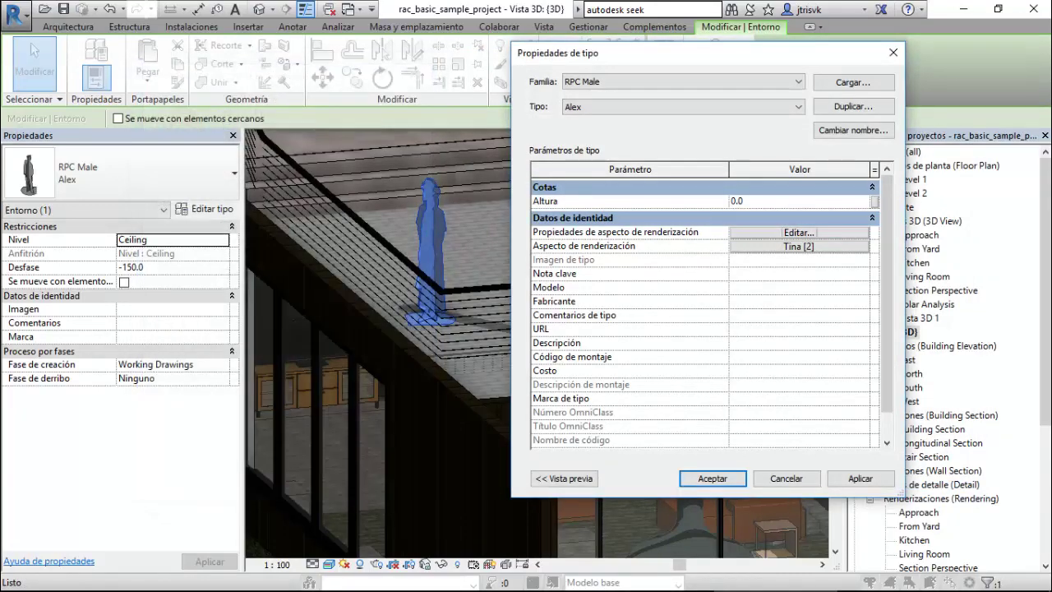
pyautogui.click(797, 107)
pyautogui.click(797, 107)
pyautogui.click(785, 478)
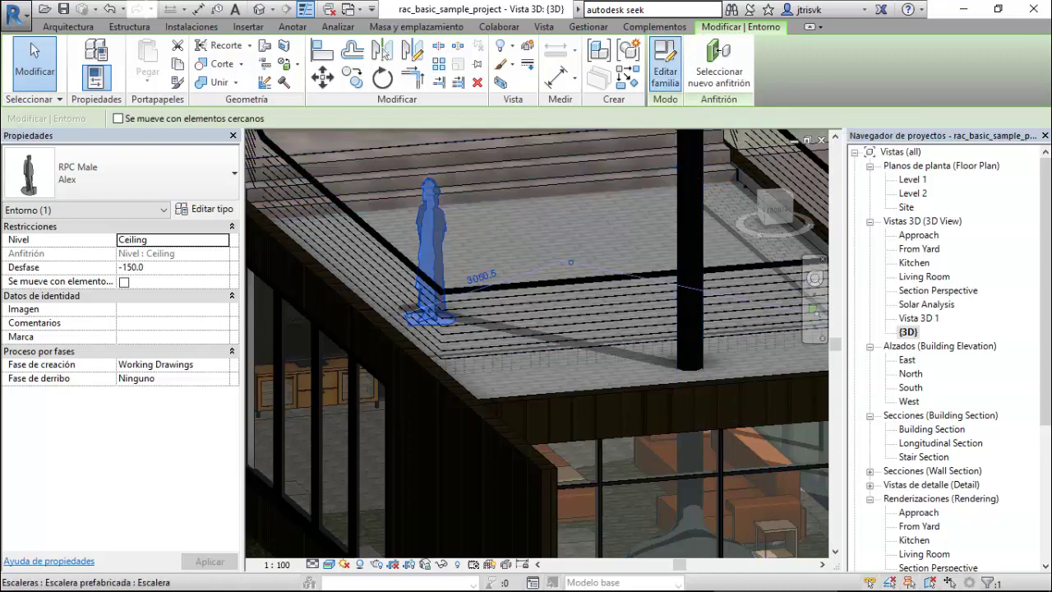
# Open the figure's RPC Male family for editing and review the People element's visibility settings.
pyautogui.click(665, 76)
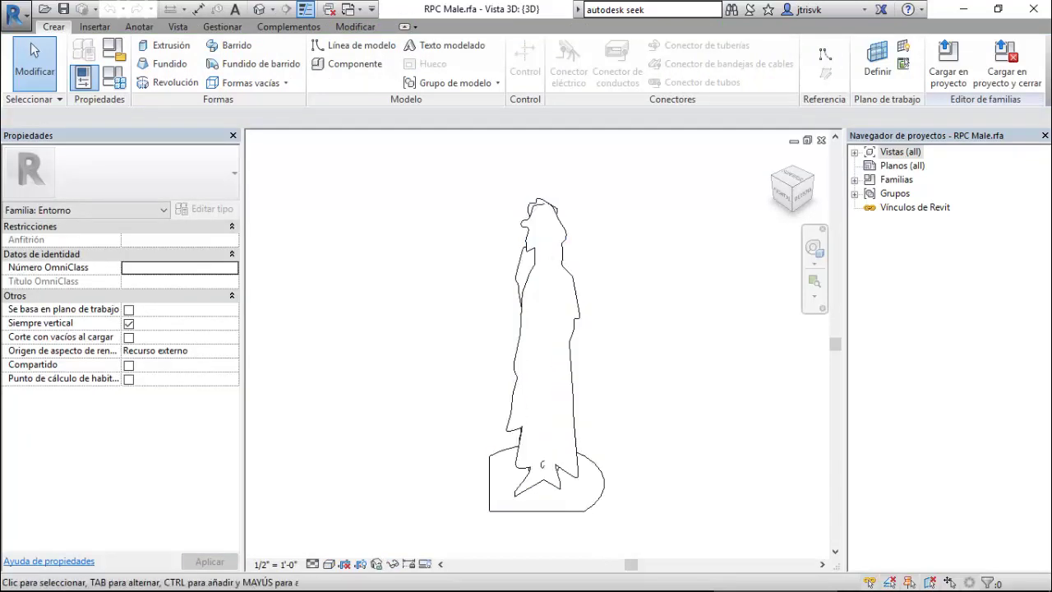
pyautogui.click(535, 329)
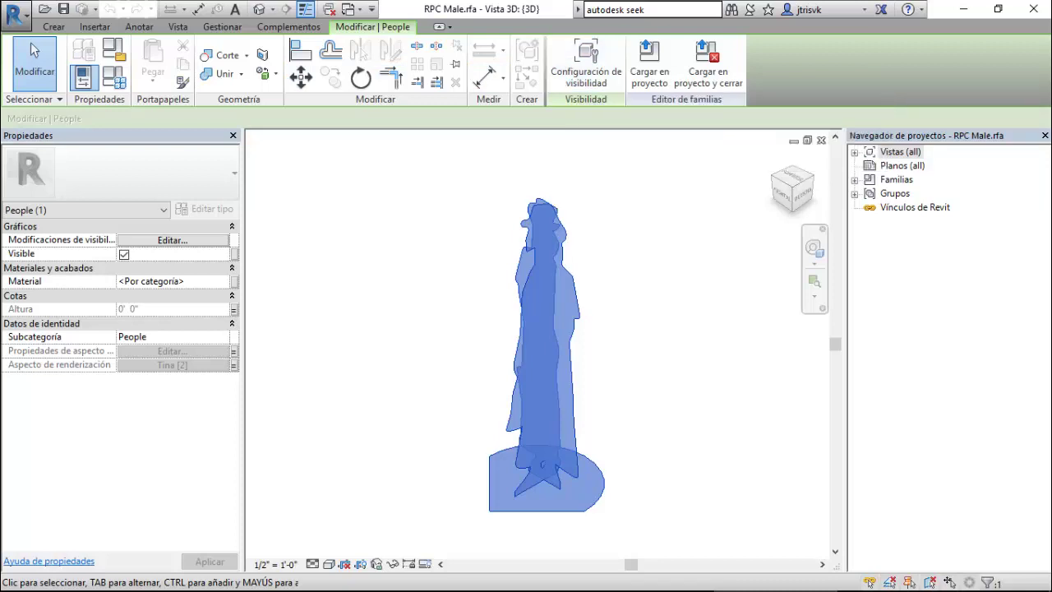
pyautogui.click(172, 240)
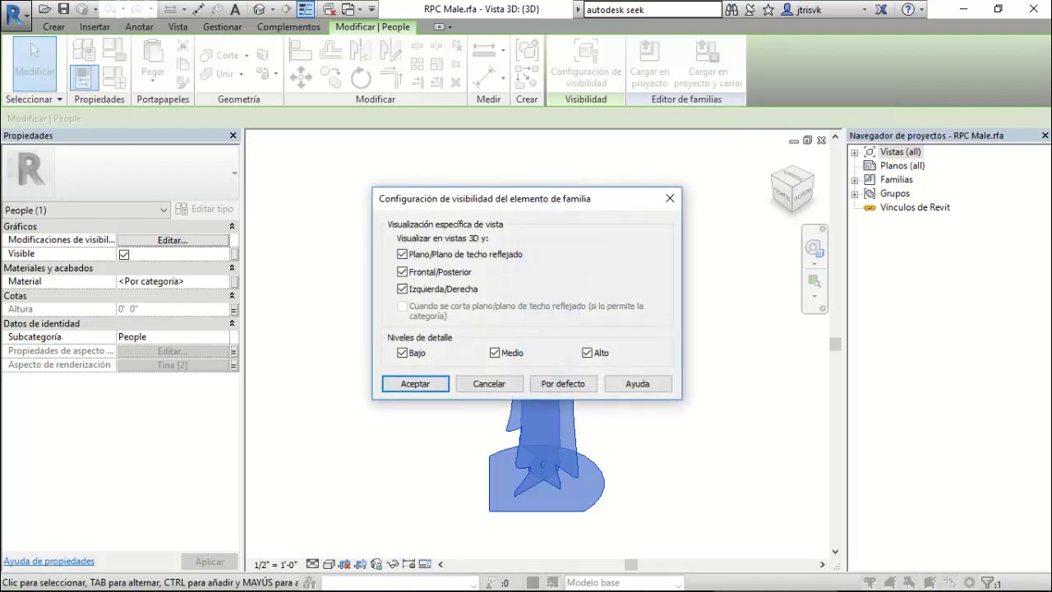
pyautogui.click(415, 384)
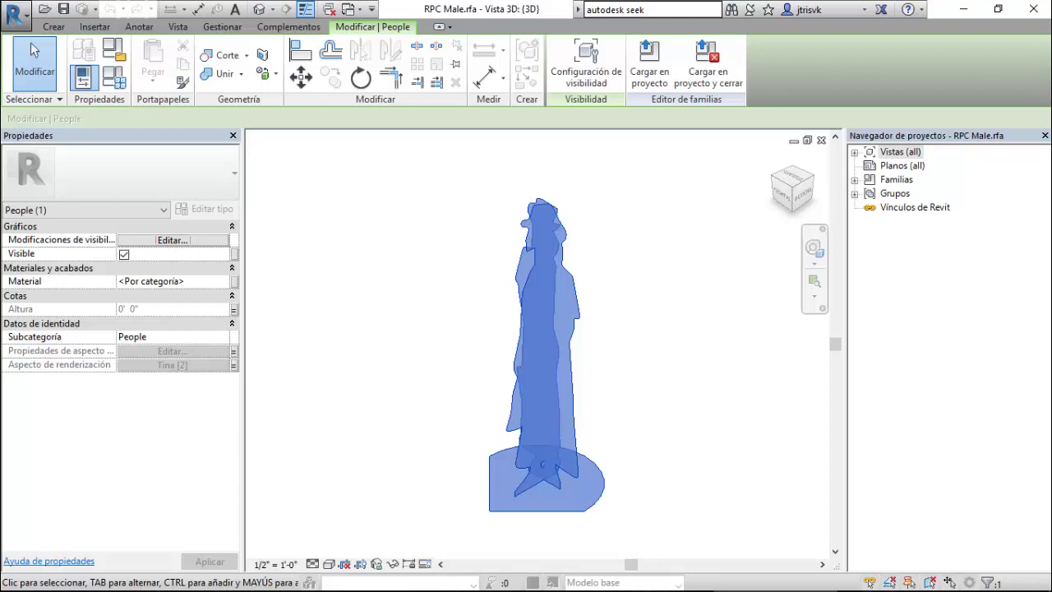
# Check the parameters of the RPC Male family's Alex type, leave them unchanged, and close the family to return to the project.
pyautogui.click(114, 77)
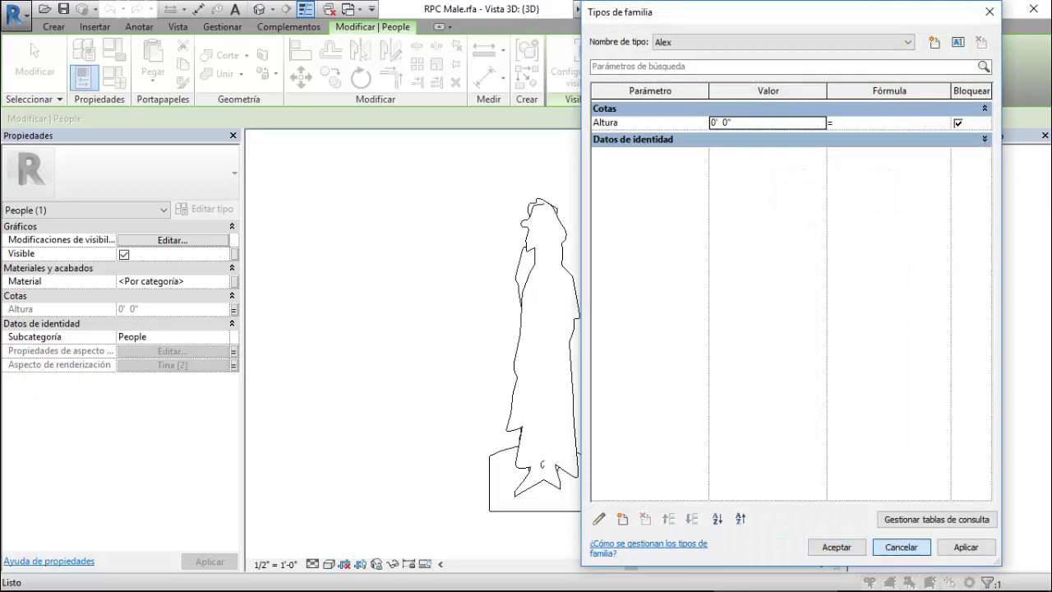
pyautogui.click(901, 546)
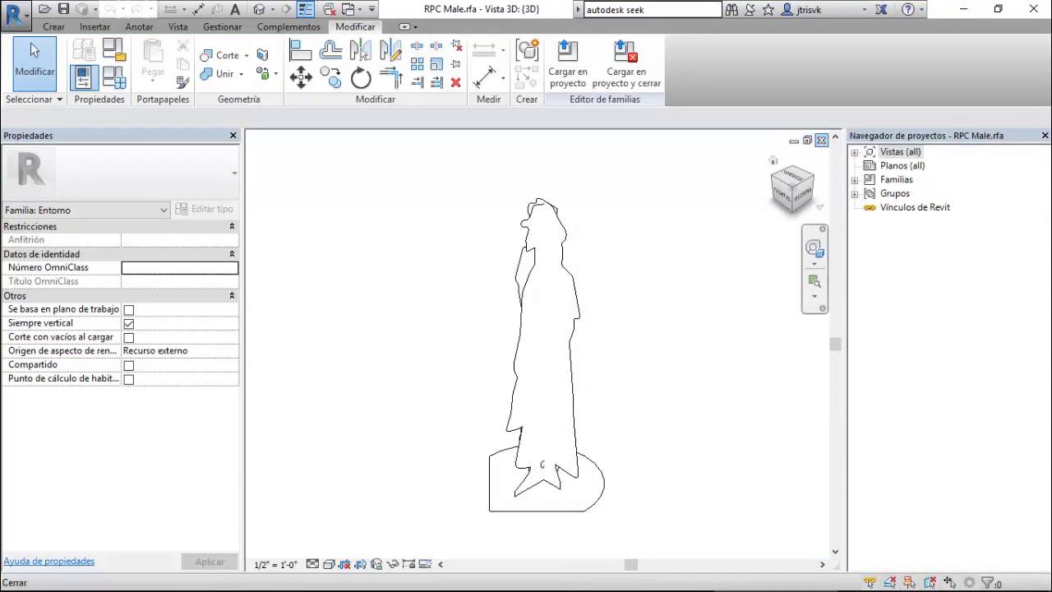
pyautogui.click(822, 139)
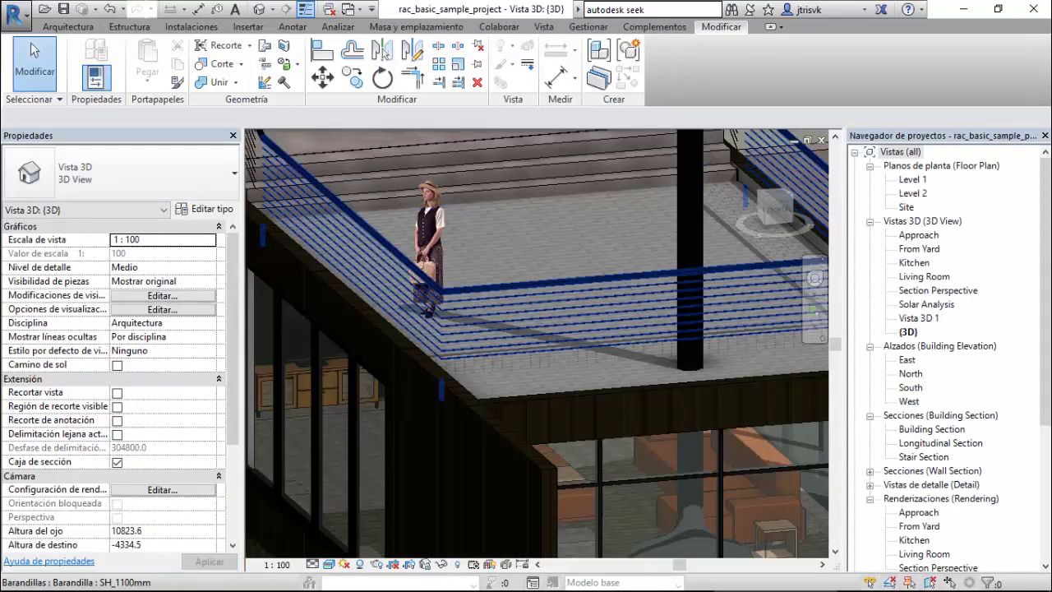
pyautogui.click(428, 231)
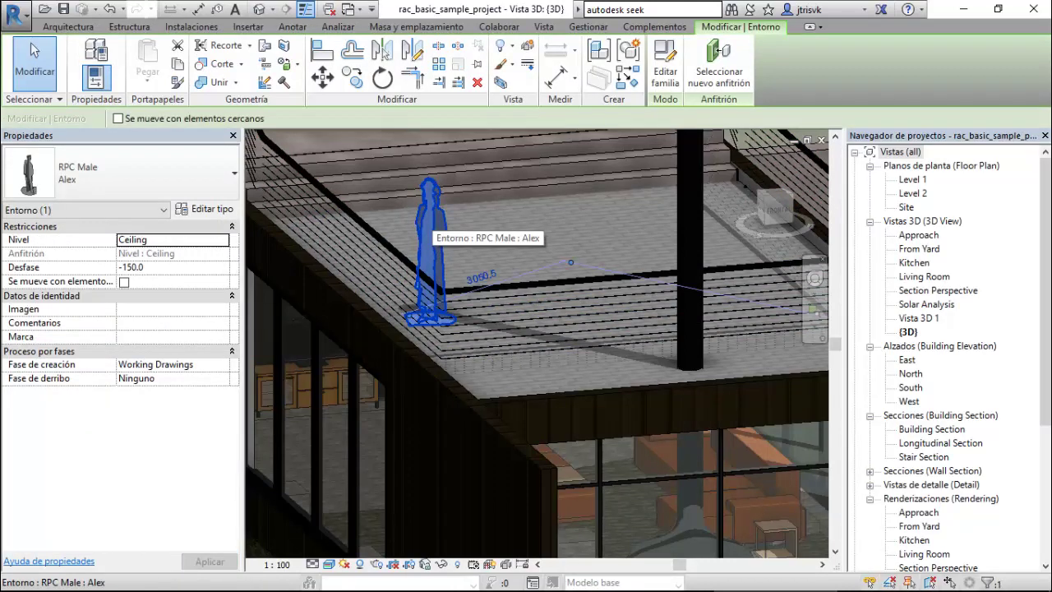
pyautogui.press('Escape')
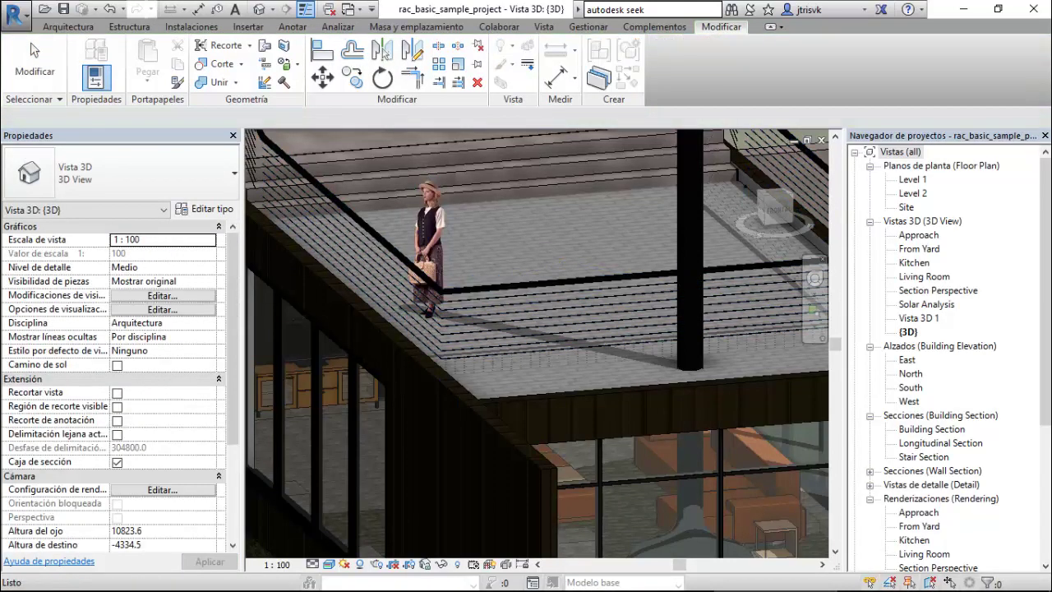
pyautogui.scroll(-4, 611, 304)
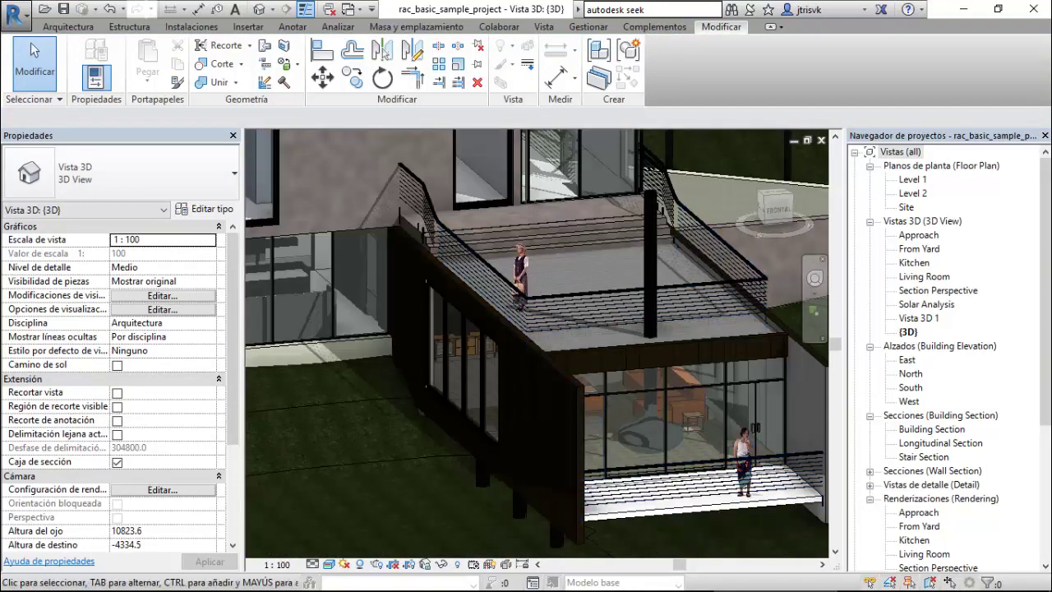
pyautogui.click(457, 448)
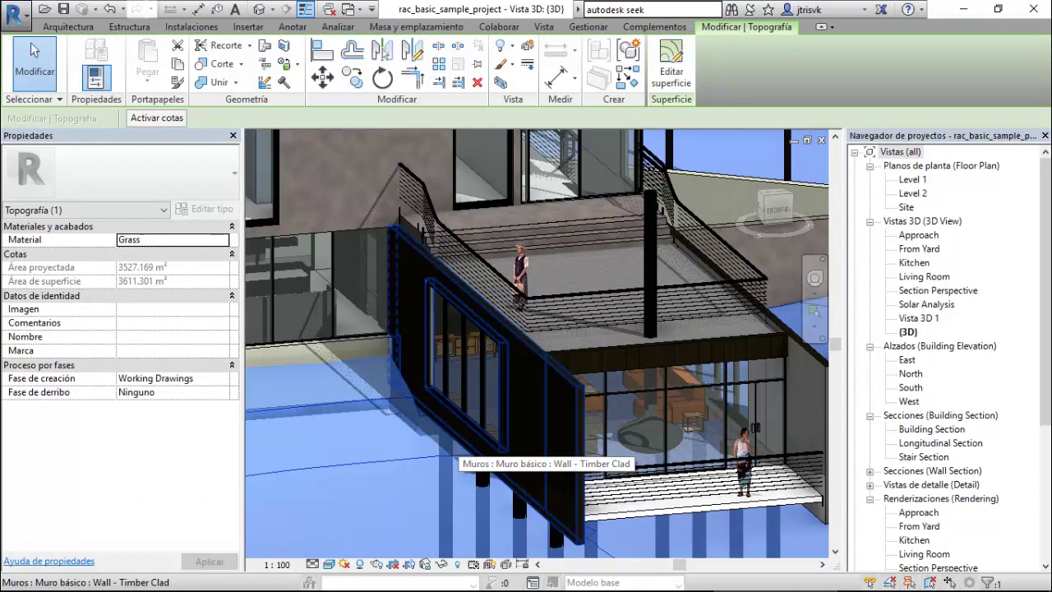
pyautogui.press('Escape')
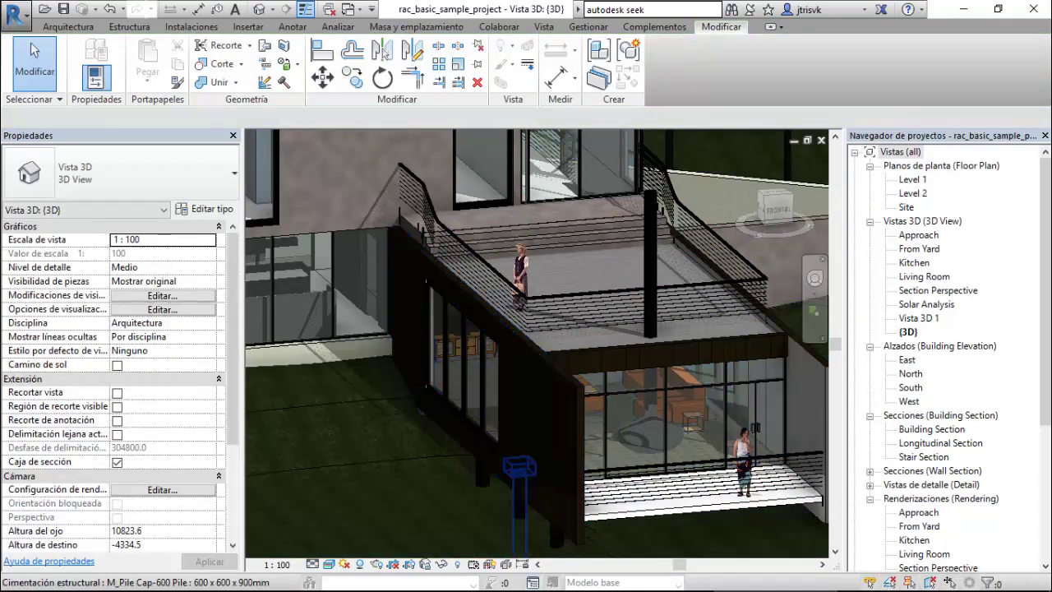
# Switch to Chrome, look through the "rpc revit people" search results and open ArchVision's RPC People page.
pyautogui.moveTo(526, 589)
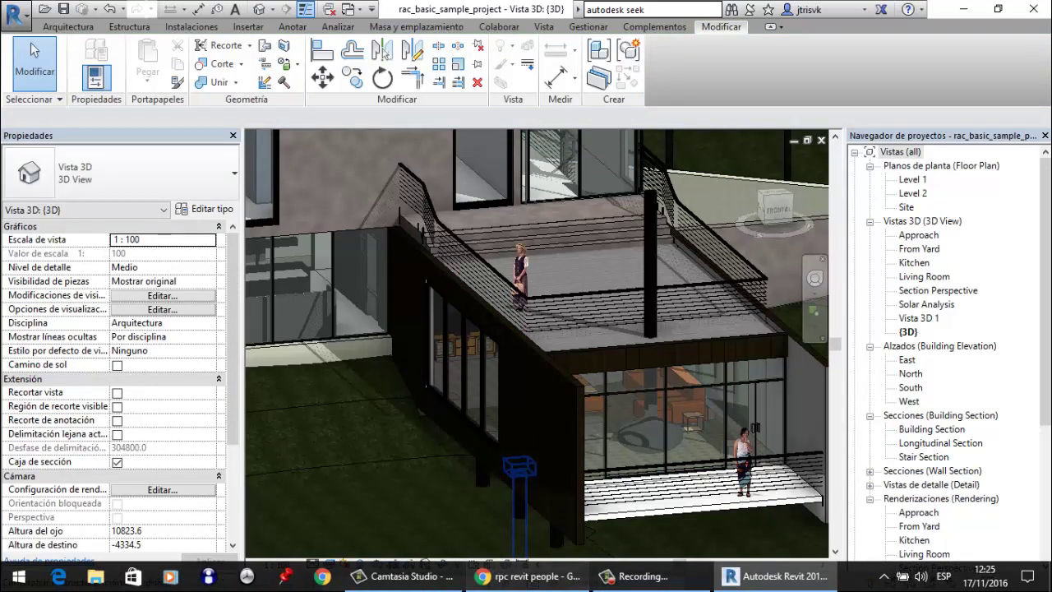
pyautogui.click(530, 576)
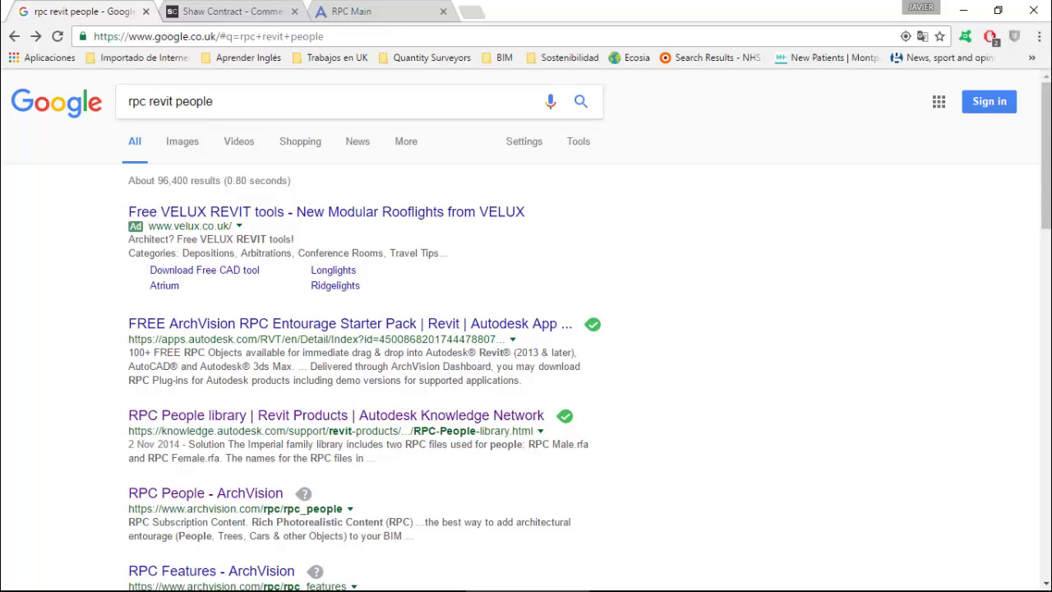
pyautogui.scroll(-1, 205, 338)
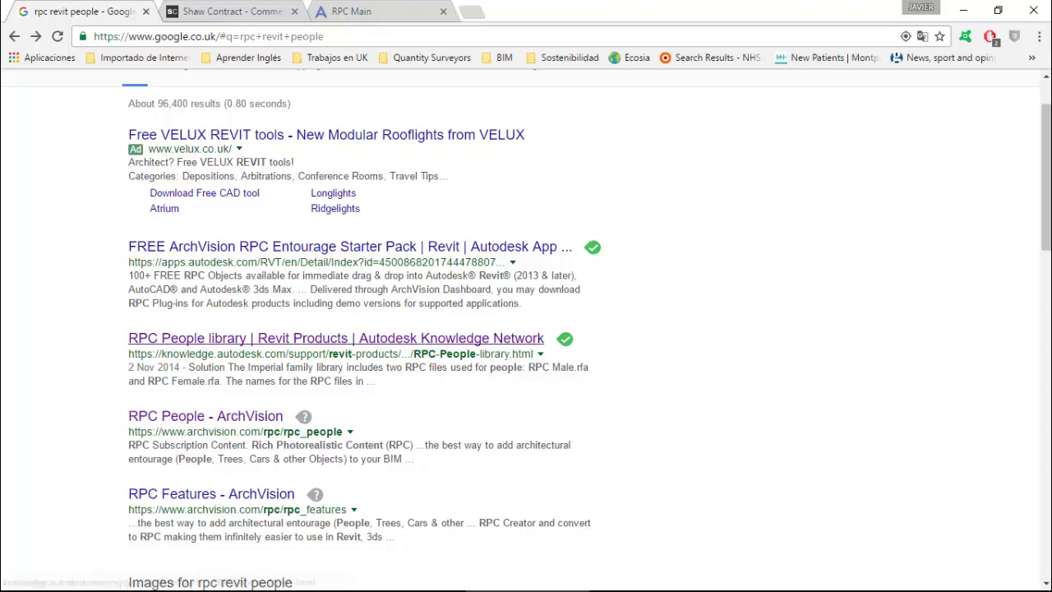
pyautogui.scroll(-1, 205, 337)
pyautogui.scroll(-3, 205, 338)
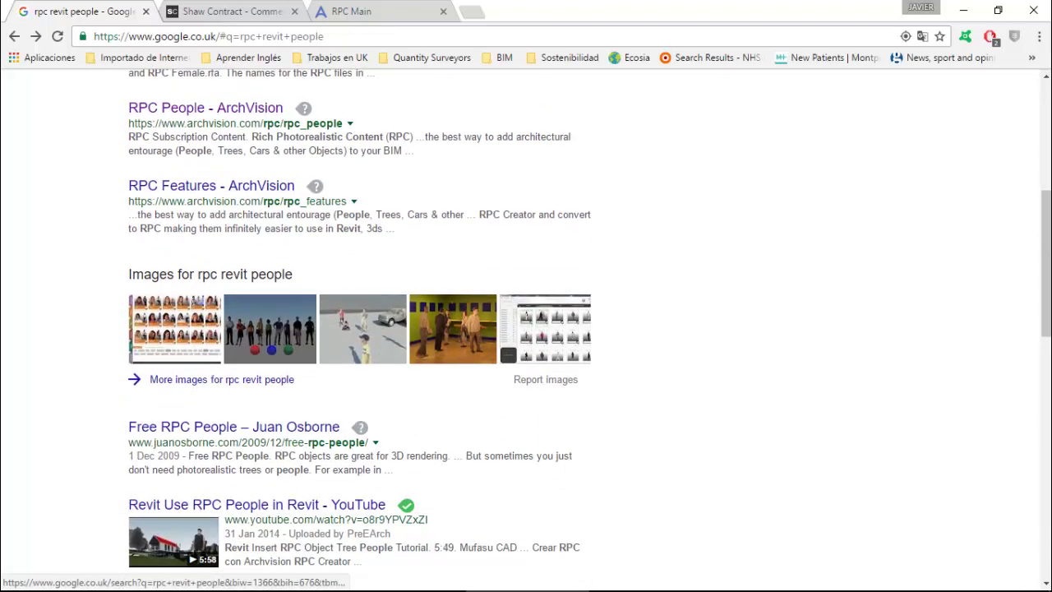
pyautogui.scroll(1, 205, 338)
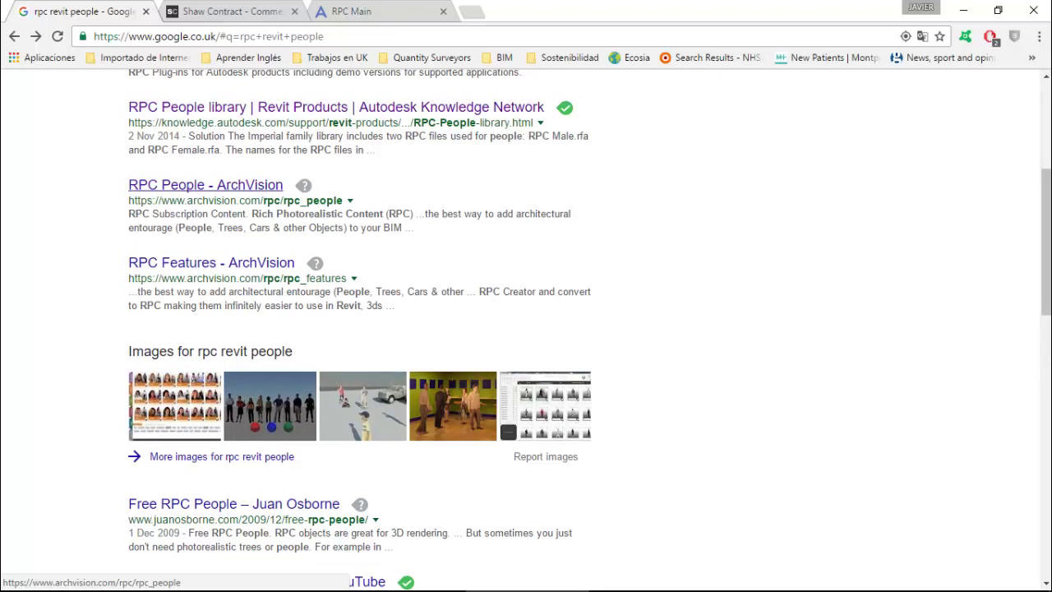
pyautogui.click(206, 185)
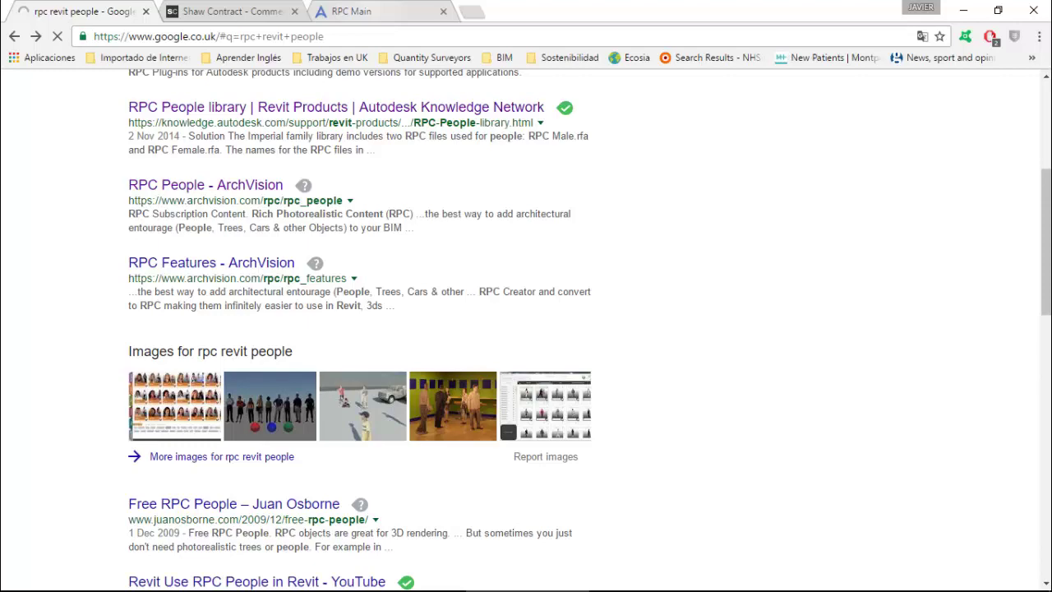
# Review ArchVision's RPC Main page, examining its workflow, additional content, Dashboard and RPC Creator sections.
pyautogui.click(352, 12)
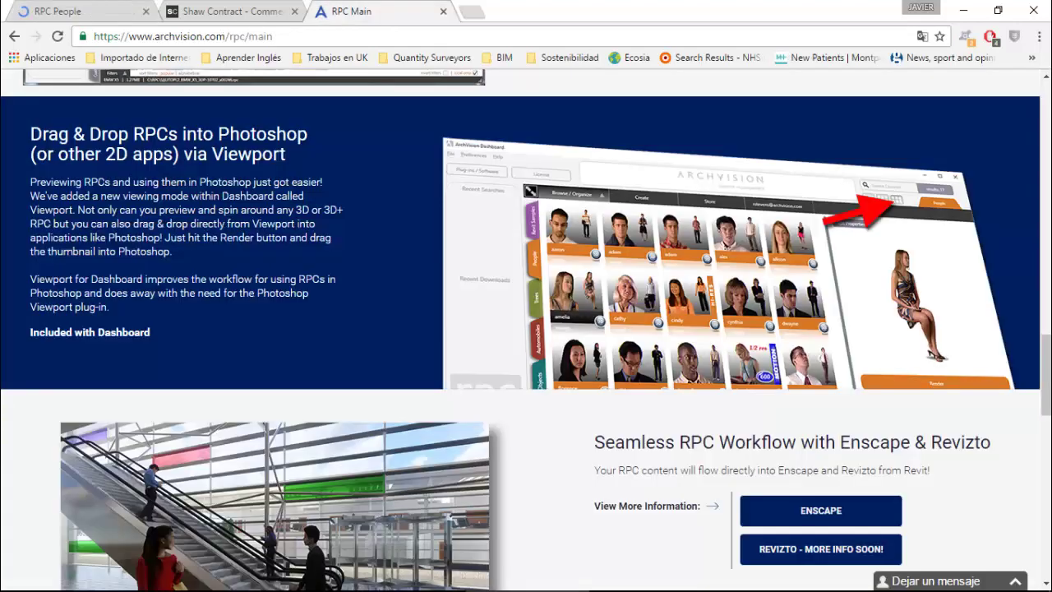
pyautogui.scroll(-6, 526, 329)
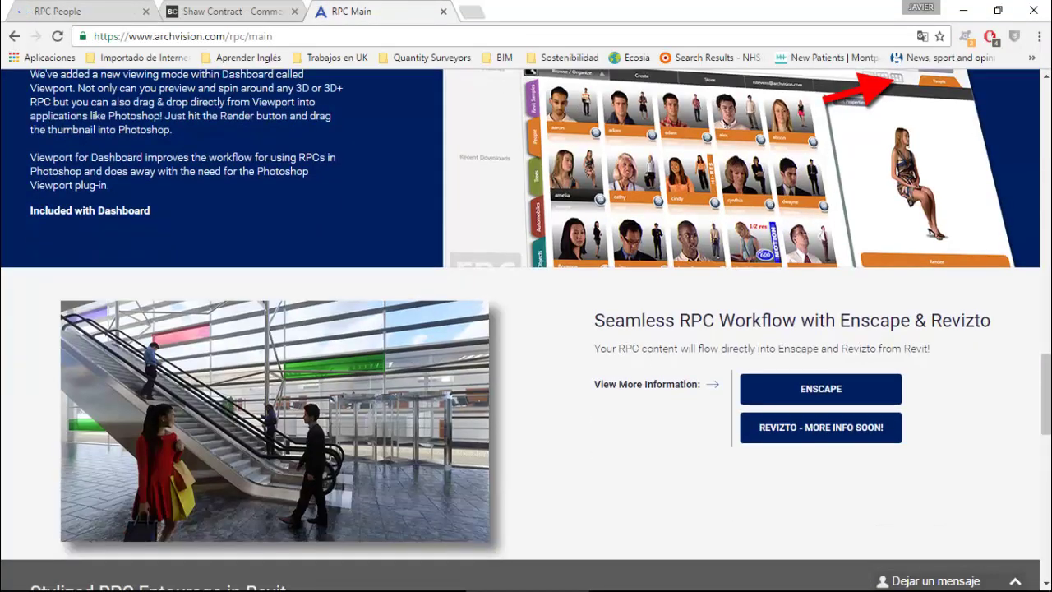
pyautogui.scroll(-3, 526, 328)
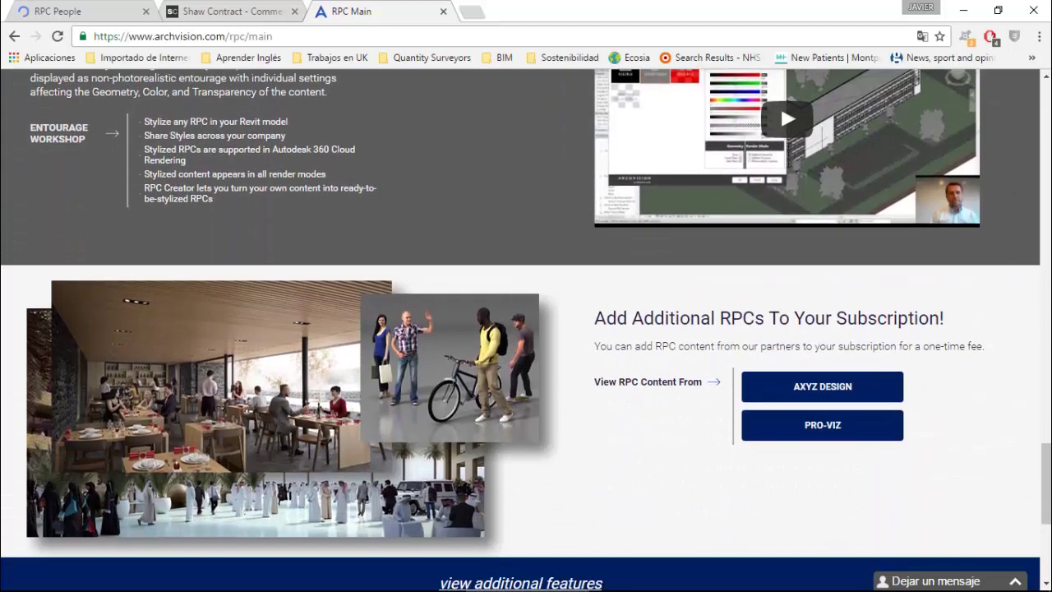
pyautogui.scroll(-2, 526, 329)
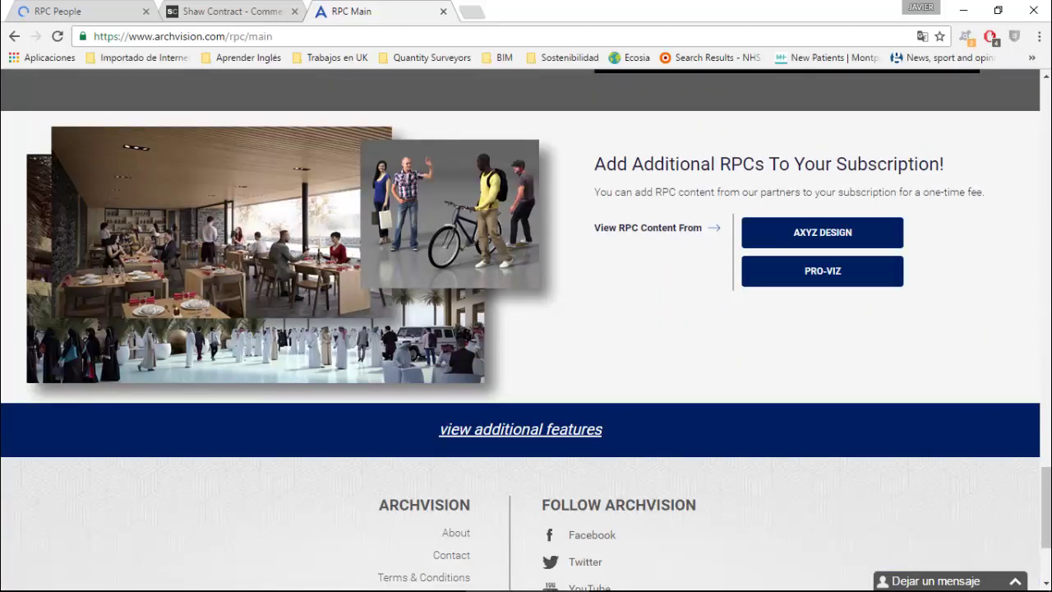
pyautogui.scroll(-1, 527, 329)
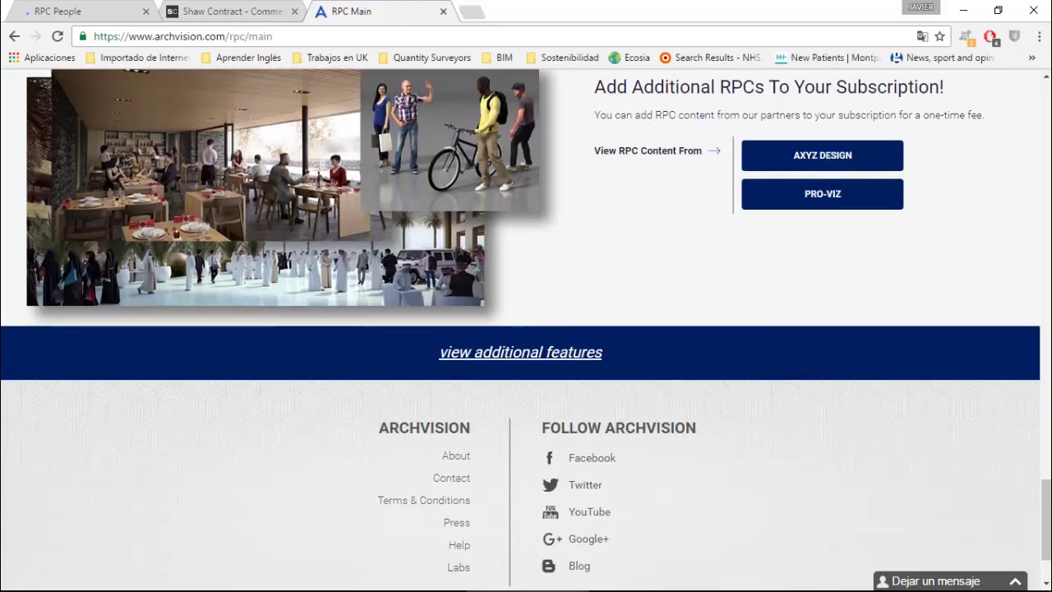
pyautogui.scroll(-1, 526, 329)
pyautogui.scroll(9, 526, 329)
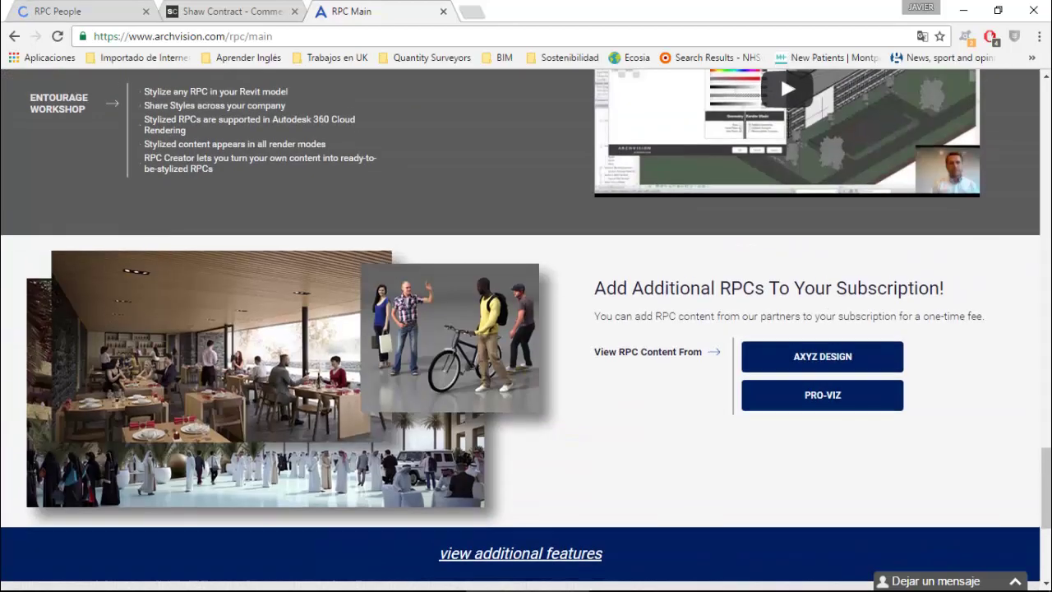
pyautogui.scroll(10, 526, 329)
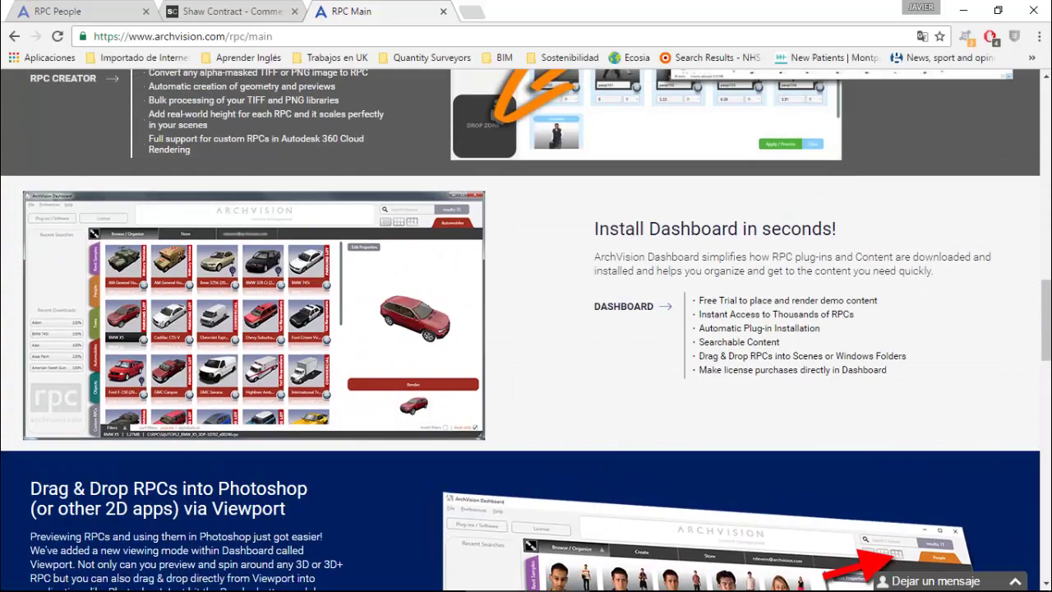
pyautogui.scroll(8, 526, 329)
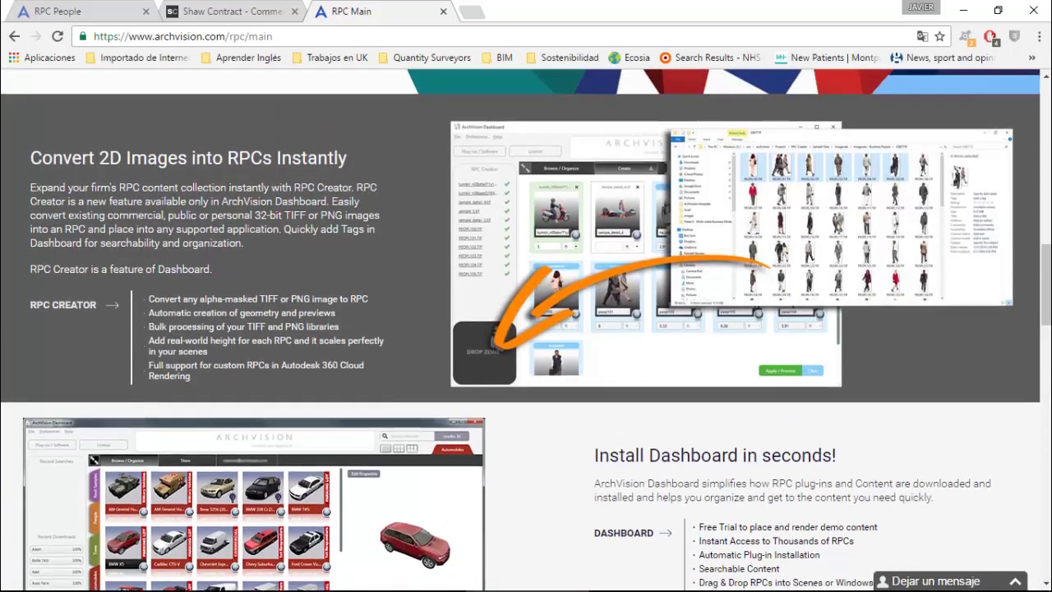
pyautogui.scroll(8, 526, 329)
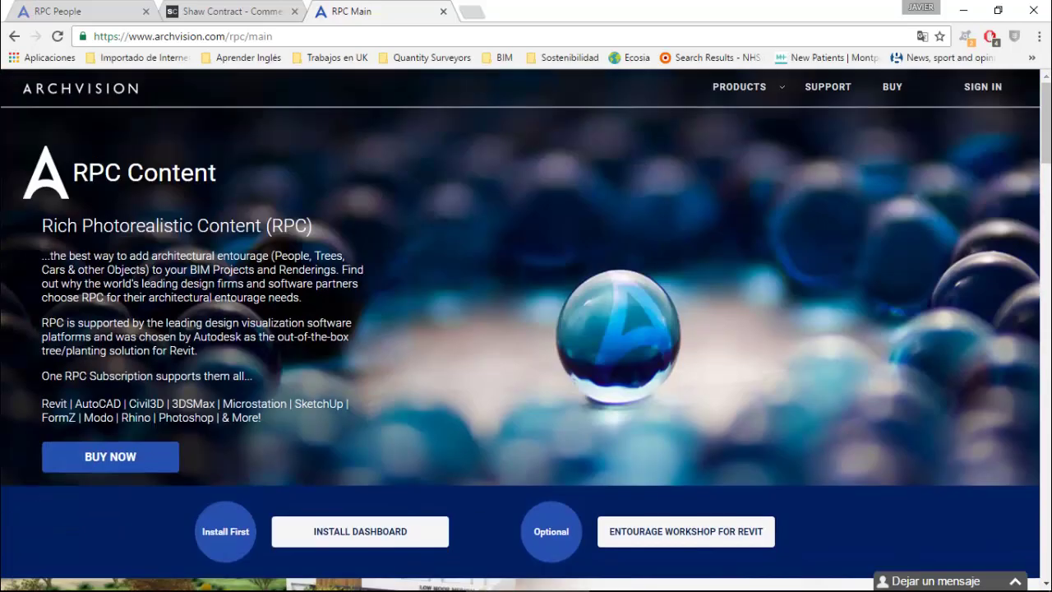
# View ArchVision's Detail Warehouse product page and check the RPC People subscription content page.
pyautogui.click(740, 87)
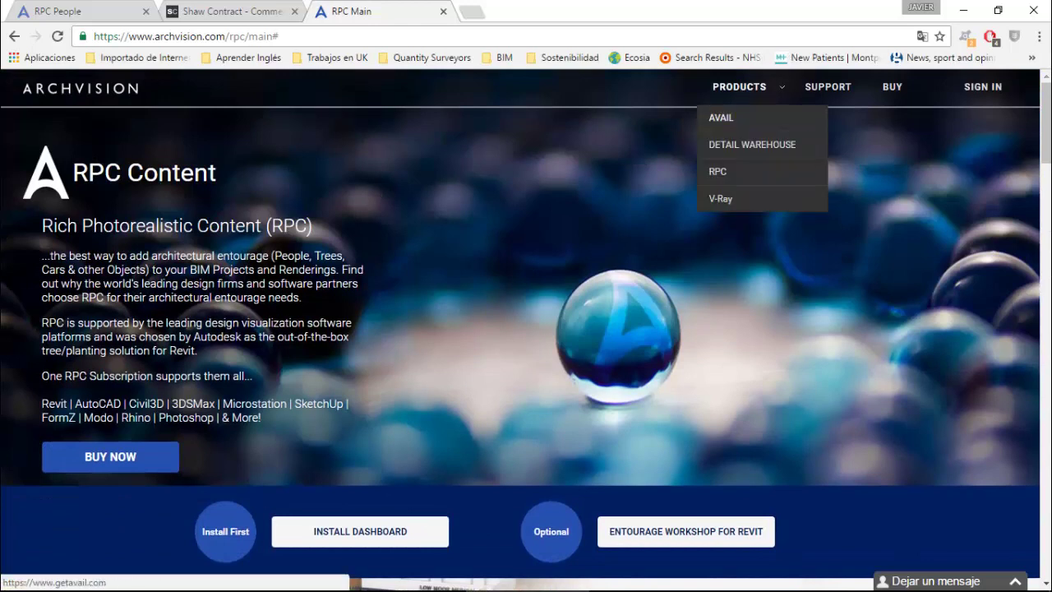
pyautogui.click(753, 145)
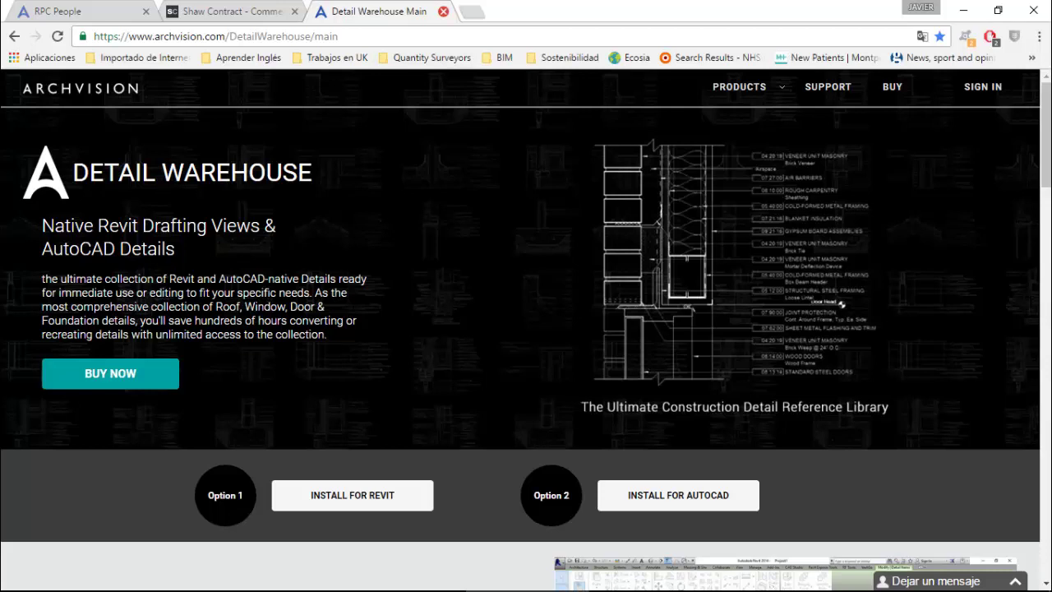
pyautogui.click(82, 12)
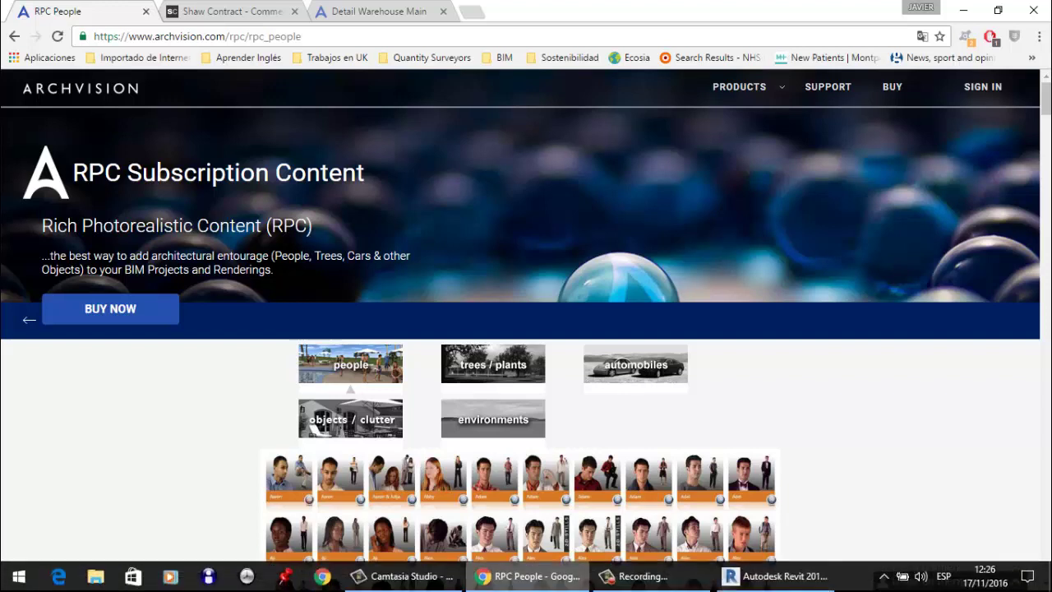
# Switch back to Revit and close the Design Options dialog without creating any option set.
pyautogui.moveTo(772, 576)
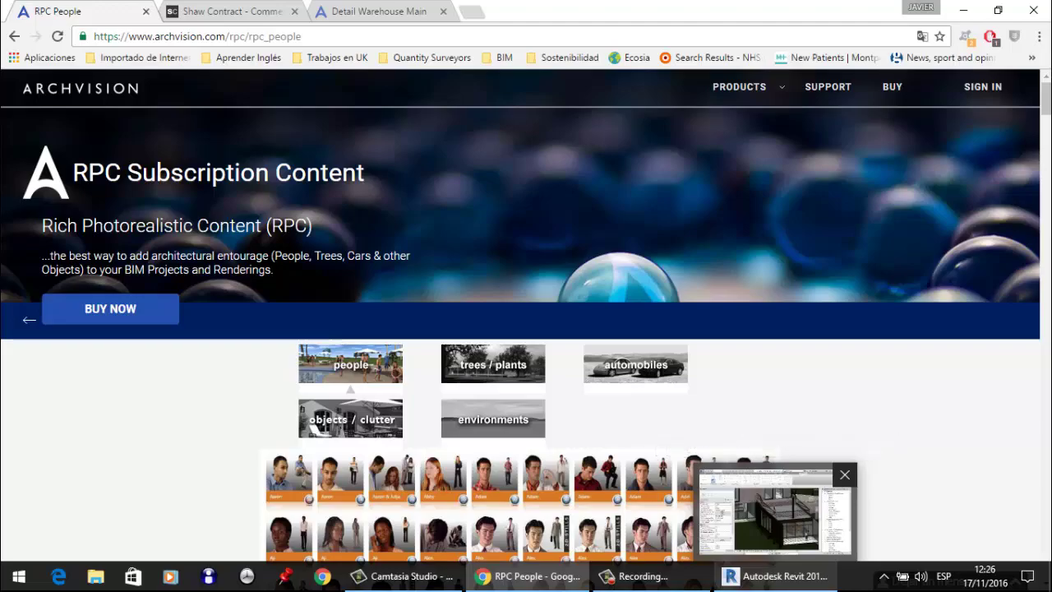
pyautogui.click(772, 514)
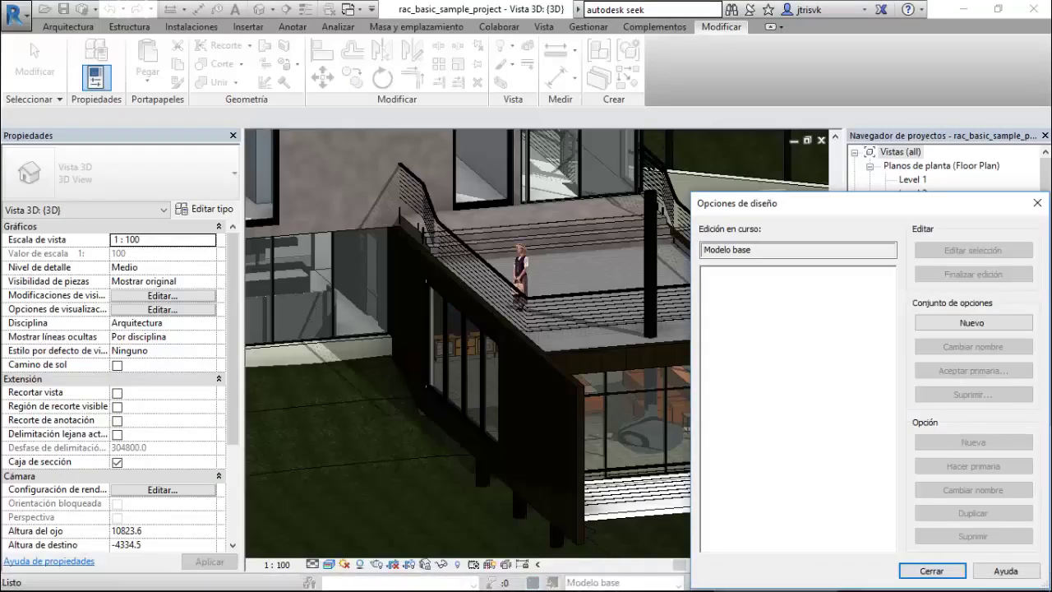
pyautogui.click(1038, 203)
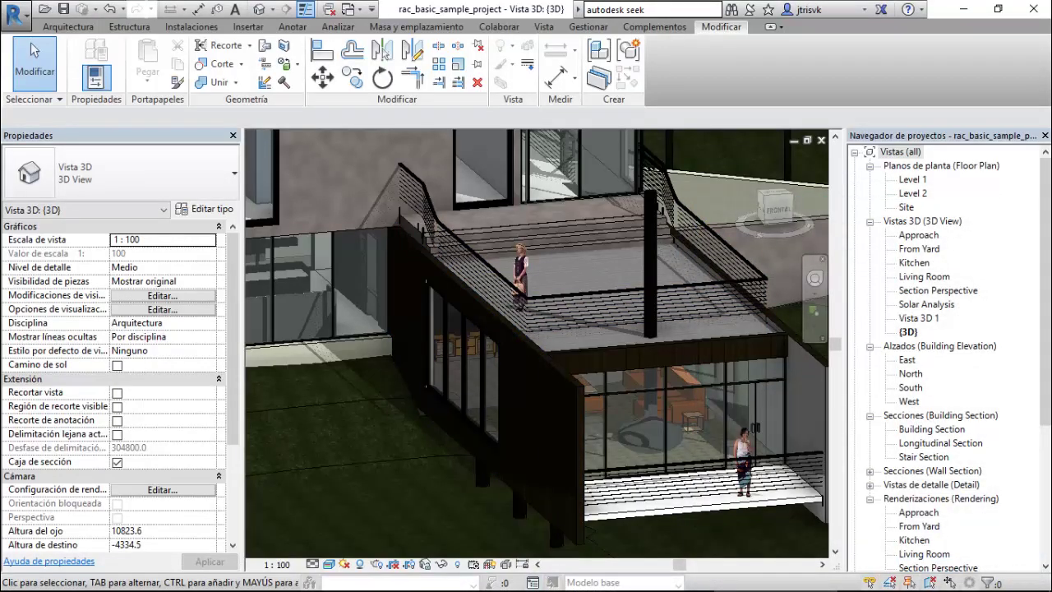
# Set the 3D view's visual style to Shaded (Sombreado).
pyautogui.scroll(-1, 444, 296)
pyautogui.scroll(-1, 443, 296)
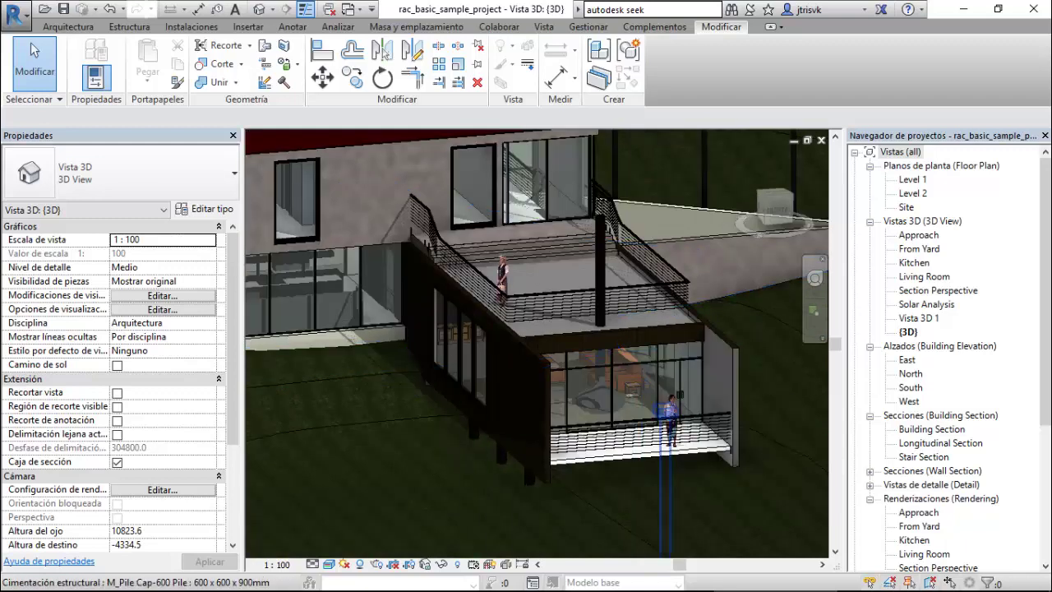
pyautogui.click(329, 564)
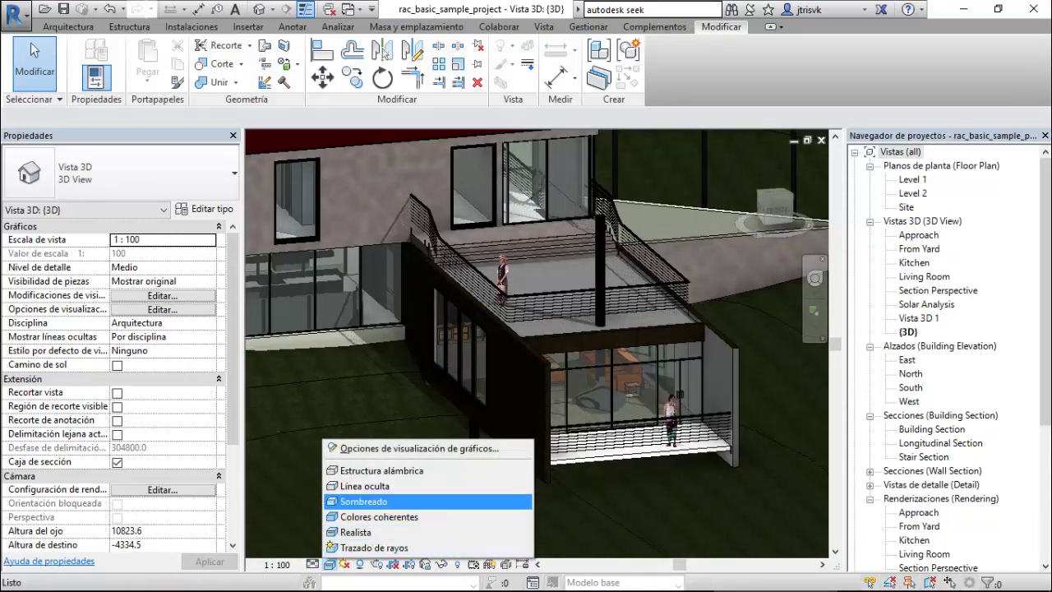
pyautogui.click(363, 502)
# Open the RPC Tree - Deciduous family of the Lombardy Poplar beside the house for editing and select its tree element.
pyautogui.scroll(-3, 659, 501)
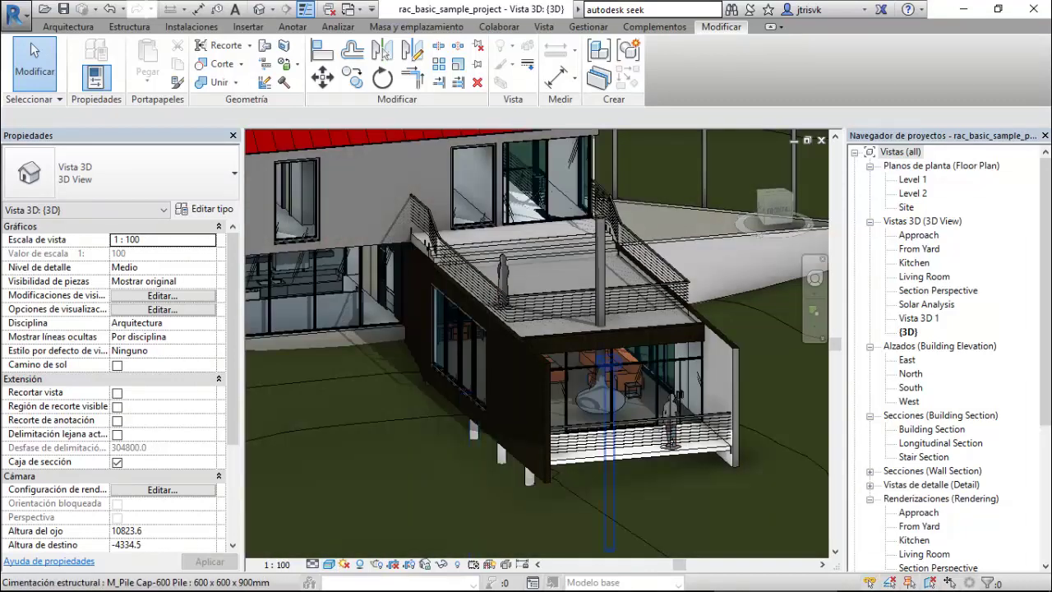
pyautogui.scroll(-3, 661, 494)
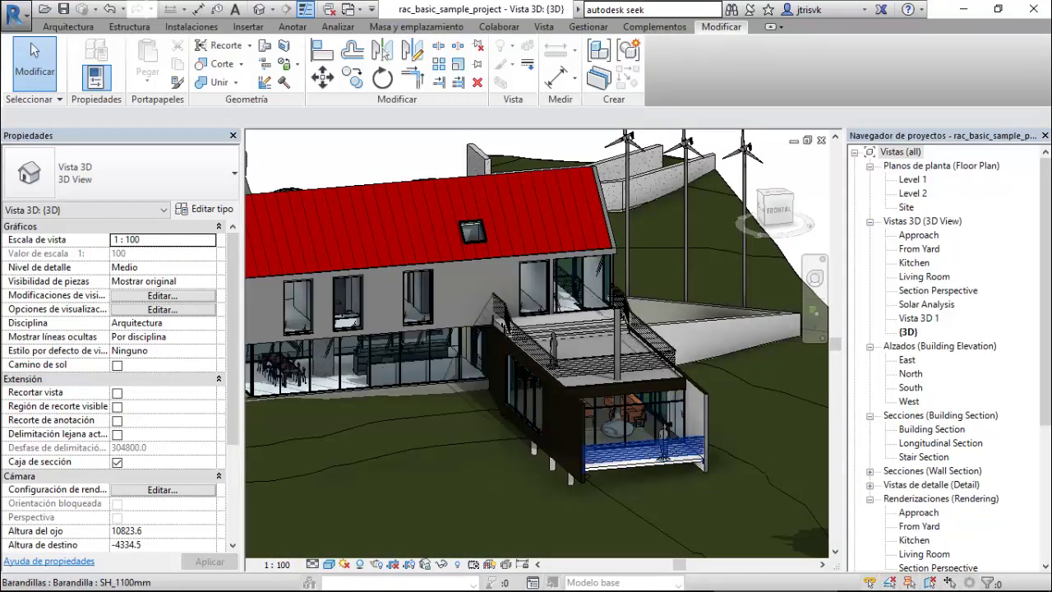
pyautogui.scroll(-1, 658, 424)
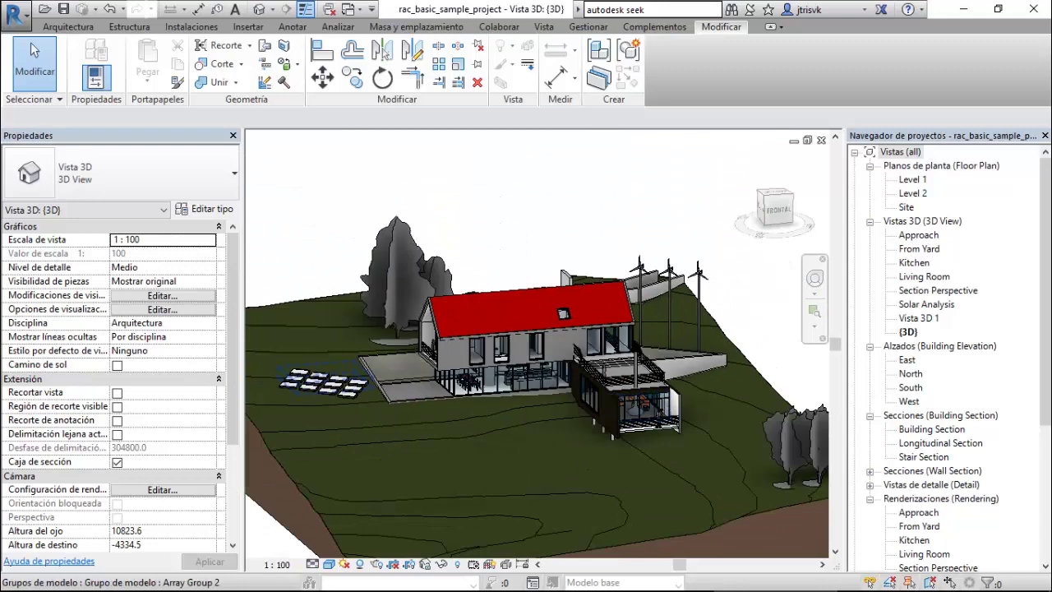
pyautogui.scroll(2, 360, 335)
pyautogui.scroll(2, 486, 232)
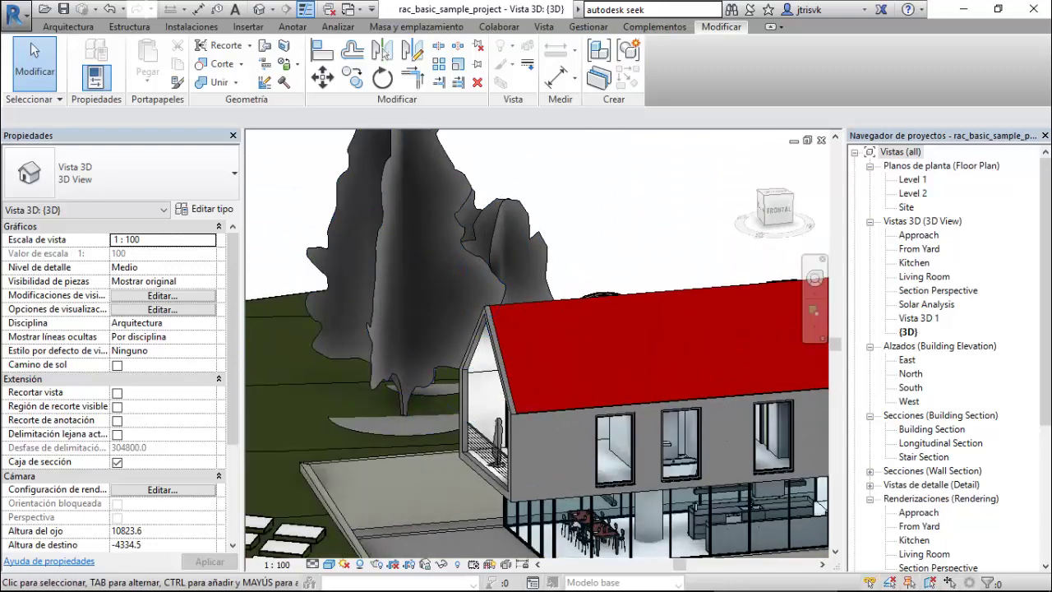
pyautogui.click(403, 416)
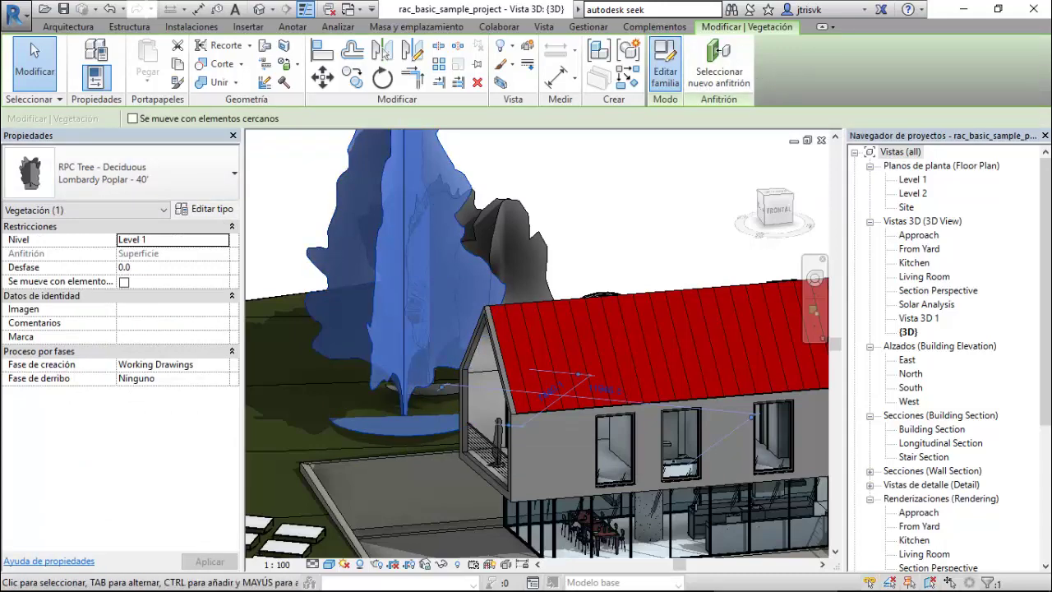
pyautogui.click(665, 66)
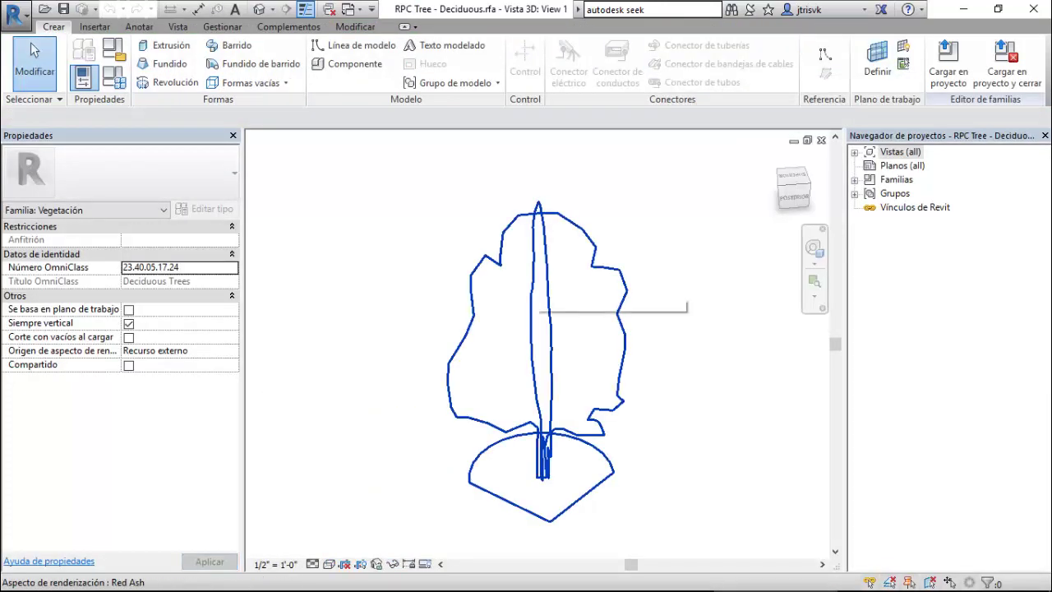
pyautogui.click(534, 285)
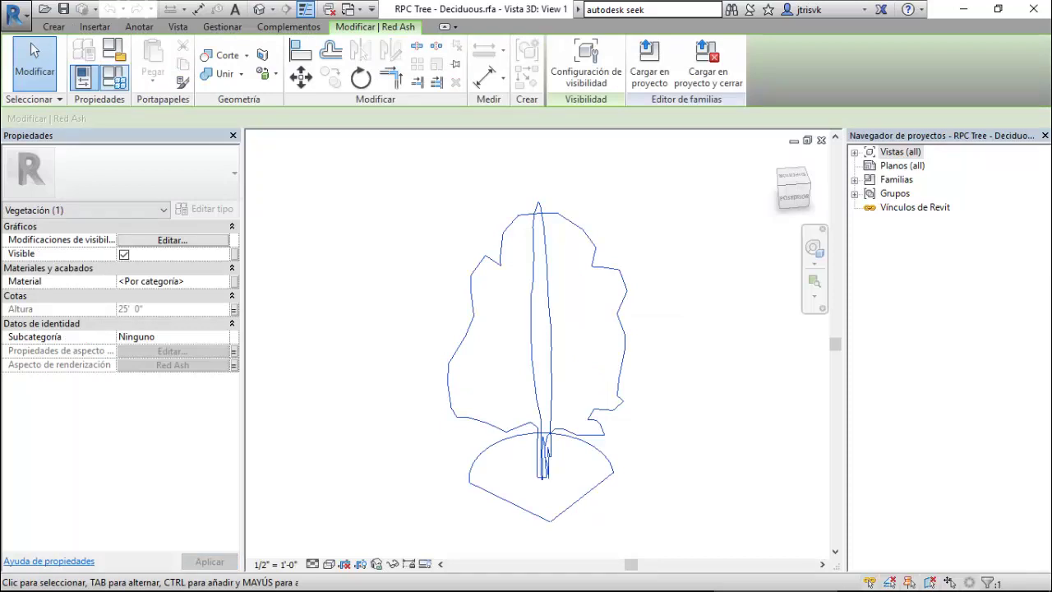
# Check the deciduous tree family's types without changing them and close the family.
pyautogui.click(115, 77)
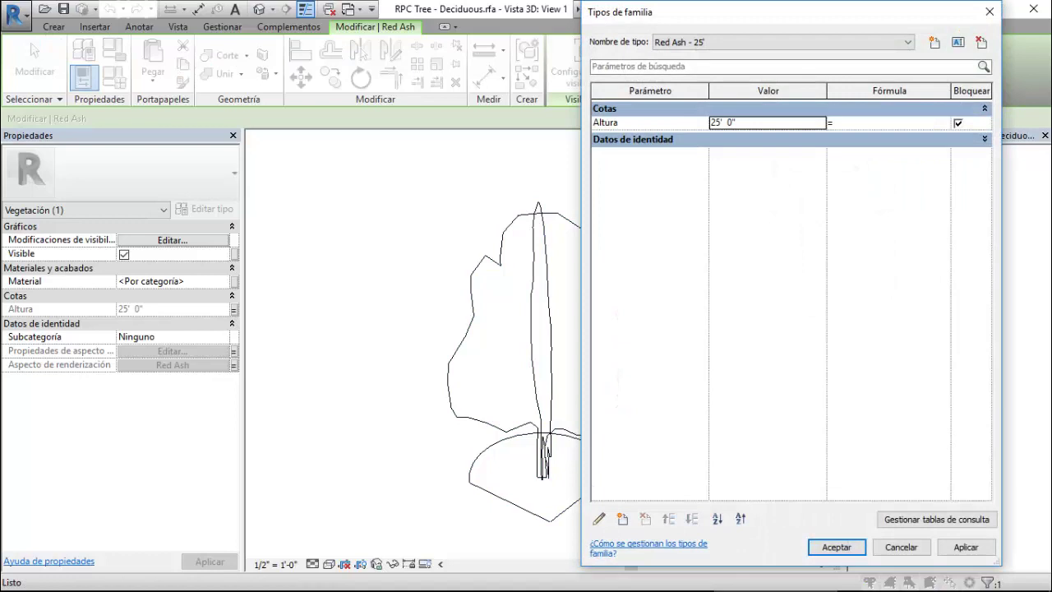
pyautogui.click(901, 547)
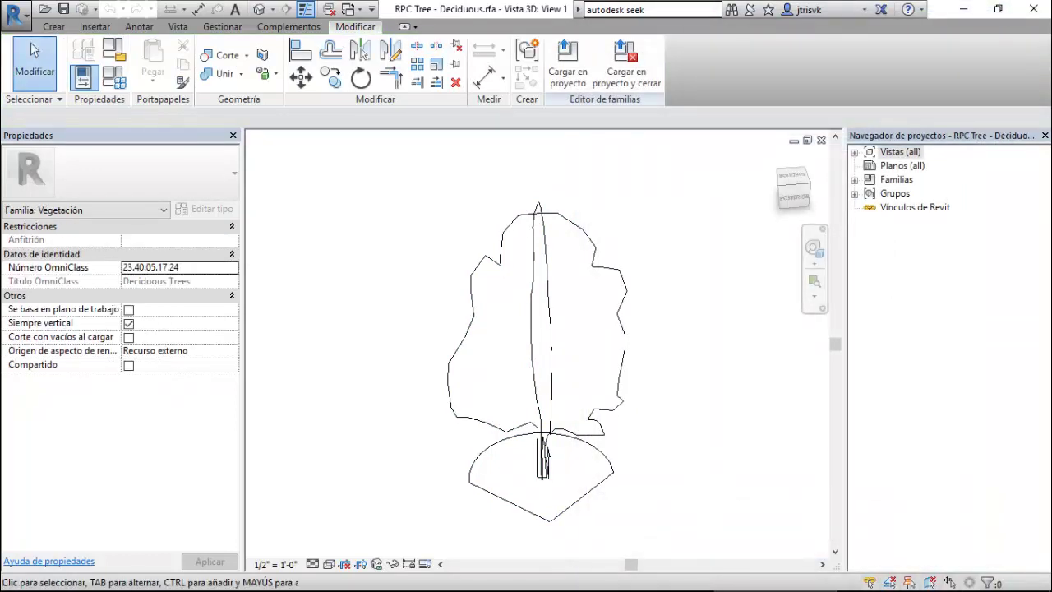
pyautogui.click(822, 141)
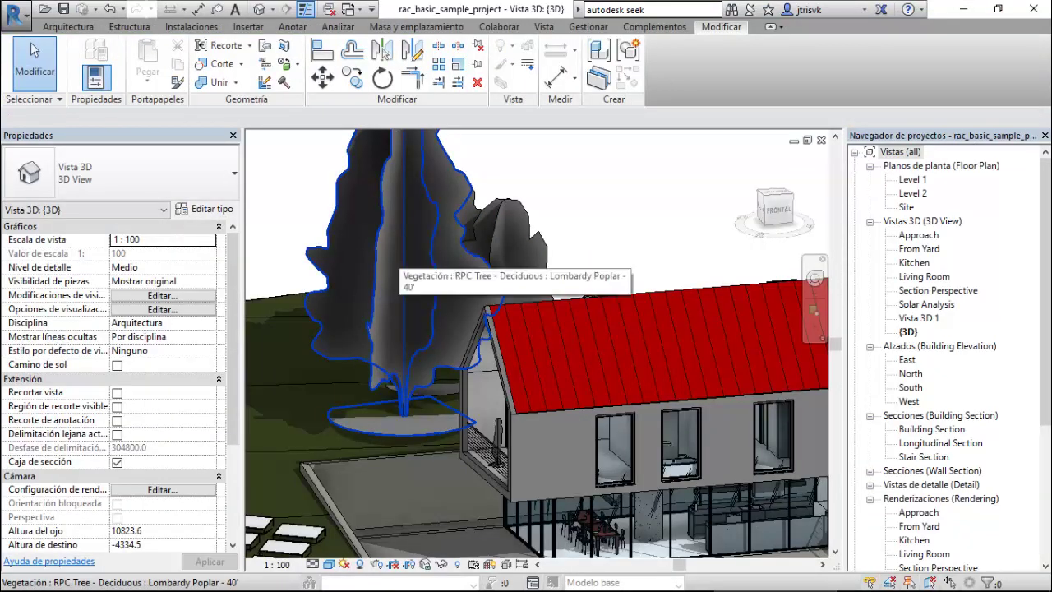
# Inspect the render appearance properties and view directions of the Lombardy Poplar - 40' type without changing them.
pyautogui.click(398, 261)
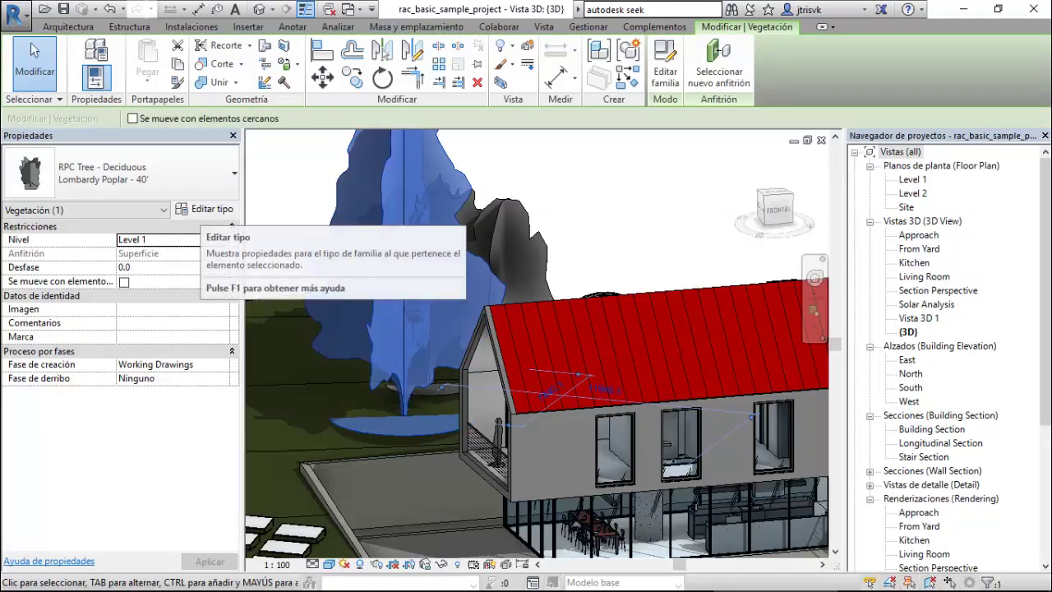
pyautogui.click(203, 208)
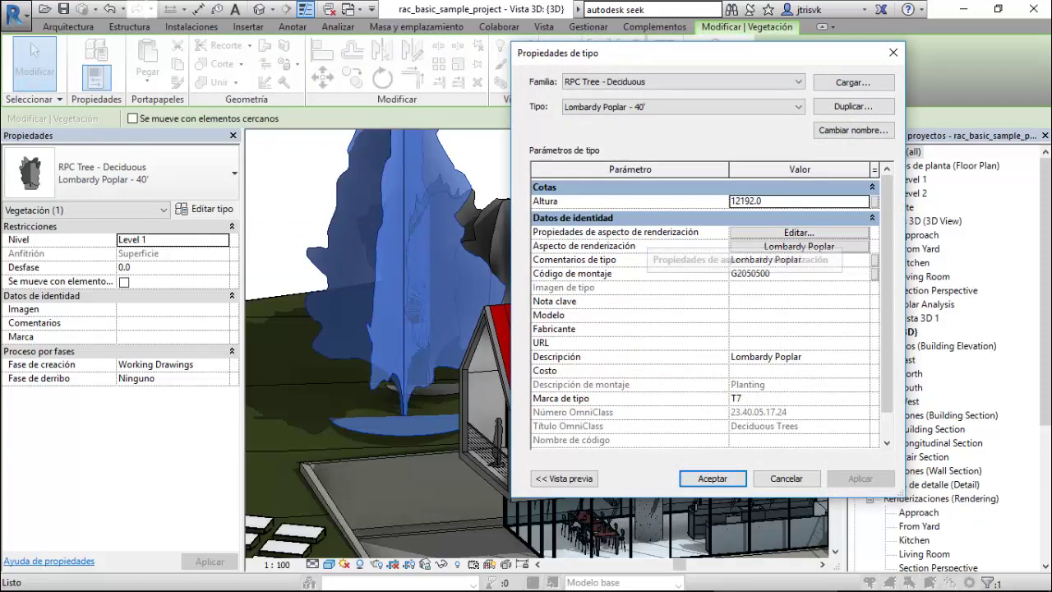
pyautogui.click(799, 232)
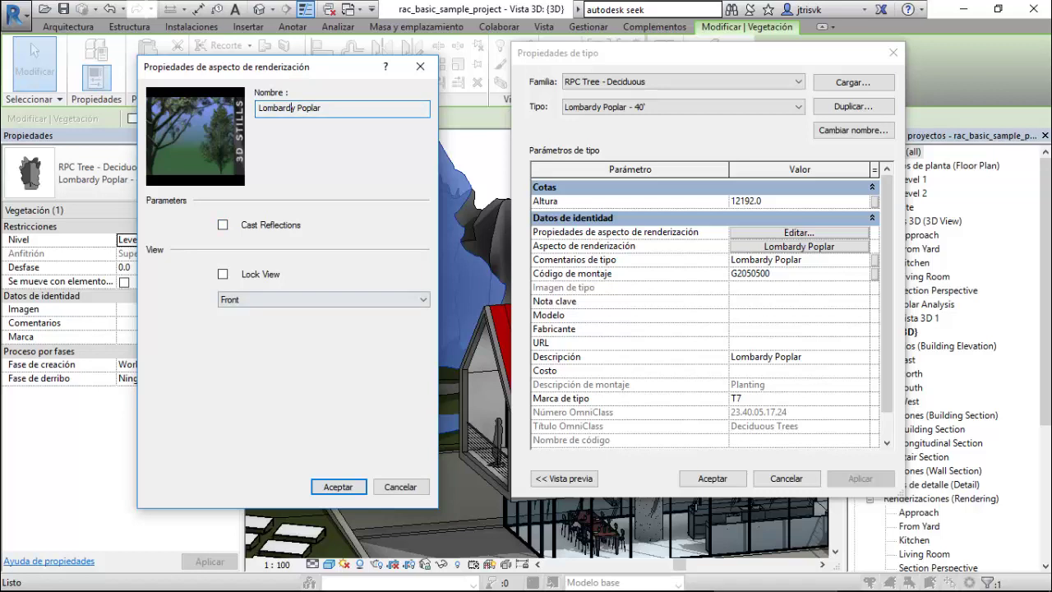
pyautogui.click(324, 299)
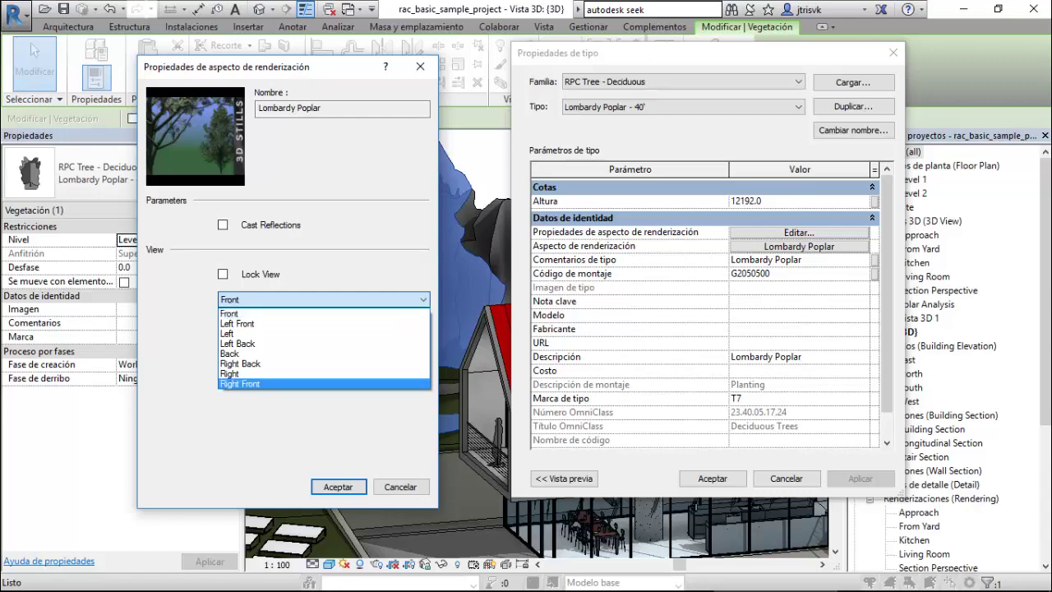
pyautogui.click(401, 487)
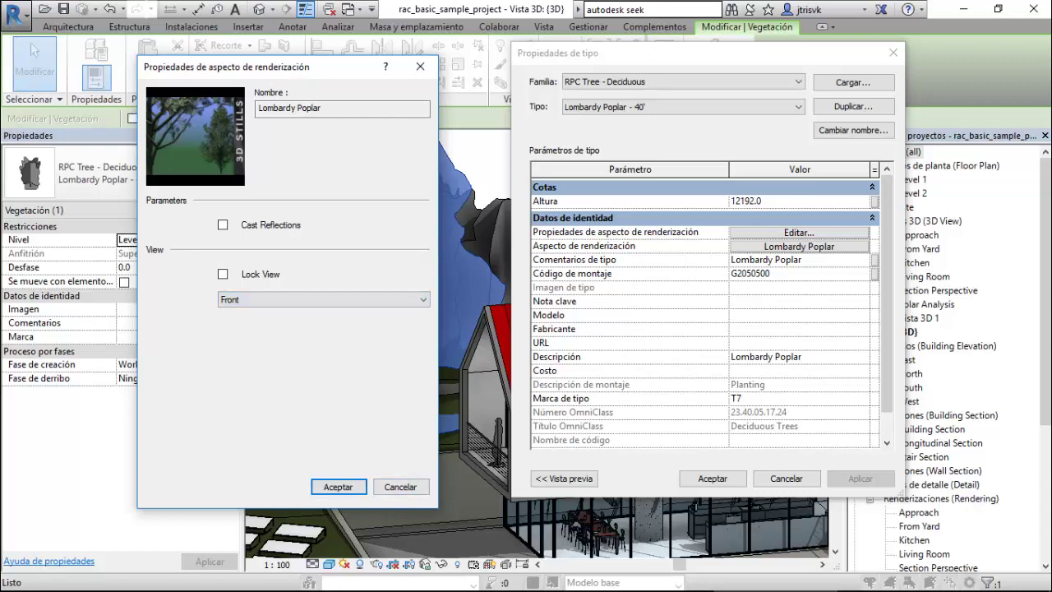
pyautogui.click(400, 487)
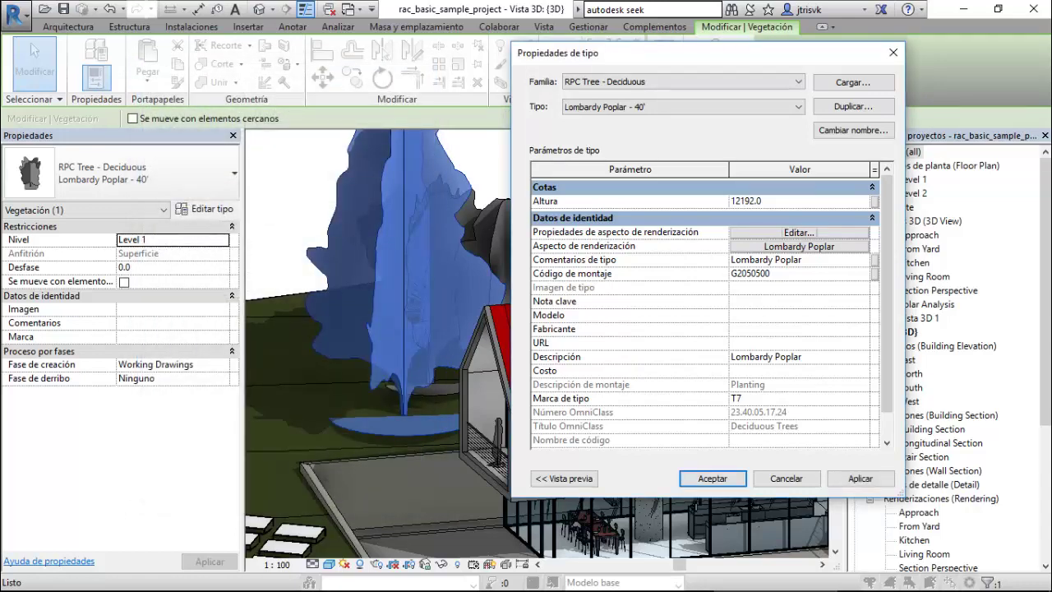
# Browse the Trees [General] render appearances and assign Black Oak [Fall] to the Lombardy Poplar type.
pyautogui.click(799, 246)
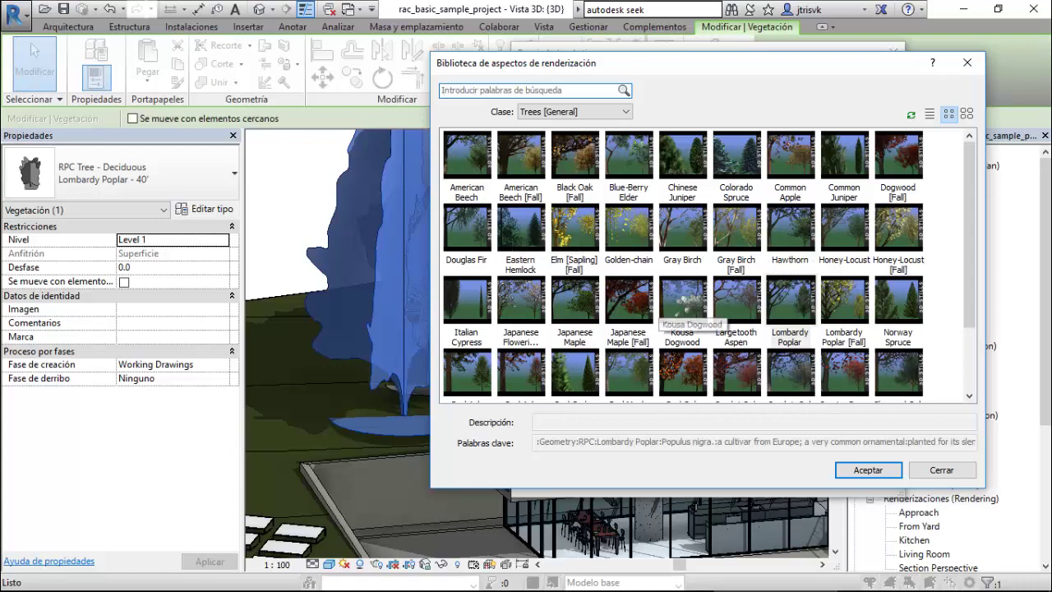
pyautogui.scroll(-1, 789, 287)
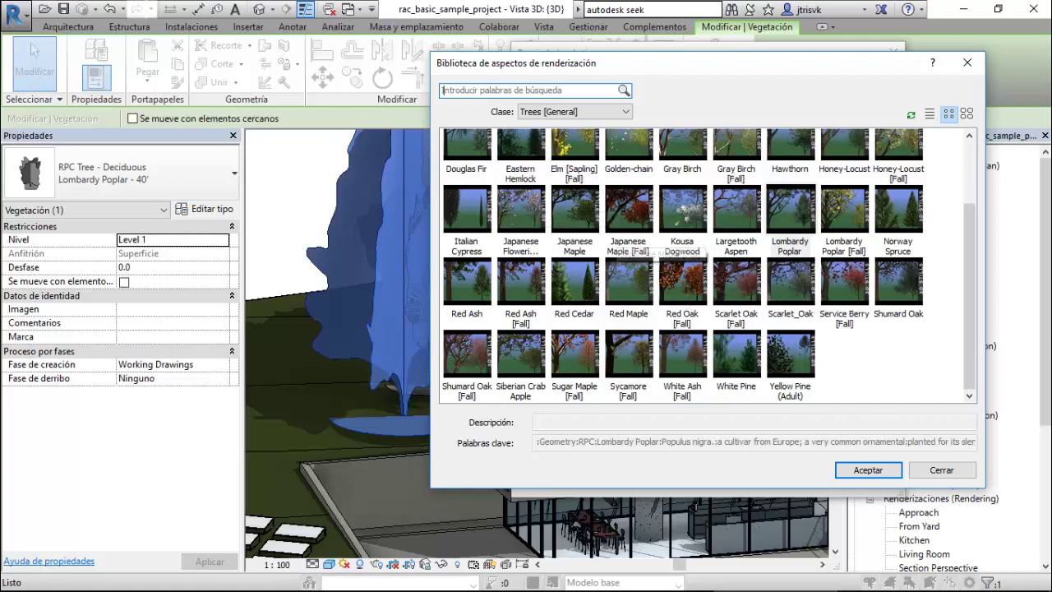
pyautogui.scroll(1, 654, 244)
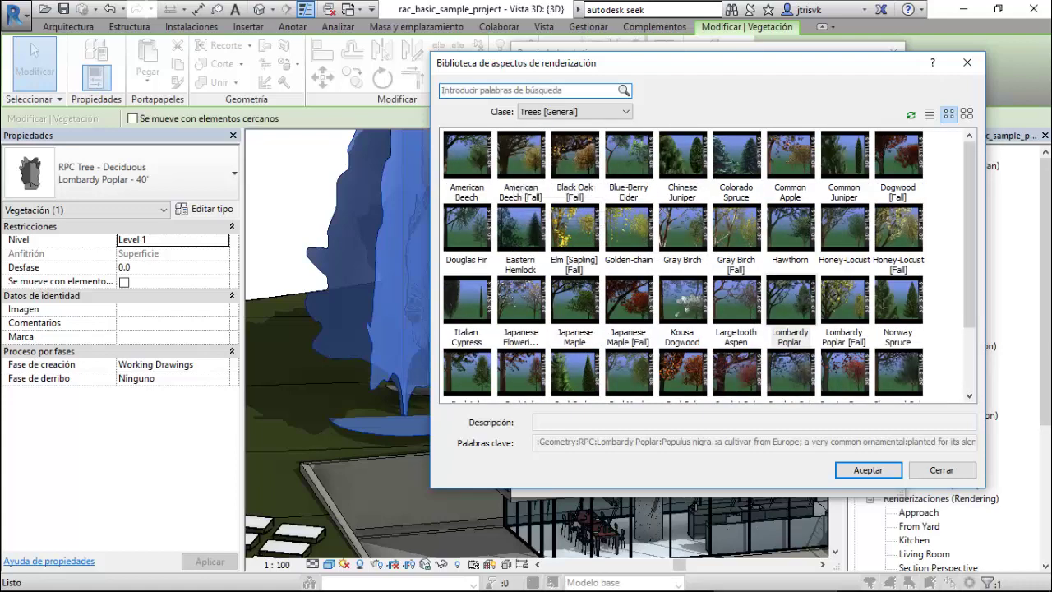
pyautogui.click(562, 157)
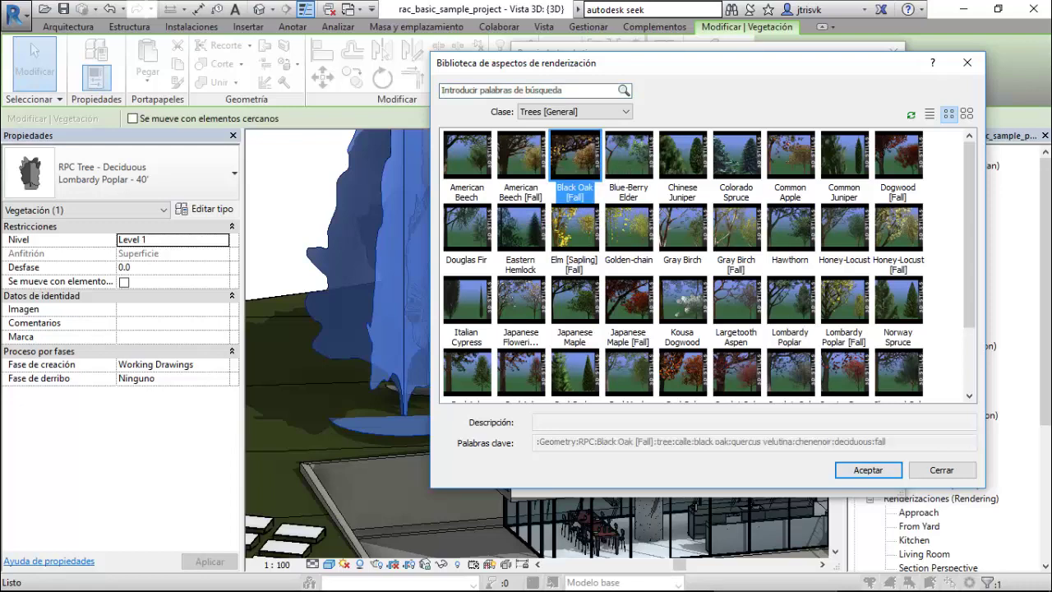
pyautogui.click(868, 470)
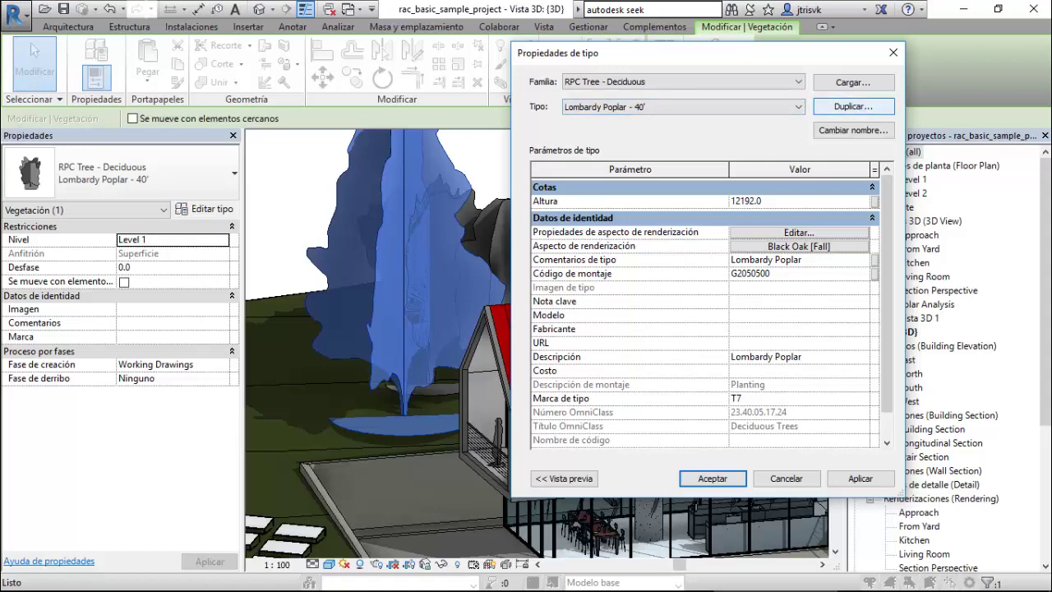
# Set the Lombardy Poplar type's render appearance to Lombardy Poplar [Fall].
pyautogui.click(799, 247)
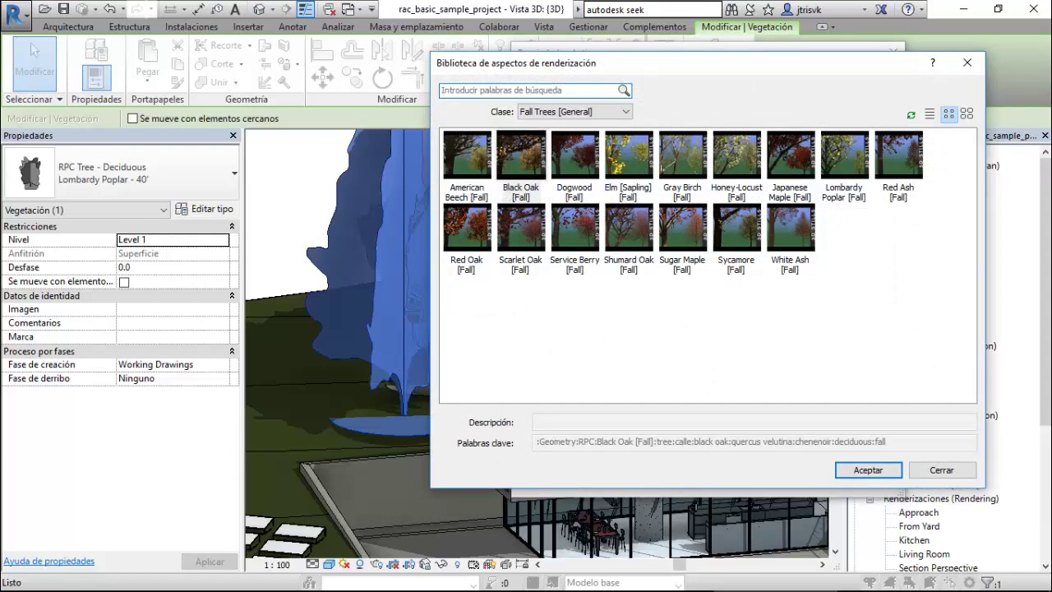
pyautogui.click(851, 164)
pyautogui.click(868, 469)
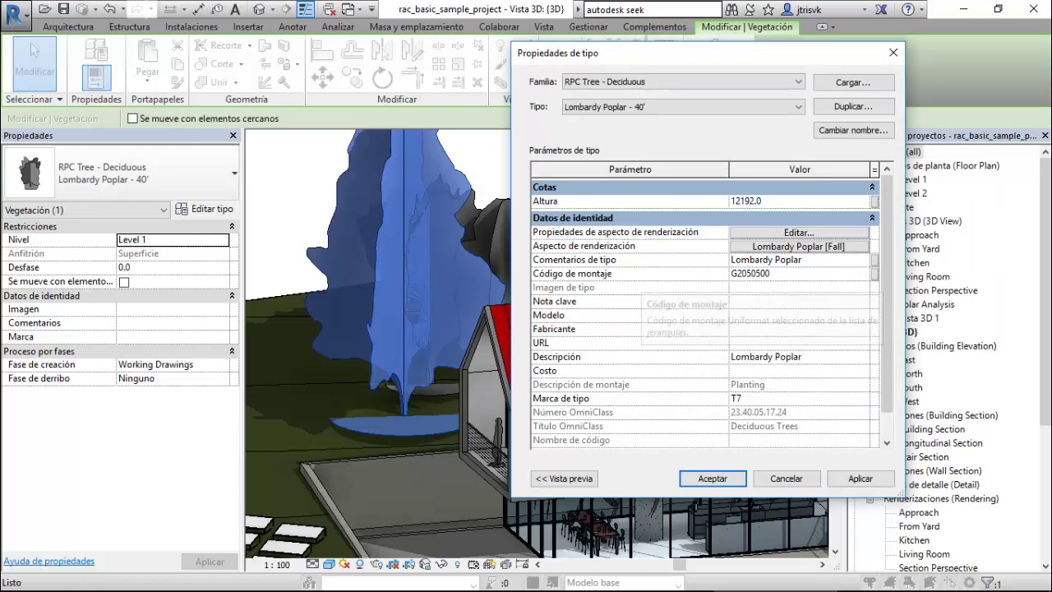
# Set the Lombardy Poplar type's height (Altura) to 11192.0, accept the type properties and deselect the tree.
pyautogui.scroll(-1, 649, 378)
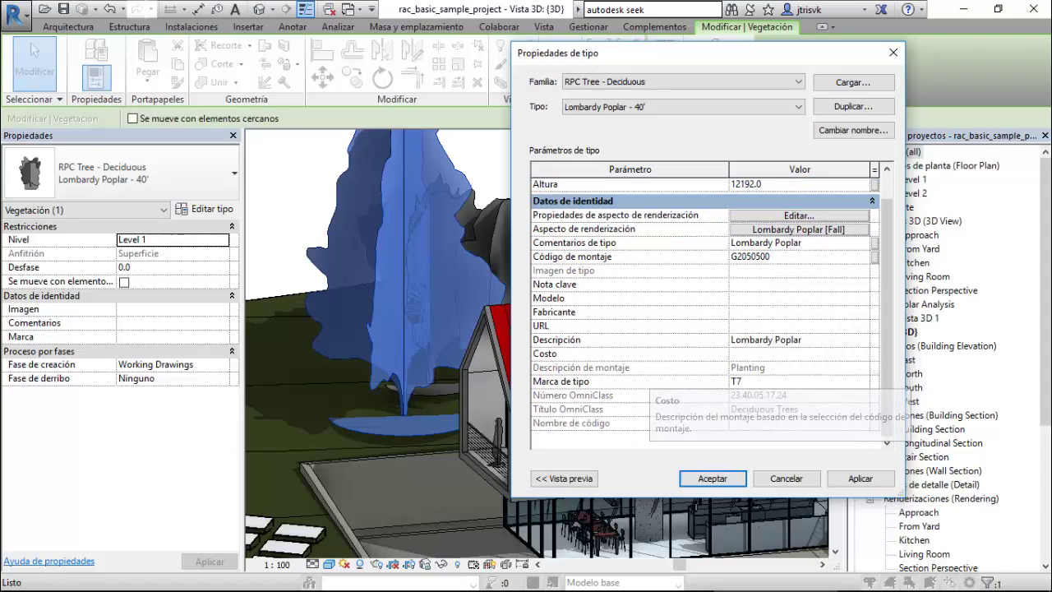
pyautogui.click(764, 185)
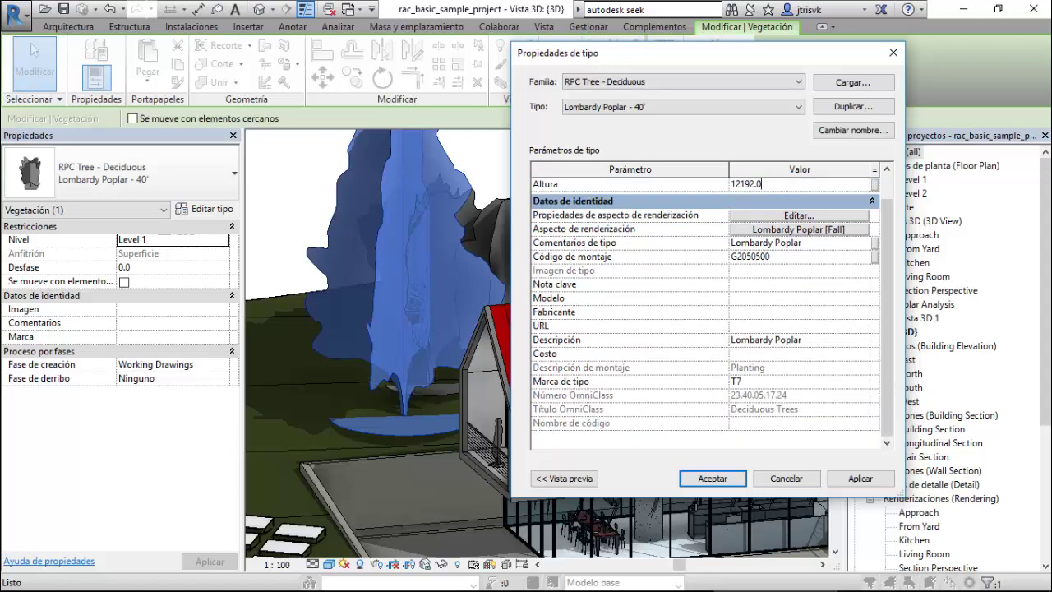
pyautogui.doubleClick(756, 185)
pyautogui.moveTo(742, 185); pyautogui.dragTo(730, 185)
pyautogui.write('1')
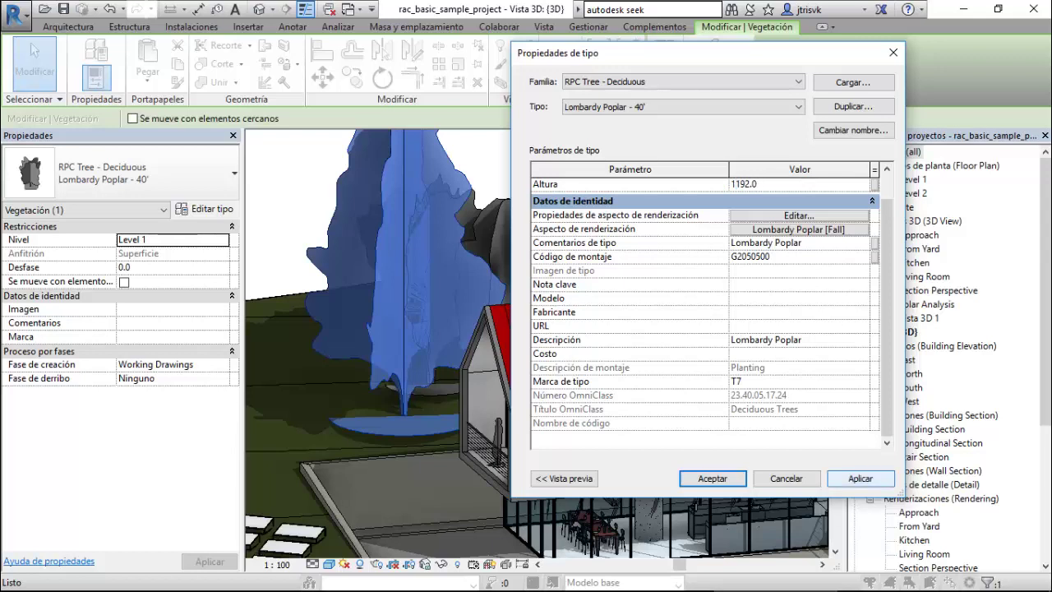
pyautogui.click(861, 479)
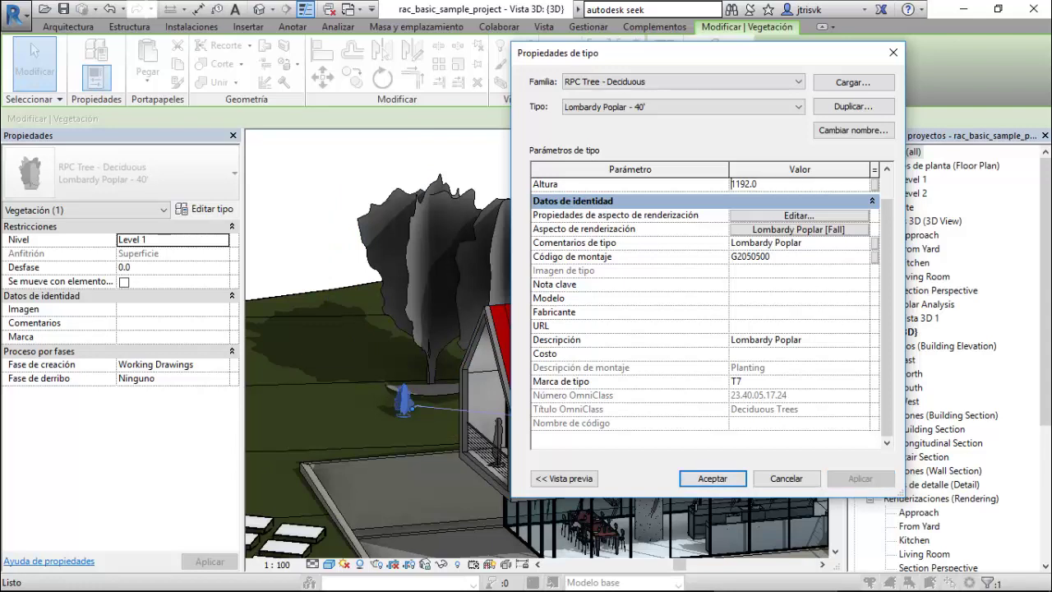
pyautogui.write('1')
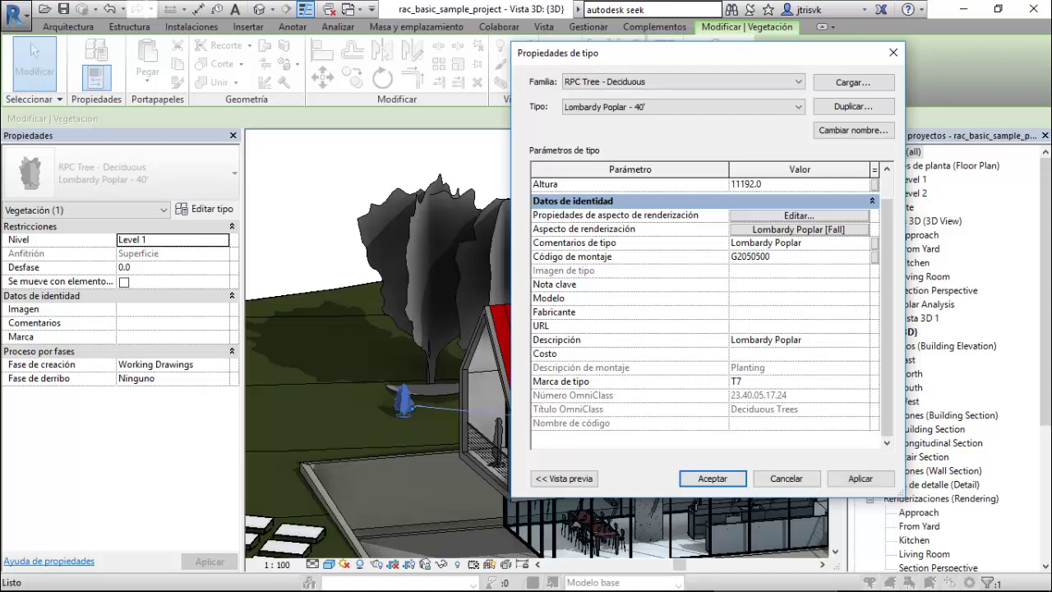
pyautogui.click(861, 478)
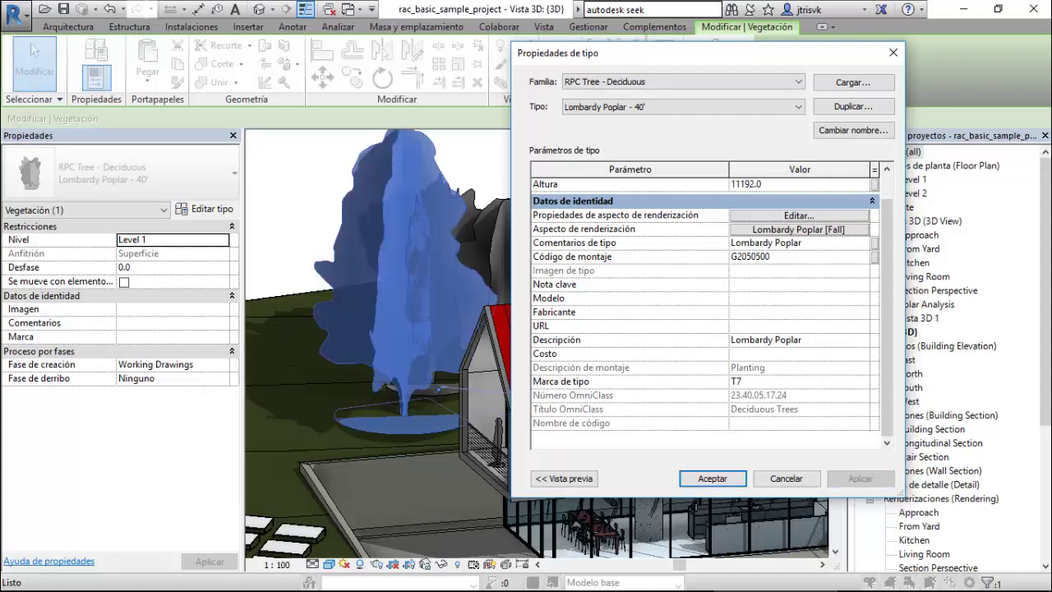
pyautogui.click(712, 478)
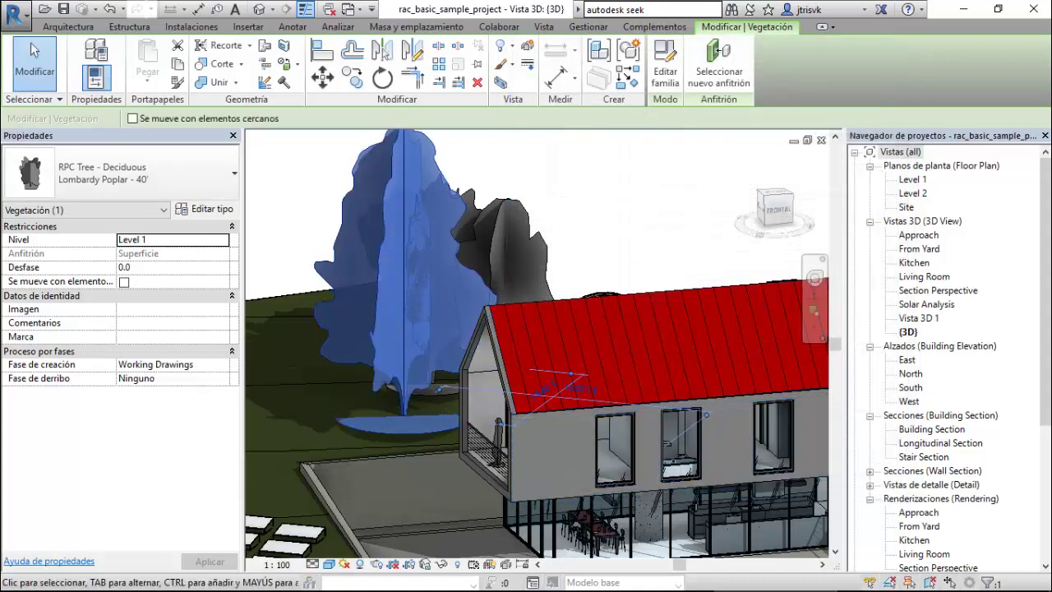
pyautogui.press('Escape')
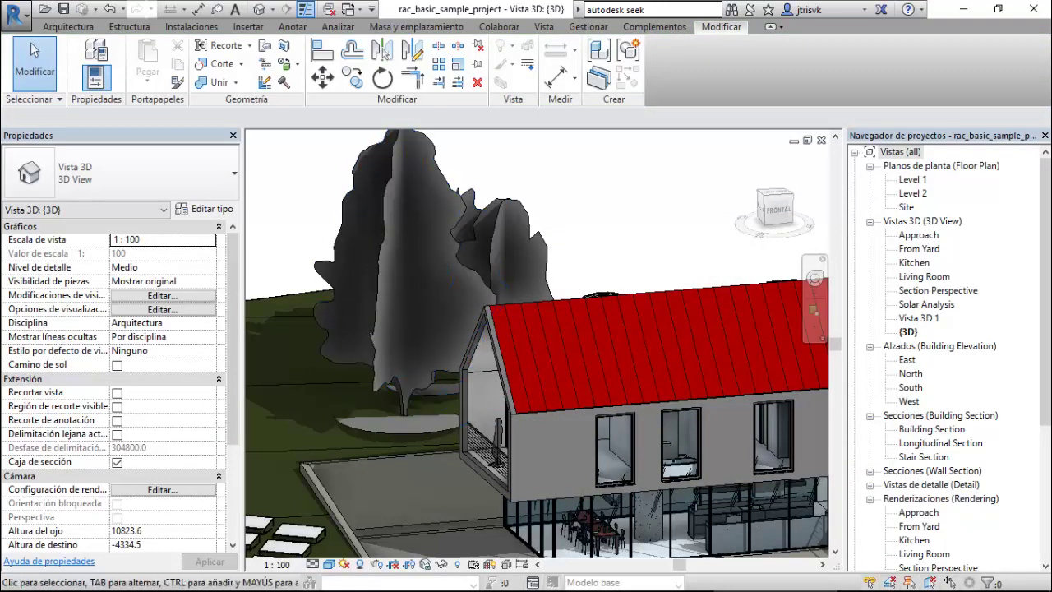
# Start placing a component and browse to the Vegetación folder of the Spain library to load a family.
pyautogui.click(68, 26)
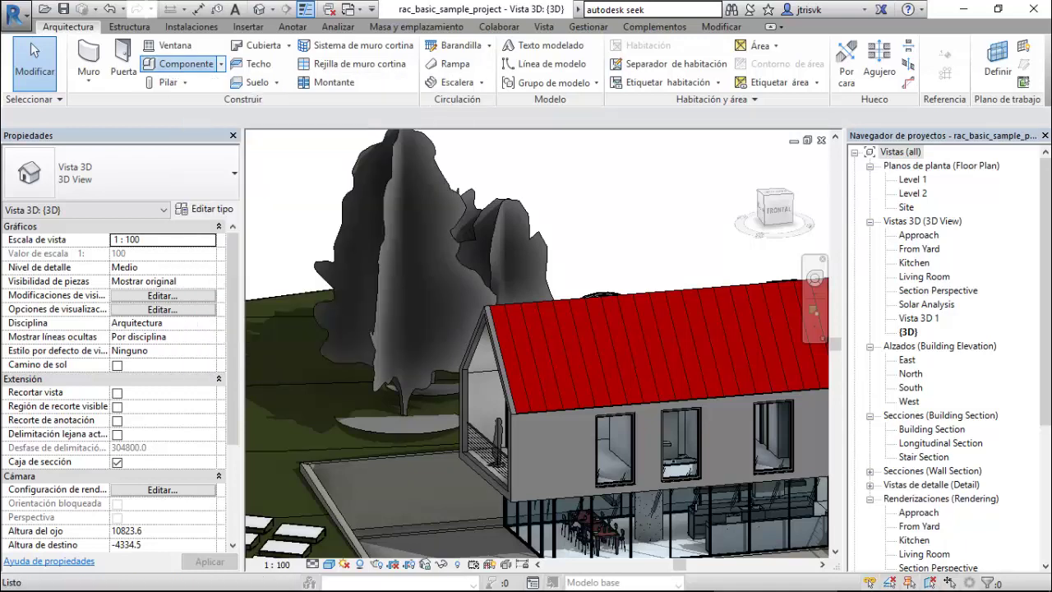
pyautogui.press('c')
pyautogui.press('m')
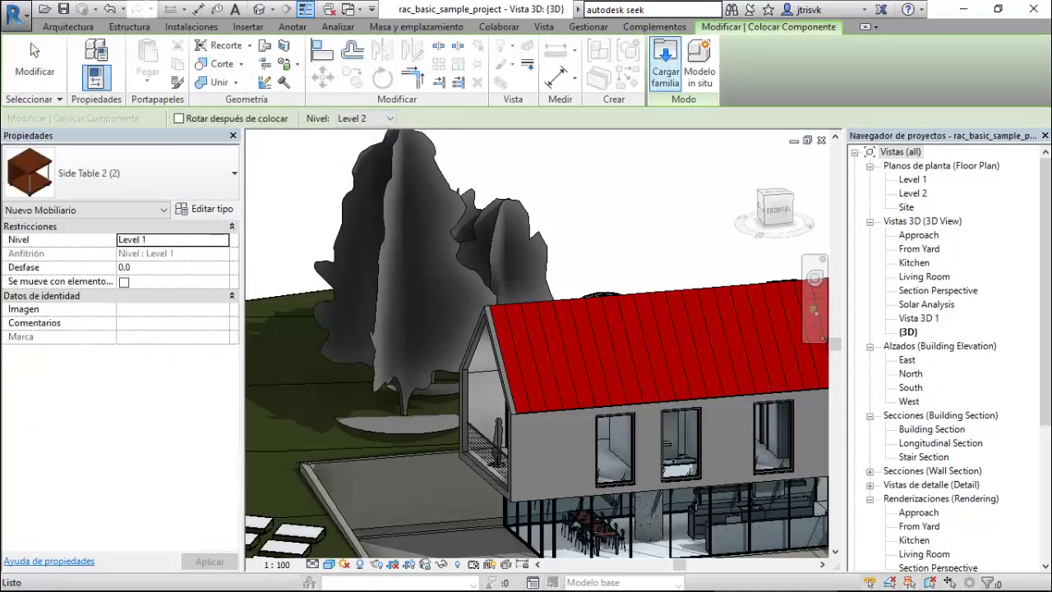
pyautogui.click(665, 61)
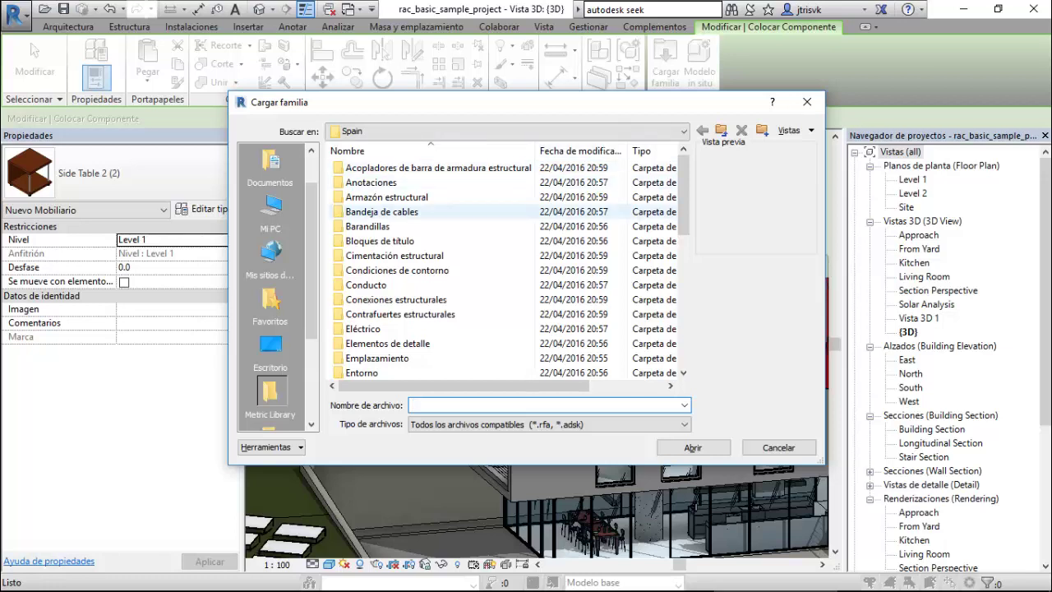
pyautogui.scroll(-4, 370, 226)
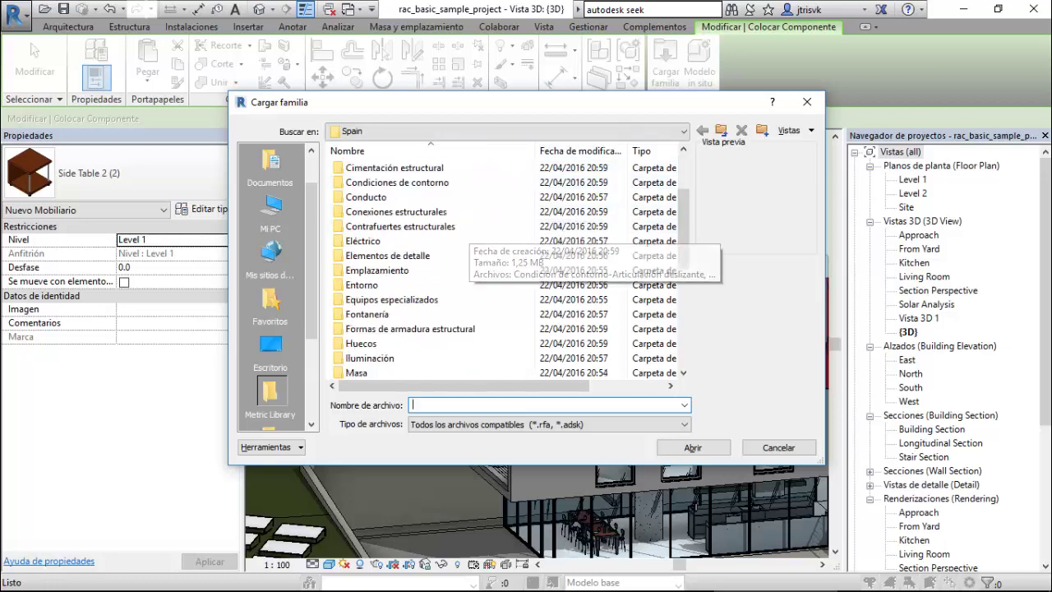
pyautogui.scroll(-3, 505, 271)
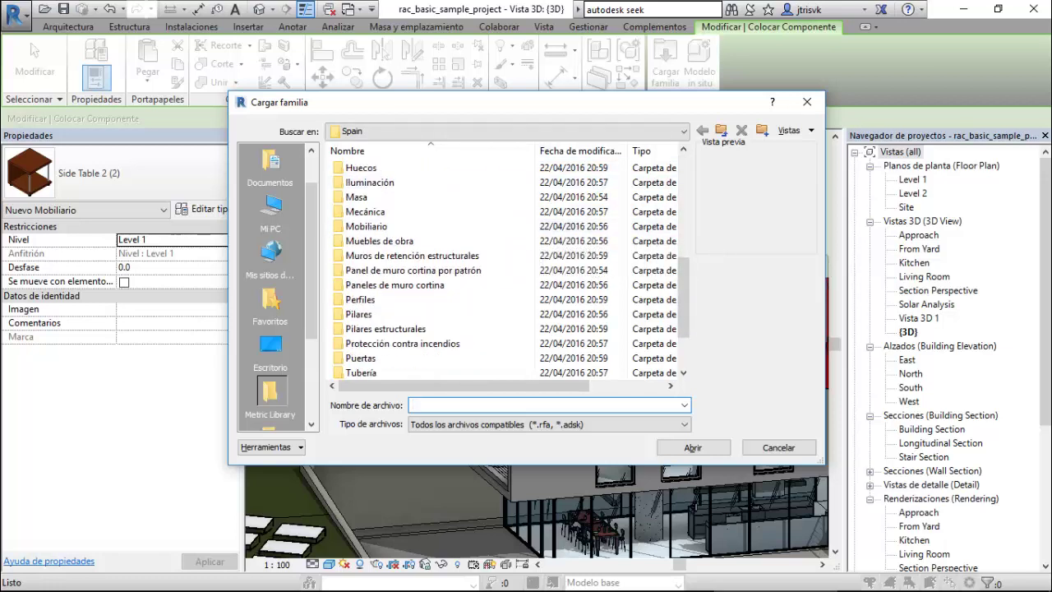
pyautogui.scroll(-1, 506, 272)
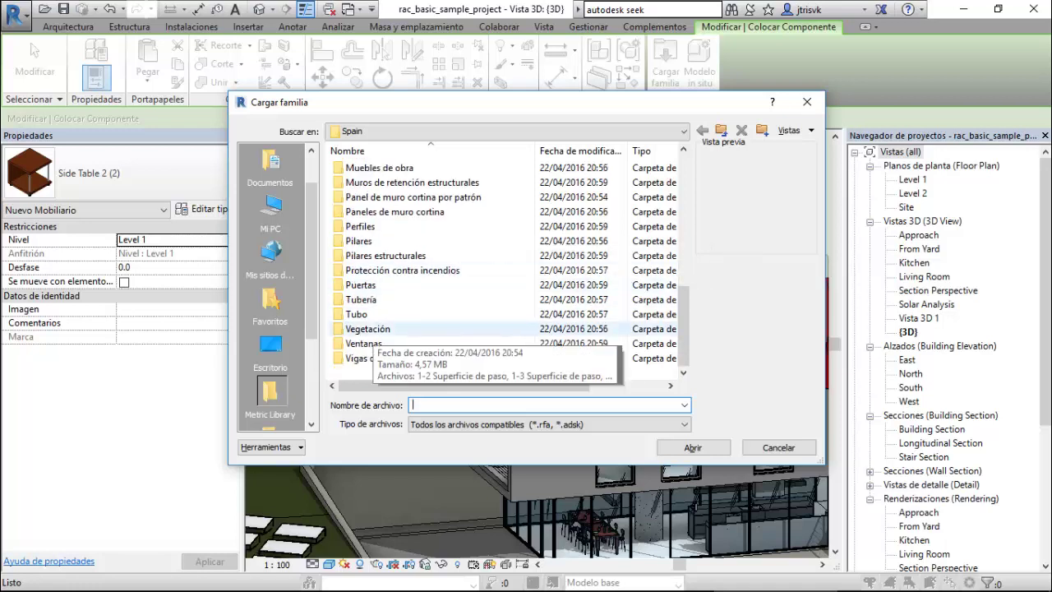
pyautogui.doubleClick(368, 329)
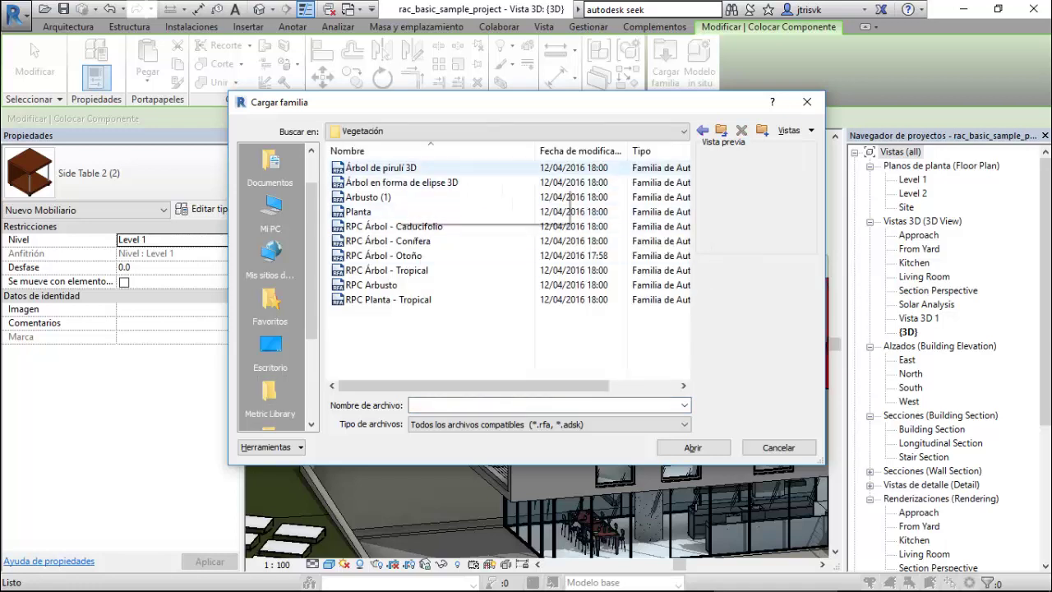
# Preview the families in the Vegetación folder and load RPC Árbol - Tropical.
pyautogui.click(394, 169)
pyautogui.click(401, 182)
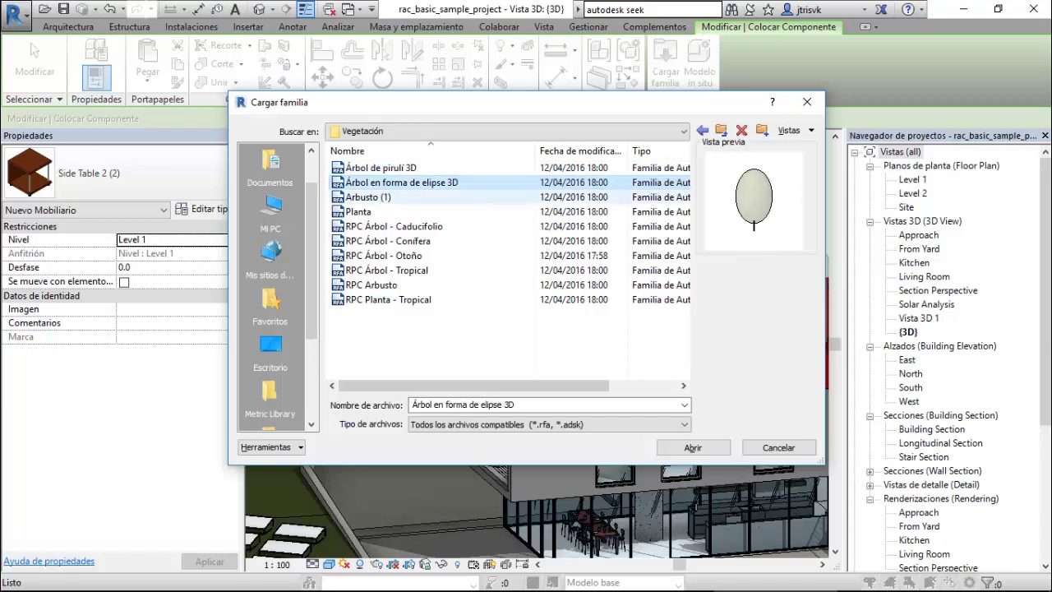
pyautogui.click(387, 198)
pyautogui.click(386, 212)
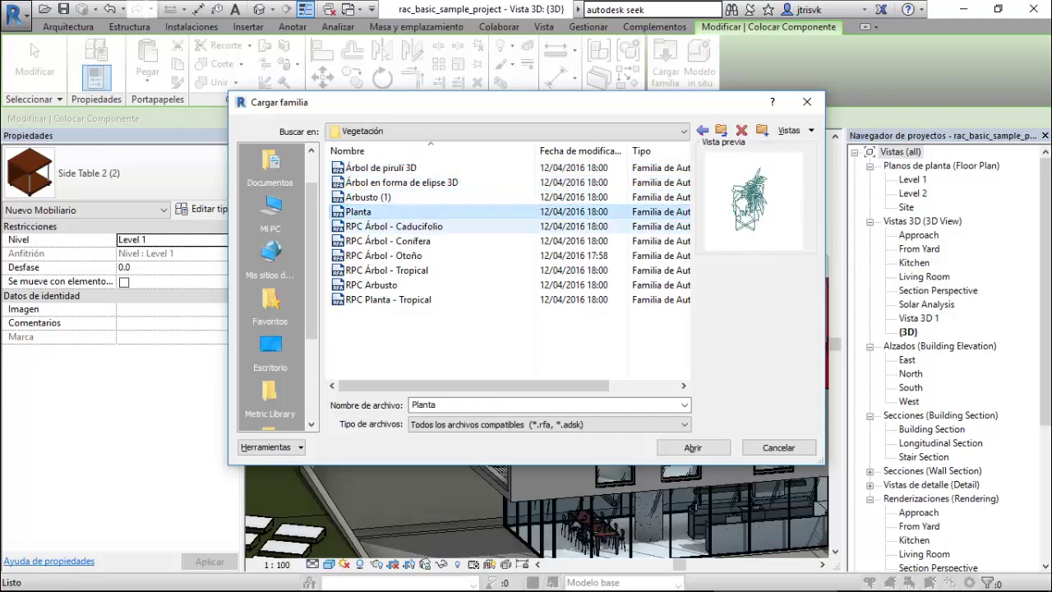
pyautogui.click(393, 227)
pyautogui.click(393, 241)
pyautogui.click(393, 256)
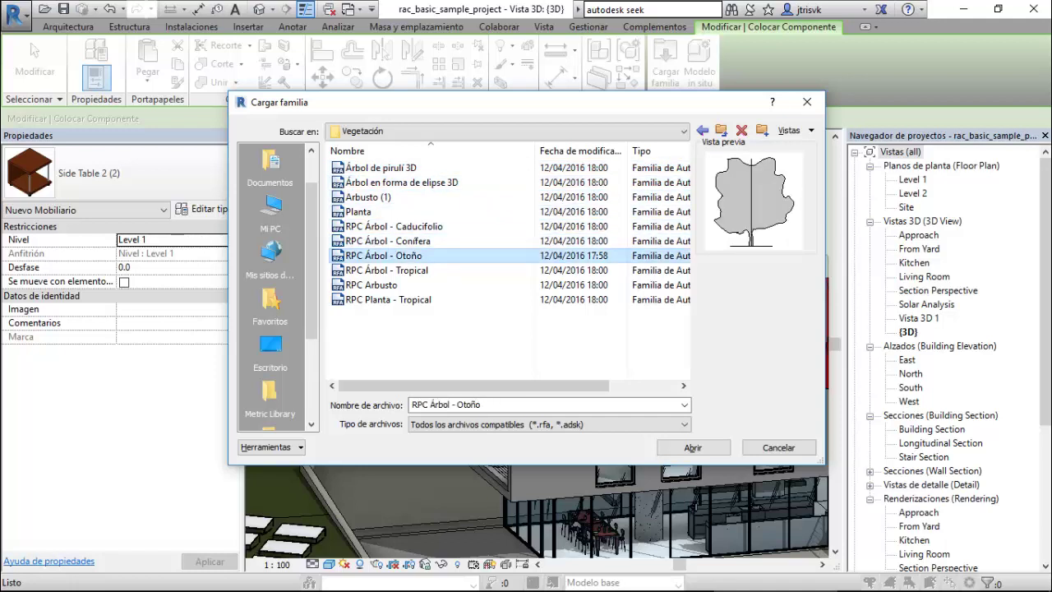
pyautogui.click(387, 270)
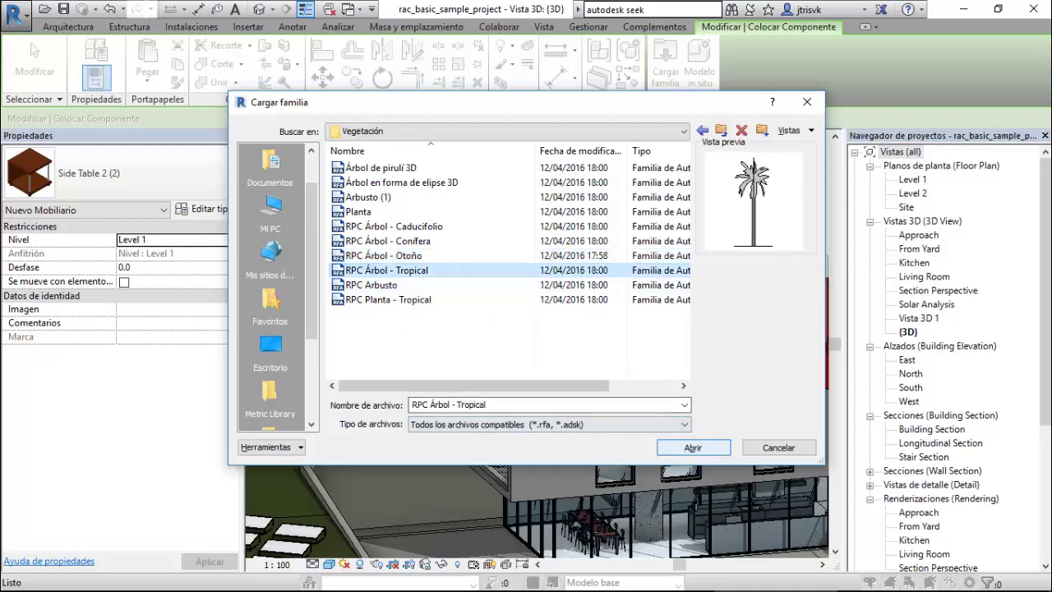
pyautogui.click(693, 447)
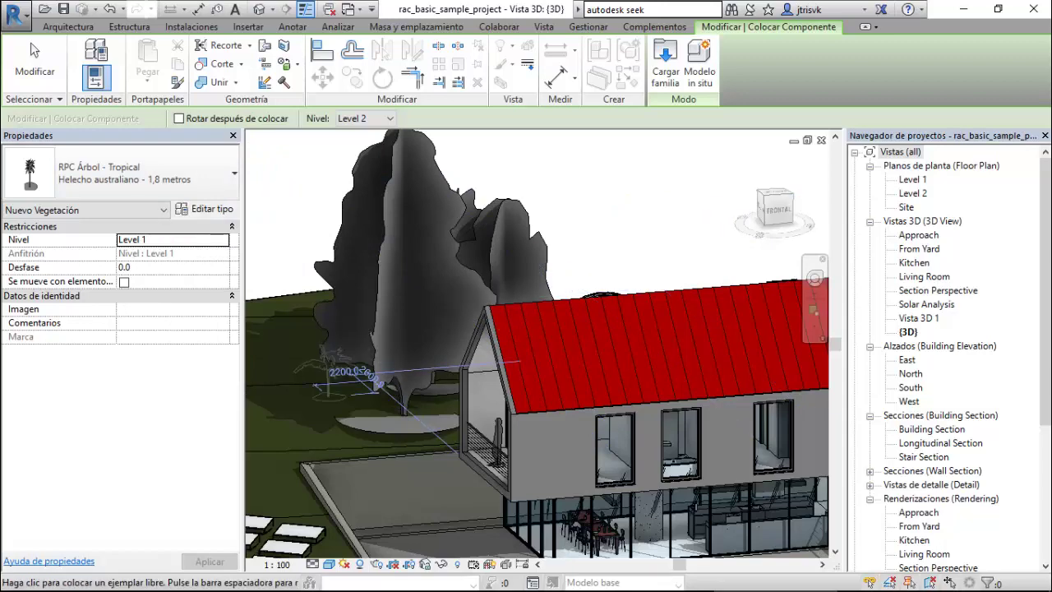
# Place one Helecho australiano - 1,8 metros on the Level 2 roof terrace and finish placing components.
pyautogui.scroll(-1, 329, 378)
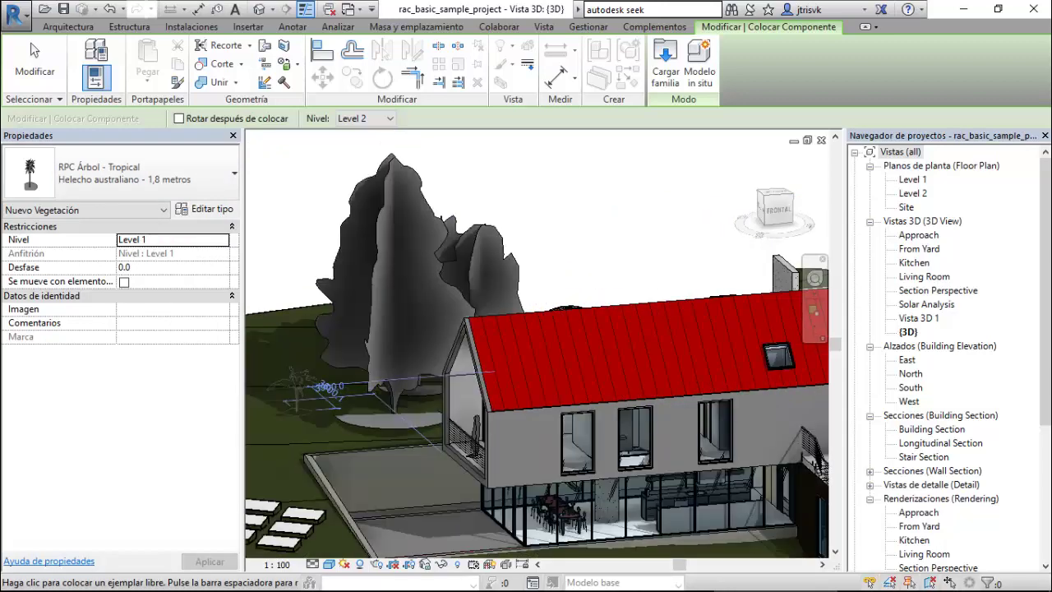
pyautogui.scroll(-2, 328, 386)
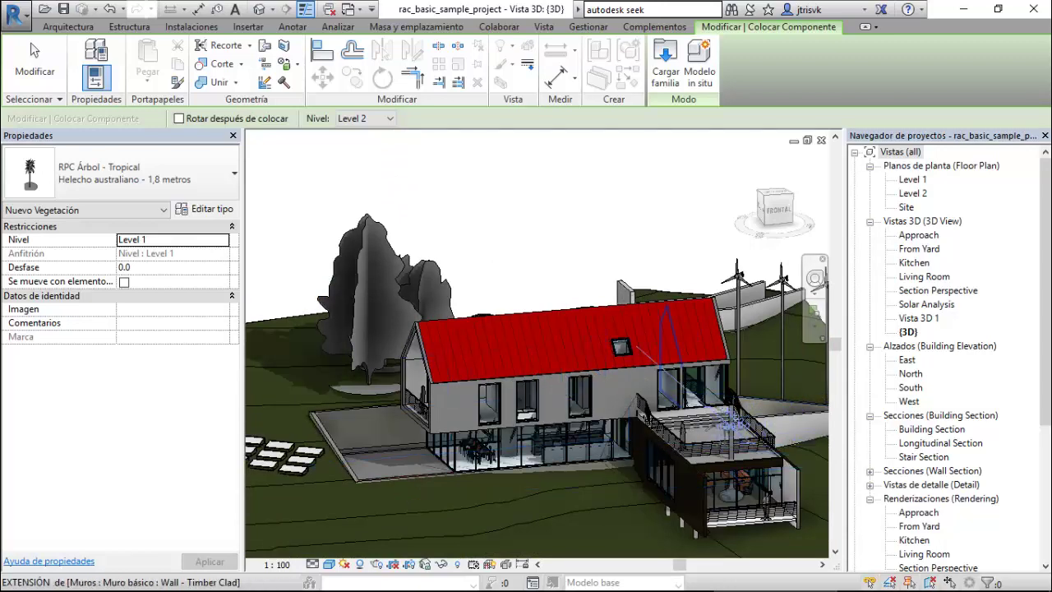
pyautogui.scroll(2, 719, 443)
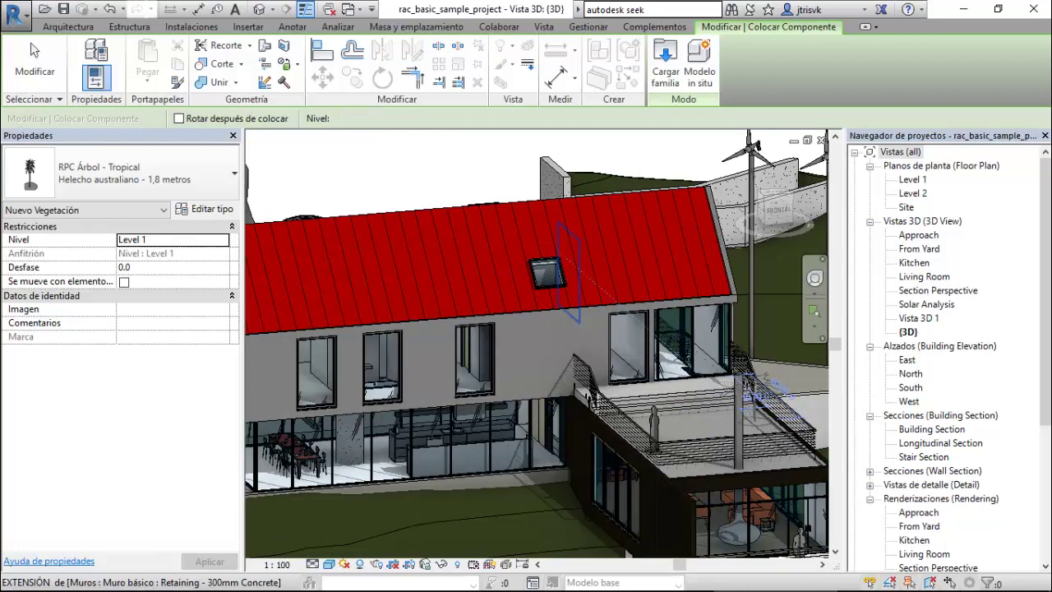
pyautogui.click(755, 411)
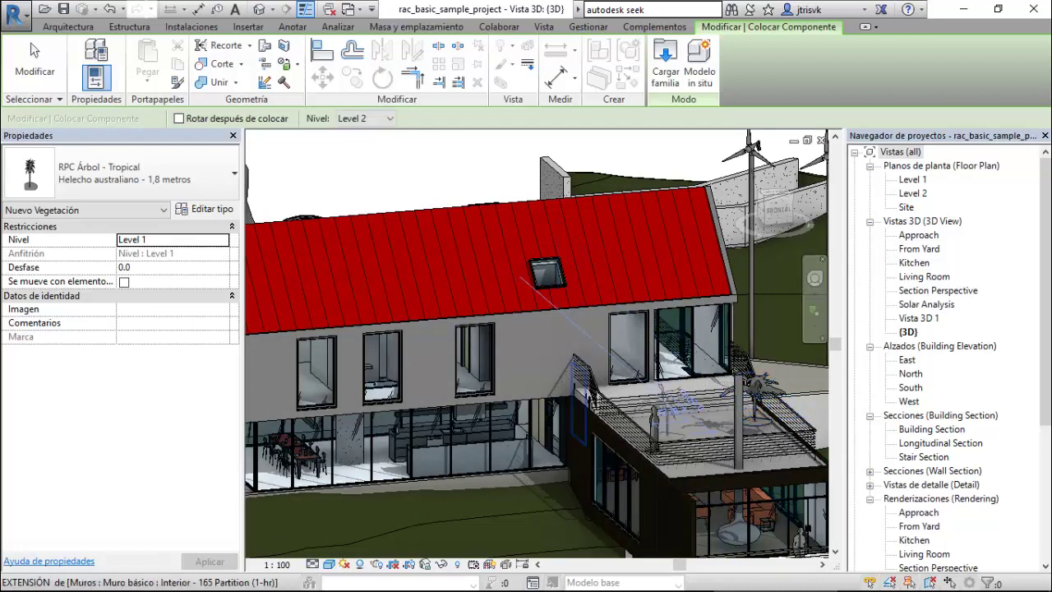
pyautogui.press('Escape')
pyautogui.press('Escape')
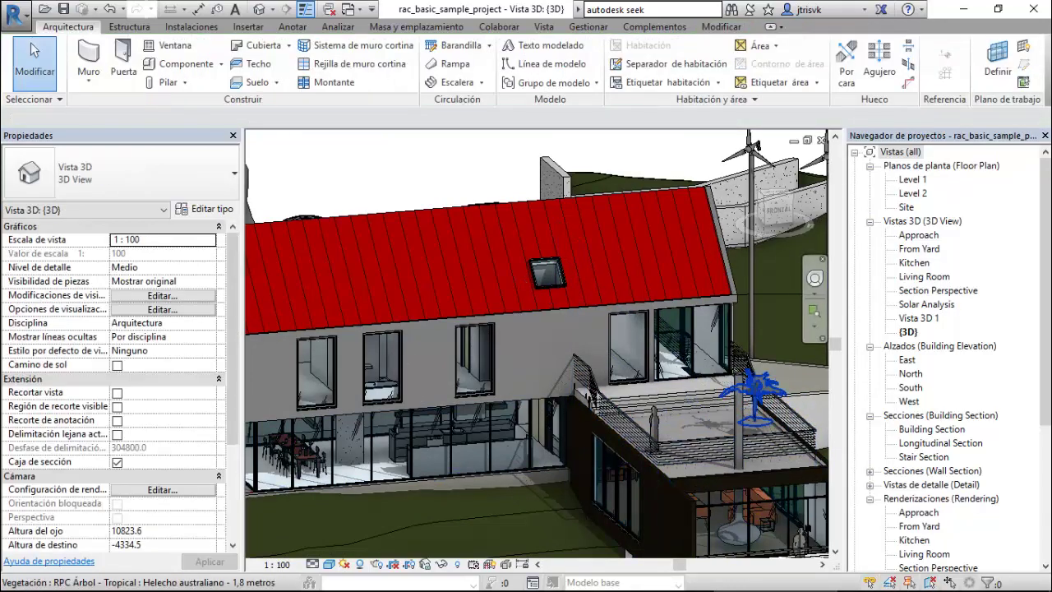
# Change the terrace plant's type to Palmera china - 2,4 metros.
pyautogui.click(754, 399)
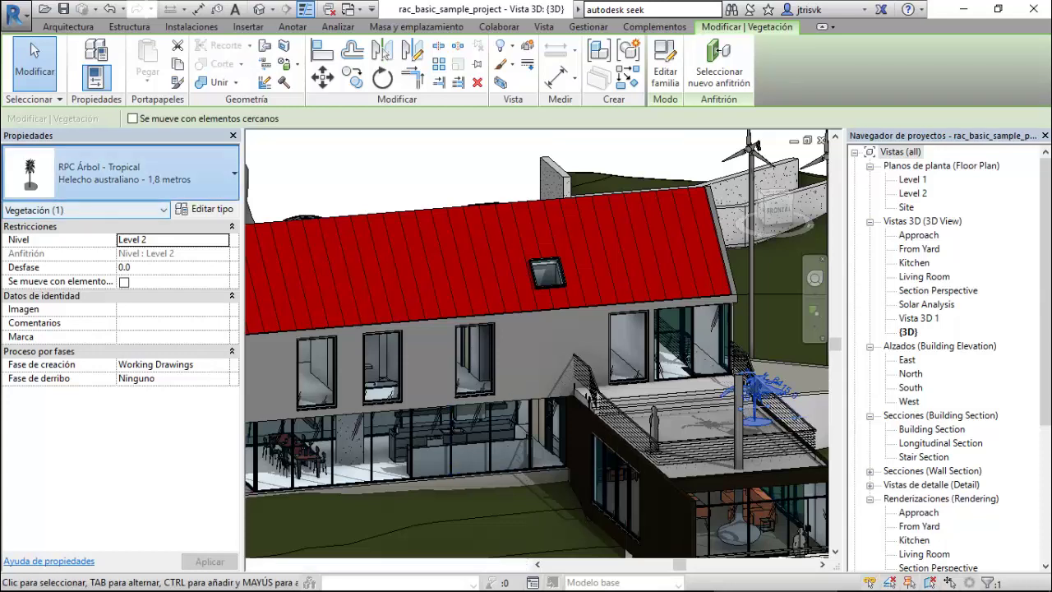
pyautogui.click(124, 173)
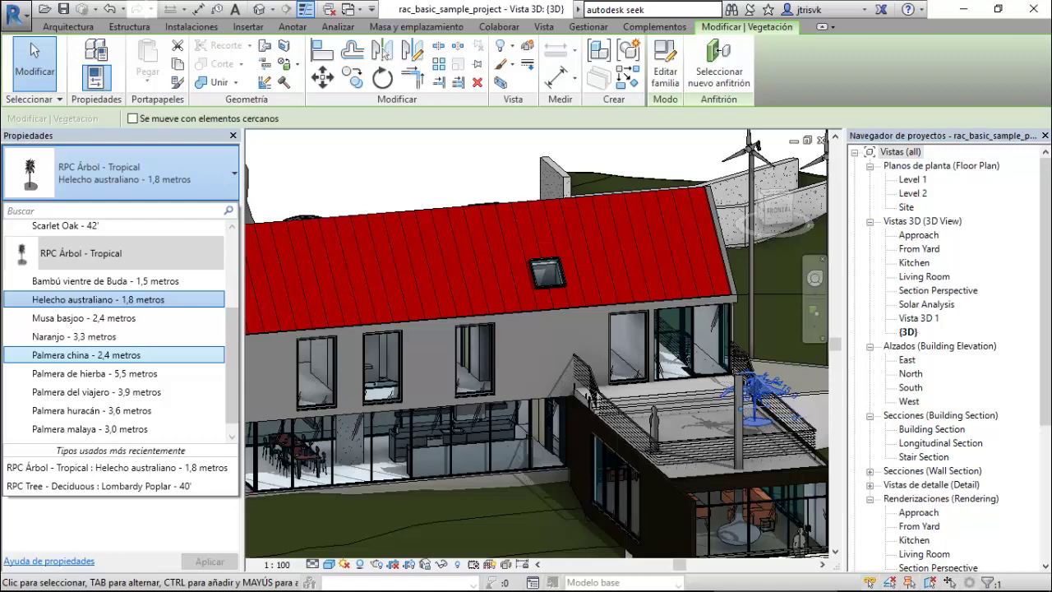
pyautogui.click(87, 354)
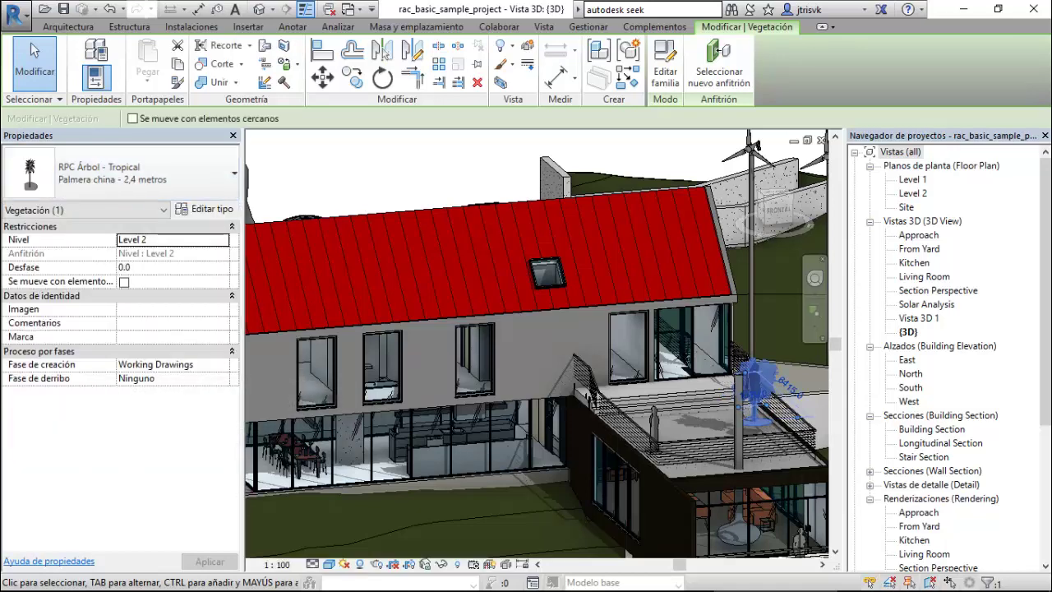
# Start placing another component and browse to the Entorno folder of the Spain library to load a family.
pyautogui.scroll(-2, 413, 260)
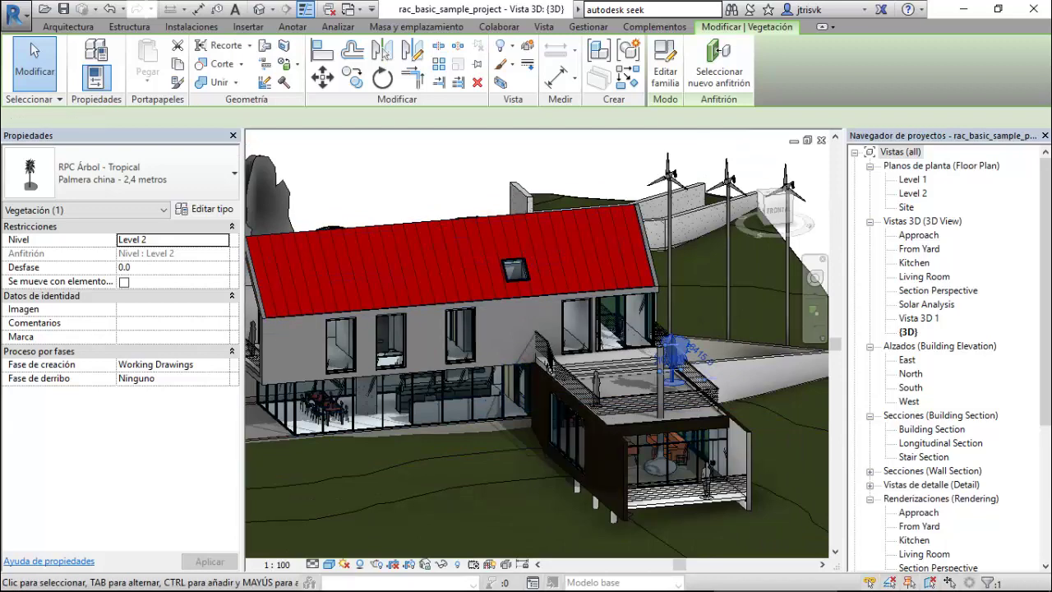
pyautogui.click(68, 26)
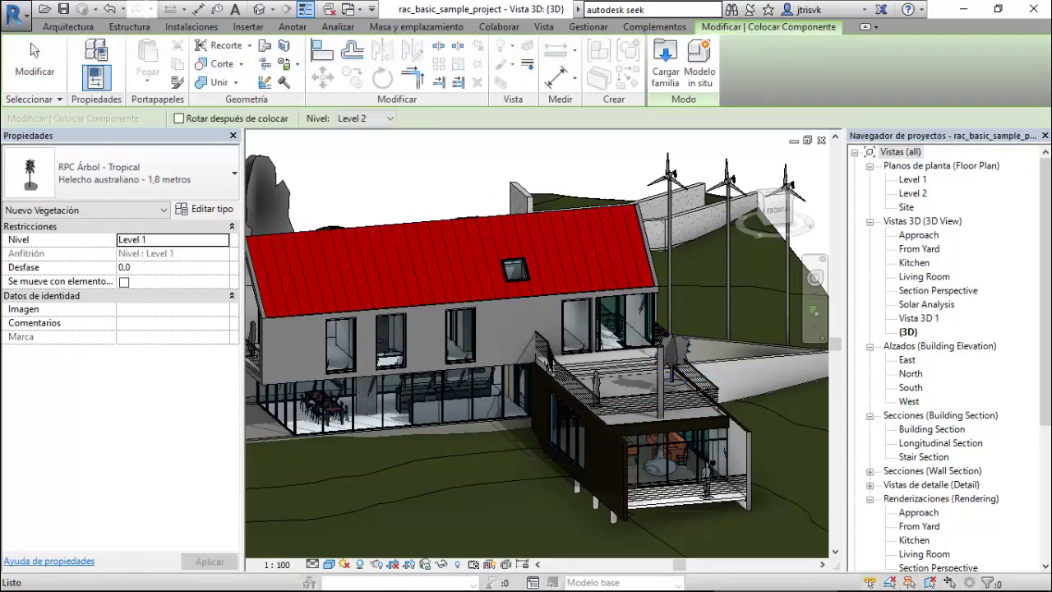
pyautogui.click(666, 62)
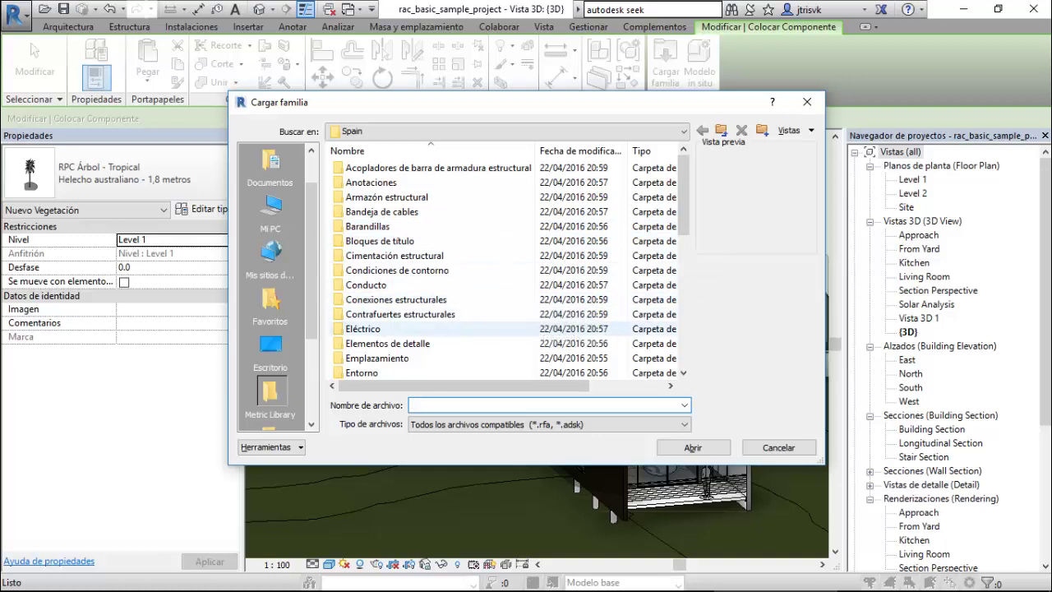
pyautogui.scroll(-1, 387, 344)
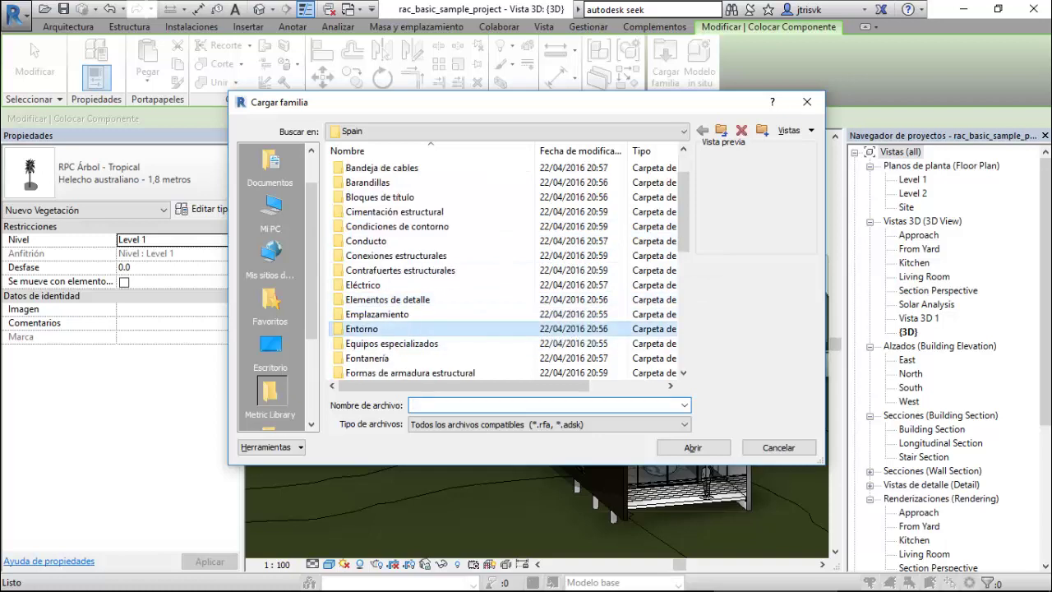
pyautogui.doubleClick(362, 329)
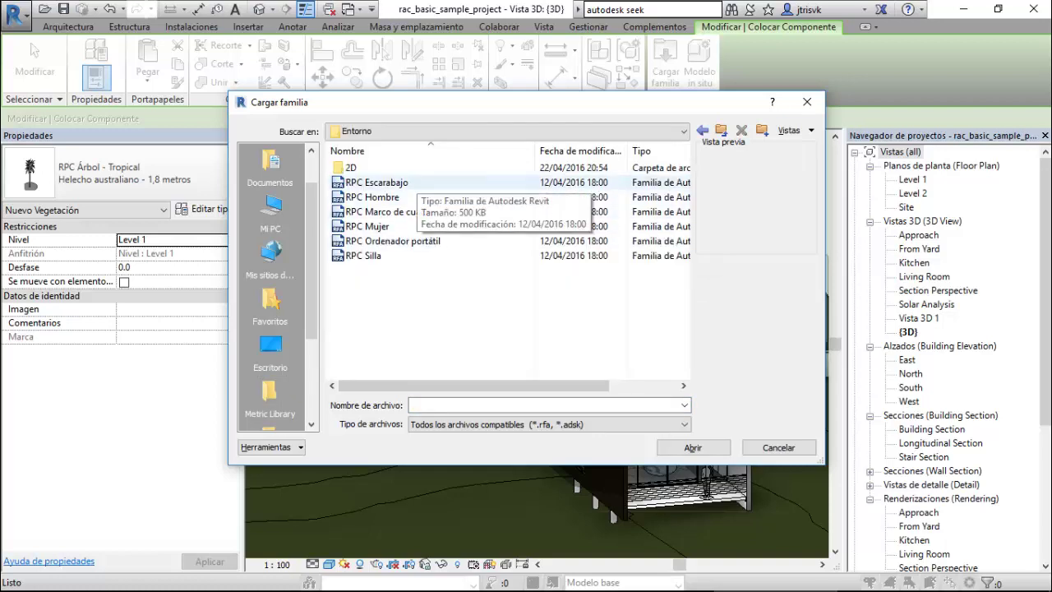
# Preview the car, people, picture frame, laptop and chair families in the Entorno folder and load RPC Hombre.
pyautogui.click(402, 182)
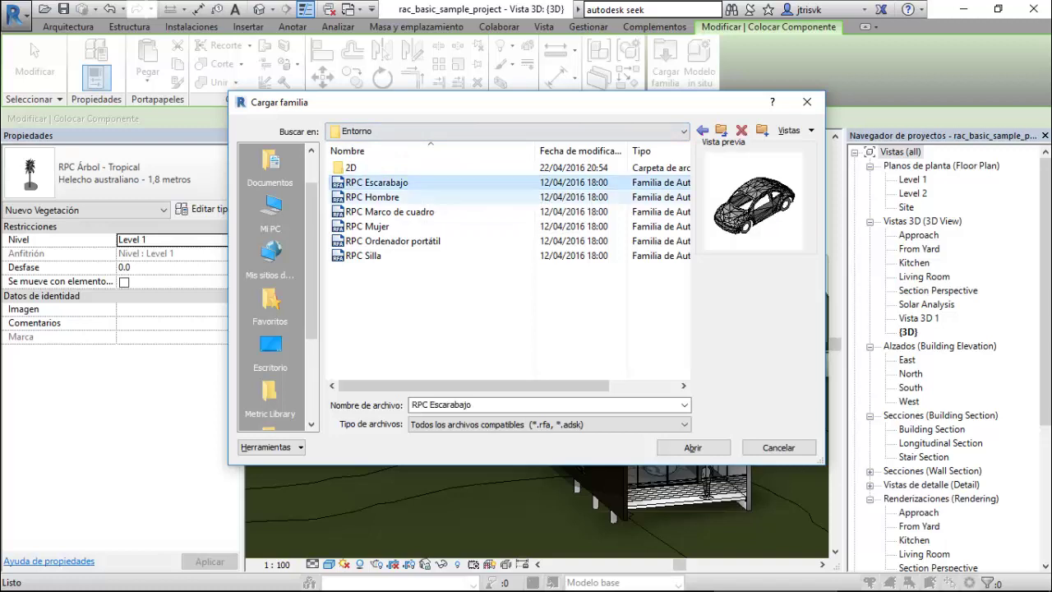
pyautogui.click(388, 198)
pyautogui.click(390, 212)
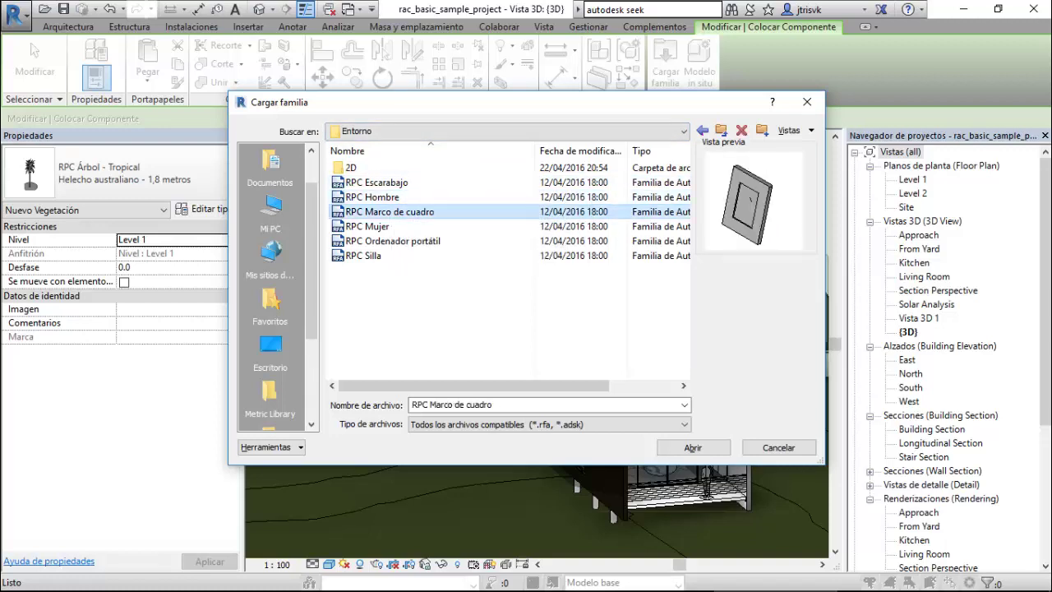
pyautogui.click(367, 226)
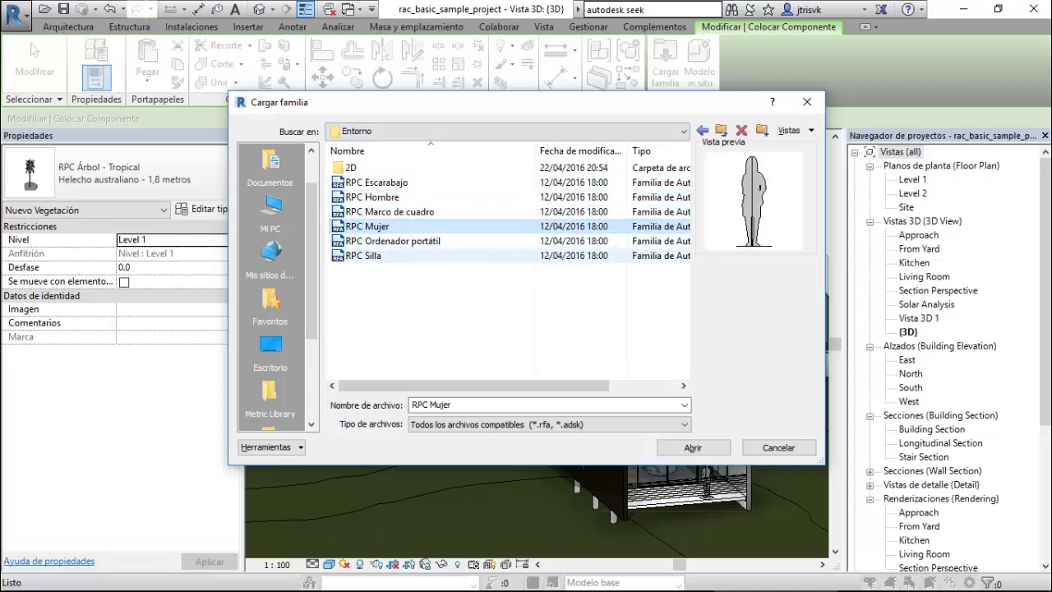
pyautogui.click(379, 242)
pyautogui.click(372, 256)
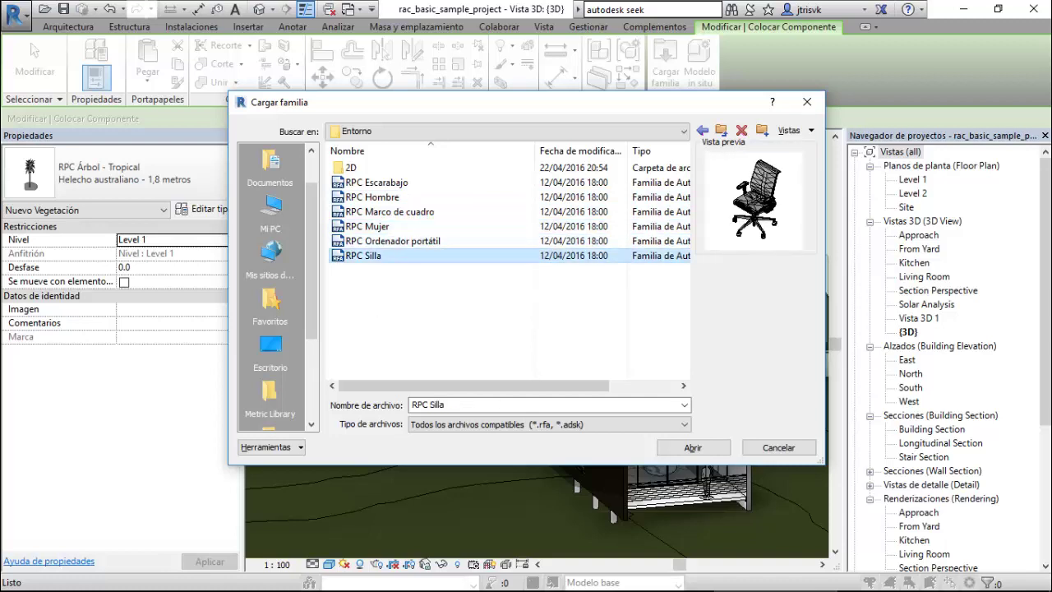
pyautogui.click(372, 197)
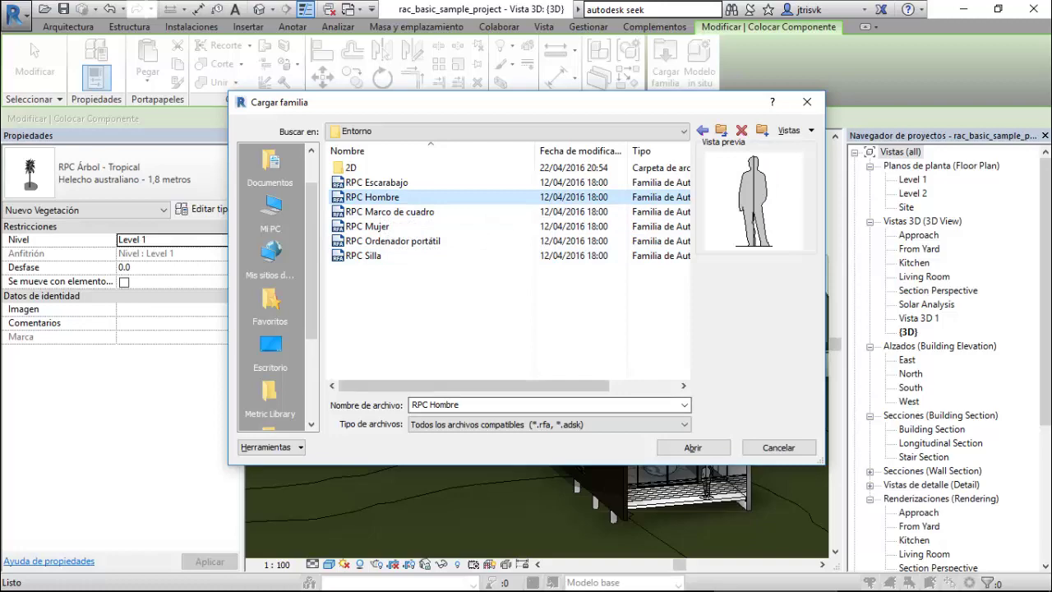
pyautogui.click(693, 447)
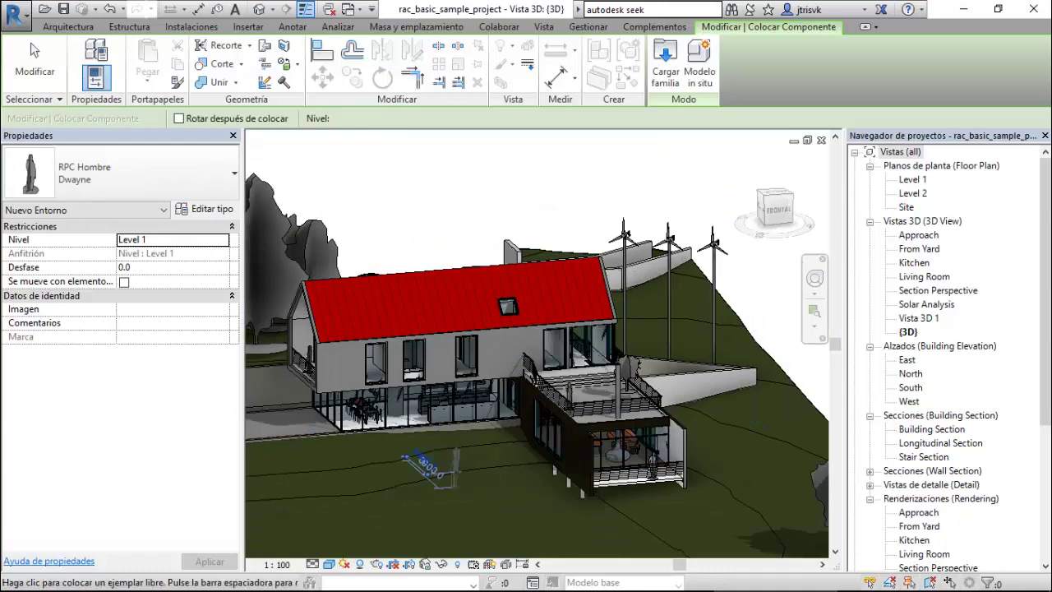
# Place three RPC Hombre figures of type Dwayne on the lawn in front of the house and end placement.
pyautogui.click(446, 488)
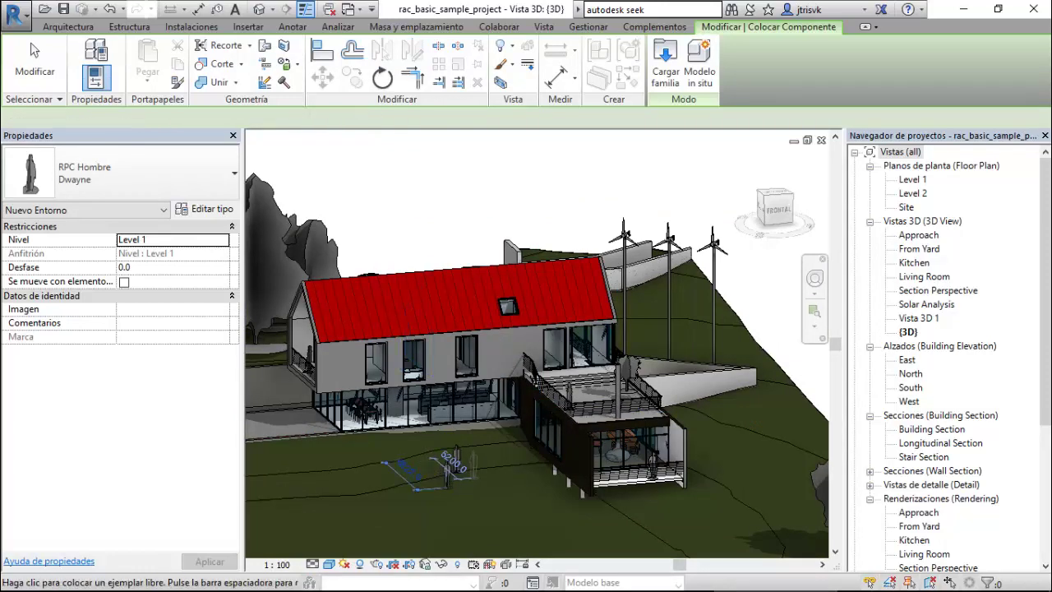
pyautogui.click(474, 478)
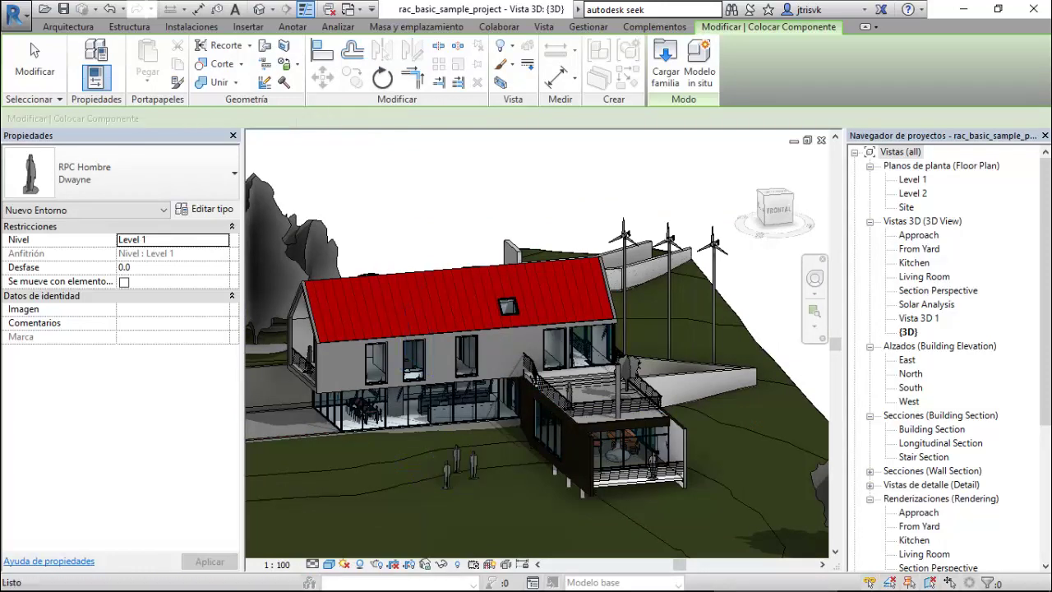
pyautogui.press('Escape')
pyautogui.press('Escape')
# Change the type of the lawn figure nearest the terrace wing to LaRon.
pyautogui.click(475, 470)
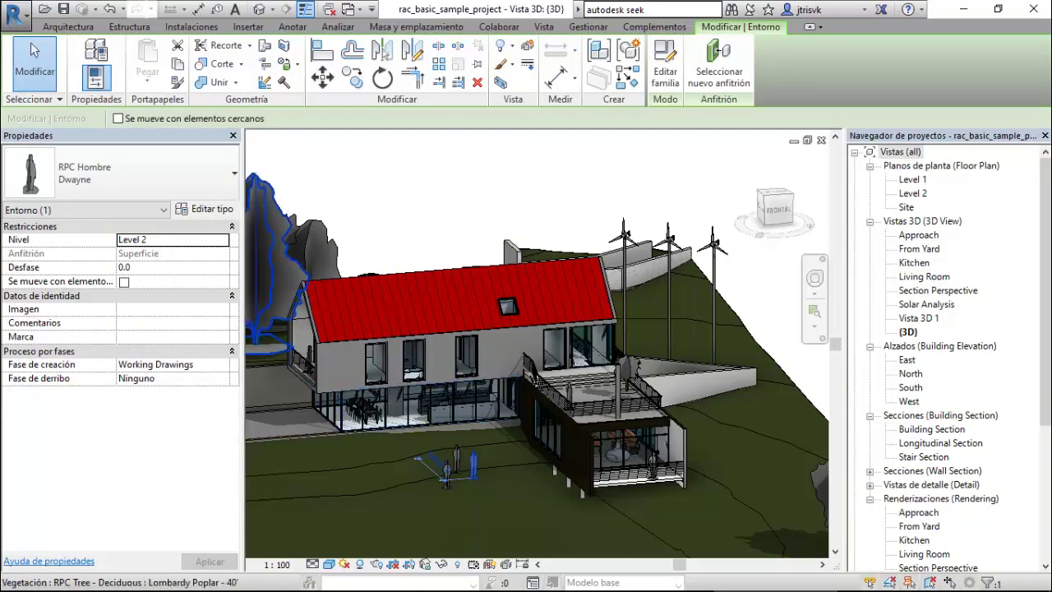
pyautogui.click(148, 174)
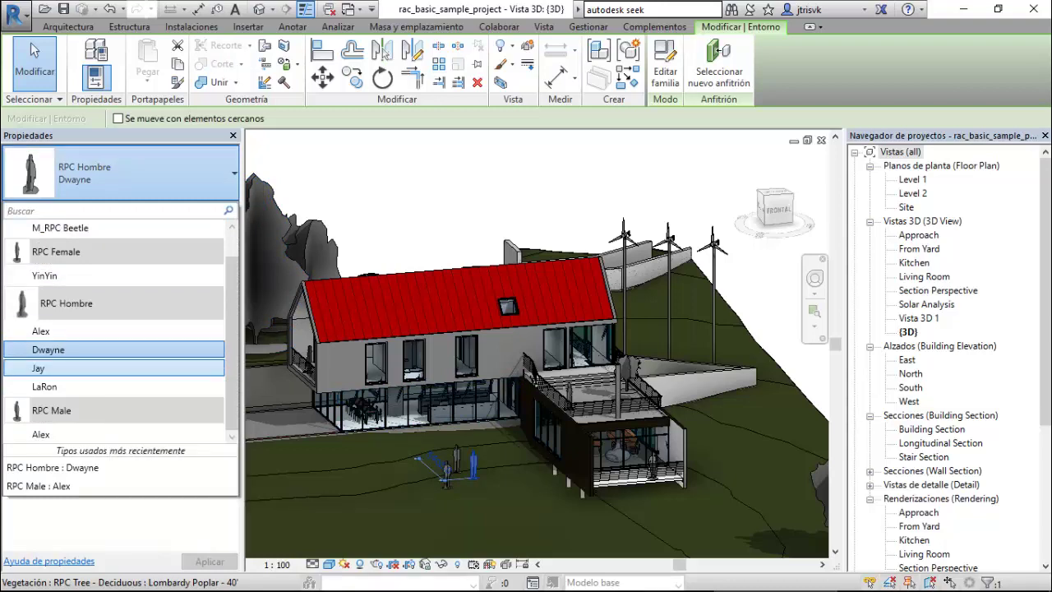
pyautogui.click(111, 386)
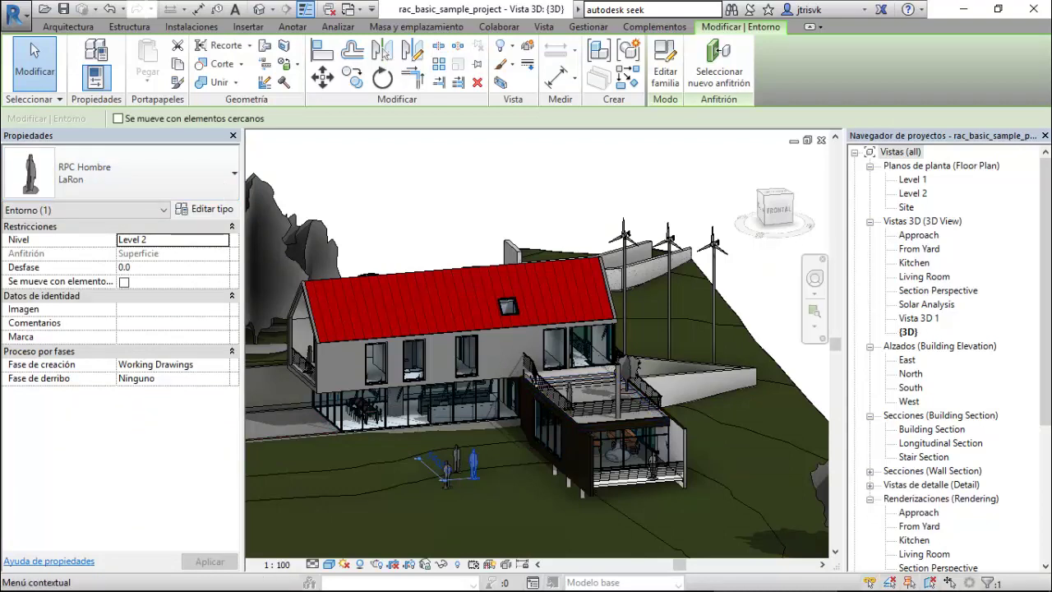
# Open the Level 1 floor plan and bring the area with the three placed figures into view.
pyautogui.doubleClick(913, 179)
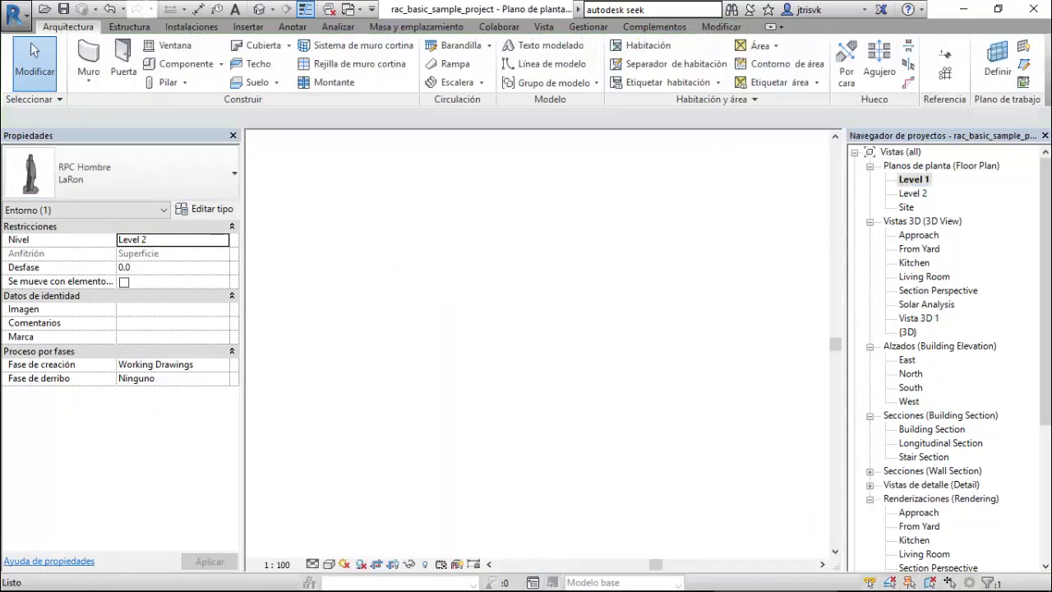
pyautogui.scroll(-5, 699, 243)
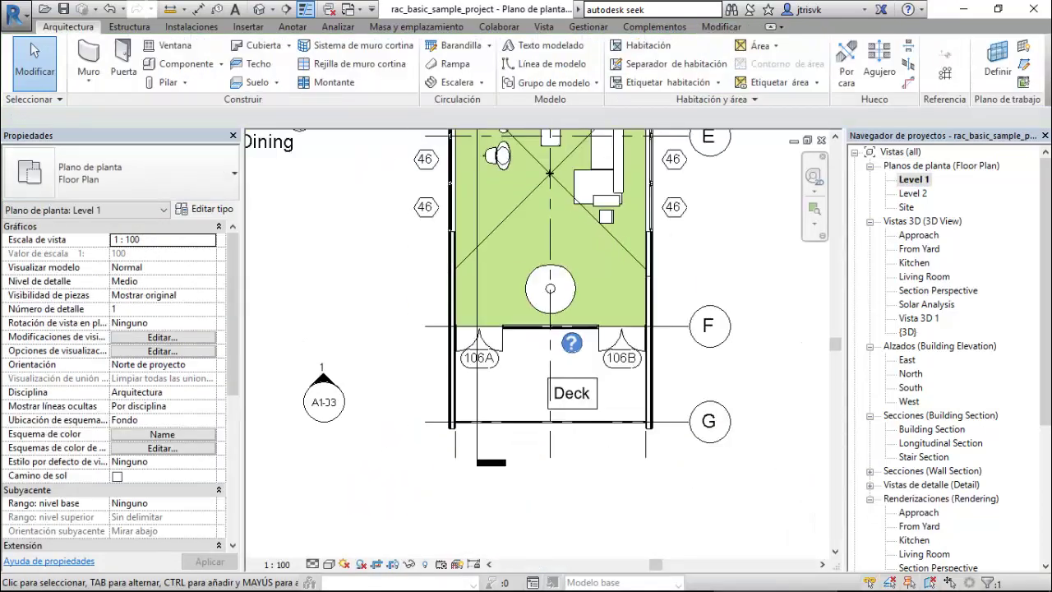
pyautogui.scroll(4, 436, 135)
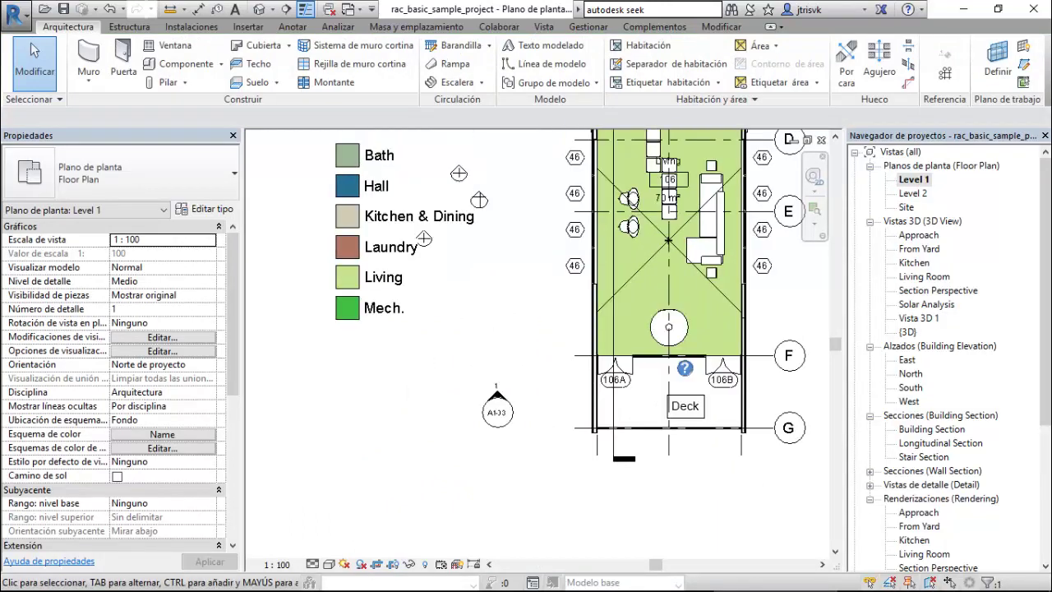
# Rotate the Dwayne figure beside the Bath and Hall legend entries clockwise so that it faces down toward the other two figures.
pyautogui.click(492, 220)
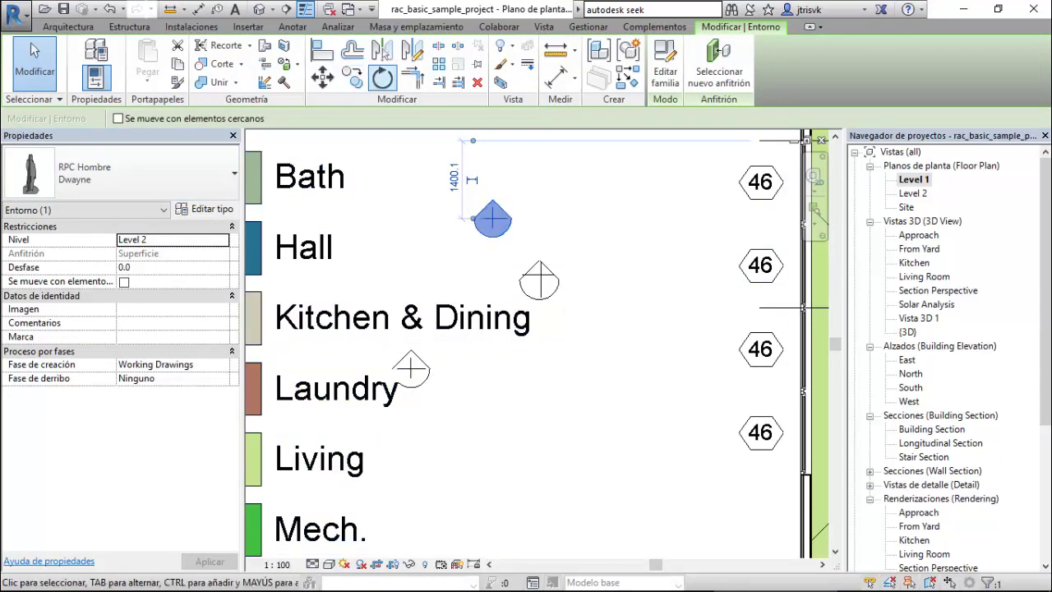
pyautogui.press('r')
pyautogui.press('o')
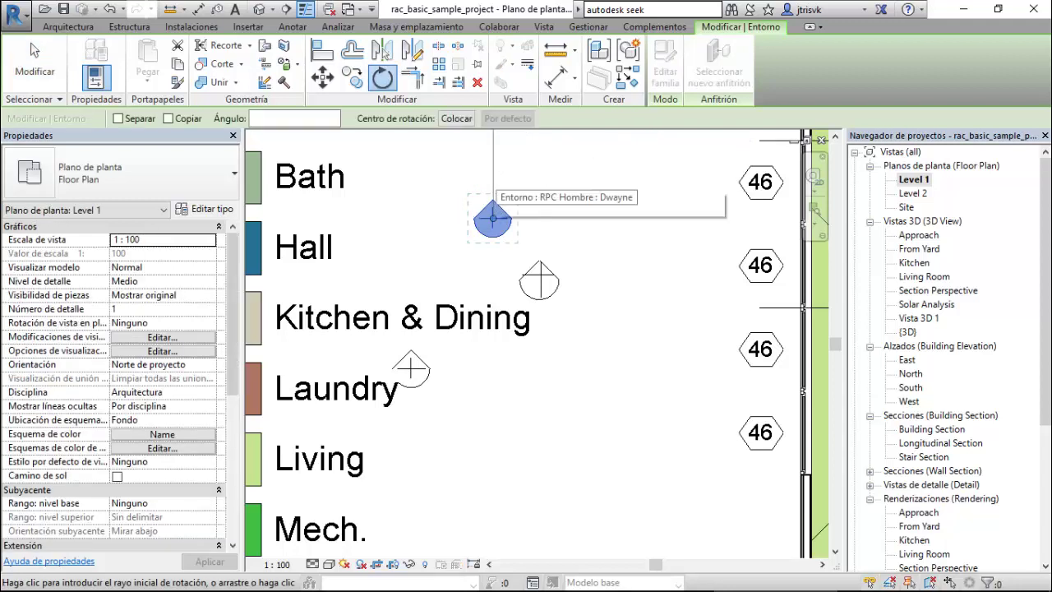
pyautogui.click(493, 183)
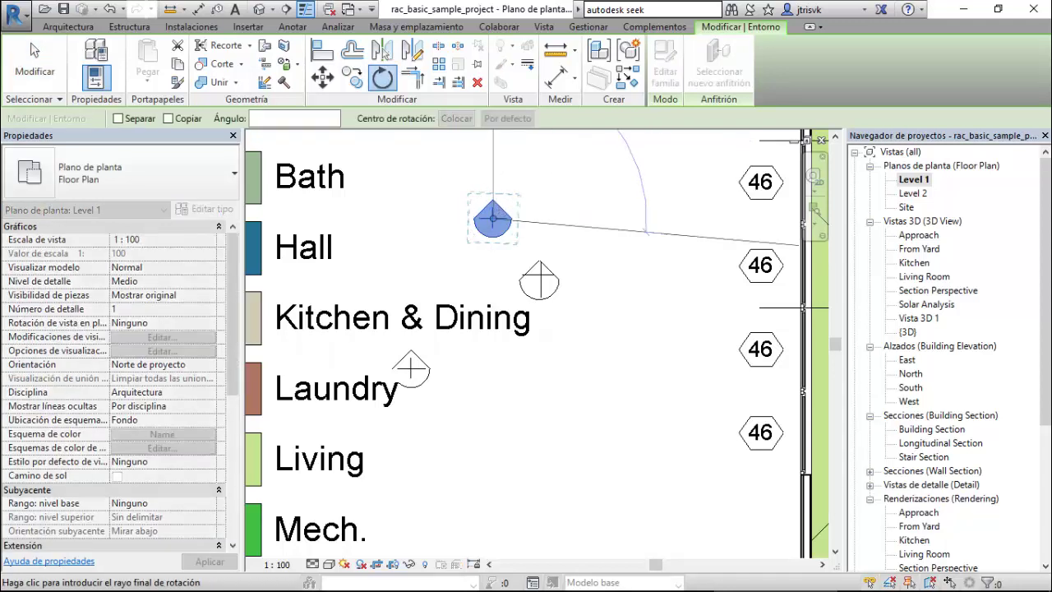
pyautogui.click(570, 352)
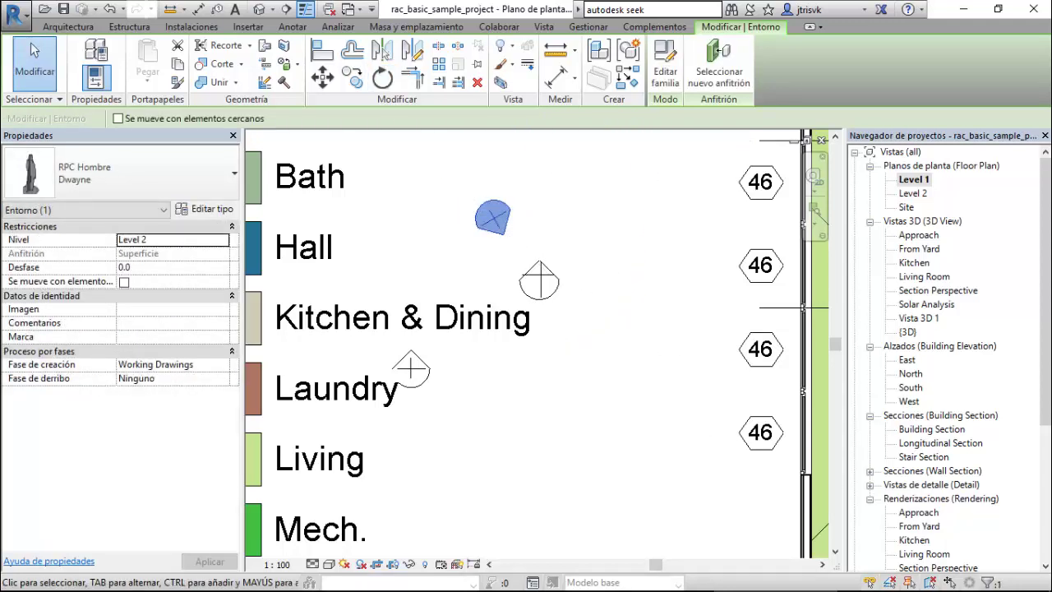
# Rotate the Dwayne figure beside the Laundry legend entry clockwise so that it faces up toward the group.
pyautogui.click(412, 370)
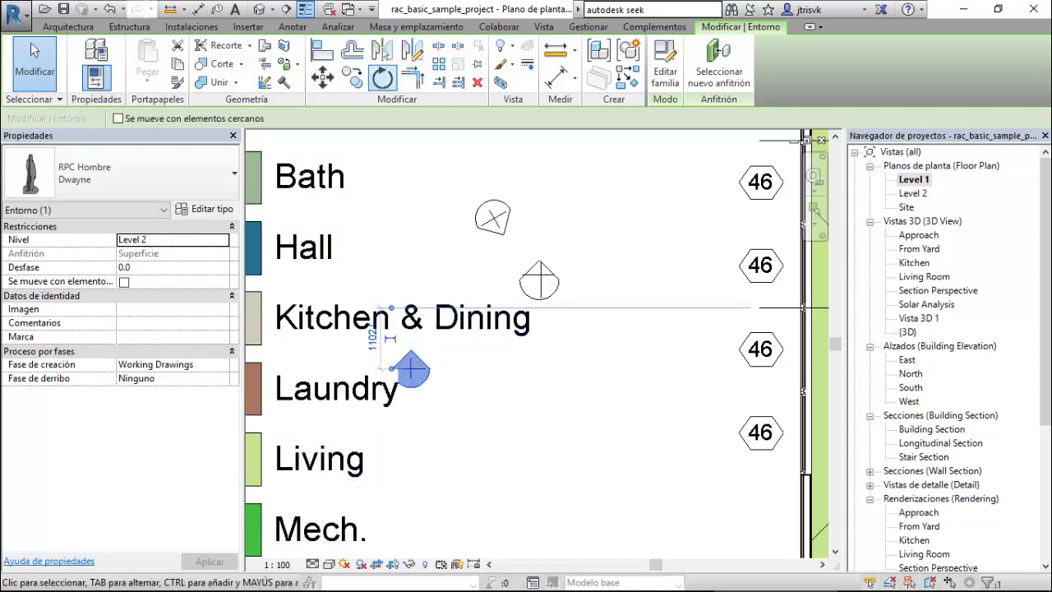
pyautogui.click(382, 77)
pyautogui.click(412, 188)
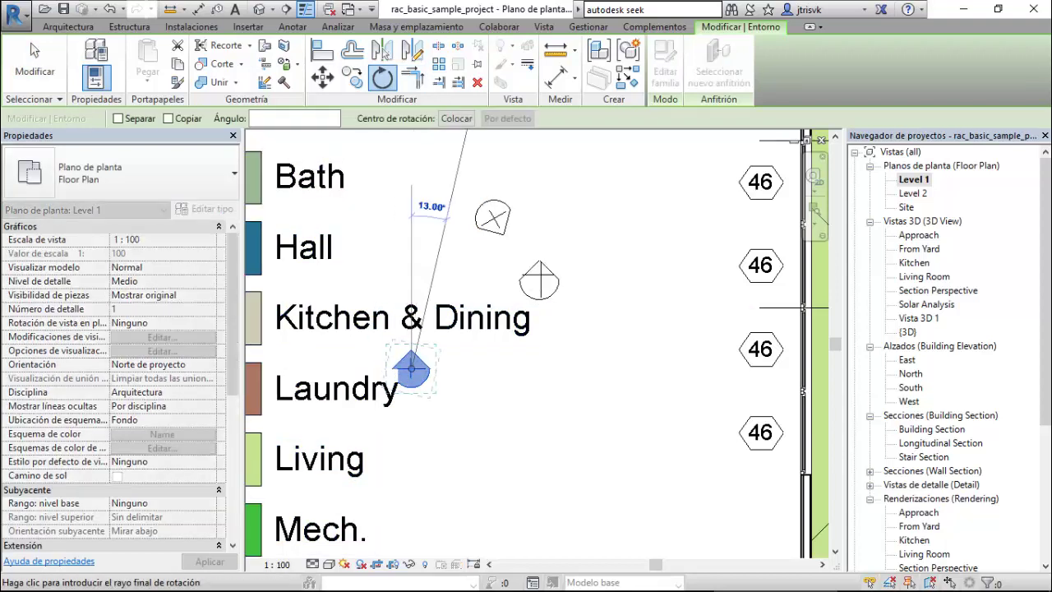
pyautogui.click(598, 132)
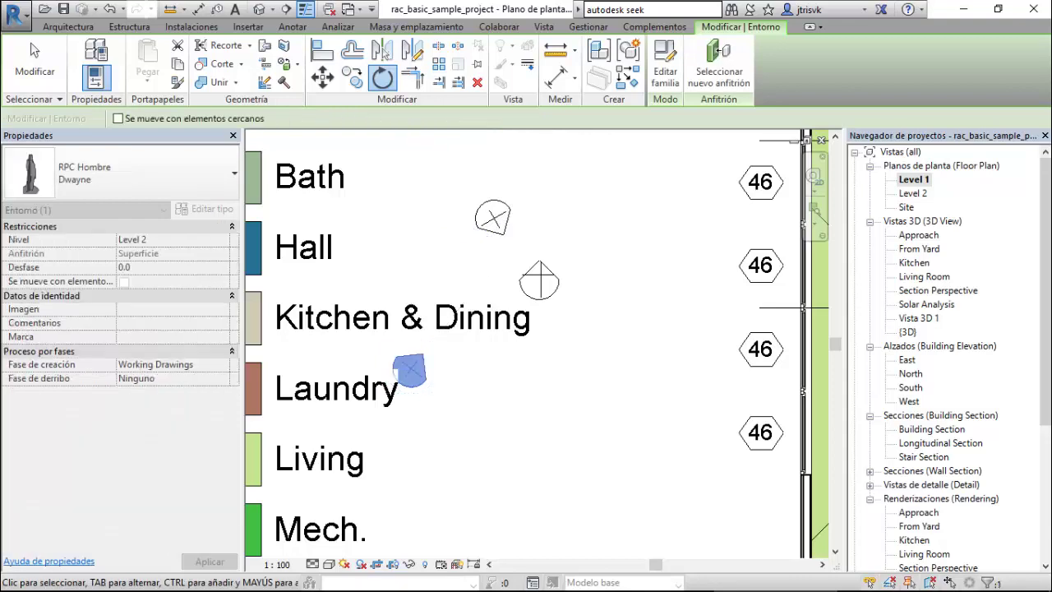
pyautogui.press('Escape')
# Move the Dwayne figure beside the Laundry legend entry diagonally up toward the other two figures.
pyautogui.click(409, 370)
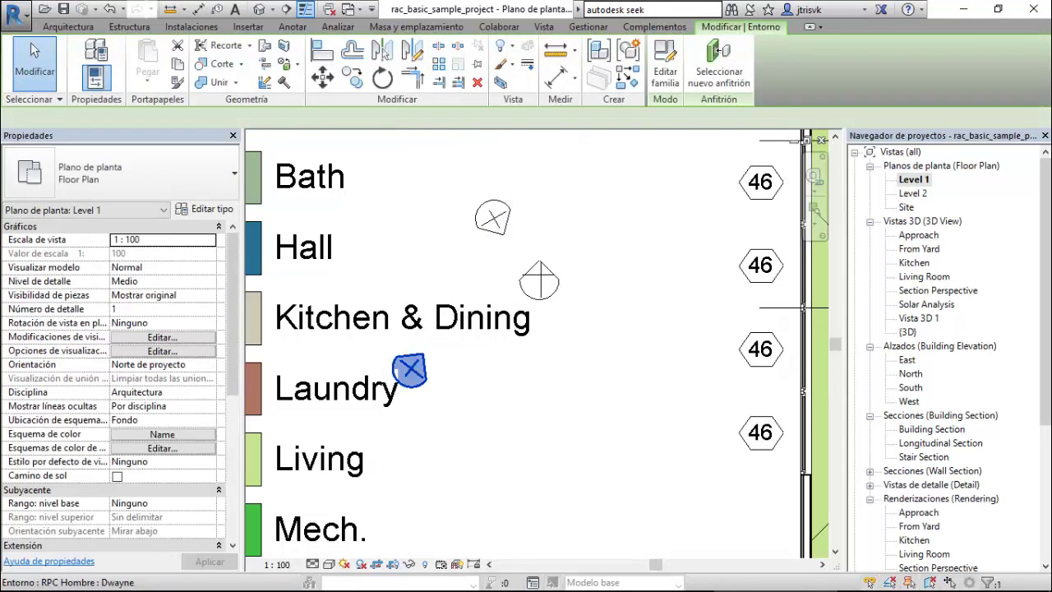
pyautogui.click(322, 76)
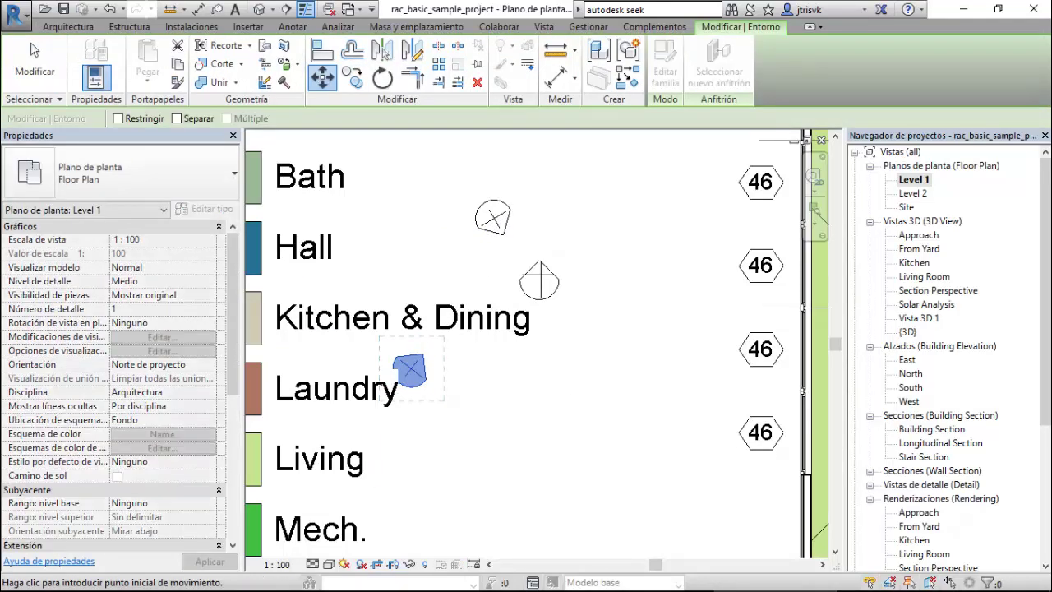
pyautogui.click(410, 370)
pyautogui.click(446, 330)
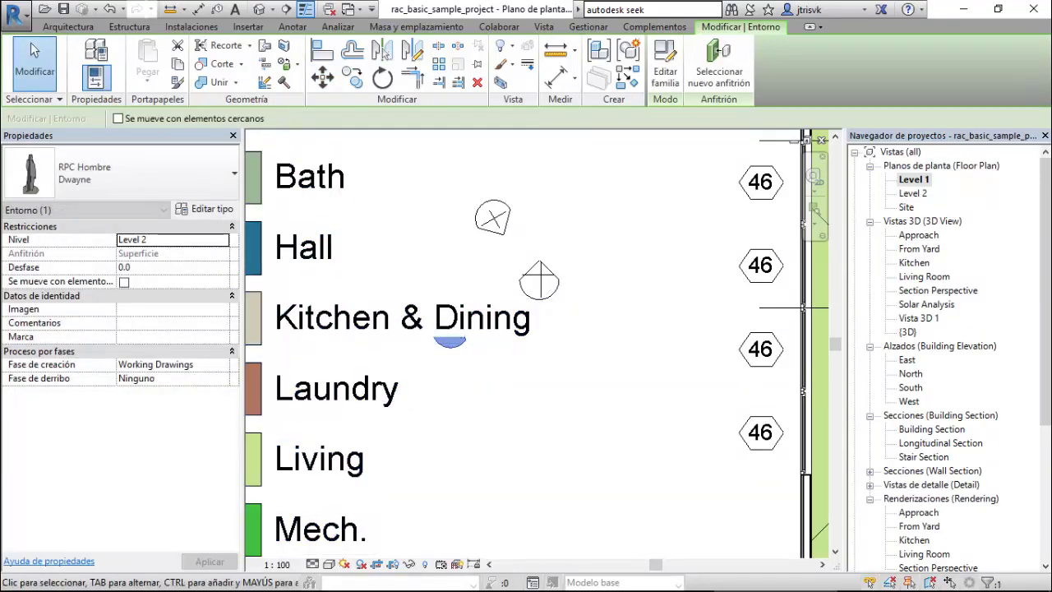
pyautogui.press('Escape')
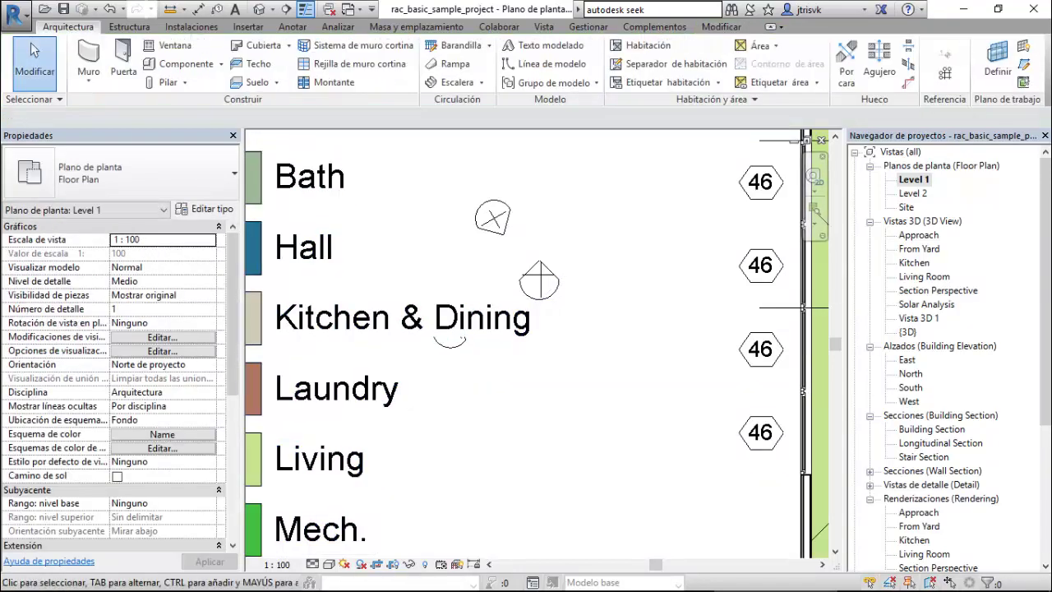
# Return to the default 3D view and show the three lawn figures in the Realistic visual style.
pyautogui.click(259, 9)
pyautogui.click(455, 470)
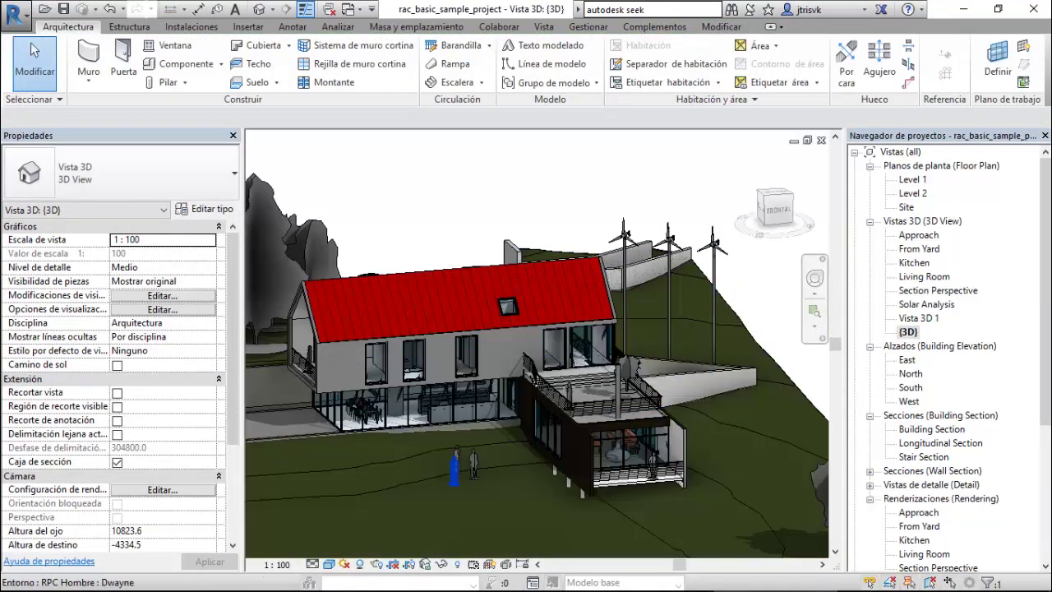
pyautogui.scroll(3, 456, 471)
pyautogui.scroll(3, 455, 471)
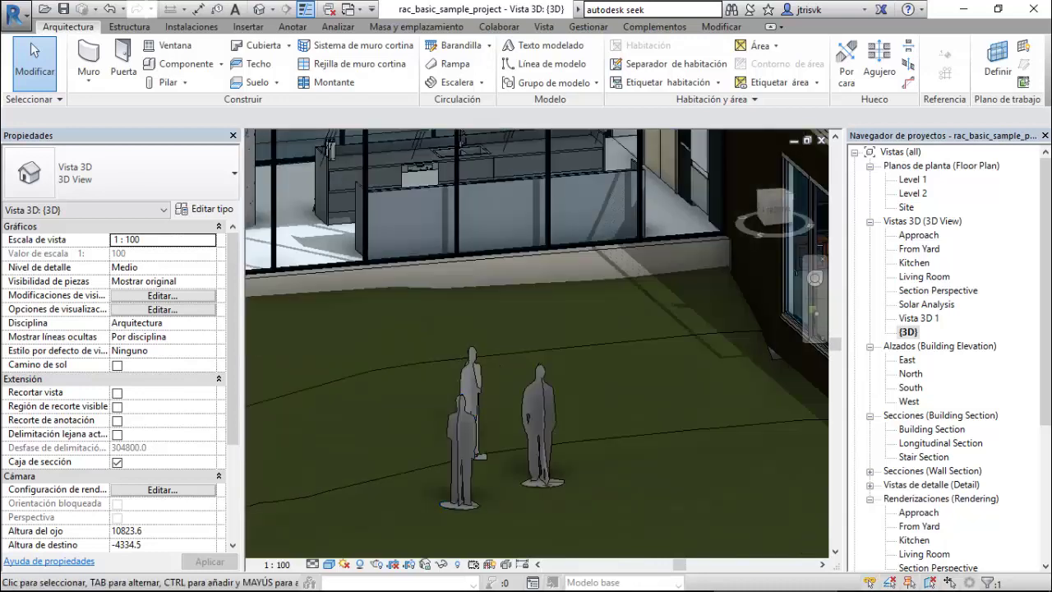
pyautogui.click(329, 565)
pyautogui.click(360, 531)
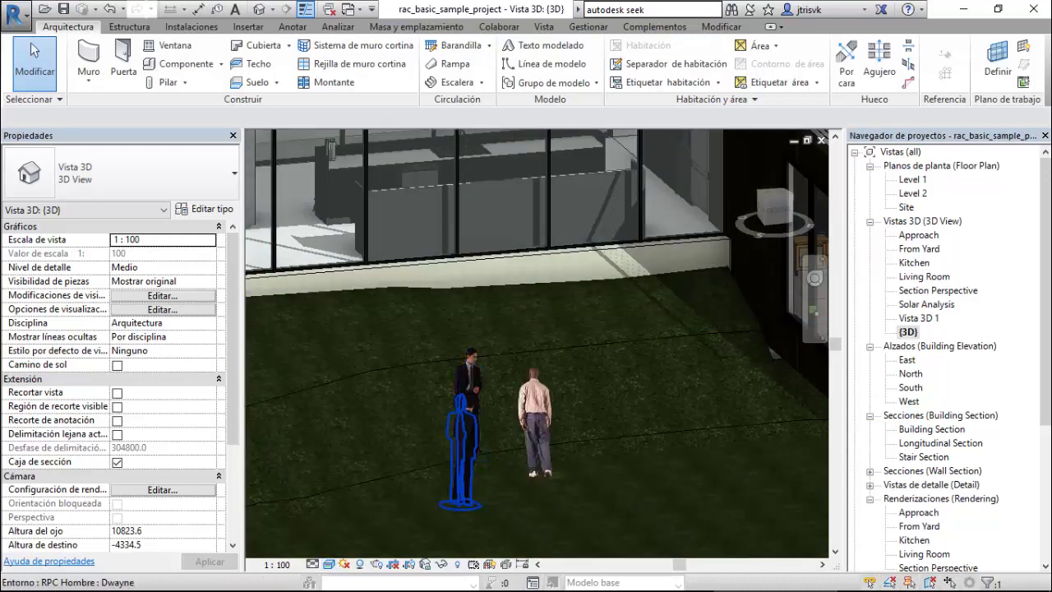
# Open the Living Room 3D view after checking the figures on the lawn and the terrace.
pyautogui.scroll(3, 448, 152)
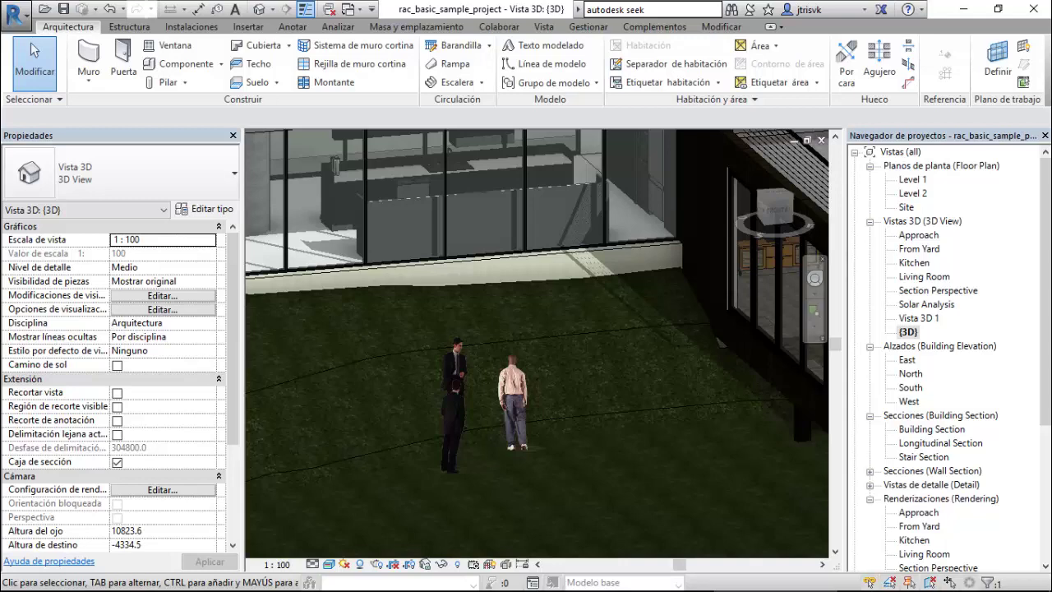
pyautogui.scroll(-2, 560, 376)
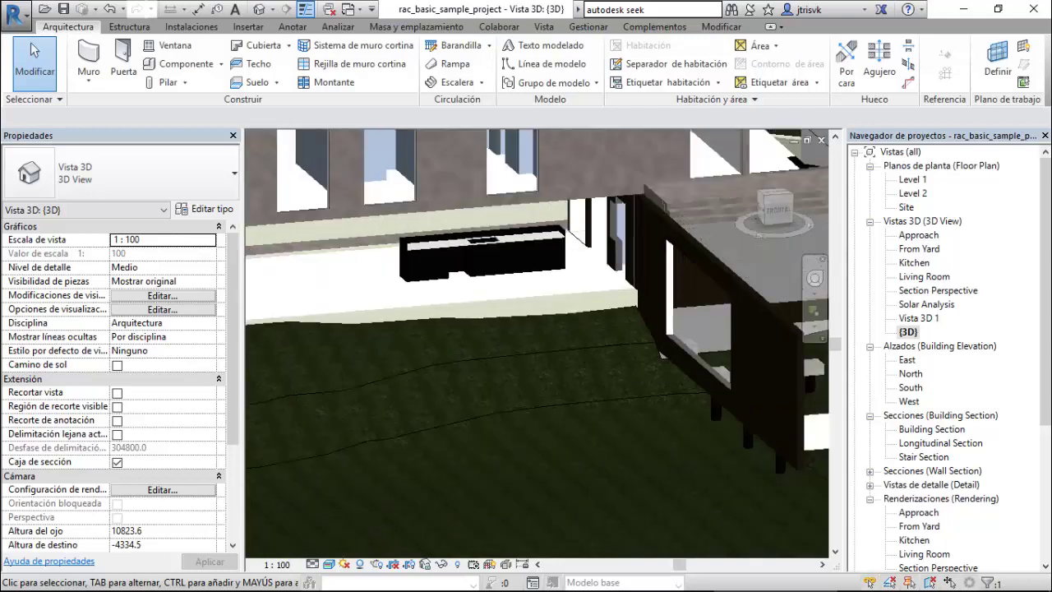
pyautogui.scroll(-2, 560, 377)
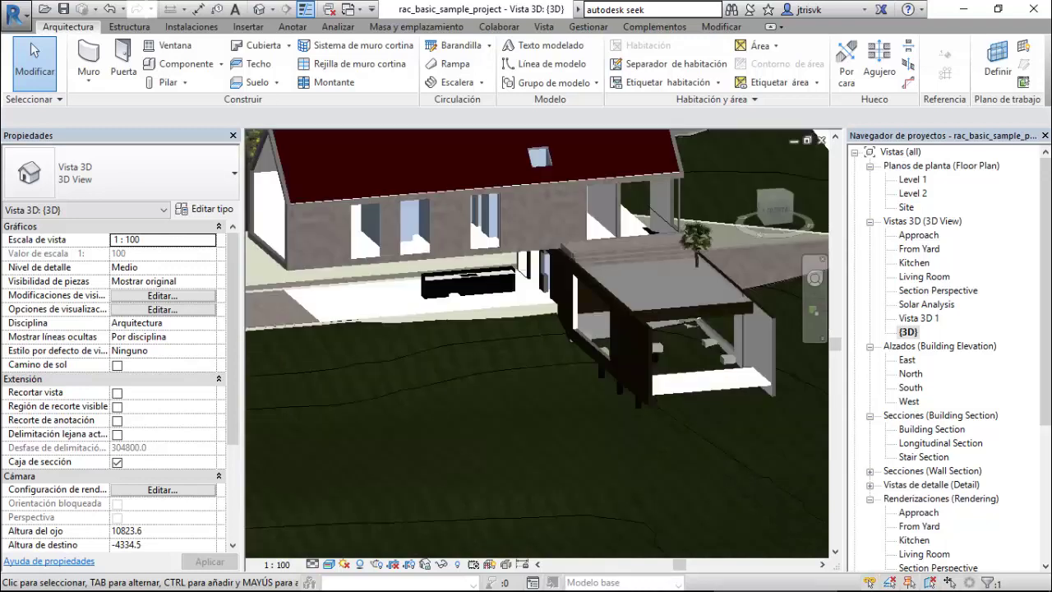
pyautogui.scroll(5, 682, 261)
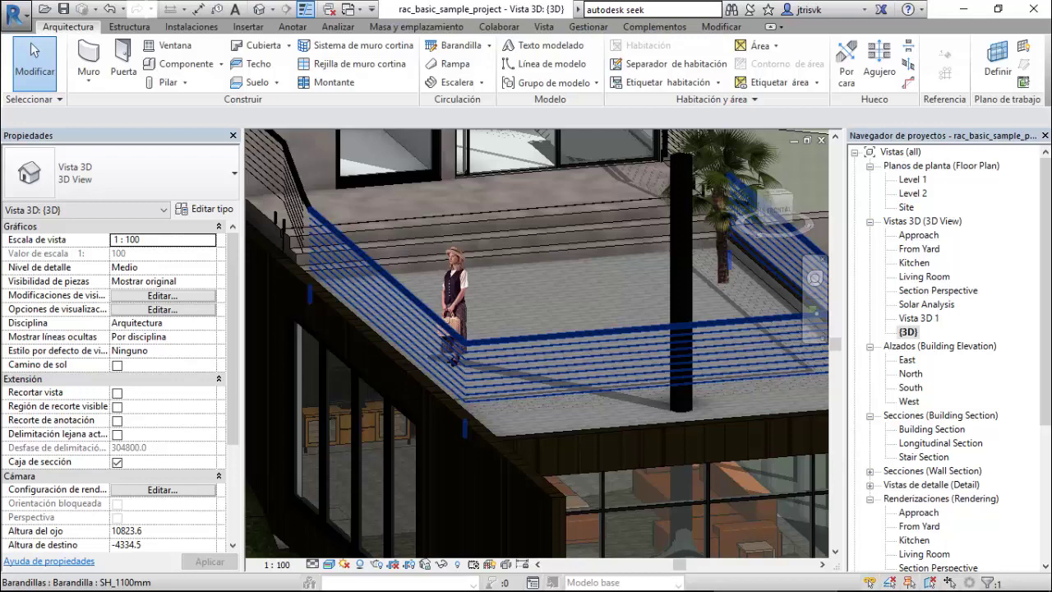
pyautogui.doubleClick(925, 277)
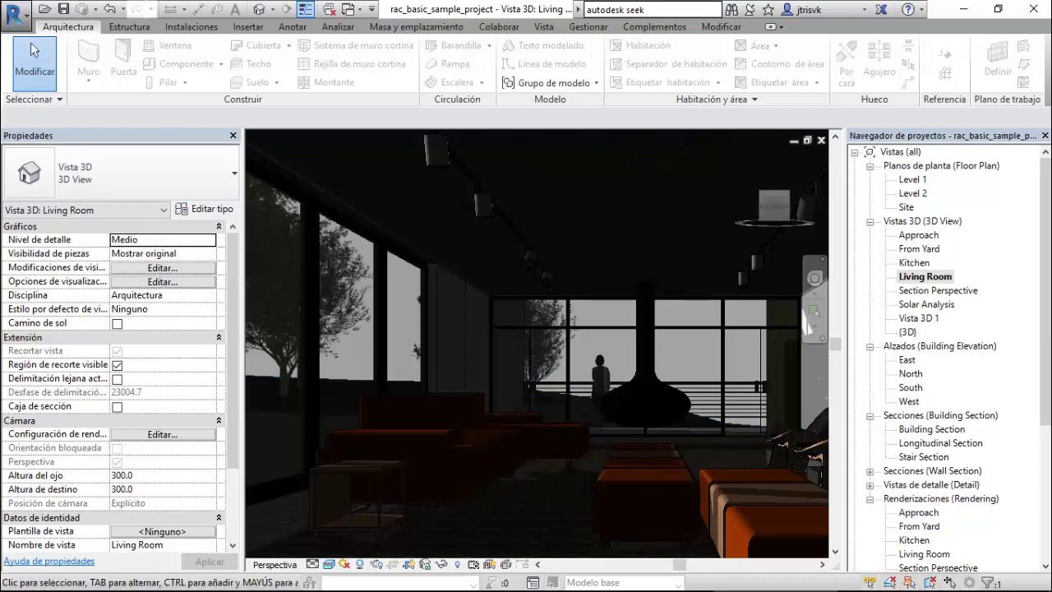
pyautogui.scroll(-1, 491, 256)
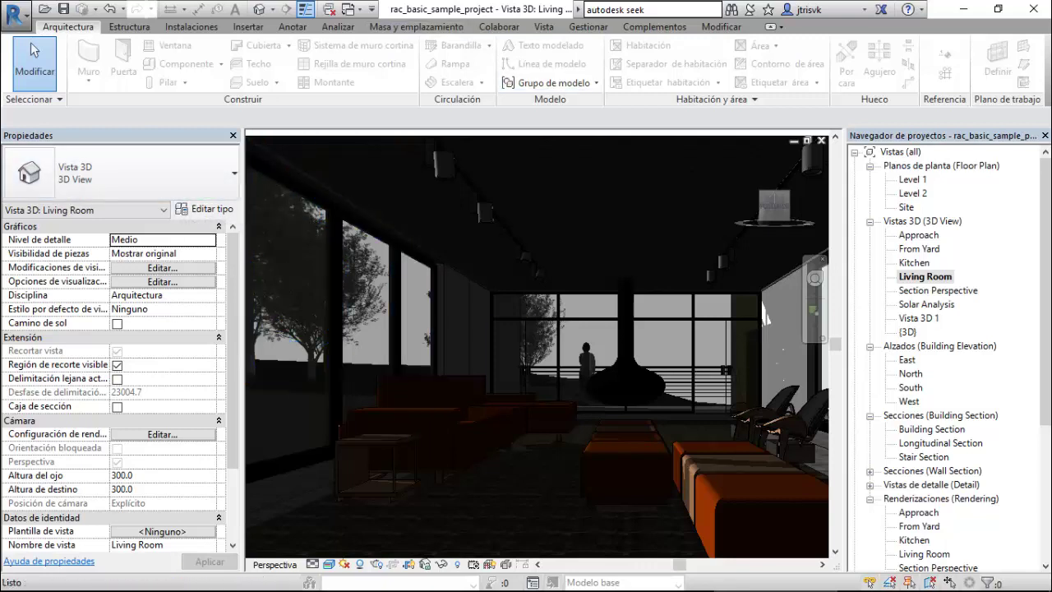
# Open the rendering settings for the Living Room view.
pyautogui.click(722, 27)
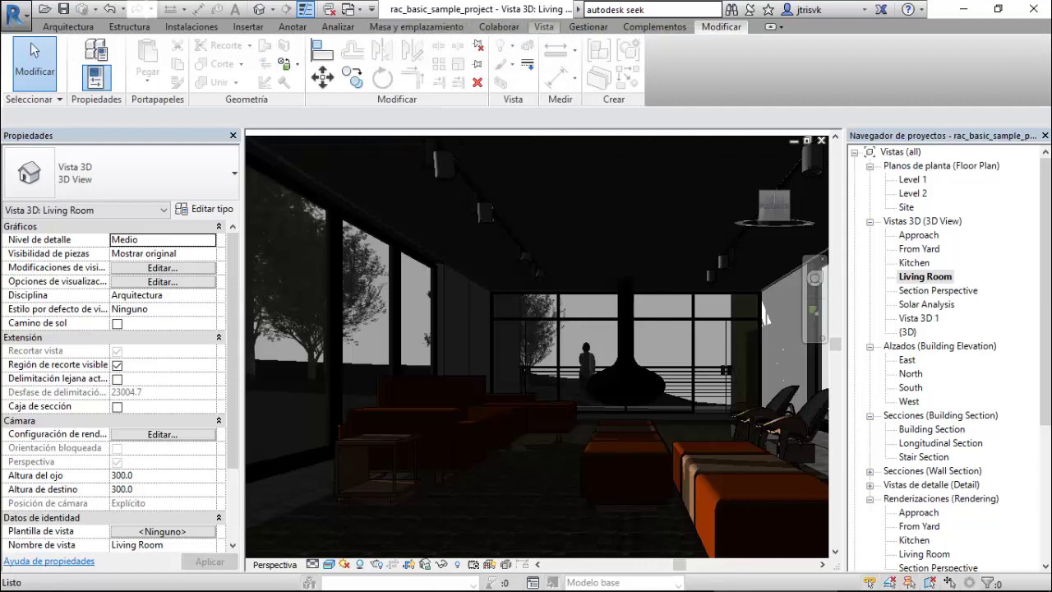
pyautogui.click(544, 27)
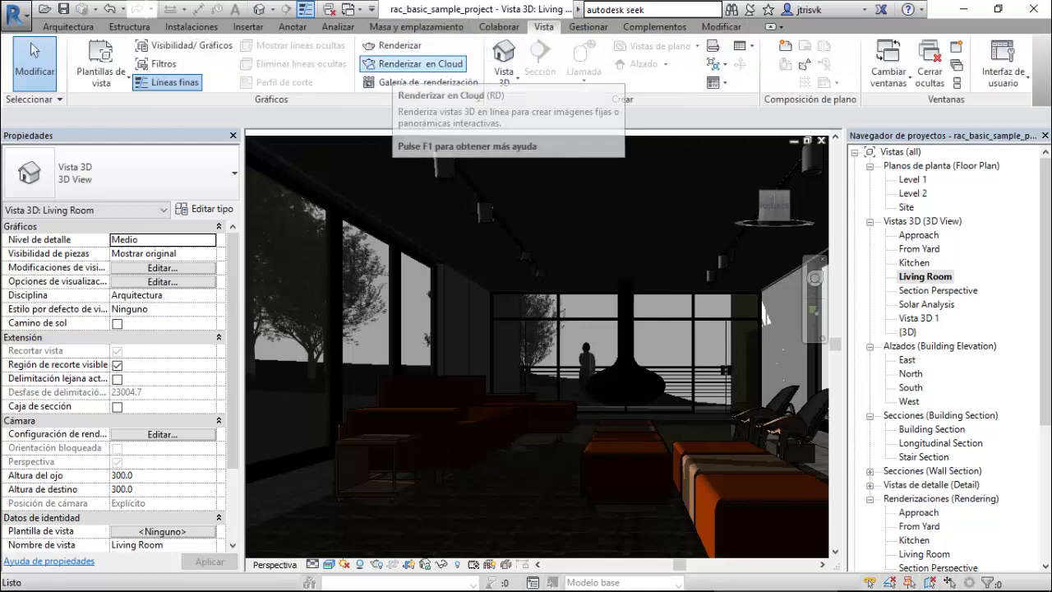
pyautogui.click(393, 45)
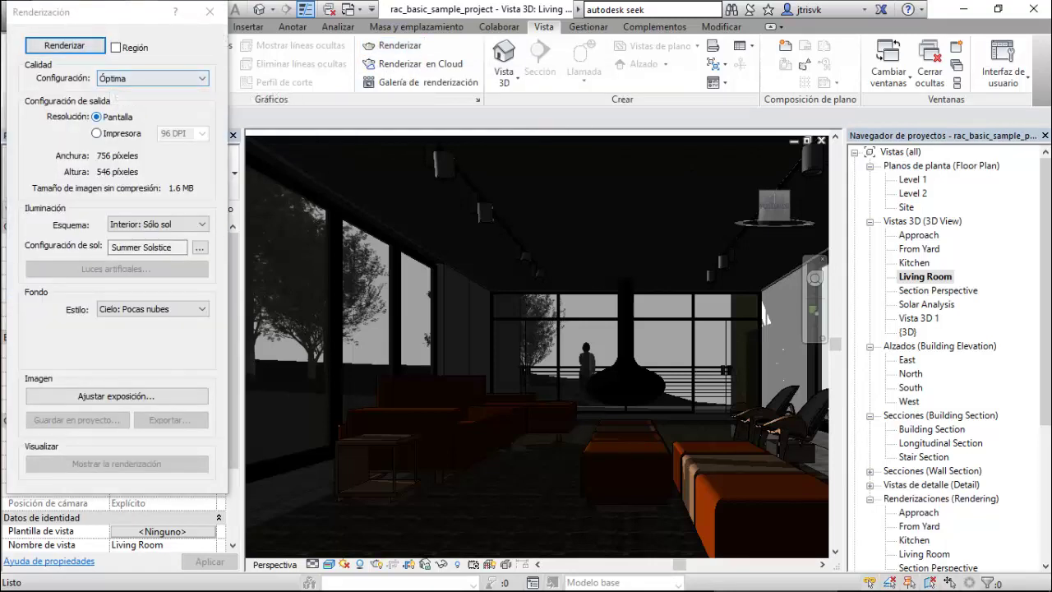
# Examine the printer resolution option, the lighting schemes and the exposure controls, keeping screen resolution and the Interior: Sólo sol scheme.
pyautogui.click(97, 133)
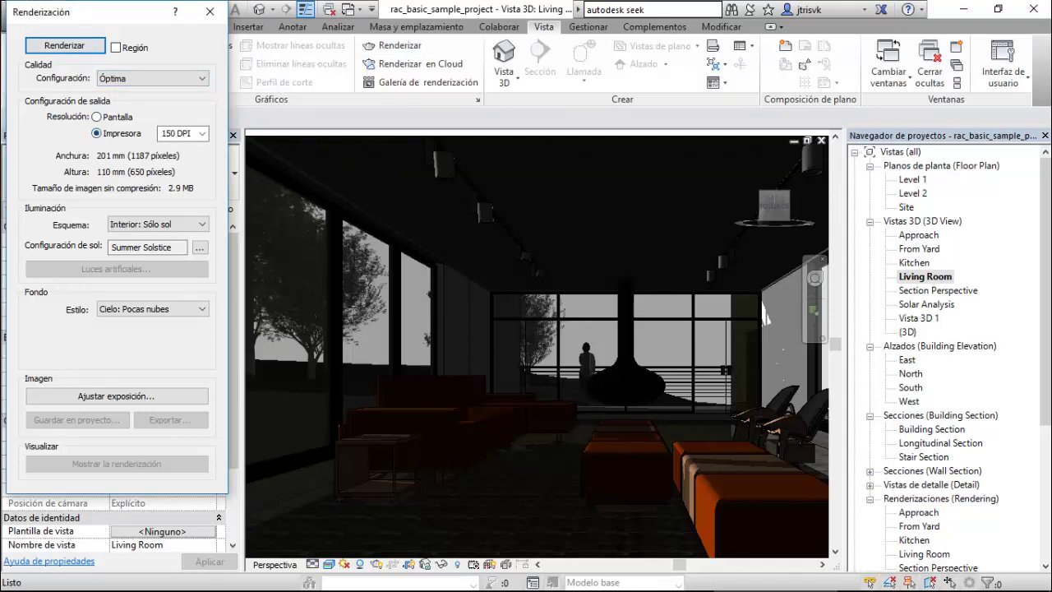
pyautogui.click(97, 116)
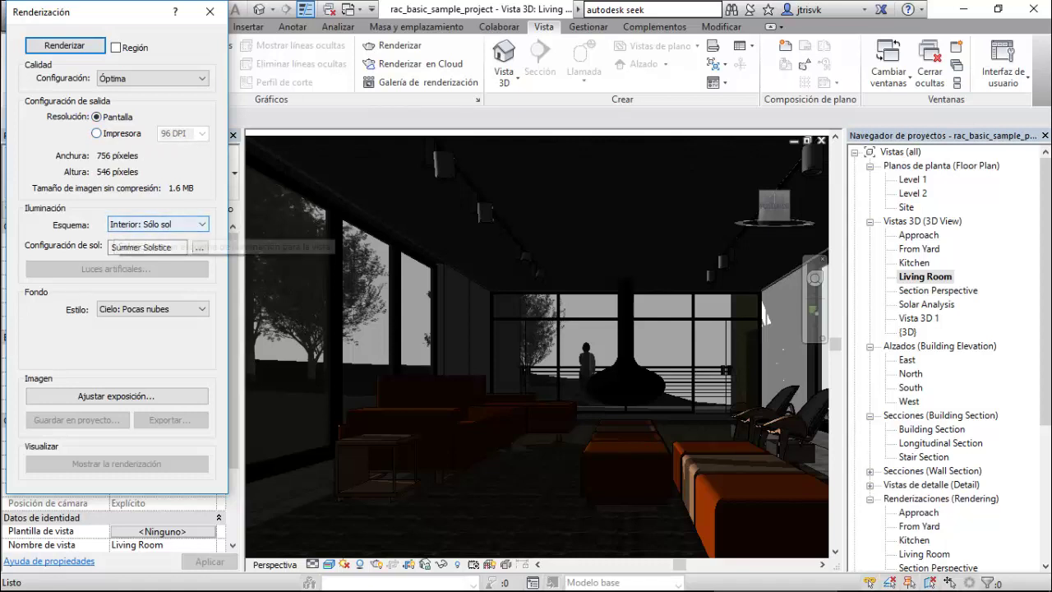
pyautogui.click(156, 224)
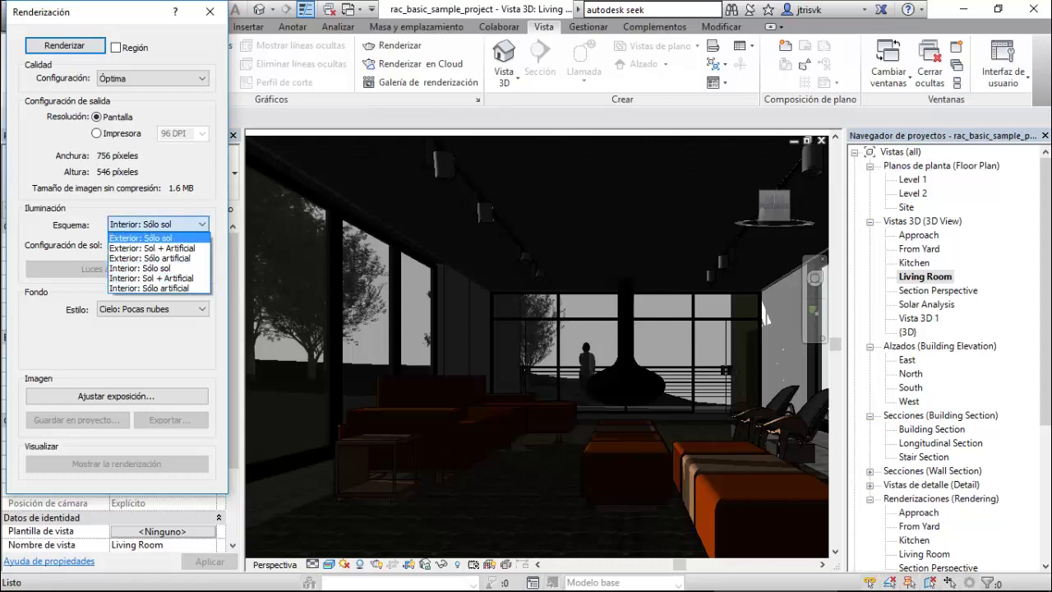
pyautogui.click(157, 225)
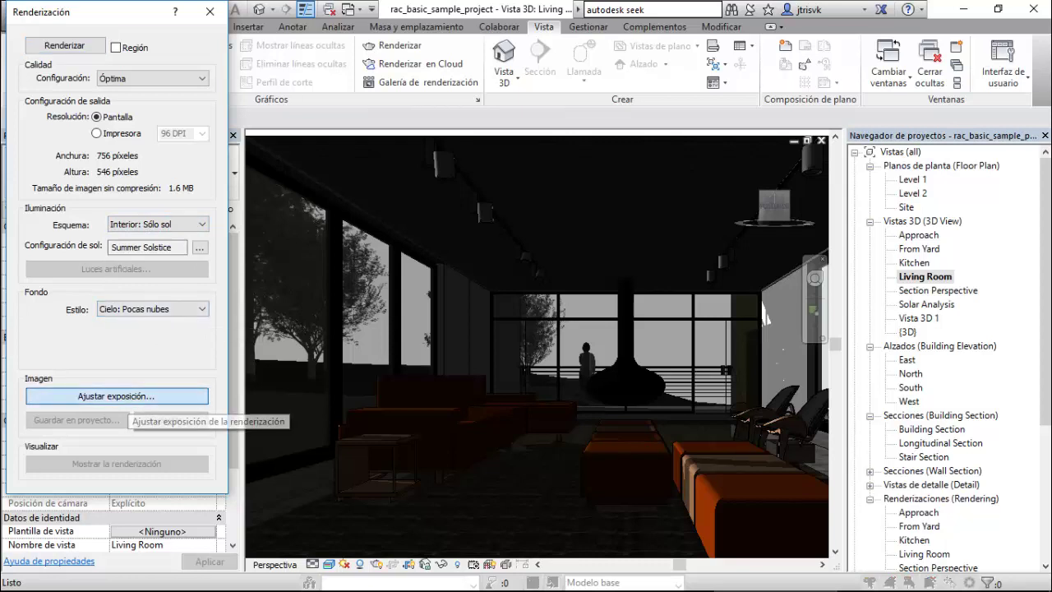
pyautogui.click(123, 397)
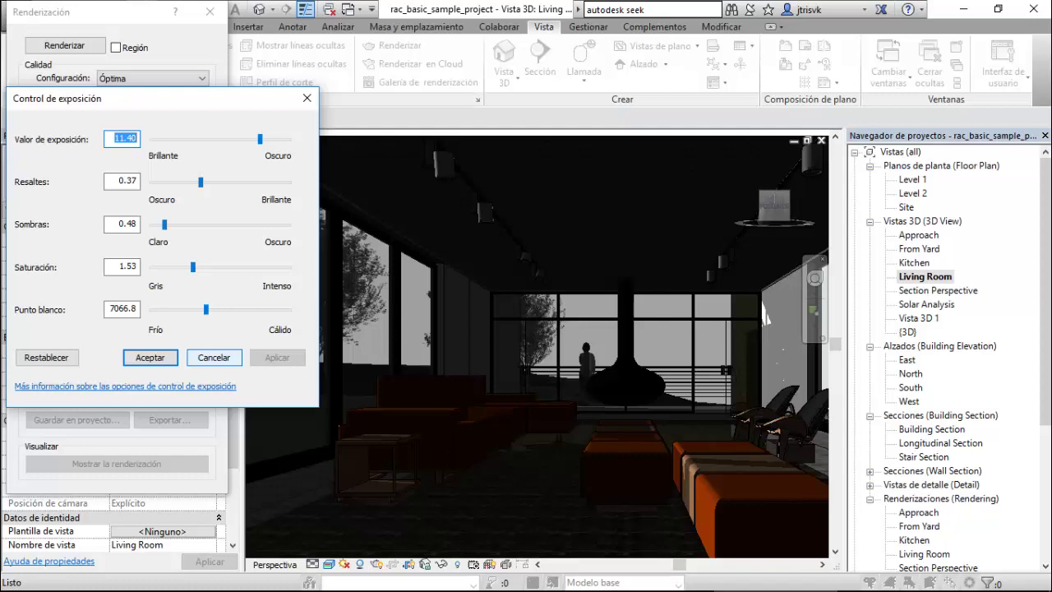
pyautogui.click(214, 357)
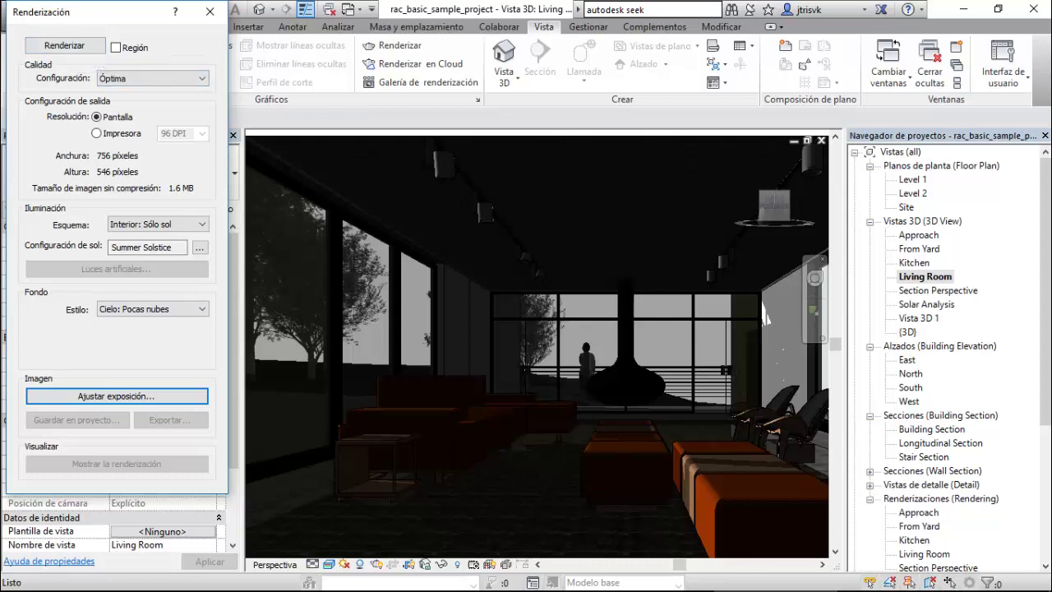
# Set the render quality to Alta and render the Living Room view.
pyautogui.click(202, 78)
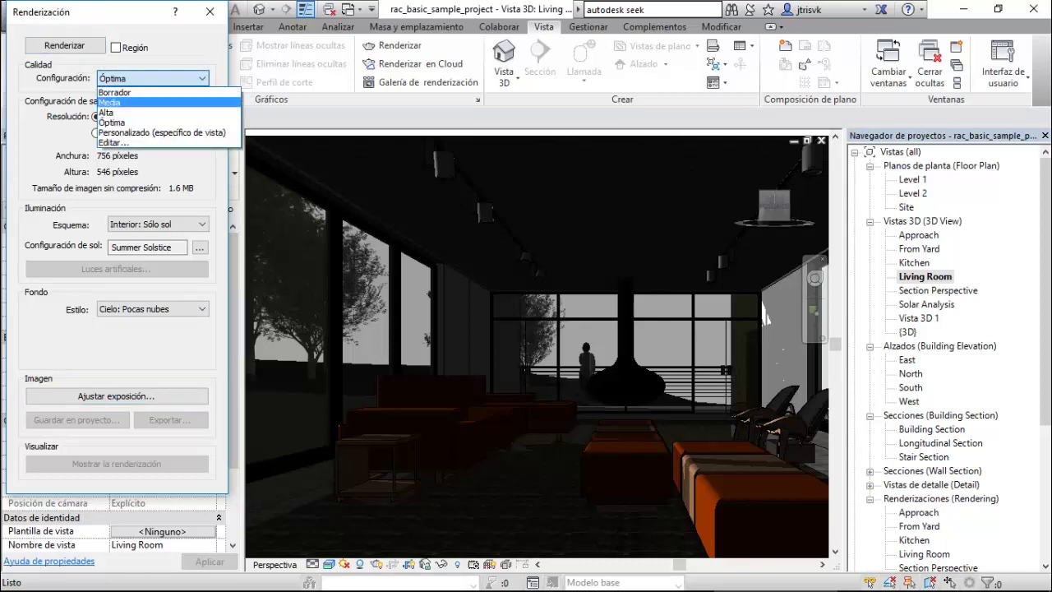
pyautogui.click(115, 112)
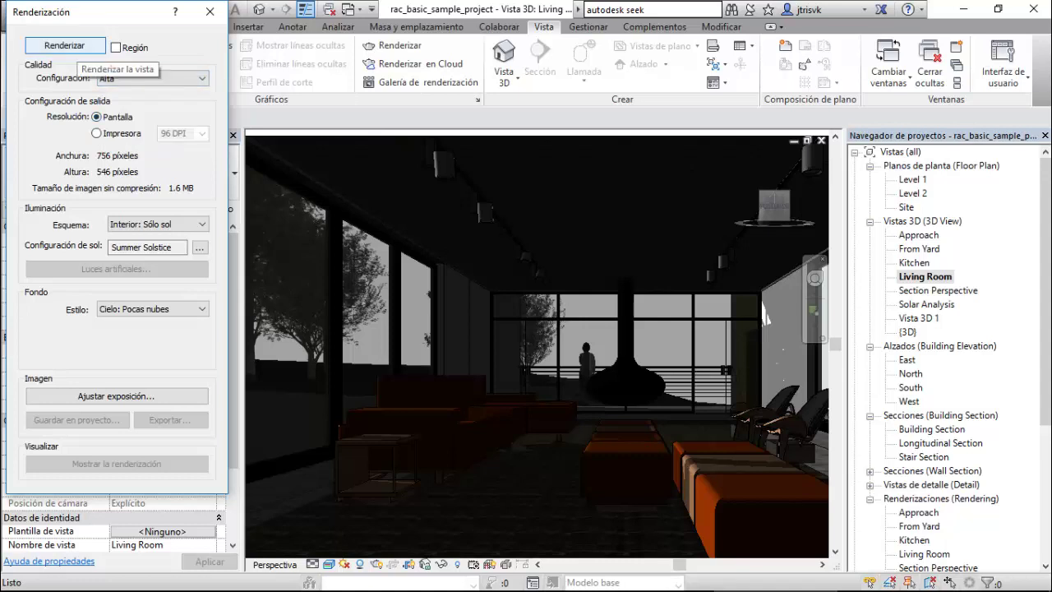
pyautogui.click(64, 45)
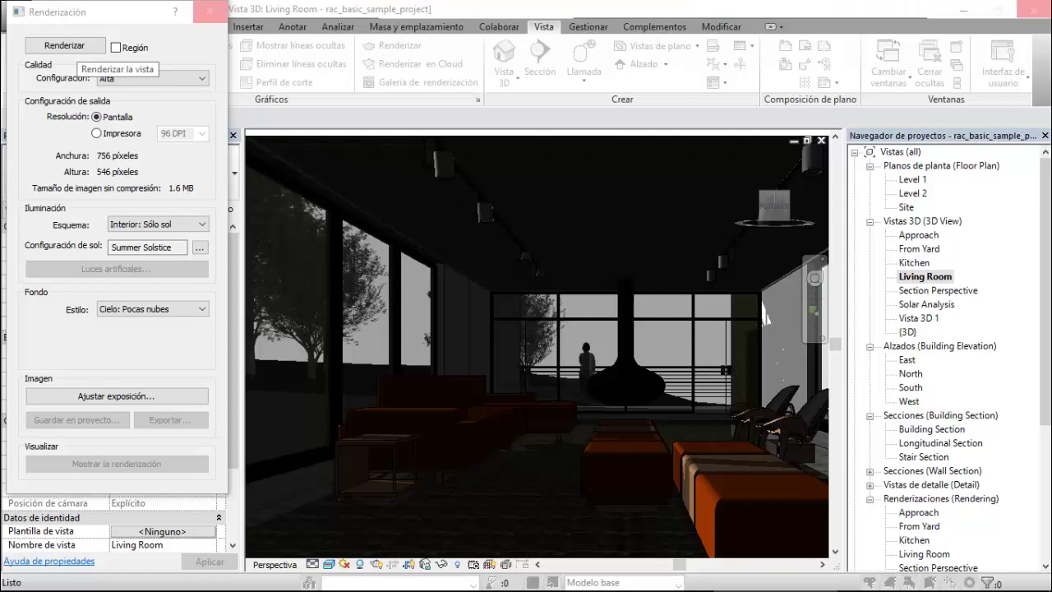
pyautogui.click(73, 46)
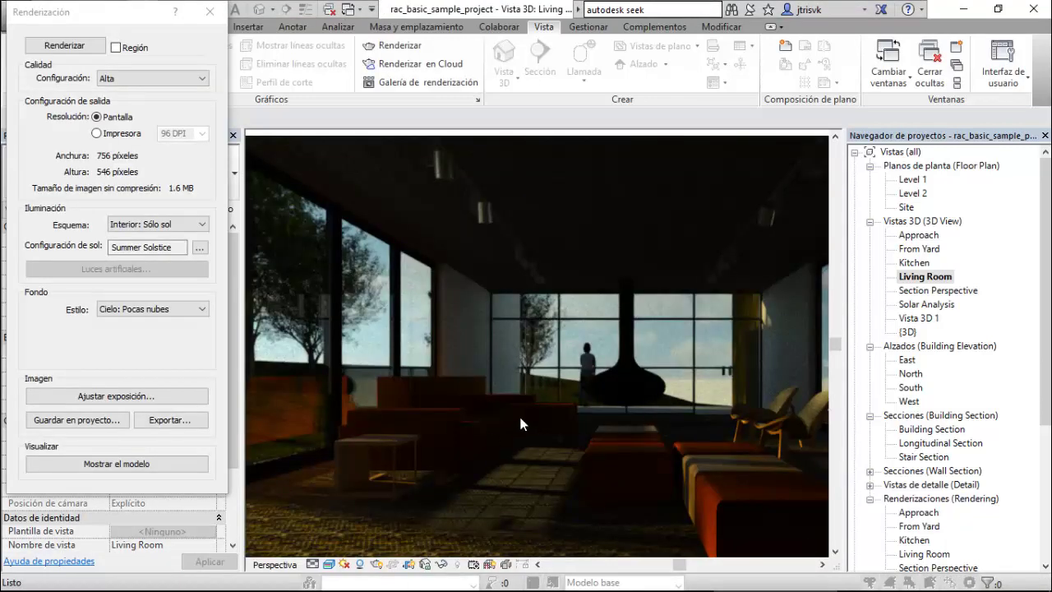
pyautogui.click(115, 78)
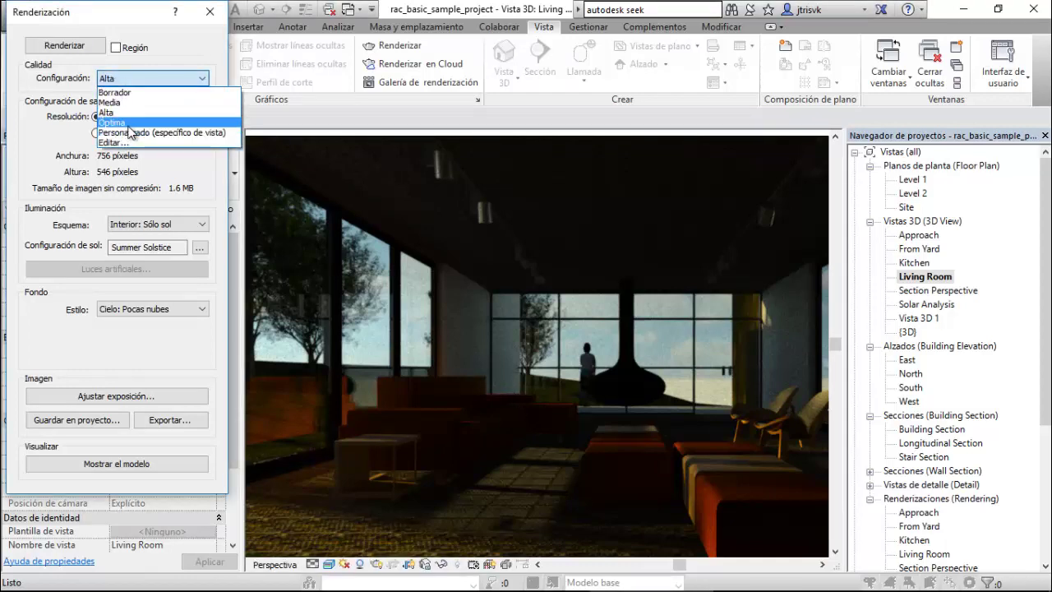
pyautogui.click(130, 80)
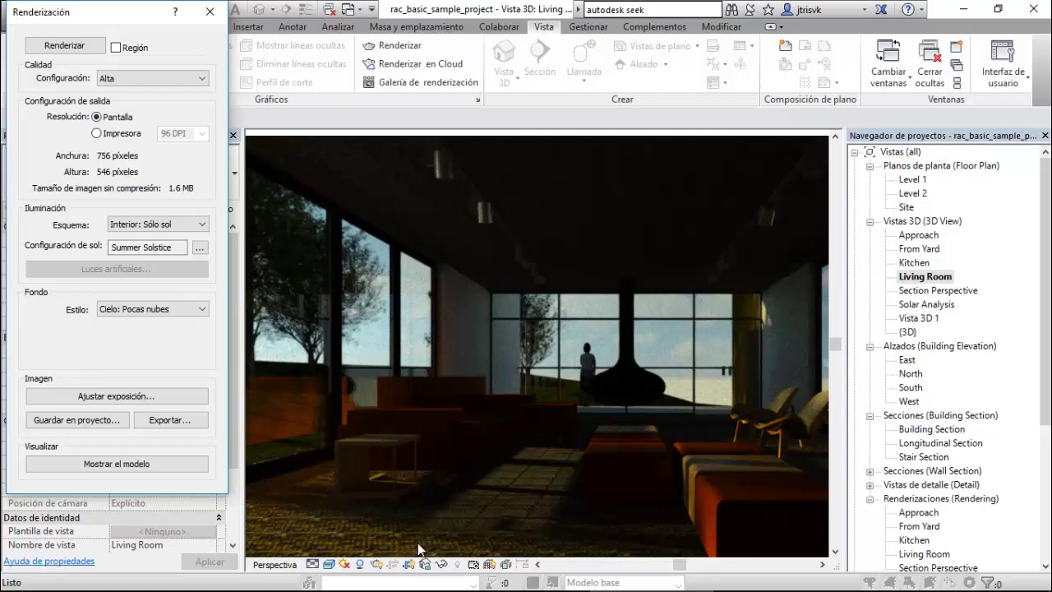
# Close the Living Room rendering settings and open the appearance properties of the Sofa - Ottoman's Main Unit material.
pyautogui.scroll(1, 422, 542)
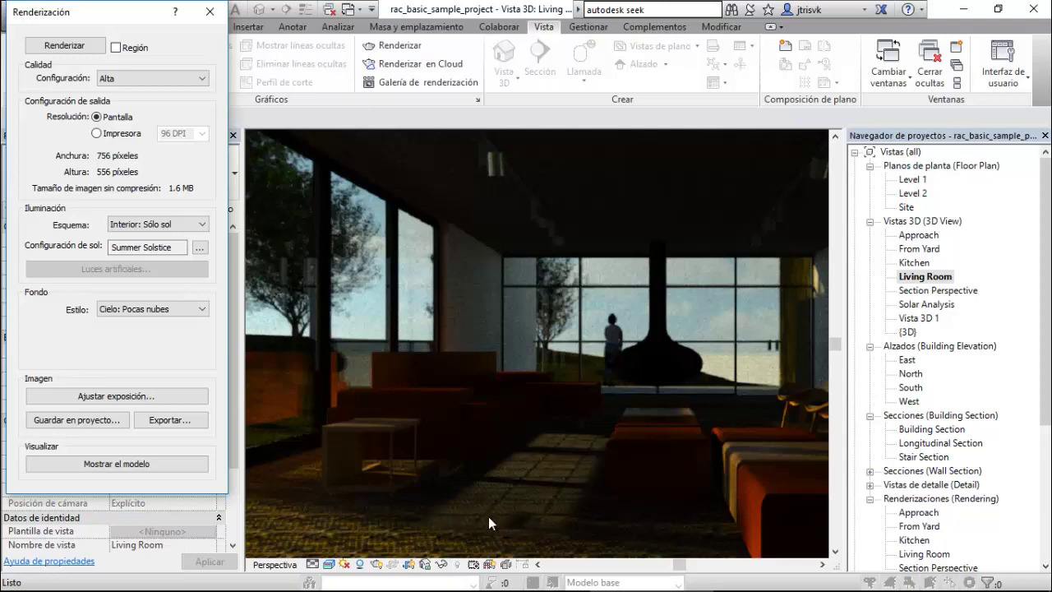
pyautogui.click(210, 11)
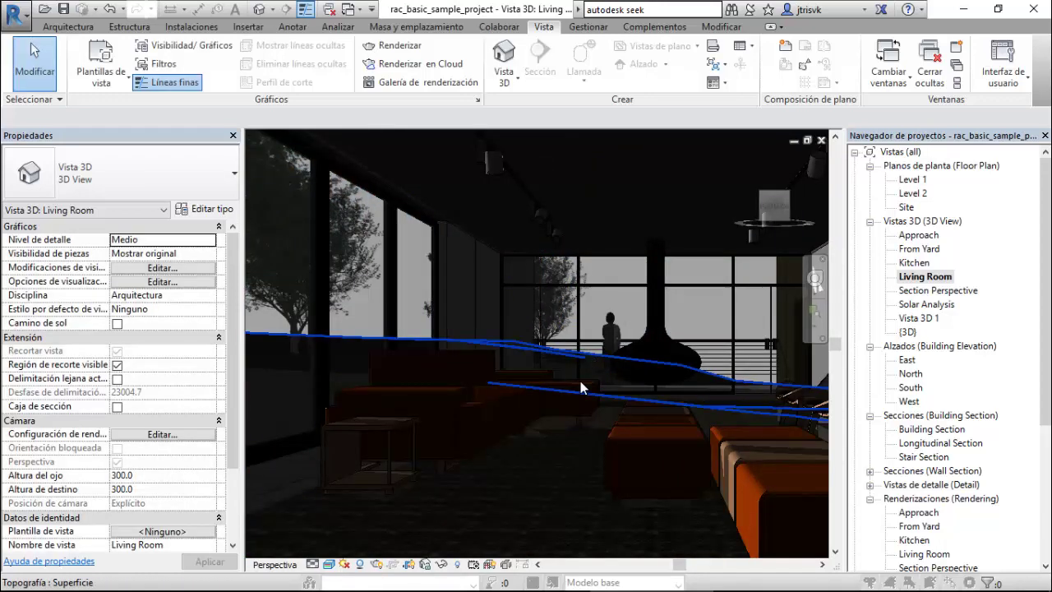
pyautogui.click(619, 439)
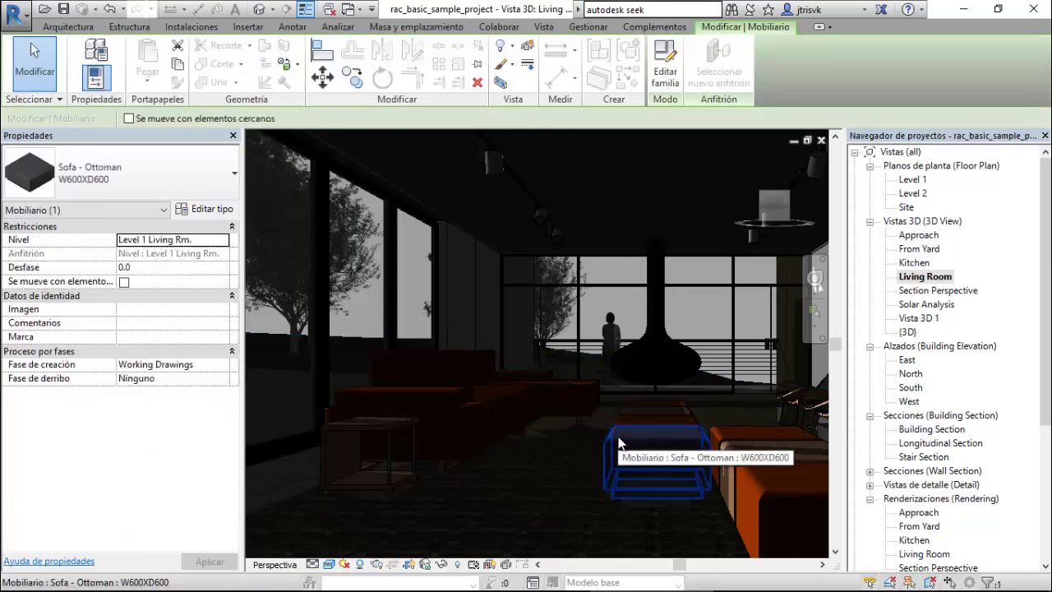
pyautogui.click(208, 211)
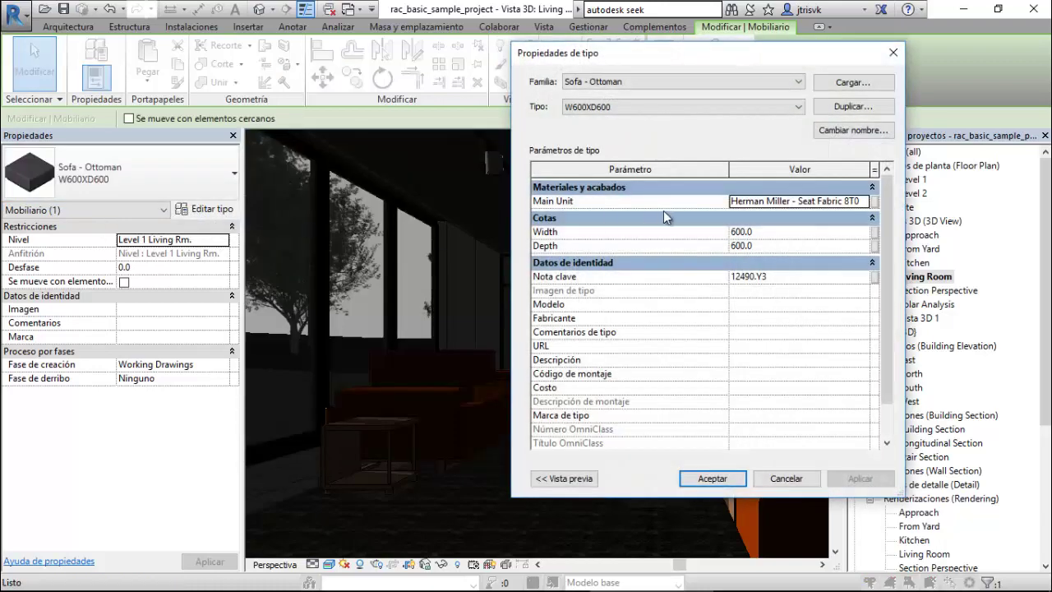
pyautogui.click(771, 204)
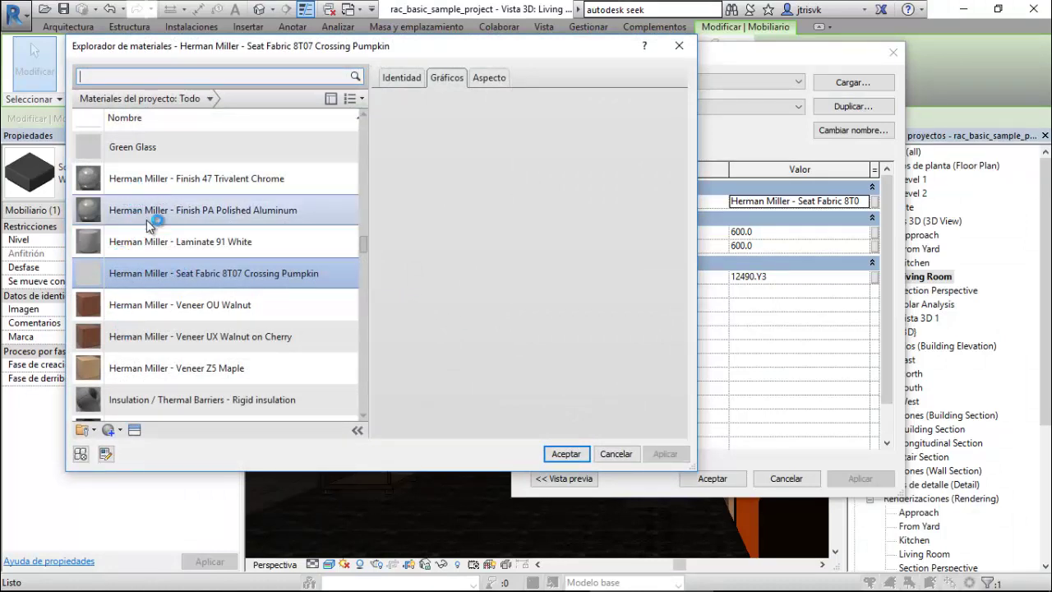
pyautogui.click(489, 79)
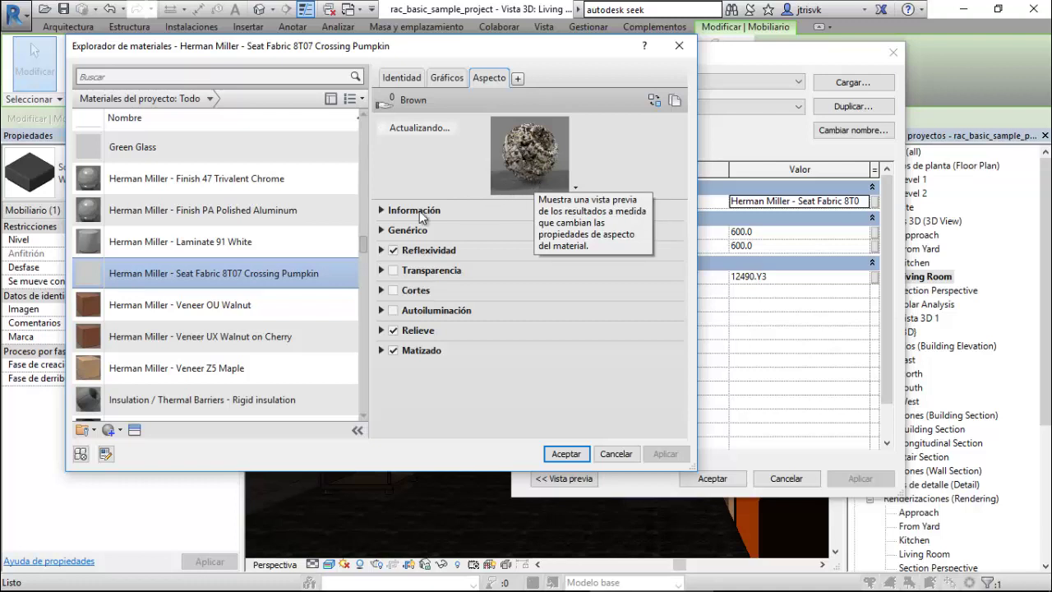
# Compare the appearance of the Herman Miller walnut, fabric, laminate and maple materials, leaving the ottoman's material unchanged.
pyautogui.click(209, 305)
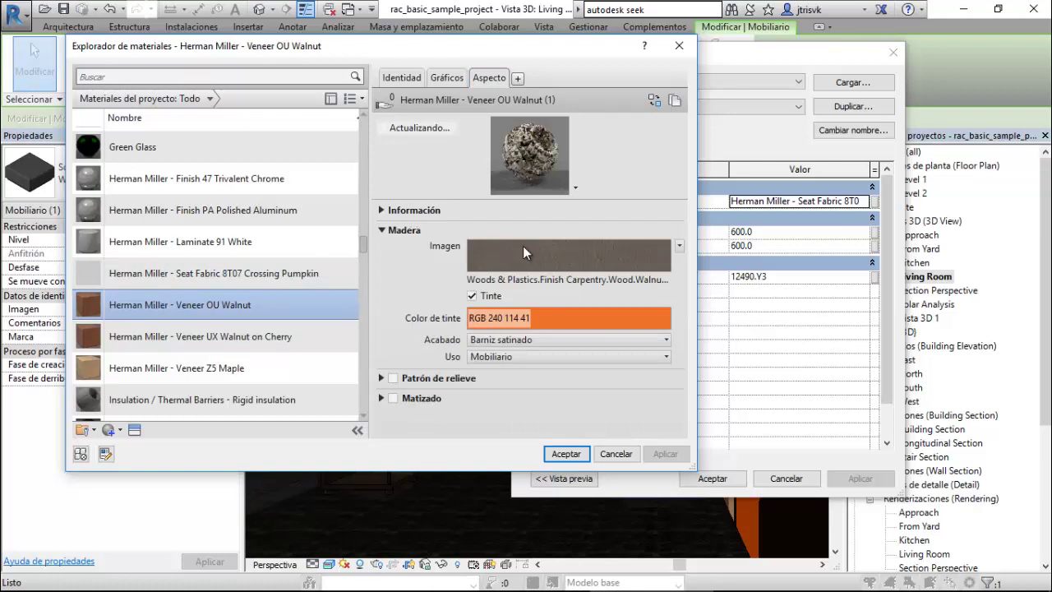
pyautogui.click(203, 274)
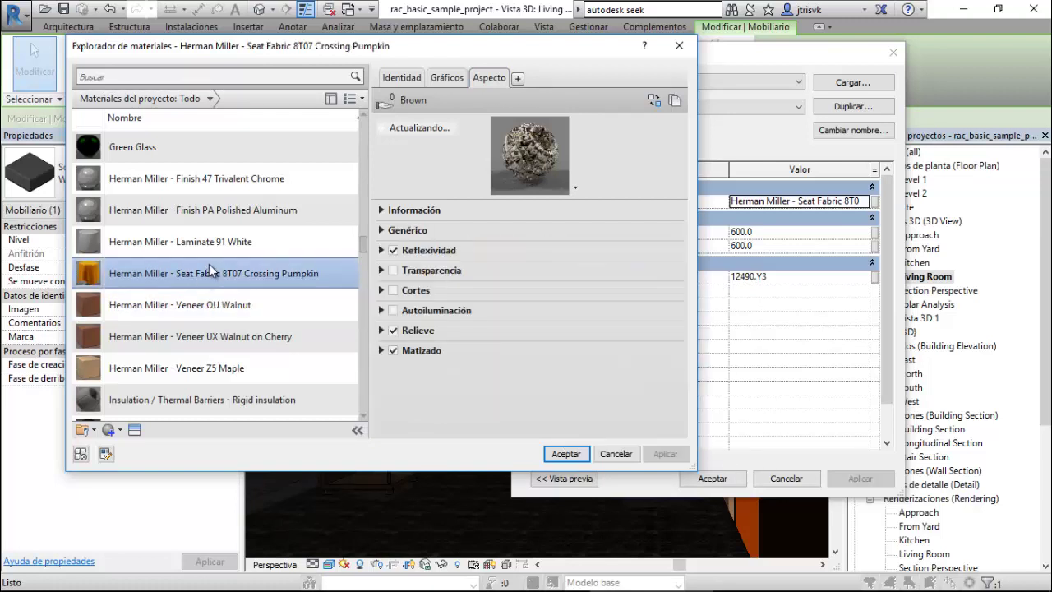
pyautogui.click(212, 243)
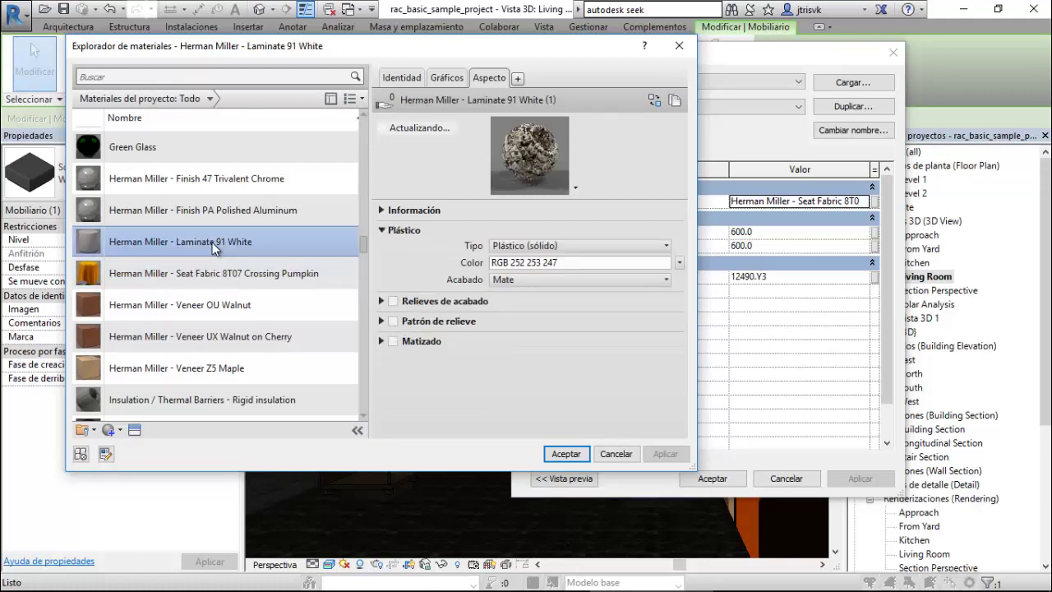
pyautogui.click(203, 316)
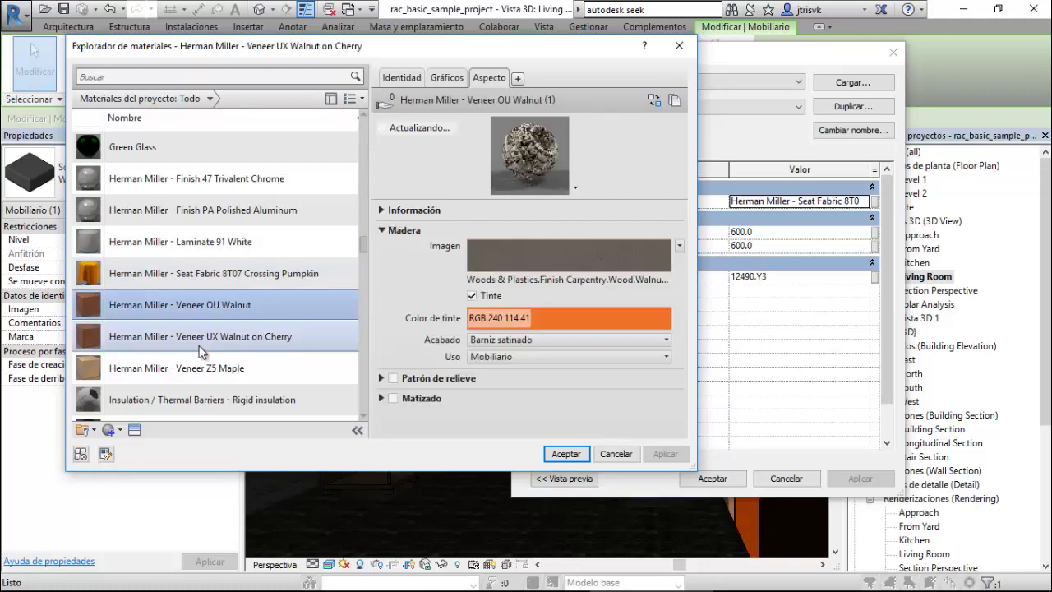
pyautogui.click(198, 345)
pyautogui.click(203, 361)
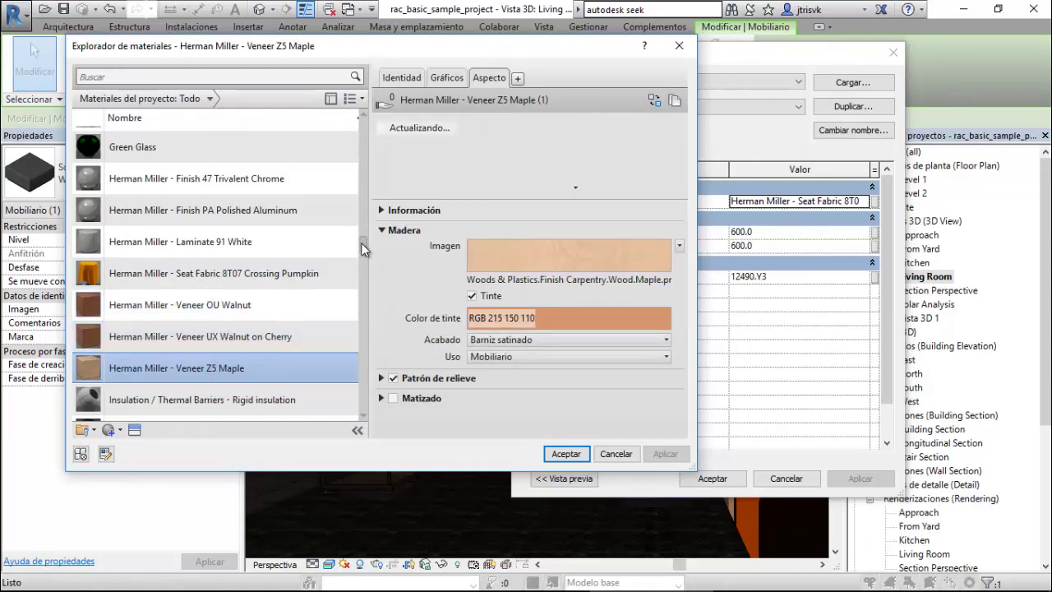
pyautogui.scroll(-5, 362, 251)
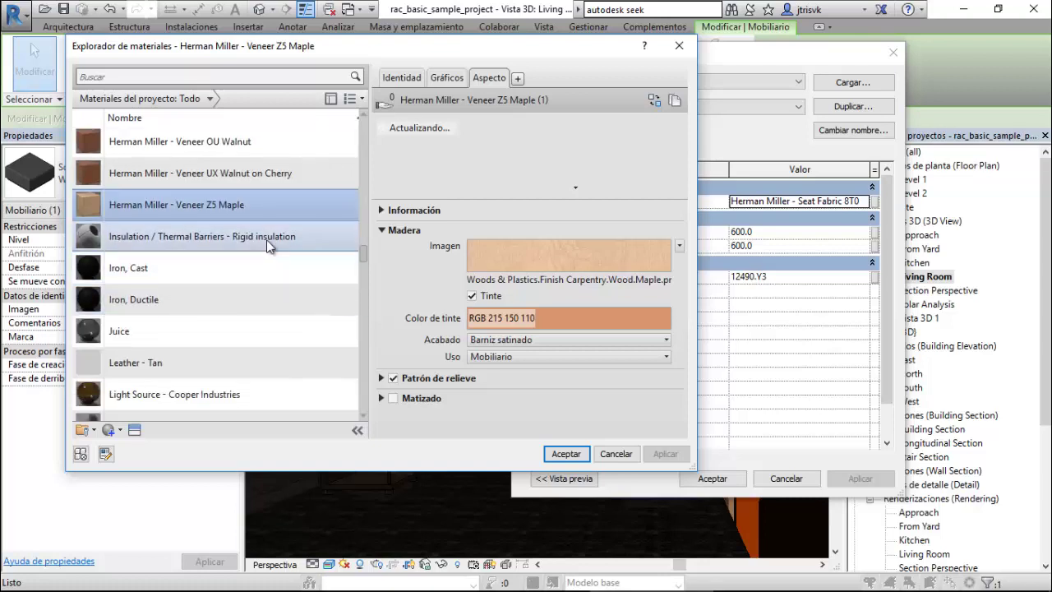
pyautogui.click(266, 237)
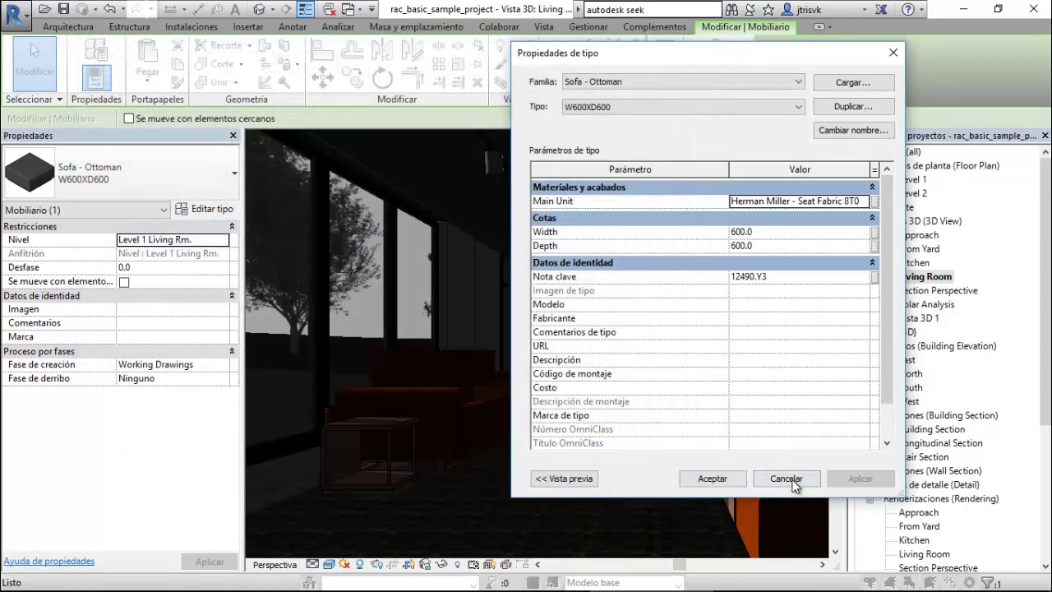
pyautogui.click(795, 482)
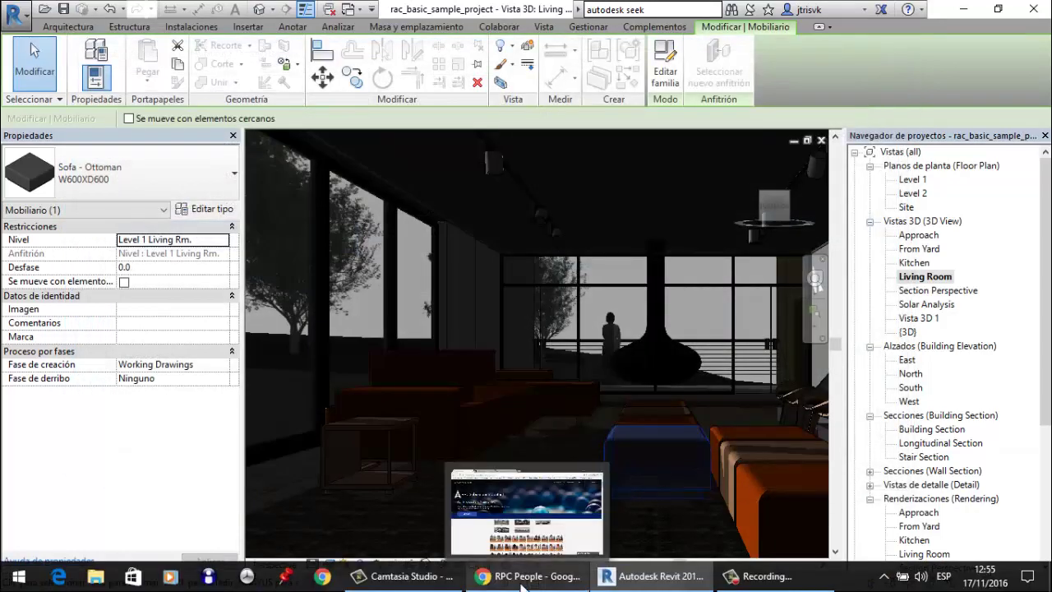
# Switch to Chrome and look over the Shaw Contract website's home page and its carpet and hard surface categories.
pyautogui.click(523, 582)
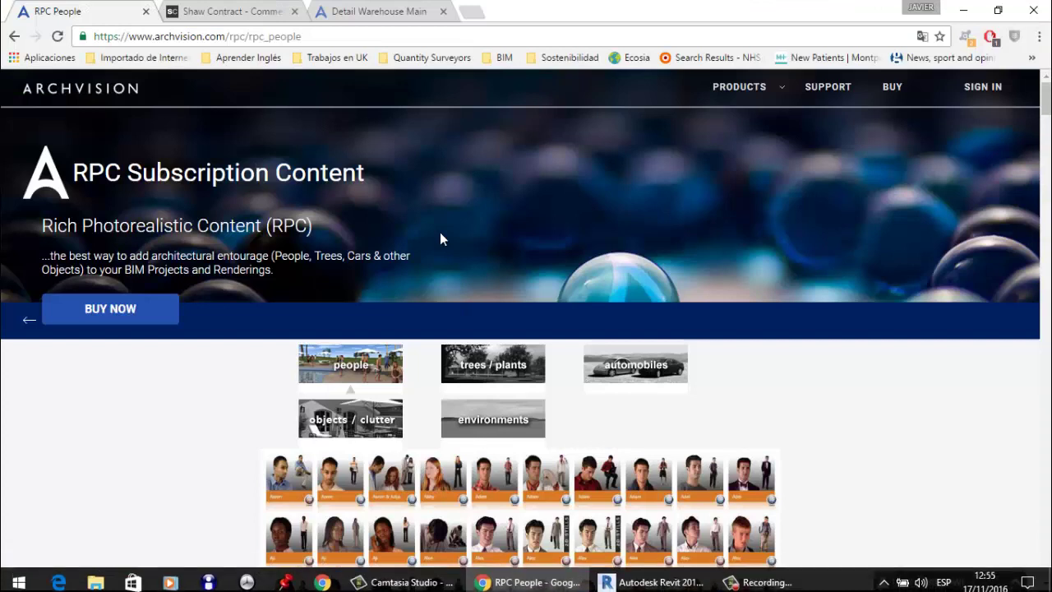
pyautogui.click(214, 17)
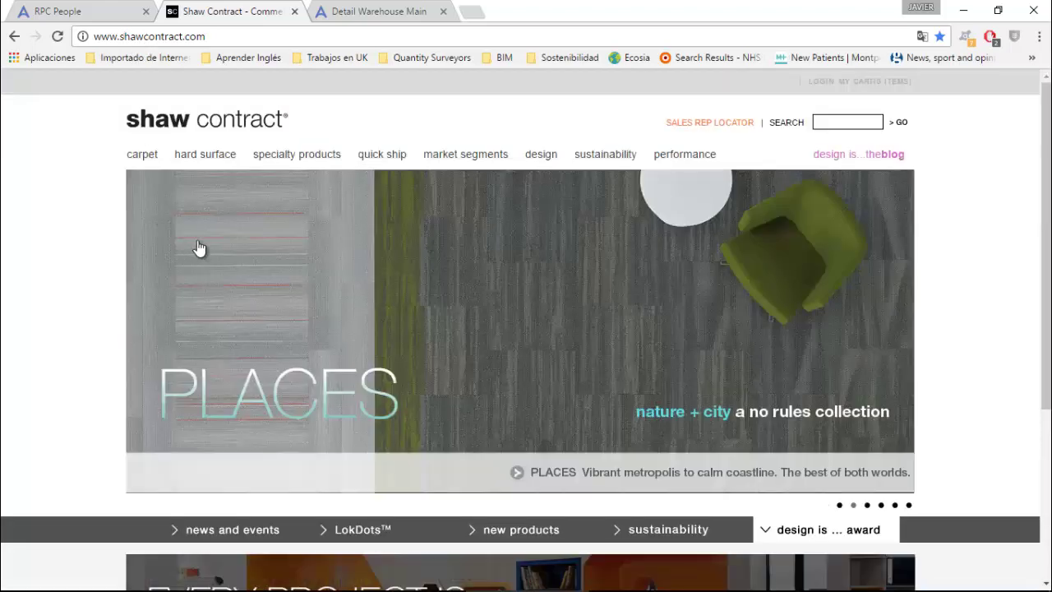
pyautogui.scroll(-2, 200, 246)
pyautogui.scroll(-1, 172, 259)
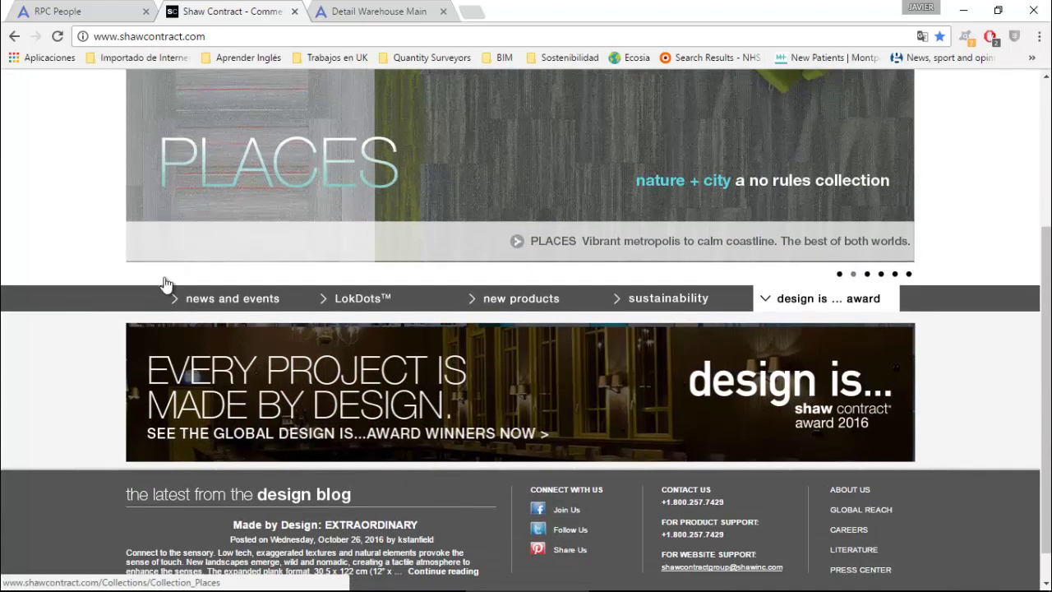
pyautogui.scroll(-1, 164, 284)
pyautogui.scroll(1, 684, 376)
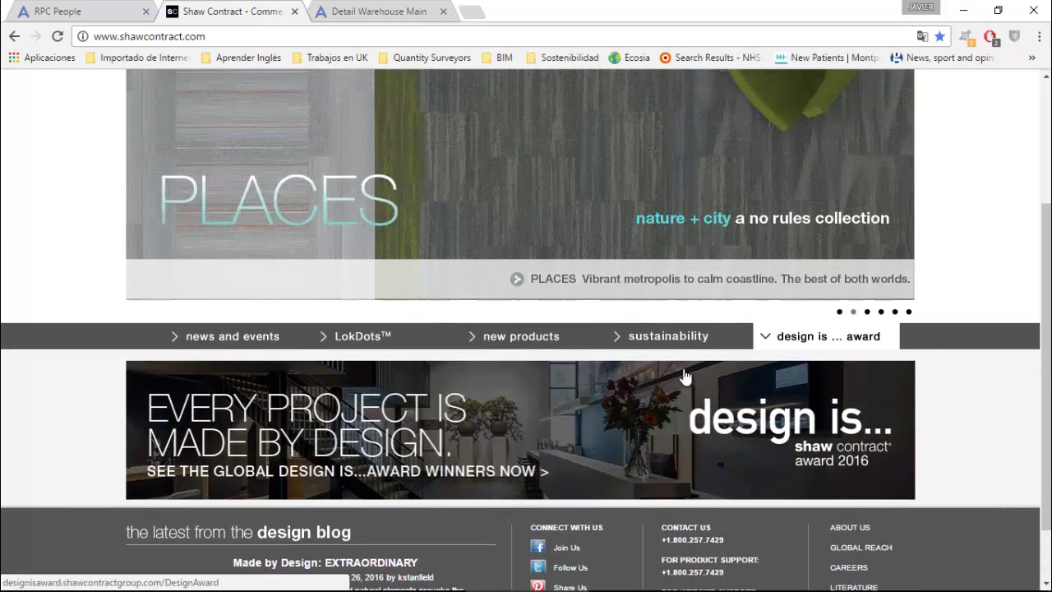
pyautogui.scroll(2, 685, 375)
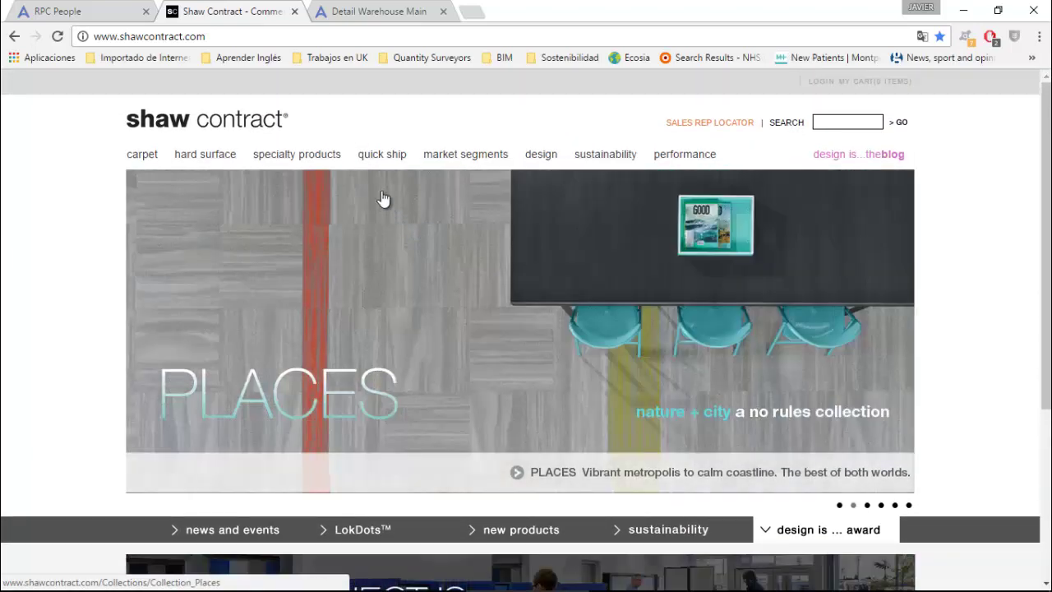
pyautogui.moveTo(292, 164)
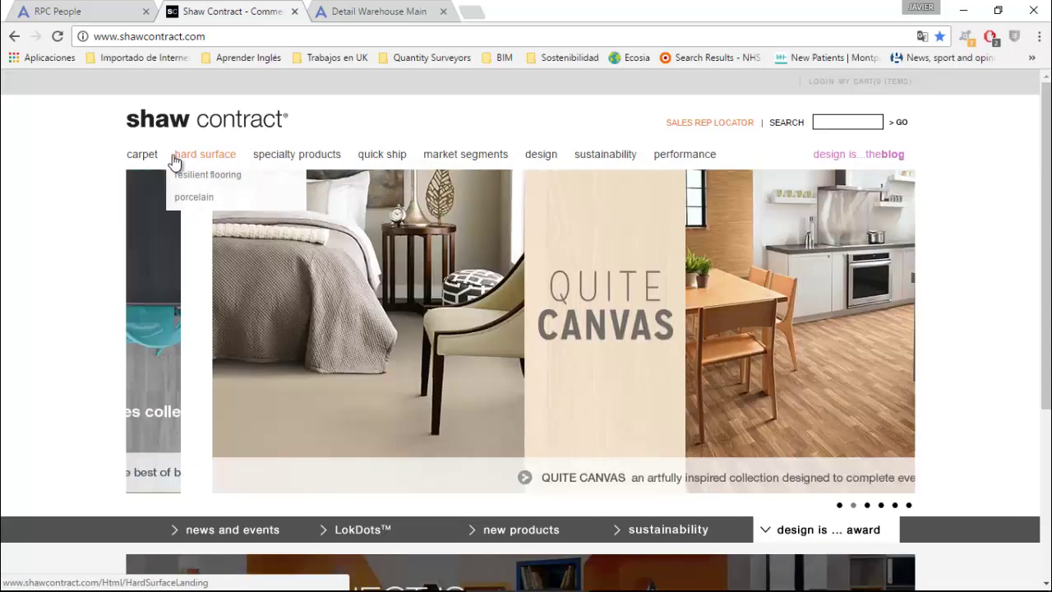
pyautogui.moveTo(145, 154)
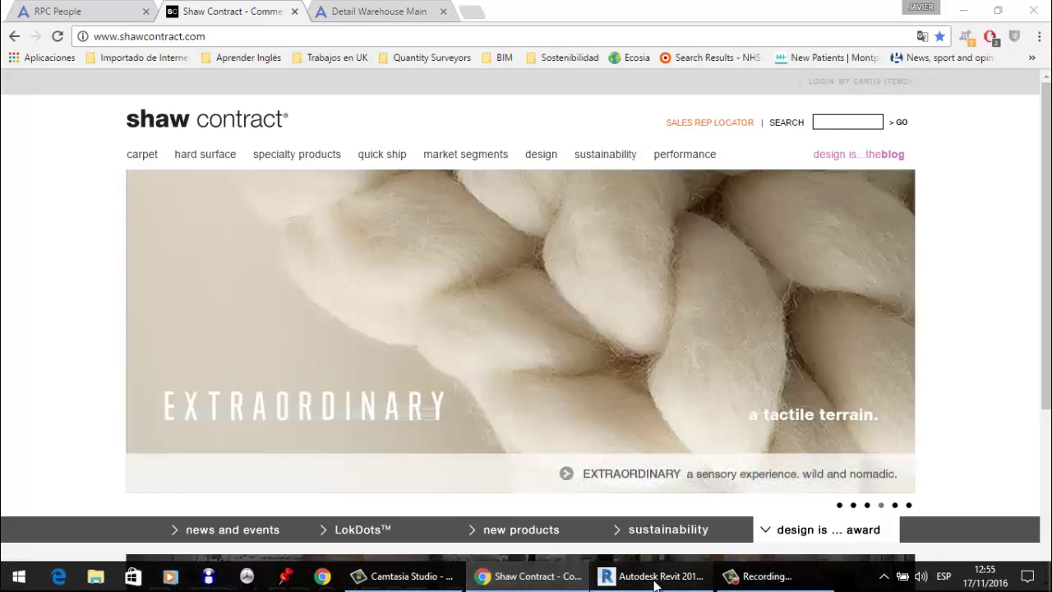
# Return to Revit and open the Section Perspective 3D view.
pyautogui.click(634, 579)
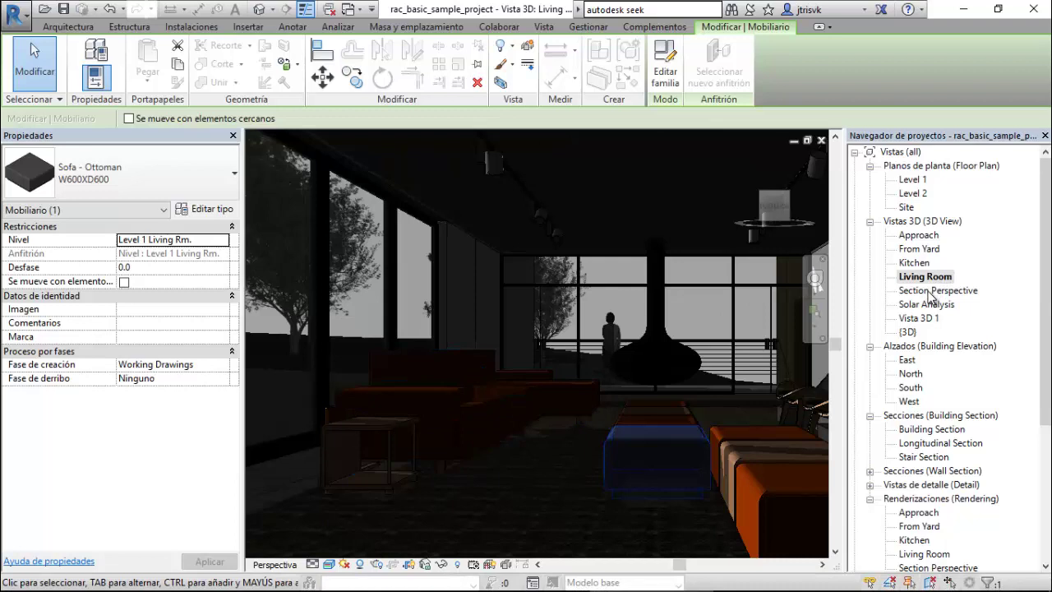
pyautogui.doubleClick(918, 264)
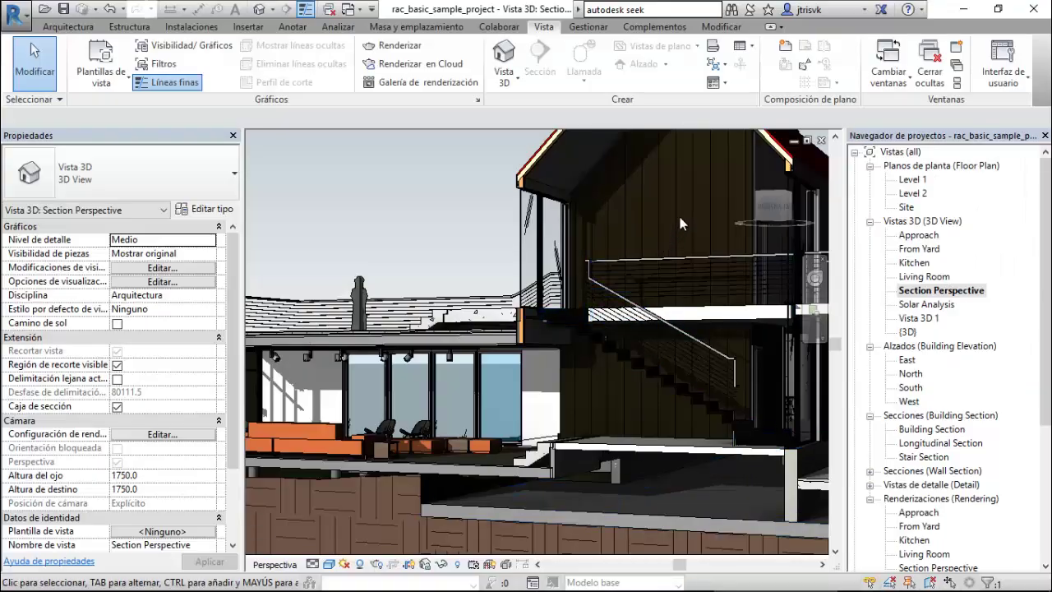
# Try the Paint tool for the upper timber-clad wall with the Door - Frame/Mullion material, and leave it without painting a face.
pyautogui.click(588, 183)
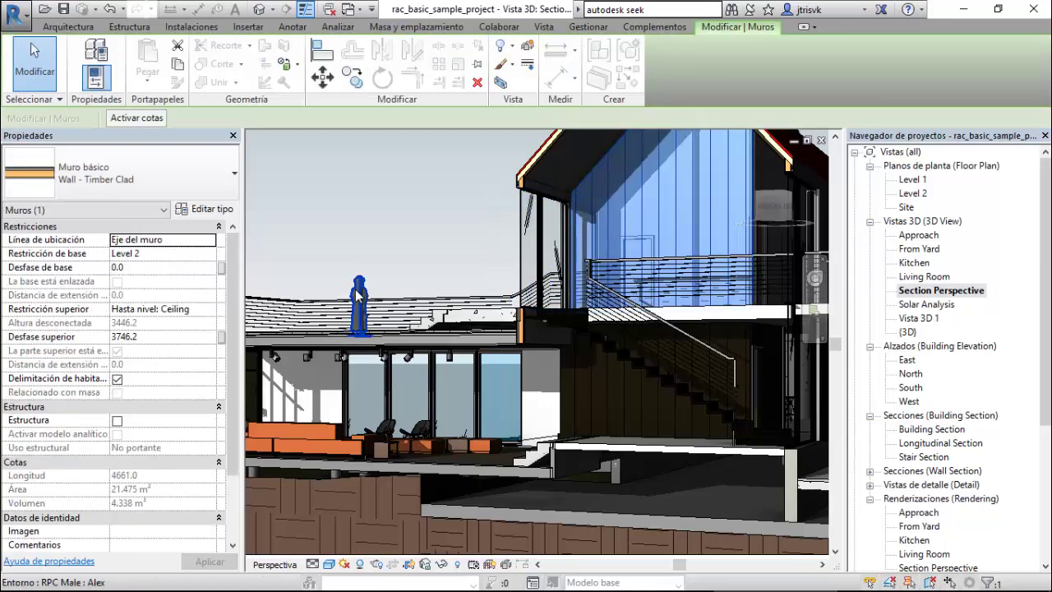
pyautogui.click(298, 64)
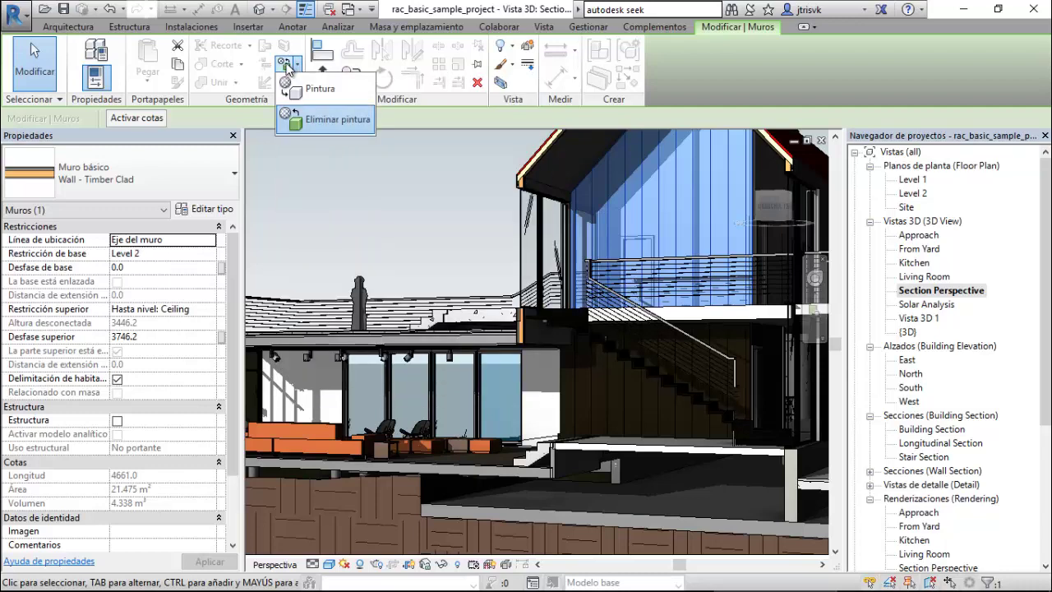
pyautogui.click(297, 88)
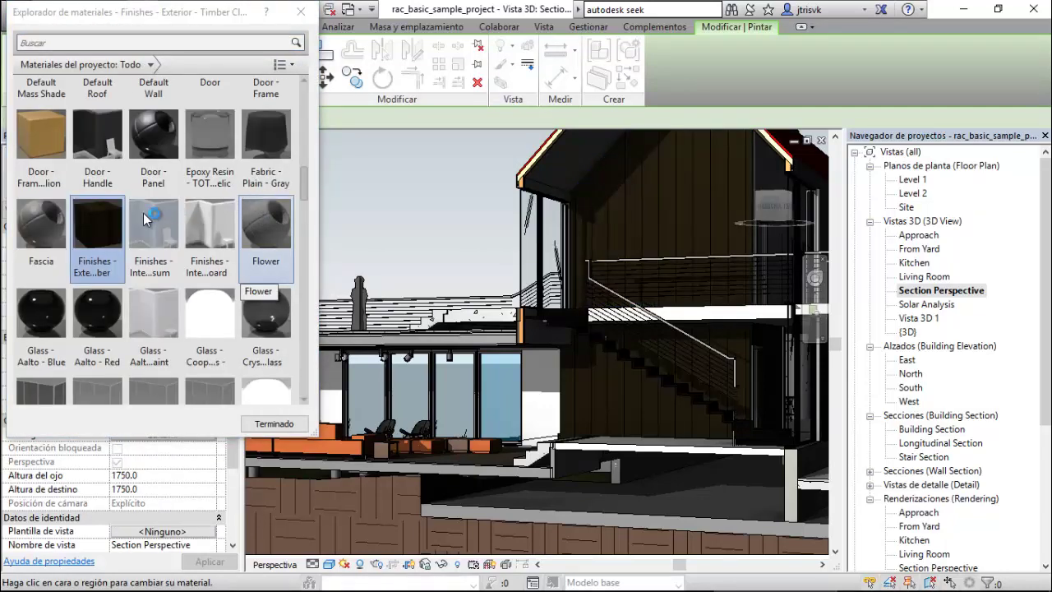
pyautogui.click(35, 136)
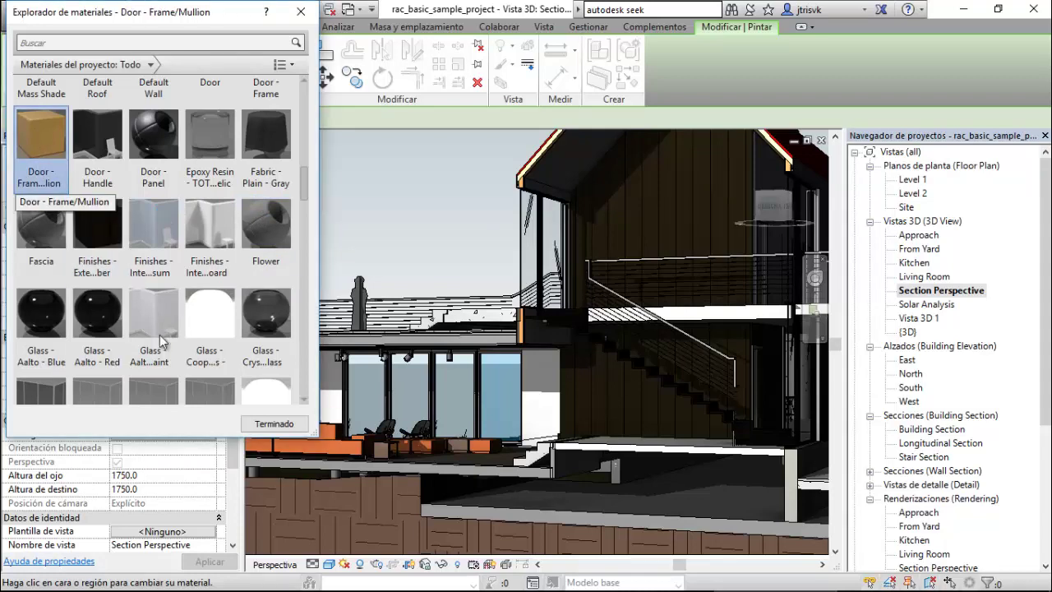
pyautogui.scroll(-1, 250, 427)
pyautogui.click(275, 424)
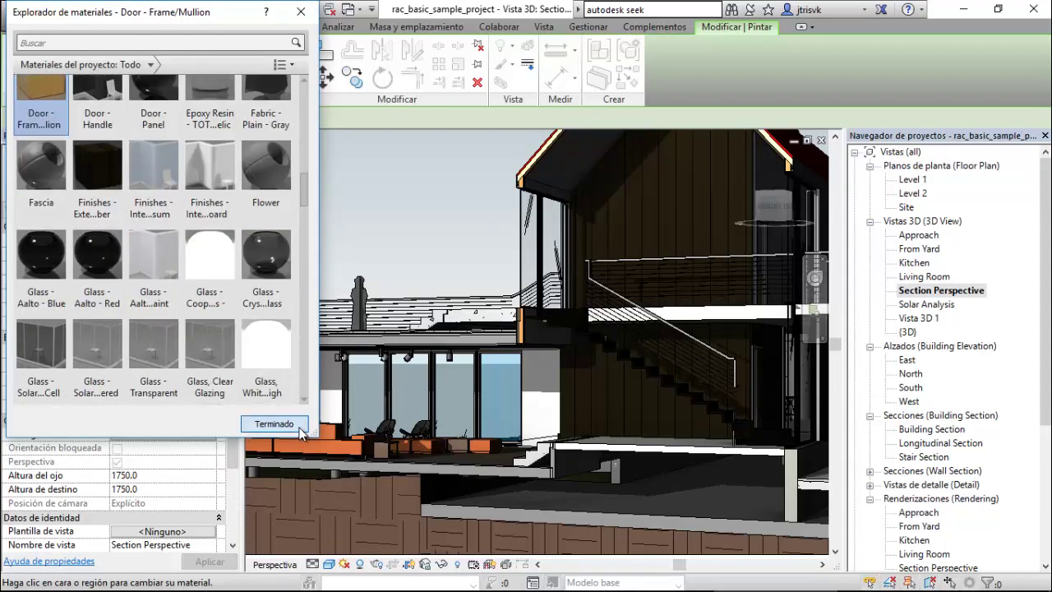
# Set the visual style of the Section Perspective view to Realistic and clear the wall selection.
pyautogui.click(598, 164)
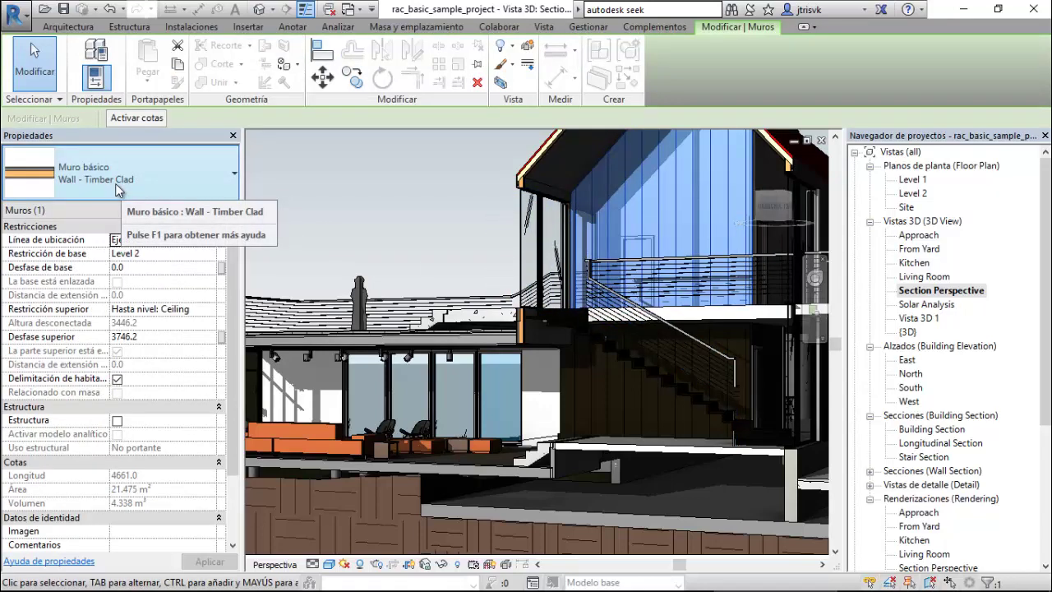
pyautogui.click(328, 564)
pyautogui.click(355, 532)
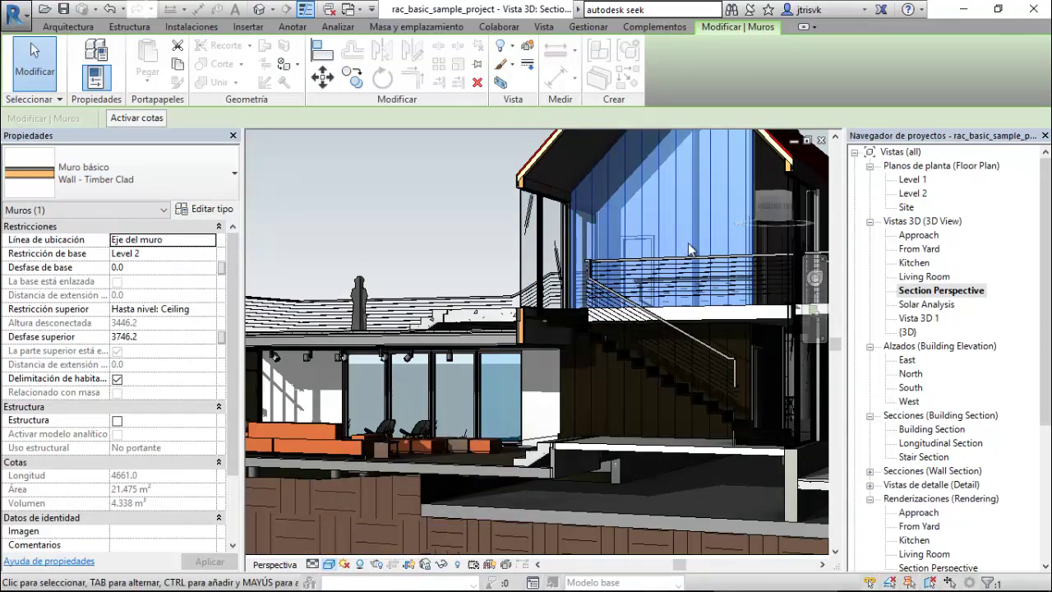
pyautogui.press('Escape')
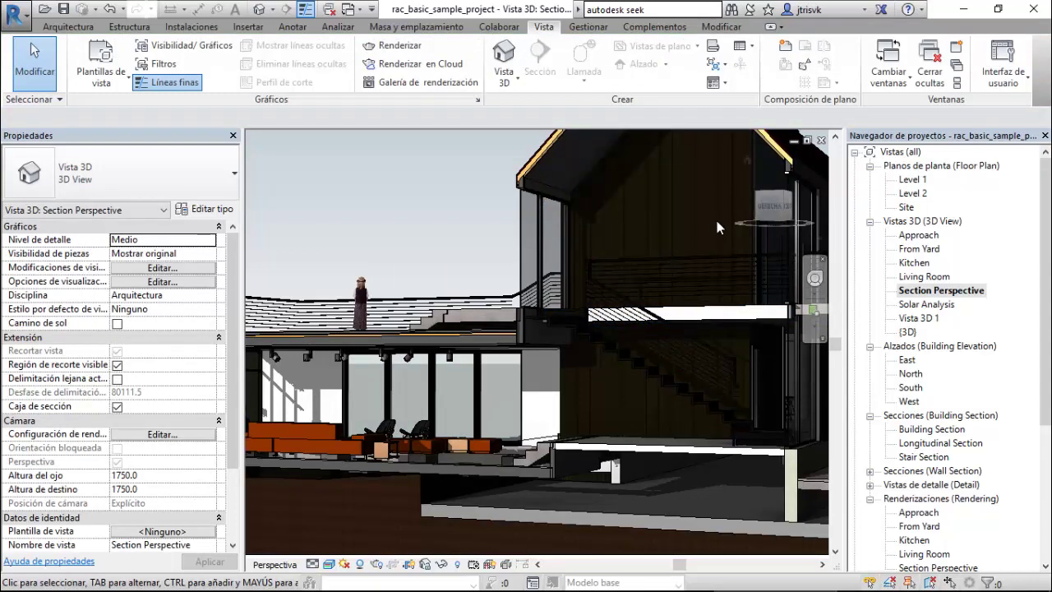
# Paint the interior face of the upper timber-clad wall with the Red Vase material and leave the Paint tool.
pyautogui.scroll(-2, 646, 298)
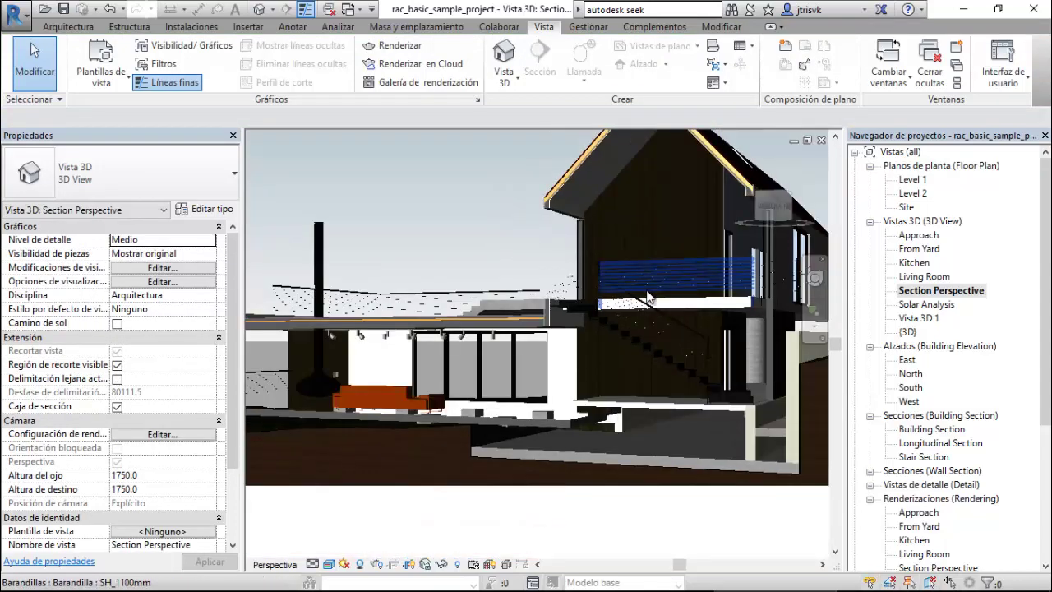
pyautogui.keyDown('shift'); pyautogui.moveTo(646, 298); pyautogui.dragTo(754, 171, button='middle'); pyautogui.keyUp('shift')
pyautogui.scroll(2, 743, 171)
pyautogui.scroll(2, 747, 310)
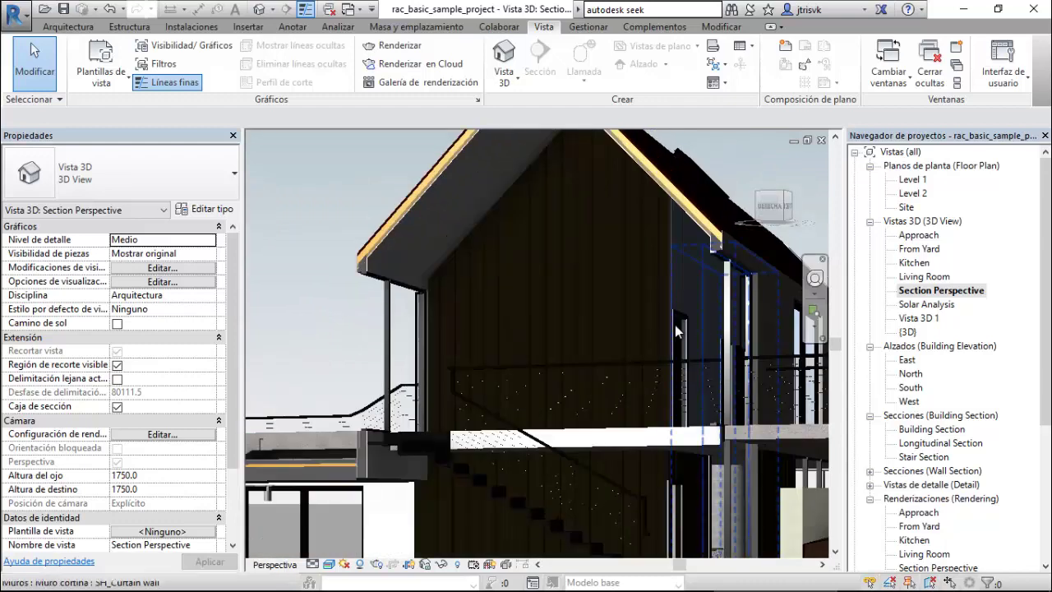
pyautogui.scroll(2, 665, 264)
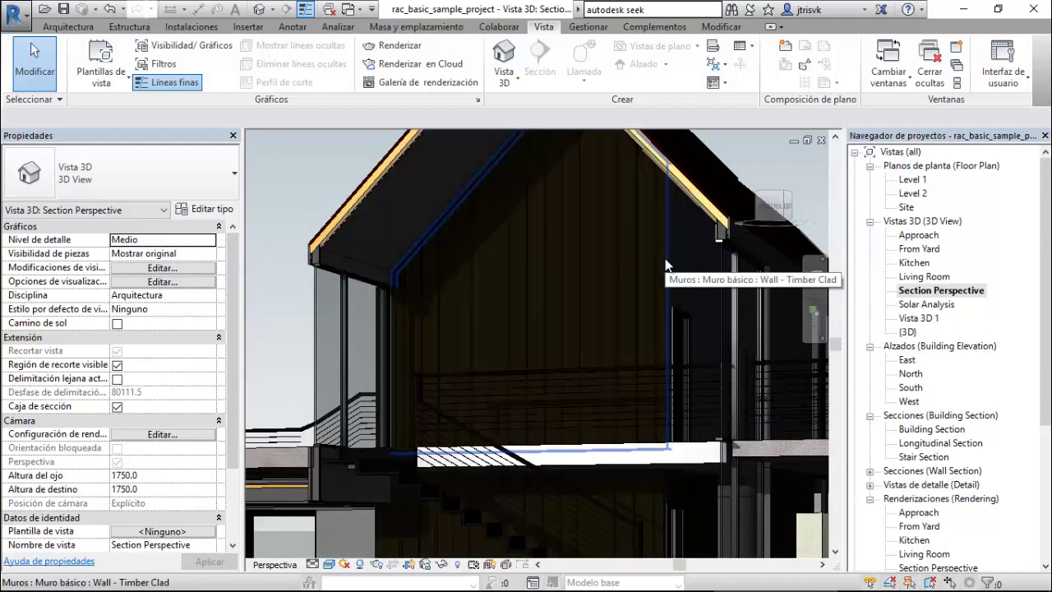
pyautogui.click(665, 264)
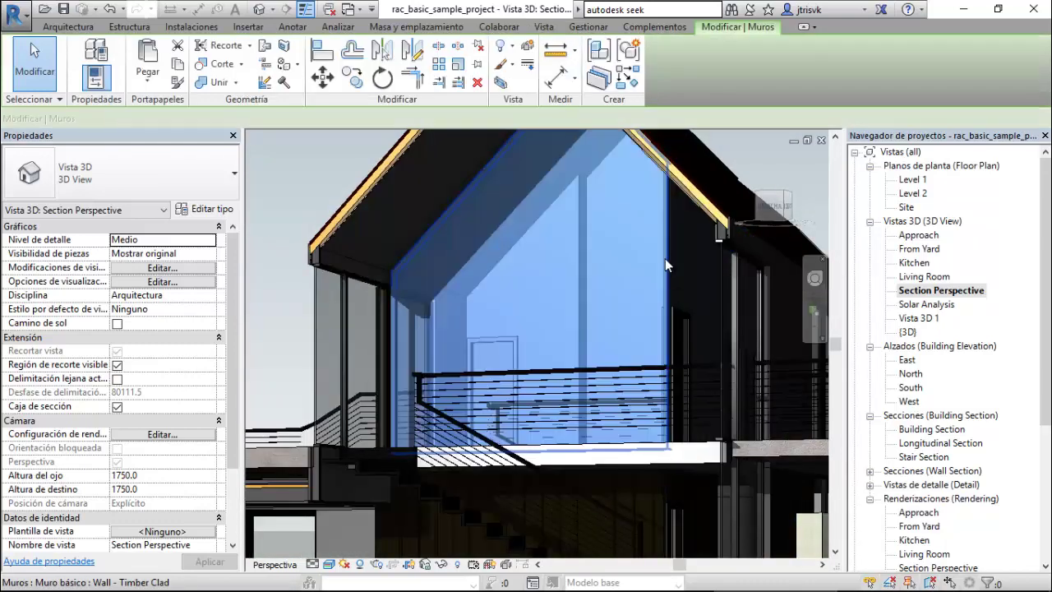
pyautogui.click(283, 64)
pyautogui.scroll(1, 283, 98)
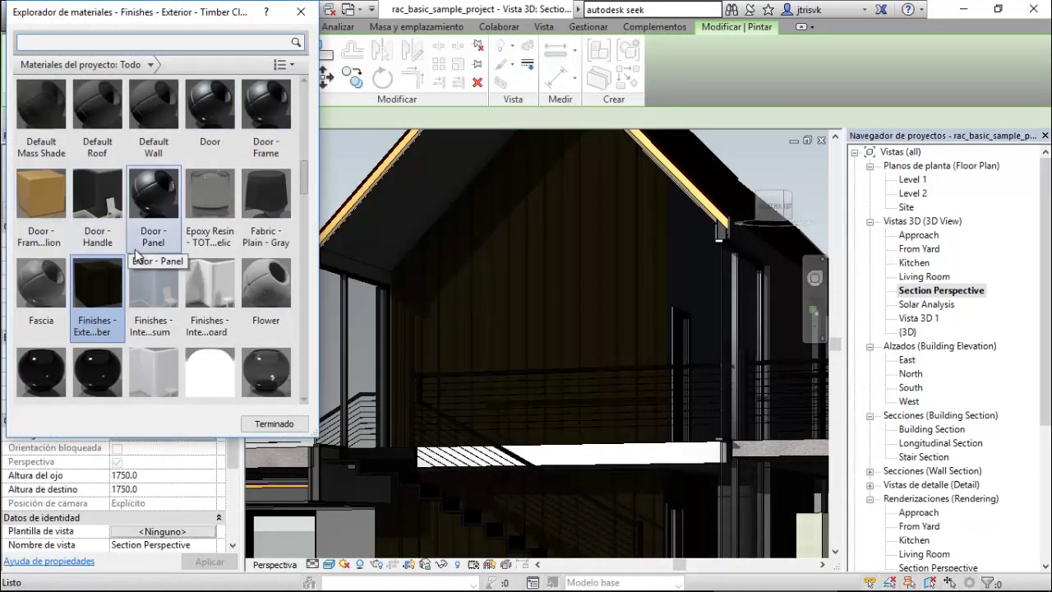
pyautogui.scroll(-5, 152, 263)
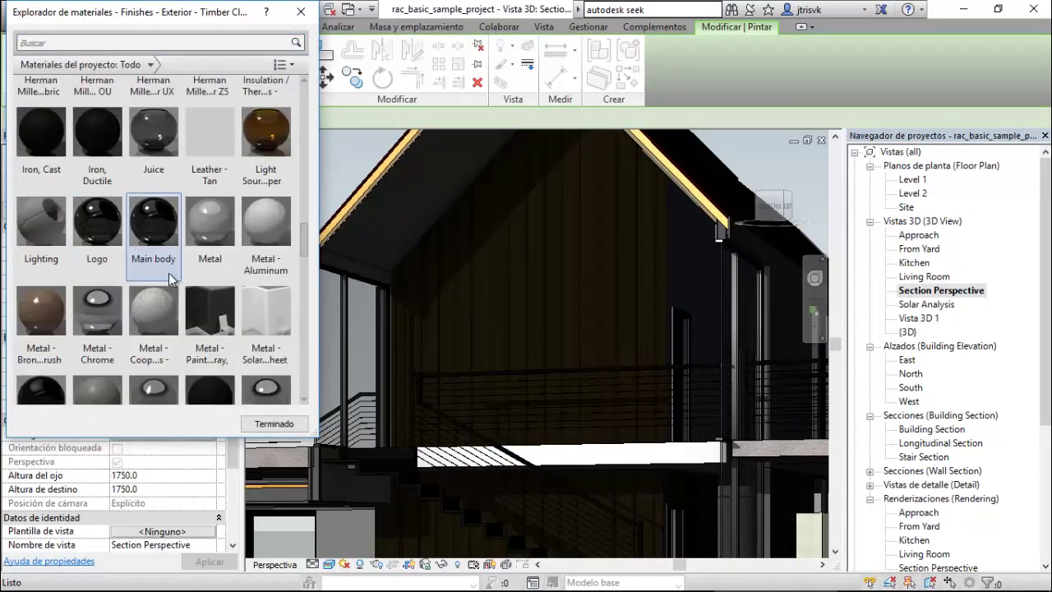
pyautogui.scroll(-3, 168, 279)
pyautogui.scroll(-3, 169, 278)
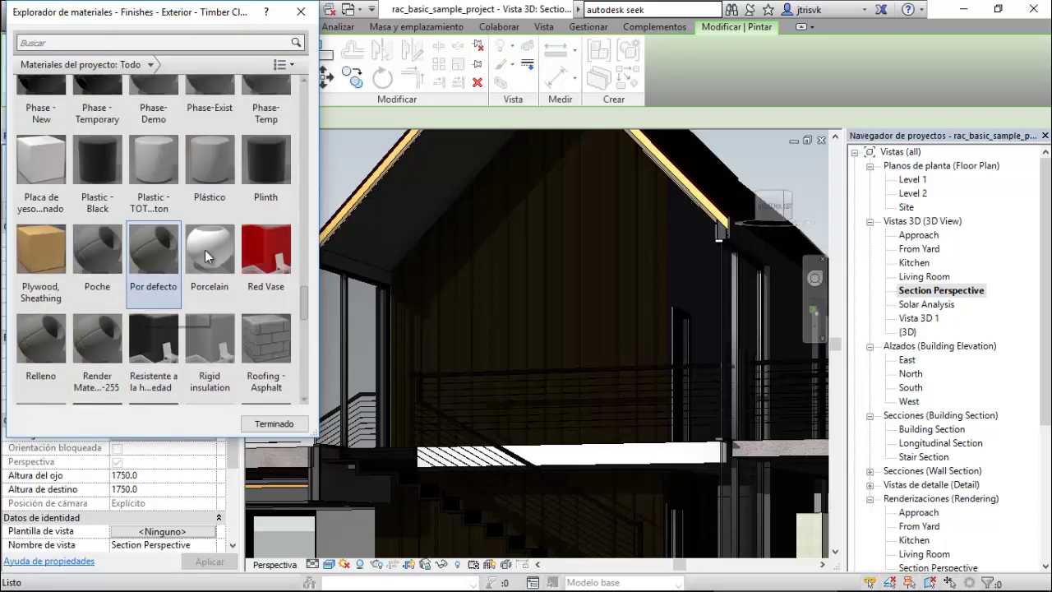
pyautogui.scroll(-3, 167, 275)
pyautogui.scroll(3, 184, 212)
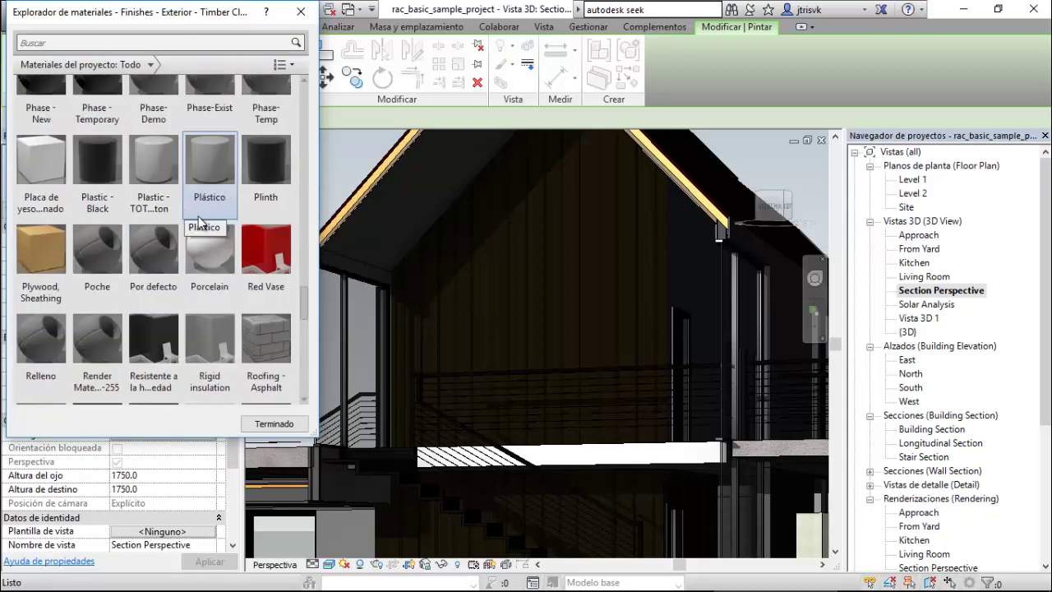
pyautogui.click(275, 251)
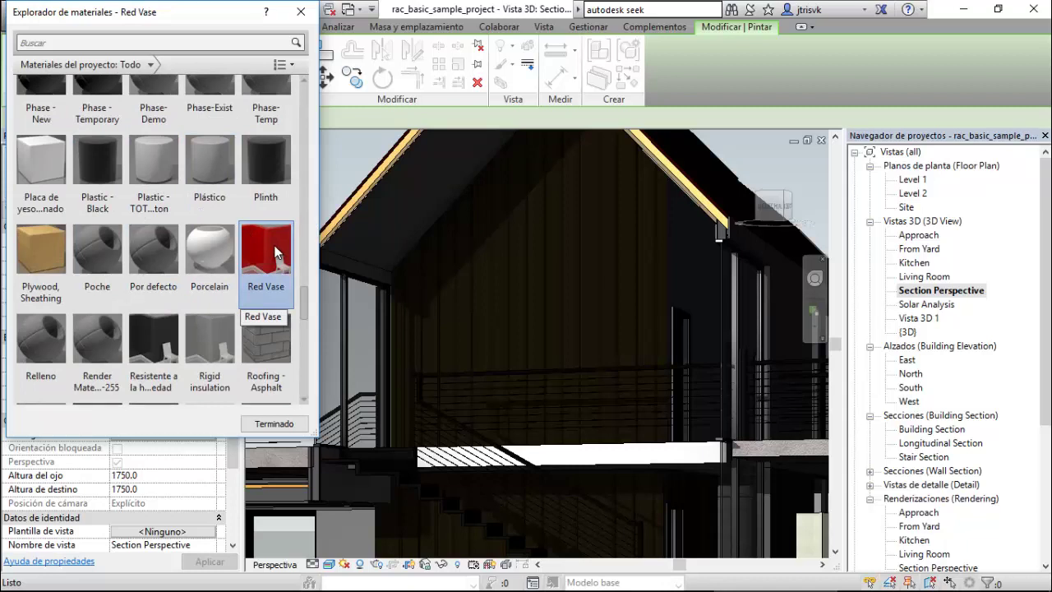
pyautogui.click(652, 312)
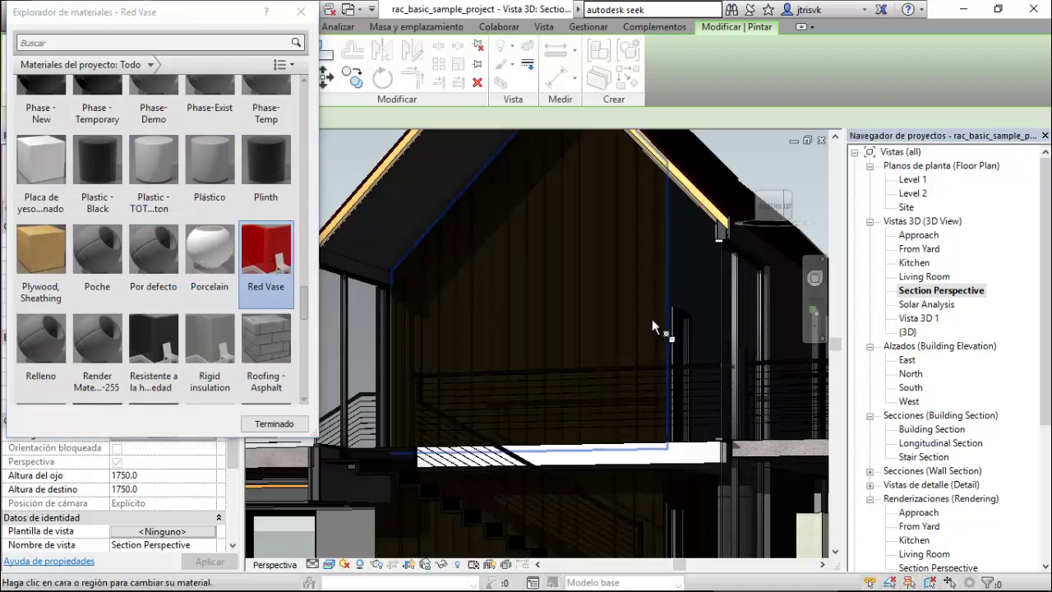
pyautogui.click(459, 300)
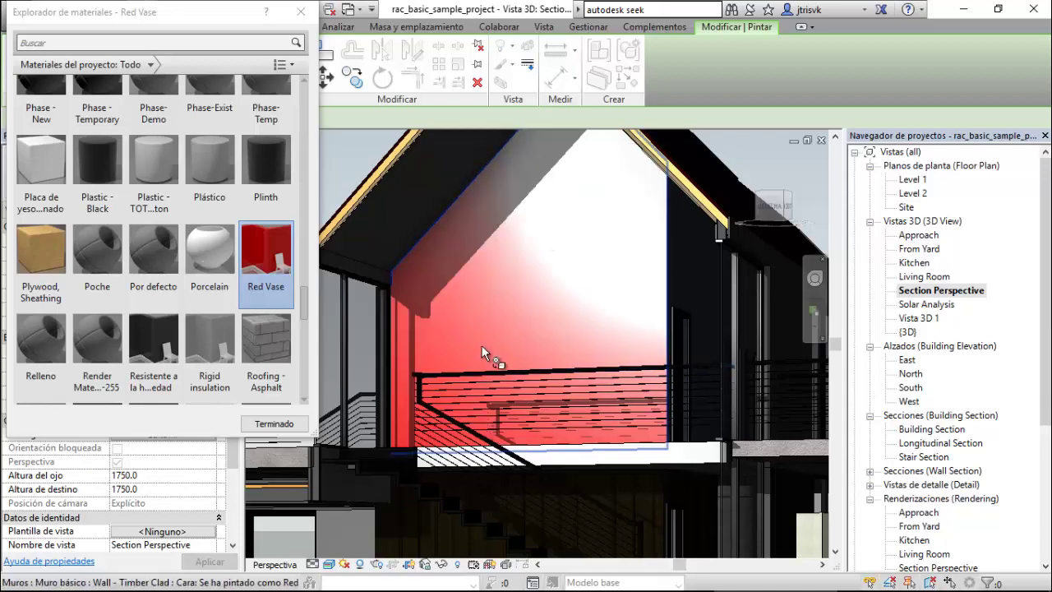
pyautogui.press('Escape')
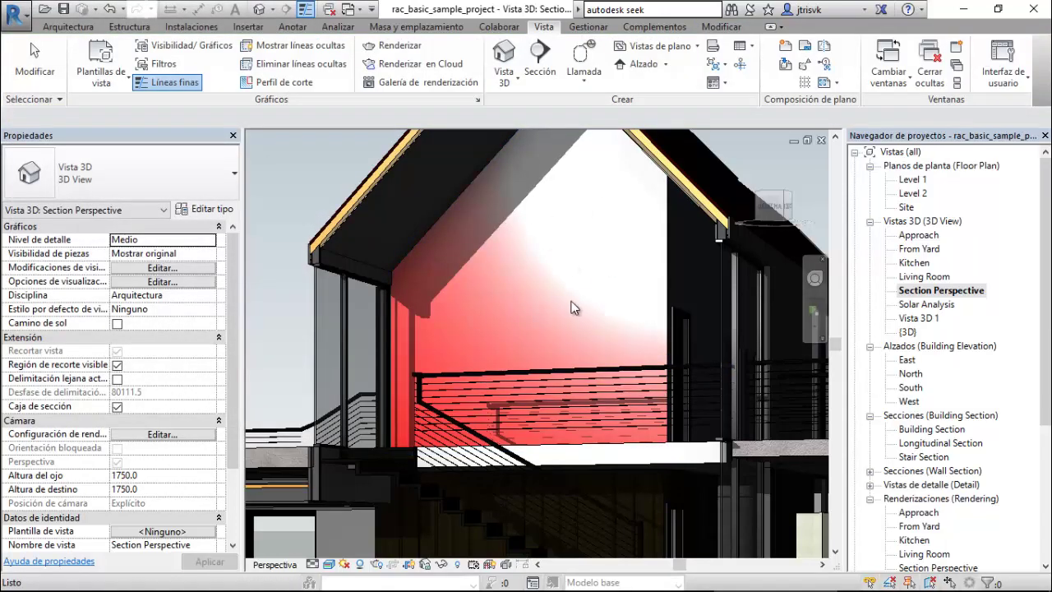
pyautogui.keyDown('shift'); pyautogui.moveTo(520, 228); pyautogui.dragTo(612, 335, button='middle'); pyautogui.keyUp('shift')
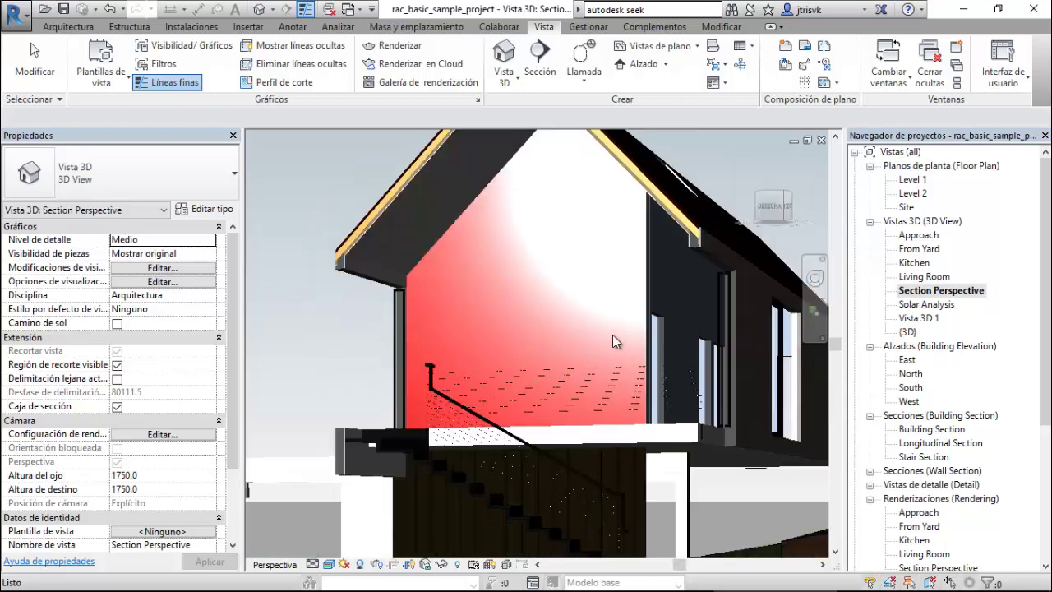
pyautogui.keyDown('shift'); pyautogui.moveTo(597, 190); pyautogui.dragTo(566, 306, button='middle'); pyautogui.keyUp('shift')
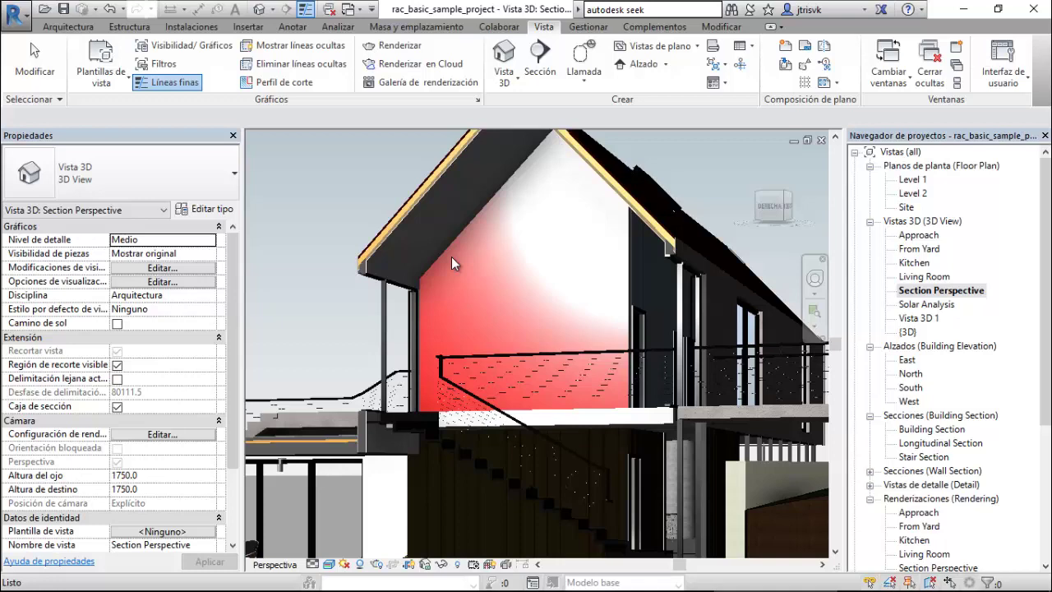
pyautogui.keyDown('shift'); pyautogui.moveTo(451, 256); pyautogui.dragTo(325, 256, button='middle'); pyautogui.keyUp('shift')
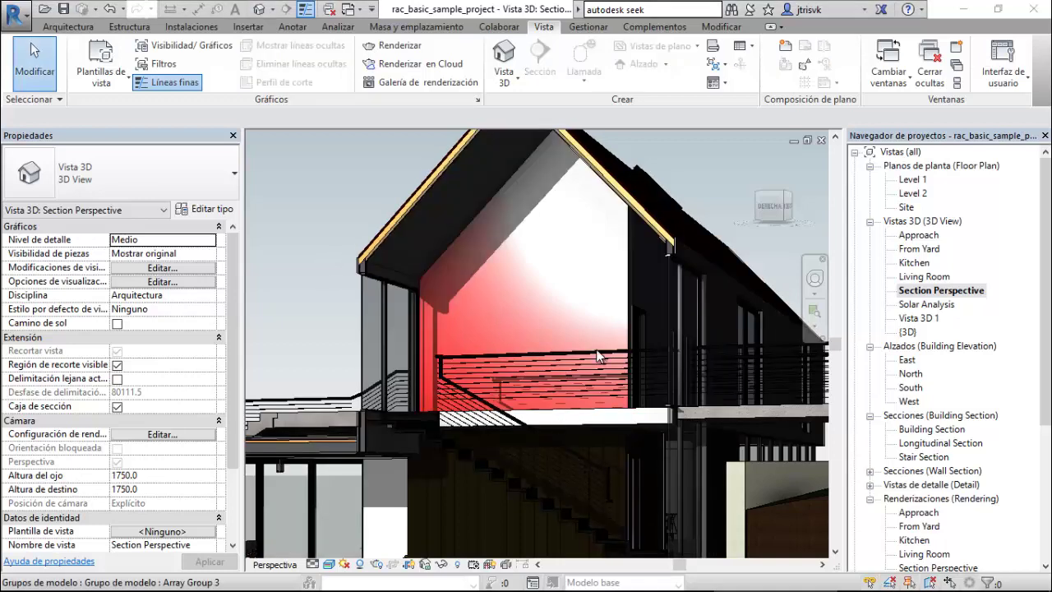
pyautogui.scroll(-1, 562, 267)
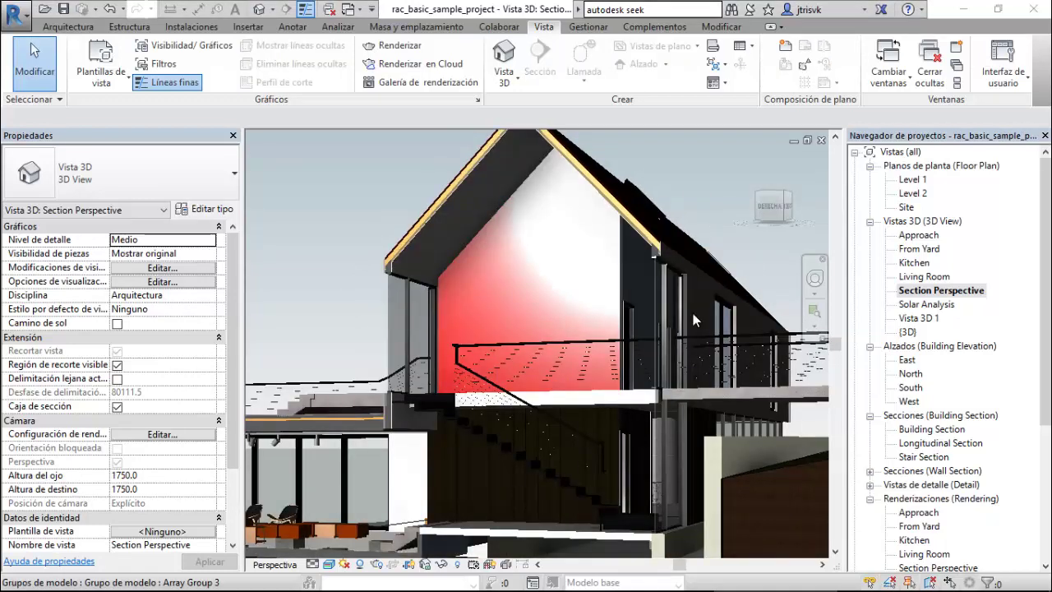
pyautogui.scroll(2, 727, 453)
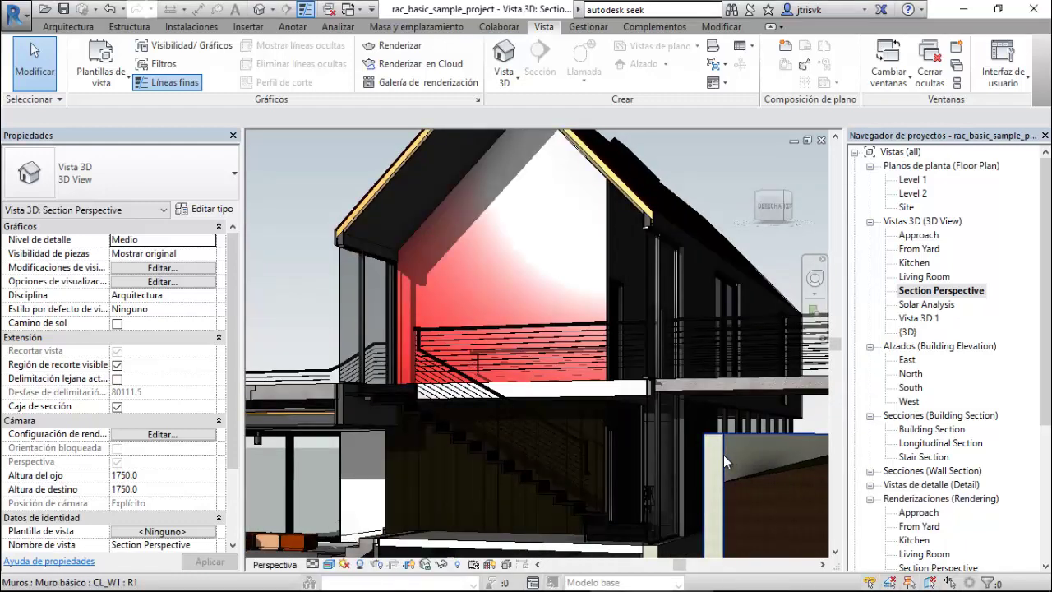
pyautogui.click(720, 31)
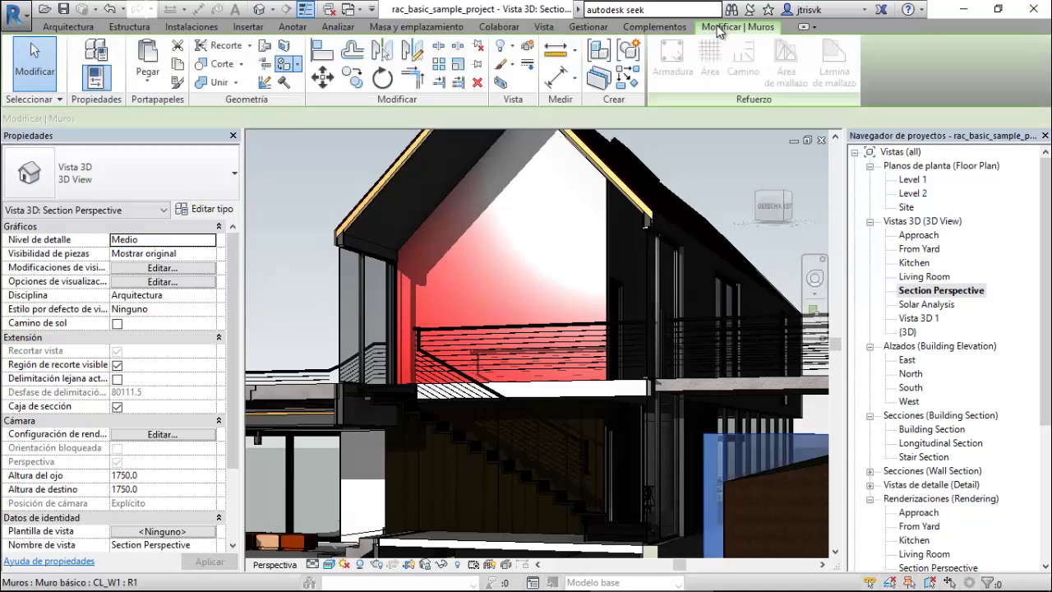
pyautogui.click(290, 70)
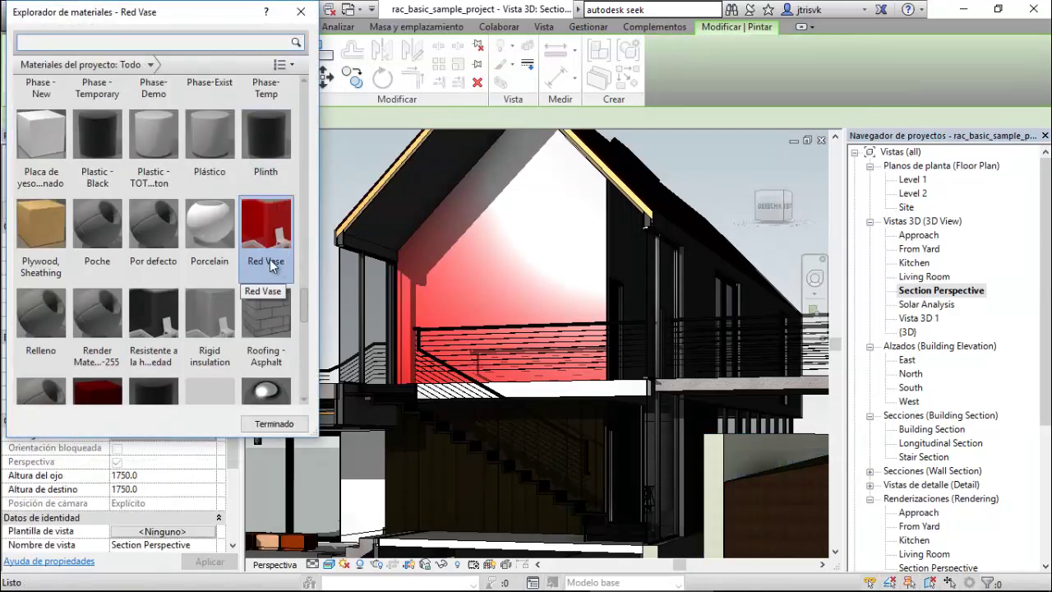
pyautogui.scroll(6, 66, 250)
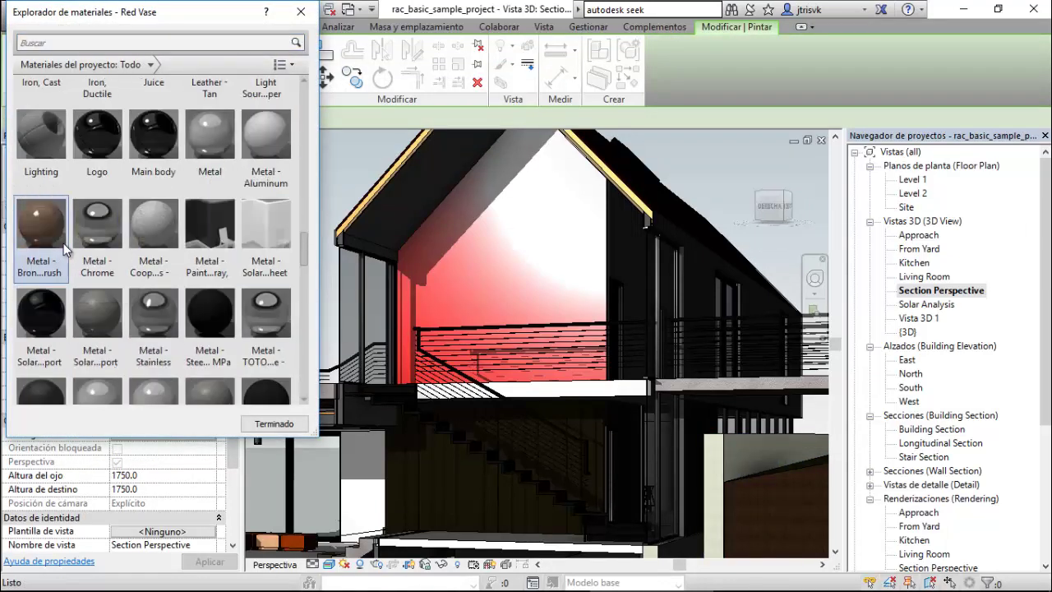
pyautogui.scroll(8, 64, 247)
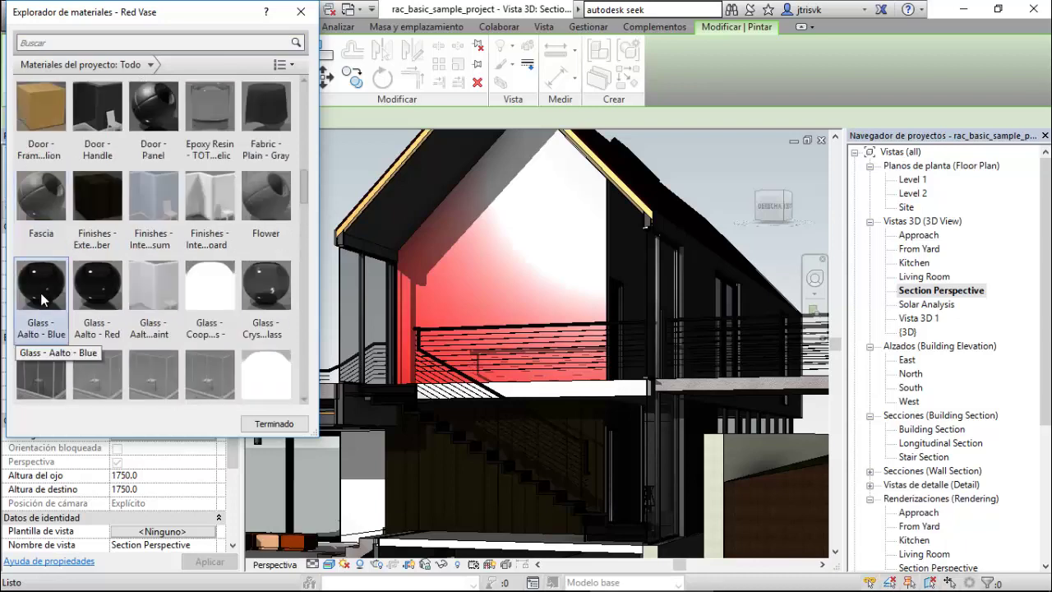
pyautogui.click(102, 301)
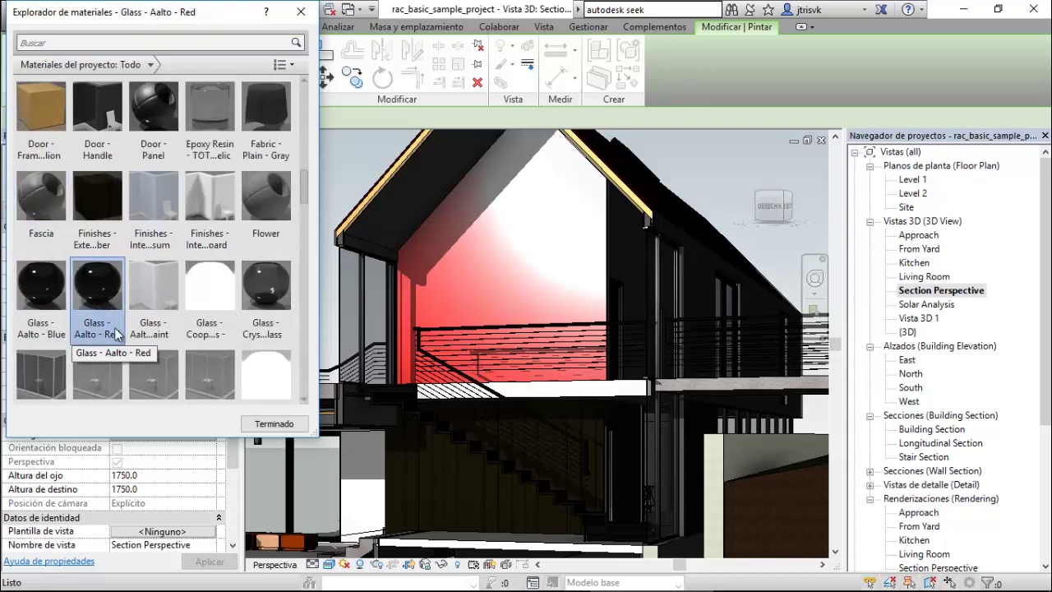
pyautogui.scroll(-1, 122, 337)
pyautogui.click(273, 424)
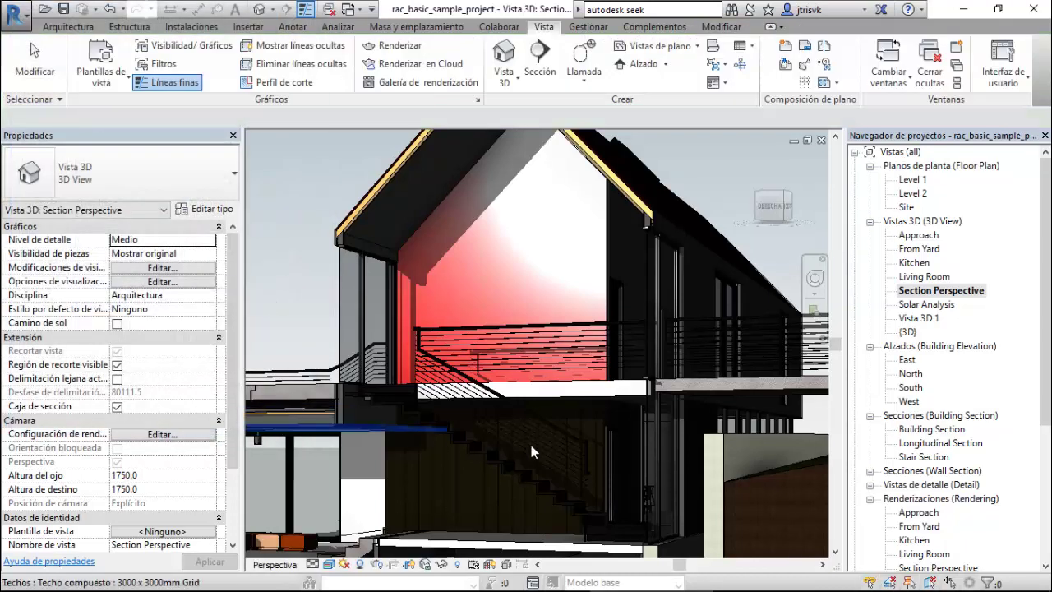
pyautogui.click(722, 460)
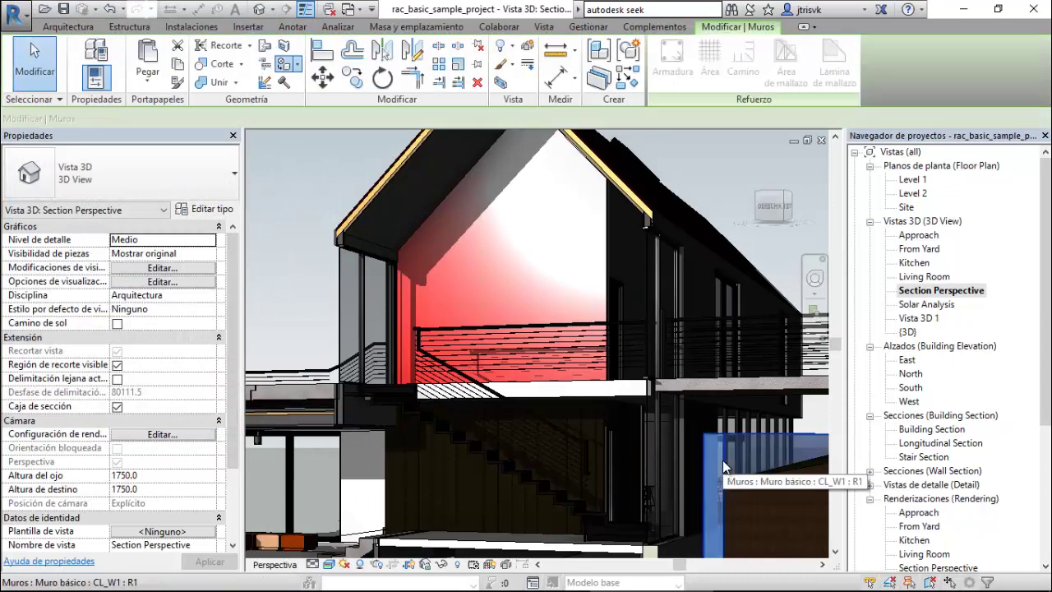
pyautogui.press('Escape')
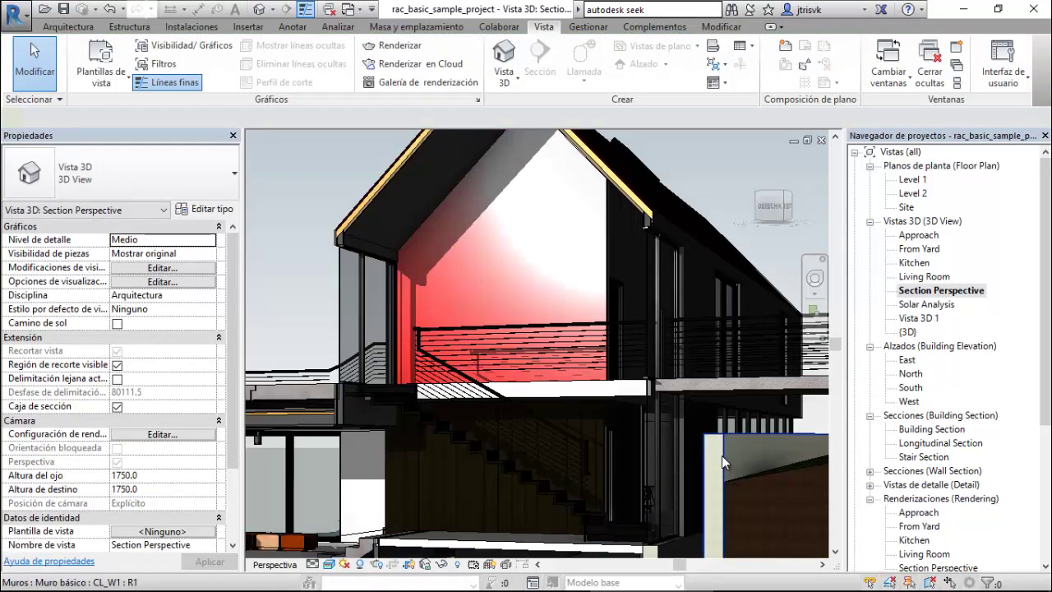
pyautogui.click(722, 455)
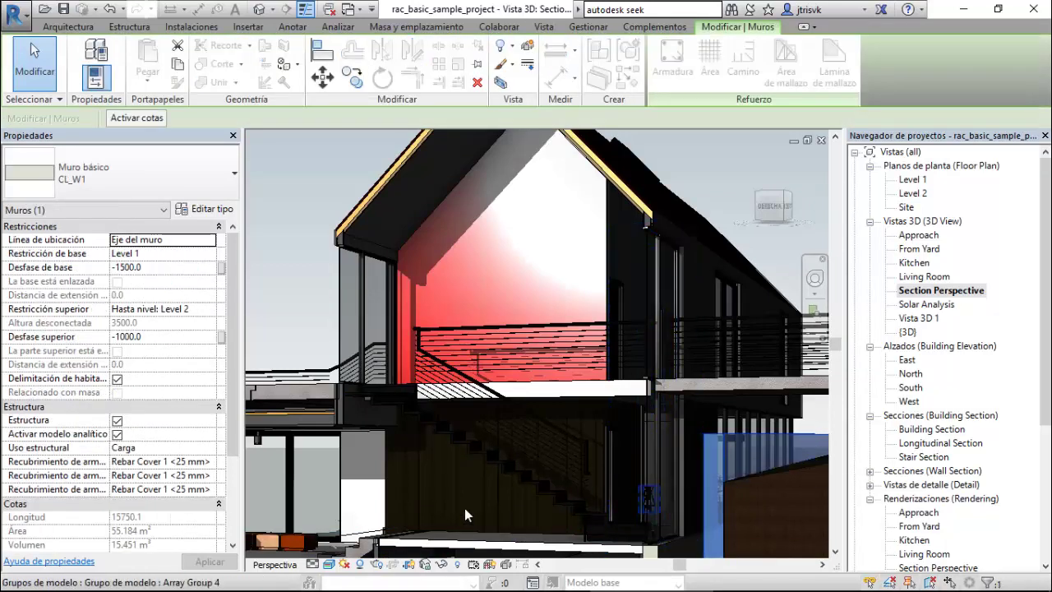
pyautogui.press('Escape')
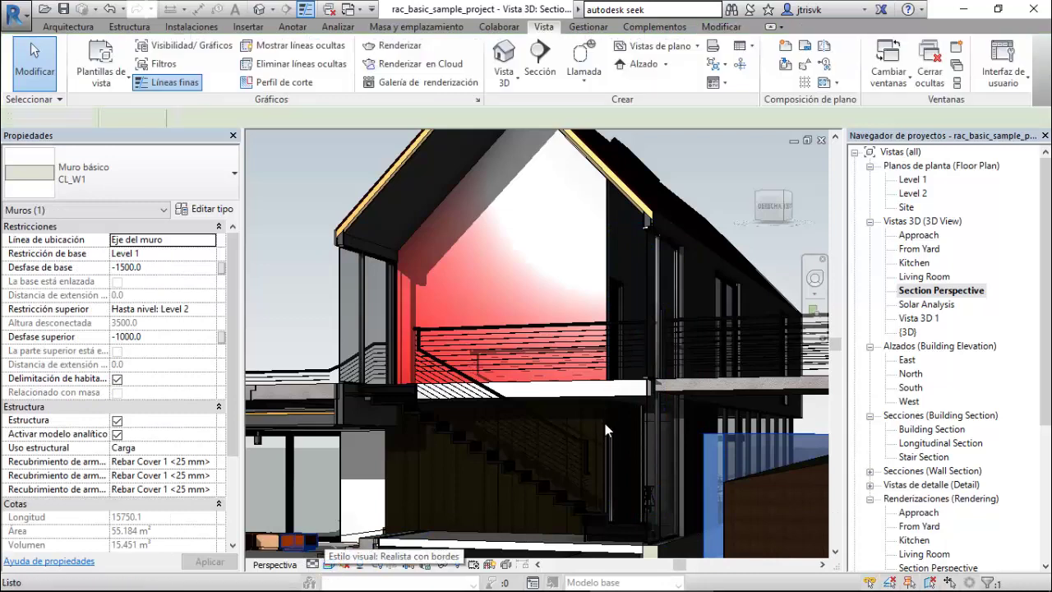
# Paint the side face of the CL_W1 retaining wall above the sloping ground with the Red Vase material and finish painting.
pyautogui.scroll(-1, 461, 400)
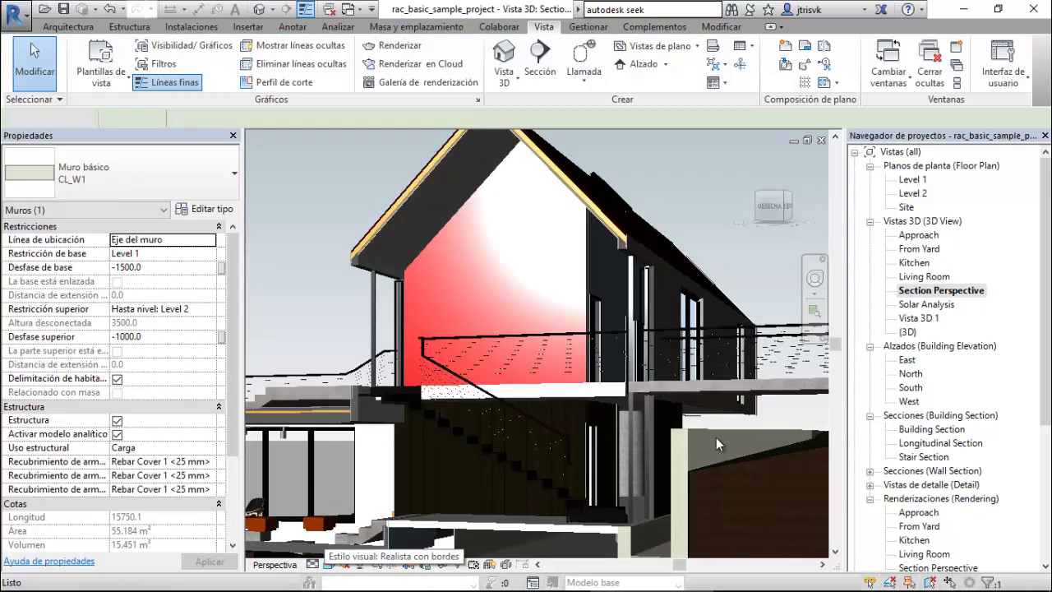
pyautogui.scroll(-1, 413, 397)
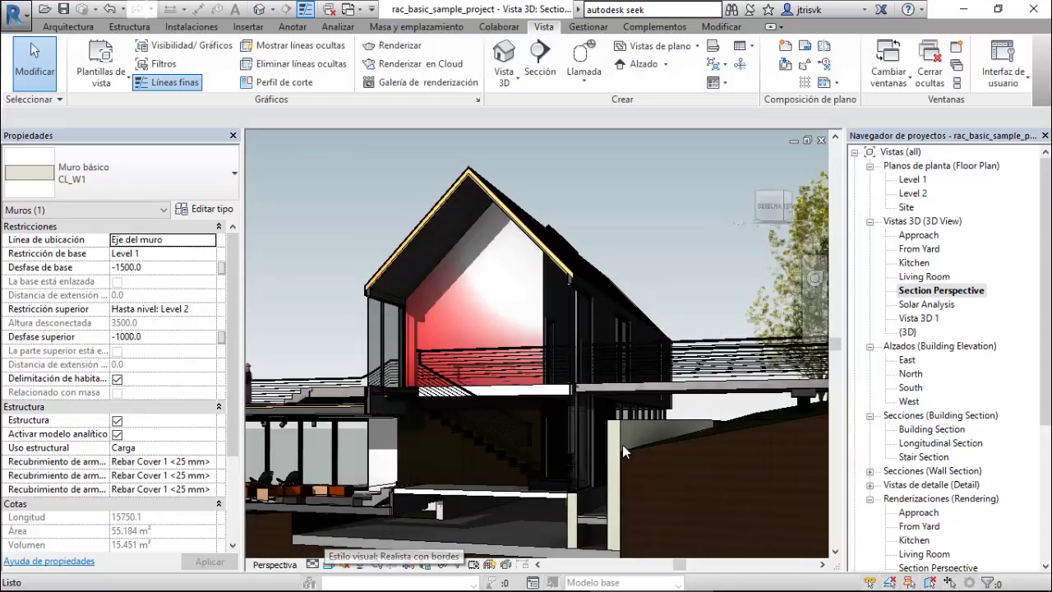
pyautogui.scroll(2, 622, 445)
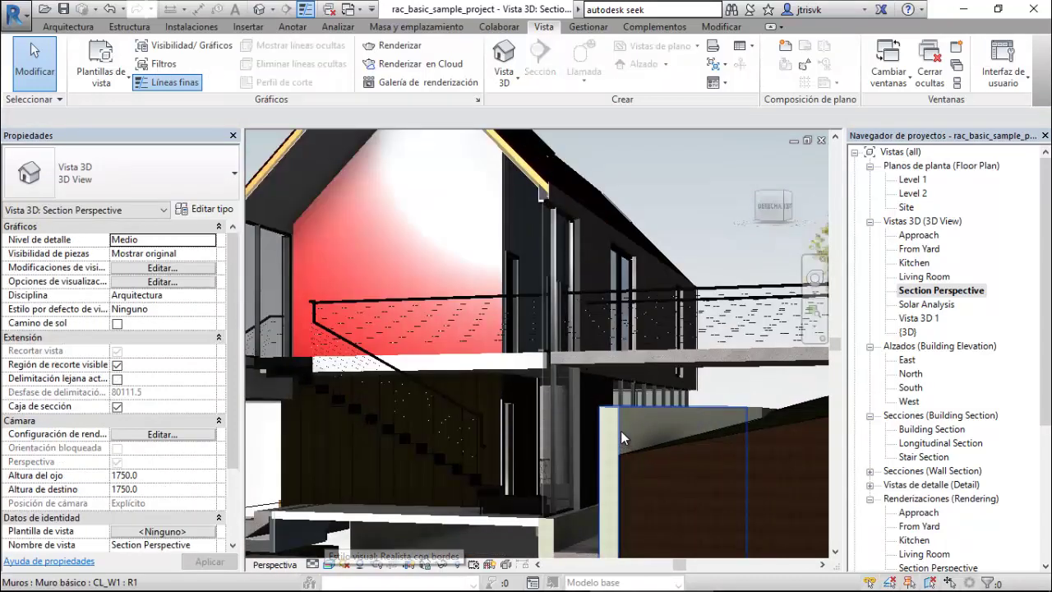
pyautogui.click(620, 431)
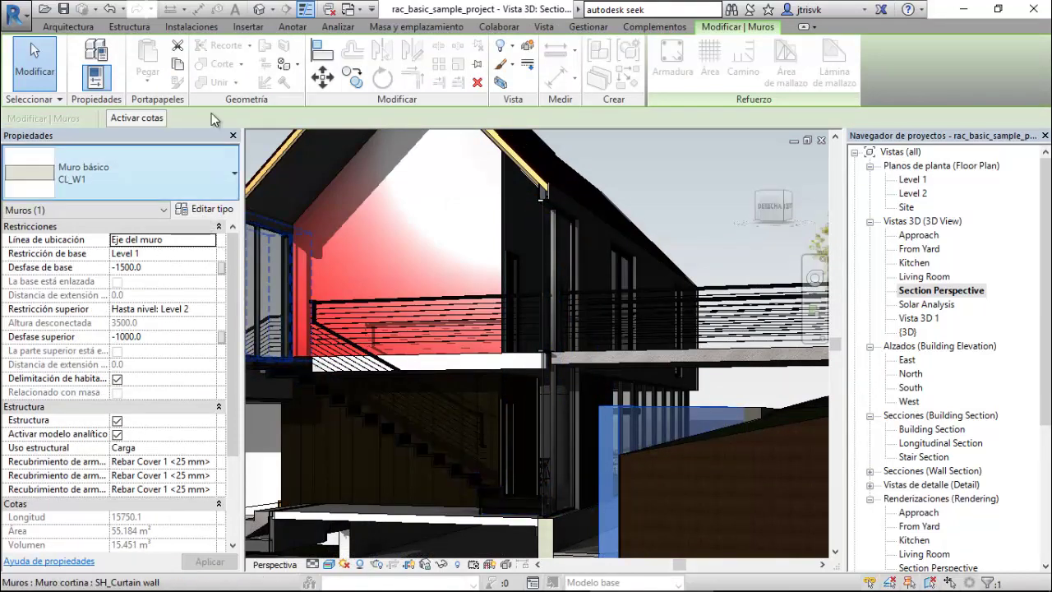
pyautogui.click(295, 65)
pyautogui.click(312, 89)
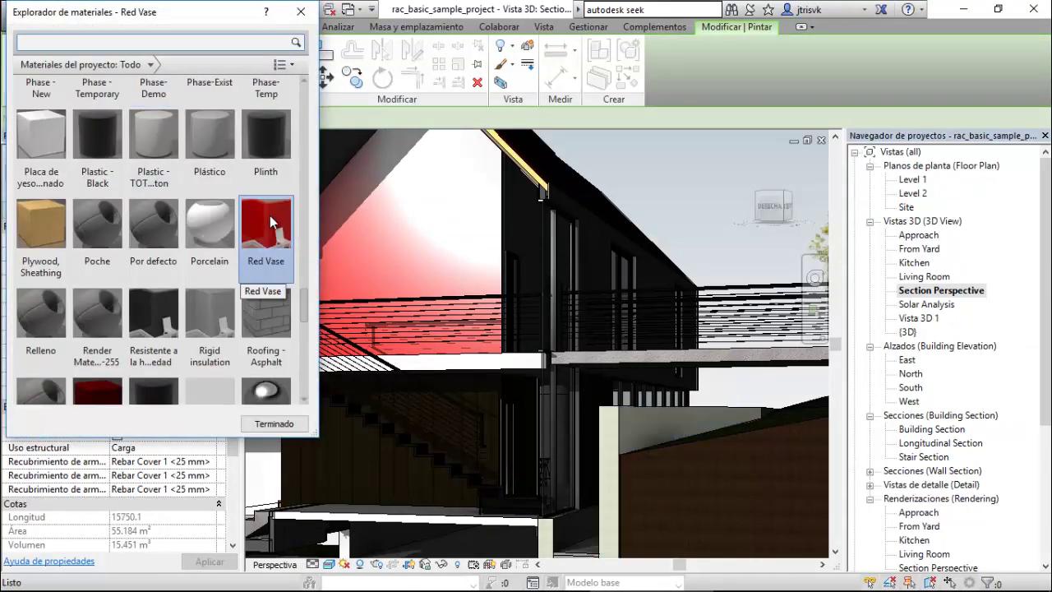
pyautogui.click(266, 266)
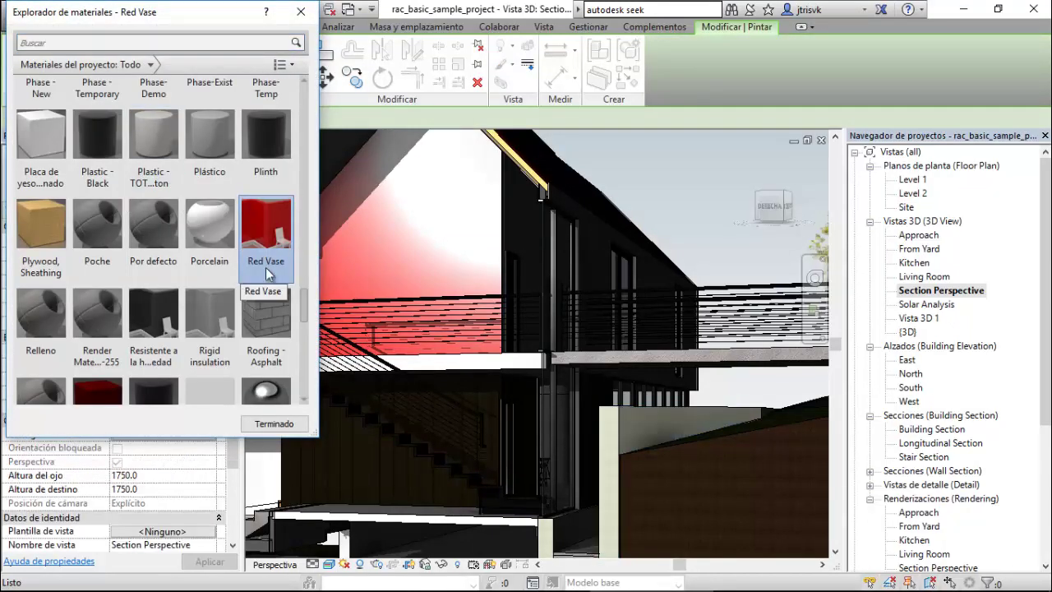
pyautogui.click(621, 435)
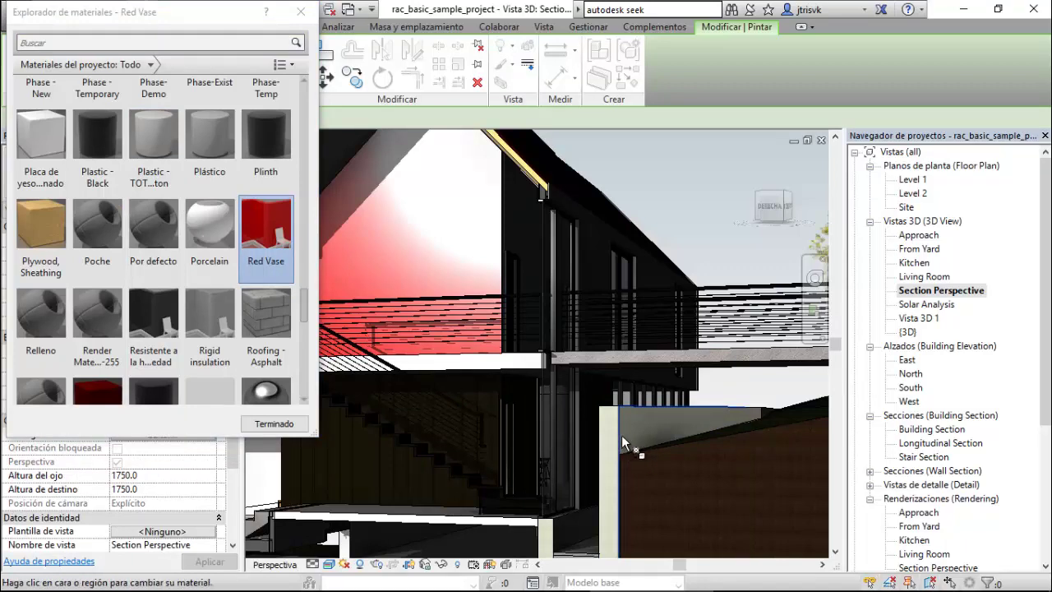
pyautogui.click(286, 425)
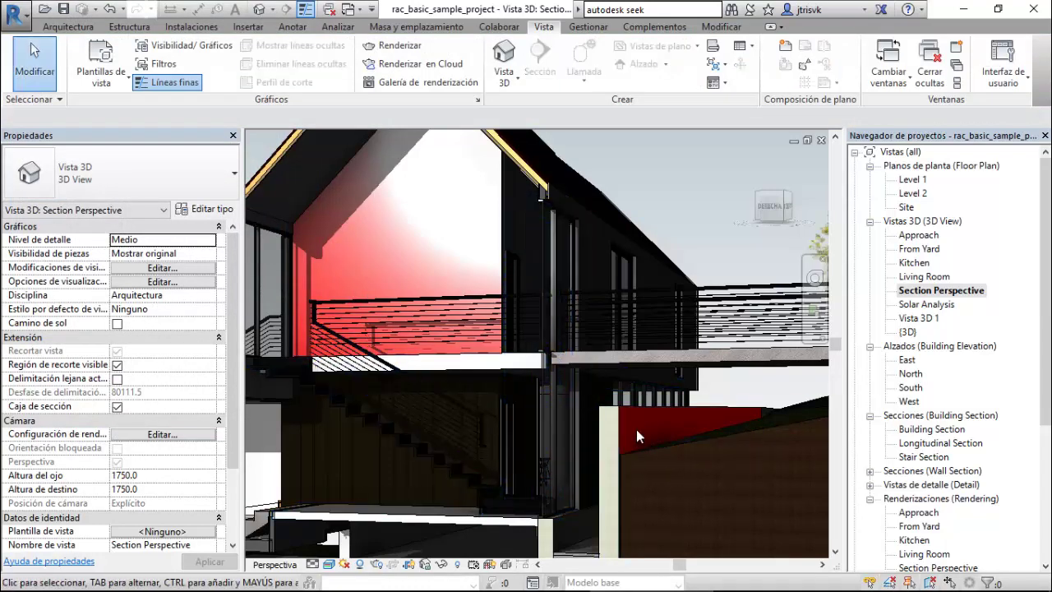
# Inspect the layer structure and assigned material of the CL_W1 retaining wall type, leaving it without changes and clearing the wall selection.
pyautogui.click(607, 427)
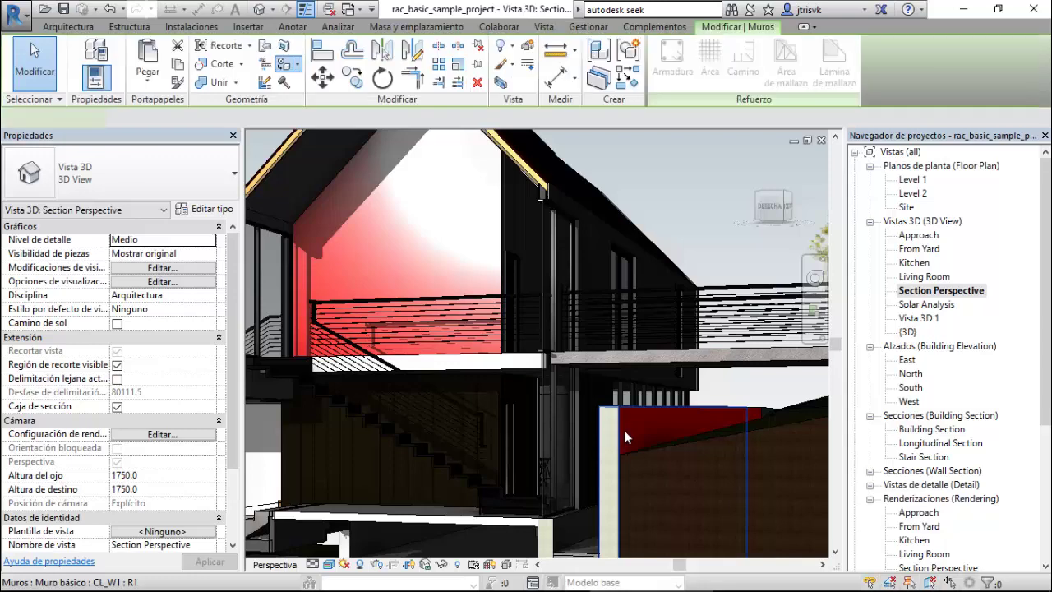
pyautogui.click(216, 211)
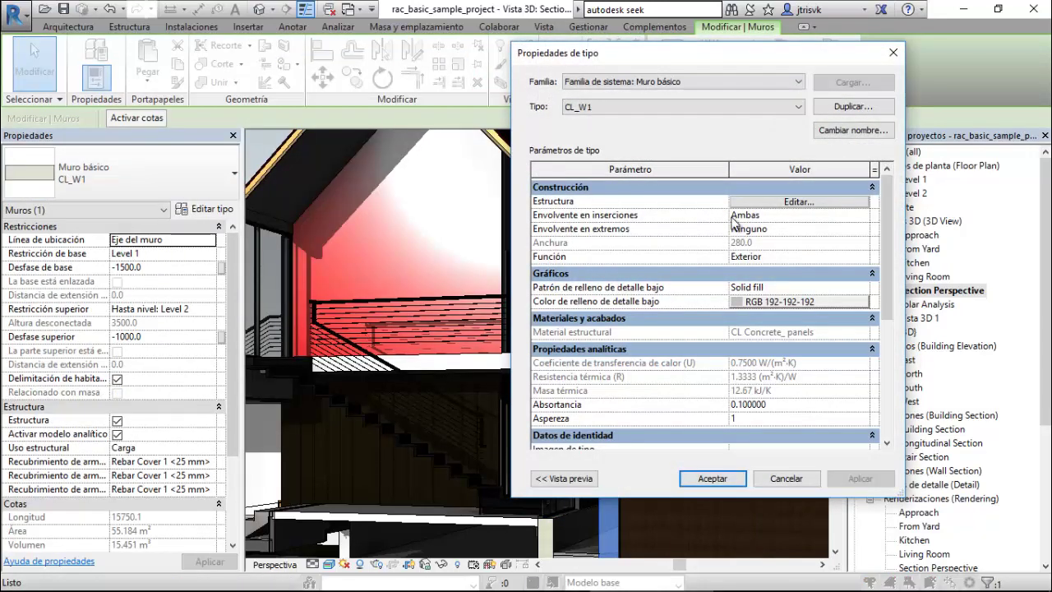
pyautogui.click(769, 203)
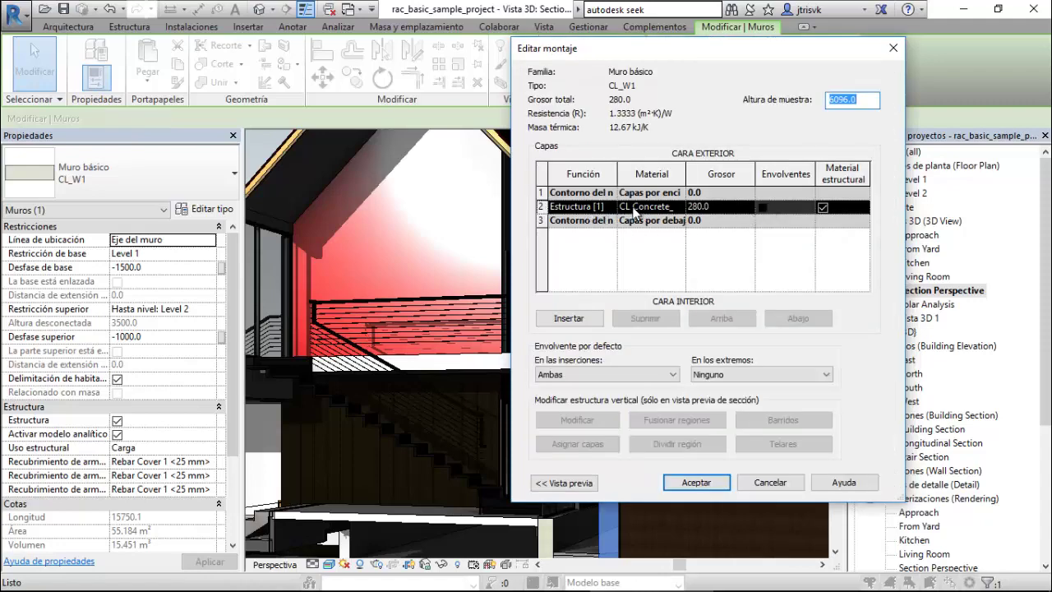
pyautogui.click(759, 481)
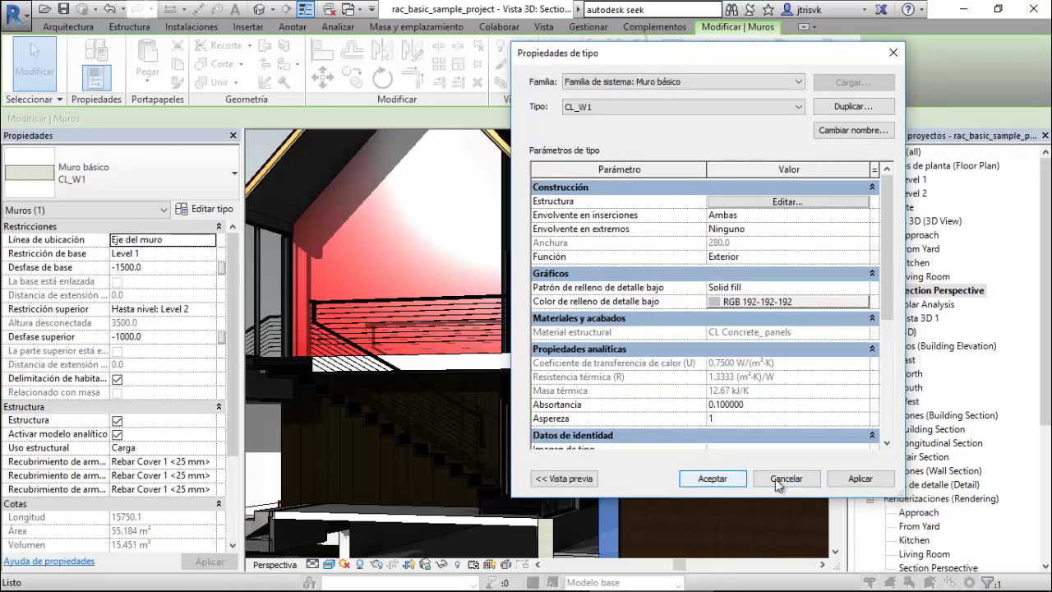
pyautogui.click(794, 482)
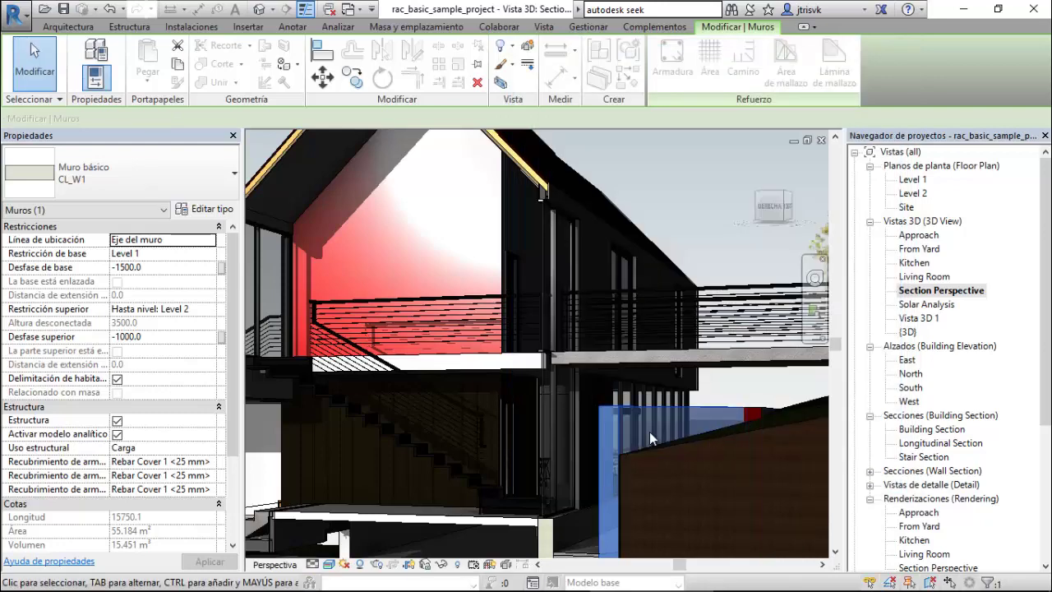
pyautogui.press('Escape')
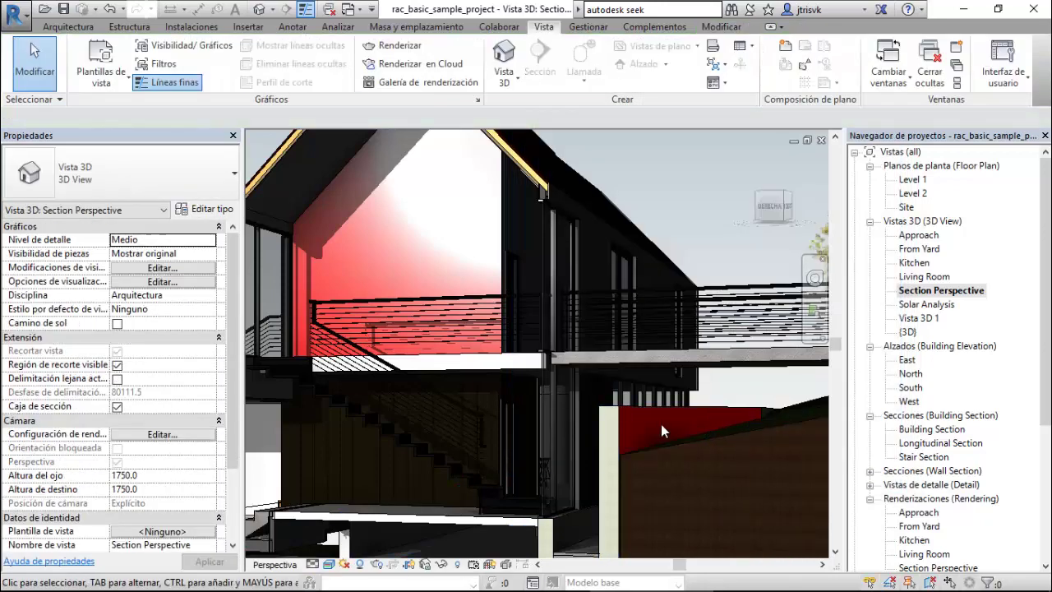
pyautogui.keyDown('shift'); pyautogui.moveTo(612, 480); pyautogui.dragTo(649, 491, button='middle'); pyautogui.keyUp('shift')
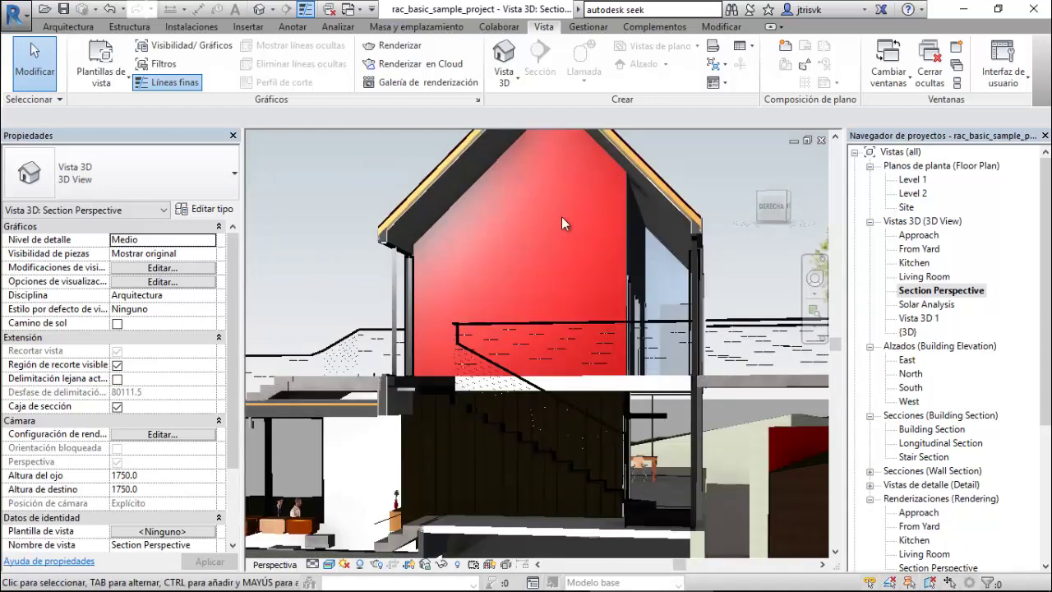
pyautogui.keyDown('shift'); pyautogui.moveTo(308, 469); pyautogui.dragTo(300, 372, button='middle'); pyautogui.keyUp('shift')
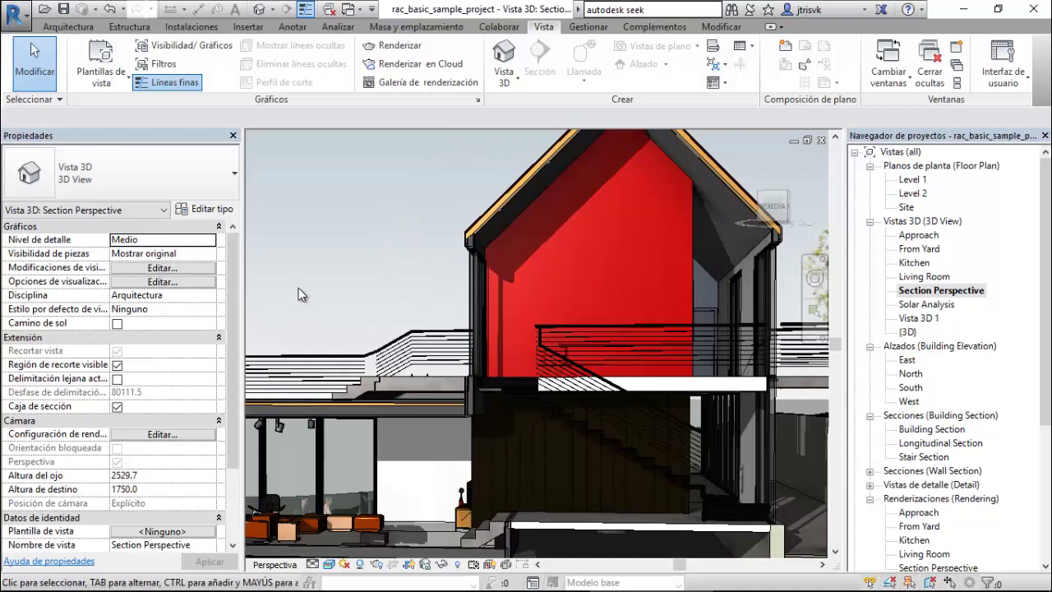
pyautogui.scroll(-2, 293, 284)
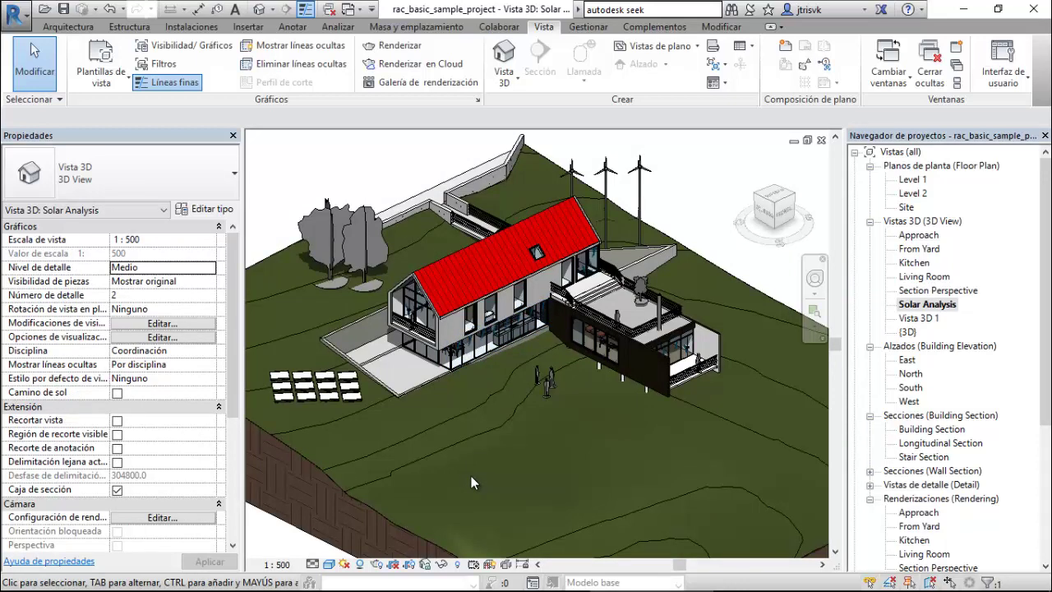
pyautogui.moveTo(820, 571)
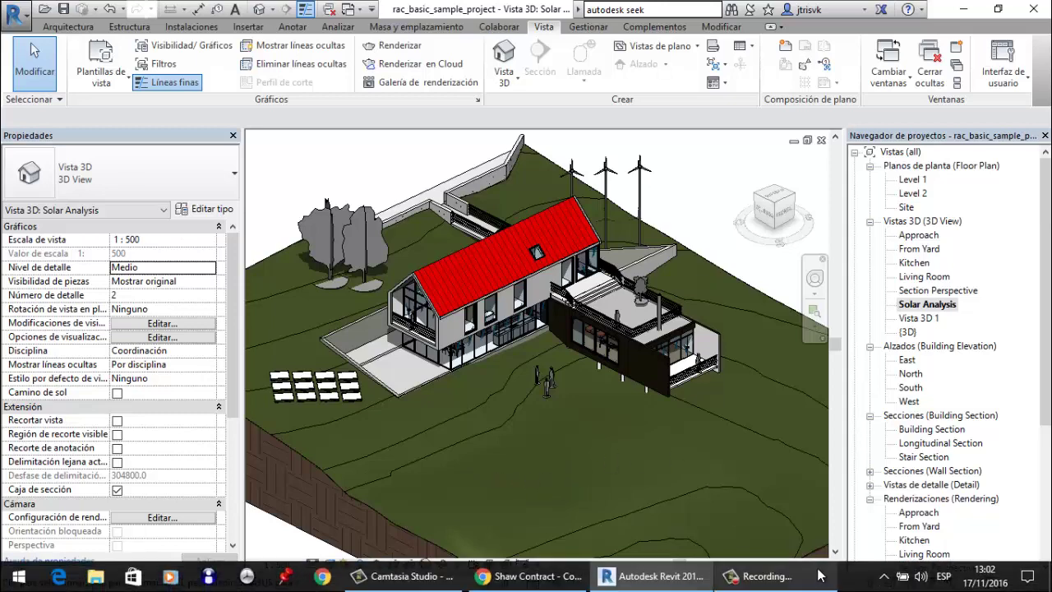